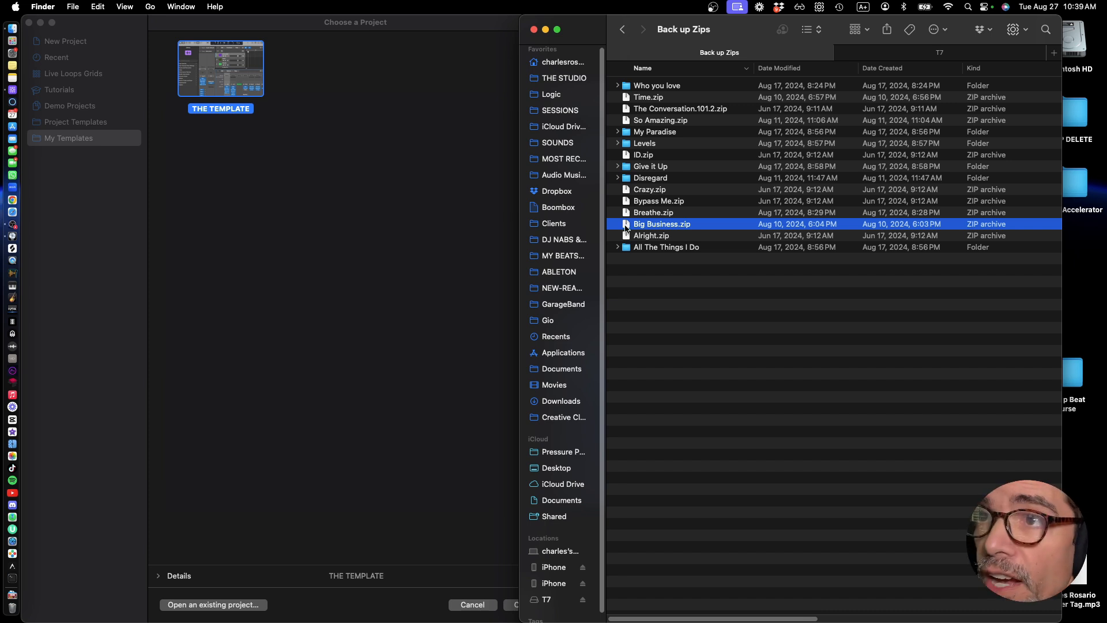
Extract Big Business.zip in the Back up Zips folder and open the extracted Big Business folder
double_click(626, 228)
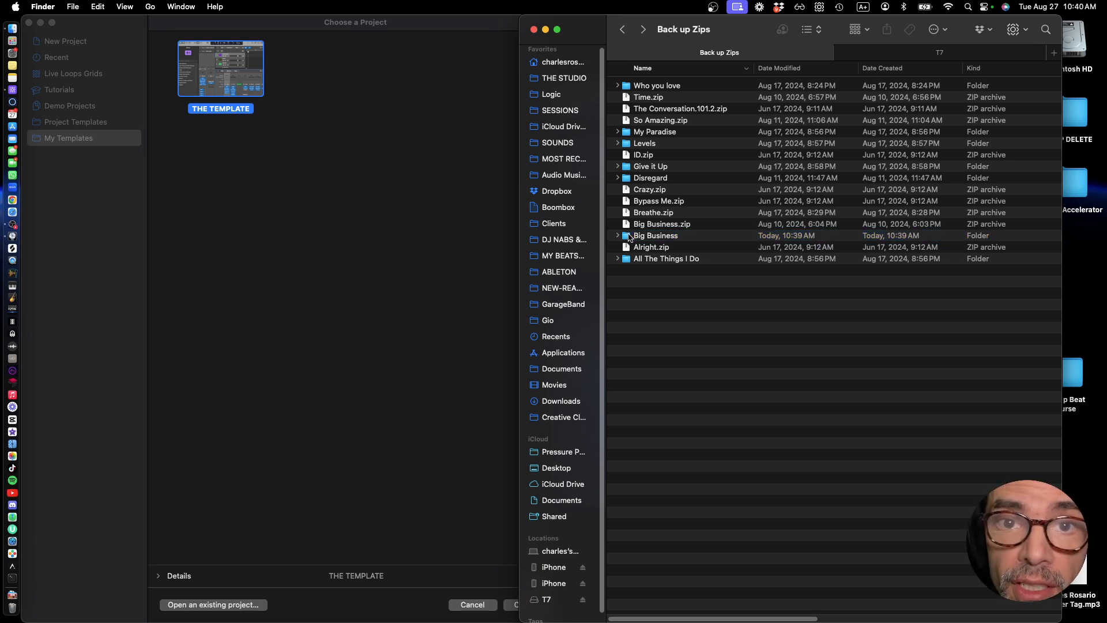
double_click(629, 236)
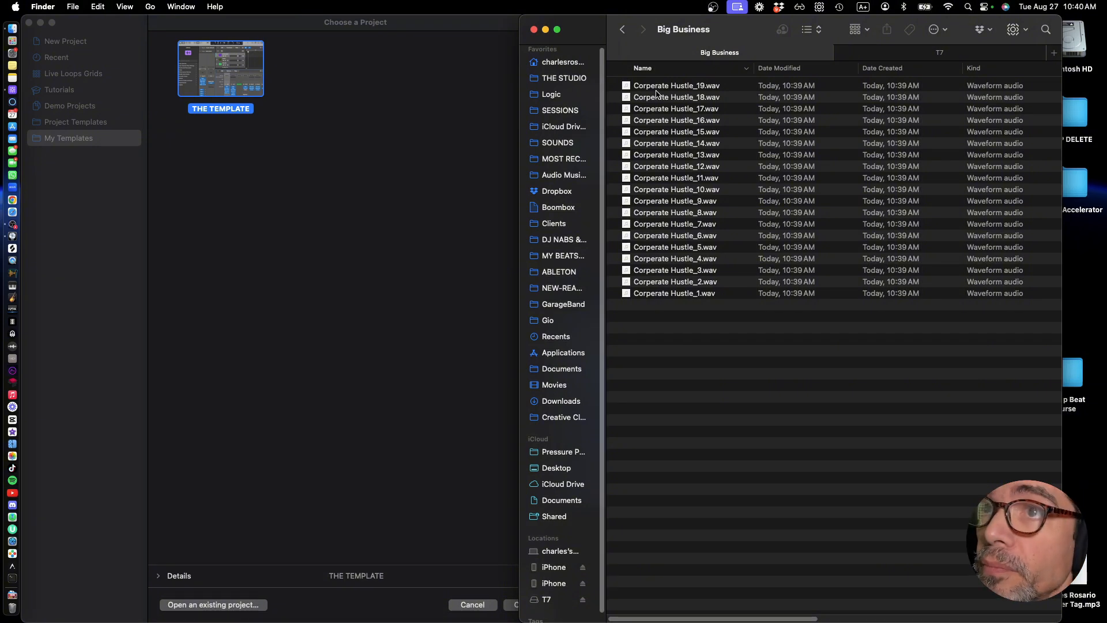
Switch to Logic Pro, create a new project from THE TEMPLATE, and look over the Instrument track's plug-in chain
click(355, 183)
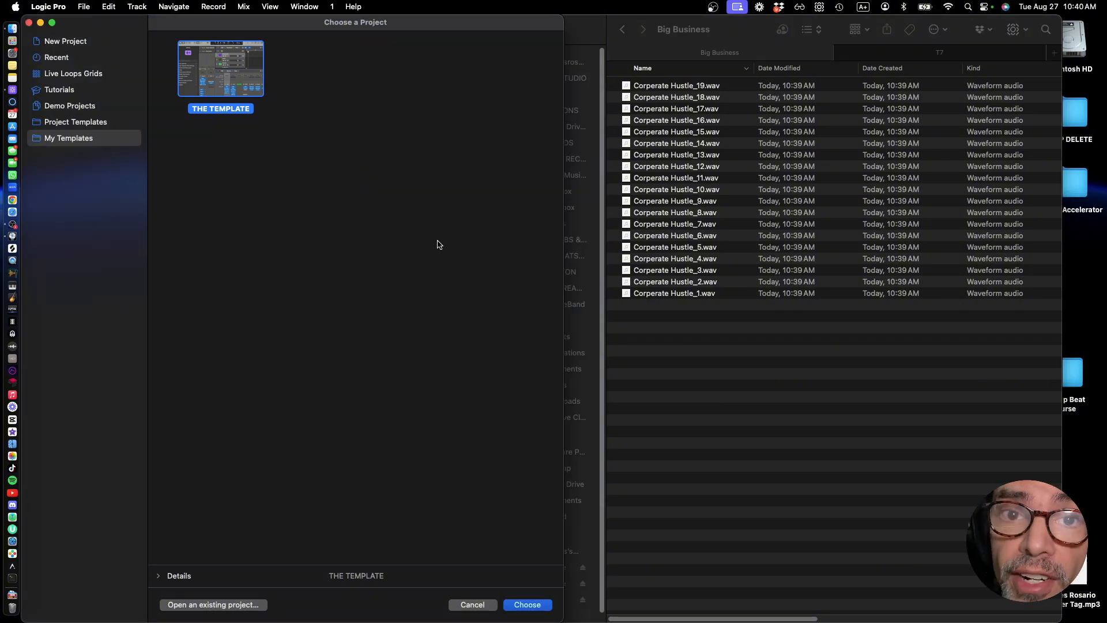
click(542, 604)
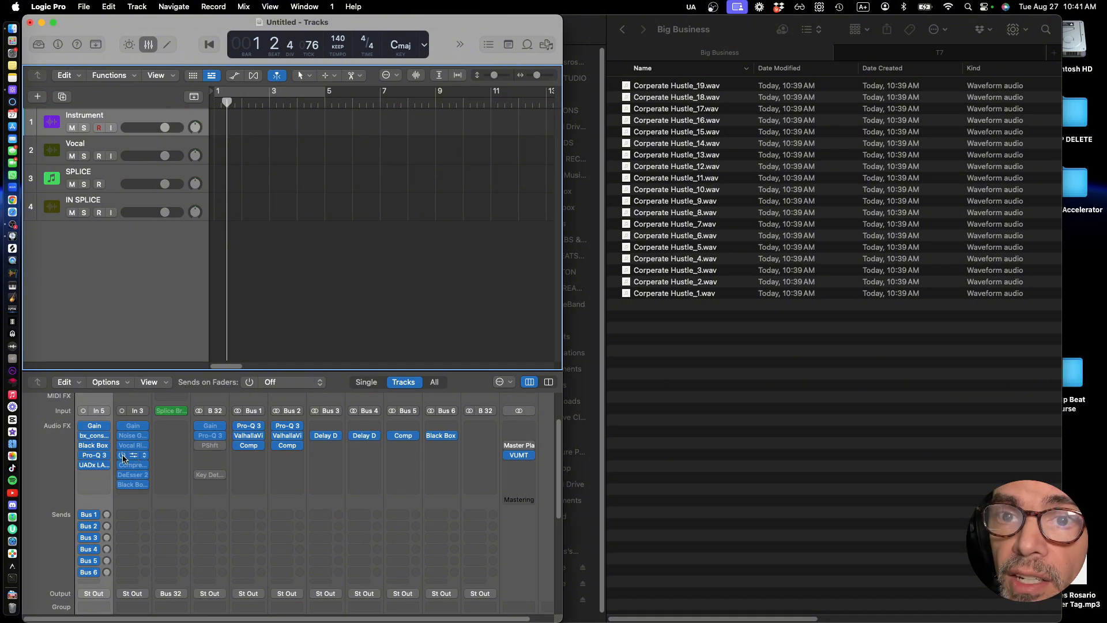
scroll(119, 448, up, 3)
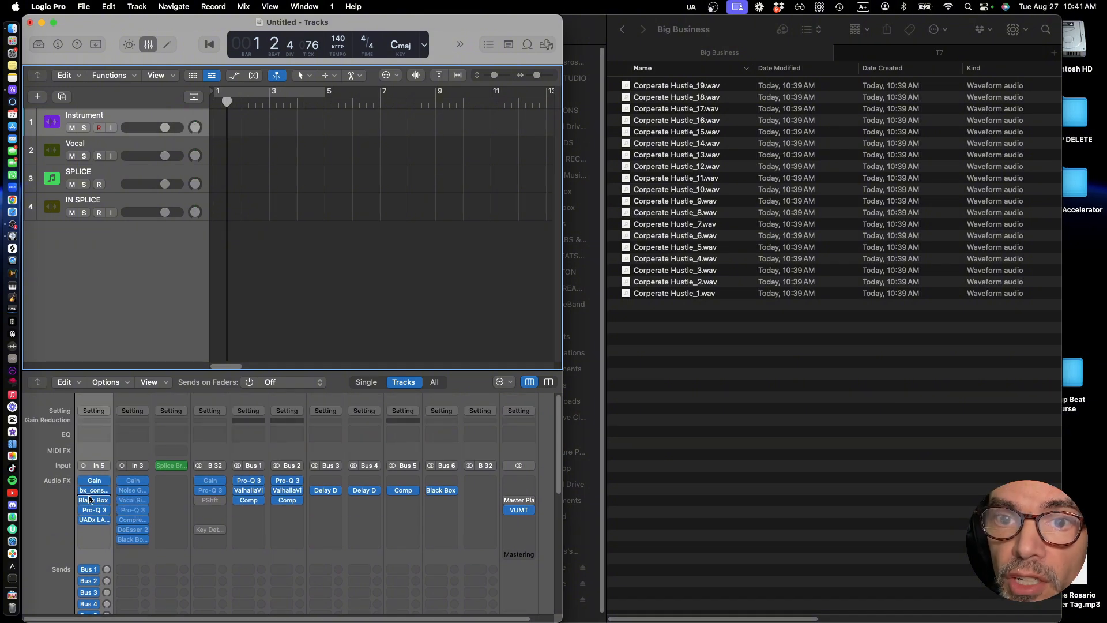
right_click(166, 118)
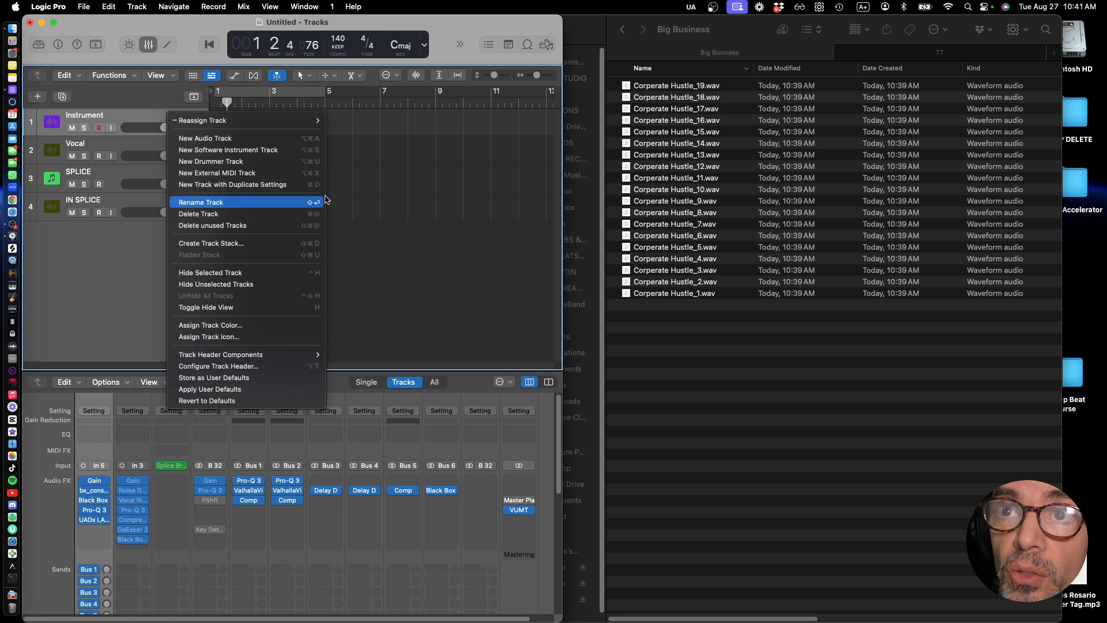
click(144, 117)
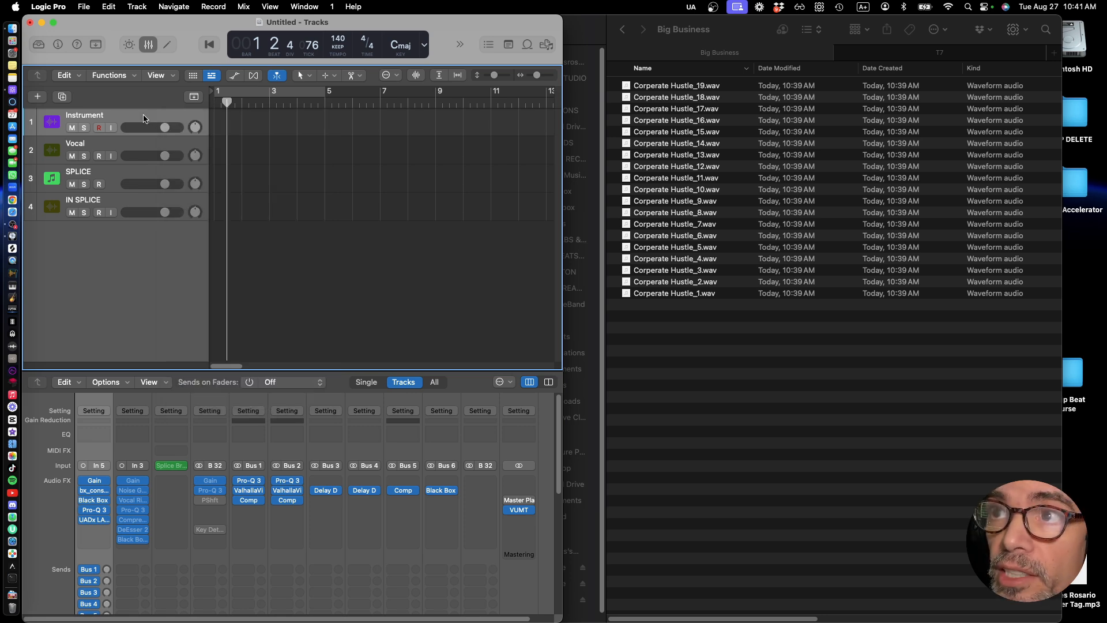
Select all the Corperate Hustle WAV files in the Big Business folder and check how many items are selected
click(658, 92)
click(657, 95)
click(657, 86)
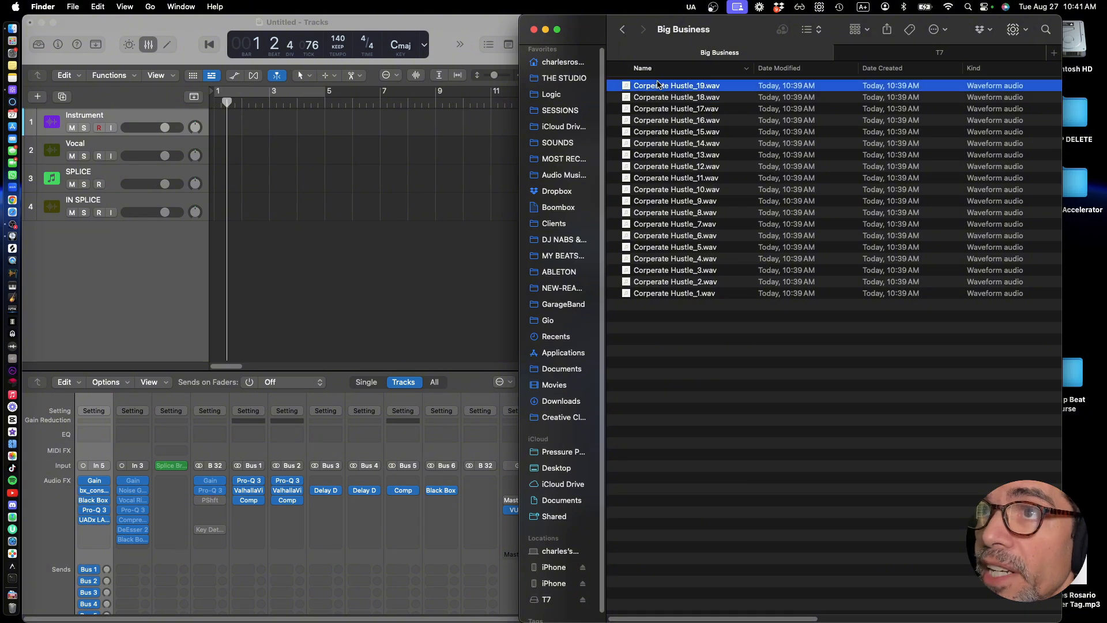
shift+click(661, 294)
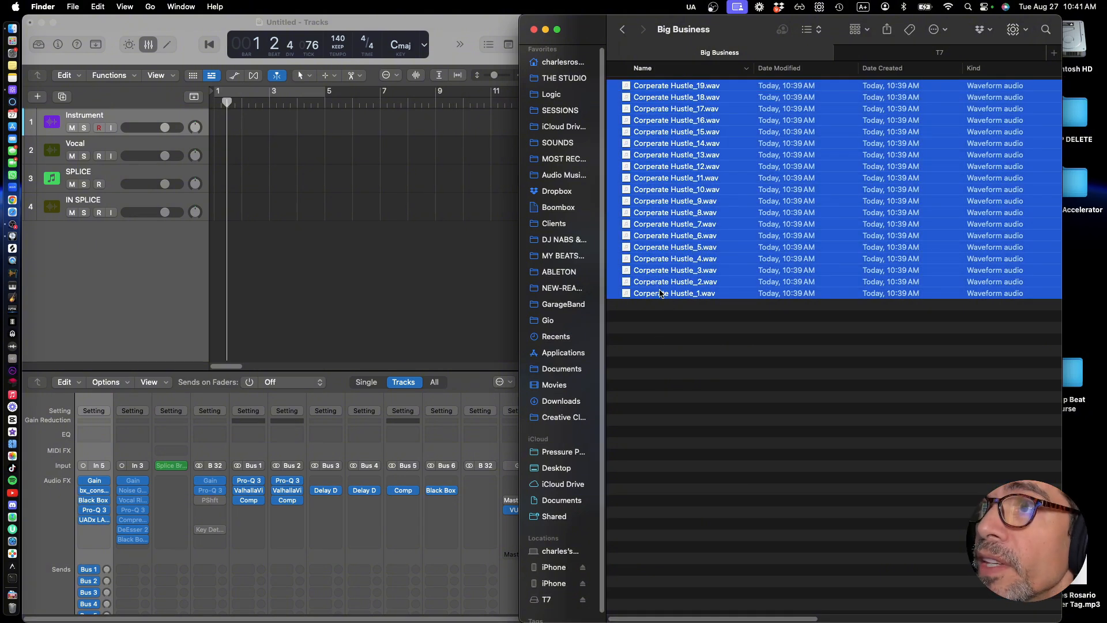
right_click(662, 293)
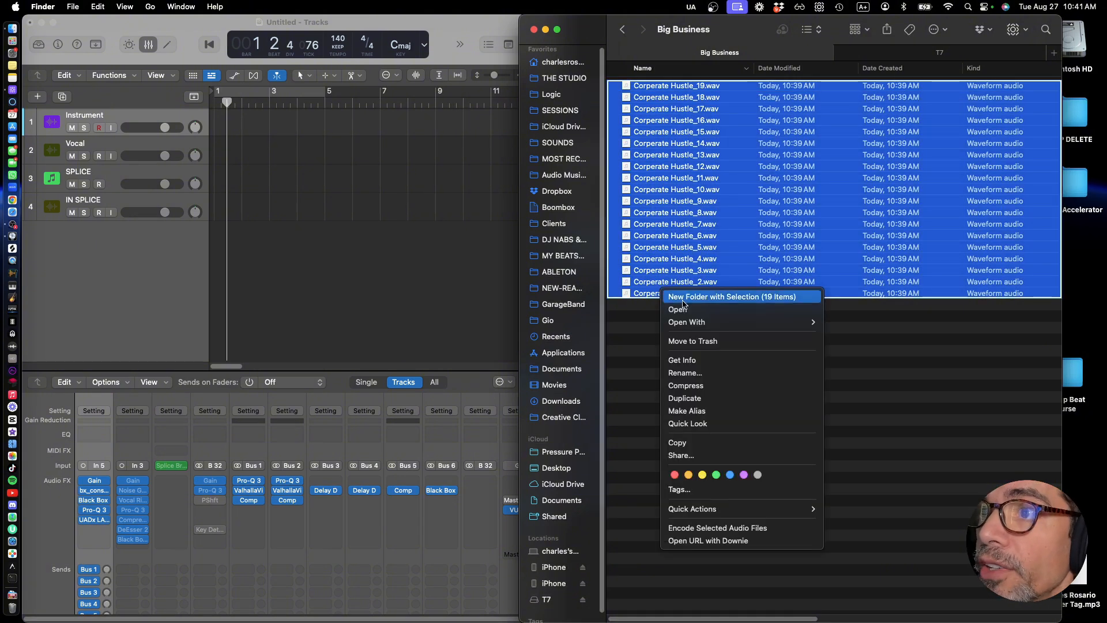
Duplicate the Instrument track with its settings until there are 20 Instrument tracks
click(159, 118)
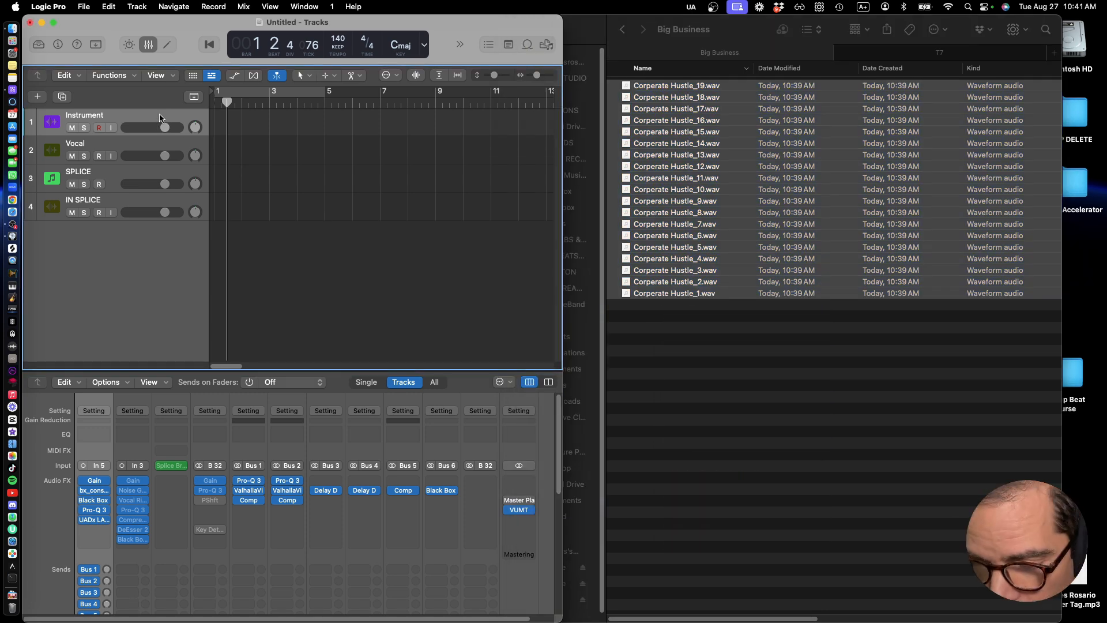
key(super+d)
key(super+d)
key(super+d)
key(super+d)
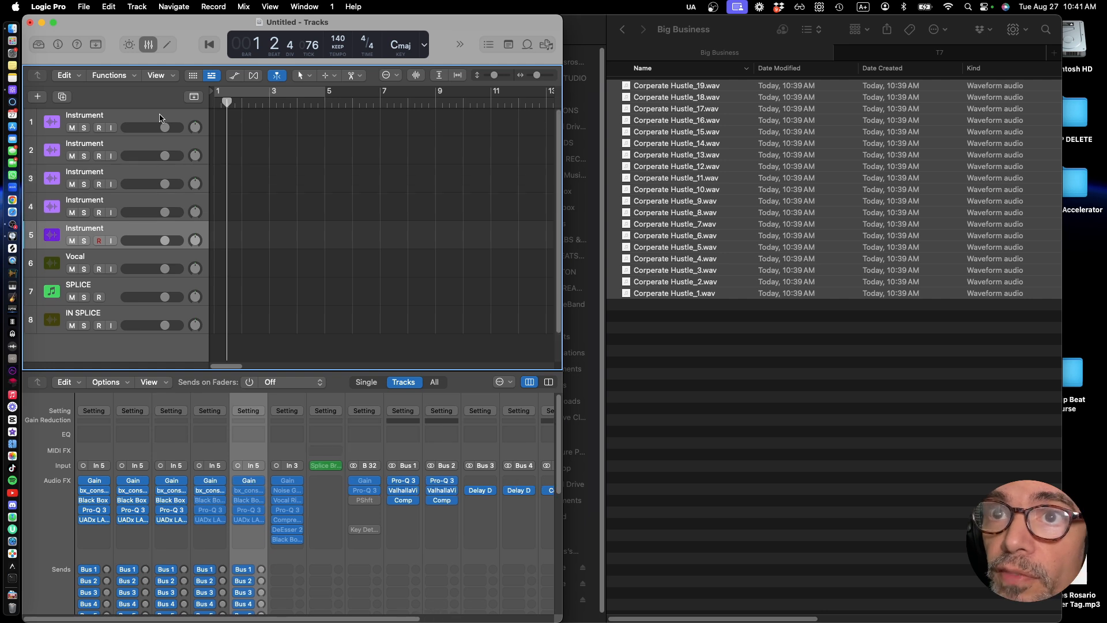
key(super+d)
key(super+d)
key(super+d)
key(super+d)
key(super+d)
key(super+d)
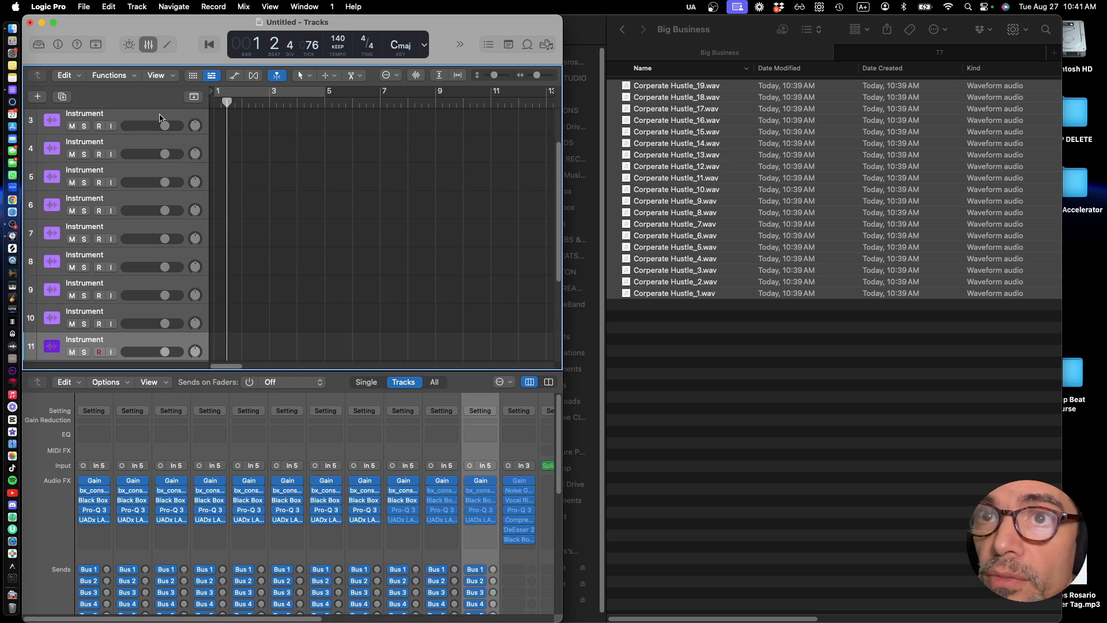
key(super+d)
key(super+d)
key(super+d)
key(super+d)
key(super+d)
key(super+d)
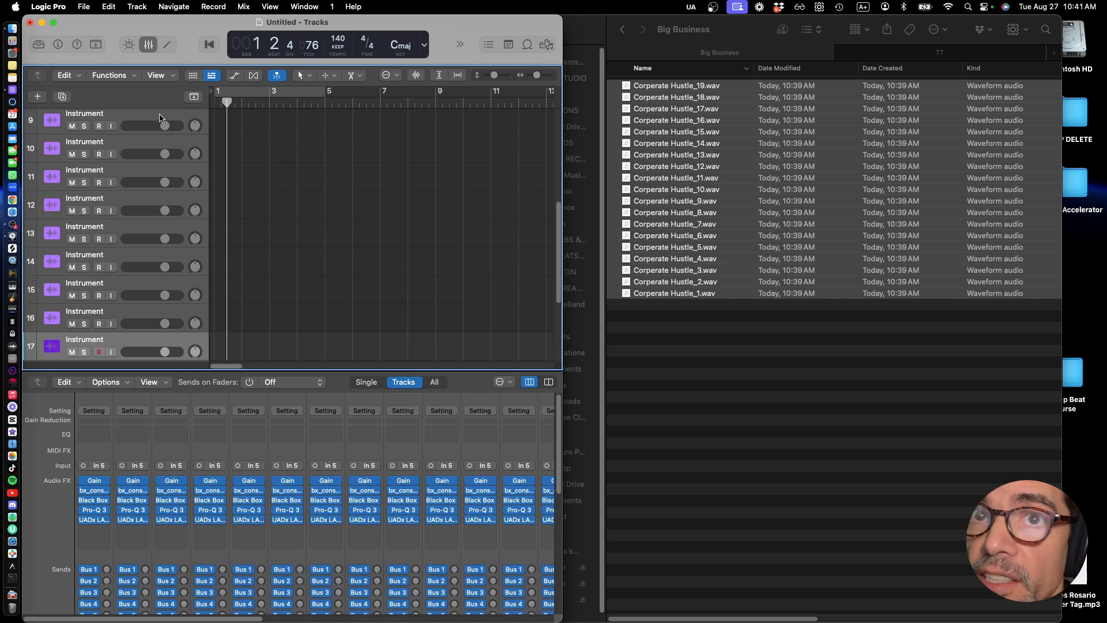
key(super+d)
key(super+d)
key(super+d)
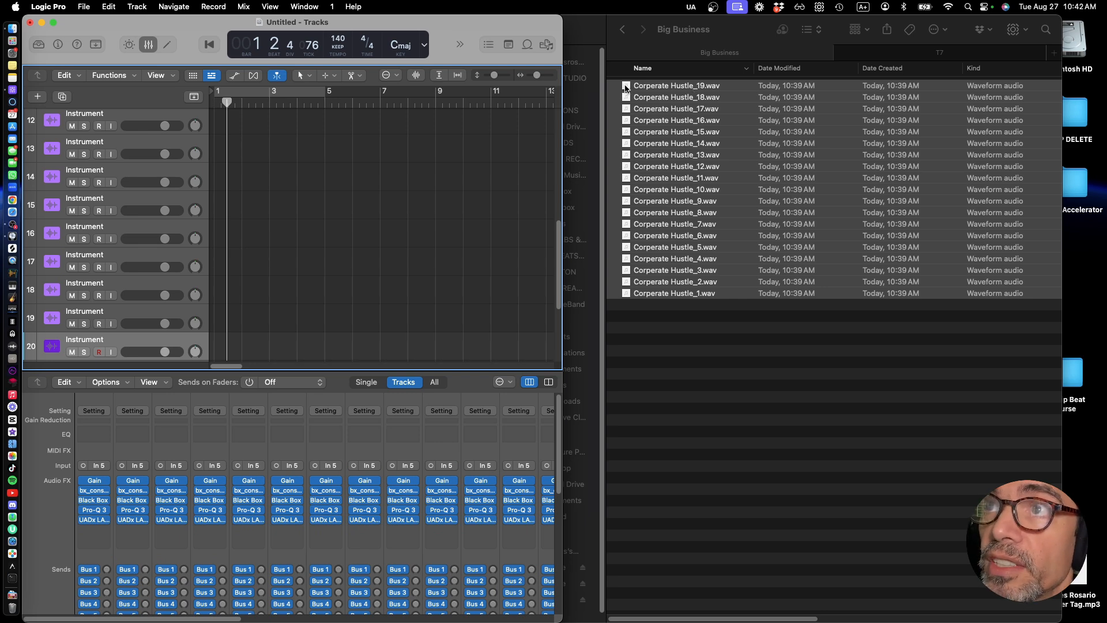
Import the selected WAV files at bar 1 from track 1 down, using existing tracks and keeping the track format
drag(626, 88, 215, 122)
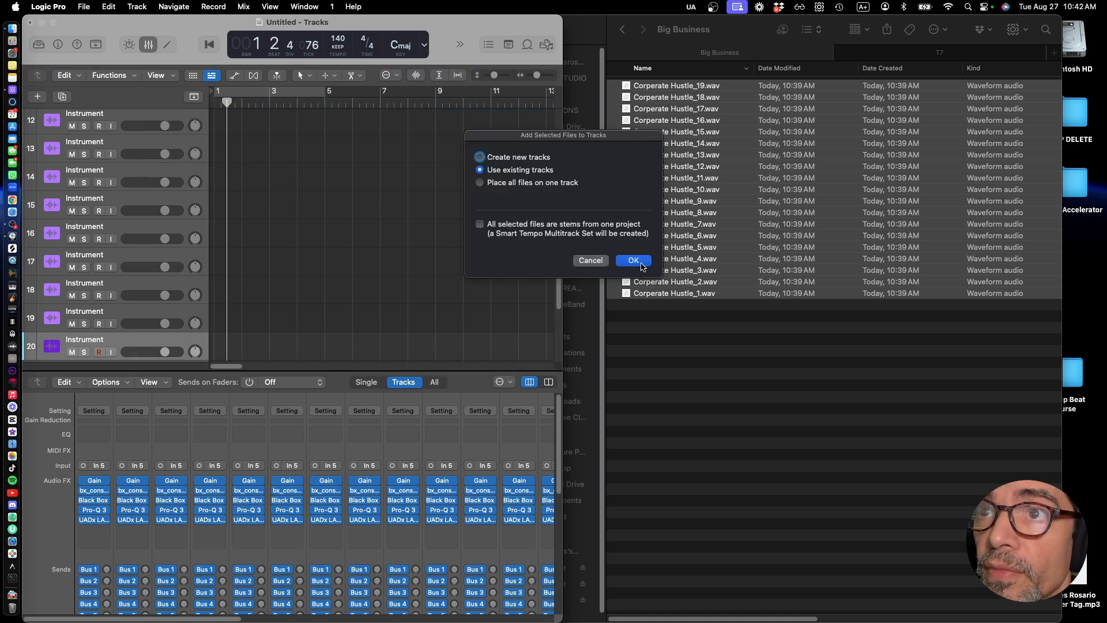
click(481, 159)
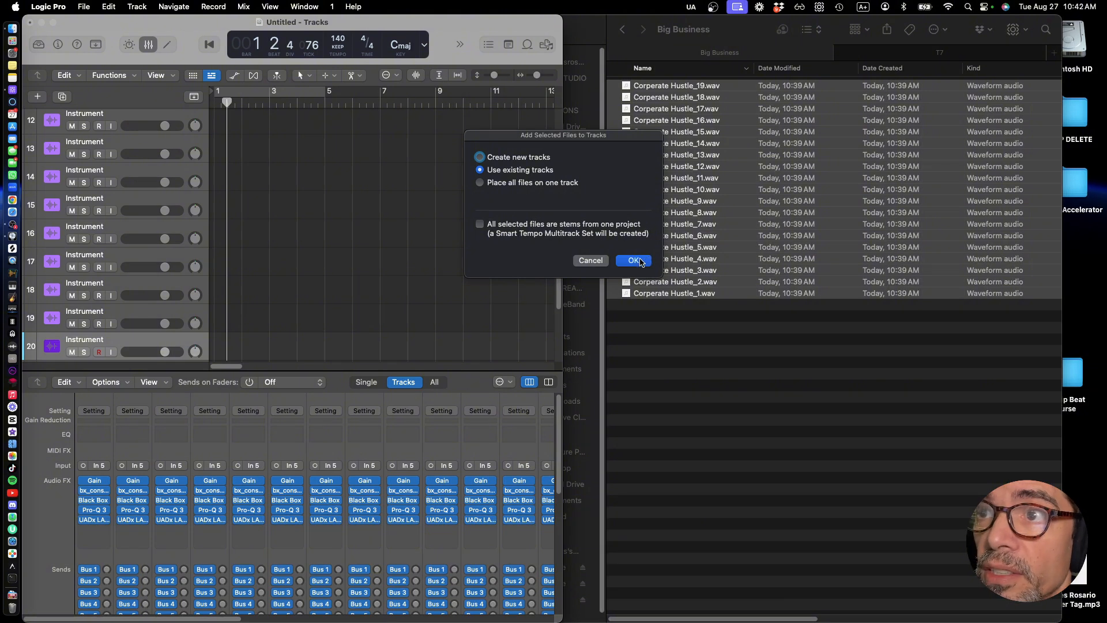
click(634, 261)
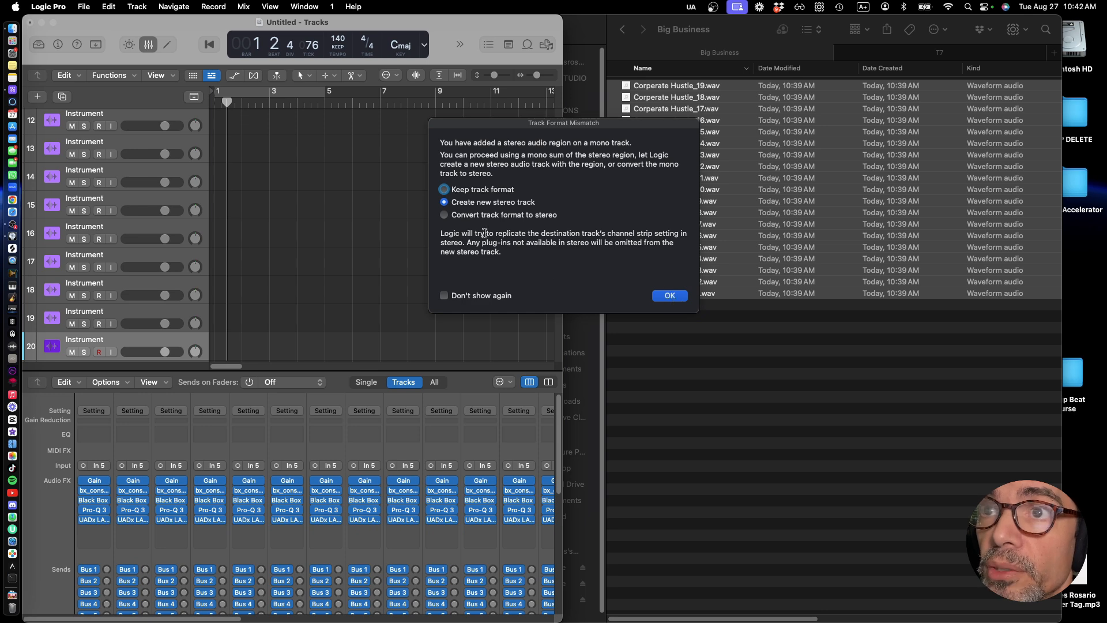
click(444, 189)
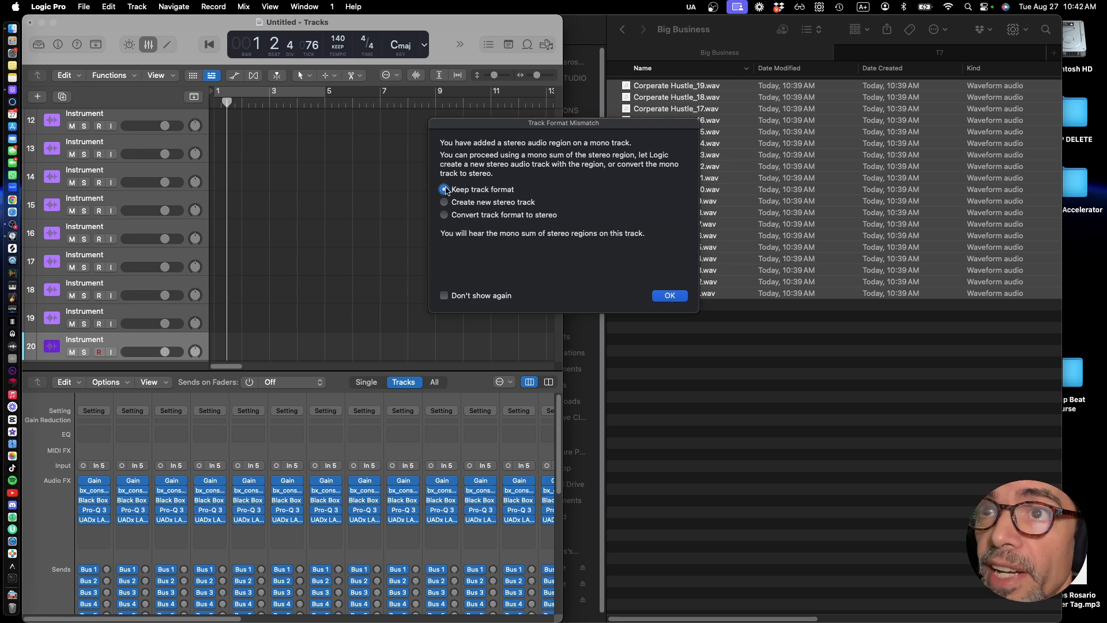
click(669, 295)
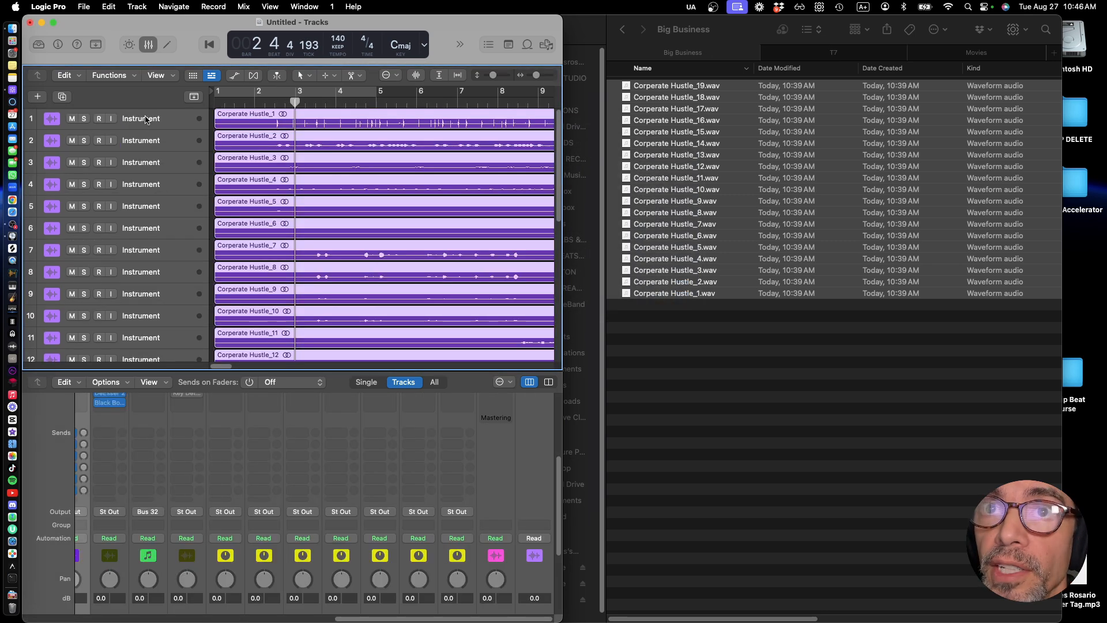
Solo track 1, play it from around bar 2 to identify the sound, and rename it "kick snare"
click(84, 119)
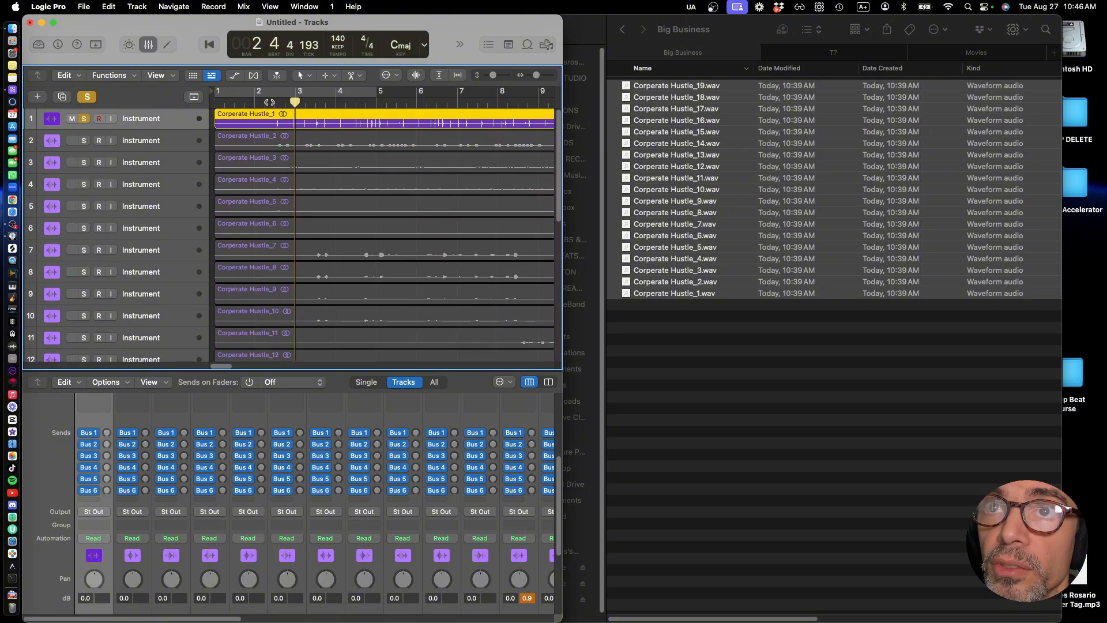
click(272, 102)
key(space)
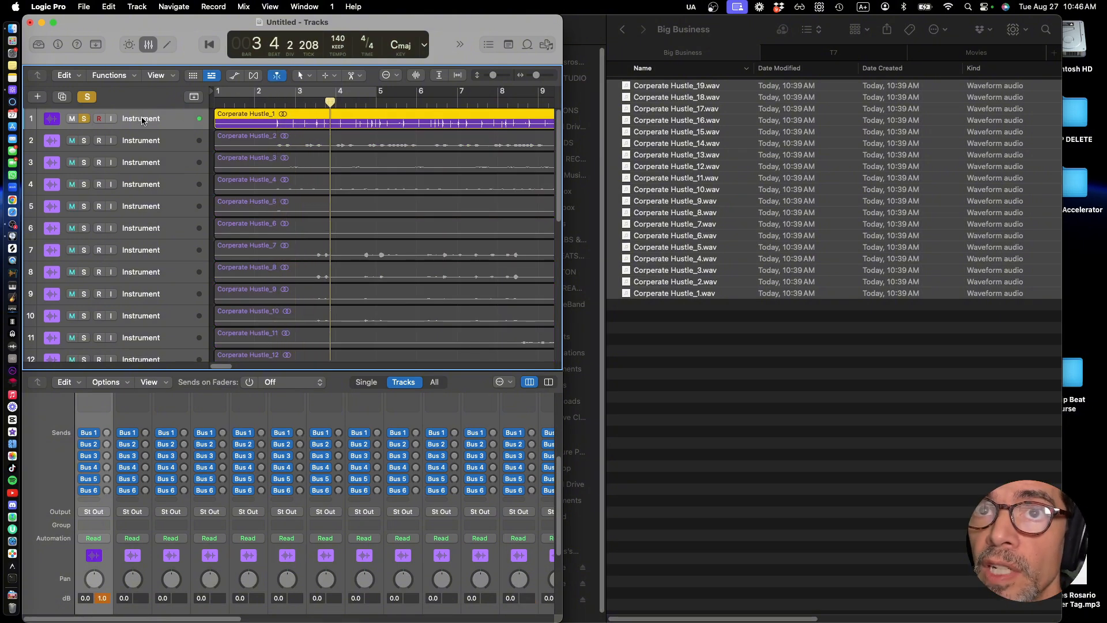
double_click(155, 118)
text(k)
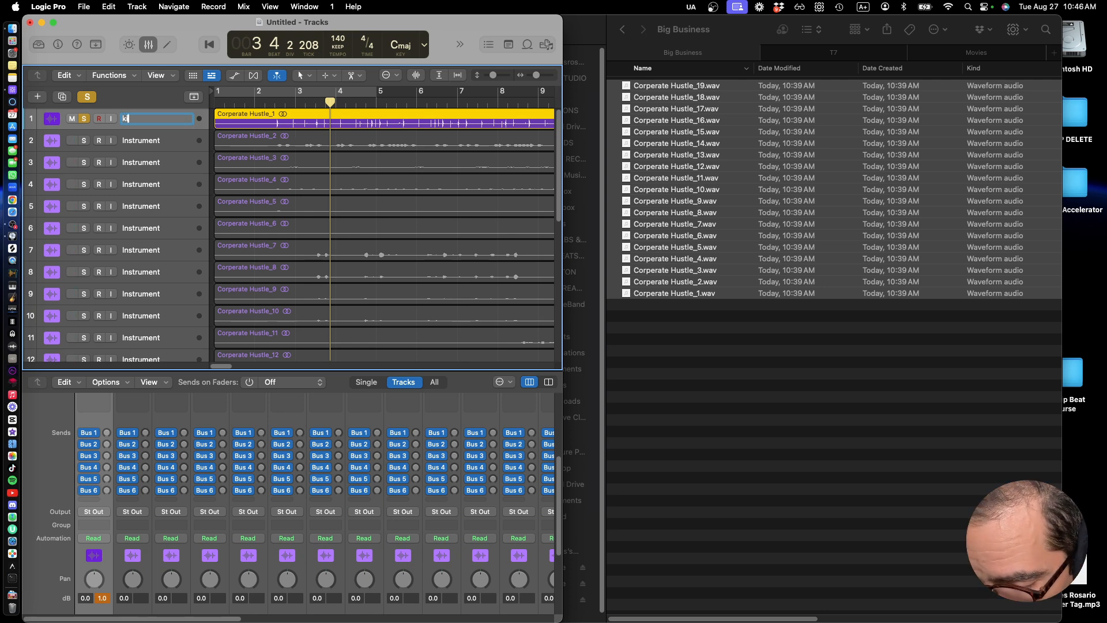
text(ick snare)
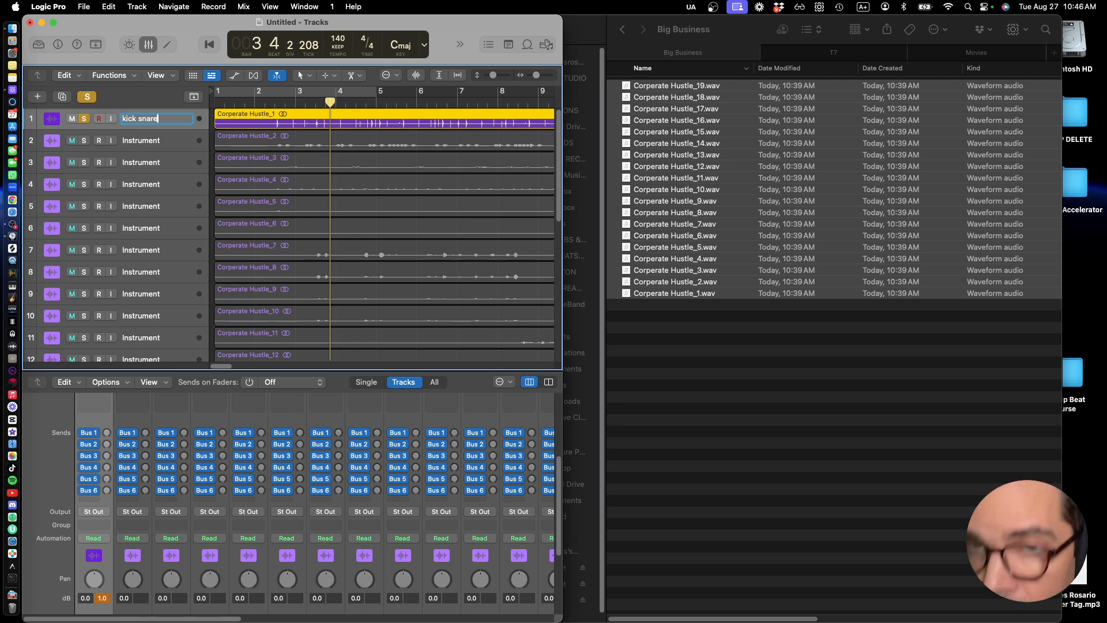
key(Return)
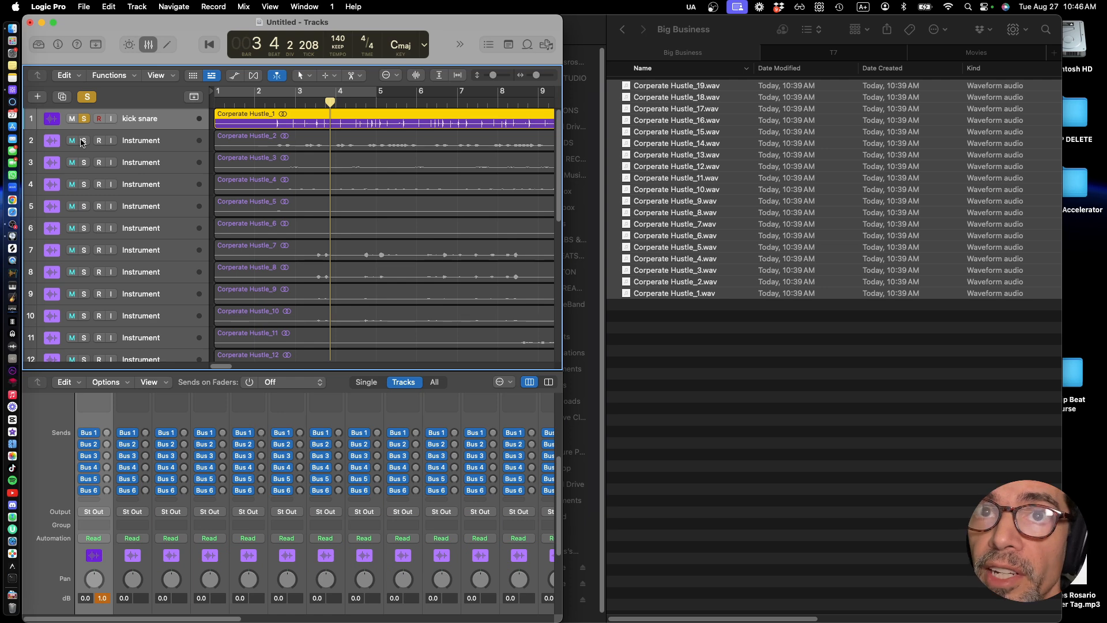
Move the solo from track 1 to track 2, play it to identify the sound, and rename it "bass"
click(83, 140)
click(83, 119)
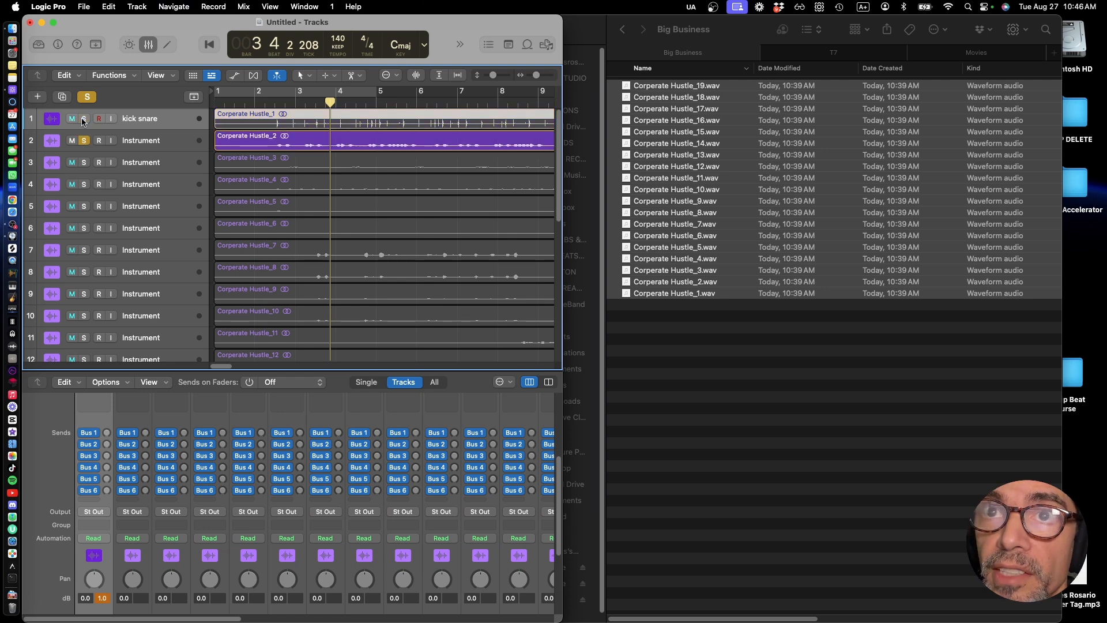
click(276, 104)
key(space)
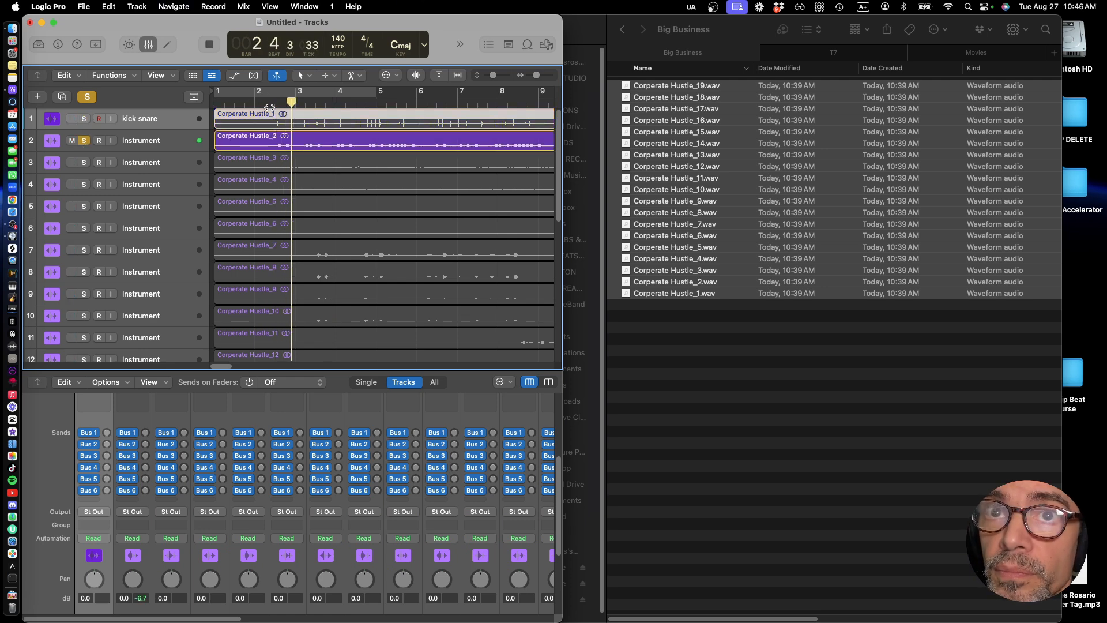
key(space)
click(147, 140)
double_click(147, 141)
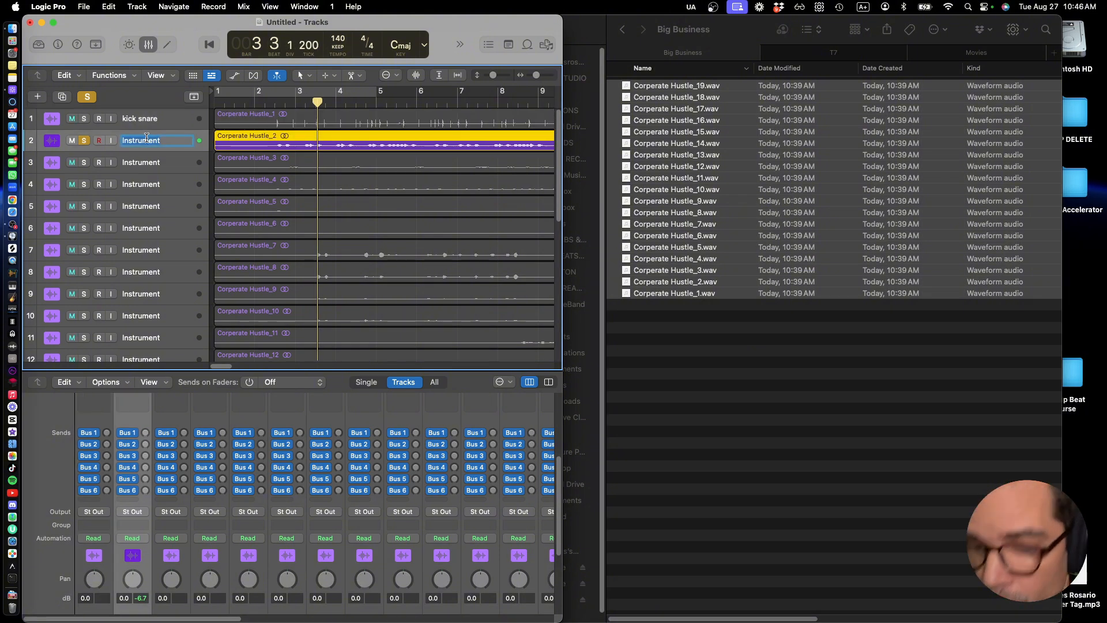
text(bass)
key(Return)
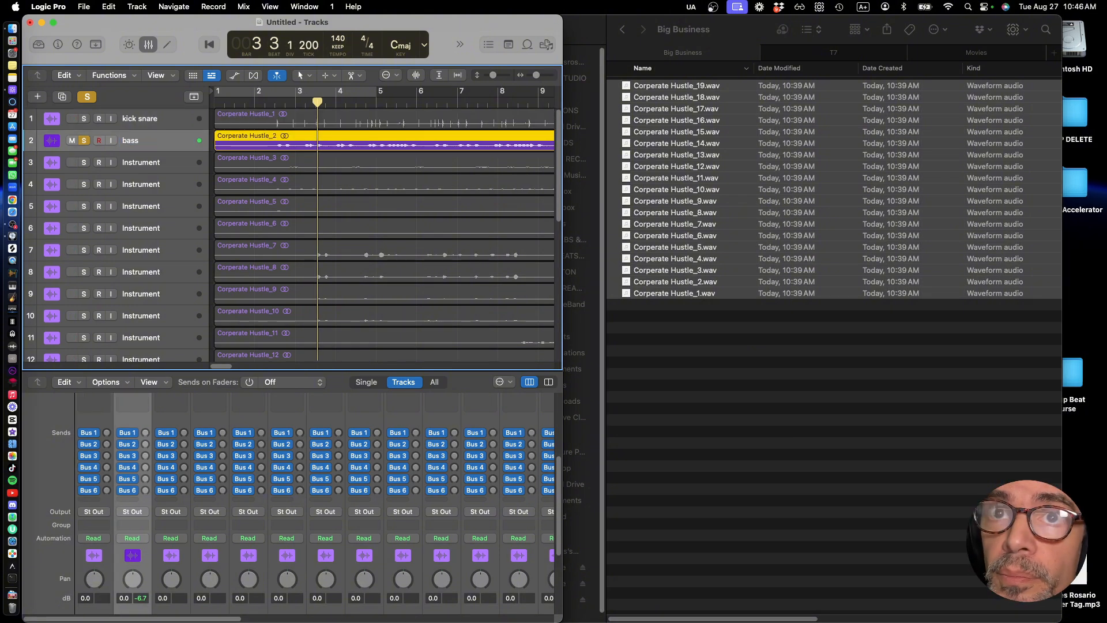
Audition track 3 on its own with the bass unsoloed, clear its solo, and rename it "pad"
click(84, 163)
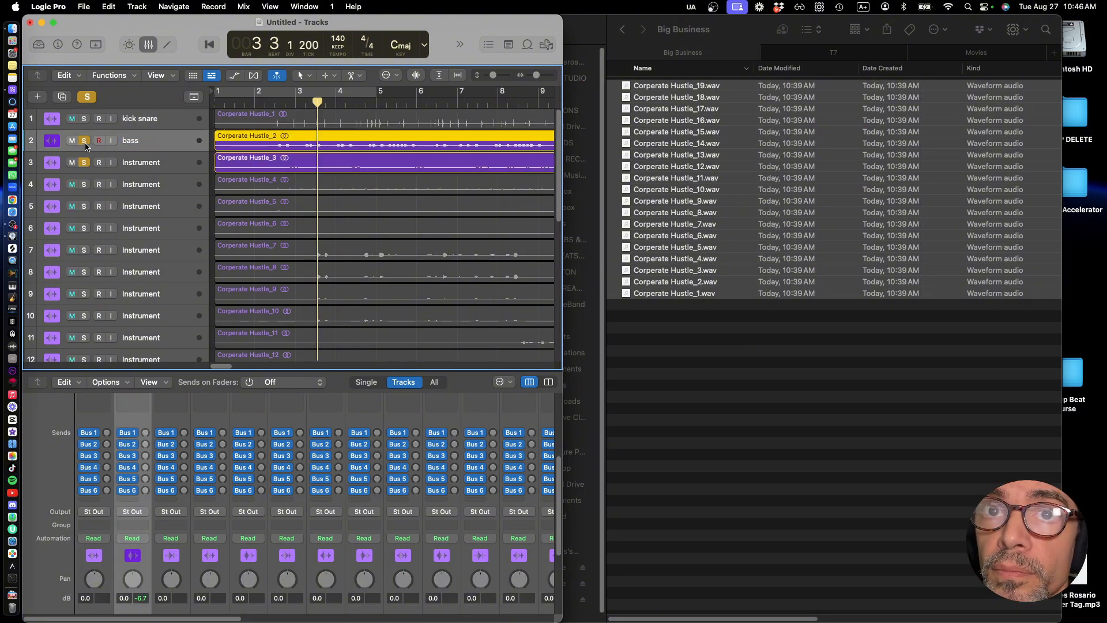
click(84, 140)
key(space)
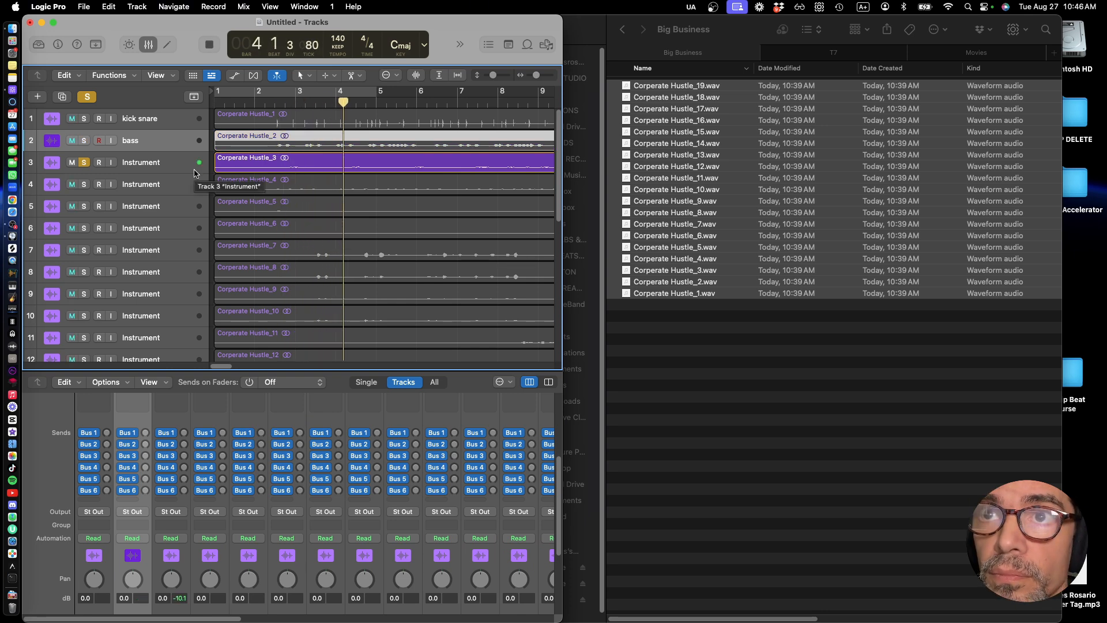
click(83, 162)
key(space)
double_click(130, 161)
text(p)
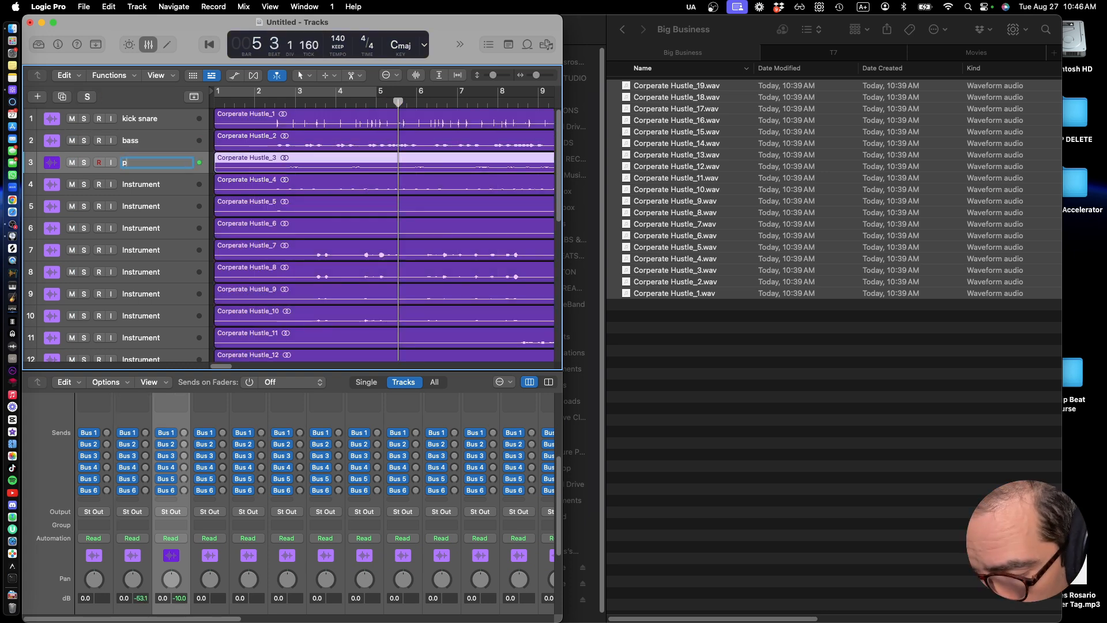
text(ad)
key(Return)
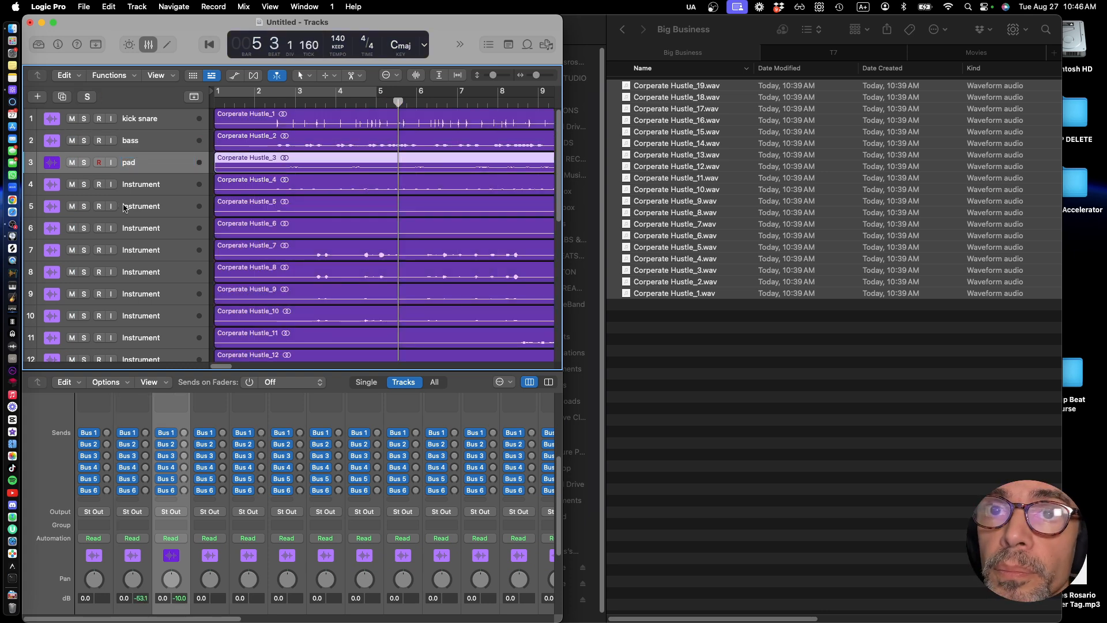
Solo track 4, play it to identify the sound, clear its solo, and rename it "bell"
click(84, 184)
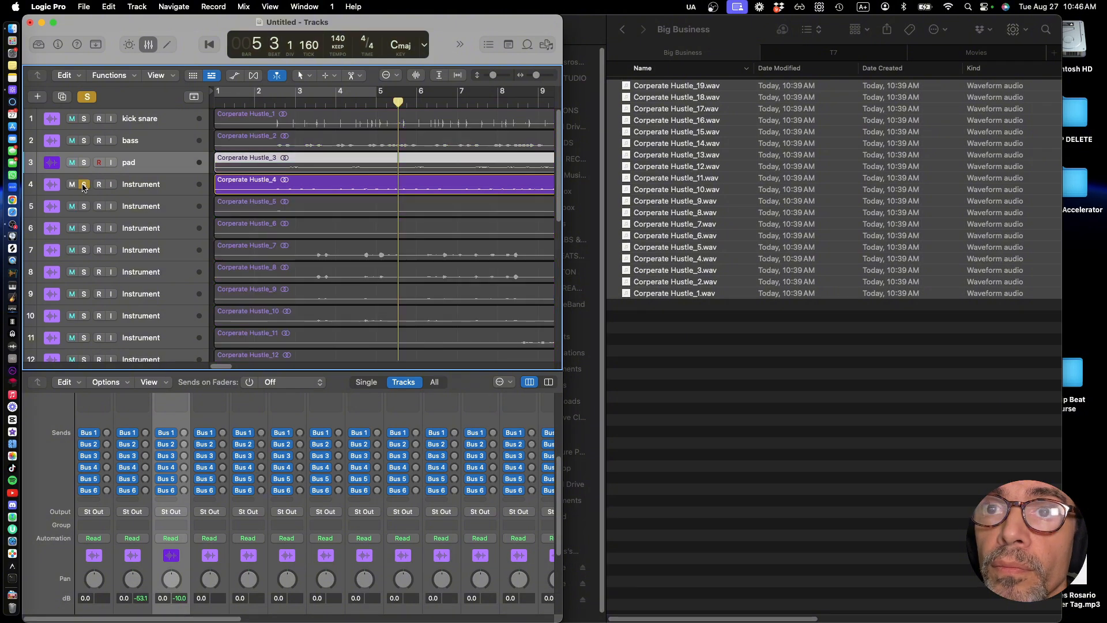
key(space)
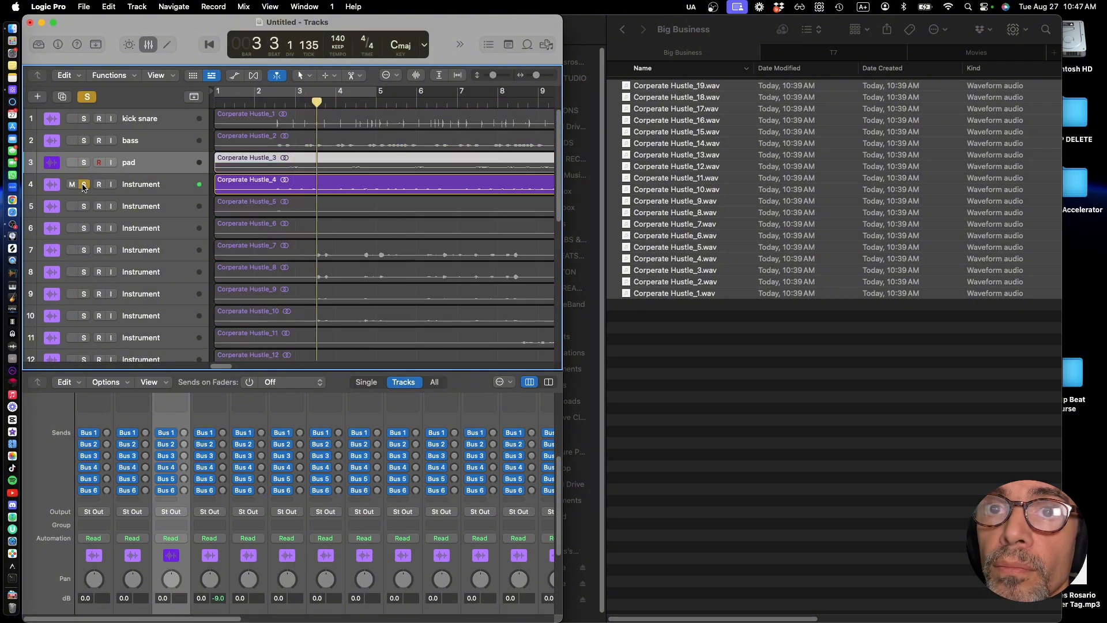
click(83, 184)
double_click(141, 185)
text(bell)
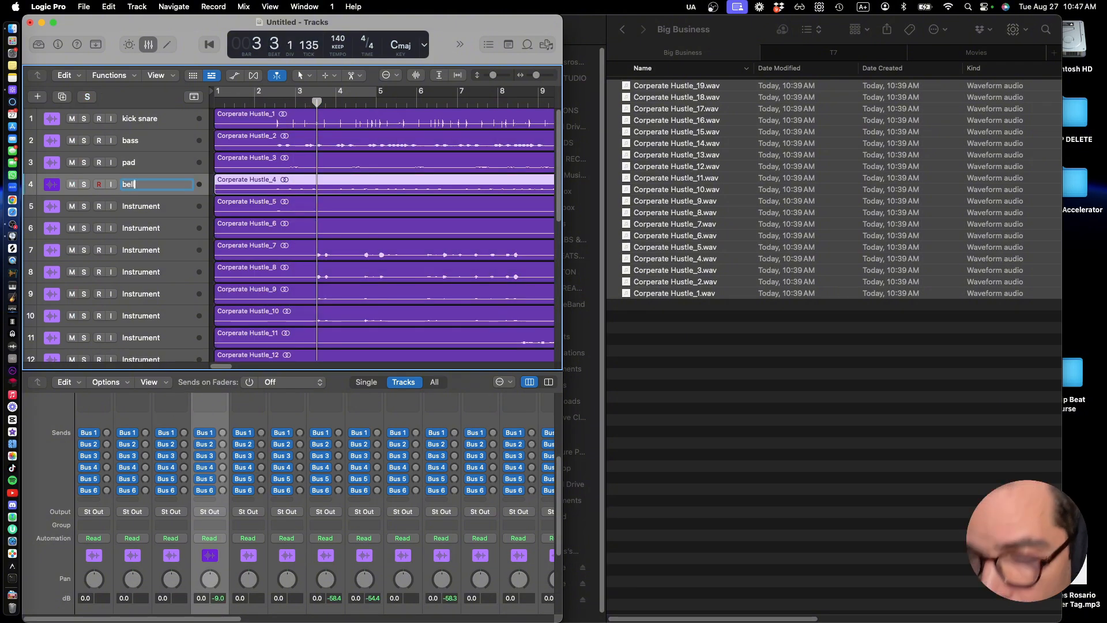
key(Return)
Solo track 5, play it to identify the sound, and rename it "drama hit"
click(83, 206)
key(space)
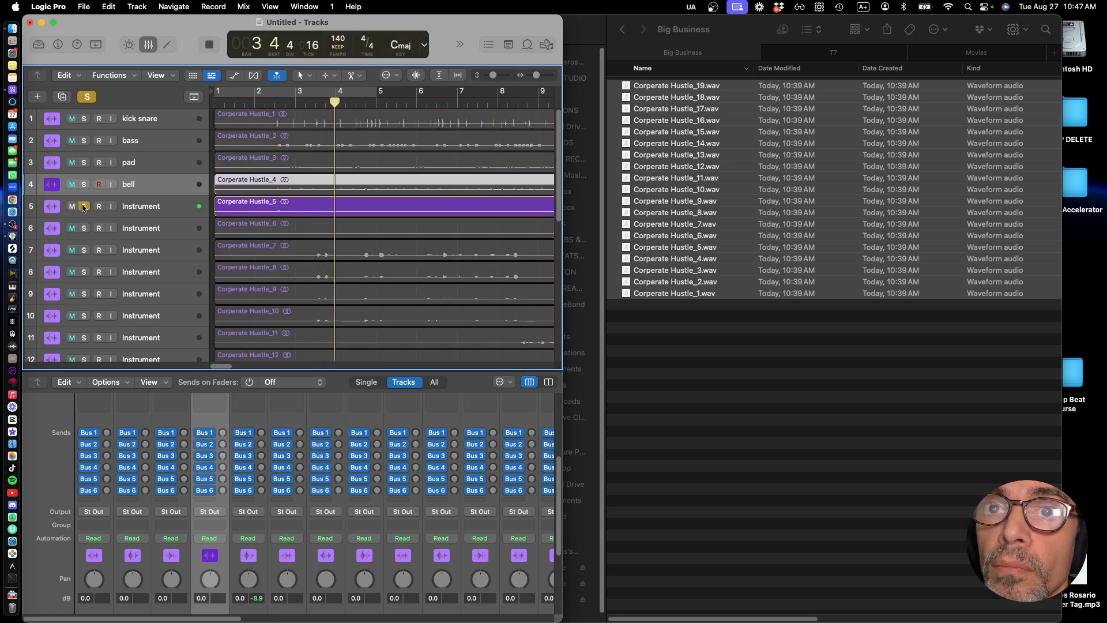
double_click(143, 207)
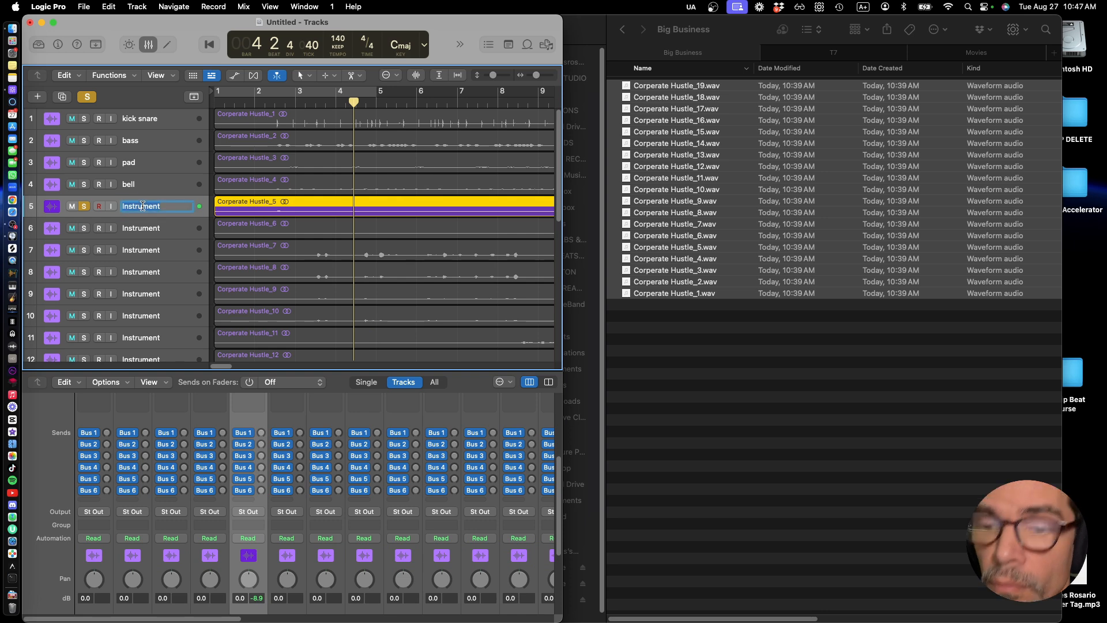
text(drama h)
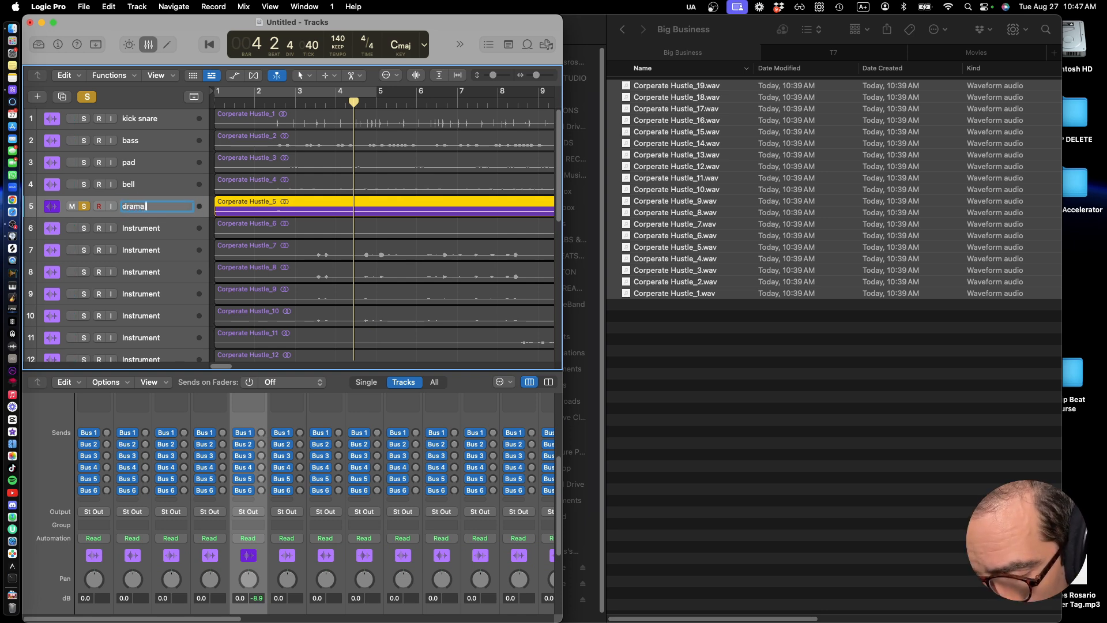
key(Return)
Move the solo from the drama hit track to track 6 and play it from bar 26 to identify the sound
click(405, 229)
key(space)
key(super+Left)
key(super+Left)
key(super+Left)
key(super+Left)
key(super+Left)
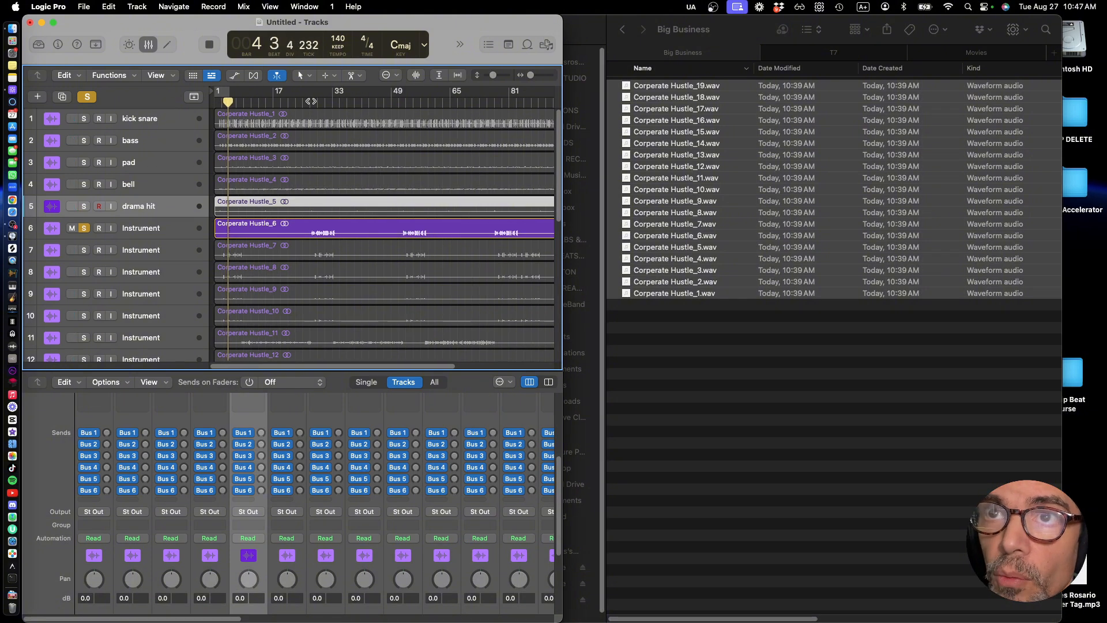
key(space)
click(307, 102)
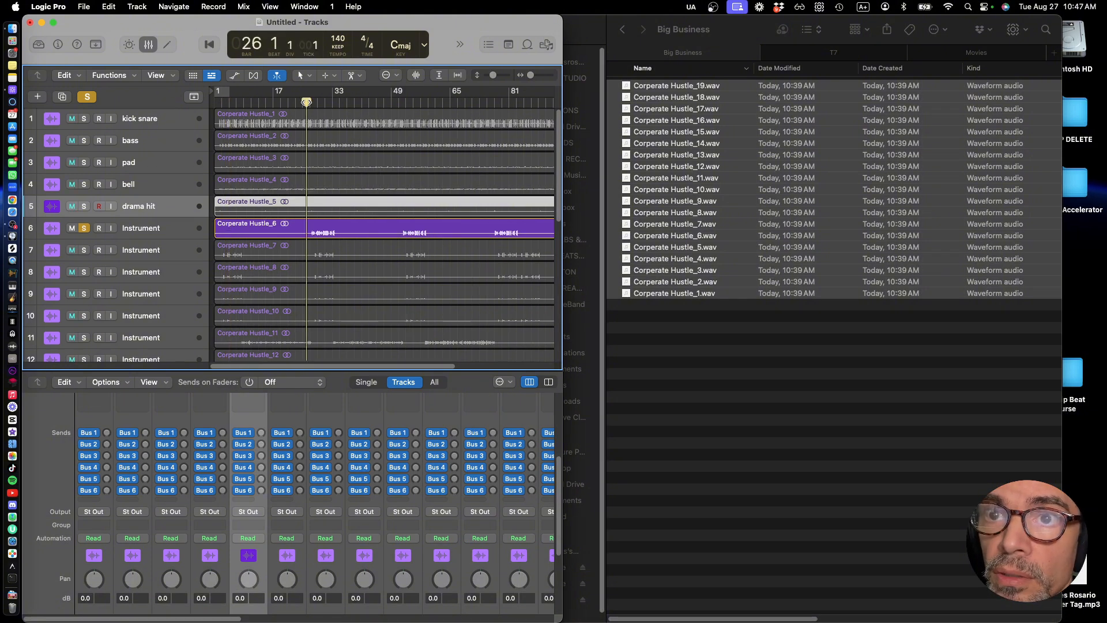
key(space)
key(super+Right)
key(super+Right)
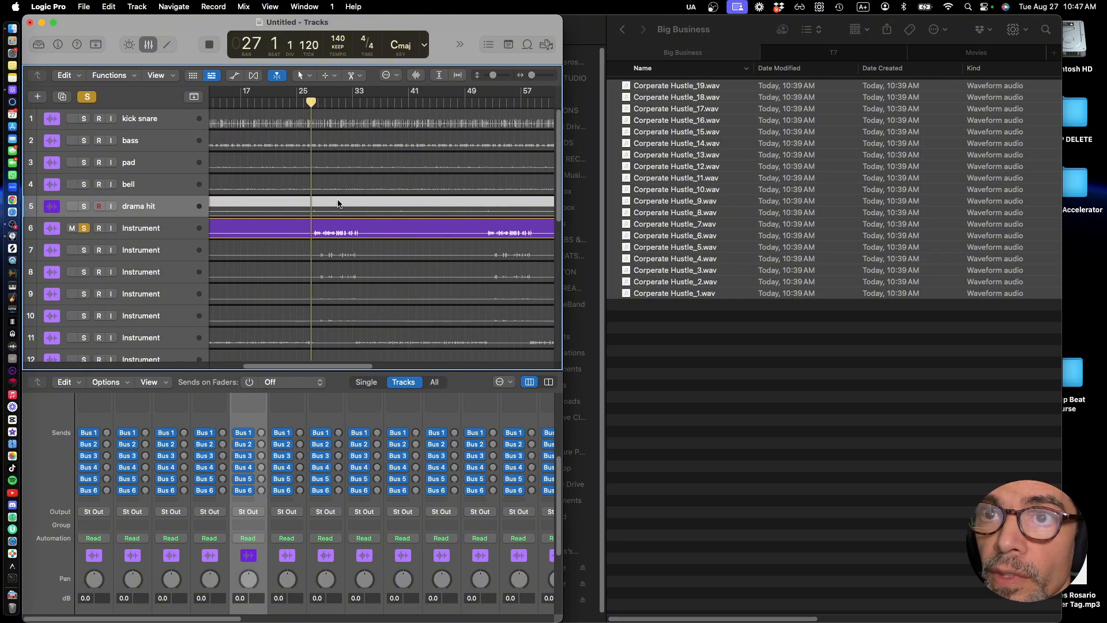
Rename track 6 as "tv sample"
double_click(152, 229)
text(tv)
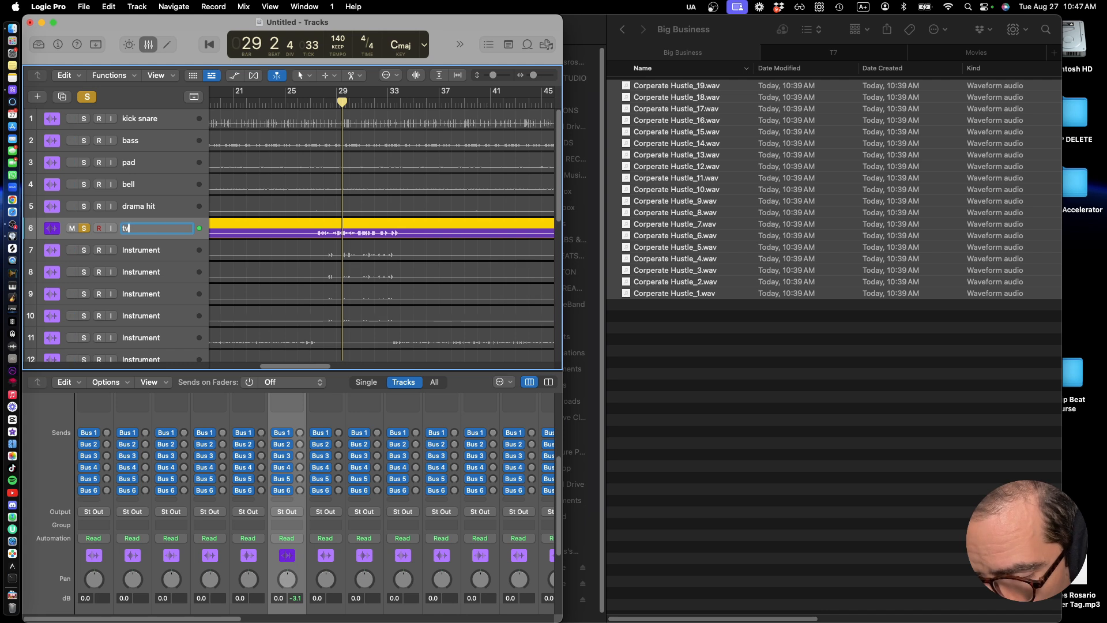
text( sample)
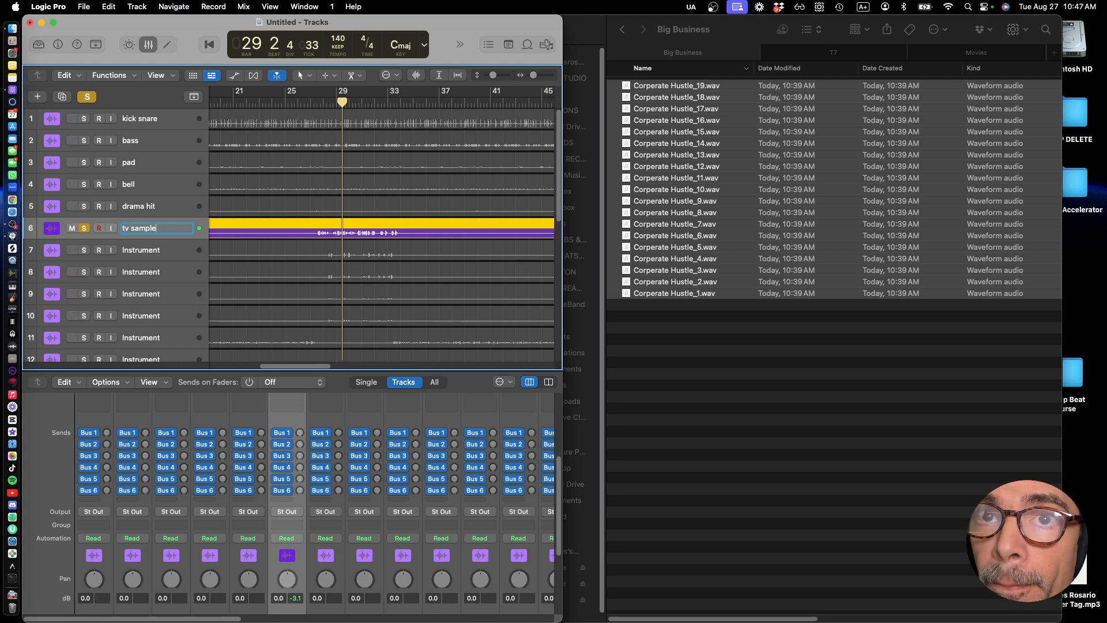
key(Return)
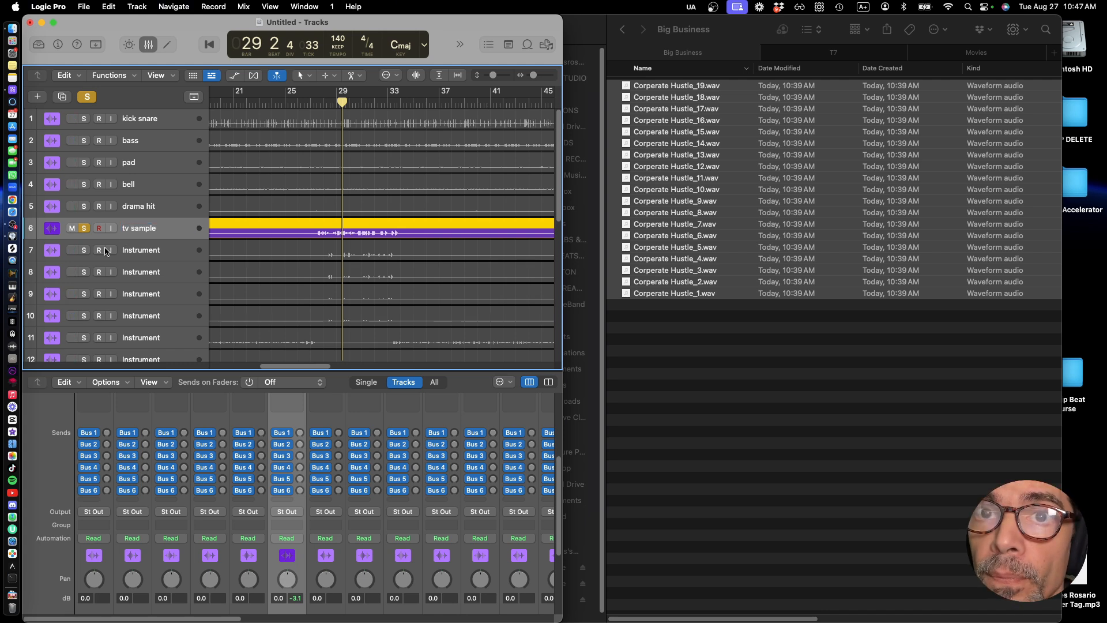
Move the solo from the tv sample track to track 7, audition it from around bar 27, and set the playhead to bar 25
click(84, 250)
click(86, 232)
key(space)
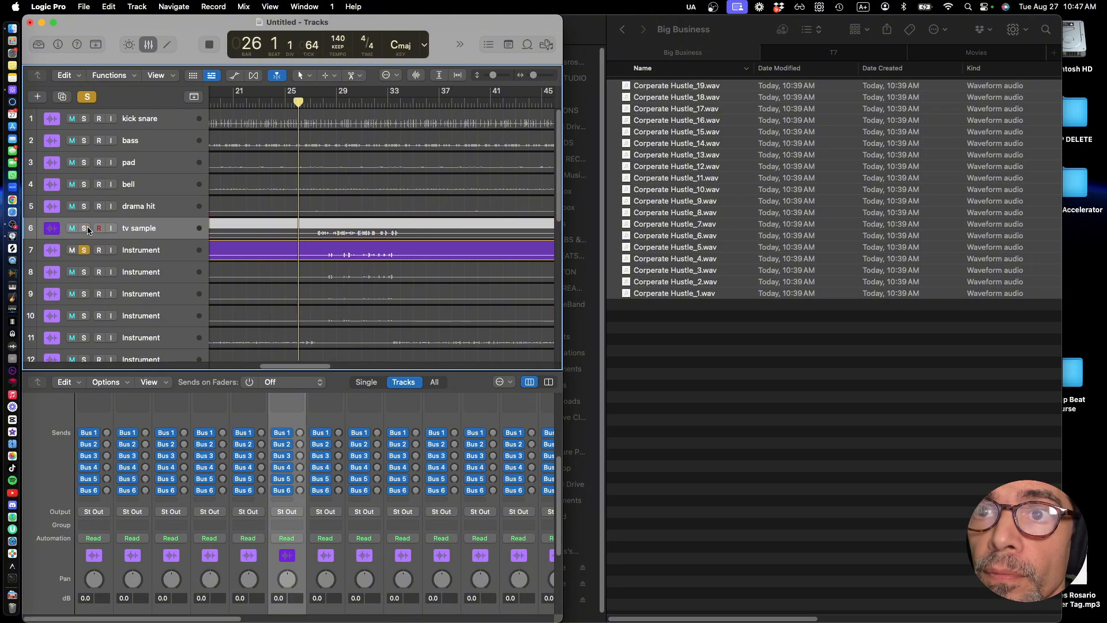
key(space)
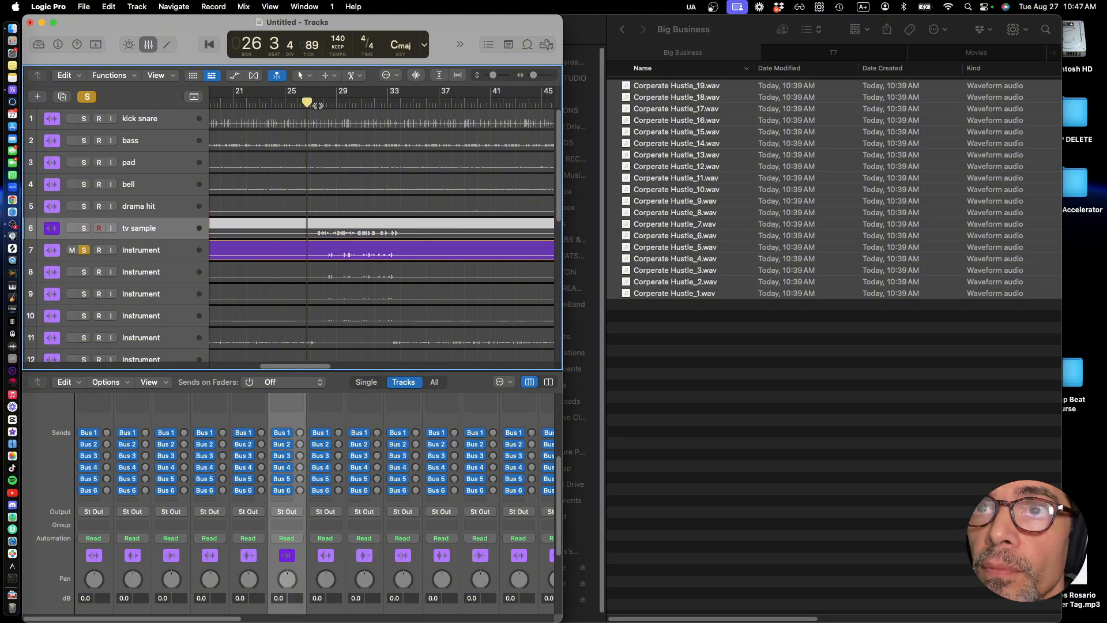
drag(306, 103, 324, 105)
key(space)
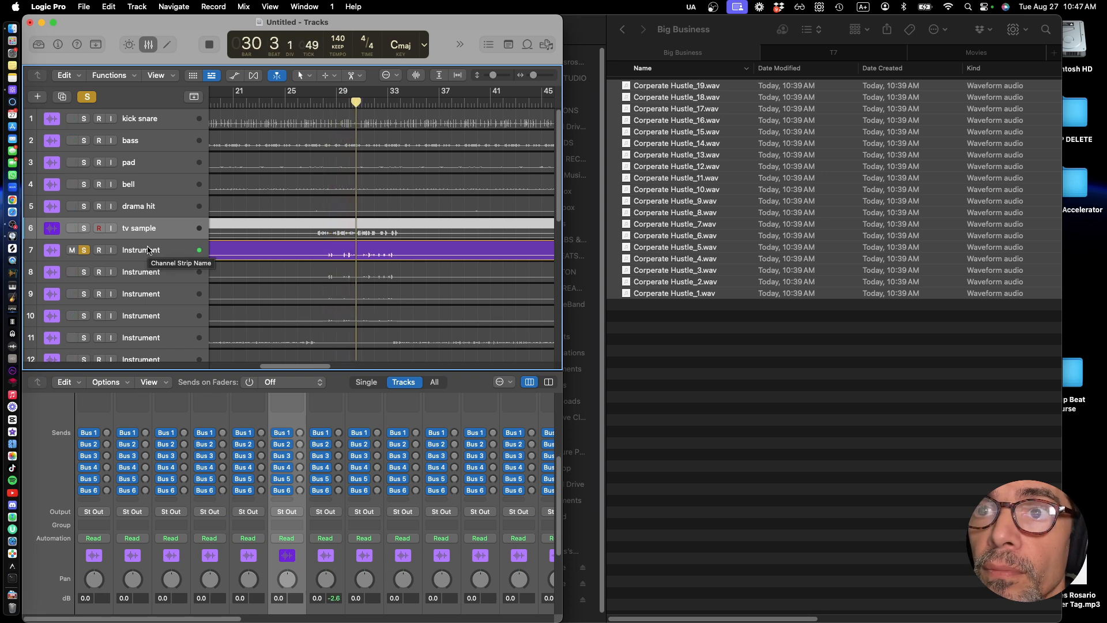
key(space)
key(z)
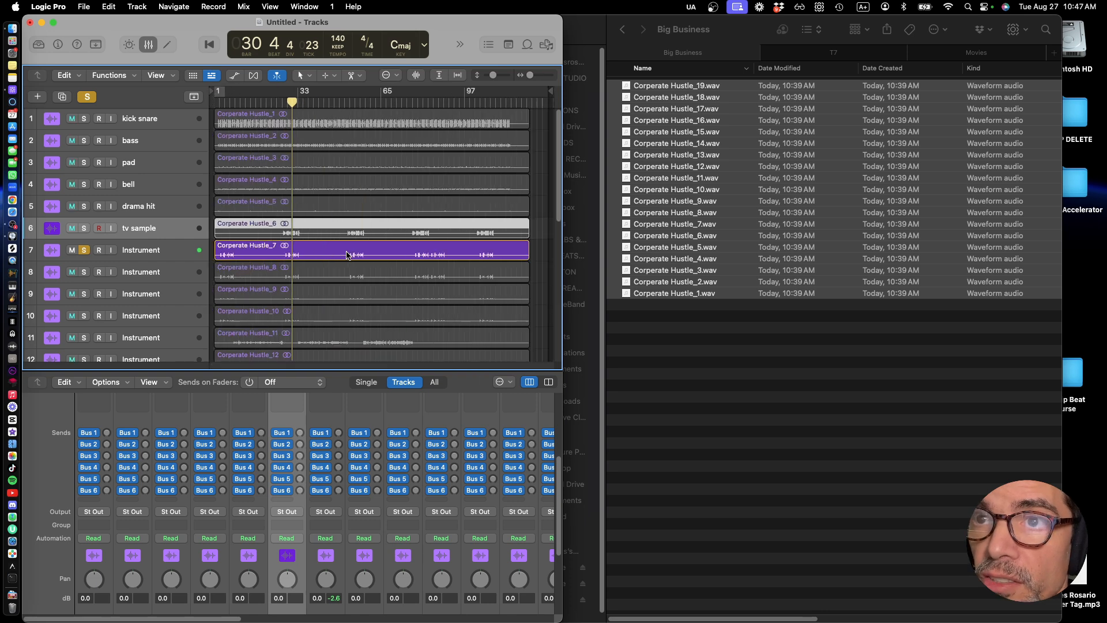
key(super+Right)
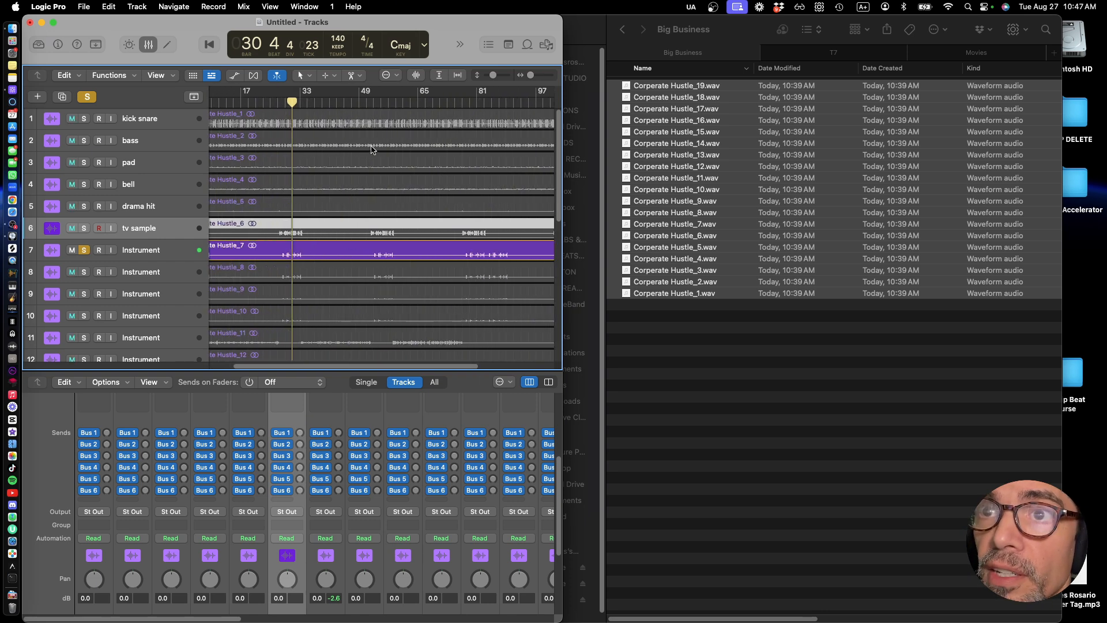
drag(370, 105, 375, 105)
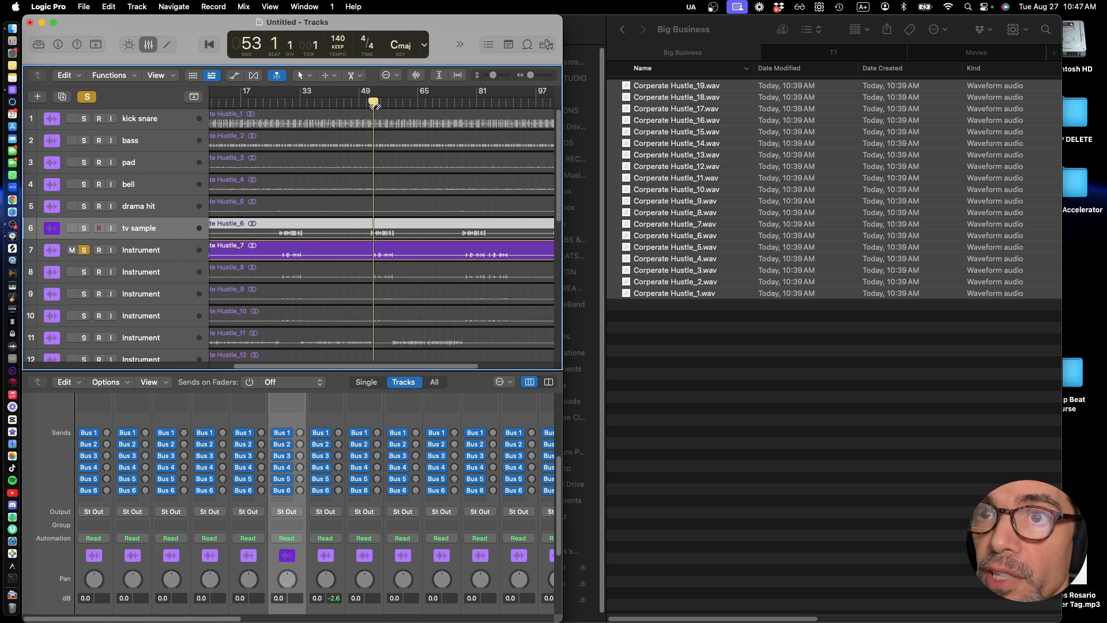
click(270, 101)
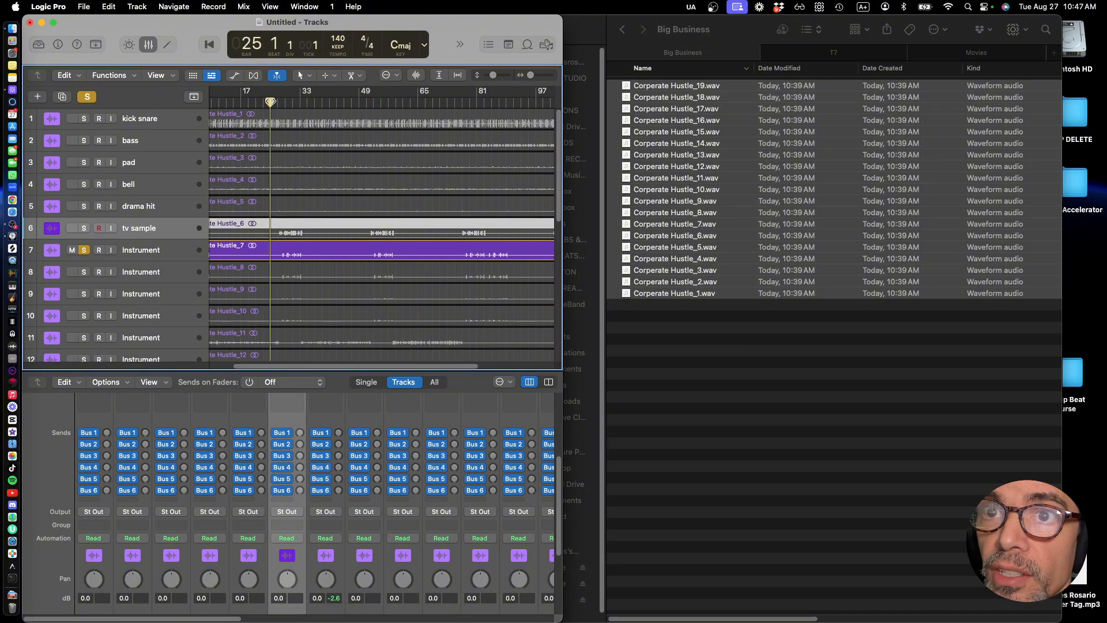
Rename both track 7 and track 8 as "hook"
double_click(142, 252)
text(hook)
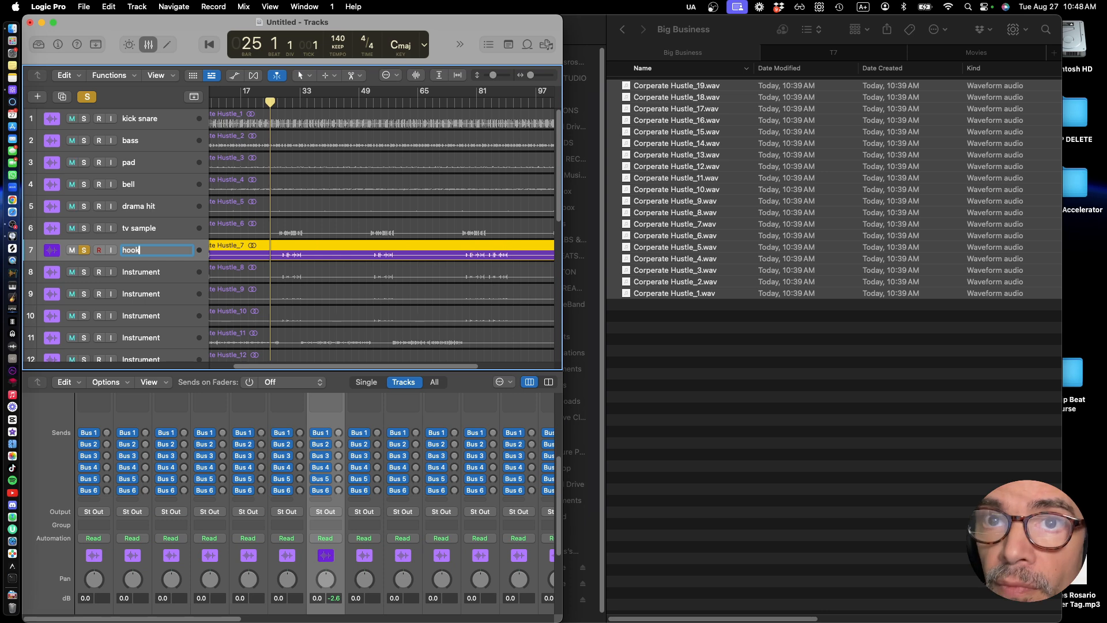
key(Return)
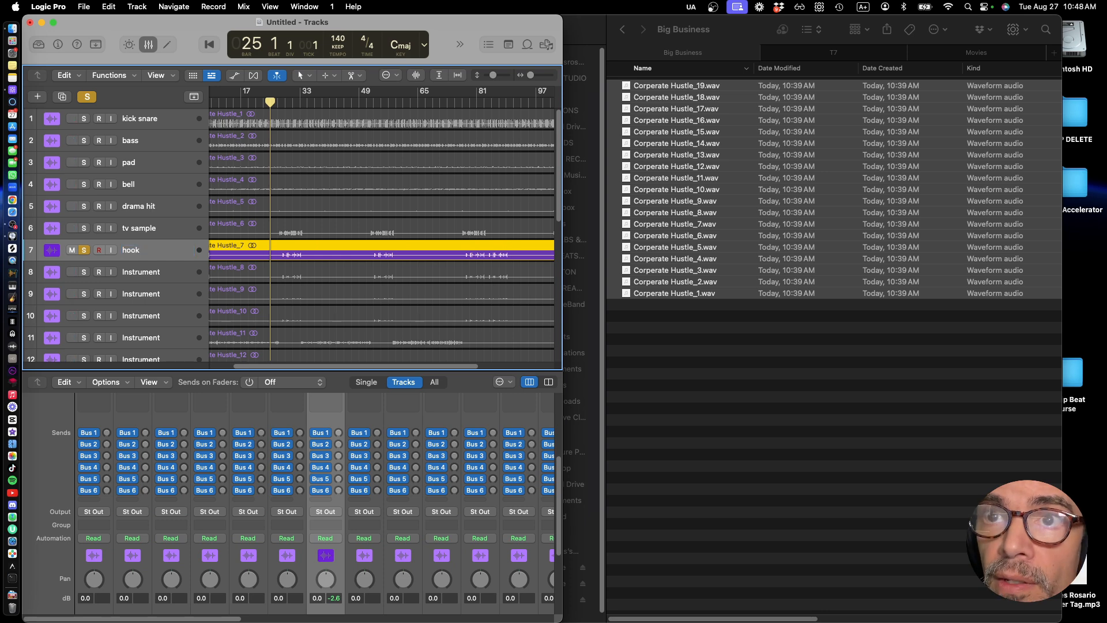
double_click(137, 272)
text(hook)
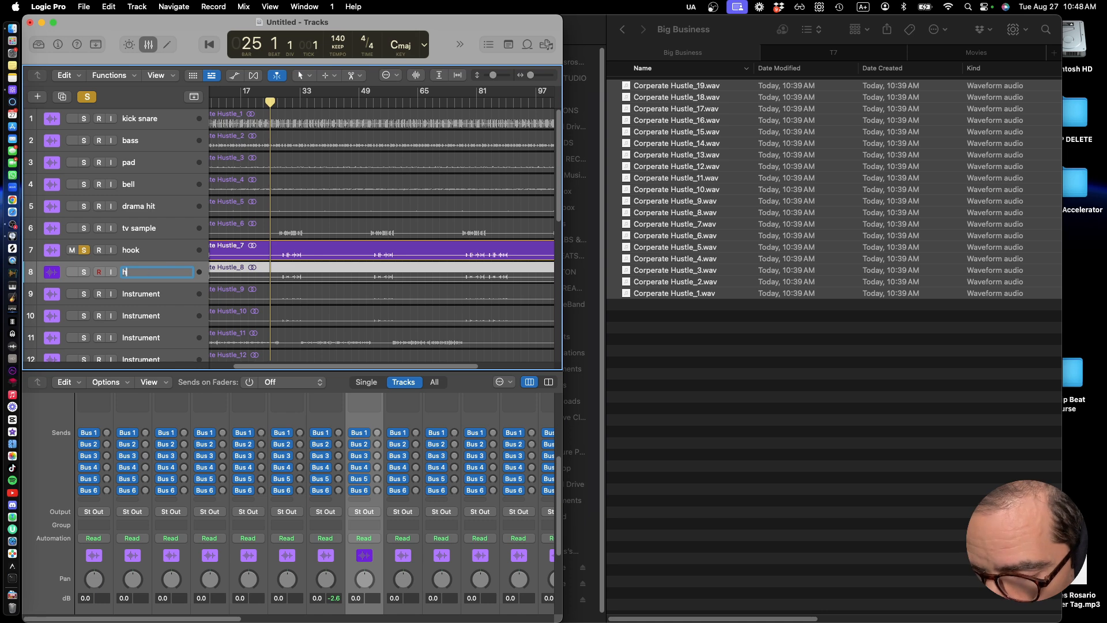
key(Return)
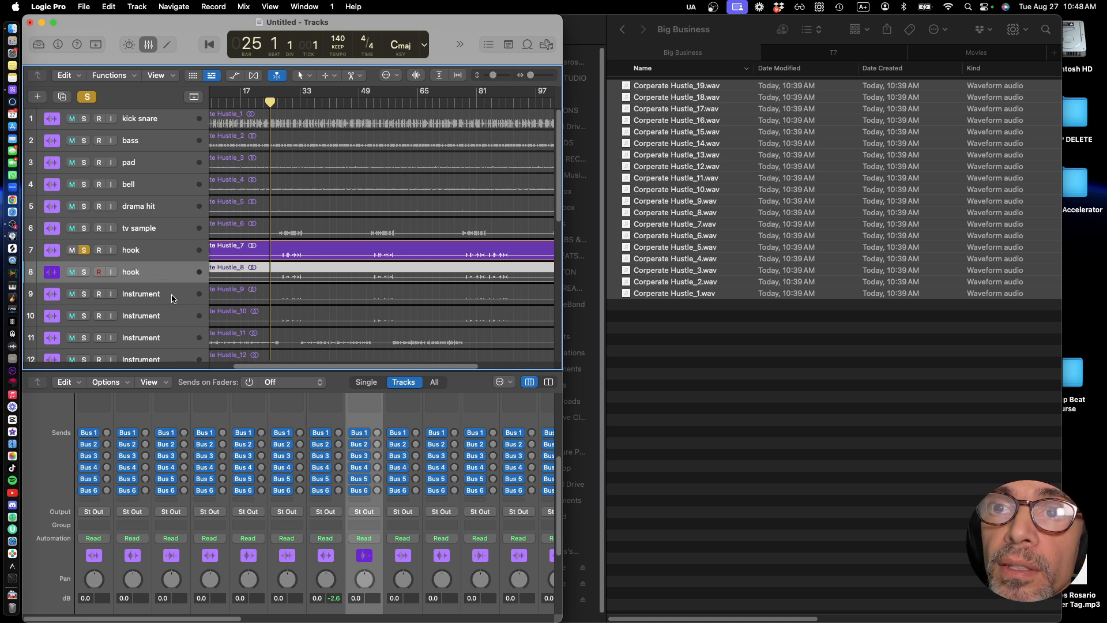
Move the solo from track 7 to track 9, play it from bar 25 to identify the sound, and rename it "hook F"
click(84, 294)
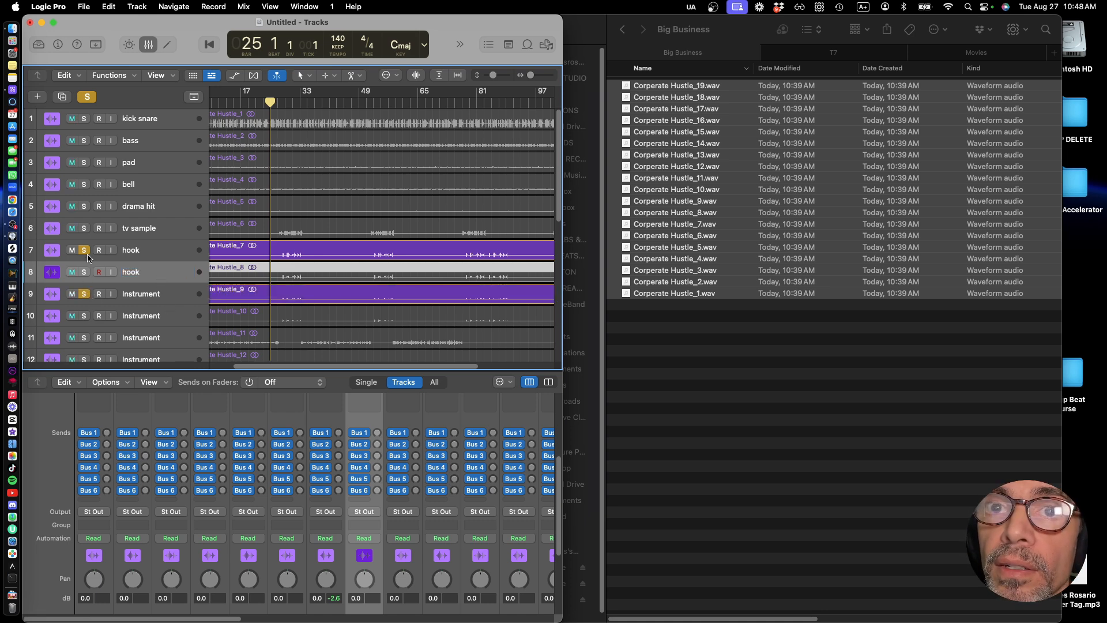
click(85, 251)
key(space)
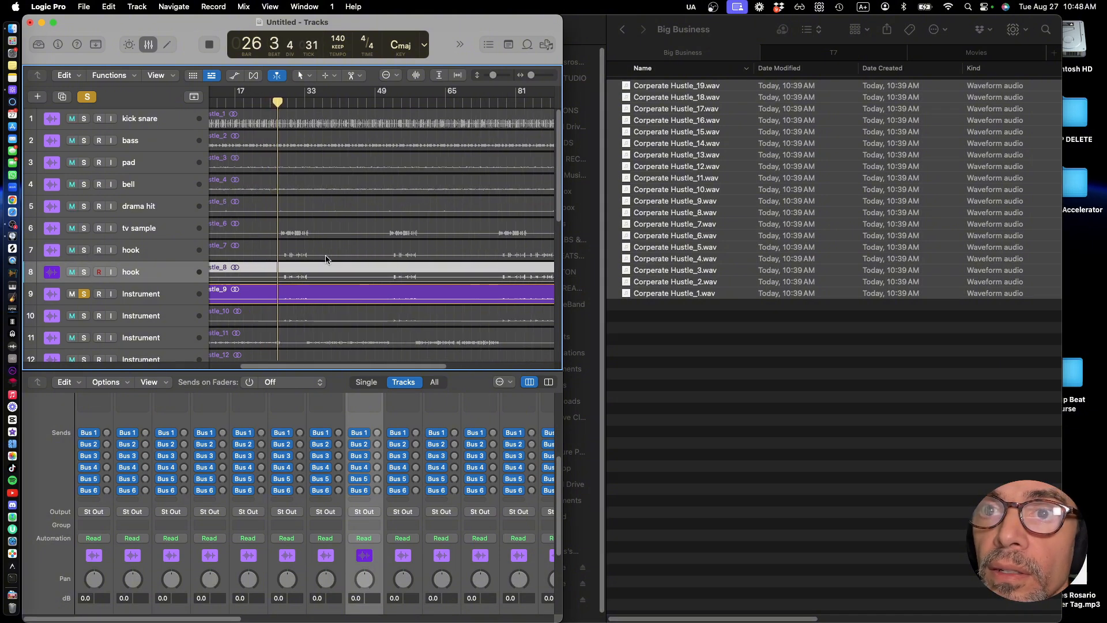
scroll(326, 259, up, 3)
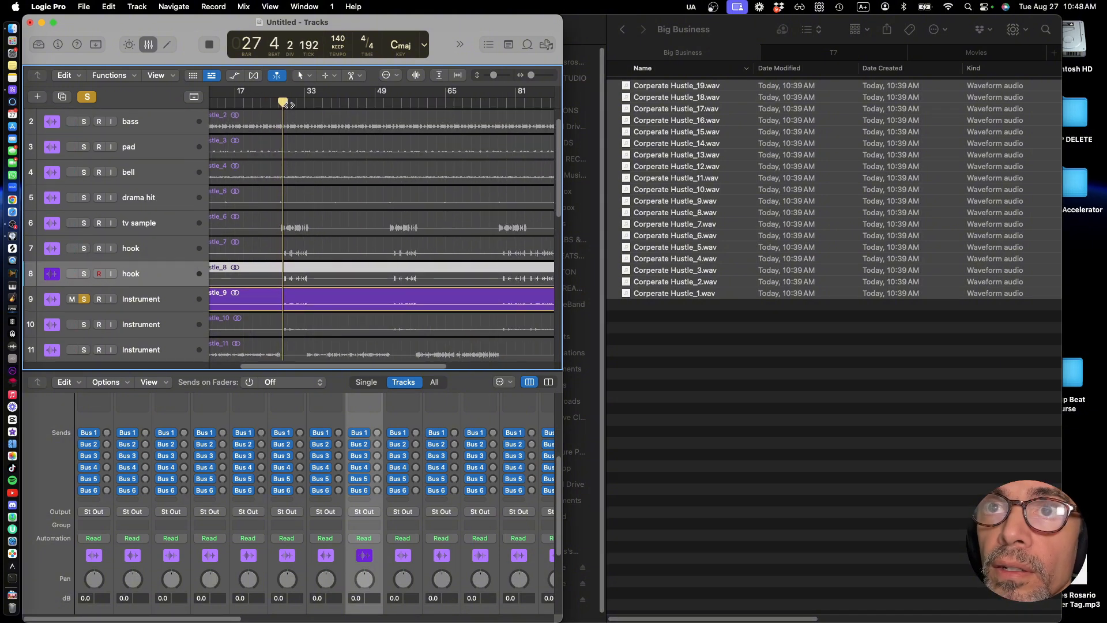
key(space)
double_click(142, 299)
text(hook)
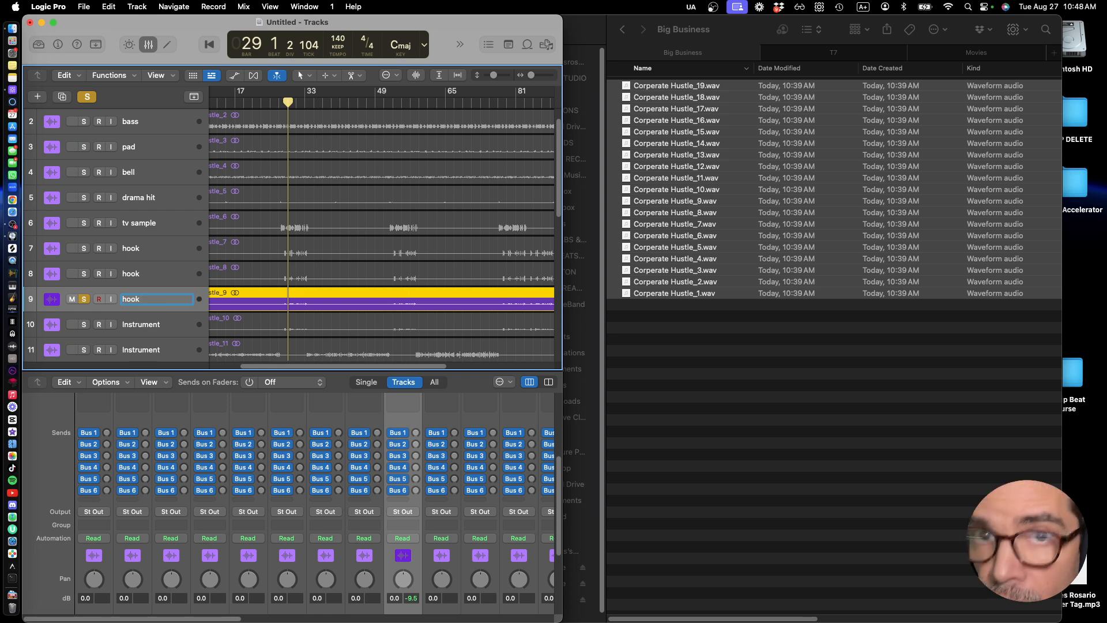
text( F)
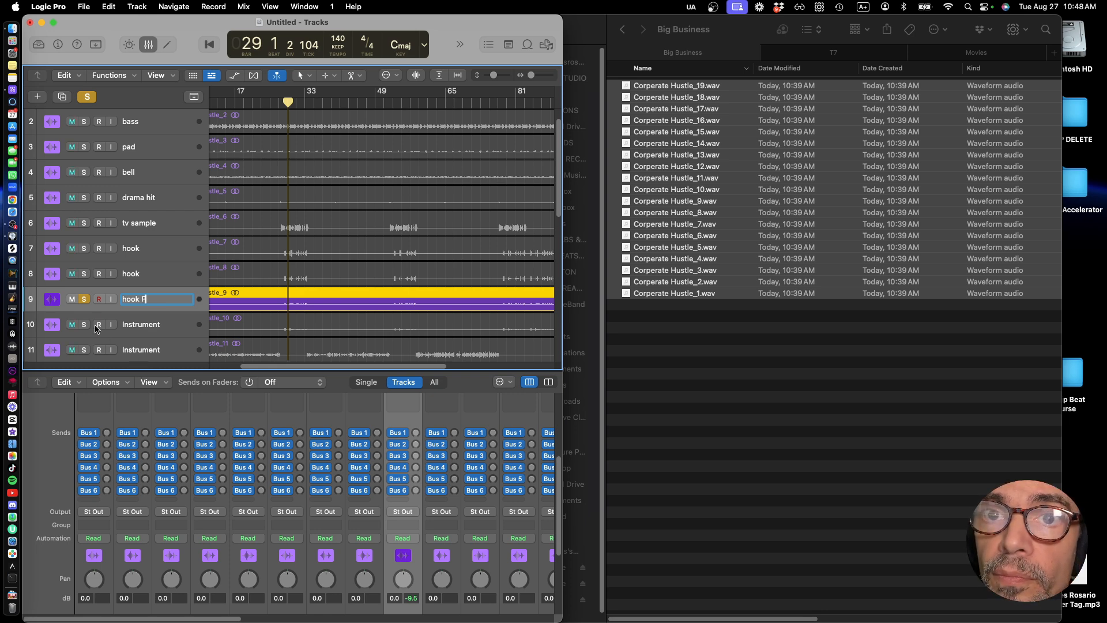
Move the solo from track 9 to track 10 and play it to identify the sound
click(84, 324)
click(85, 300)
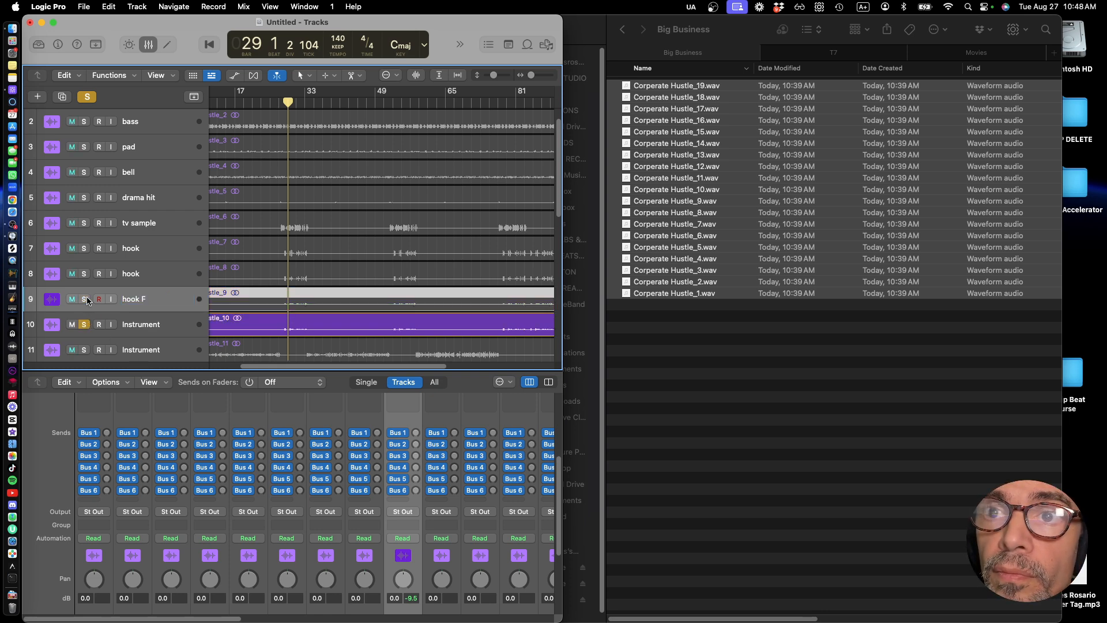
key(space)
key(space)
key(space)
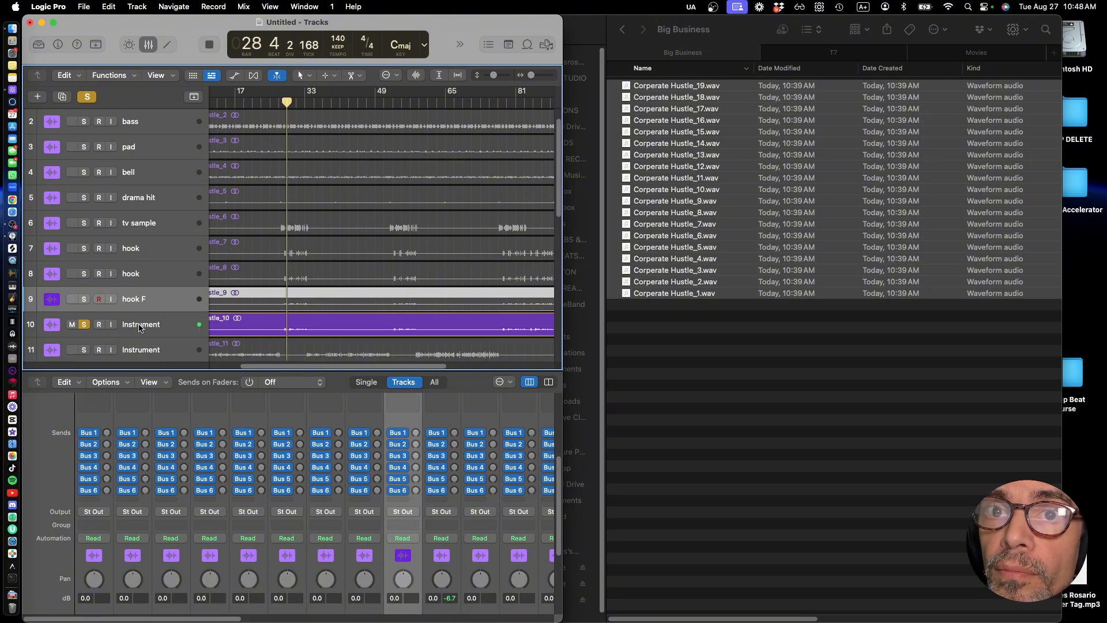
key(space)
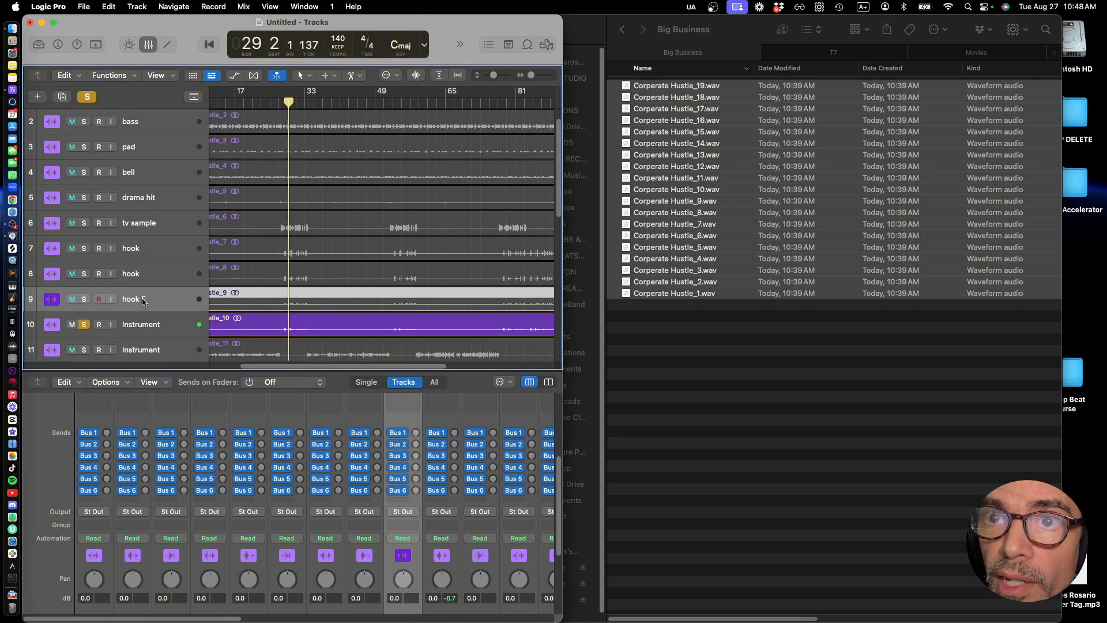
Rename track 9 as "hook F L" and track 10 as "hook F R"
double_click(132, 299)
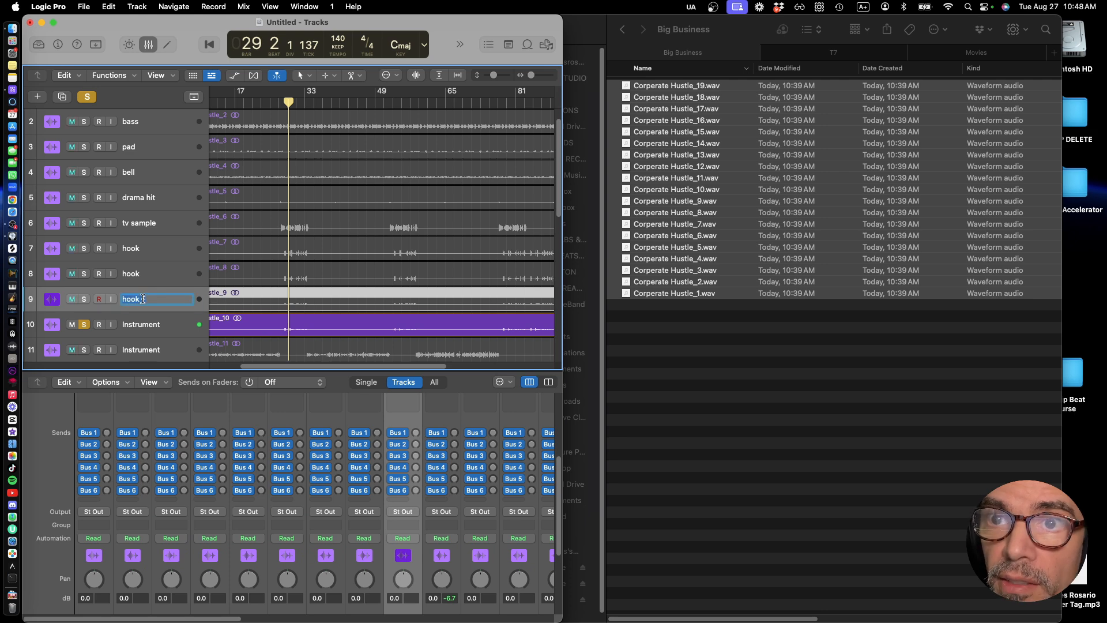
click(143, 298)
text(F)
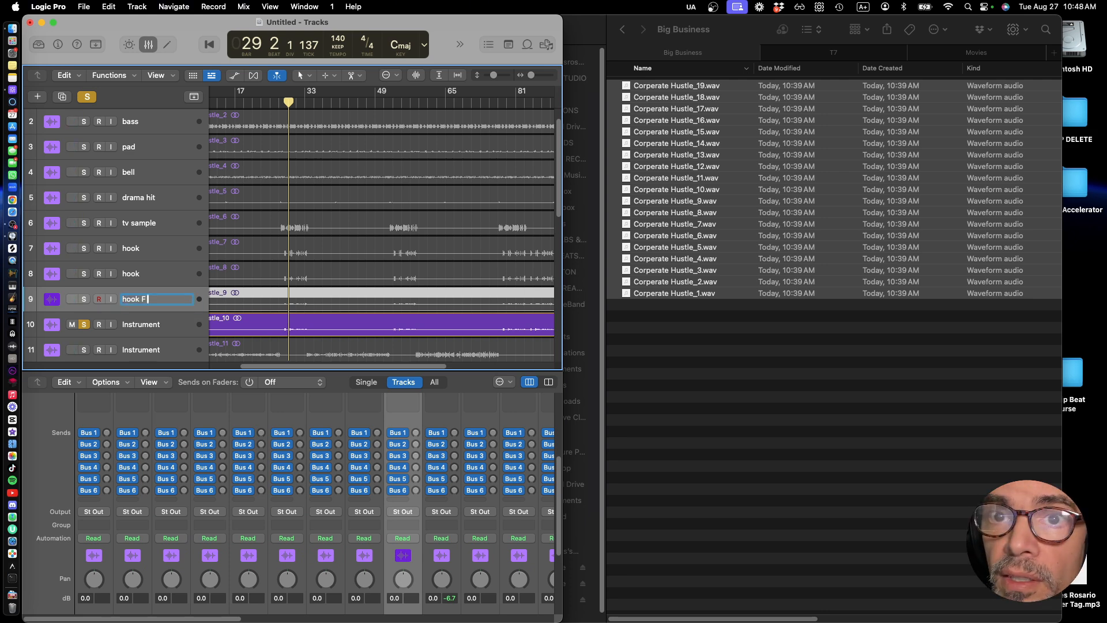
text( L)
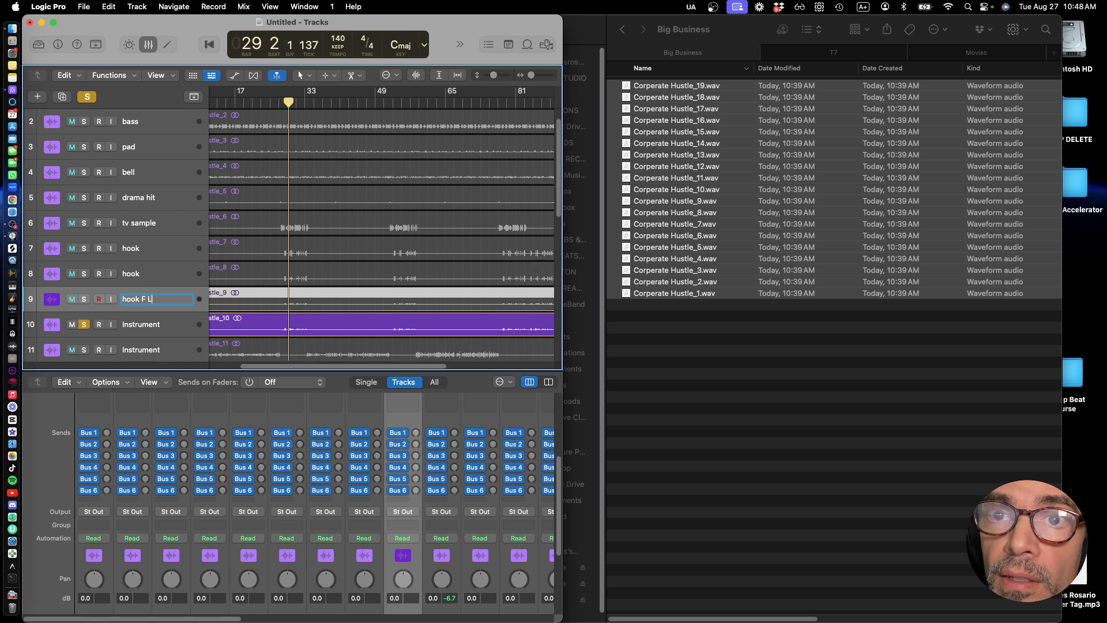
double_click(148, 326)
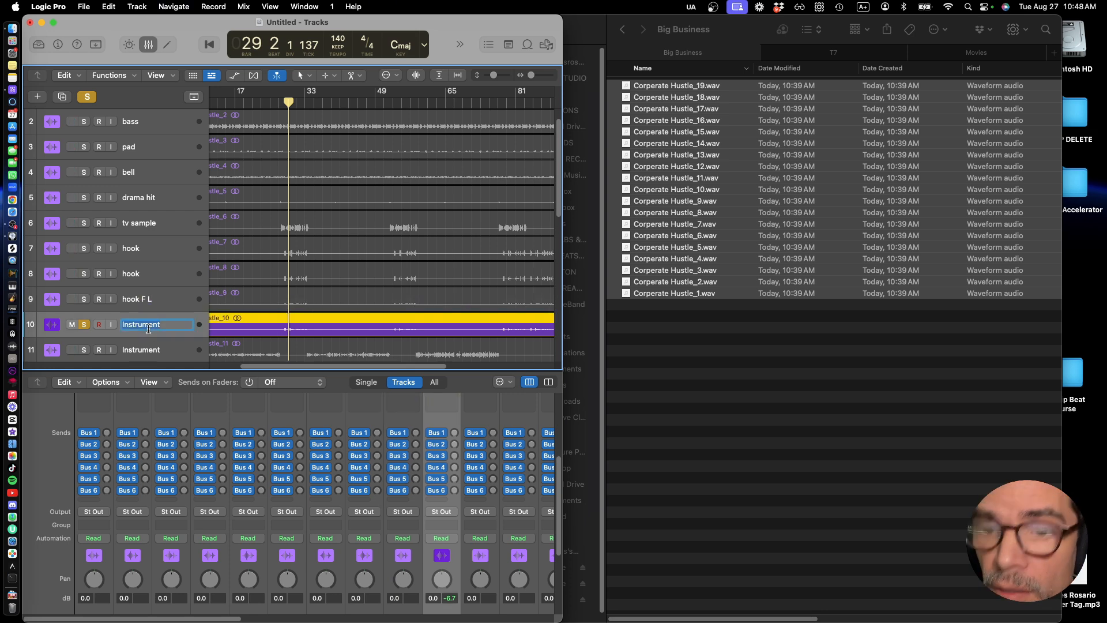
text(hook)
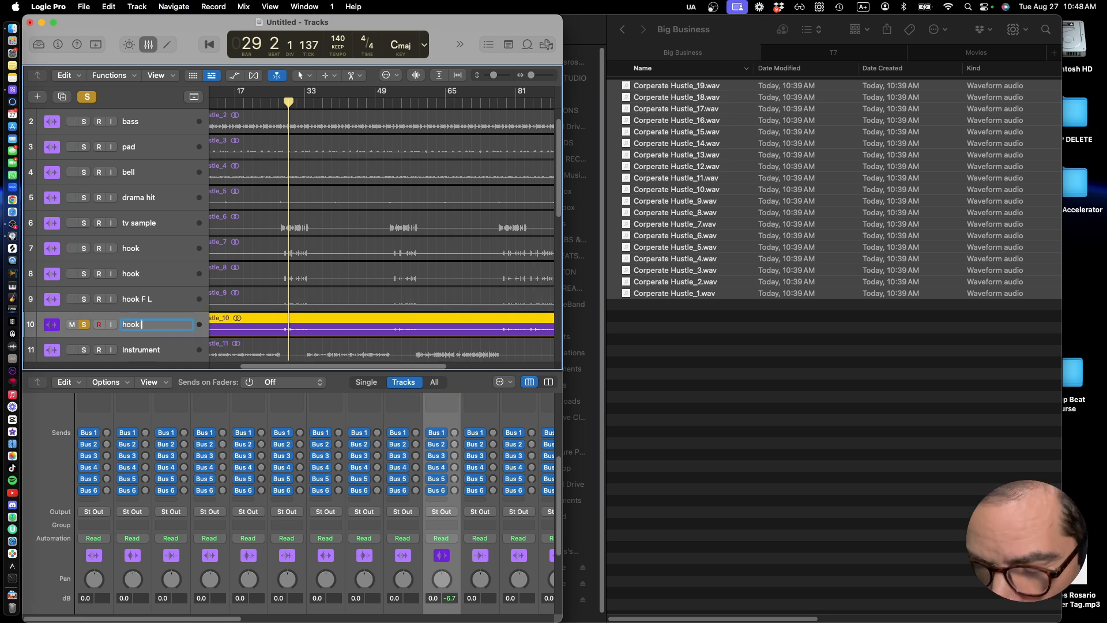
text( F R)
key(Return)
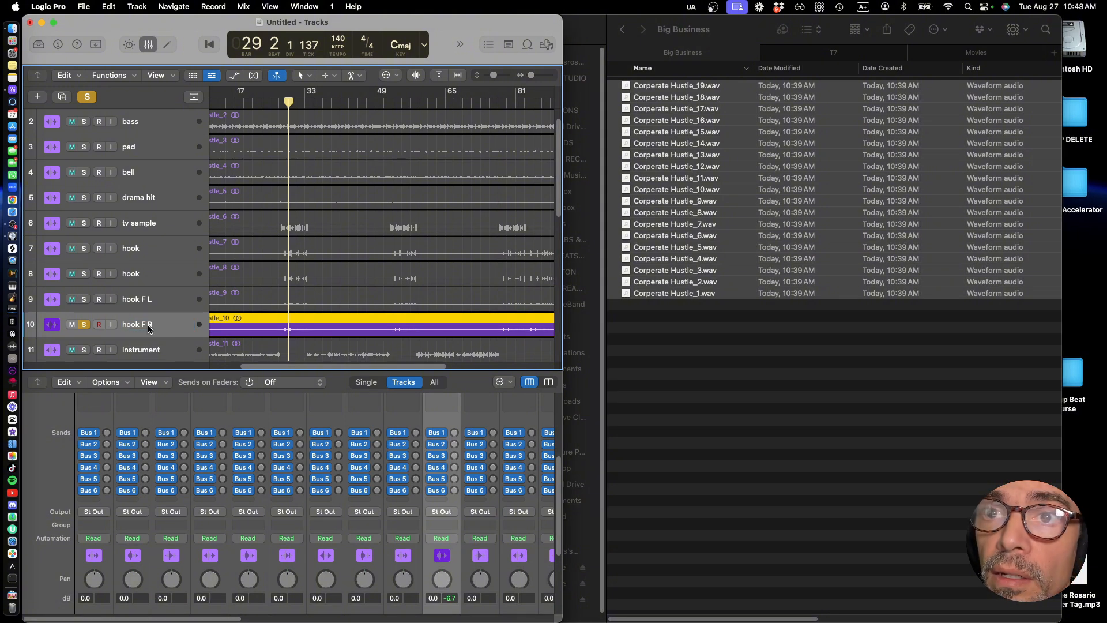
Set the playhead back to bar 3, where the first hook phrase begins
scroll(165, 311, down, 3)
scroll(166, 311, down, 7)
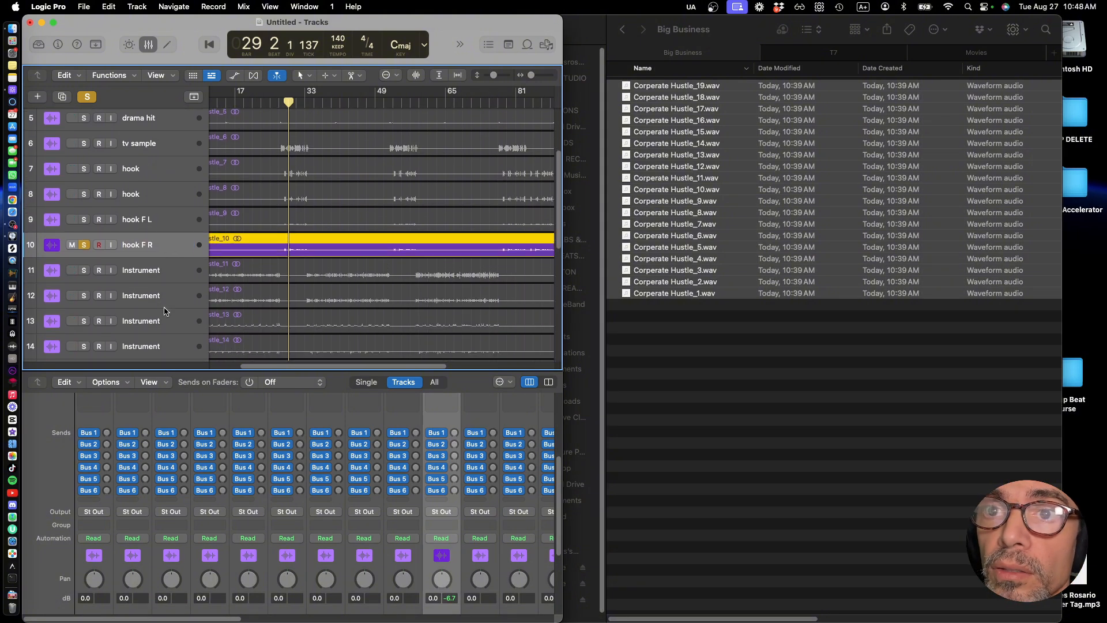
scroll(165, 311, up, 8)
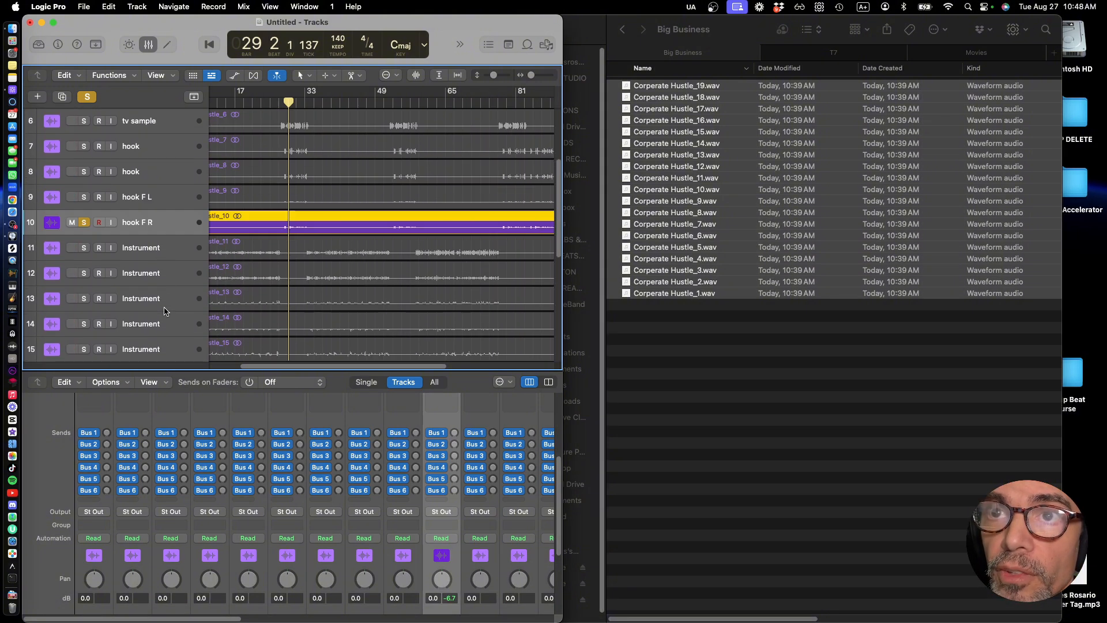
scroll(308, 310, left, 5)
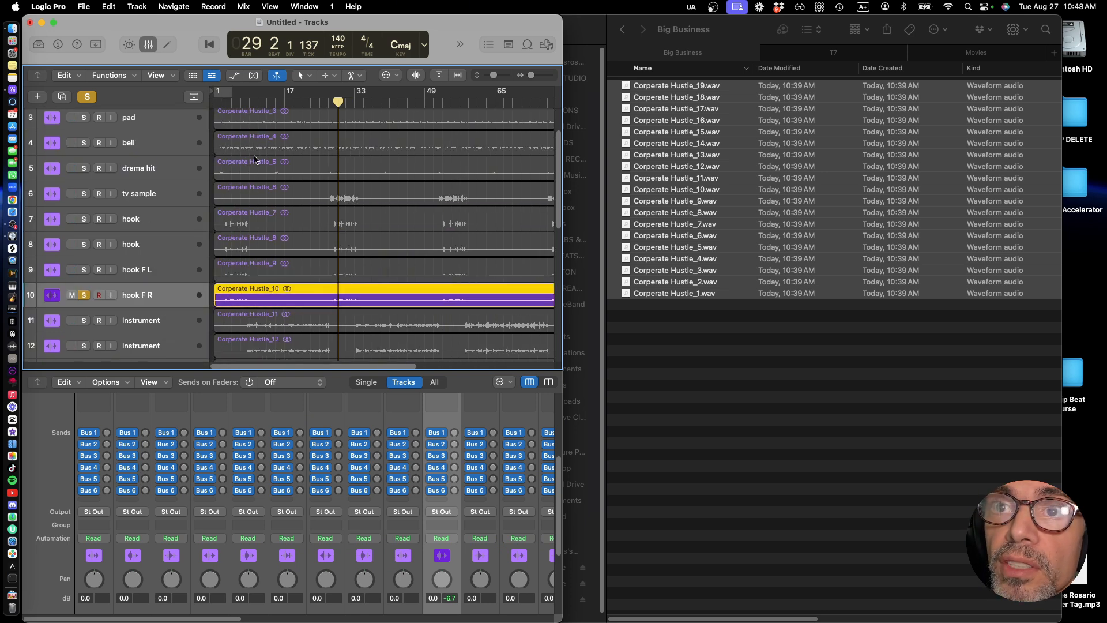
click(297, 102)
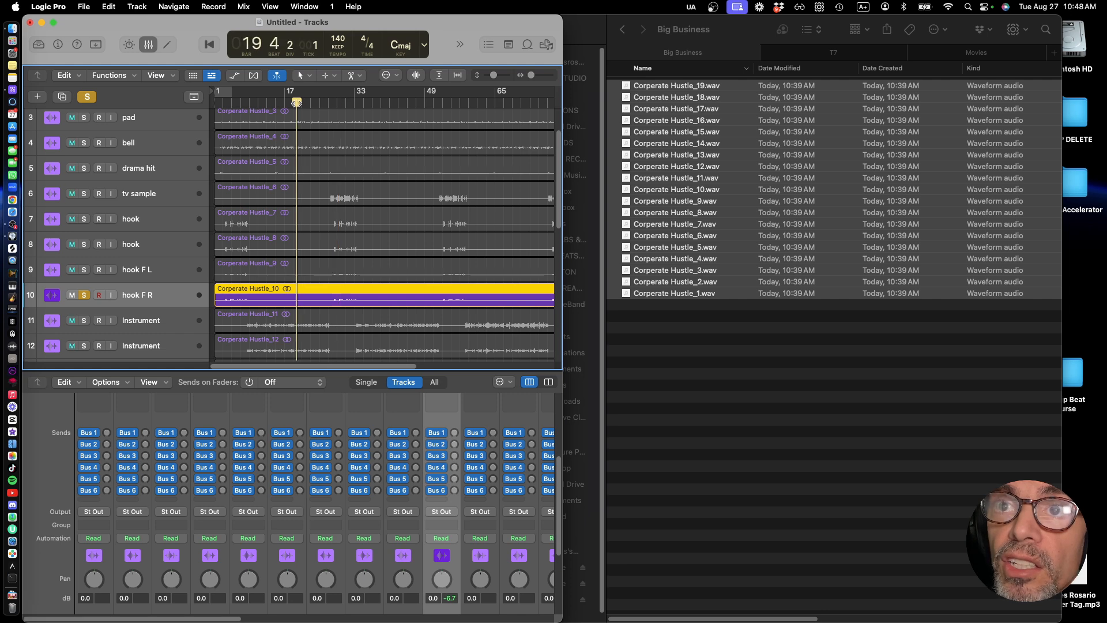
drag(297, 103, 227, 127)
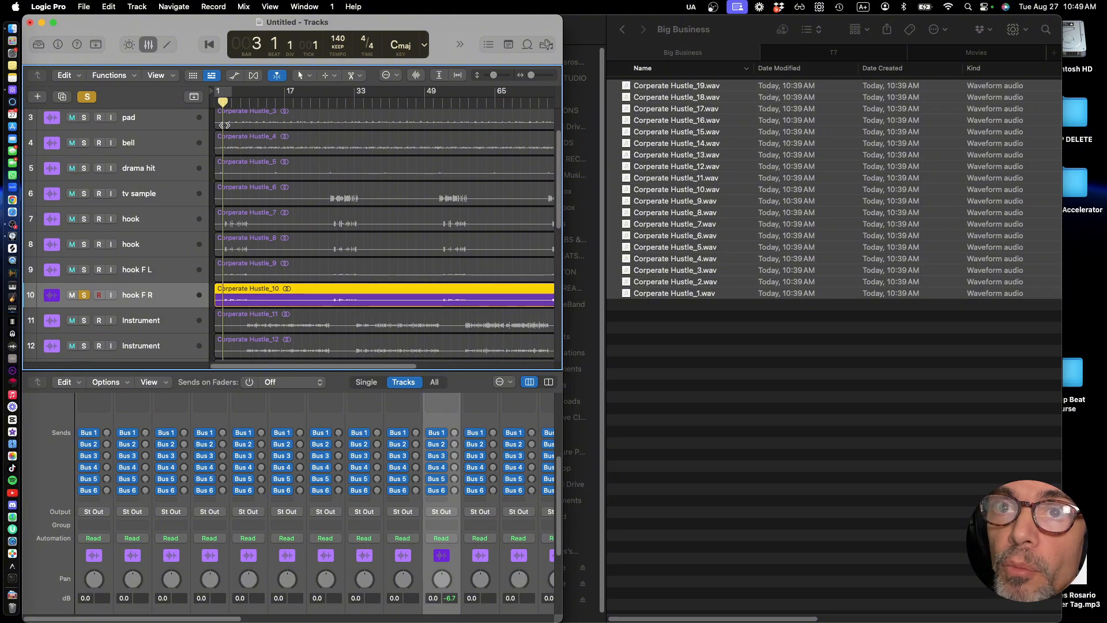
Move the solo from hook F R to track 7 and play it, adding track 8 and hook F L to the solo
click(83, 219)
click(84, 295)
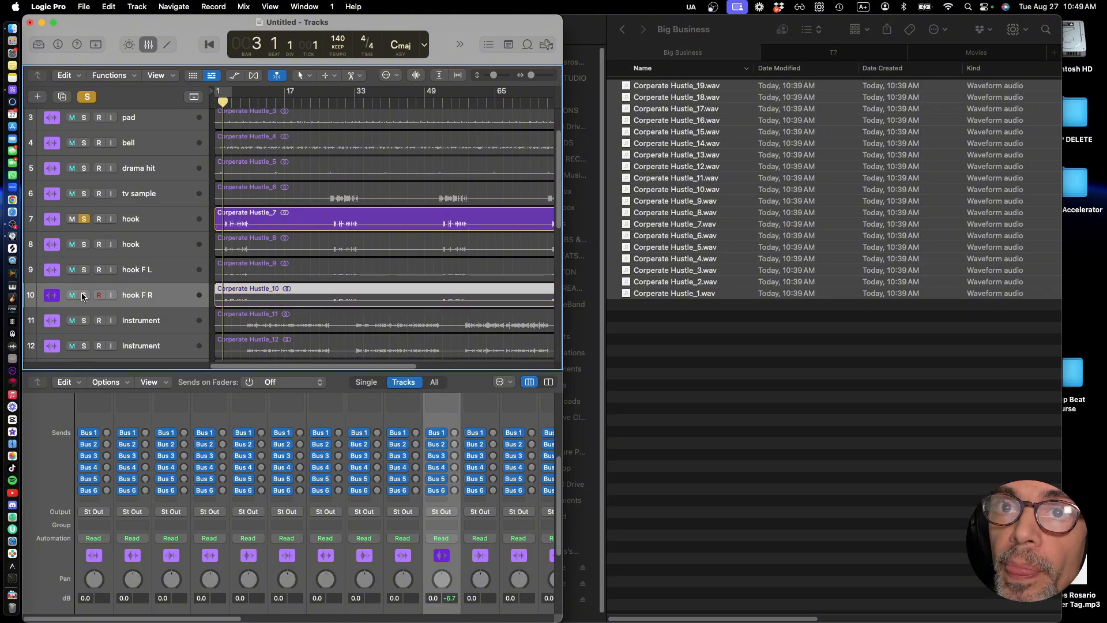
key(space)
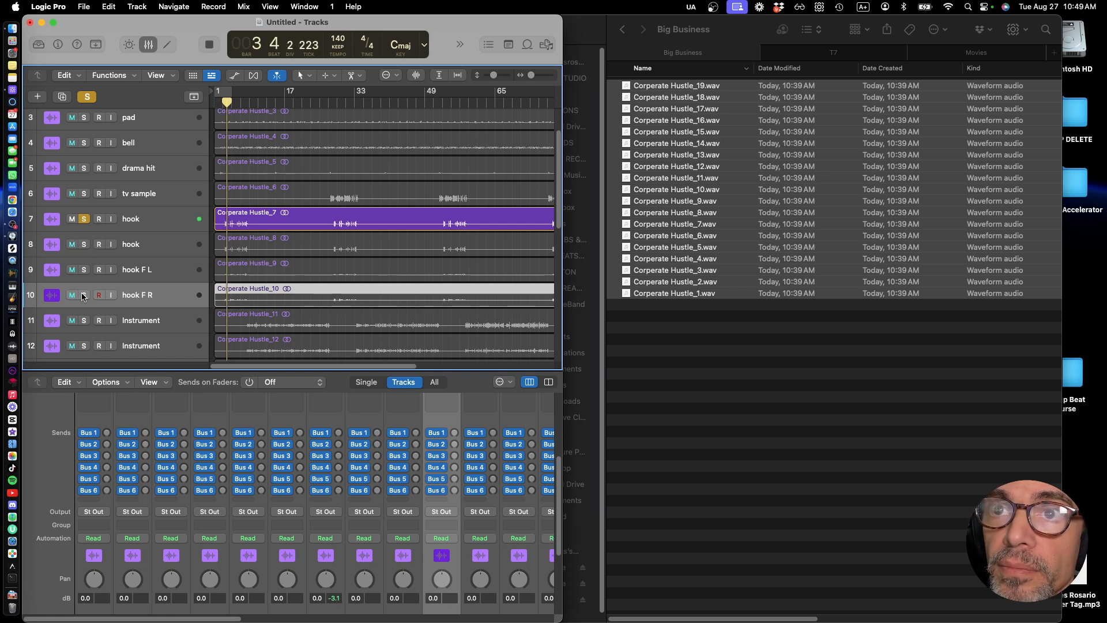
click(83, 244)
click(84, 270)
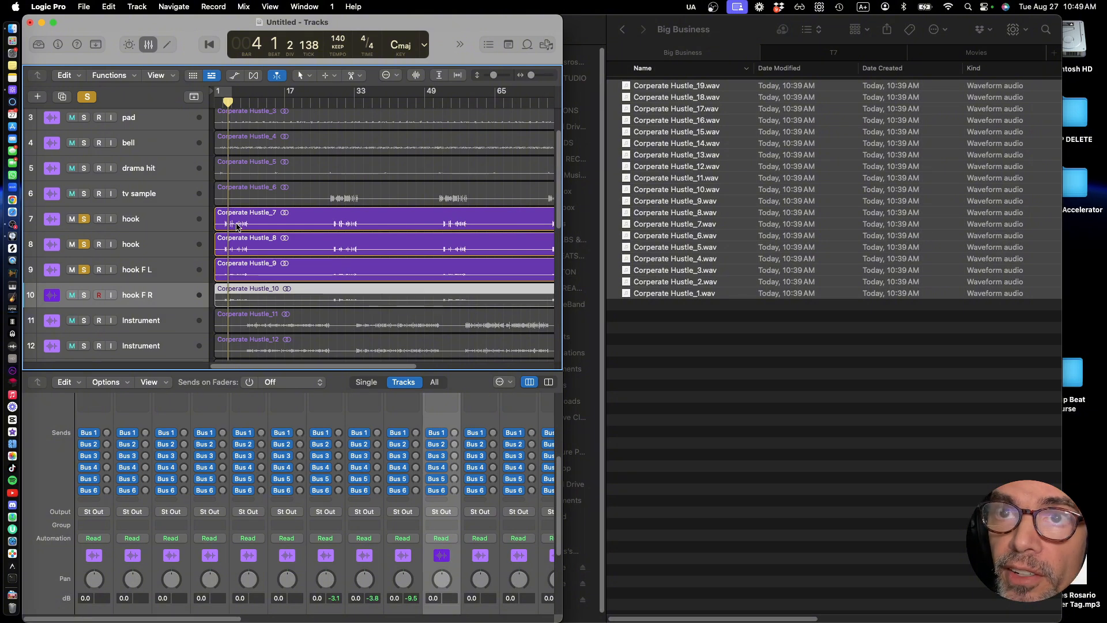
Clear the solos from tracks 7, 8 and hook F L
click(84, 219)
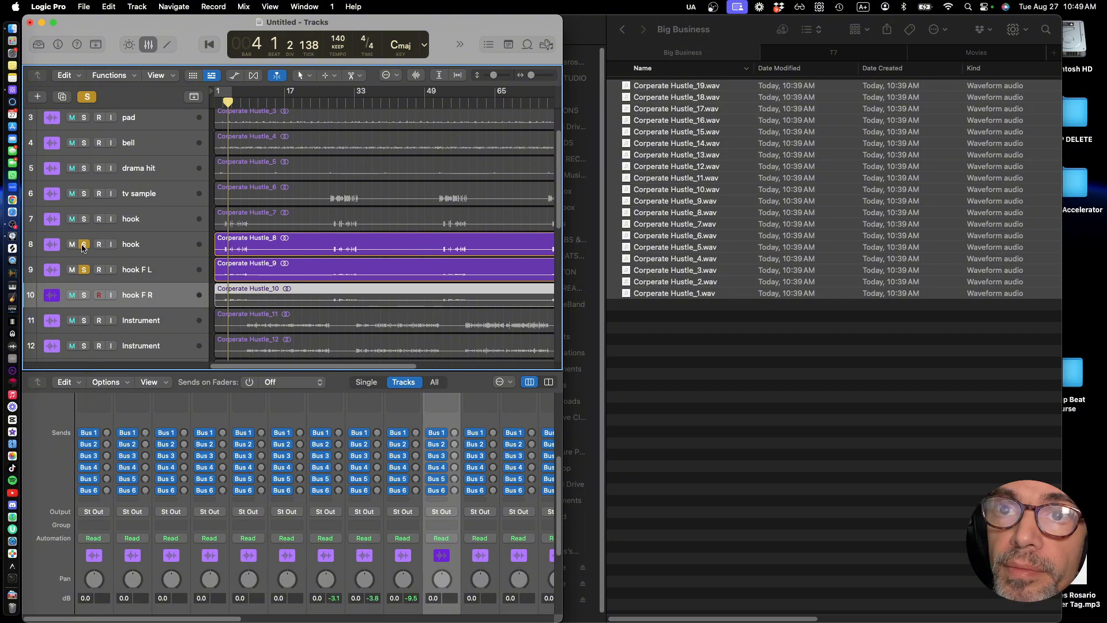
click(83, 243)
click(84, 270)
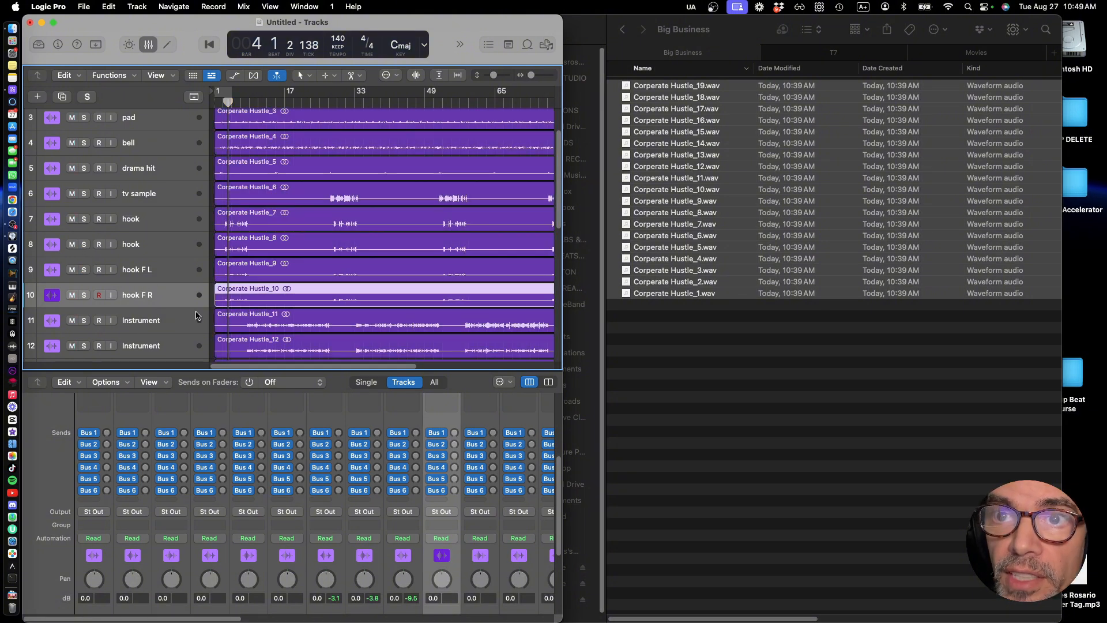
Solo track 11 and play it from bar 8 to identify its sound
scroll(194, 308, down, 2)
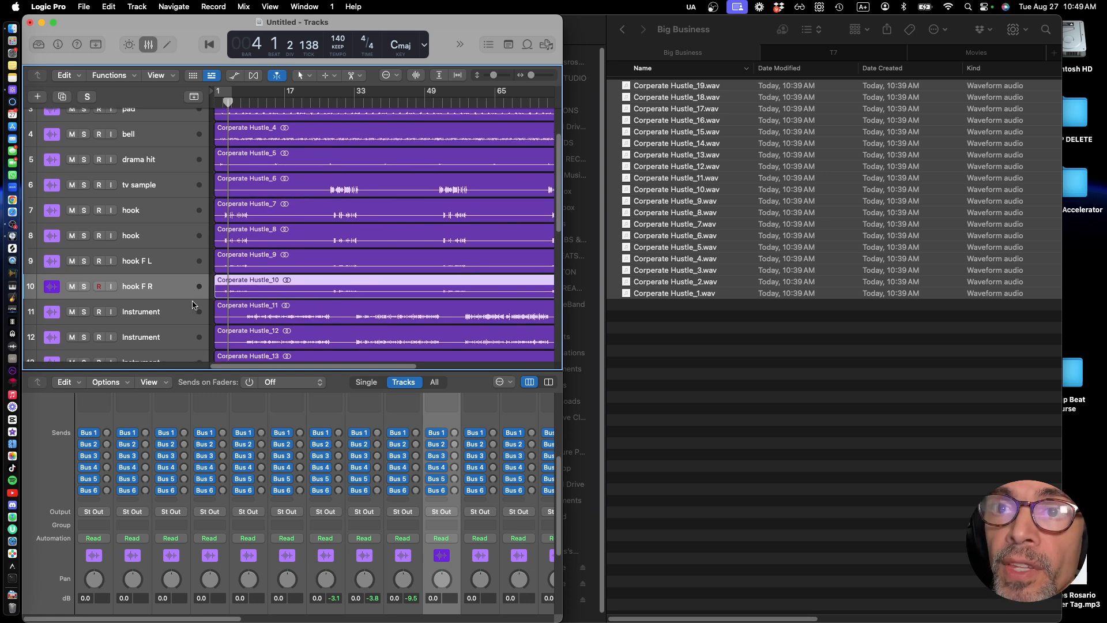
scroll(194, 305, down, 2)
click(84, 286)
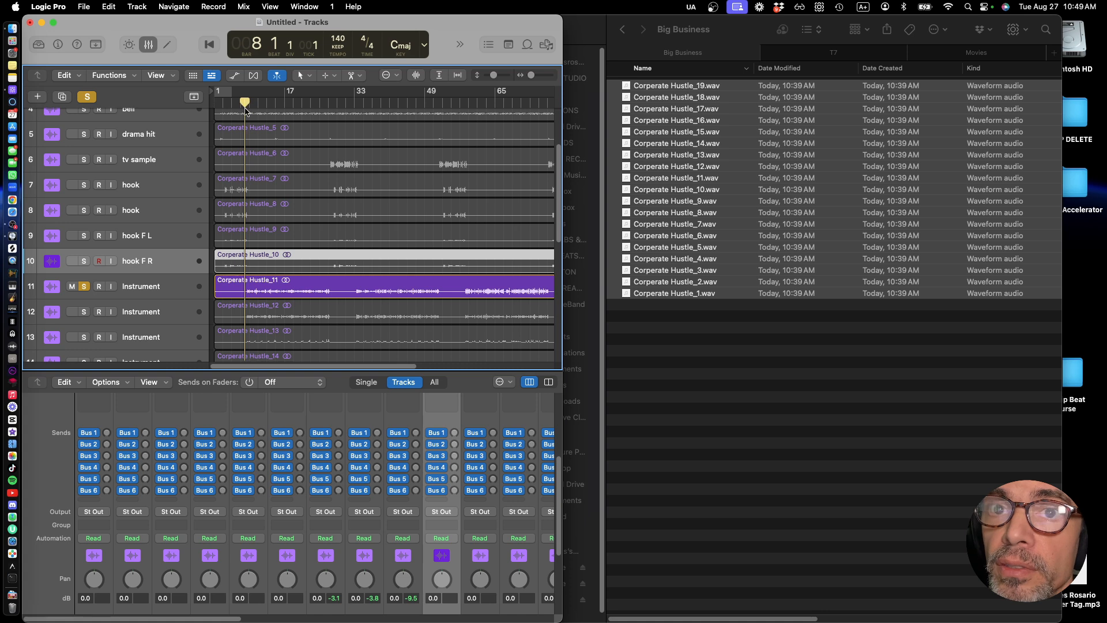
key(space)
key(super+Right)
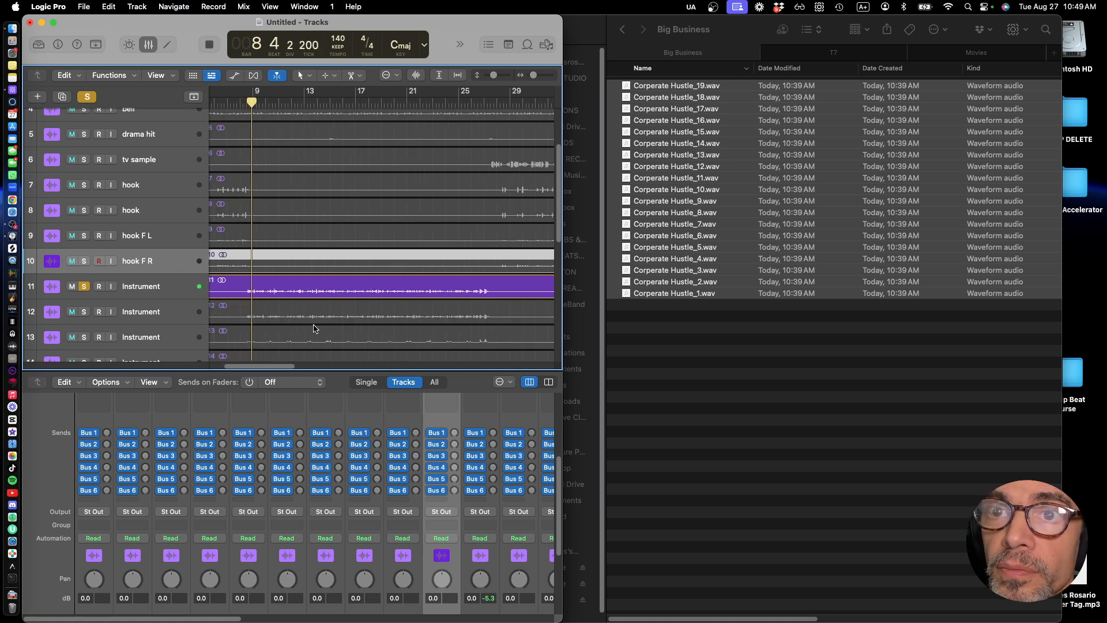
key(space)
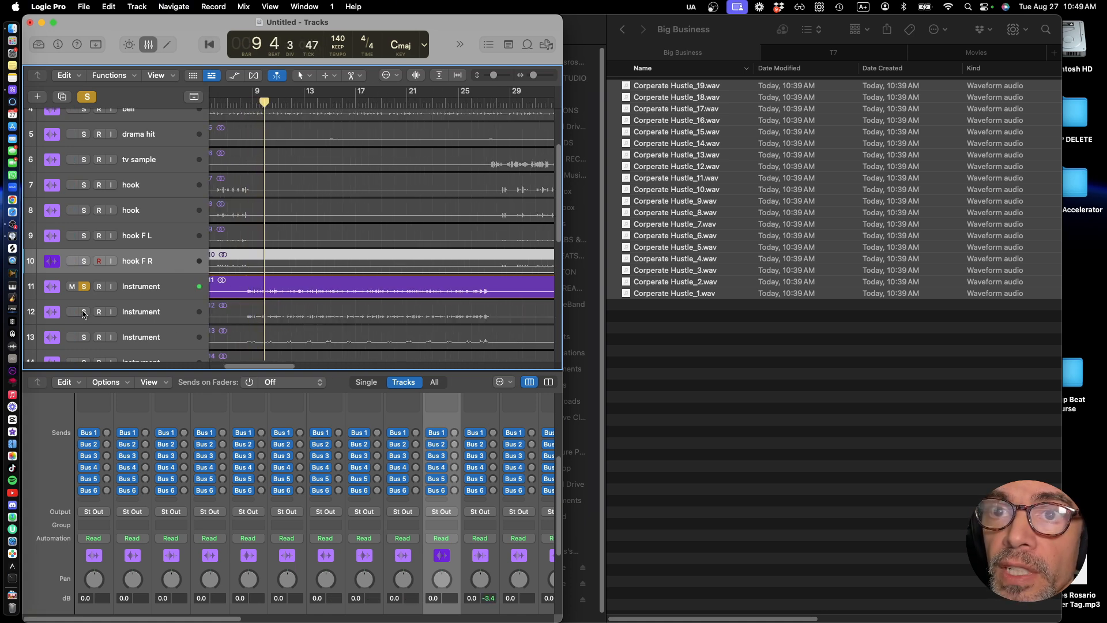
Enlarge the track heights so the waveforms of tracks 11 to 14 can be compared
scroll(351, 265, down, 3)
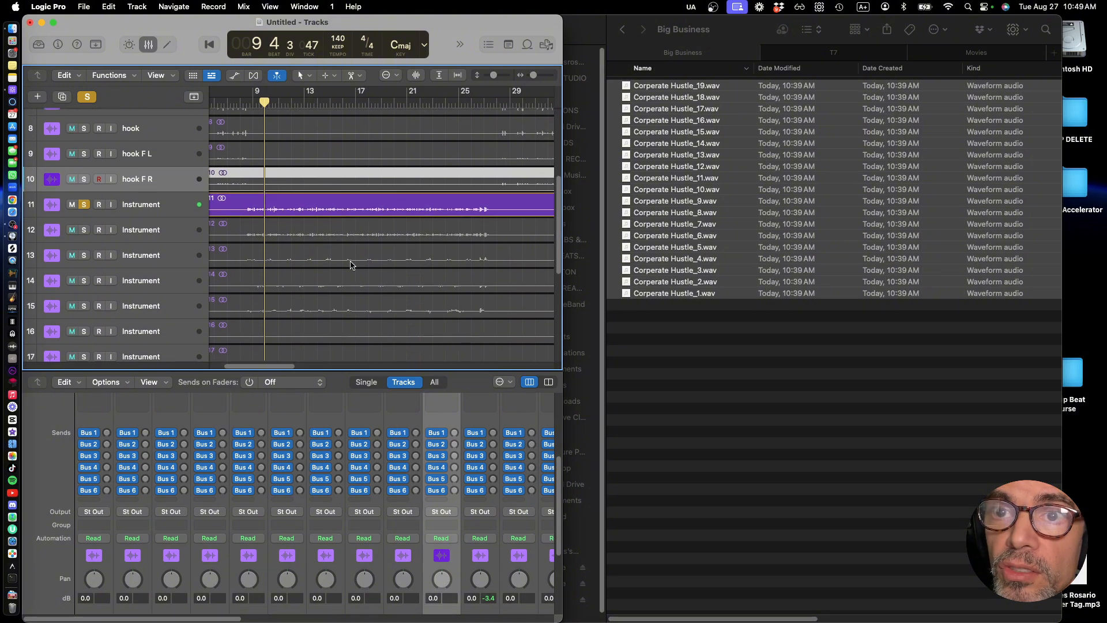
scroll(352, 264, up, 1)
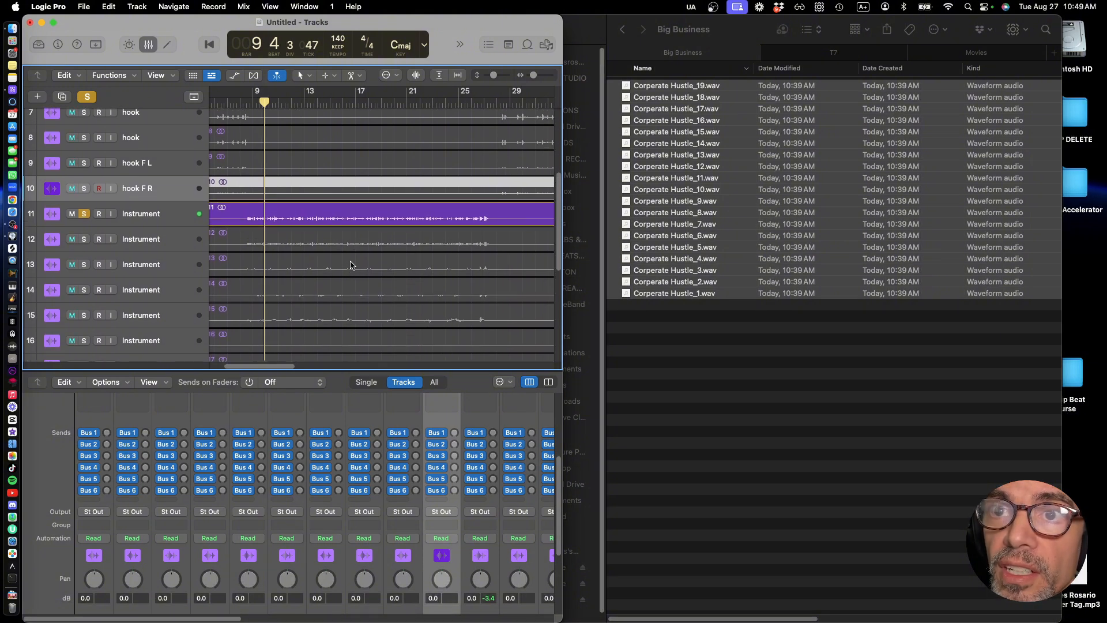
key(super+Down)
key(super+Down)
key(super+Down)
key(super+Down)
key(super+Down)
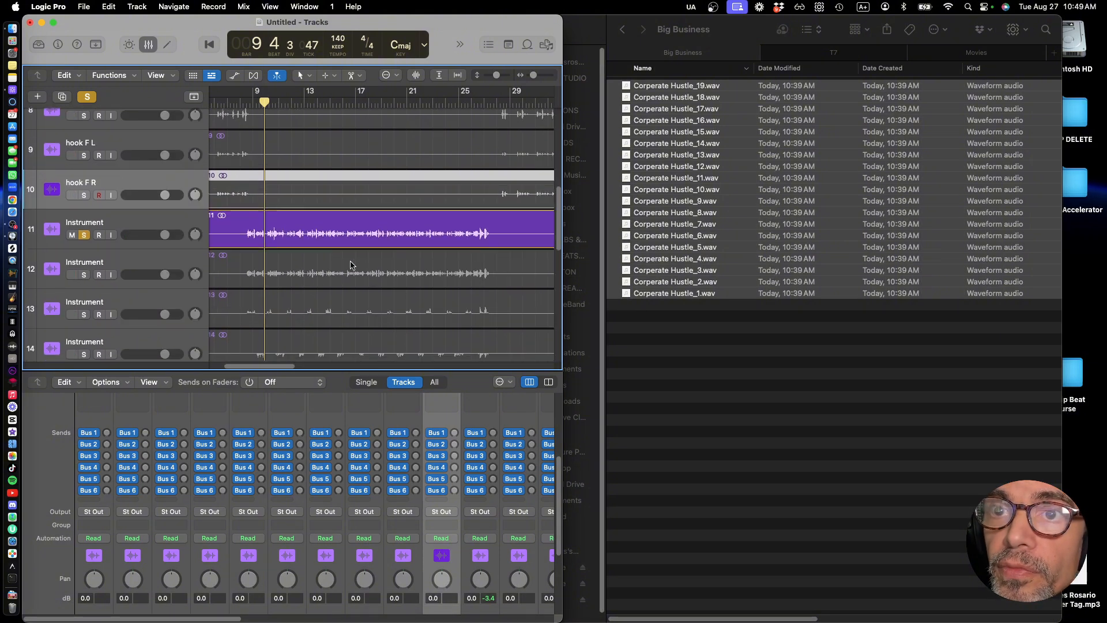
scroll(351, 265, down, 1)
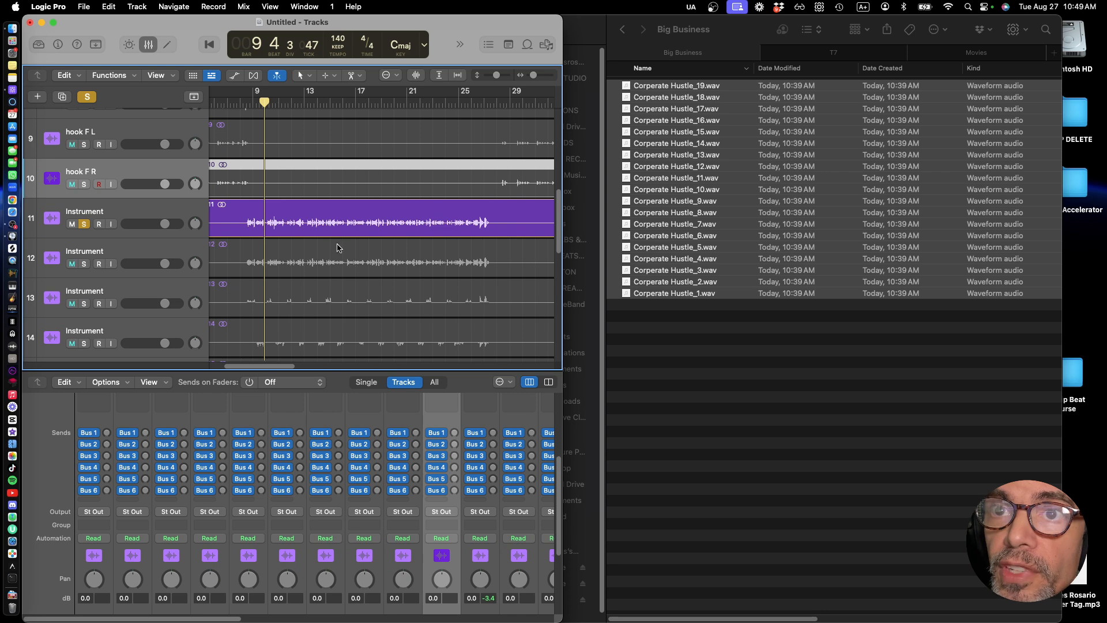
Add track 12 to the solo and play it together with track 11 from around bar 9
click(84, 263)
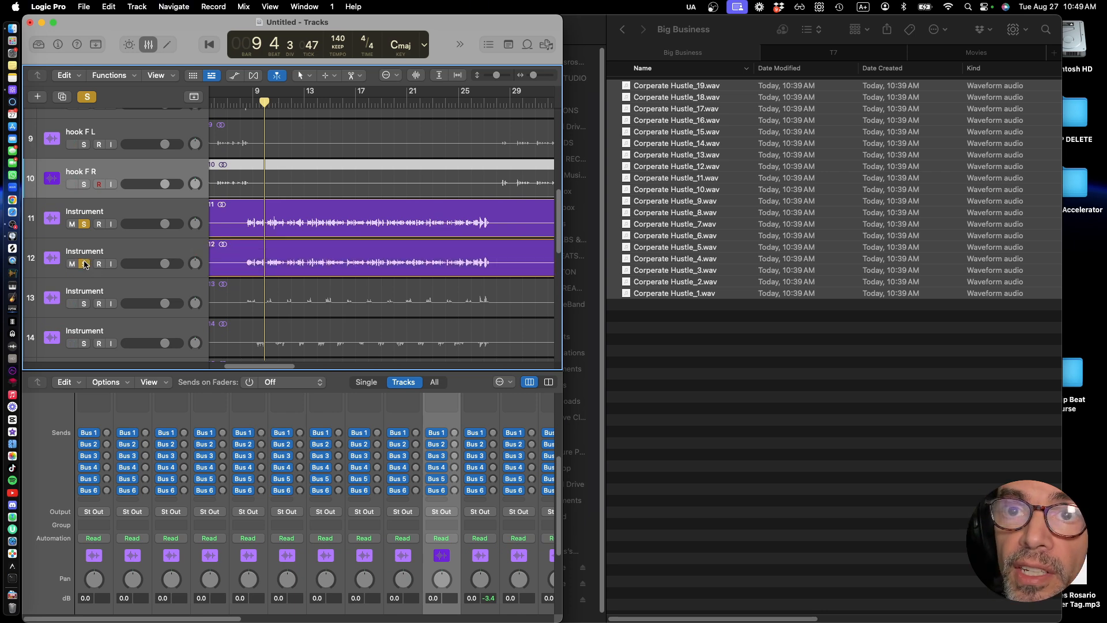
key(space)
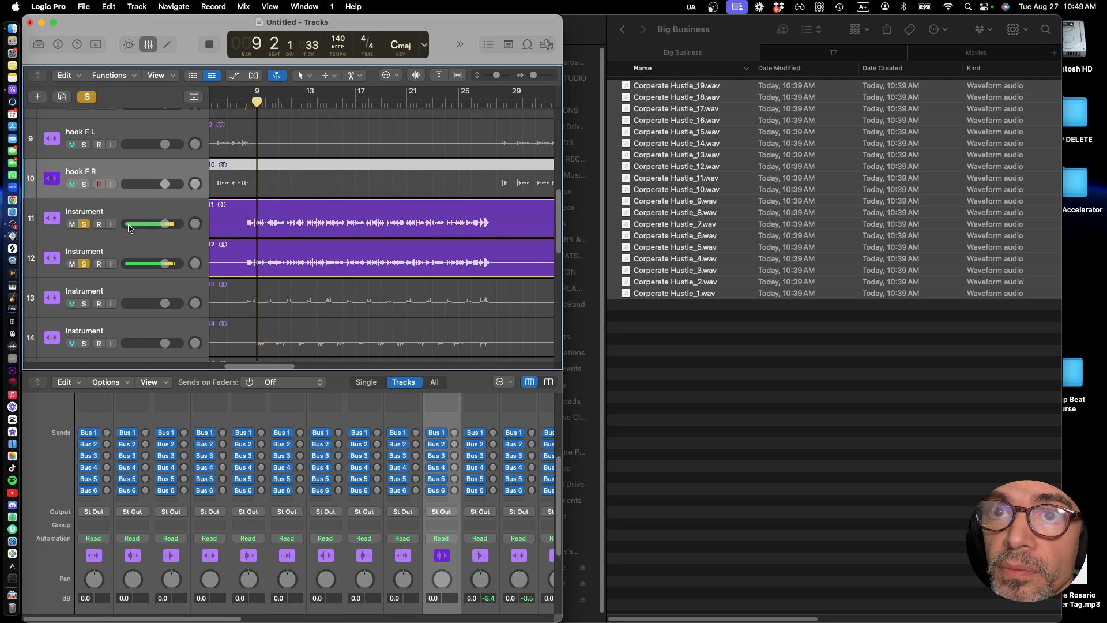
key(space)
Rename track 11 as "lead L" and track 12 as "lead R"
double_click(89, 211)
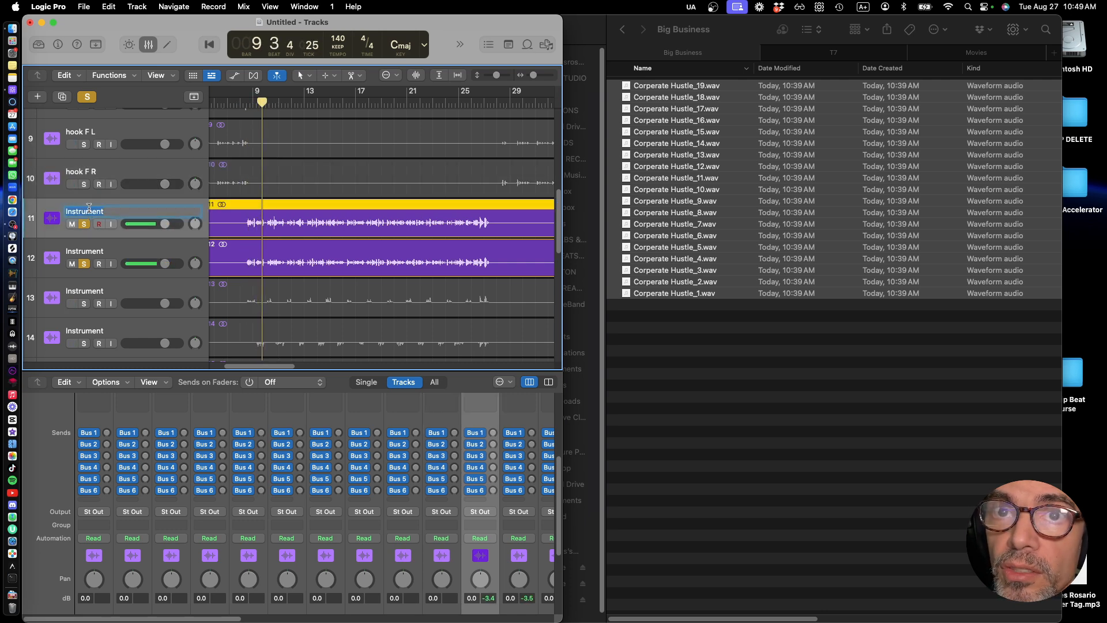
text(lead L)
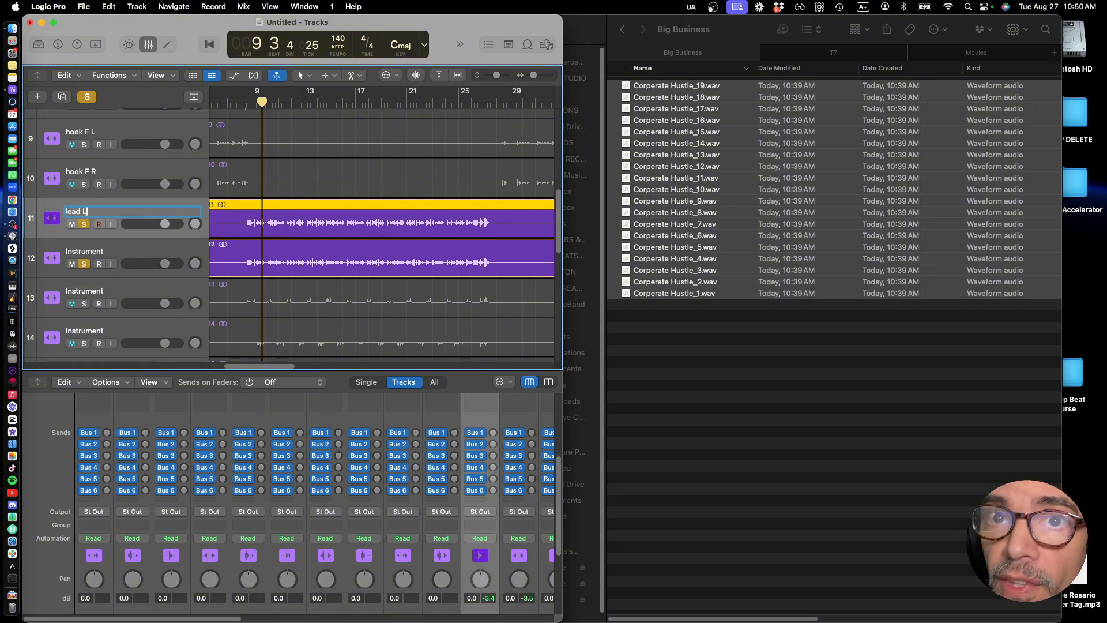
double_click(93, 250)
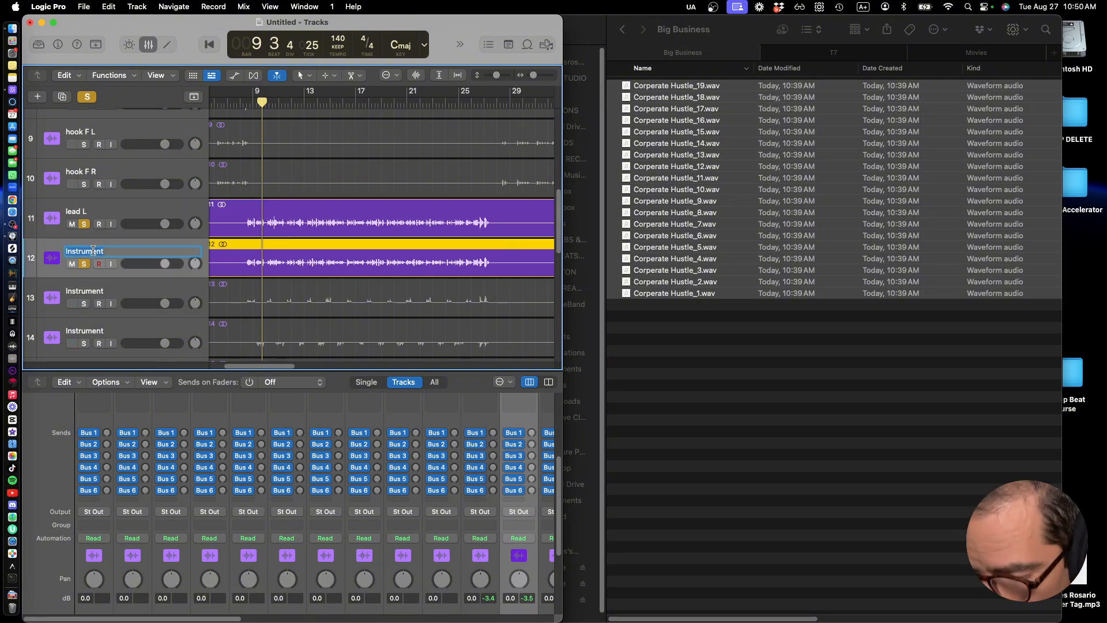
text(lead R)
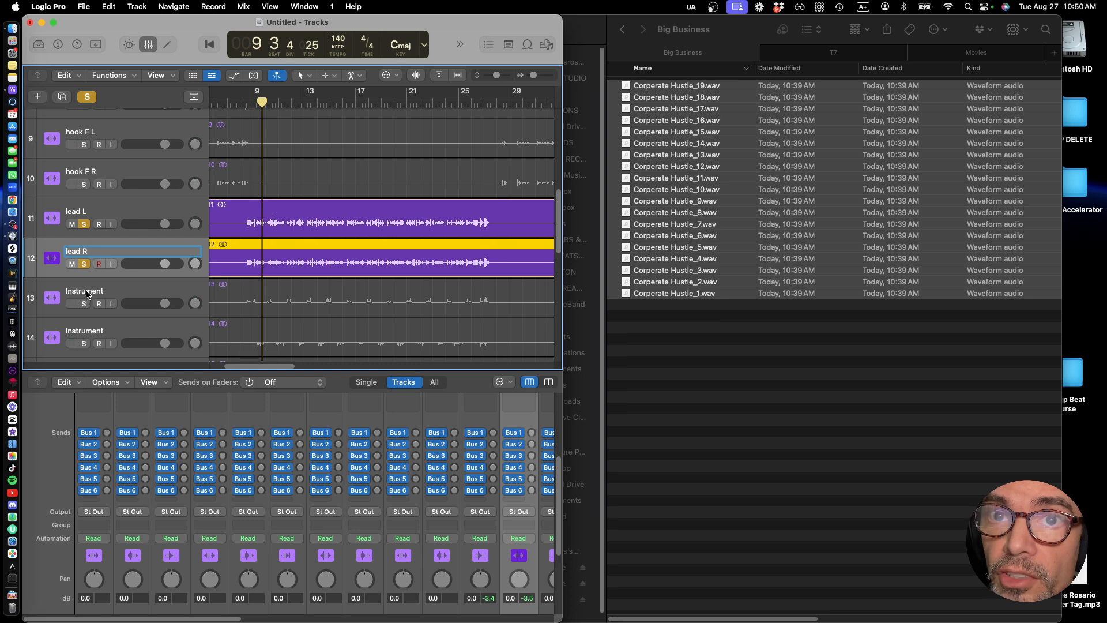
Move the solo from the two lead tracks to track 13 and play it from around bar 8 to identify its sound
click(86, 295)
click(84, 265)
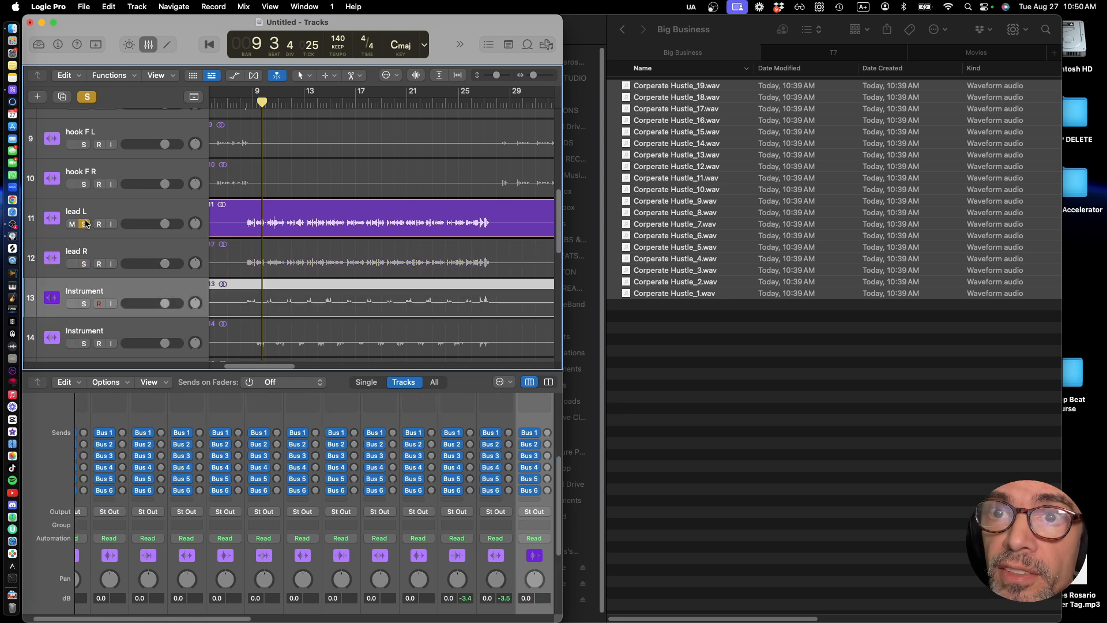
click(85, 223)
key(space)
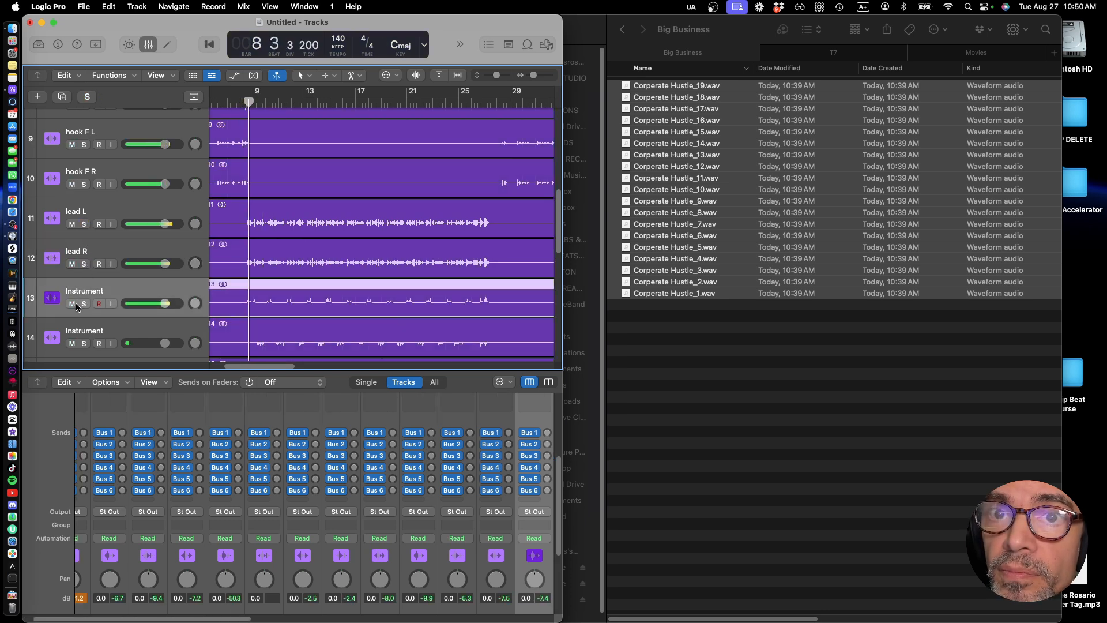
click(84, 304)
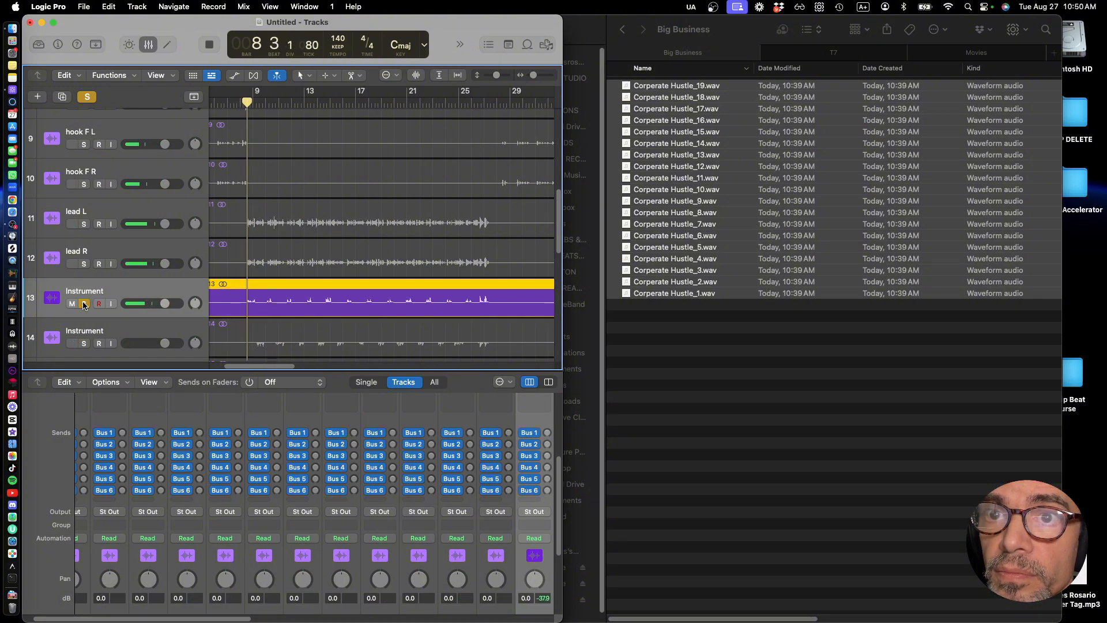
key(space)
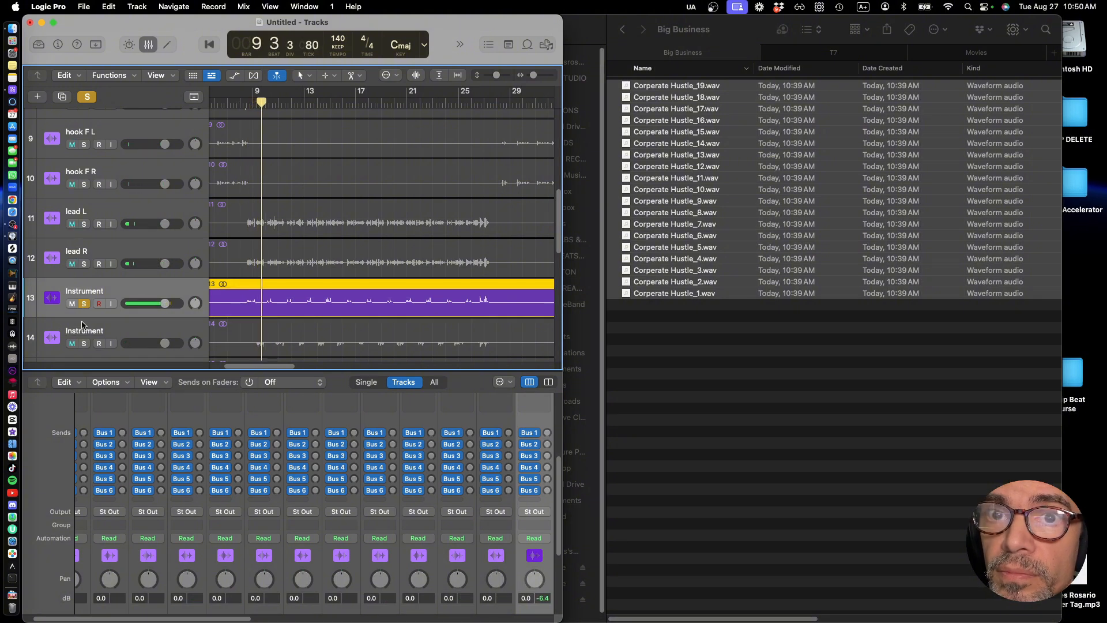
Rename track 13 as "lead ad"
double_click(100, 290)
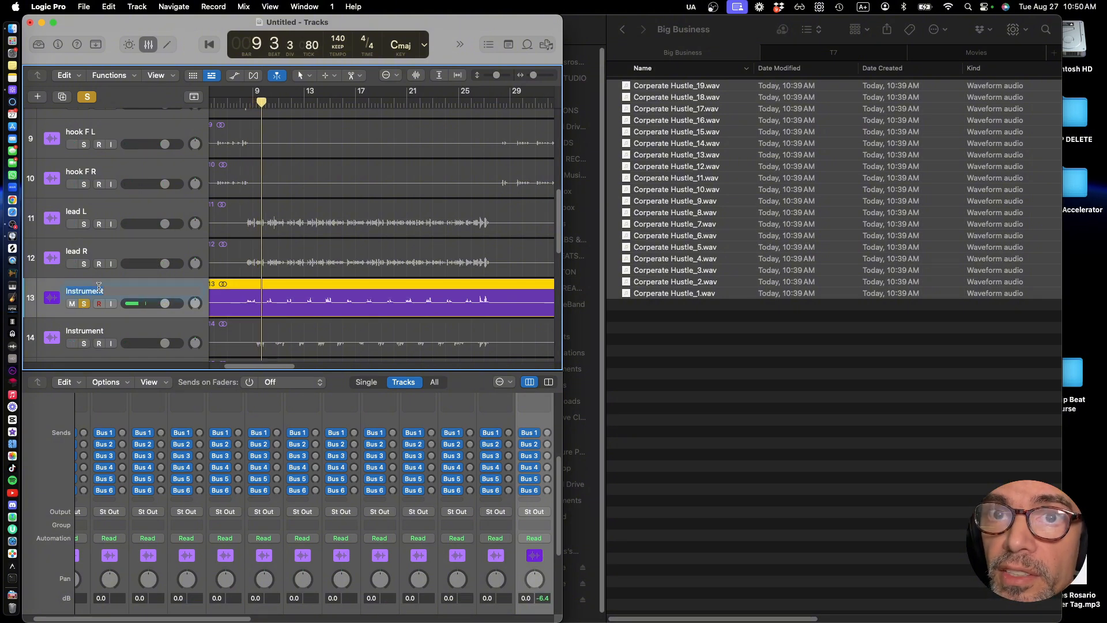
text(lead ad)
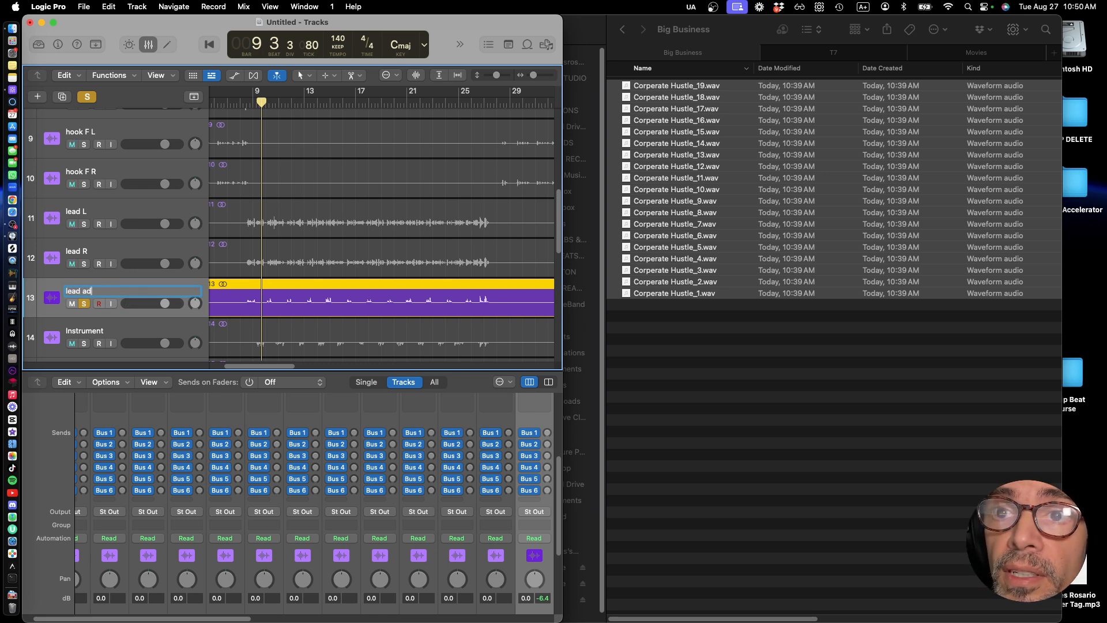
key(Return)
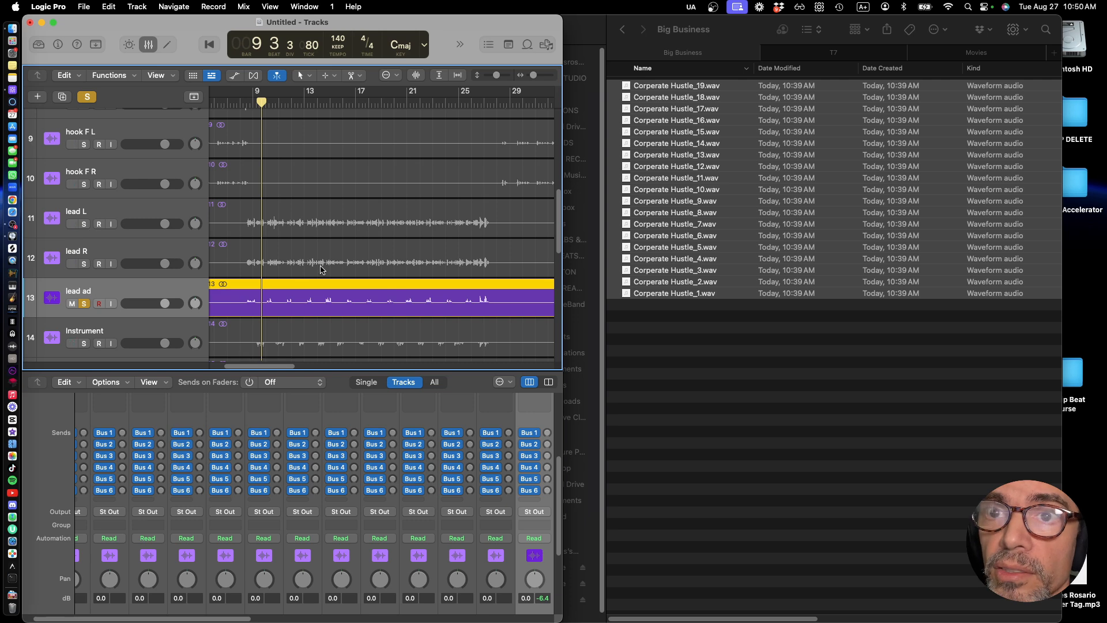
Play track 15 in solo together with "lead ad" and move it directly above track 14
scroll(322, 269, down, 3)
scroll(321, 269, up, 1)
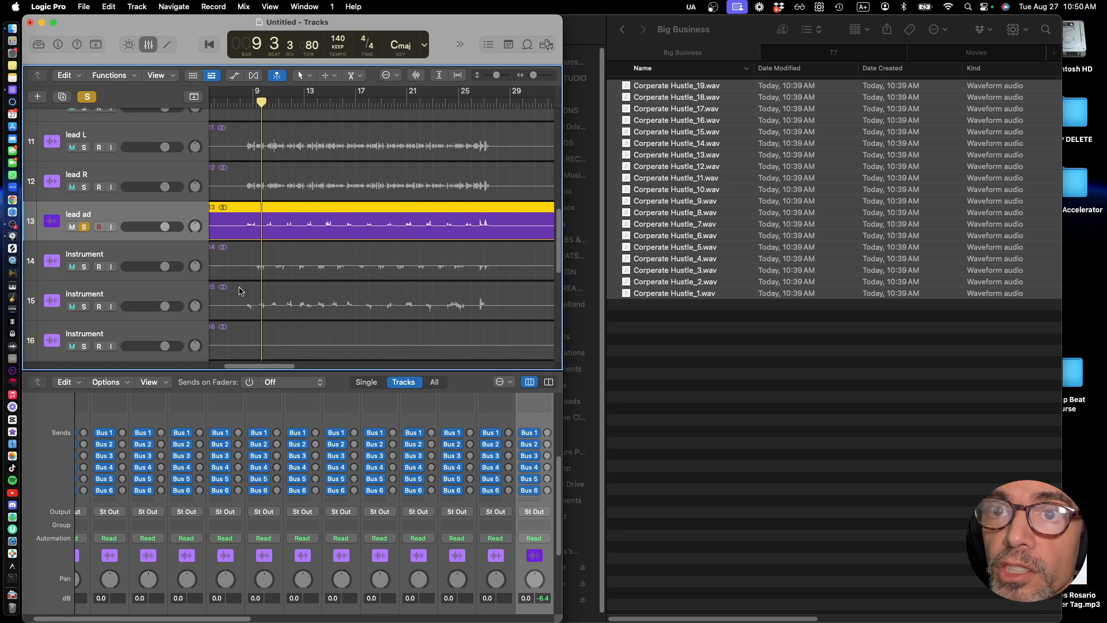
click(84, 308)
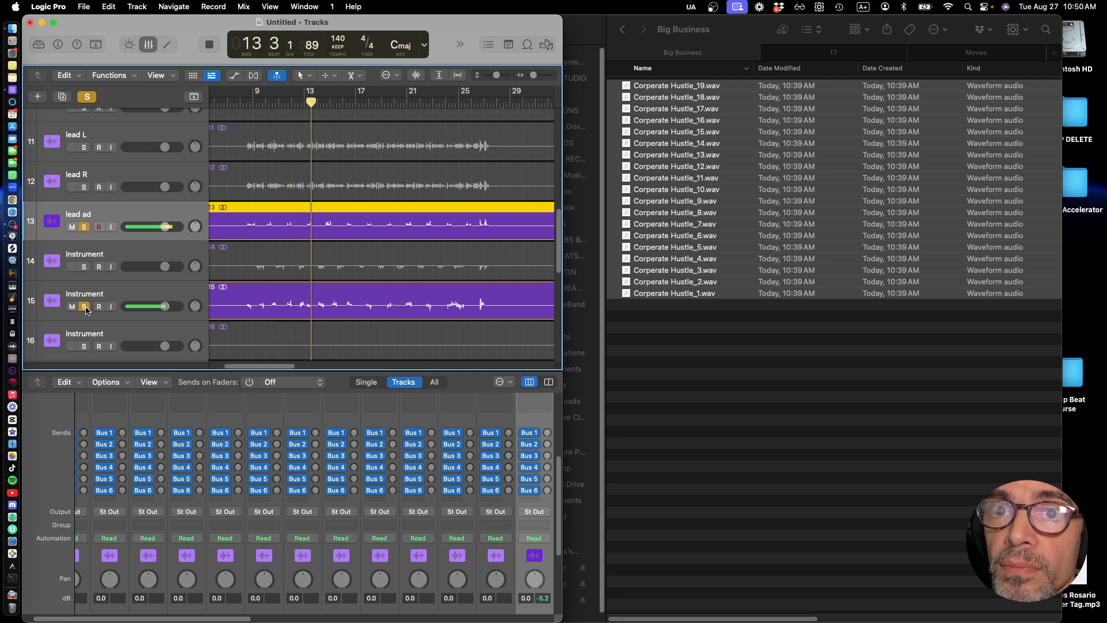
key(space)
click(137, 297)
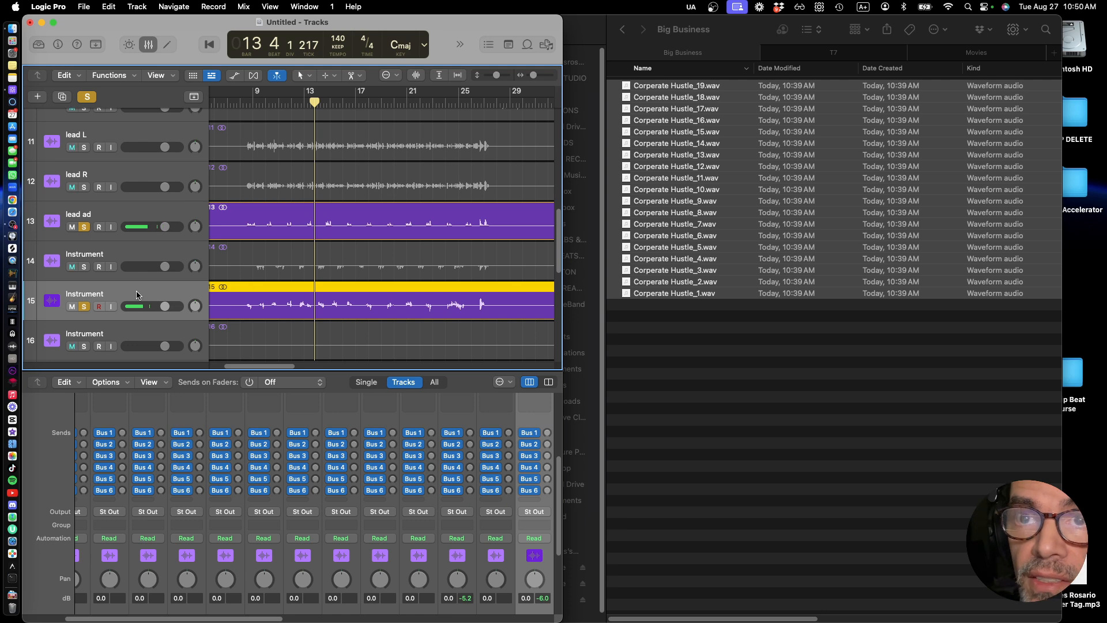
drag(137, 295, 139, 246)
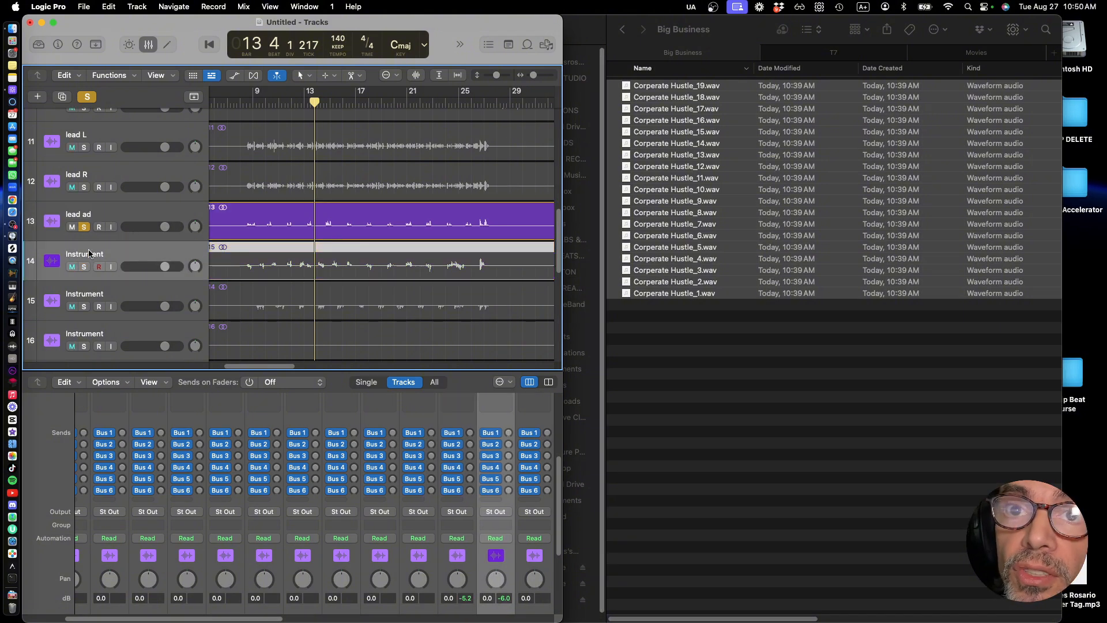
Rename track 13 as "lead ad C" and track 14 as "lead b C"
click(109, 215)
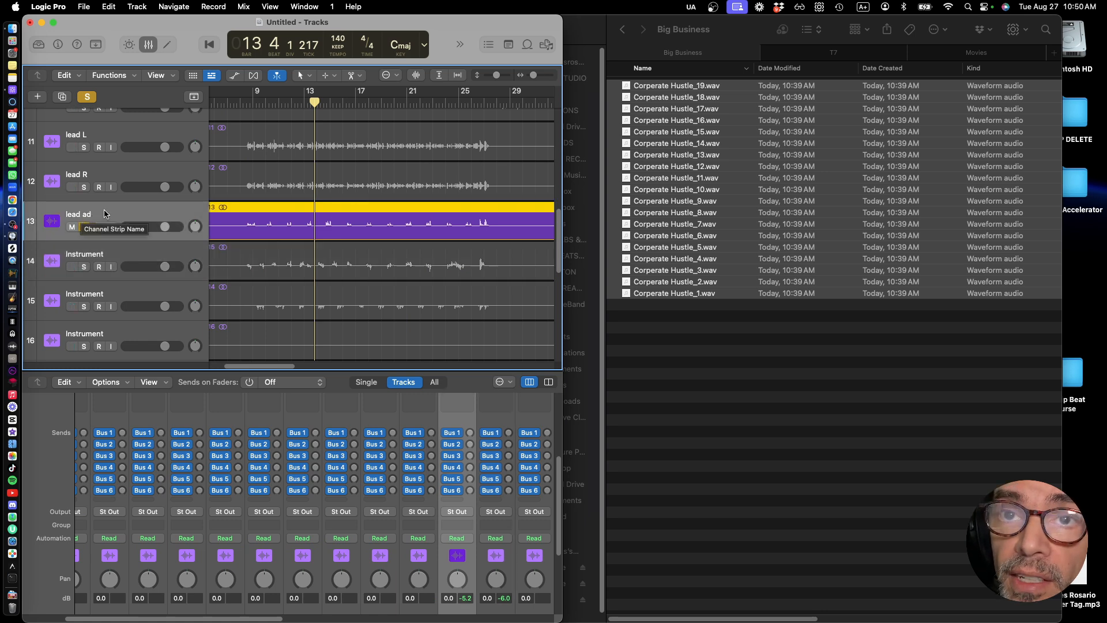
double_click(108, 213)
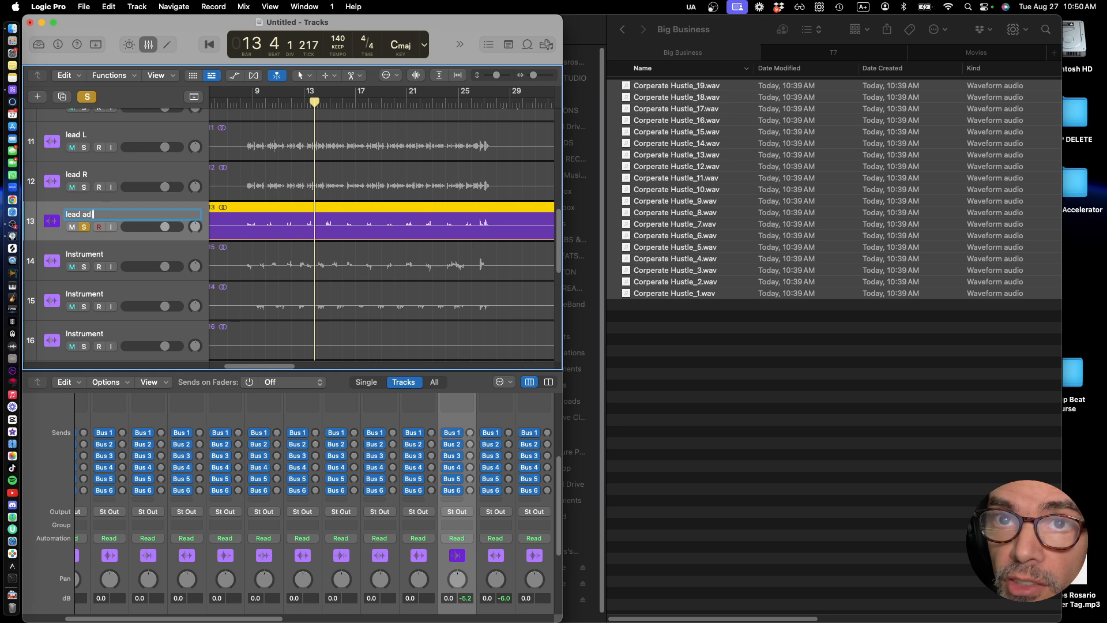
text(C)
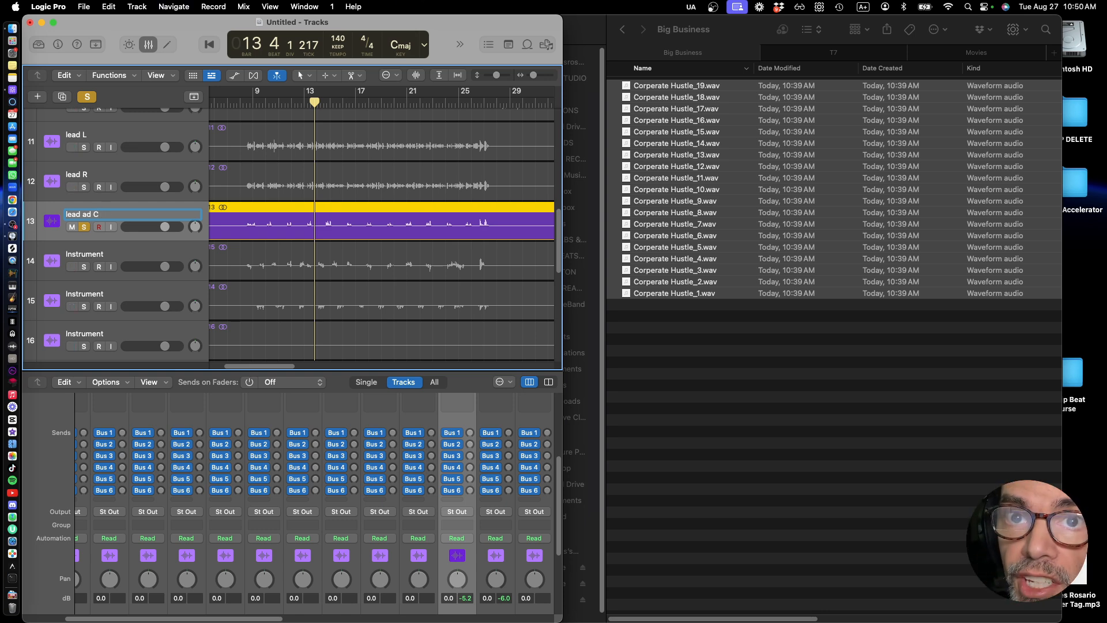
double_click(84, 254)
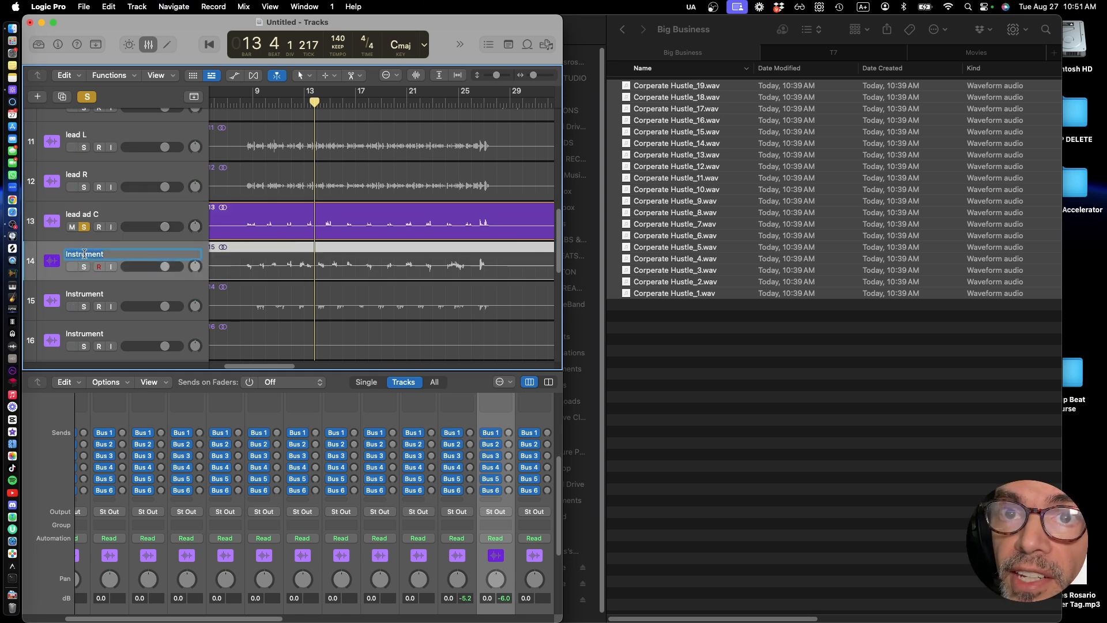
text(lead b C)
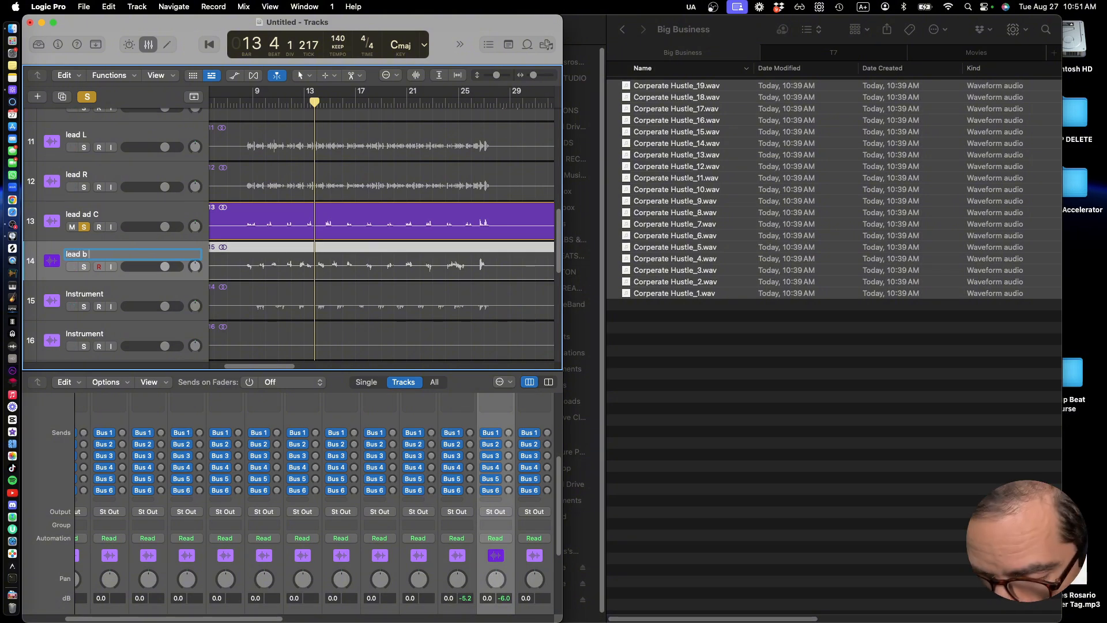
Add track 15 to the solo and play it together with "lead ad C" to identify its sound
click(84, 306)
key(space)
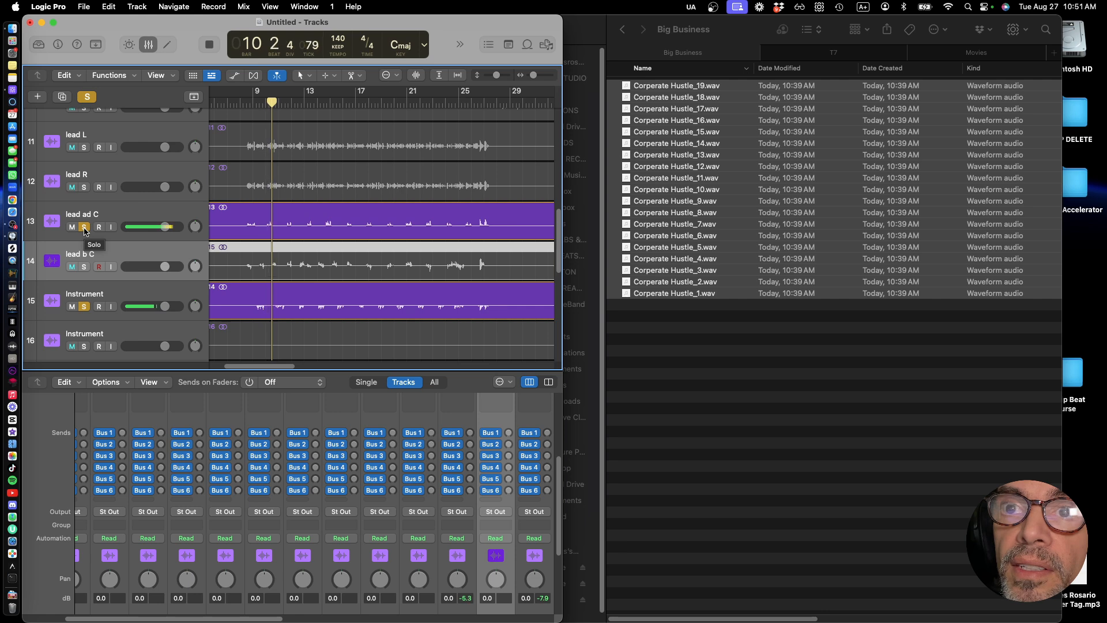
key(space)
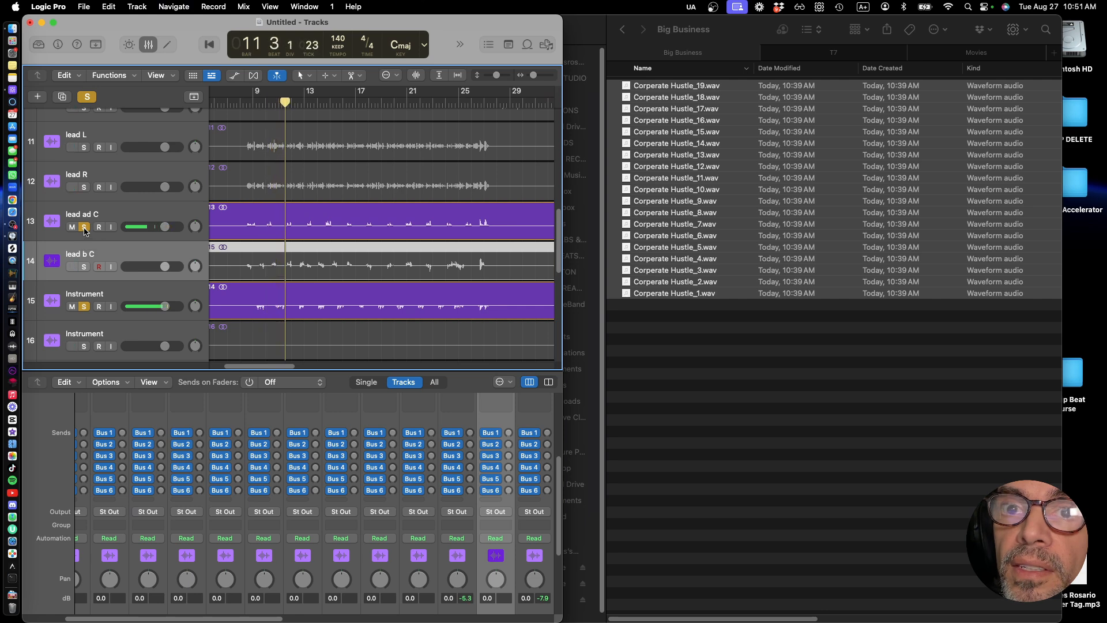
Try to rename track 15 as "lead ad C"
double_click(81, 293)
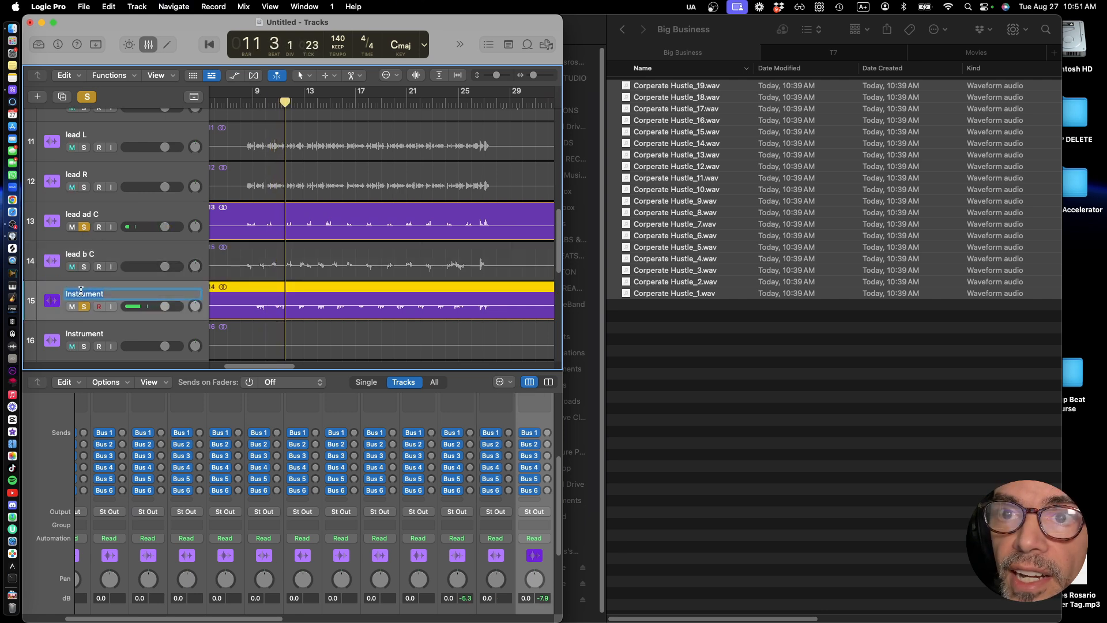
scroll(249, 255, down, 4)
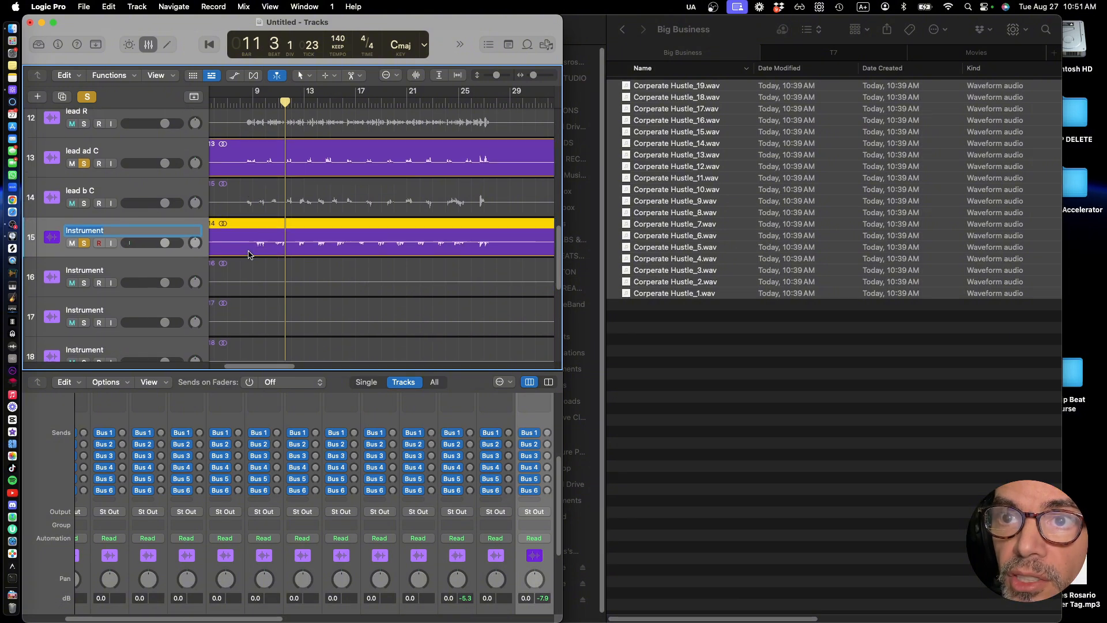
scroll(249, 255, up, 4)
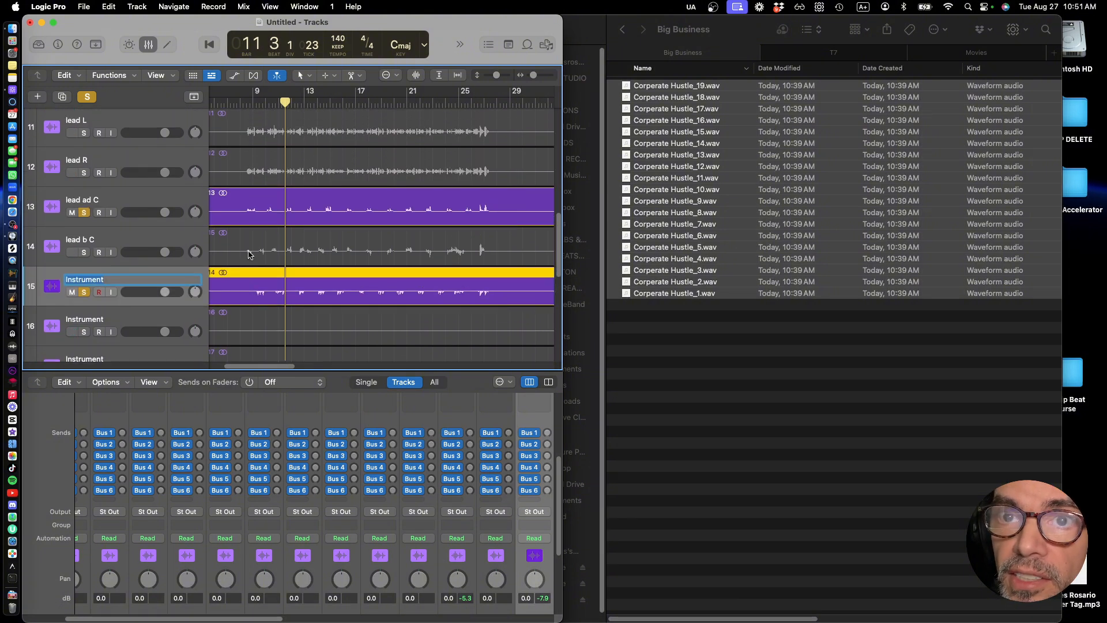
text(lead ad C)
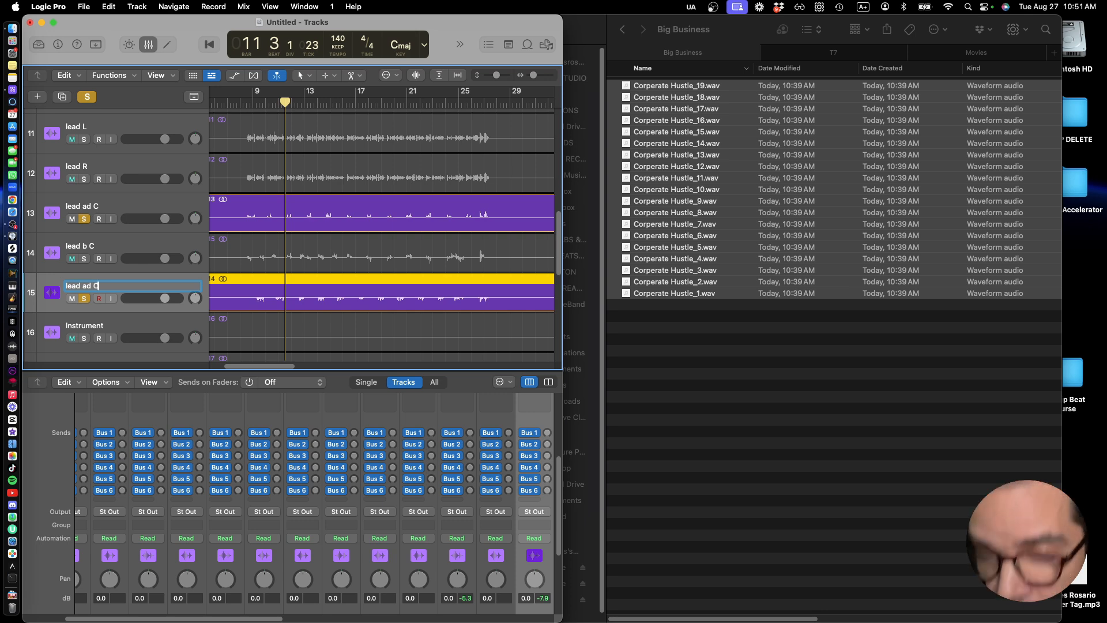
Add track 19, holding Corperate Hustle_19, to the solo and play it from bar 66
scroll(162, 290, down, 3)
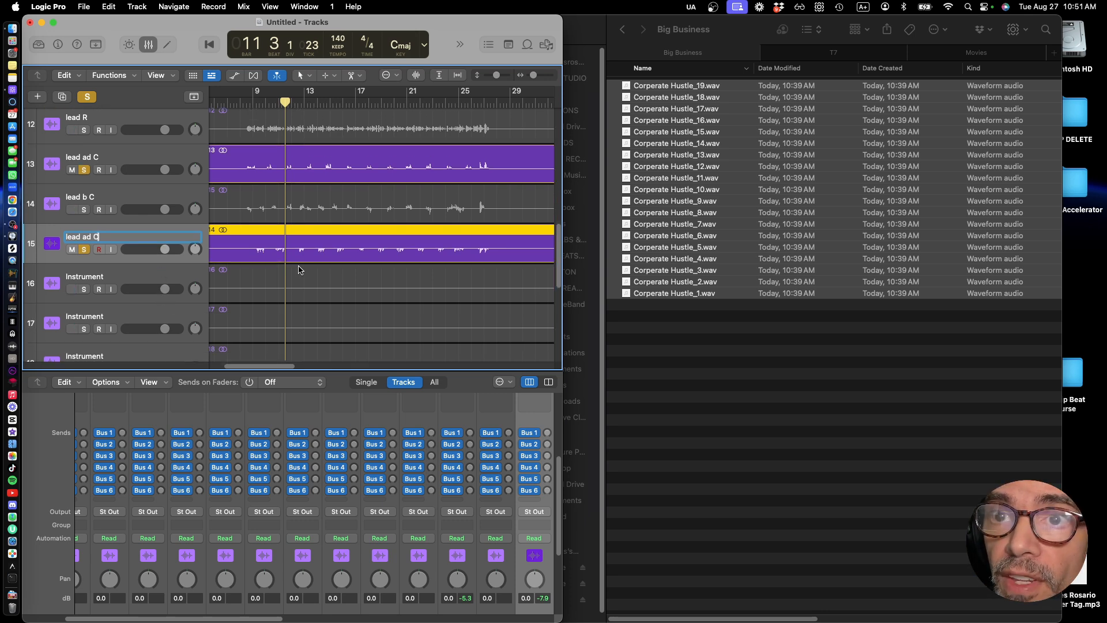
scroll(300, 269, down, 5)
scroll(300, 270, down, 6)
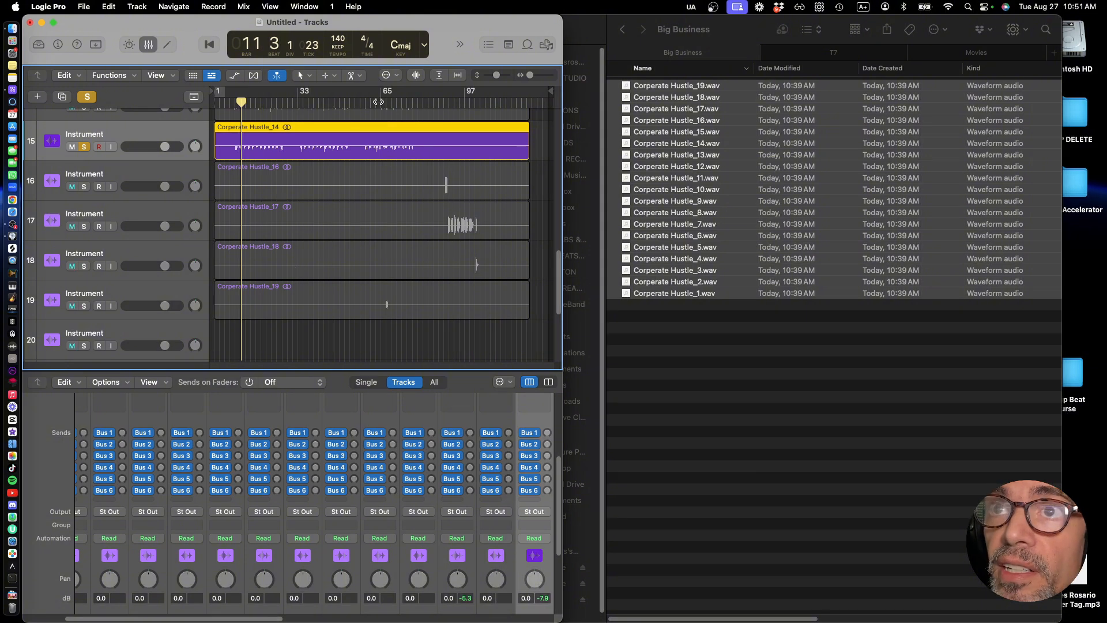
drag(375, 103, 383, 105)
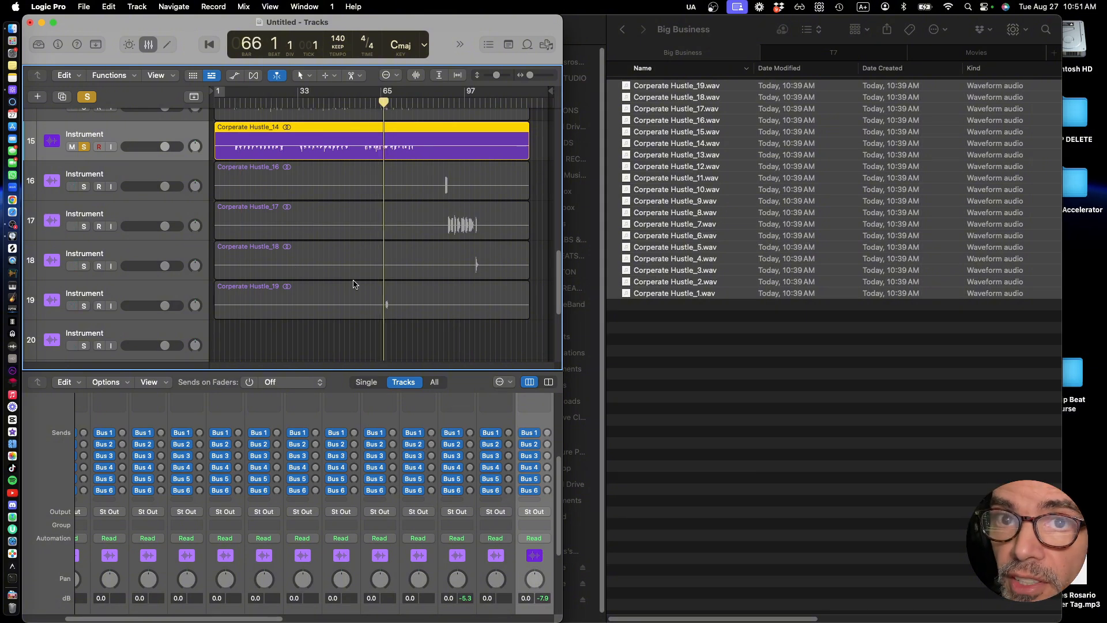
click(84, 306)
key(space)
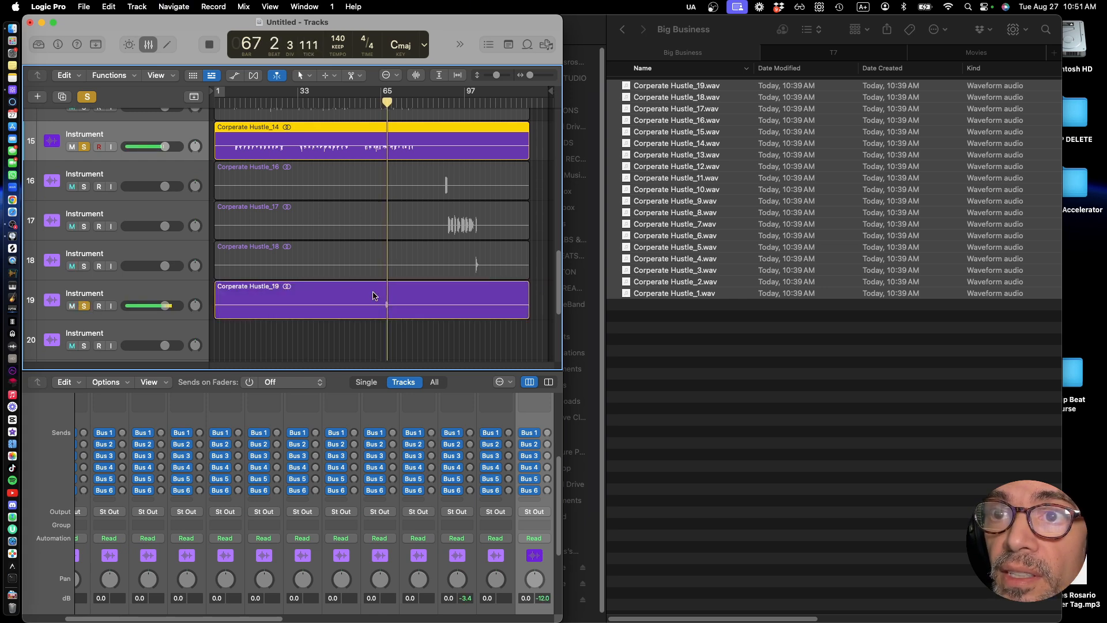
key(space)
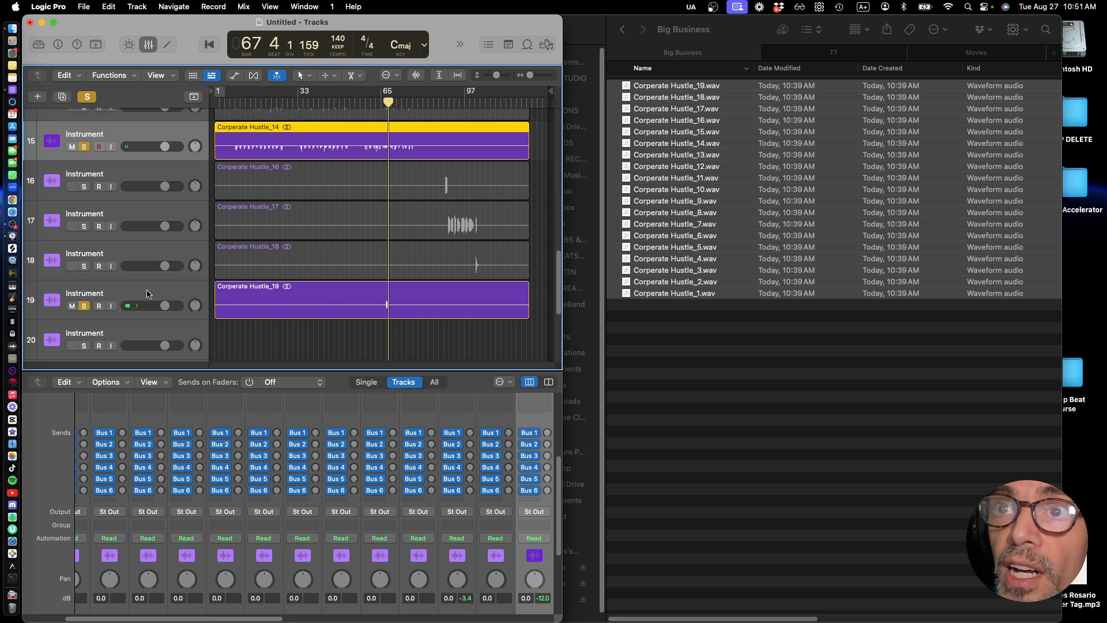
Move the Corperate Hustle_19 track up to directly below track 15 and check the remaining tracks' order
drag(147, 294, 148, 170)
scroll(302, 270, up, 2)
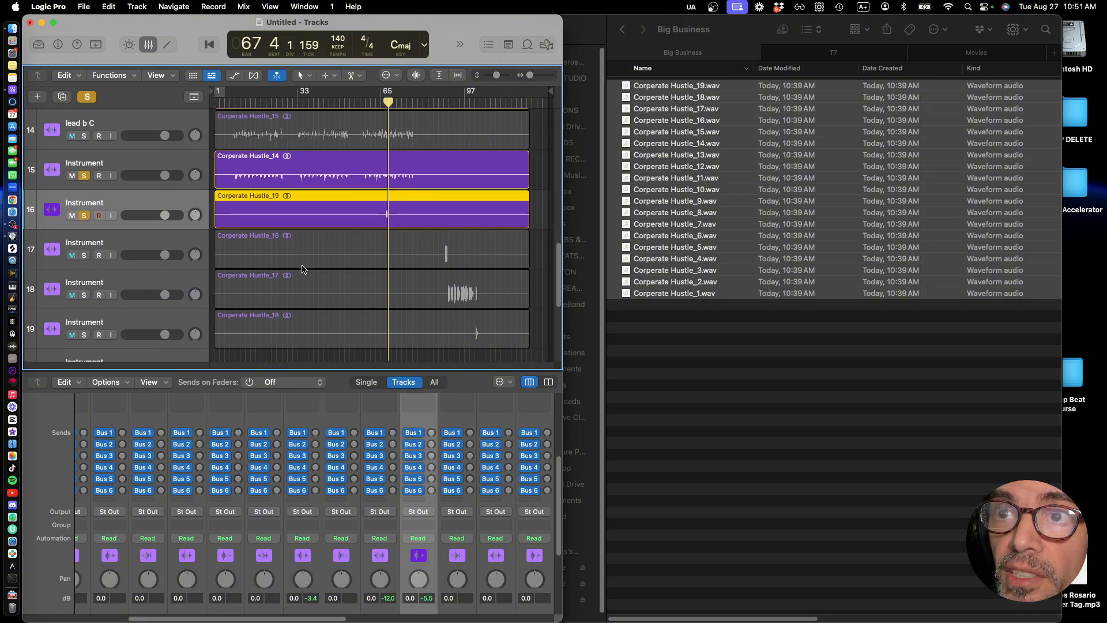
scroll(302, 270, up, 2)
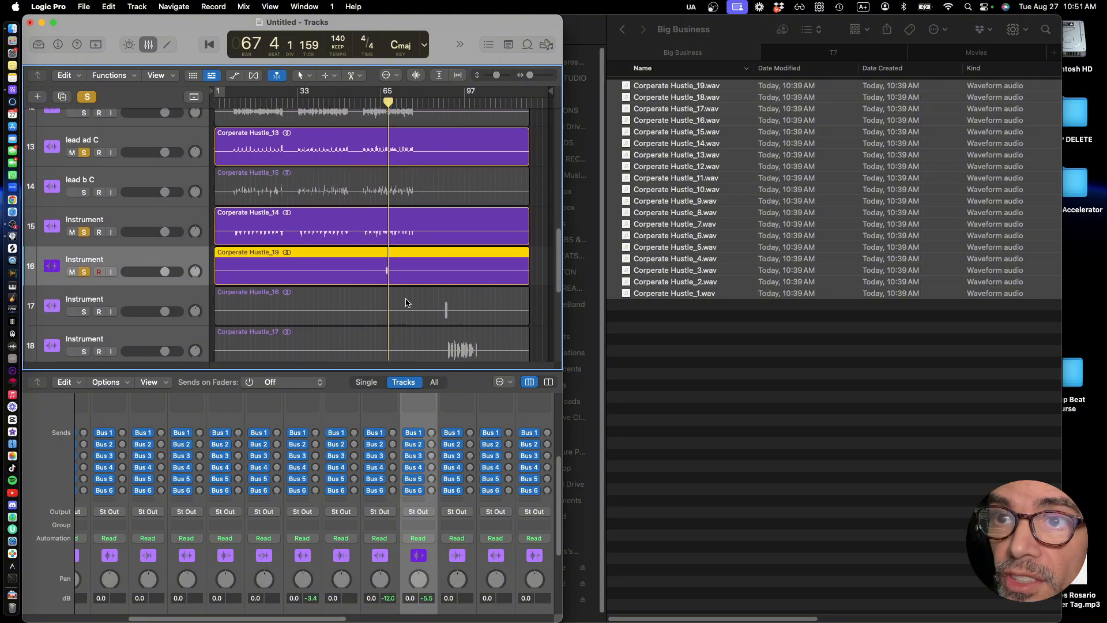
scroll(447, 303, down, 2)
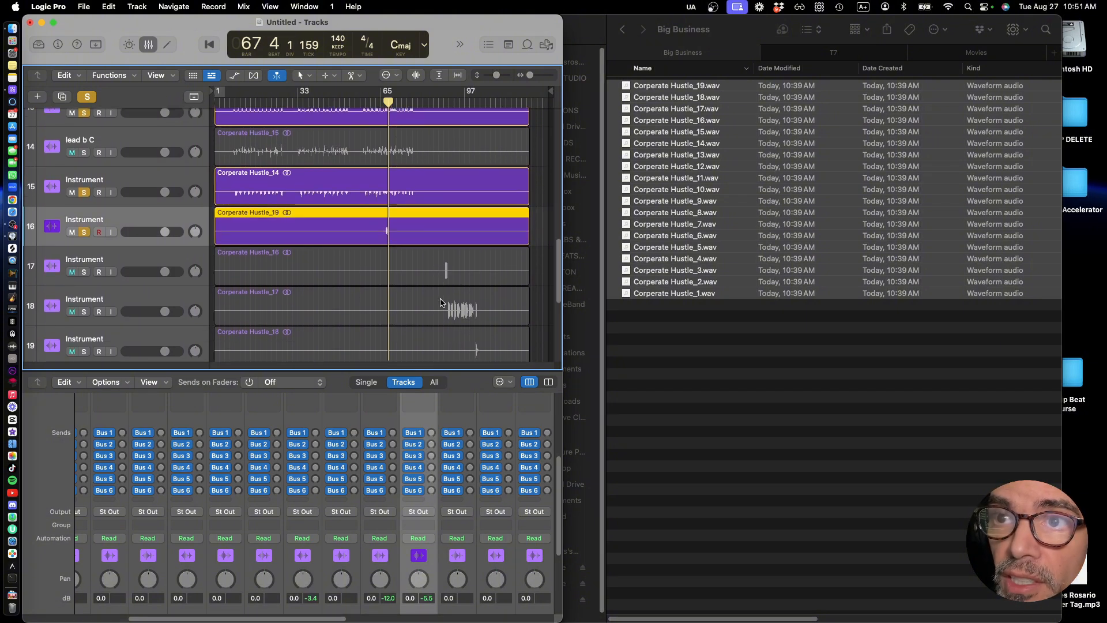
scroll(441, 302, down, 1)
Clear all solos, play only track 17 from around bar 90 and rename it "outr a"
click(97, 248)
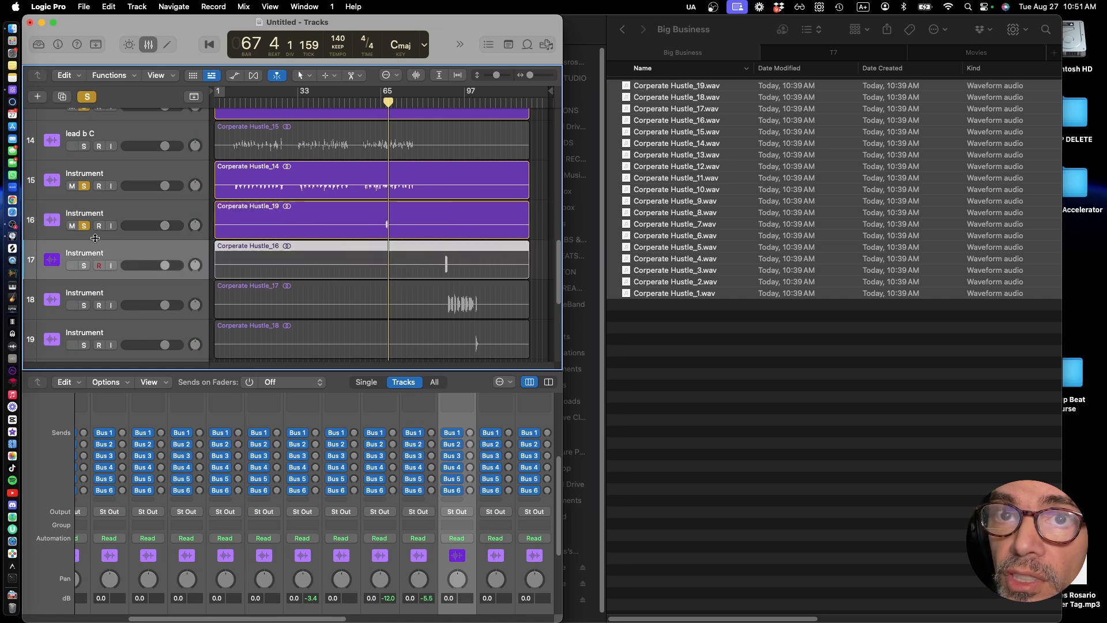
click(89, 99)
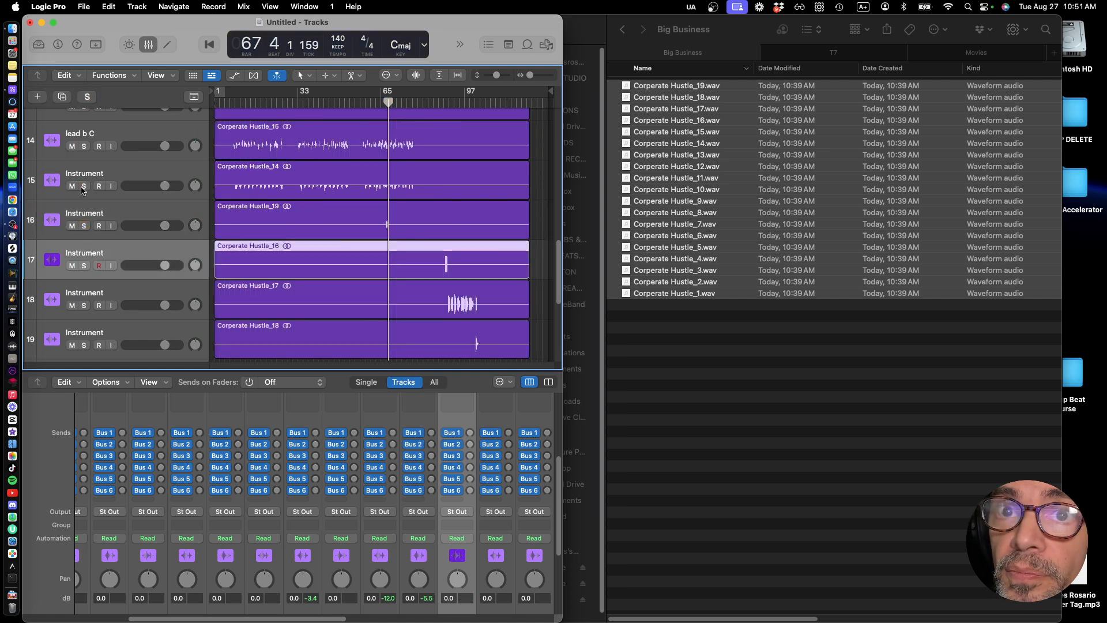
click(84, 265)
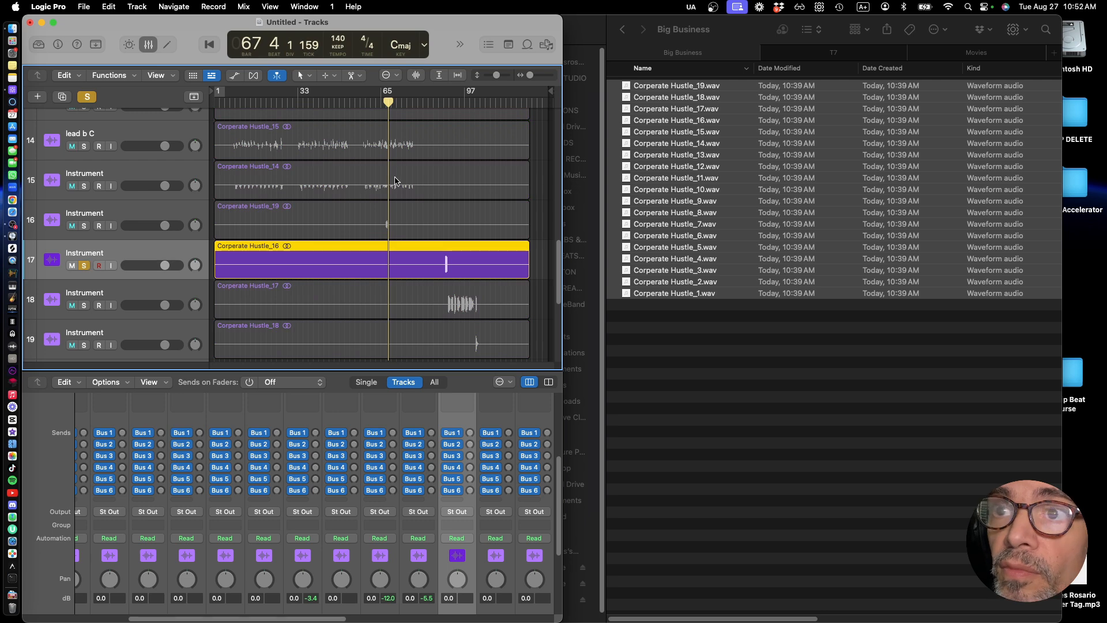
click(444, 104)
key(space)
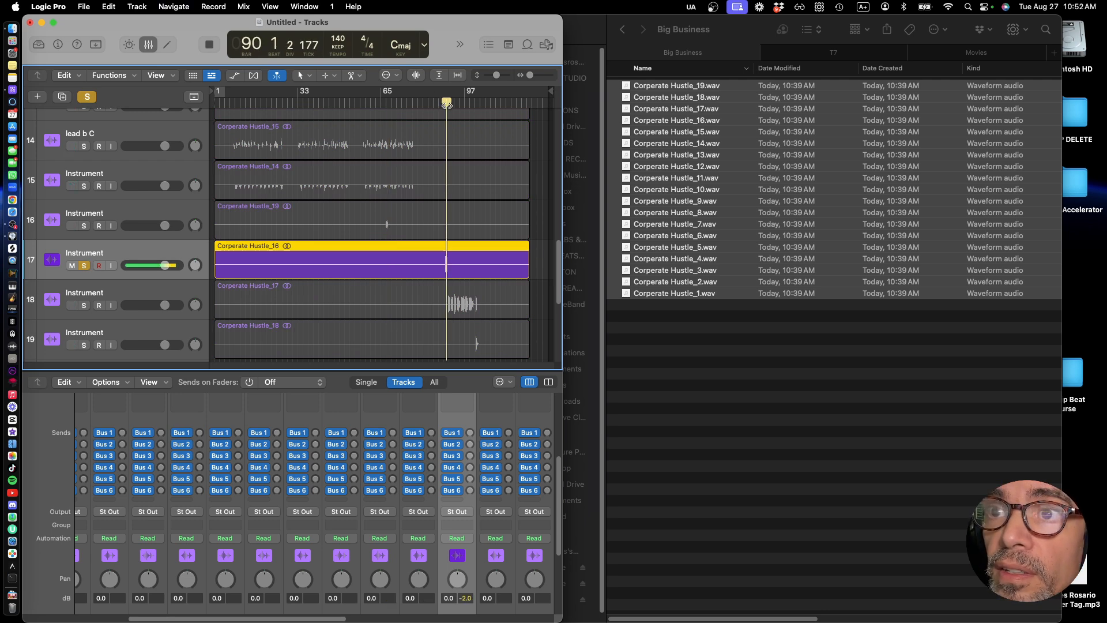
double_click(85, 253)
text(outr a)
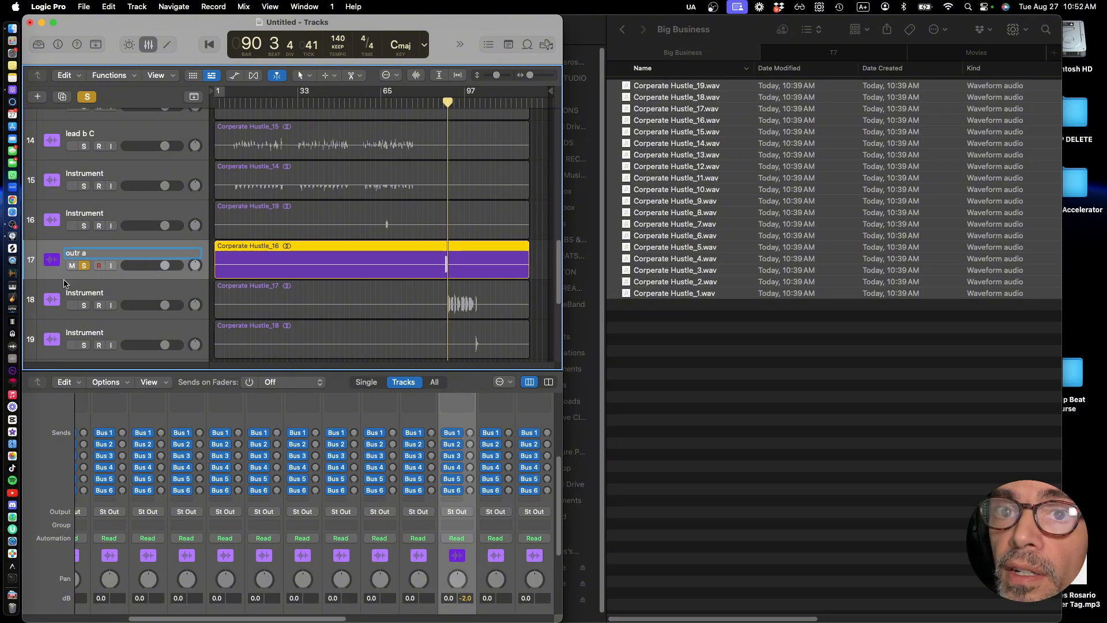
Move the solo to track 18, play it from around bar 90 and rename it "outro b"
click(84, 306)
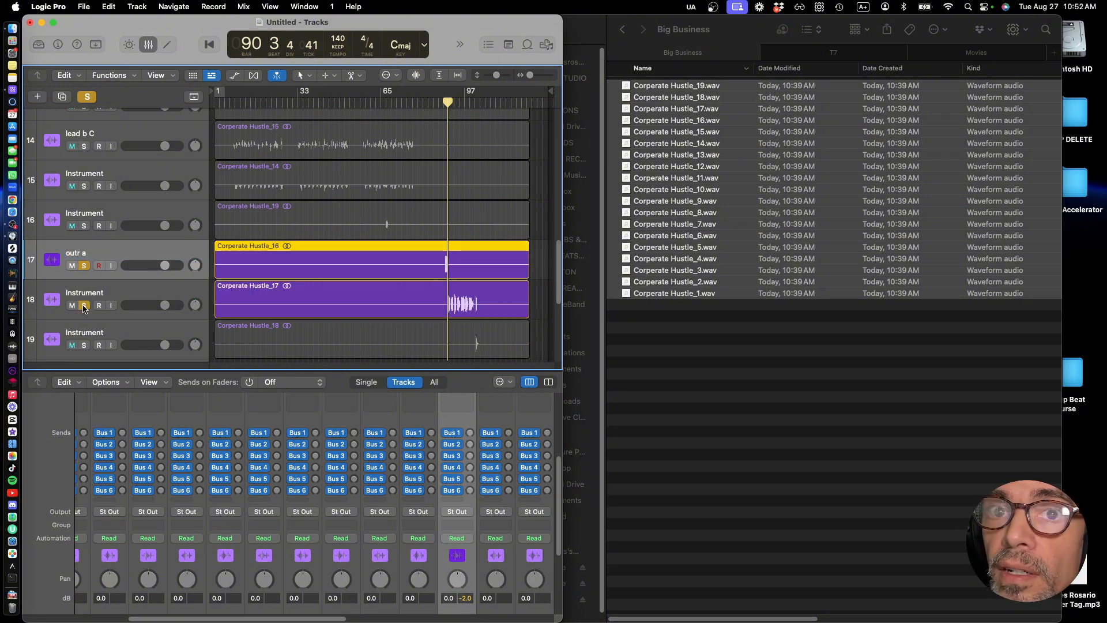
click(85, 266)
key(space)
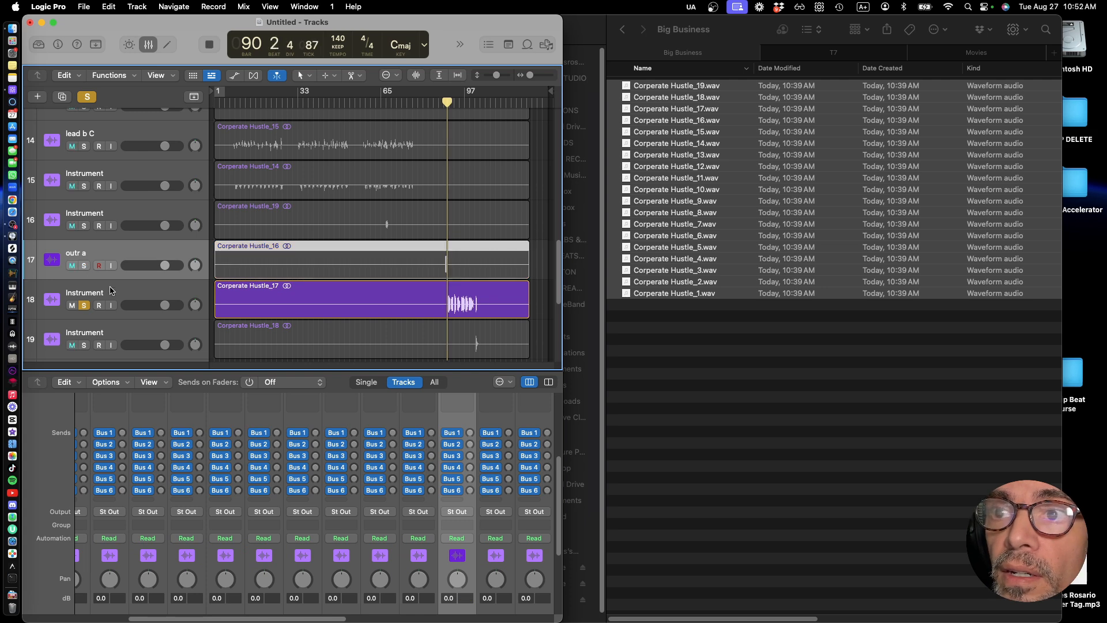
key(space)
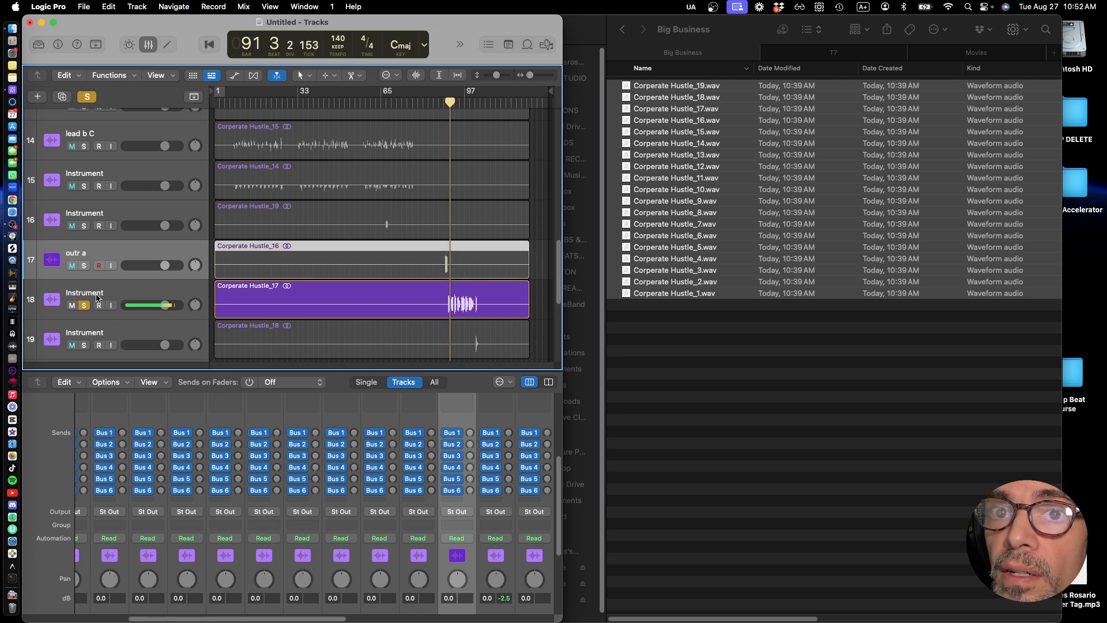
double_click(96, 293)
text(outro b)
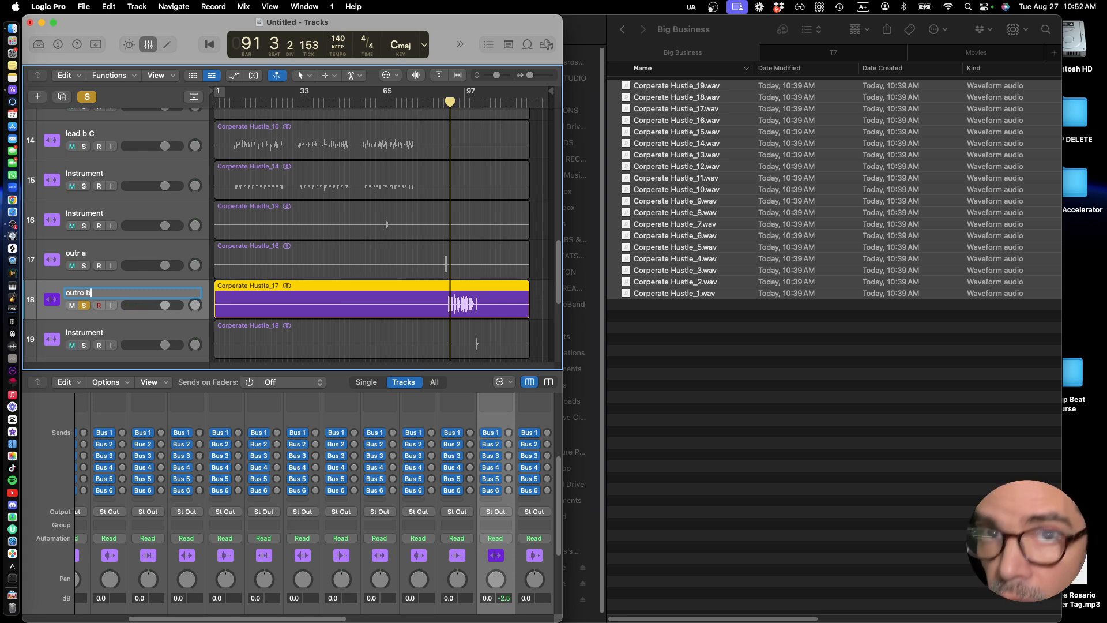
Move the solo from track 18 to track 19, holding Corperate Hustle_18, and play it from bar 101
key(Return)
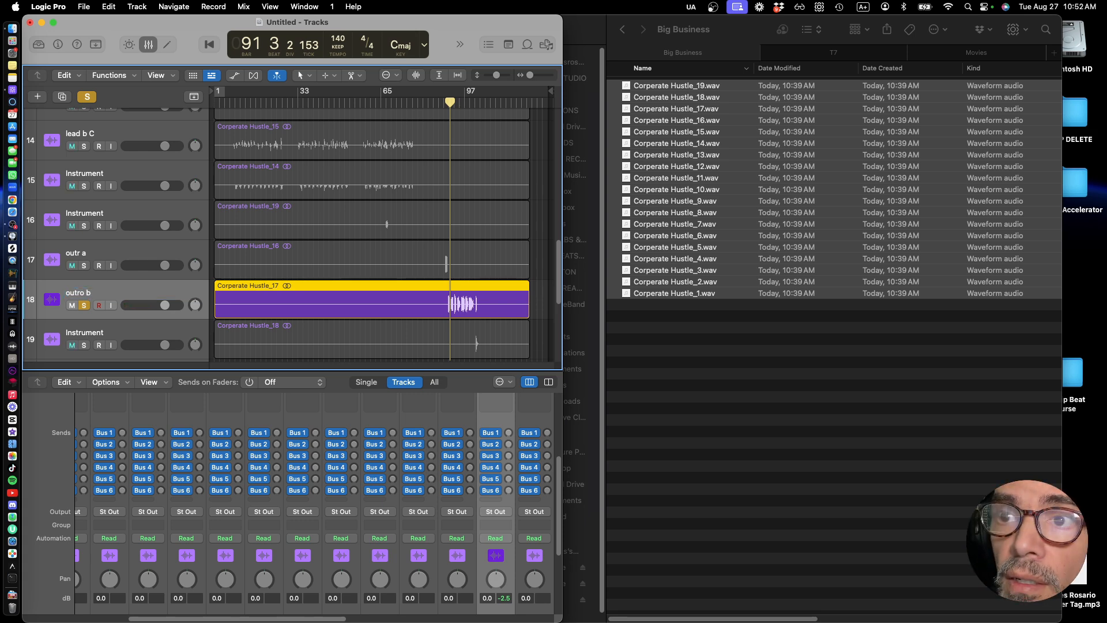
double_click(86, 333)
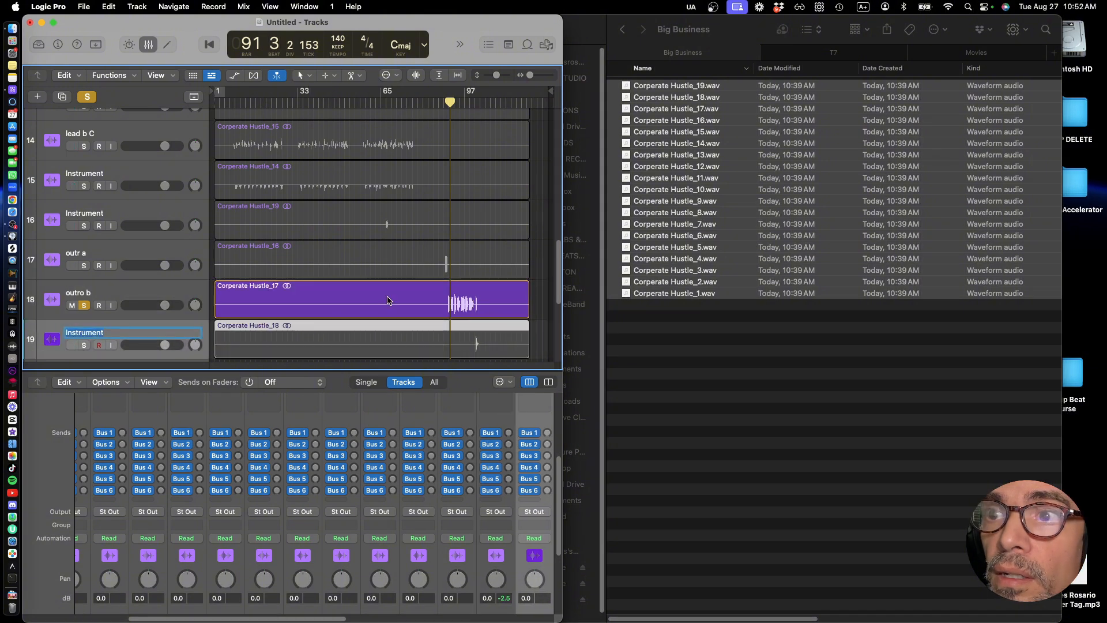
click(474, 105)
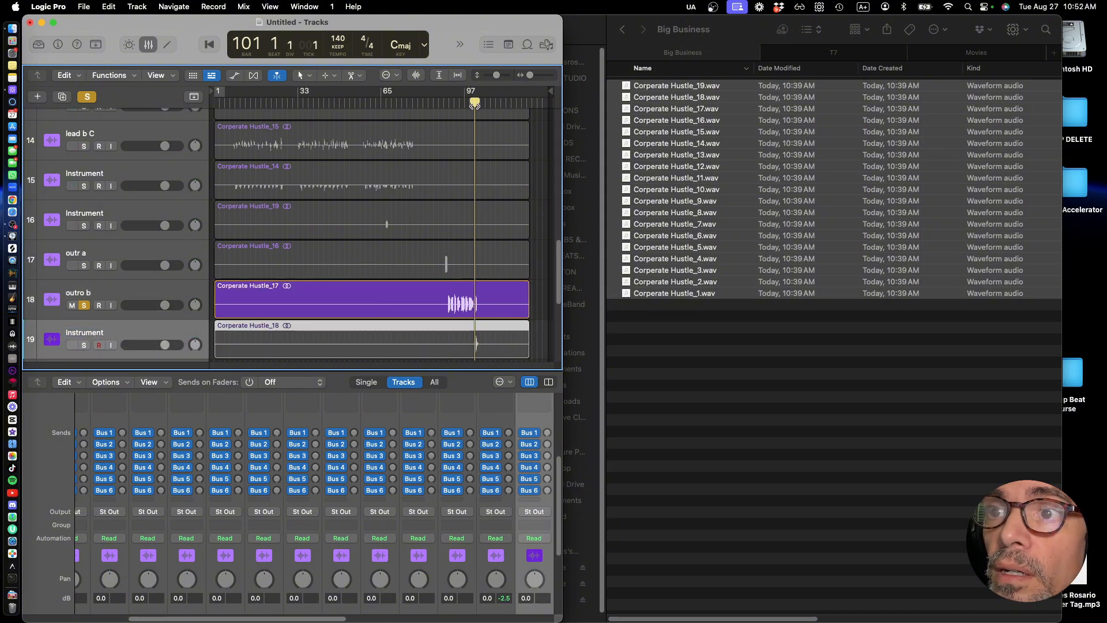
key(space)
click(85, 344)
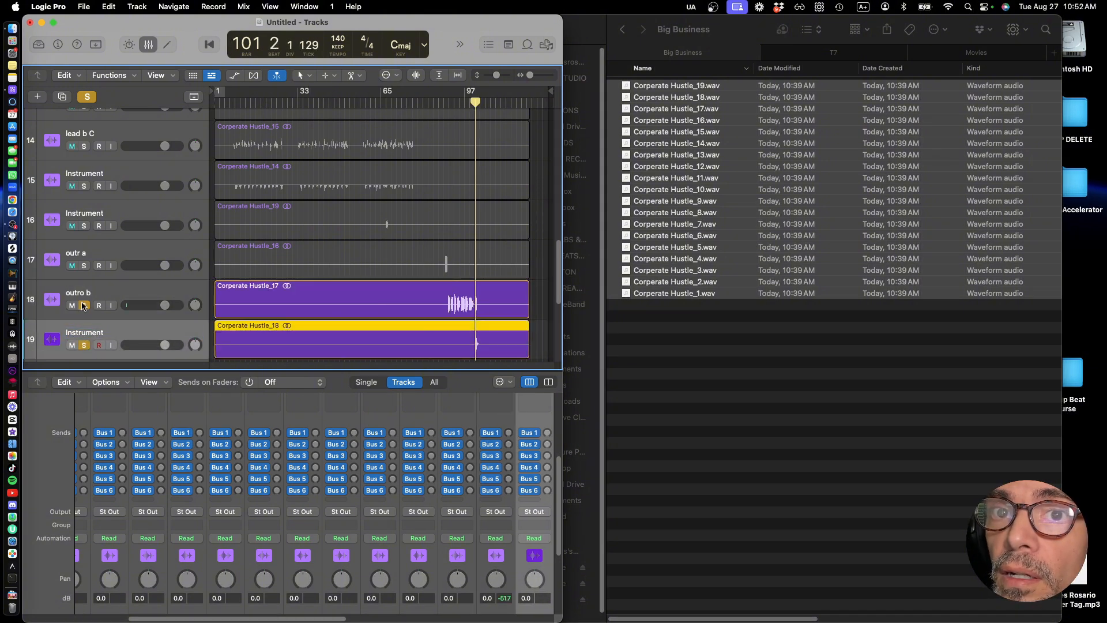
click(83, 305)
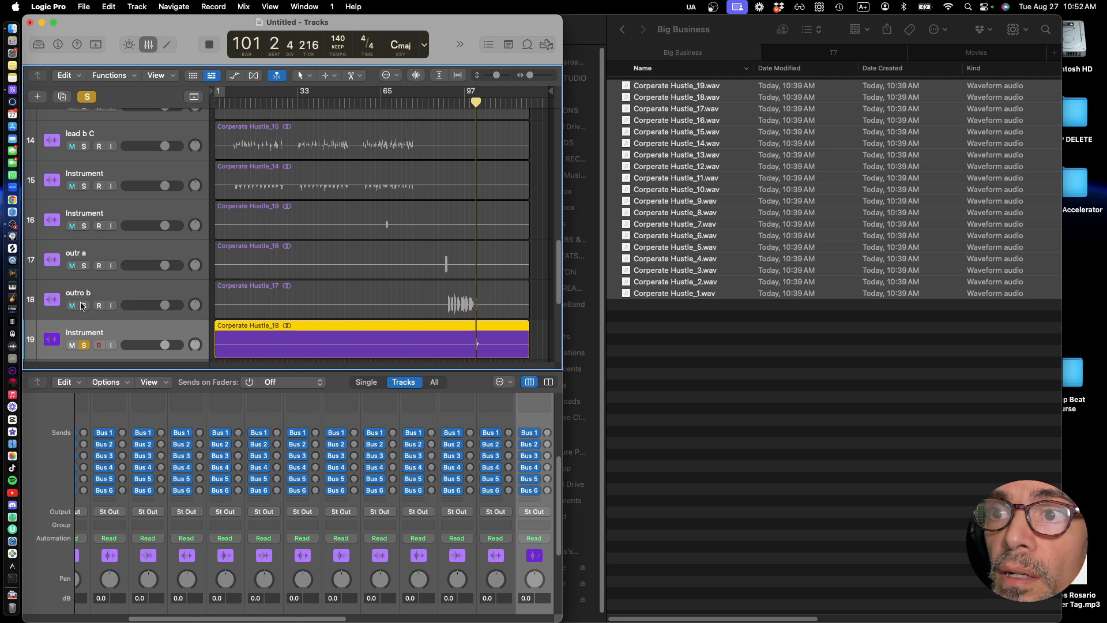
key(space)
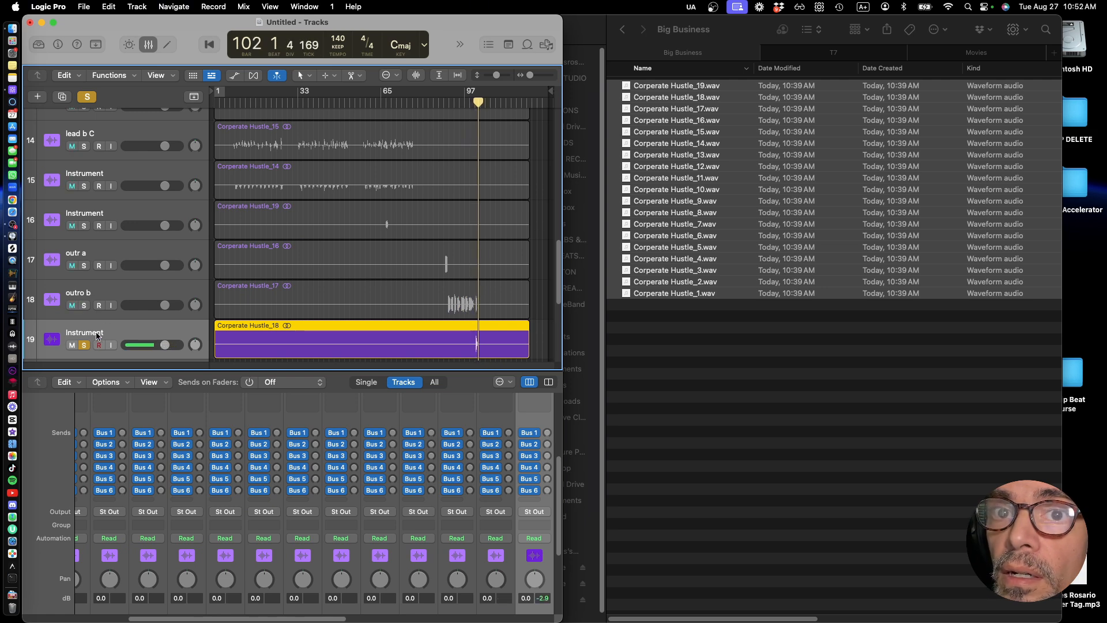
Rename track 19 as "outro Vrb"
double_click(97, 332)
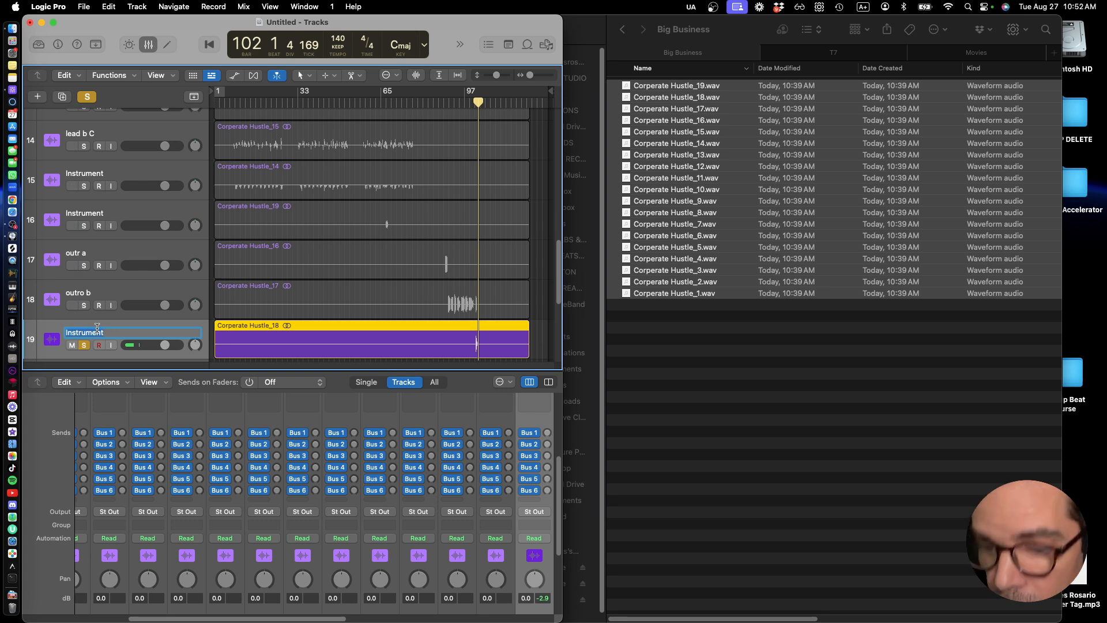
text(out)
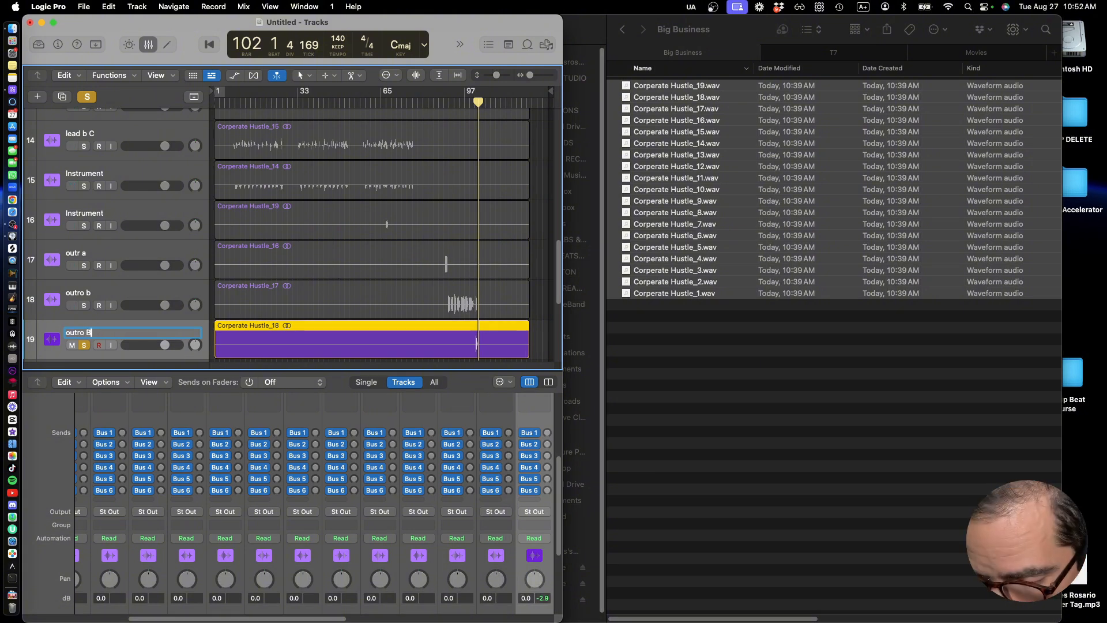
text(ro Vrb)
key(Return)
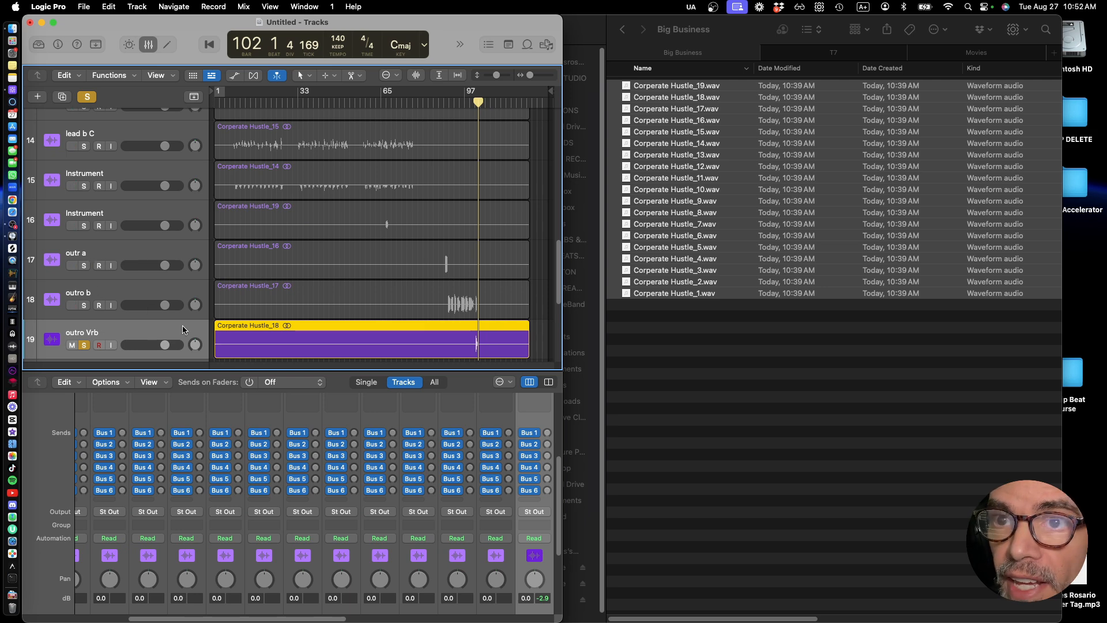
Increase the vertical zoom of the tracks area until the track headers show large icons and tall stereo waveforms
key(super+Down)
key(super+Down)
key(super+Down)
key(super+Down)
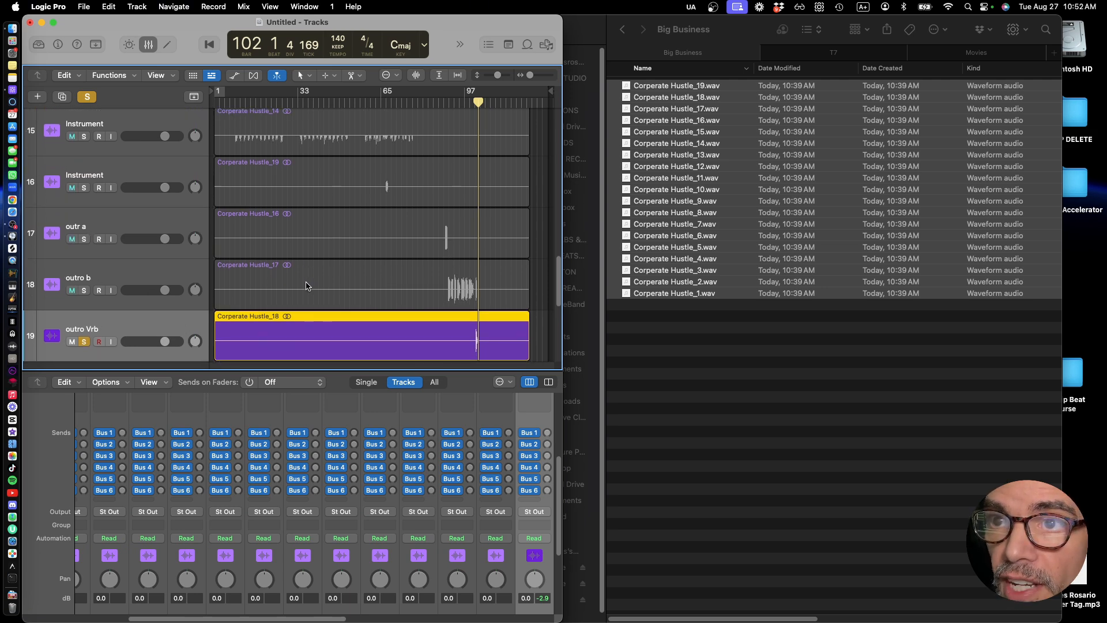
key(super+Down)
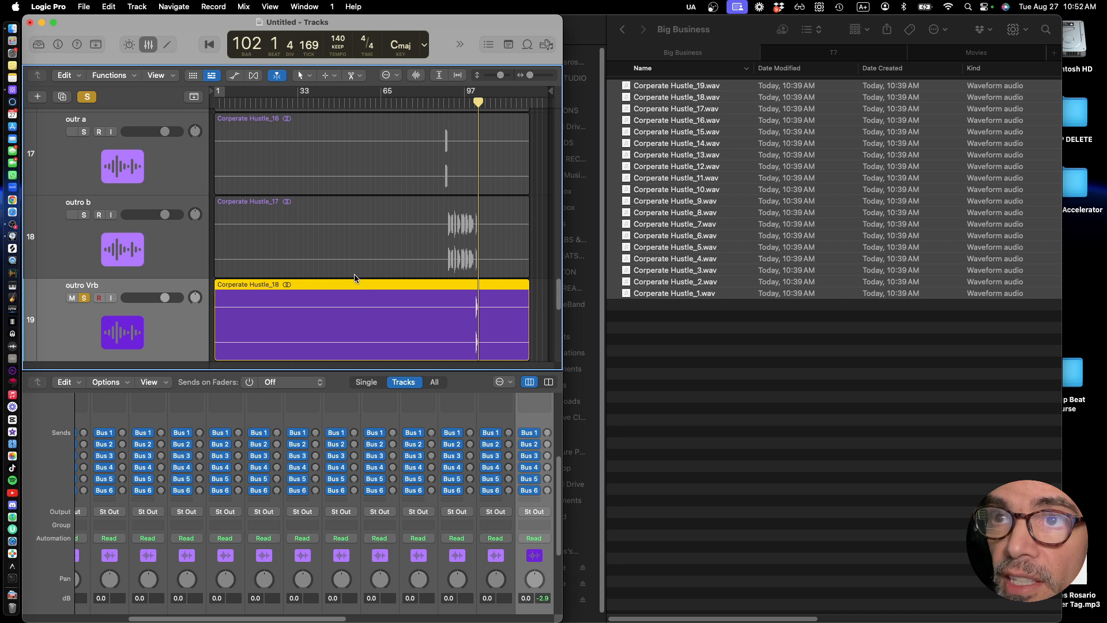
key(super+Down)
scroll(355, 279, up, 5)
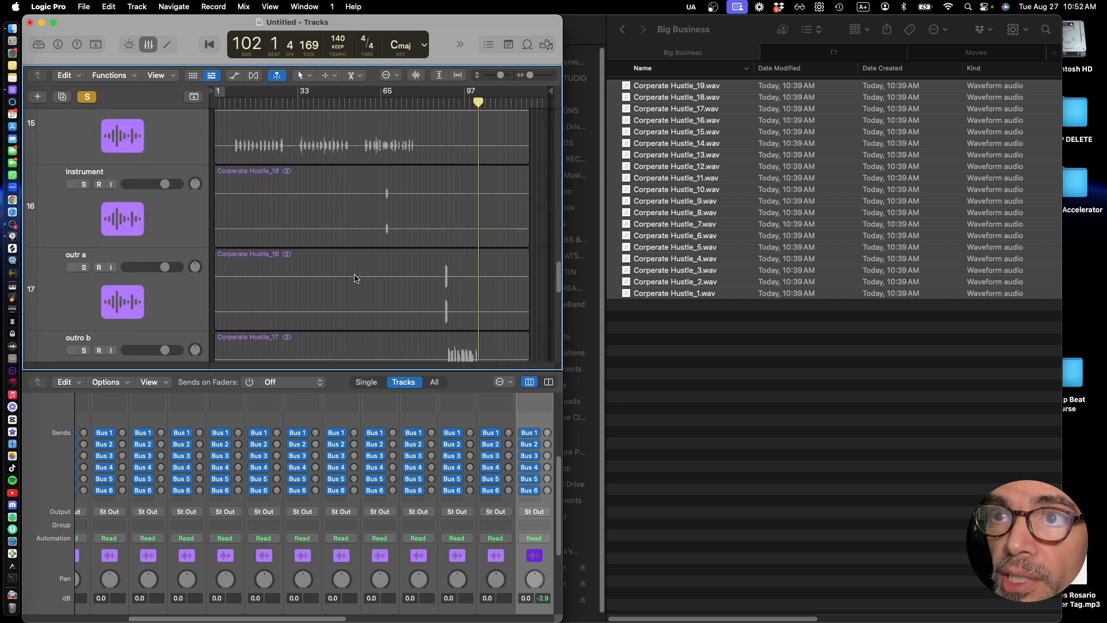
scroll(354, 283, up, 1)
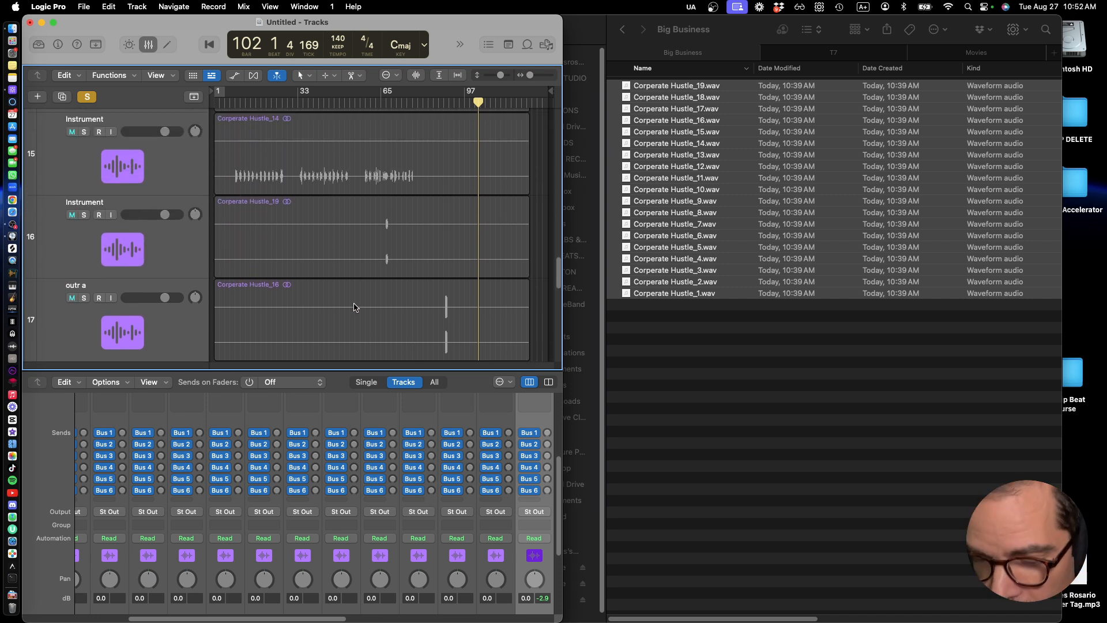
Expand the Tracks window to the full screen width and hide the mixer
key(ctrl+alt+Return)
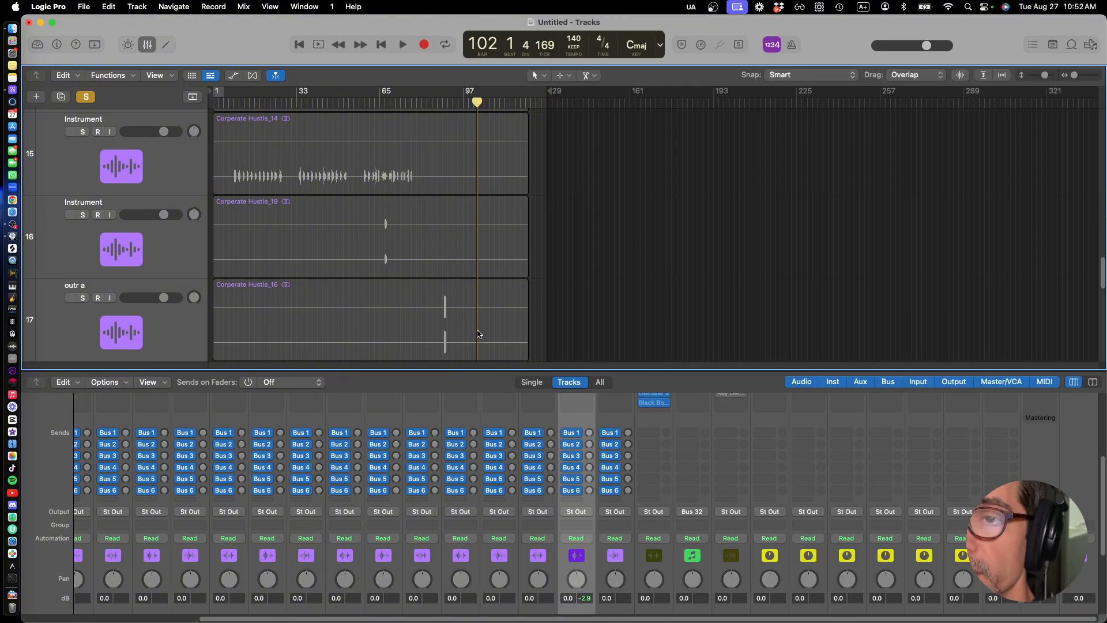
scroll(472, 332, up, 1)
key(x)
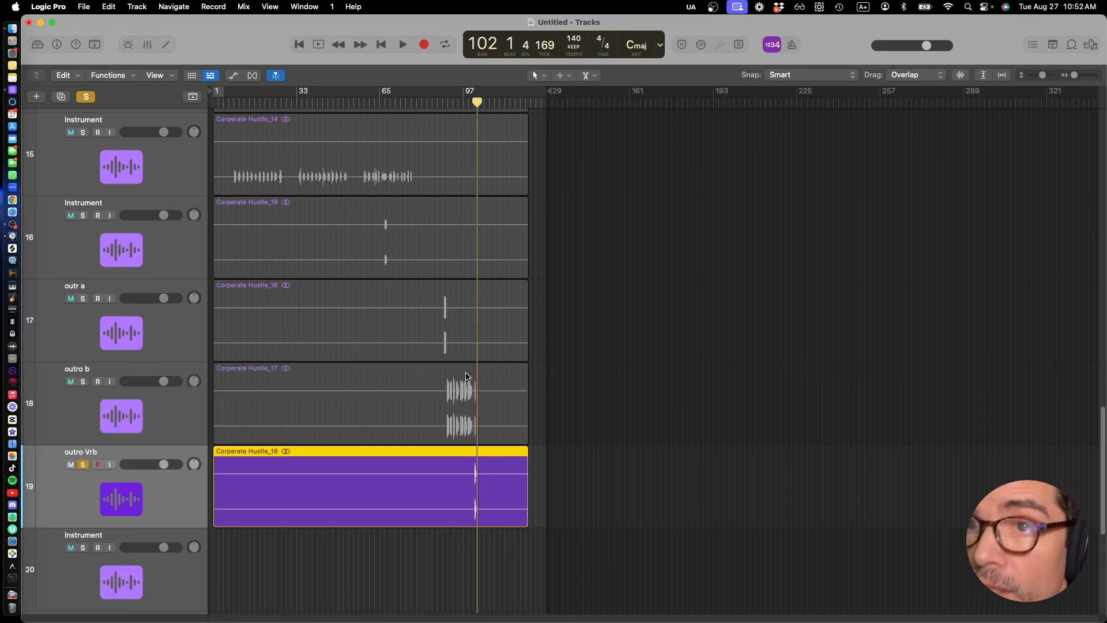
Go through the named tracks one by one, from kick snare on track 1 to the hook on track 7, reviewing the order
scroll(413, 432, up, 15)
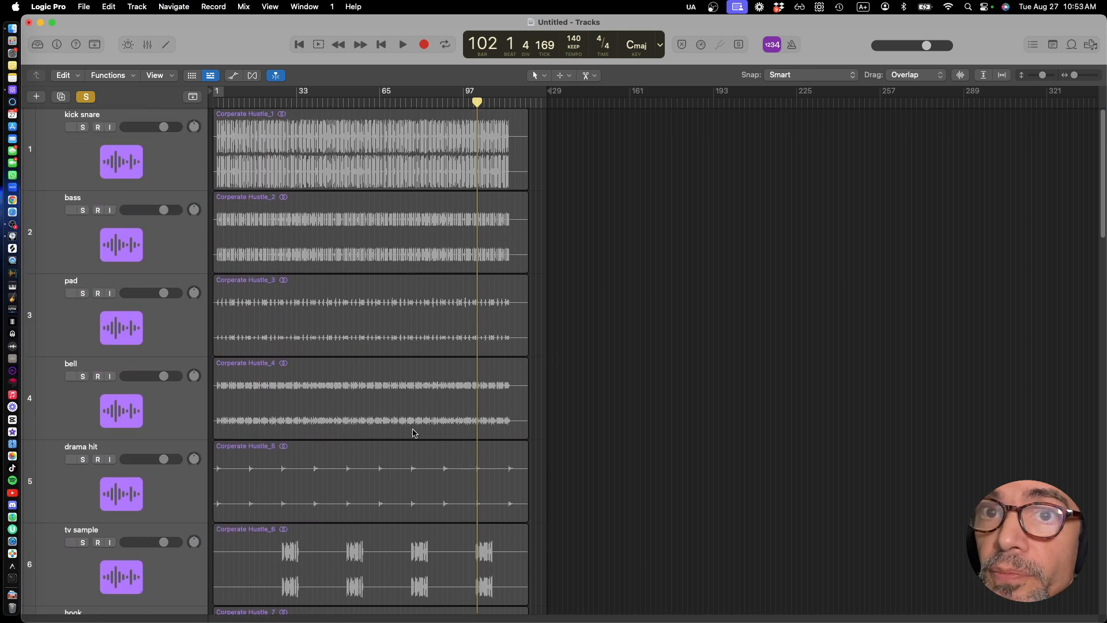
click(166, 156)
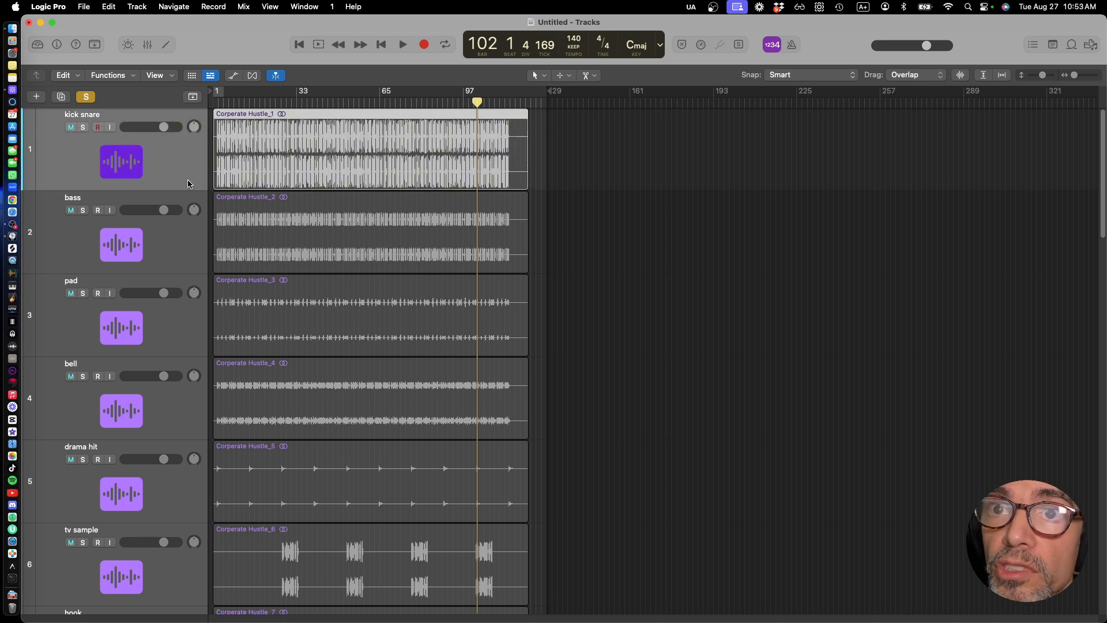
click(159, 238)
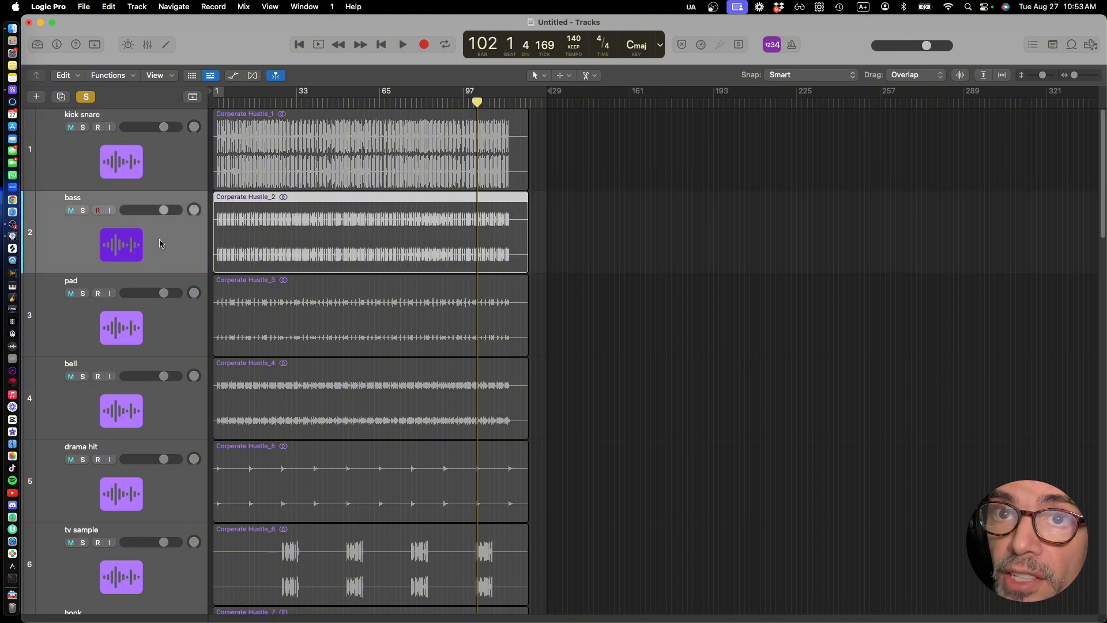
click(177, 323)
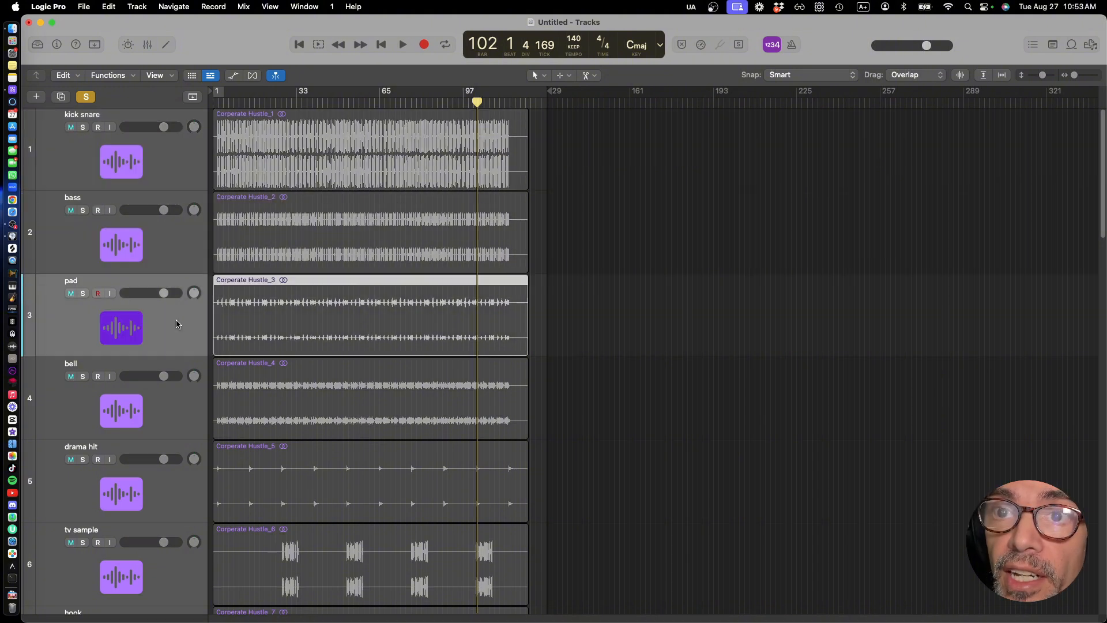
click(181, 407)
scroll(183, 414, down, 3)
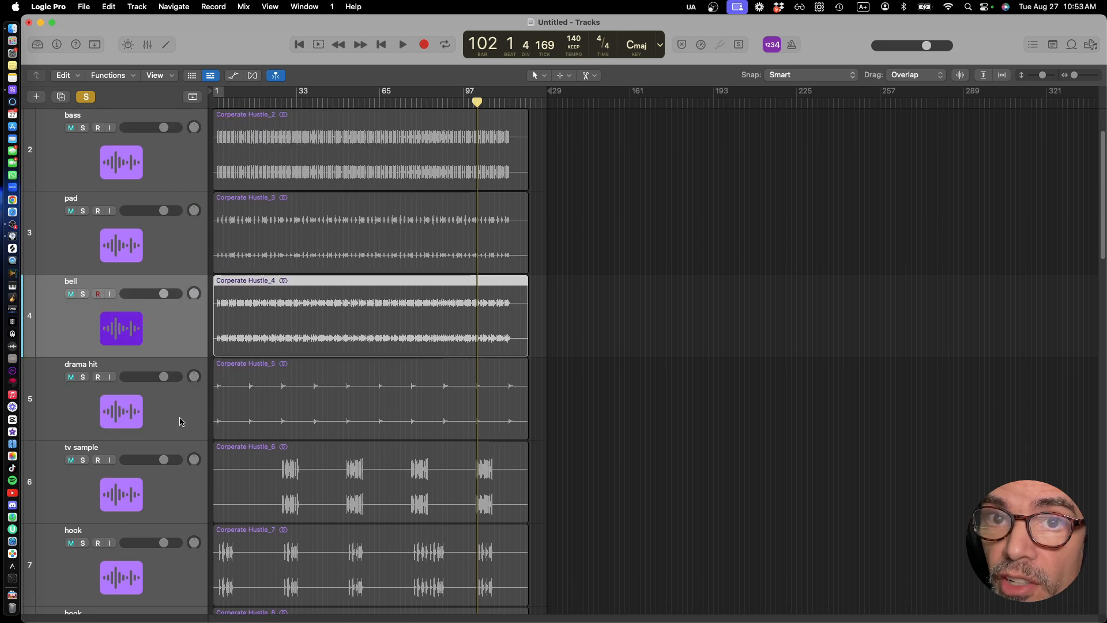
click(186, 421)
scroll(187, 423, down, 3)
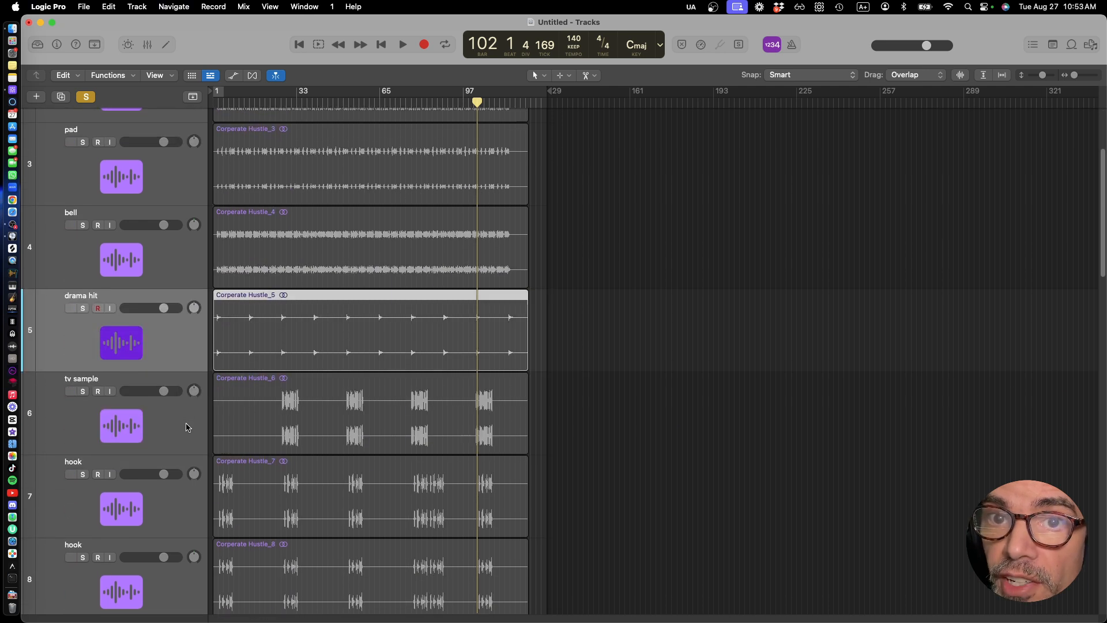
click(187, 428)
scroll(186, 427, down, 3)
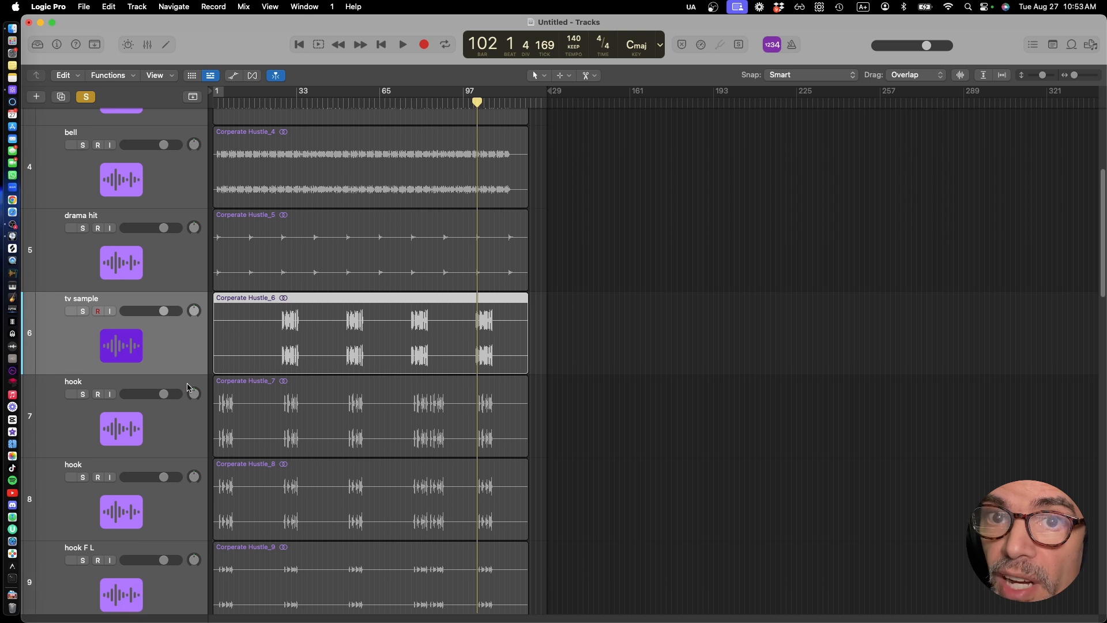
scroll(175, 385, down, 3)
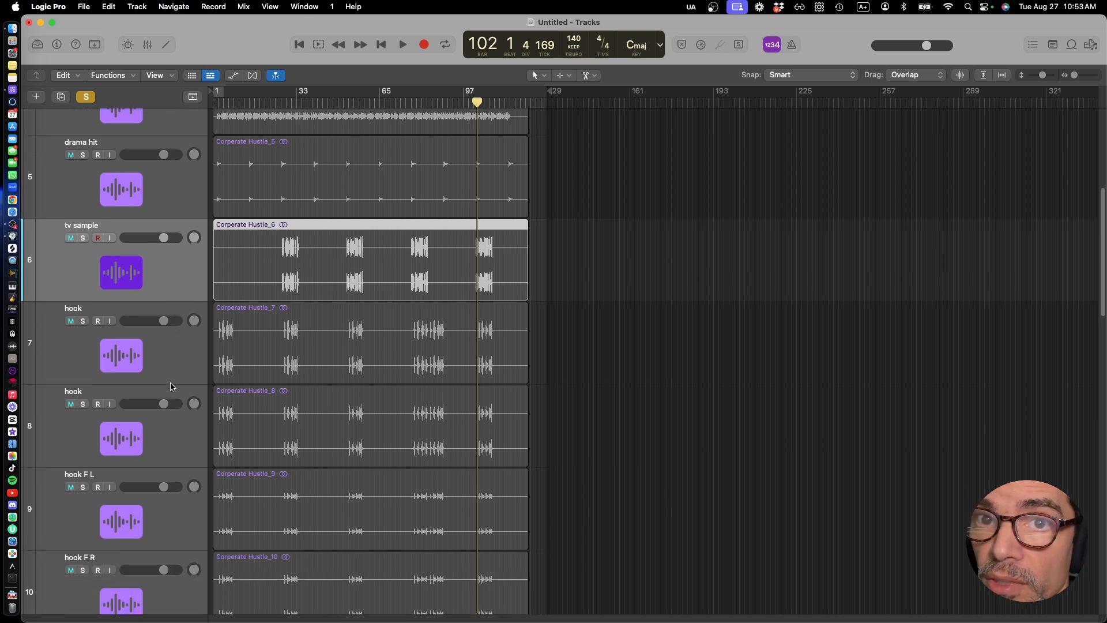
click(173, 360)
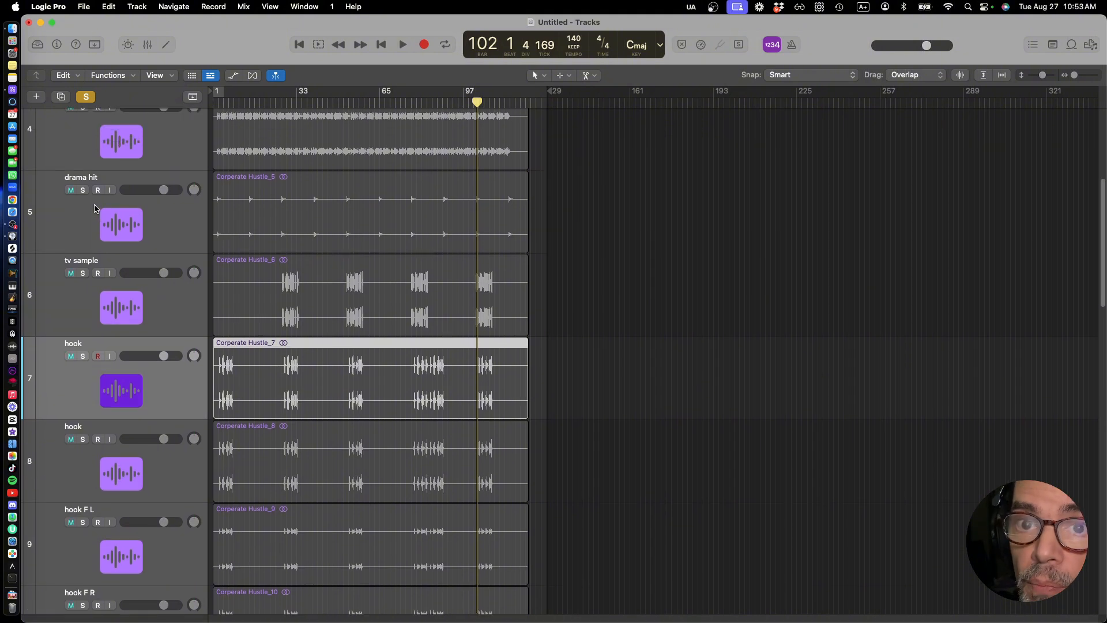
Clear the solo on all tracks
scroll(95, 208, up, 5)
scroll(95, 208, up, 2)
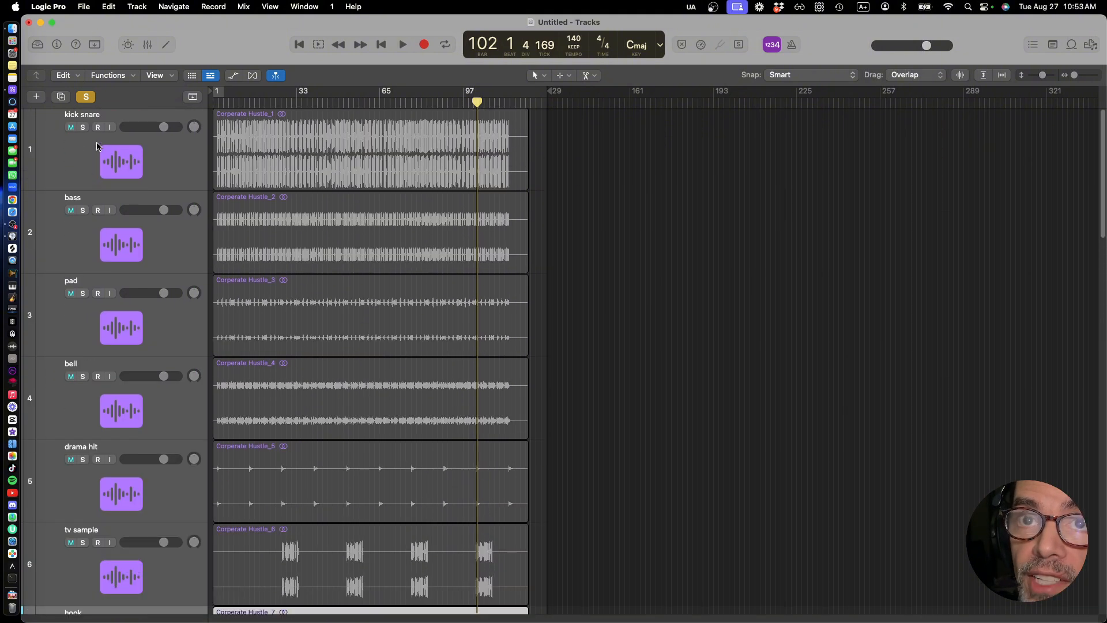
click(86, 97)
Solo the hook on track 7 and play it from bar 3
scroll(141, 225, down, 4)
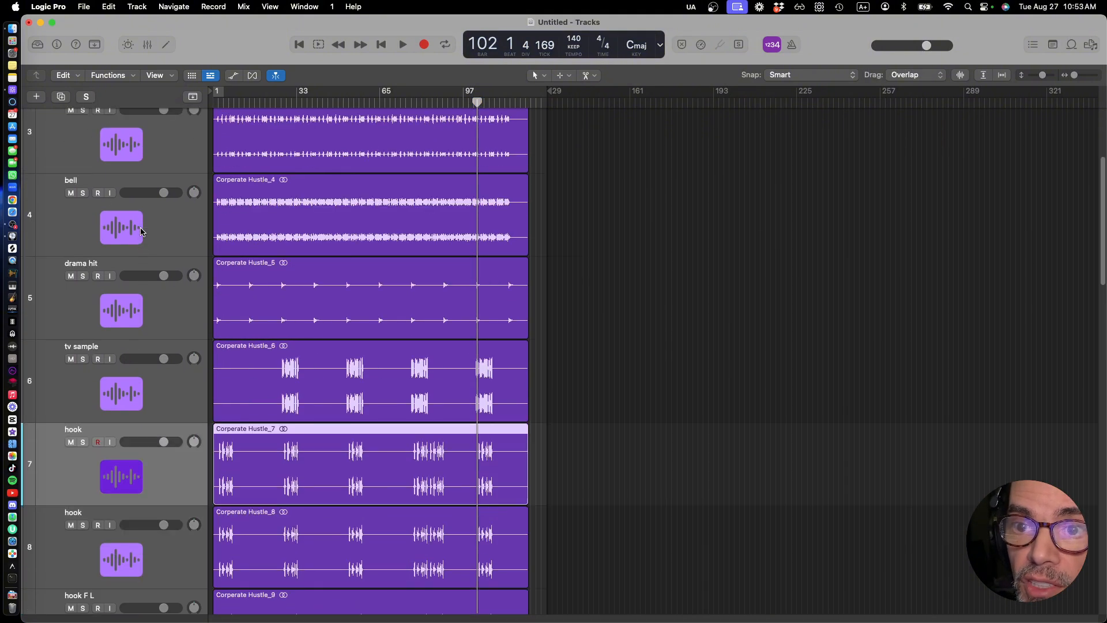
scroll(141, 231, down, 5)
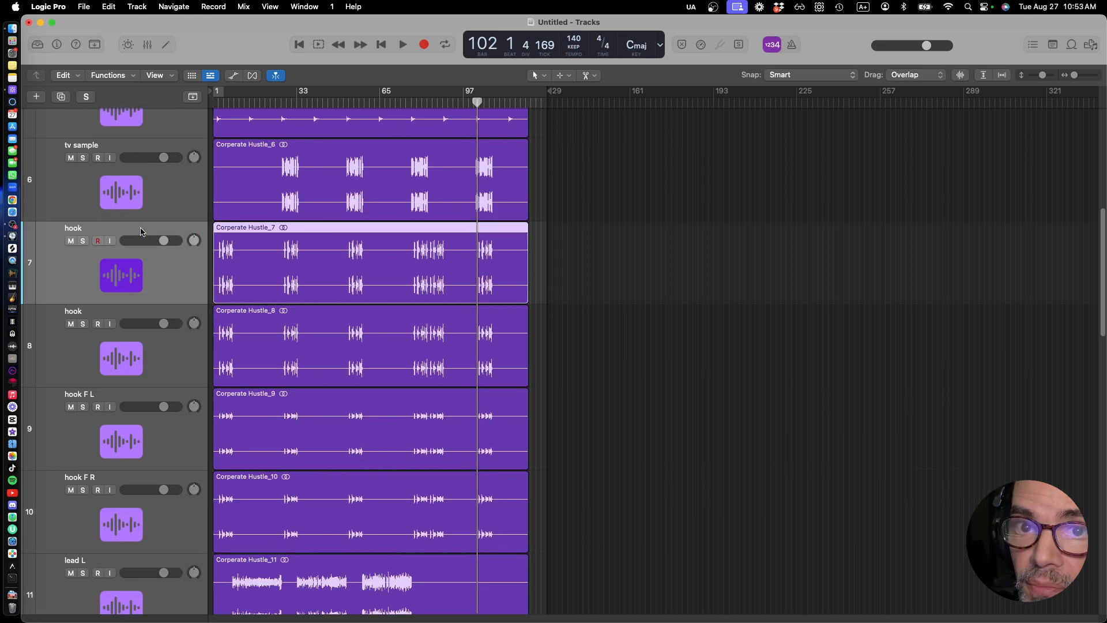
click(83, 241)
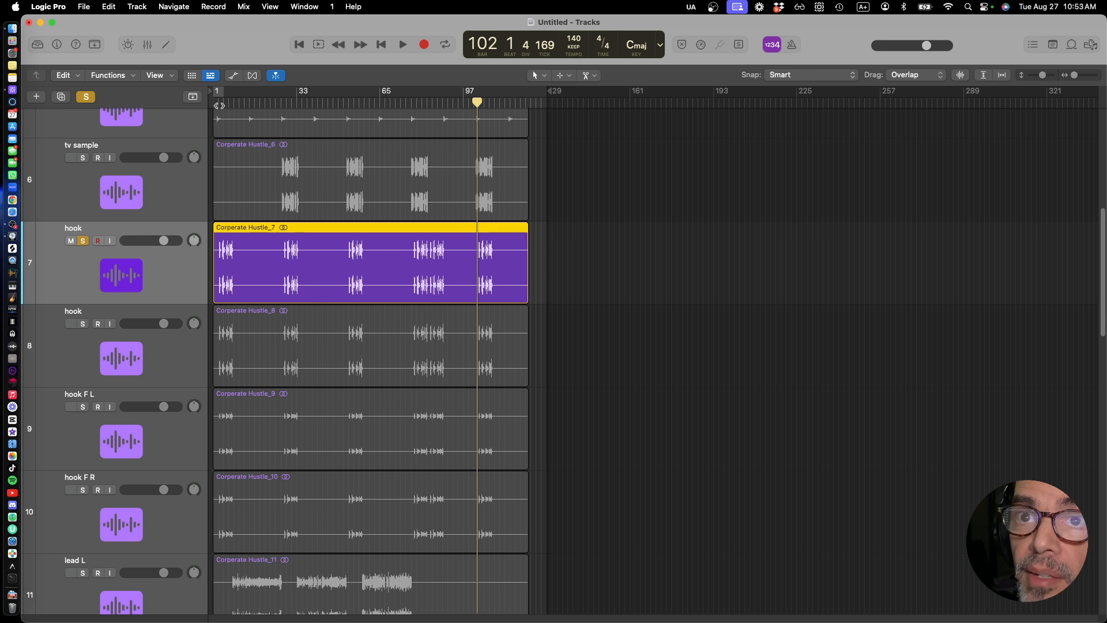
click(219, 104)
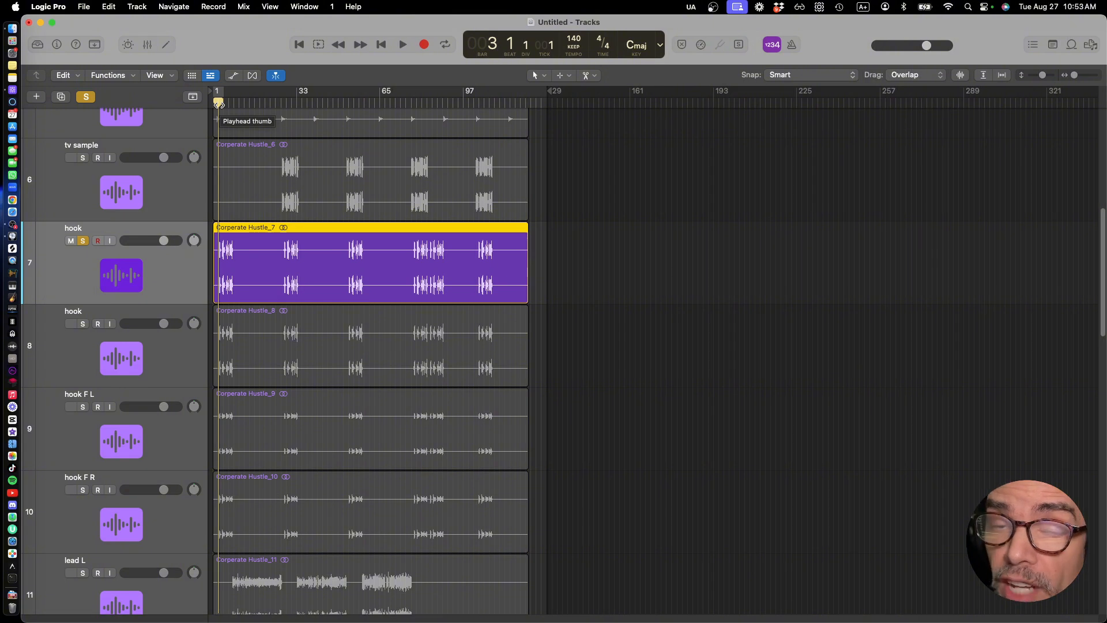
key(space)
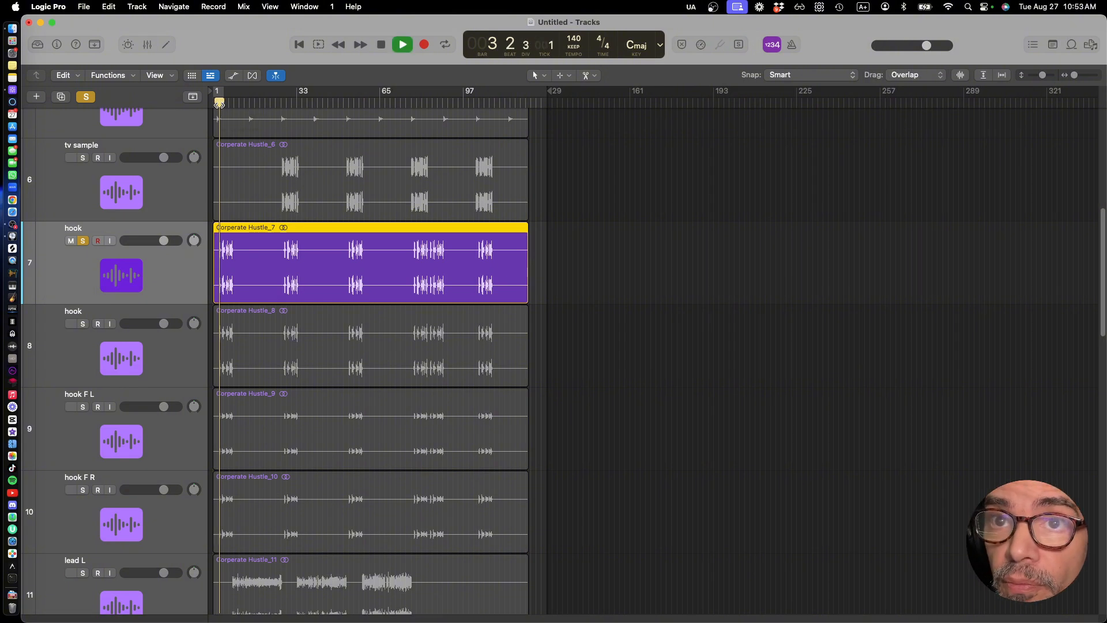
key(space)
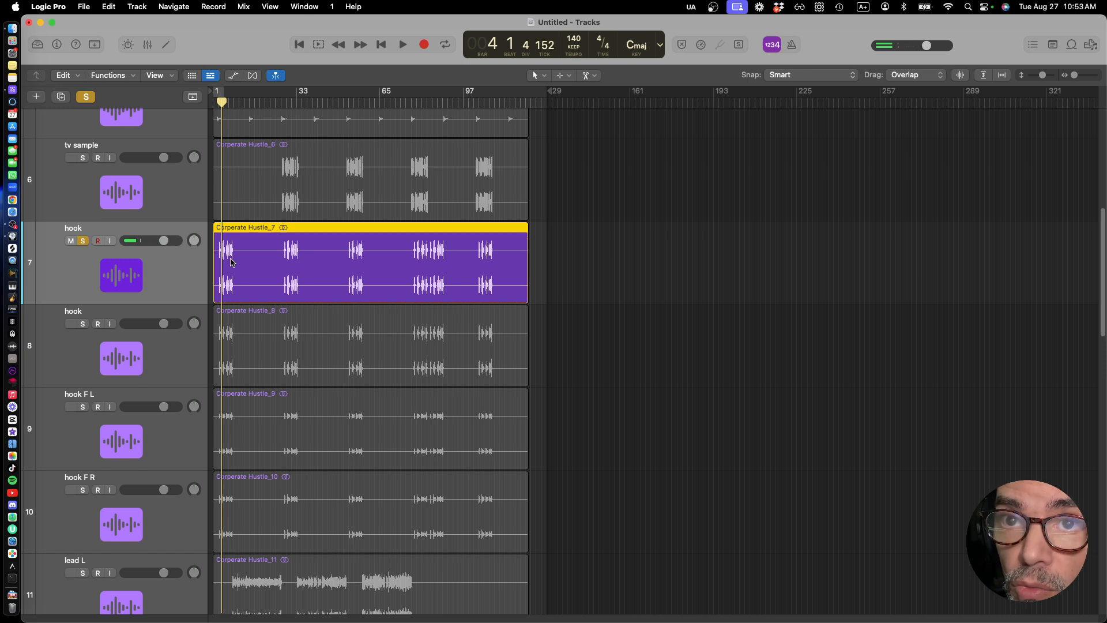
Move the solo to the hook on track 8 and play it from bar 3
click(177, 366)
click(82, 323)
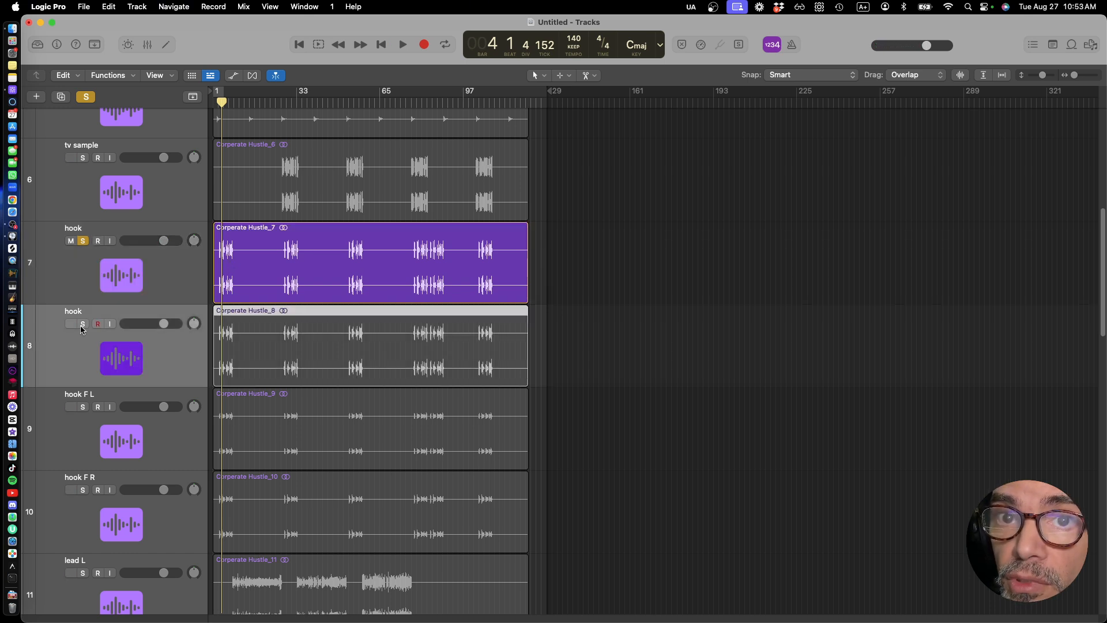
click(83, 241)
key(space)
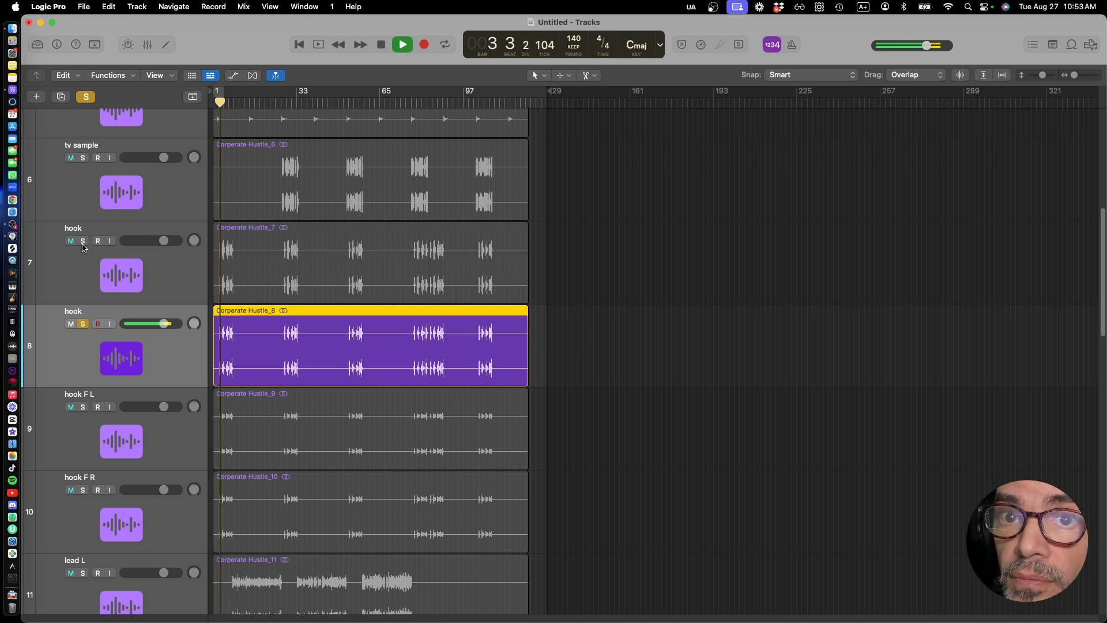
key(space)
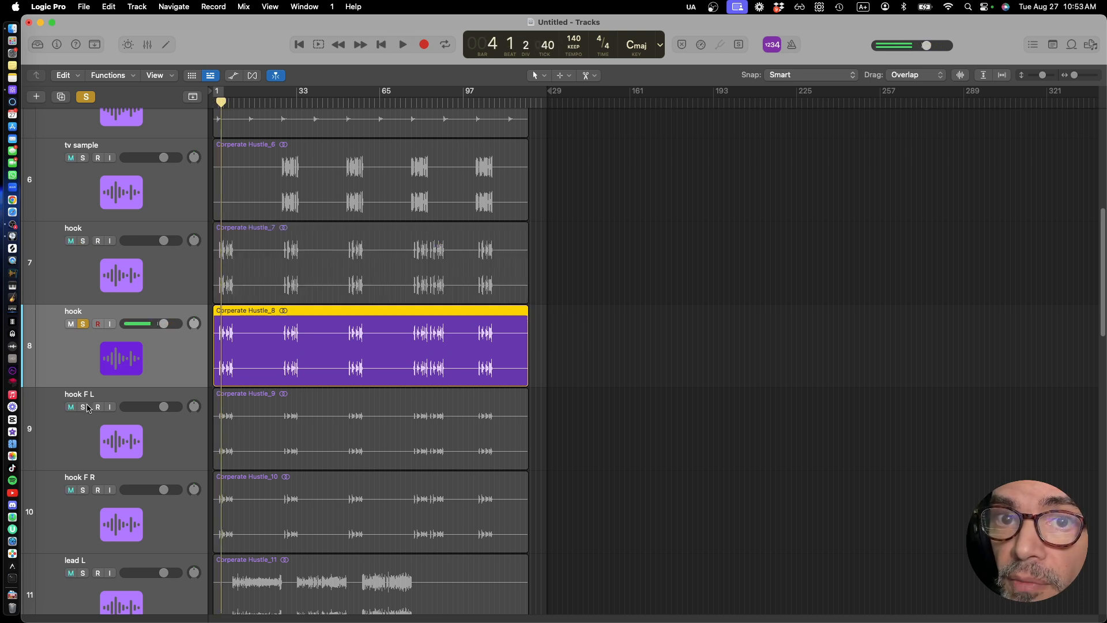
Move the solo from the track 8 hook to hook F L on track 9 and play it
click(85, 407)
click(83, 323)
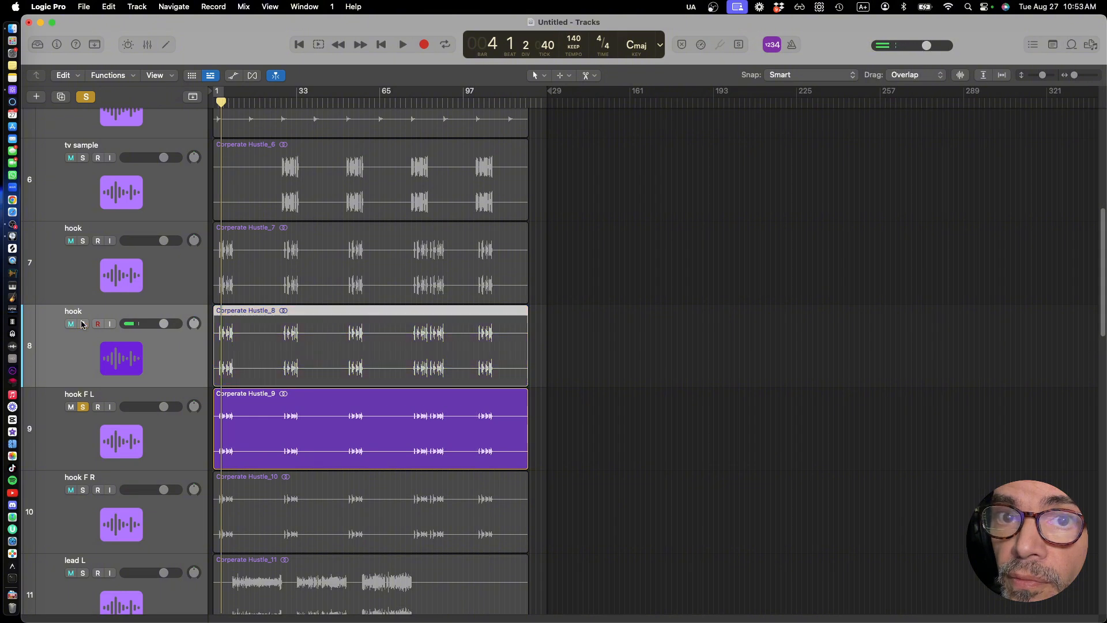
key(space)
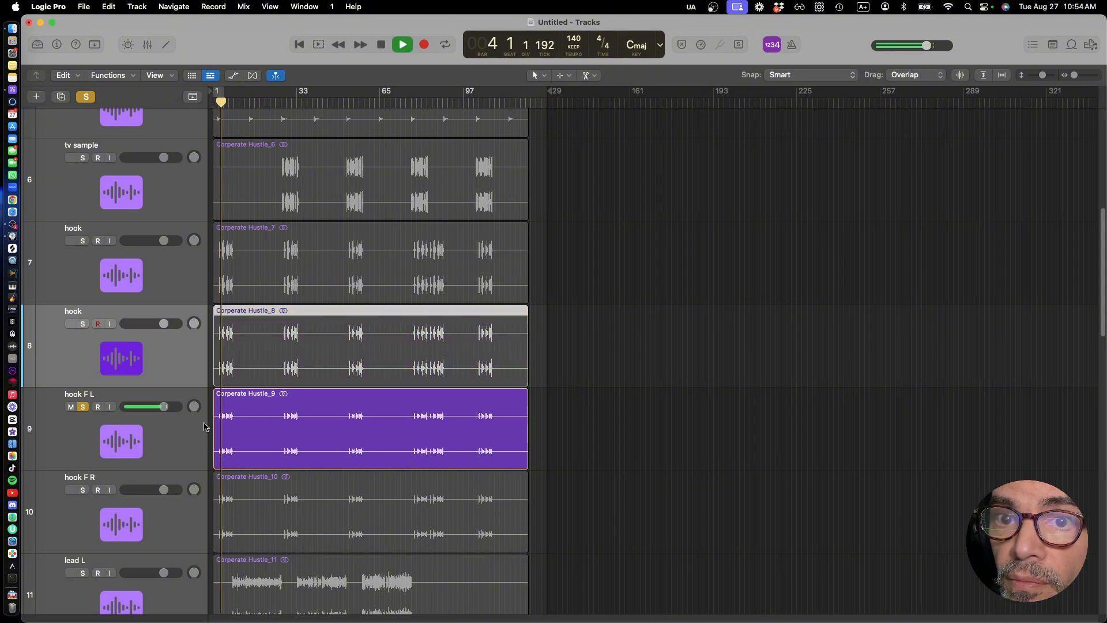
key(space)
Audition hook F R on track 10 in place of hook F L, and clear its solo
scroll(196, 434, down, 4)
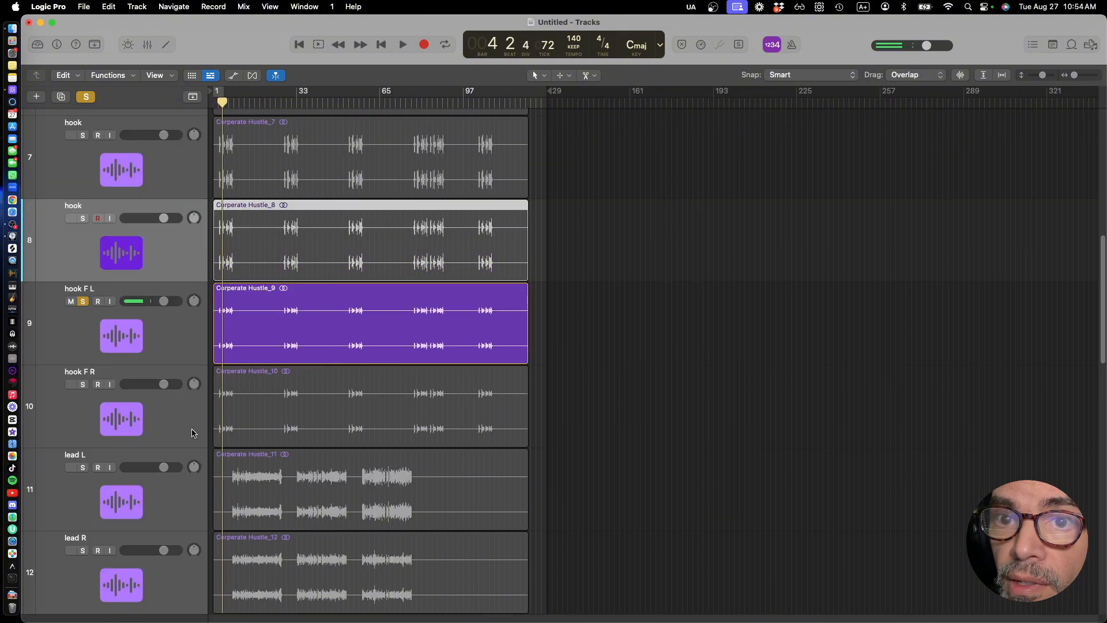
click(82, 384)
click(84, 301)
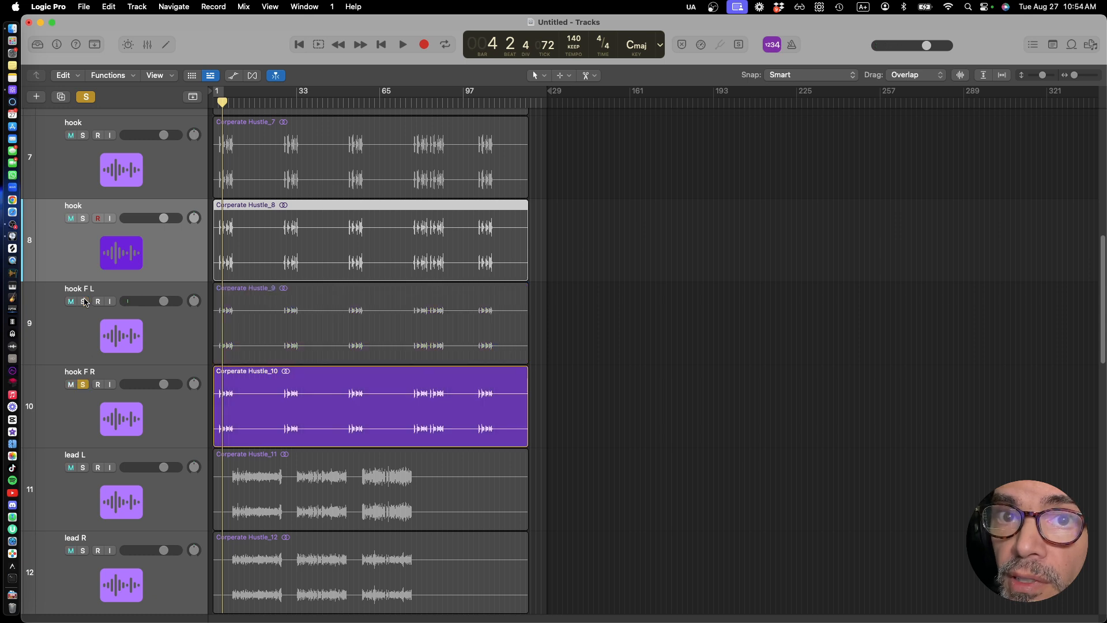
key(space)
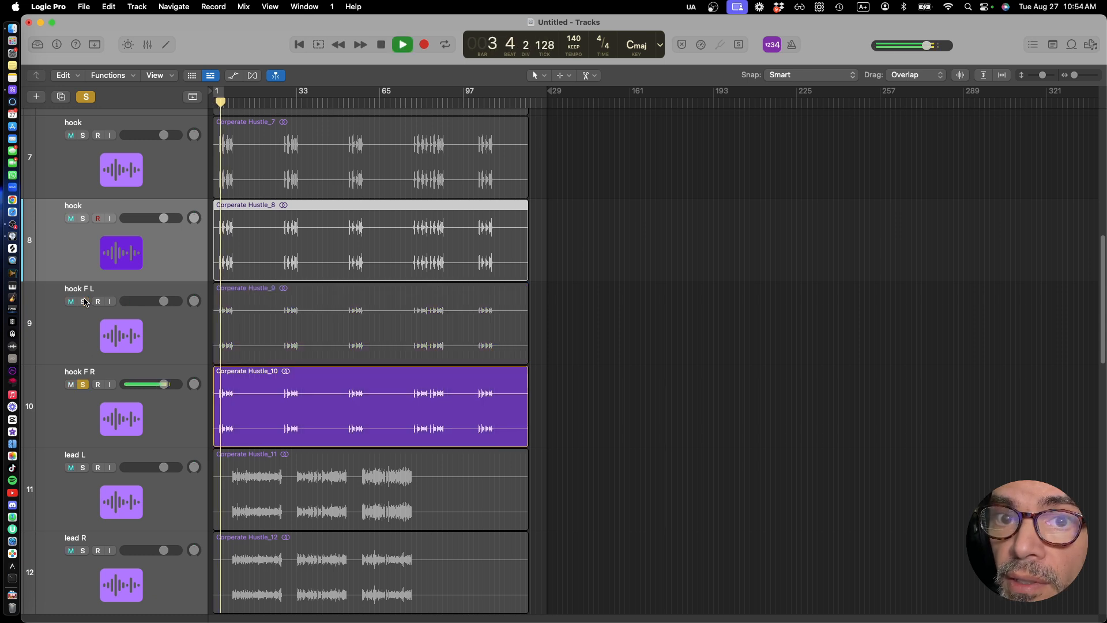
key(space)
click(82, 384)
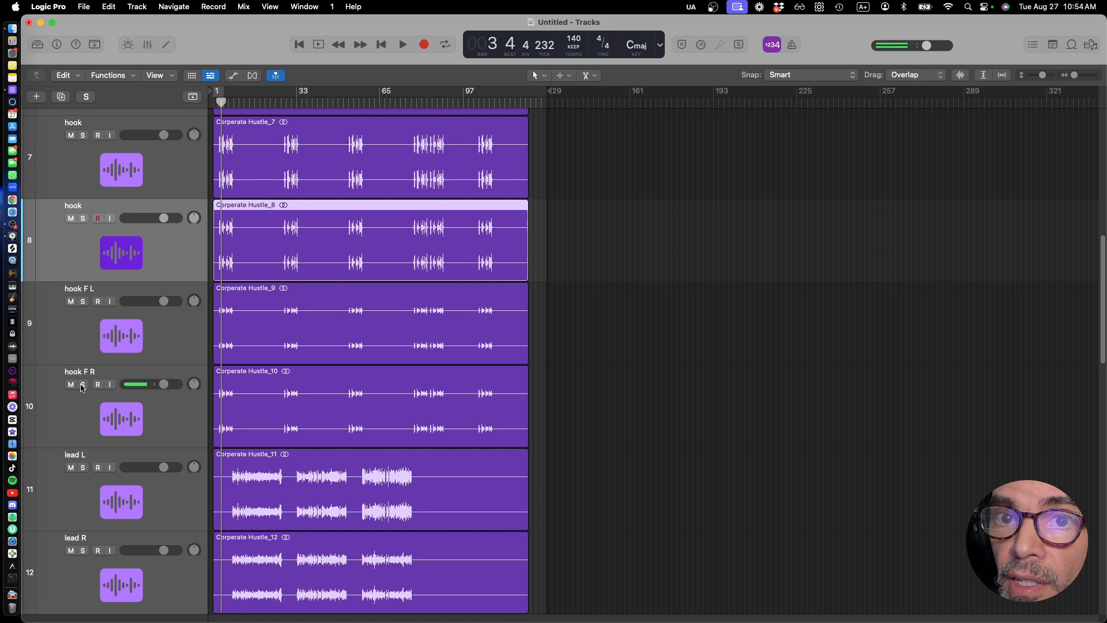
Solo lead L on track 11 and play it from bar 7, where the vocal is about to start
click(83, 467)
key(space)
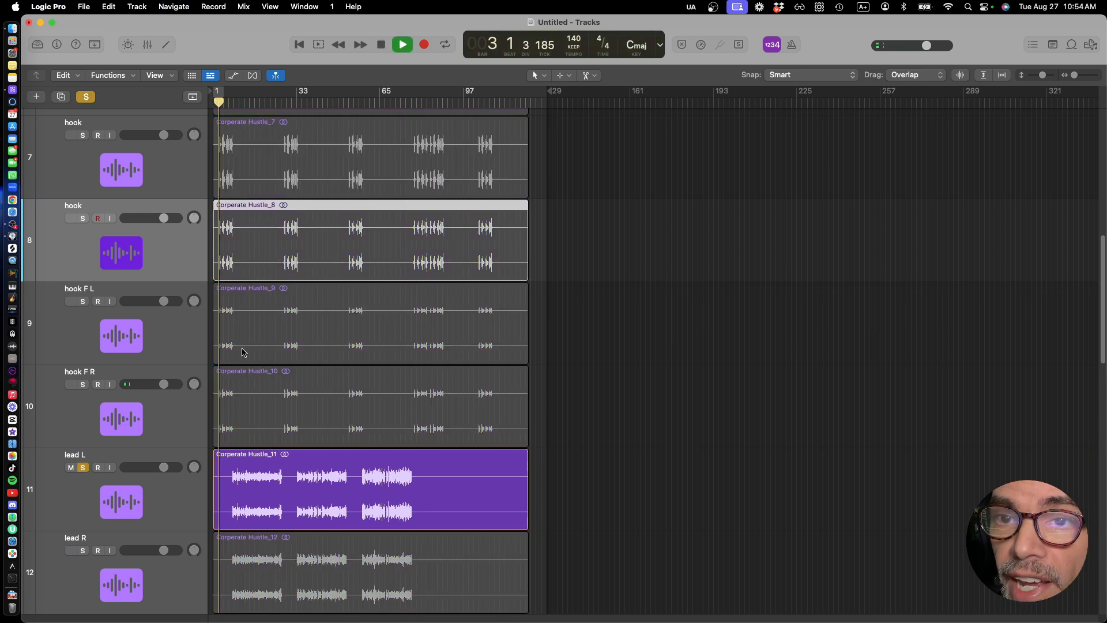
key(space)
drag(240, 104, 229, 103)
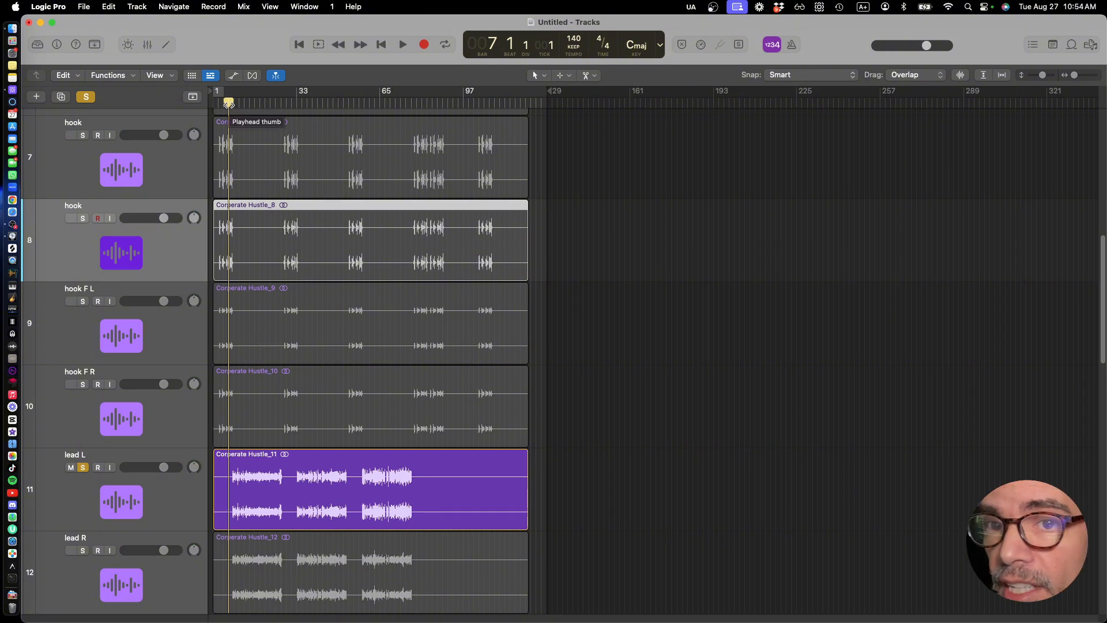
key(space)
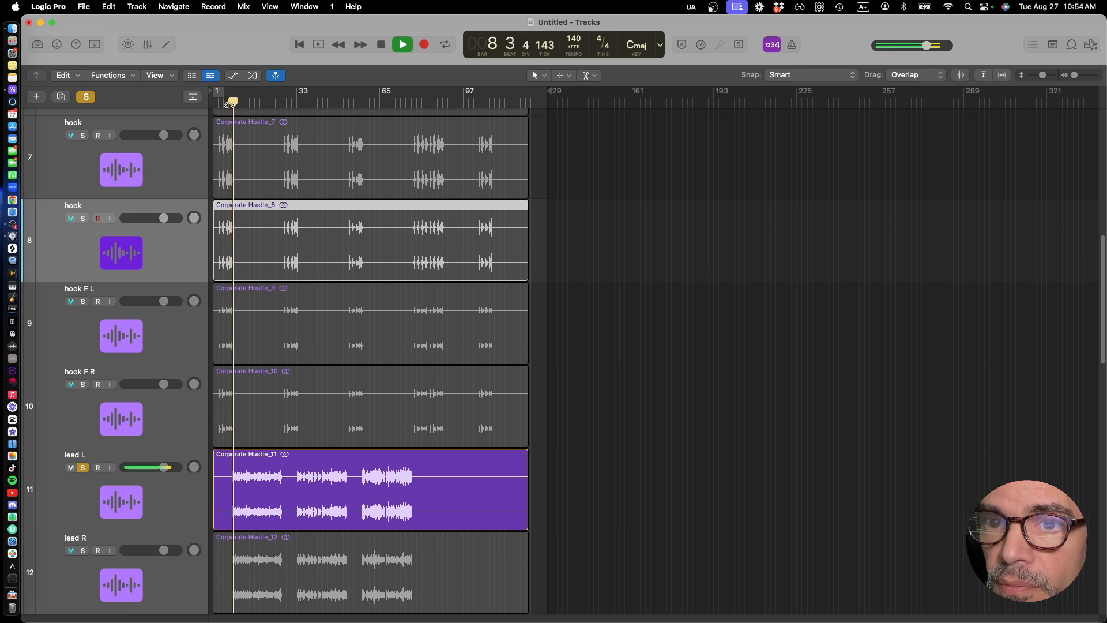
key(space)
Audition lead R on track 12 in solo around bar 8, dismissing the system overload alerts, and clear its solo
scroll(140, 470, down, 5)
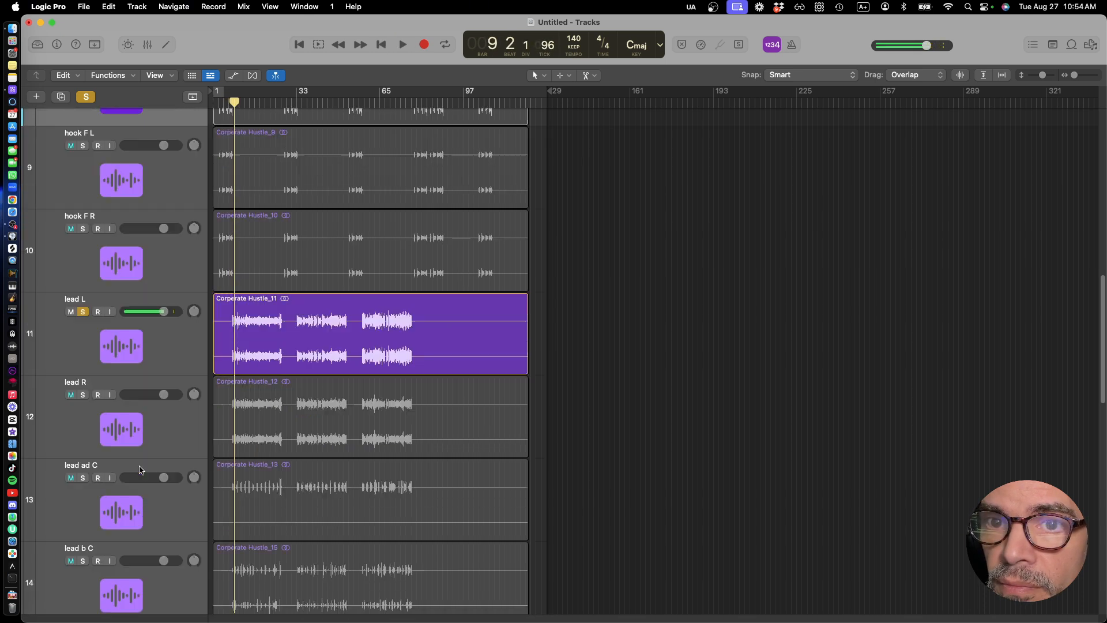
click(82, 395)
click(82, 311)
click(86, 419)
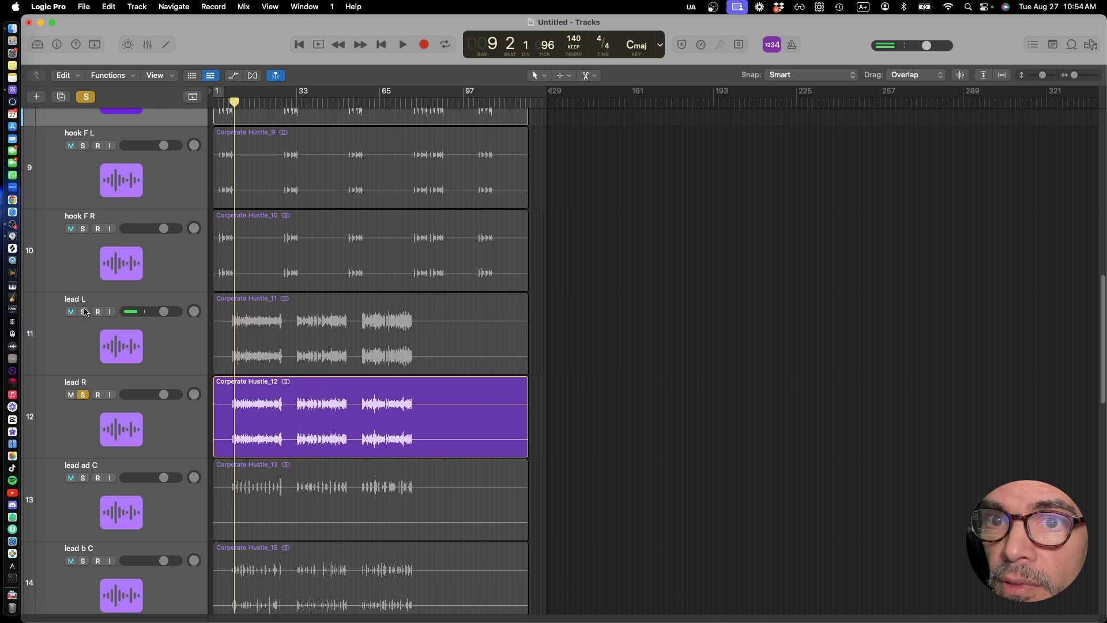
key(space)
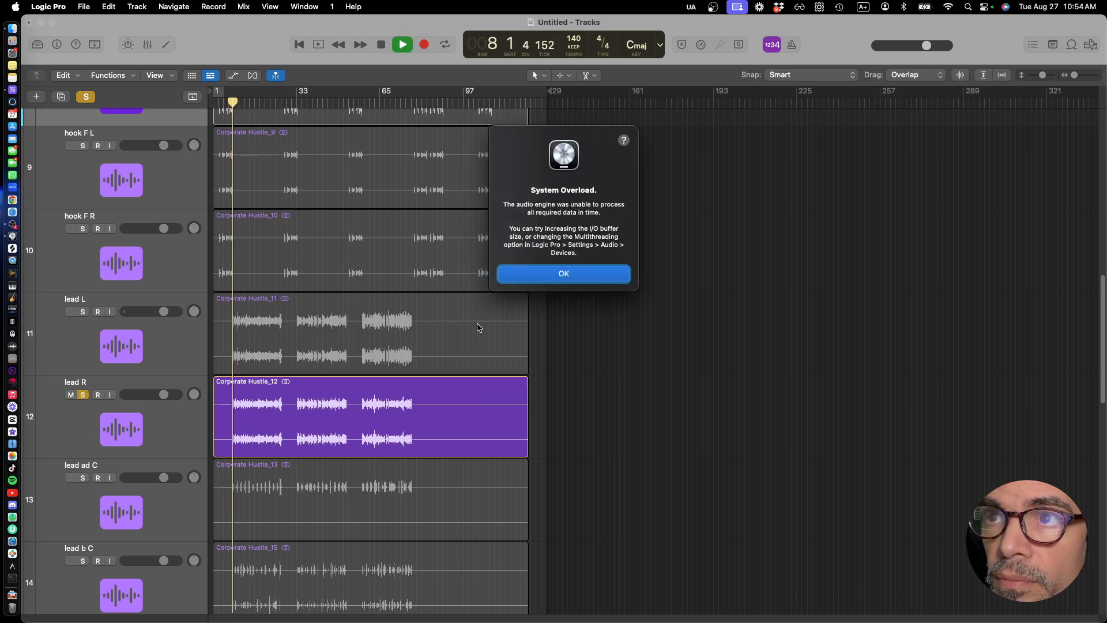
click(546, 271)
key(space)
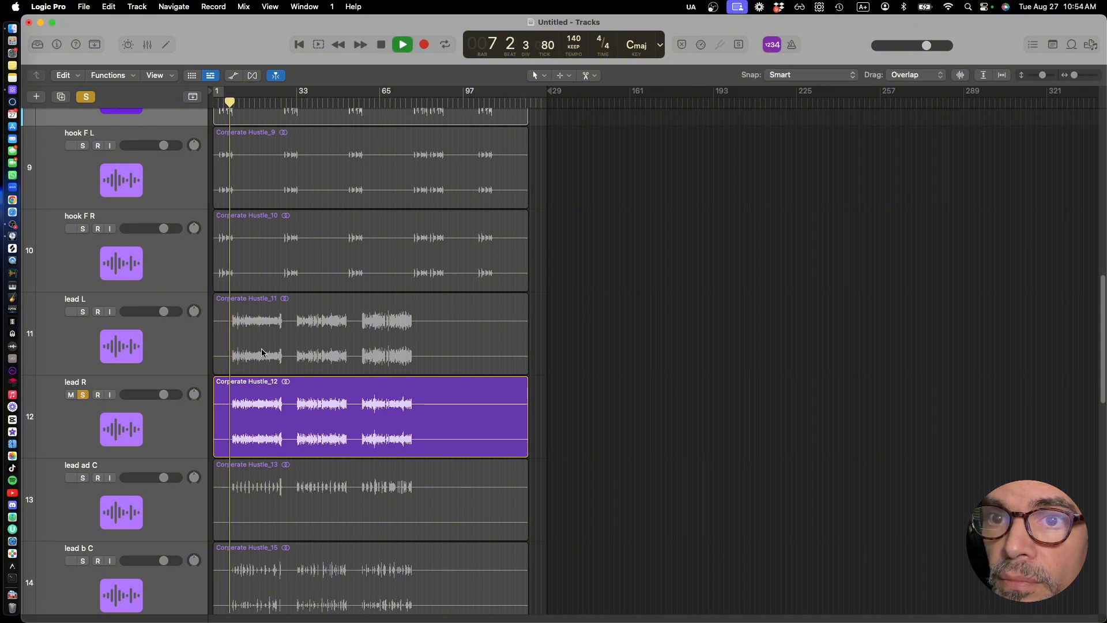
scroll(262, 351, up, 5)
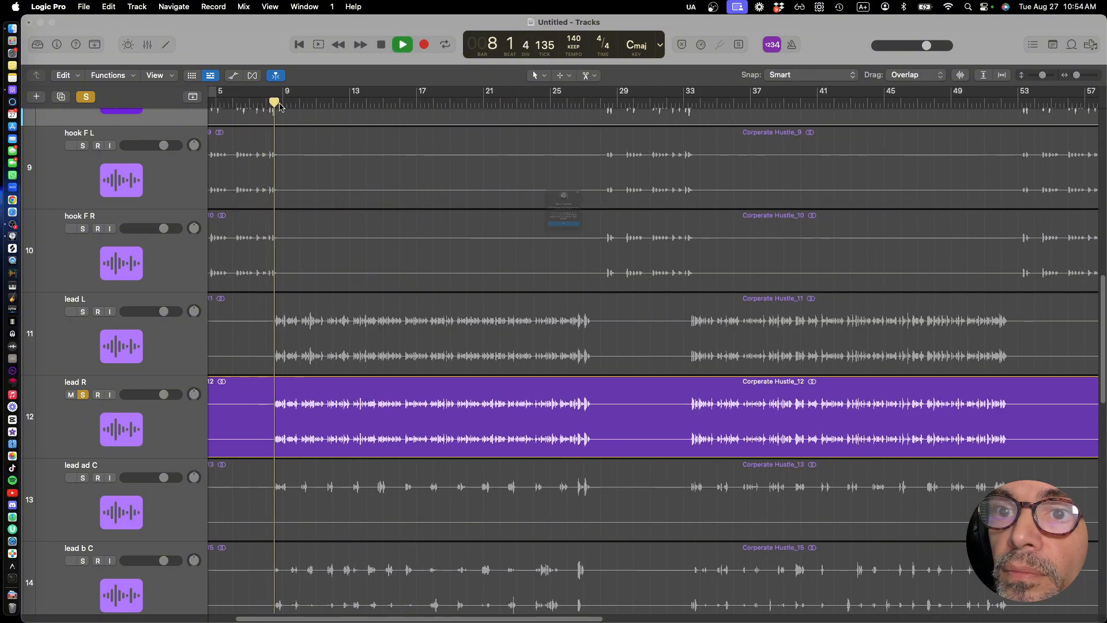
click(519, 272)
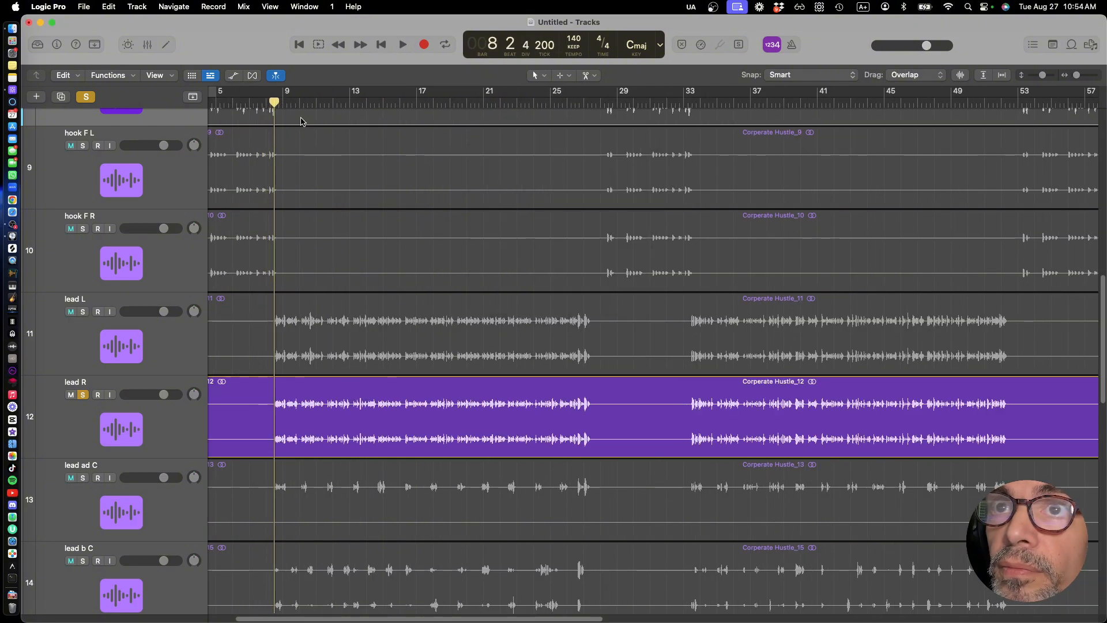
key(space)
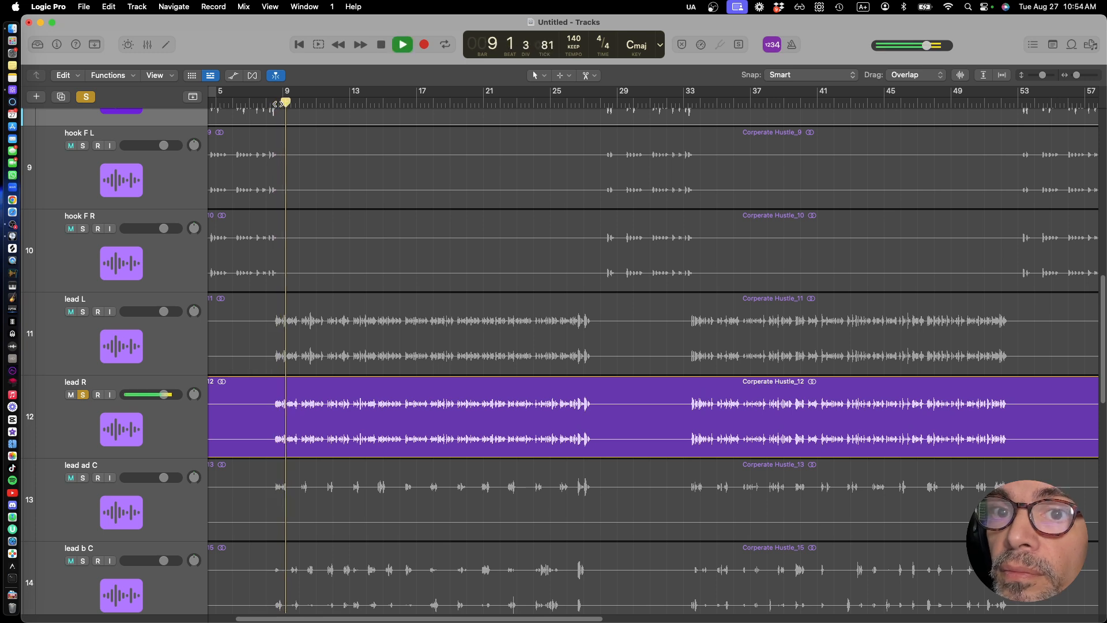
key(space)
click(84, 395)
key(super+a)
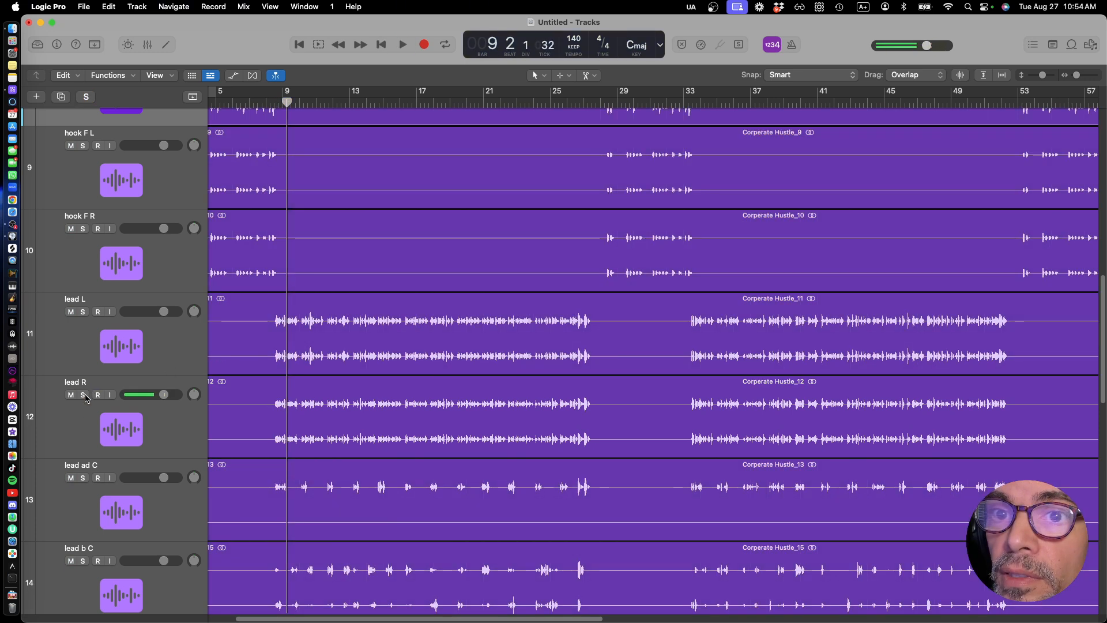
Audition lead ad C on track 13 in solo around bar 9, and clear its solo
click(82, 477)
key(space)
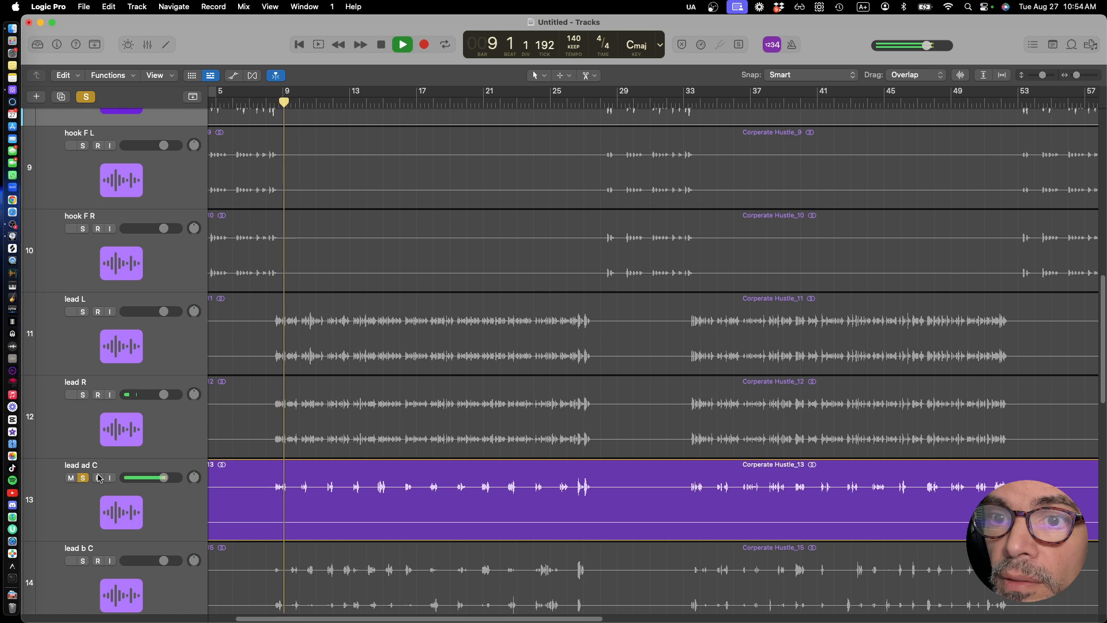
key(space)
click(82, 477)
key(super+a)
Audition lead b C on track 14 in solo, dismiss the overload alert and clear the solo
scroll(82, 478, down, 3)
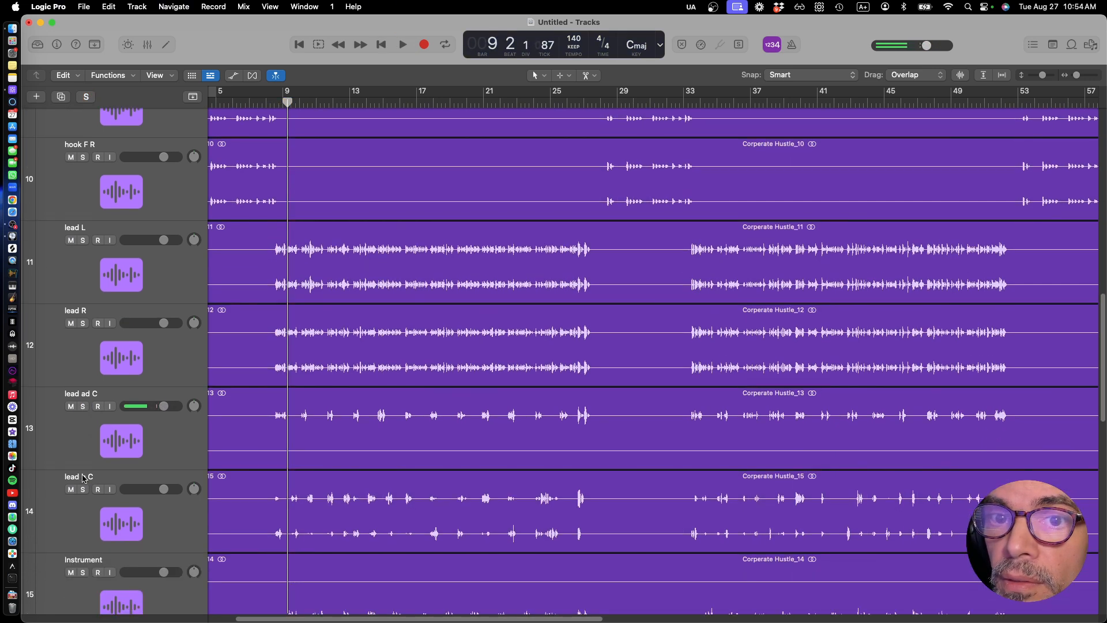
click(83, 481)
key(space)
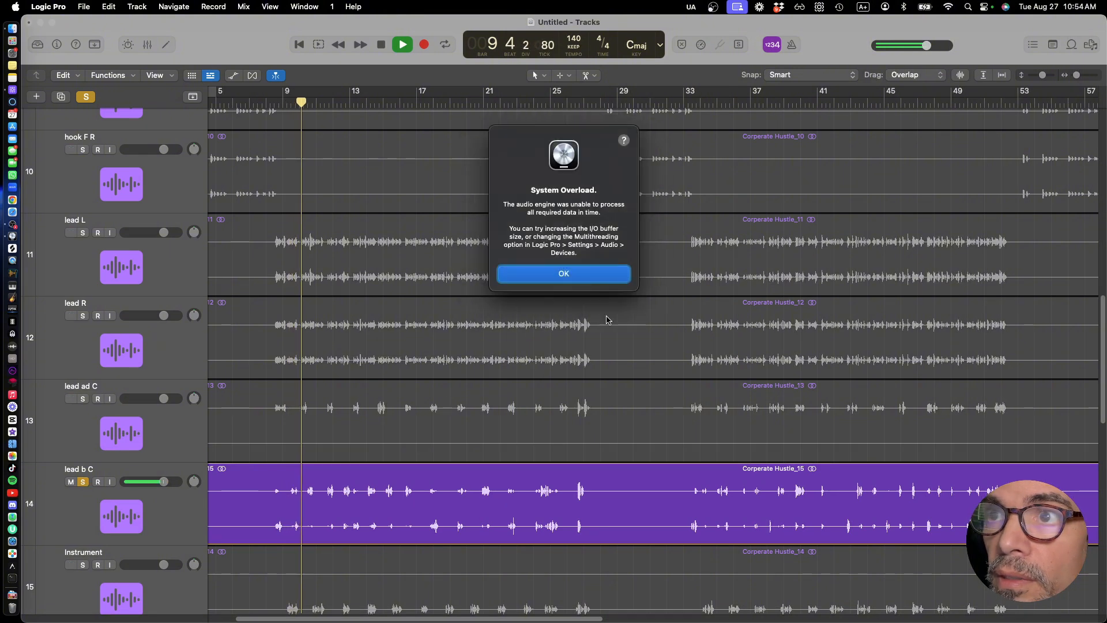
click(608, 275)
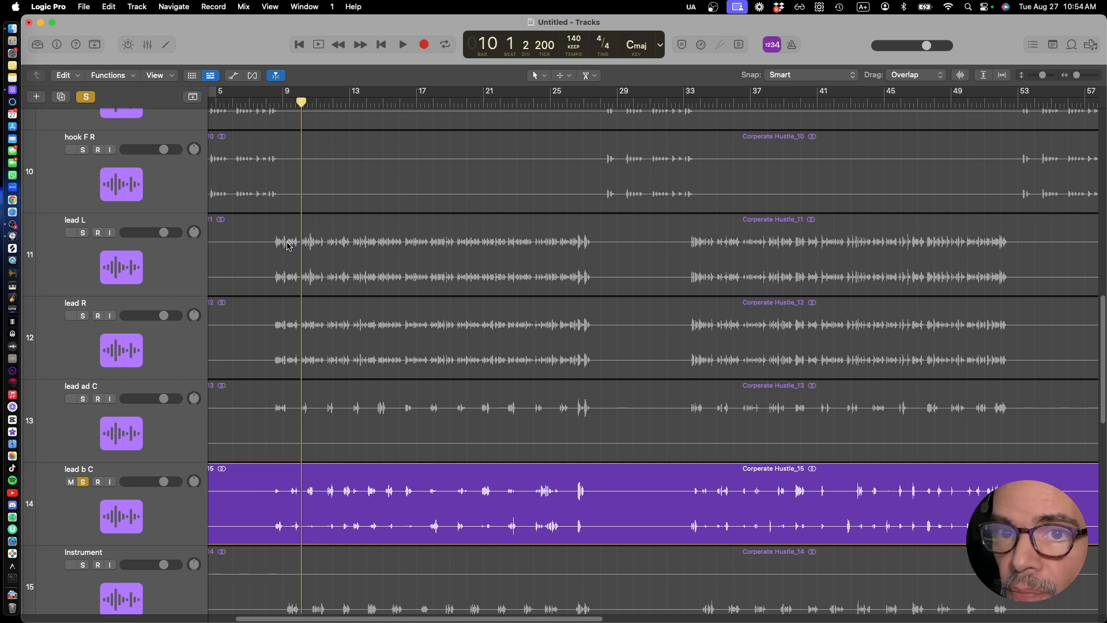
click(84, 482)
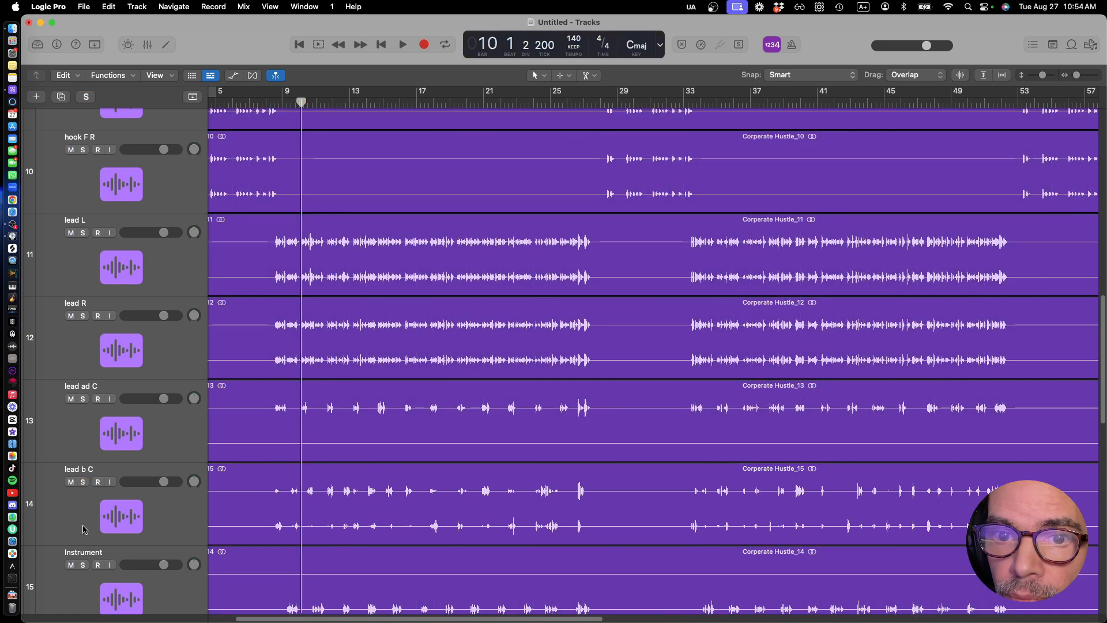
Go through lead b C and the unnamed Instrument track 15, reviewing the tracks below them down to the outros
click(175, 509)
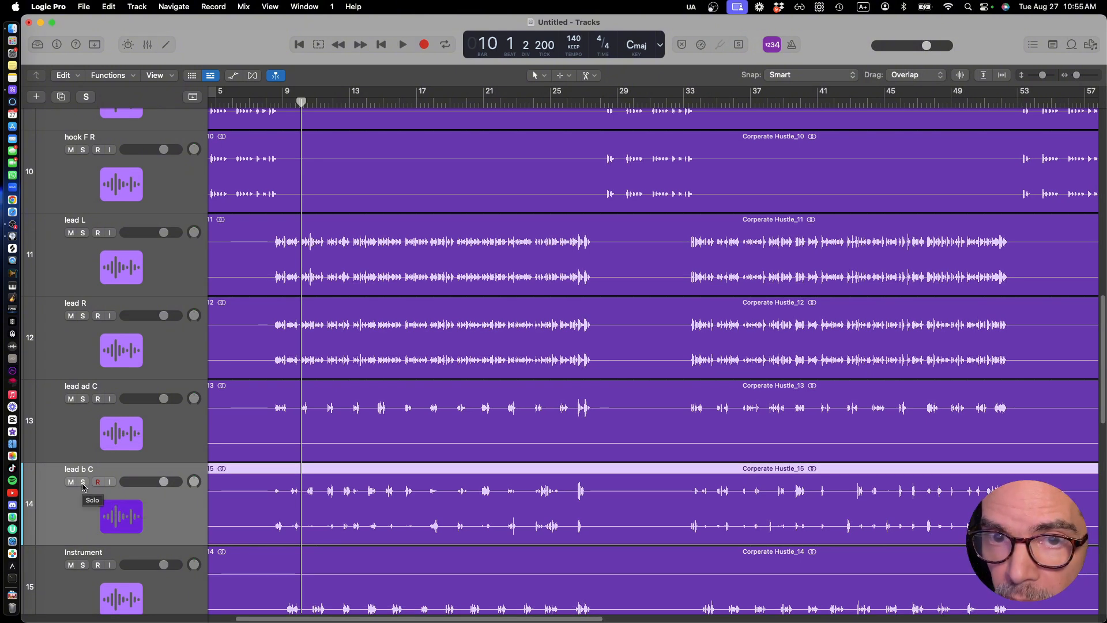
scroll(86, 487, down, 5)
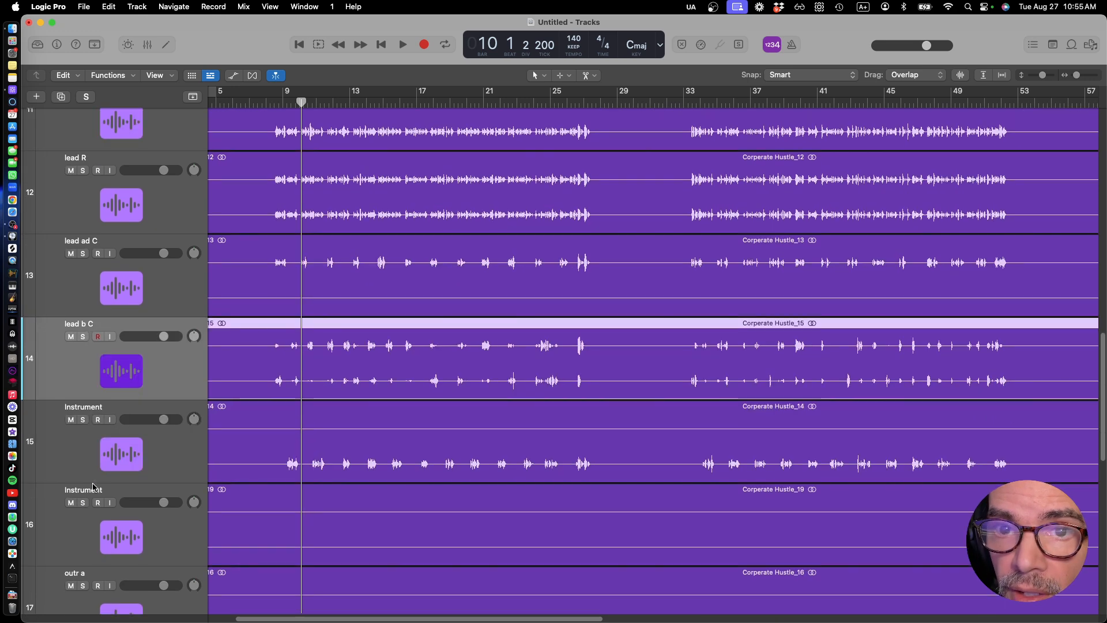
click(170, 442)
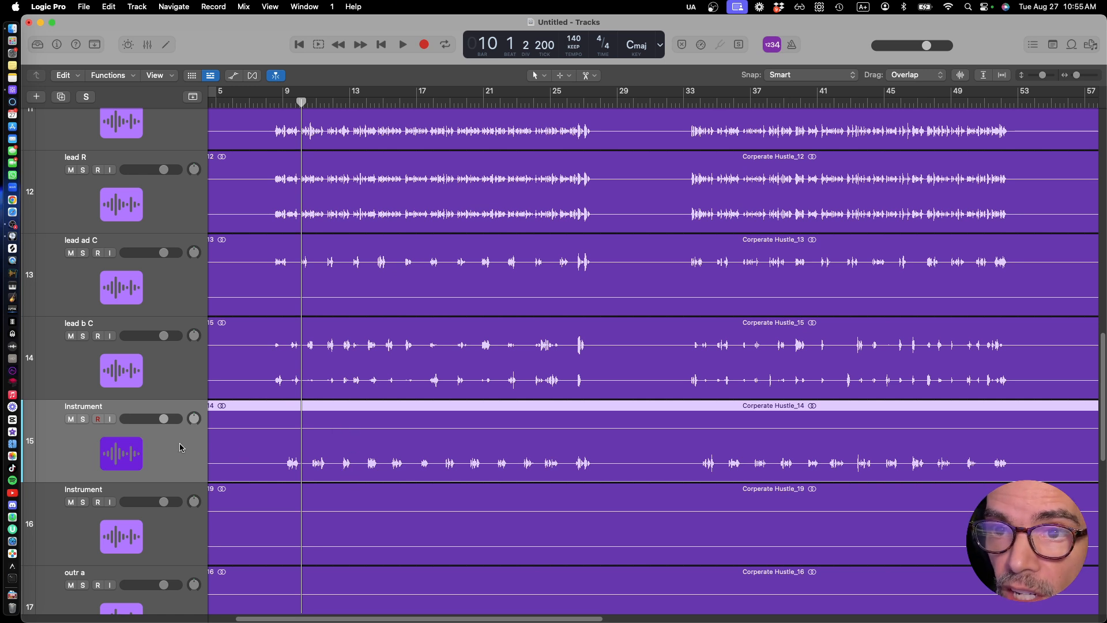
scroll(181, 446, down, 5)
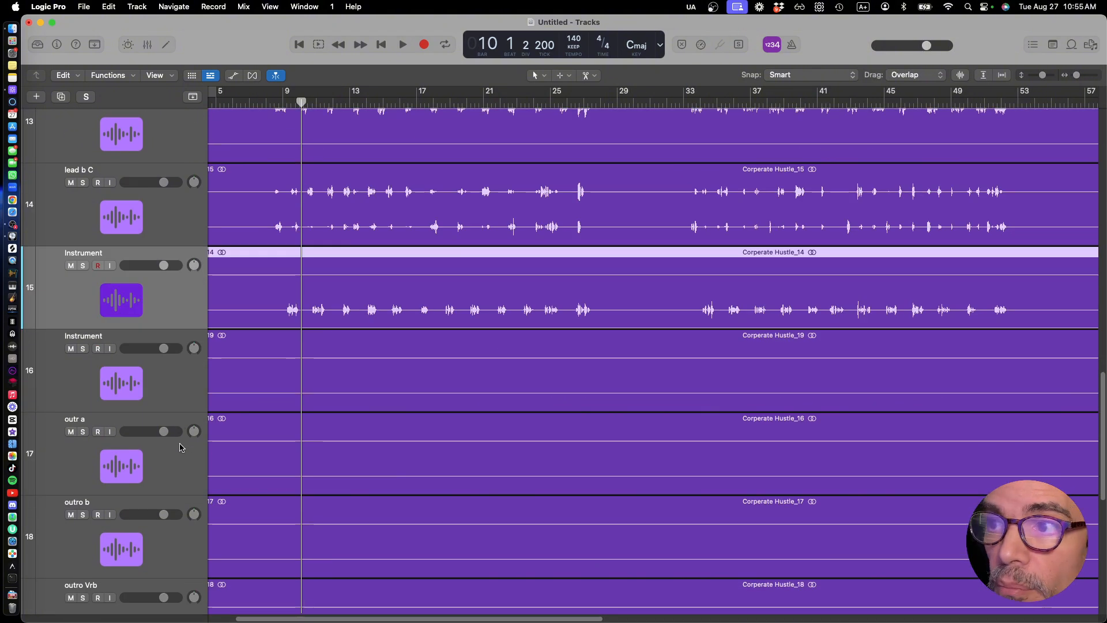
Shrink the height of all tracks until the whole list from kick snare to IN SPLICE fits the view
scroll(180, 447, down, 5)
key(super+Up)
key(super+Up)
key(super+Up)
key(super+Up)
key(super+Up)
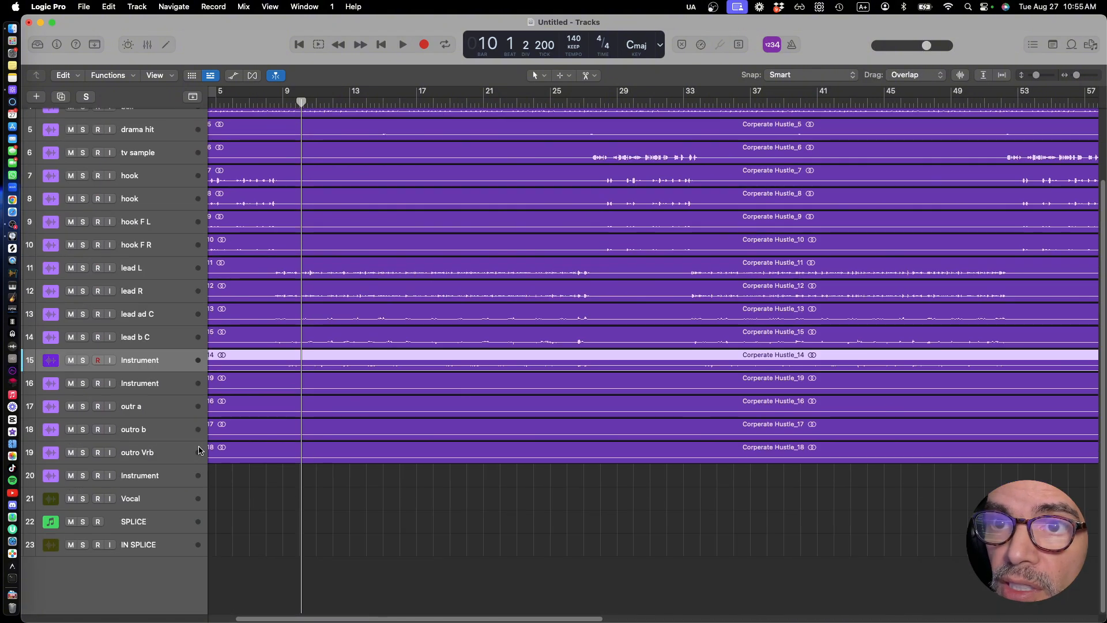
key(super+Up)
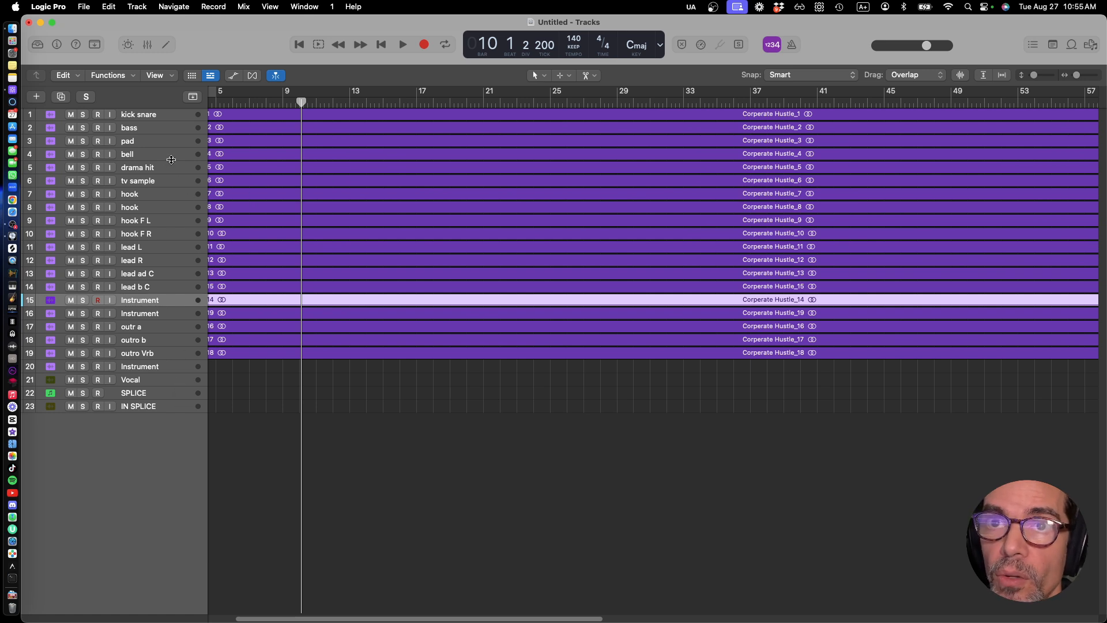
Name the regions on the kick snare and bass tracks after their tracks
scroll(227, 201, left, 3)
click(154, 119)
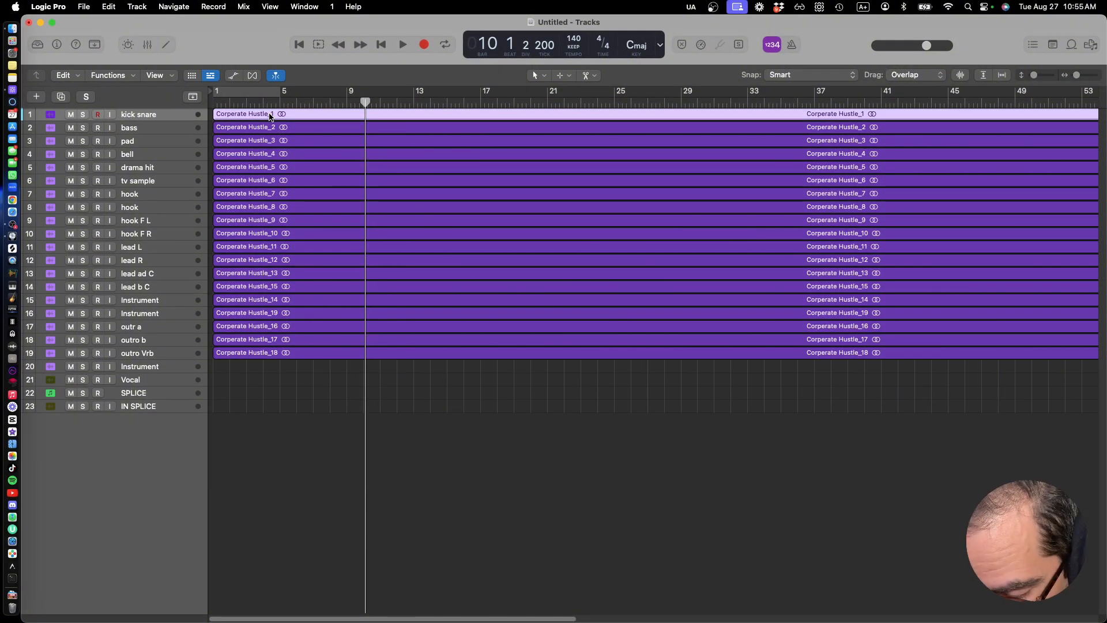
key(alt+shift+n)
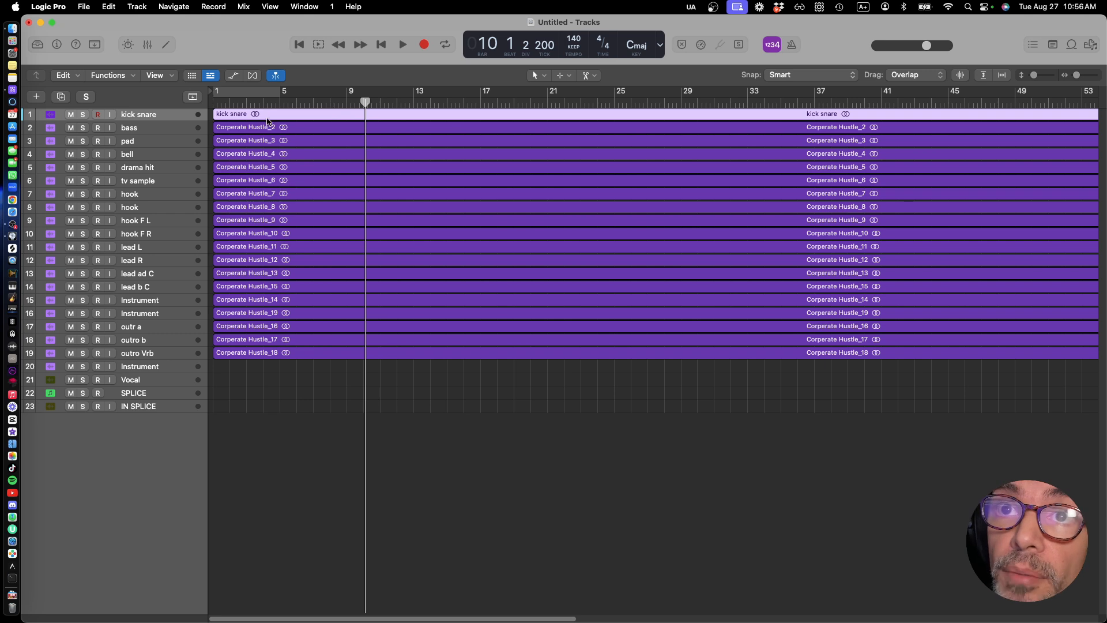
click(340, 125)
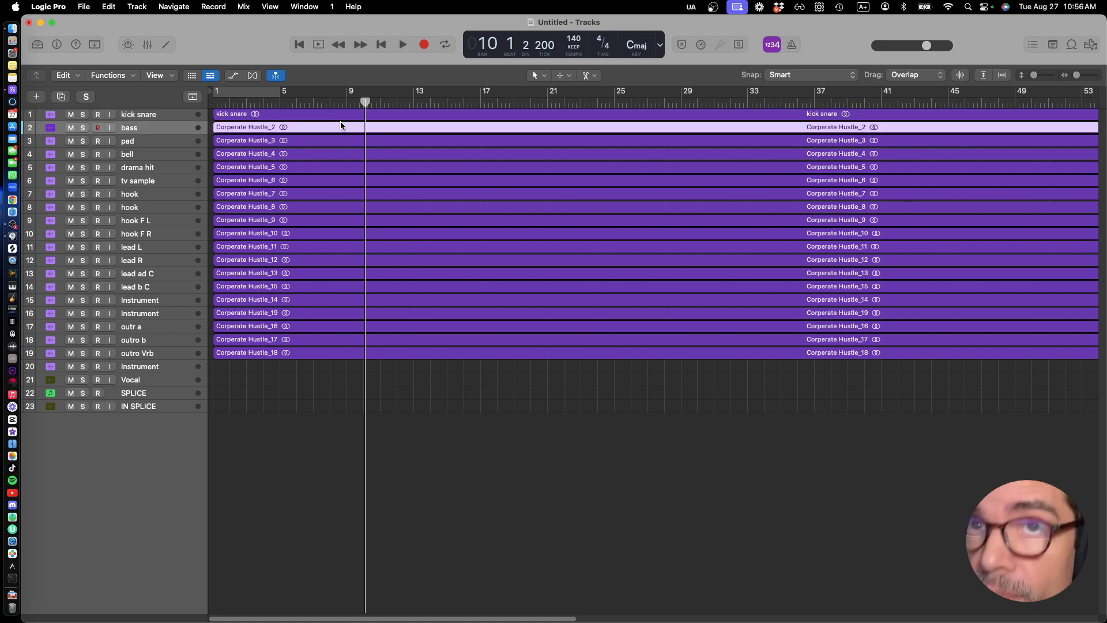
key(alt+shift+n)
Name the regions on the pad, bell, drama hit and tv sample tracks after their tracks
key(Down)
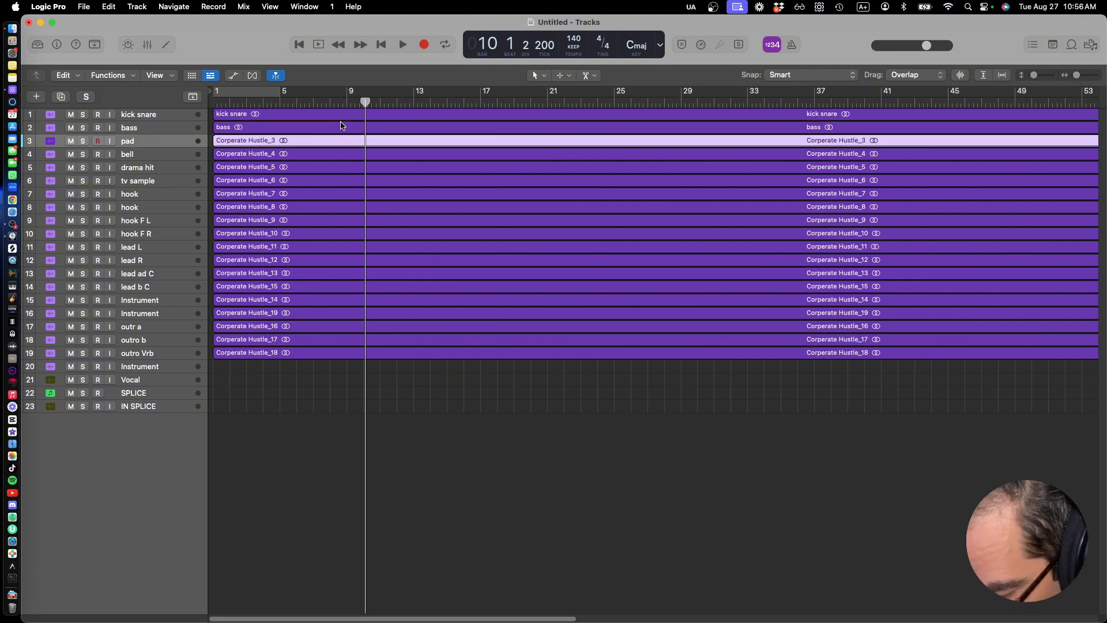
key(alt+shift+n)
key(Down)
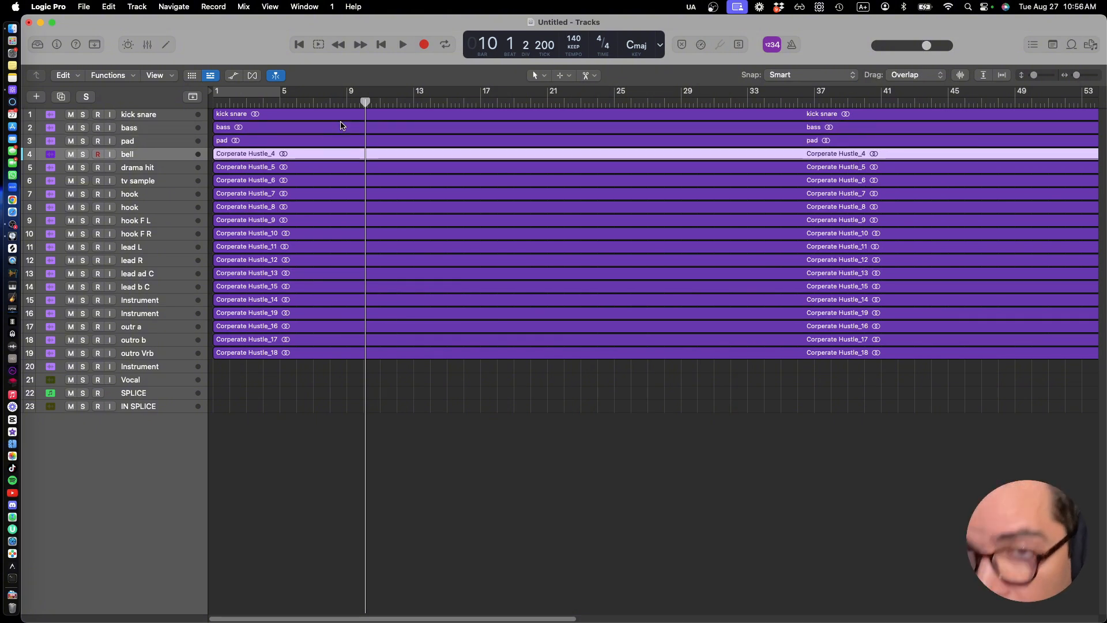
key(alt+shift+n)
key(Down)
key(alt+shift+n)
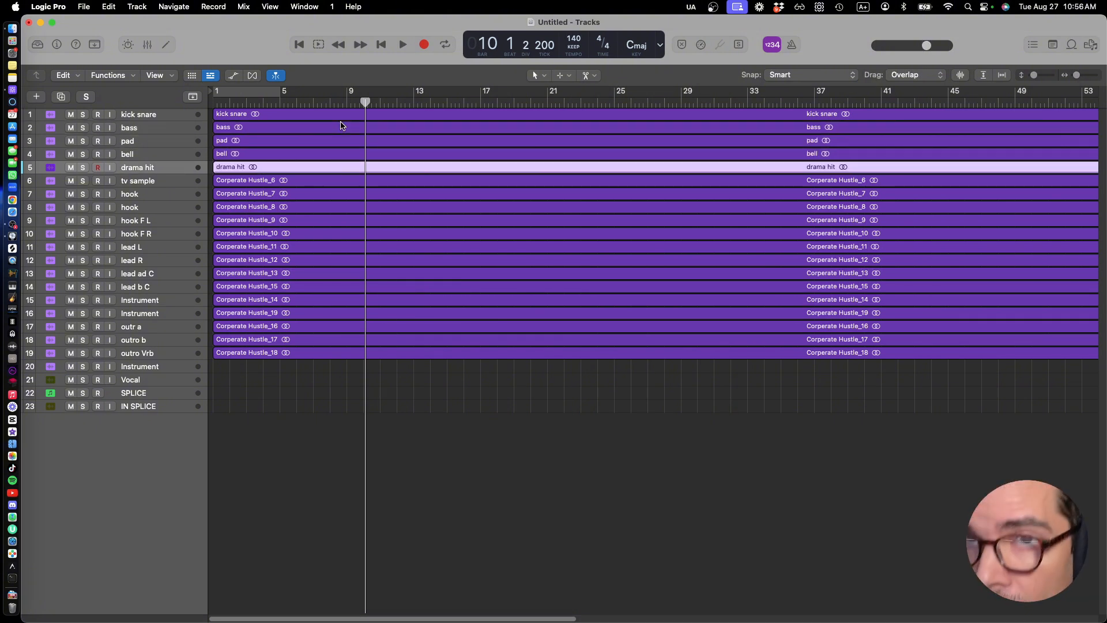
key(Down)
key(alt+shift+n)
Name the regions on both hook tracks, hook F L and hook F R after their tracks
key(Down)
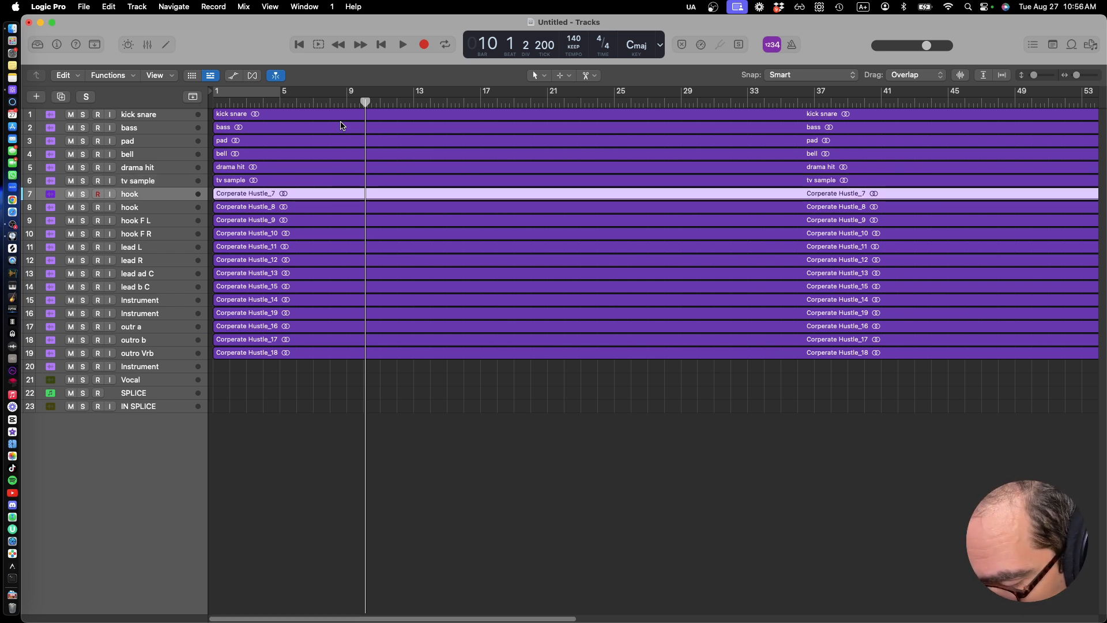
key(alt+shift+n)
key(Down)
key(alt+shift+n)
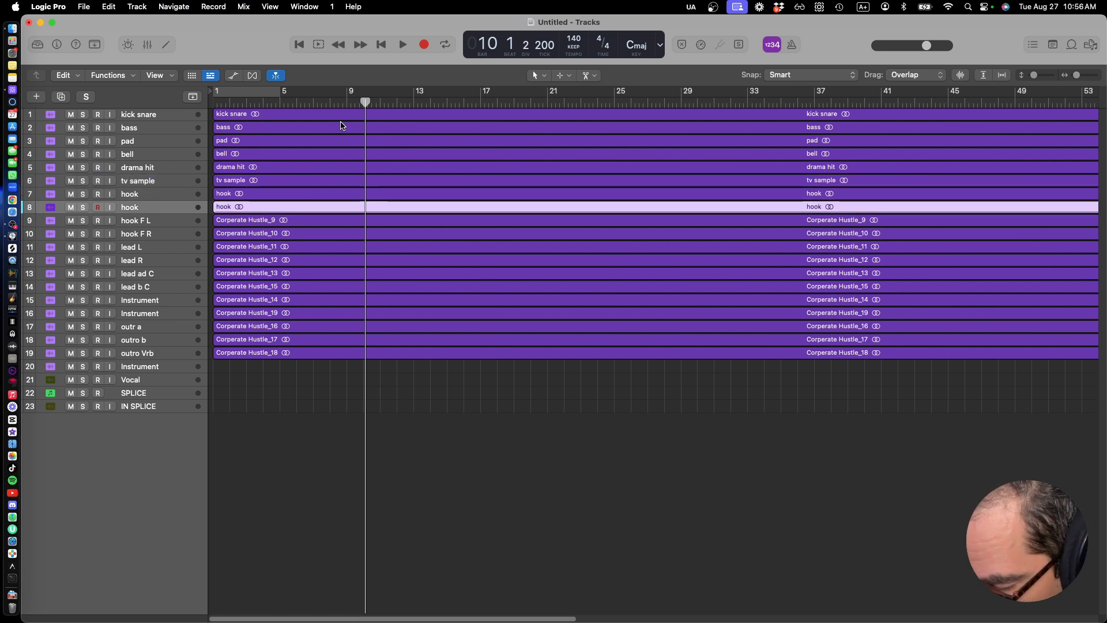
key(Down)
key(alt+shift+n)
key(Down)
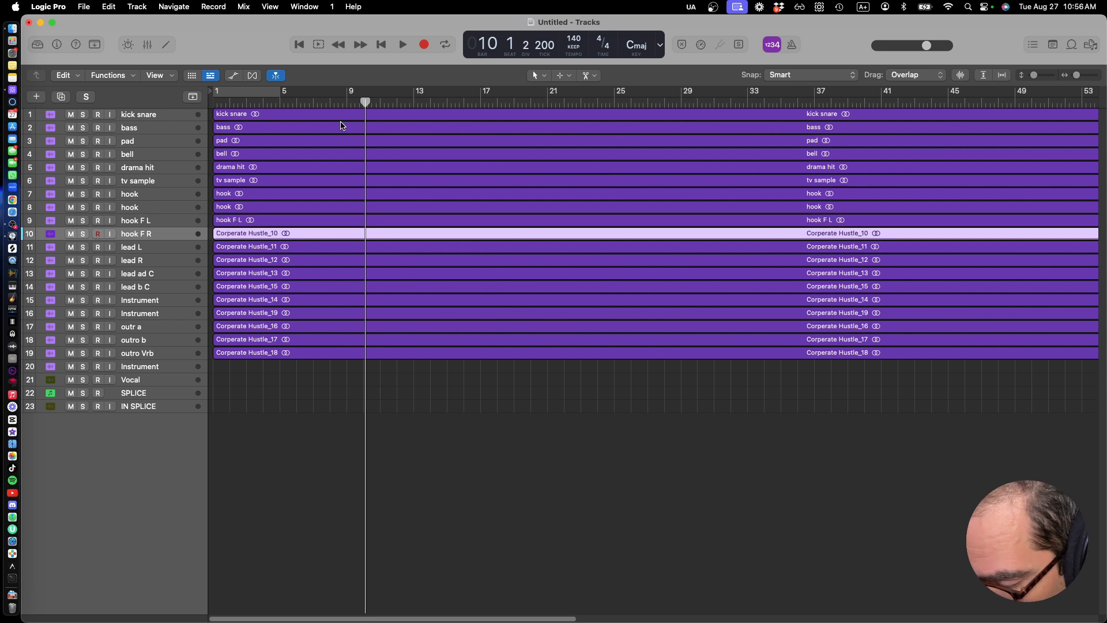
key(alt+shift+n)
Name the regions on lead L, lead R, lead ad C and lead b C after their tracks
key(Down)
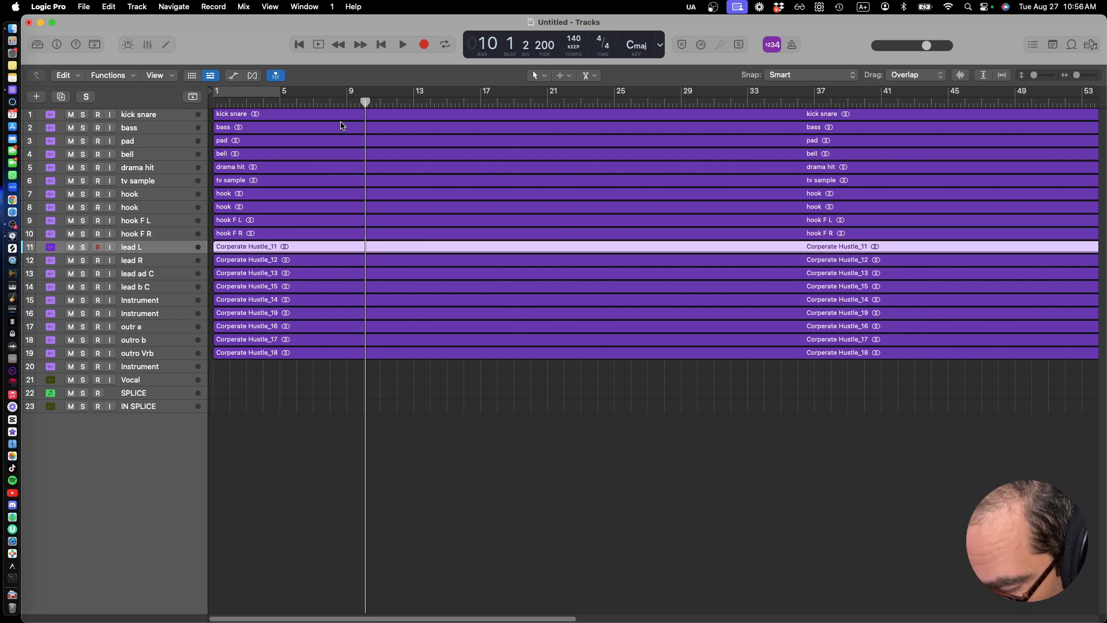
key(alt+shift+n)
key(Down)
key(alt+shift+n)
key(Down)
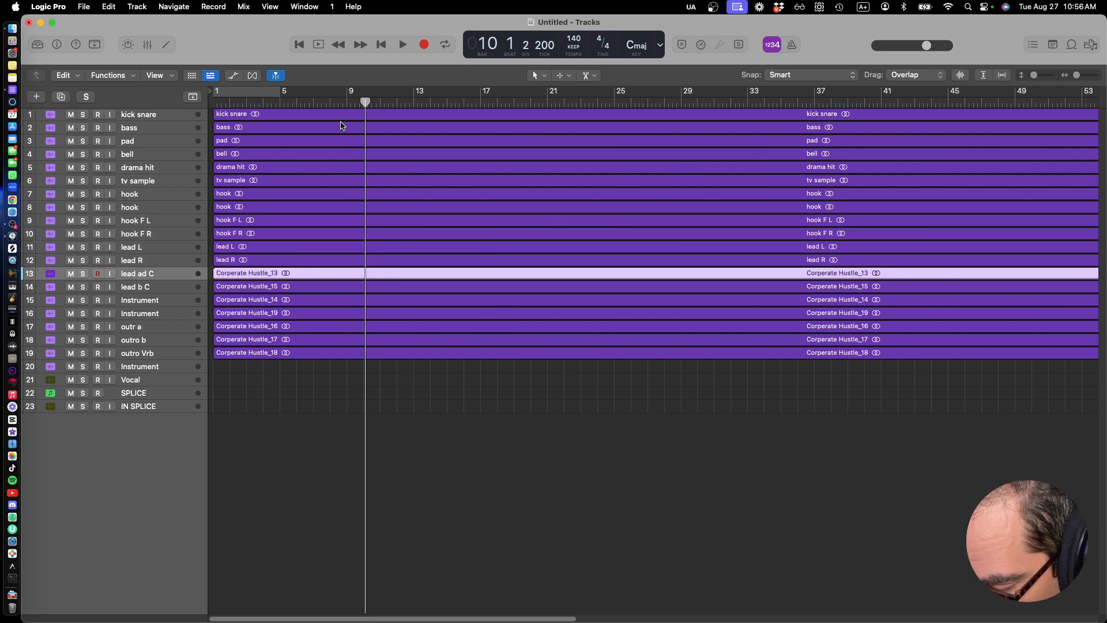
key(alt+shift+n)
key(Down)
key(alt+shift+n)
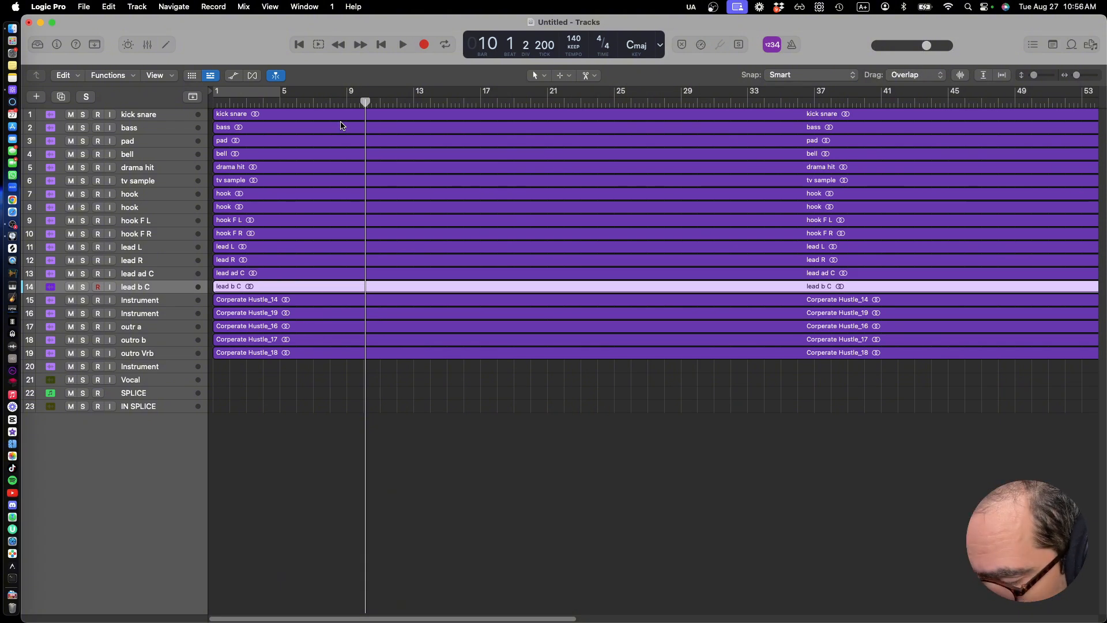
Name the regions on the two Instrument tracks 15 and 16 after their tracks
key(Down)
key(alt+shift+n)
key(Down)
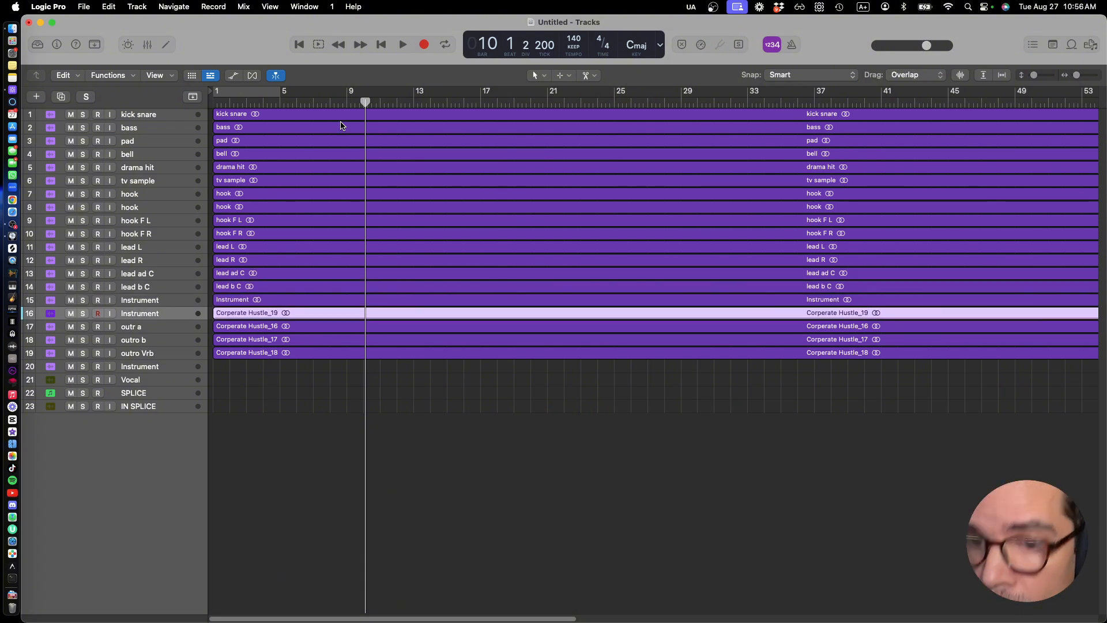
key(alt+shift+n)
key(Down)
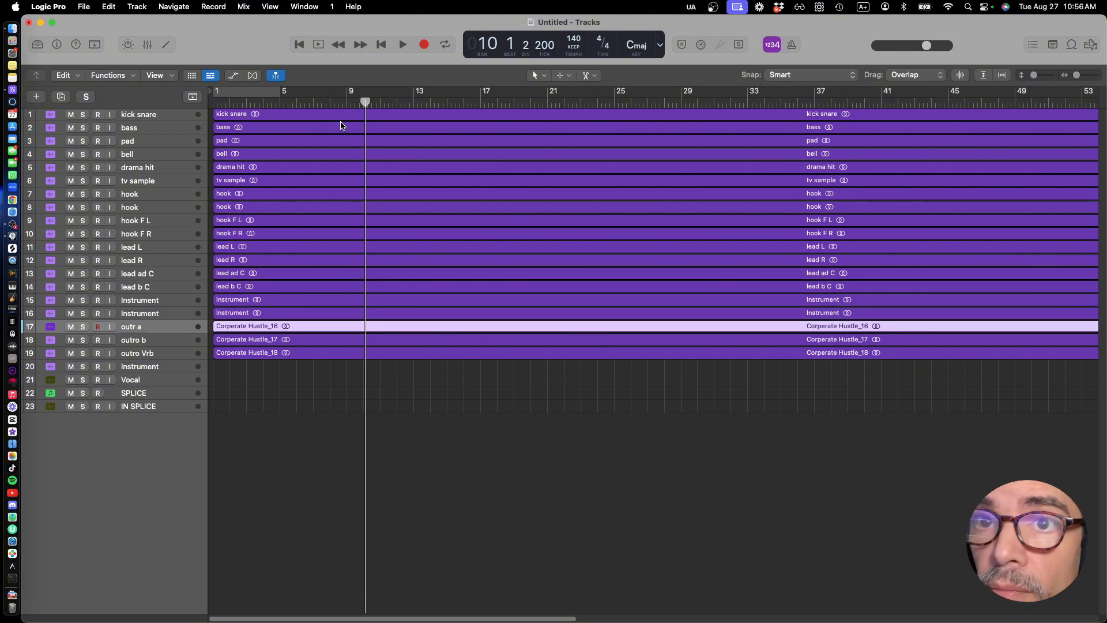
Solo Instrument track 15 and audition its first phrase in bar 9
click(140, 311)
click(140, 299)
click(83, 300)
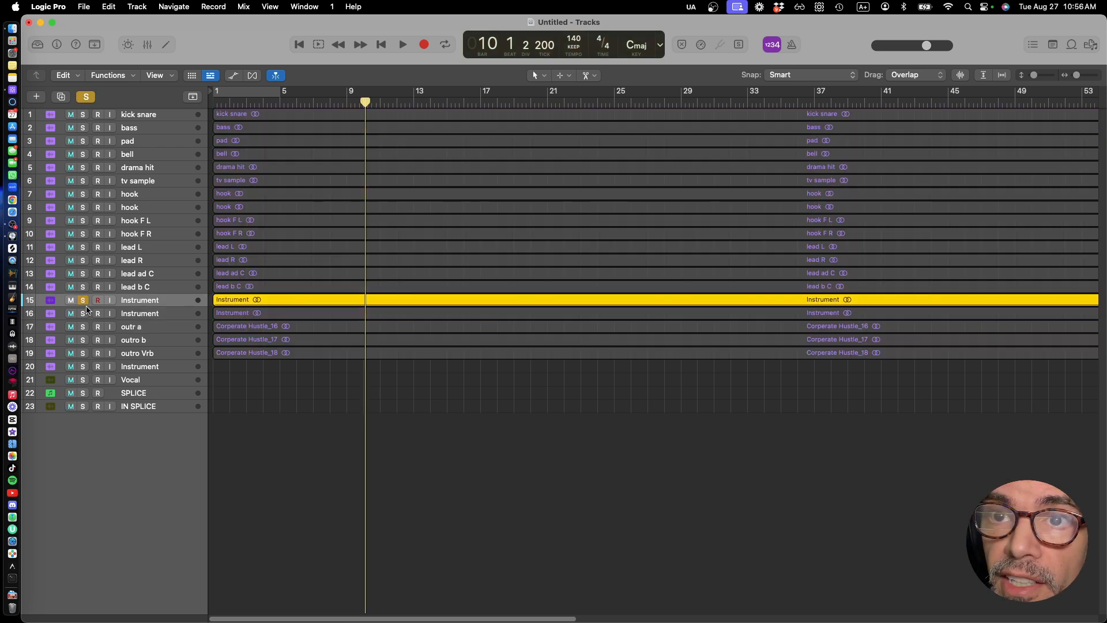
key(super+Right)
key(super+Down)
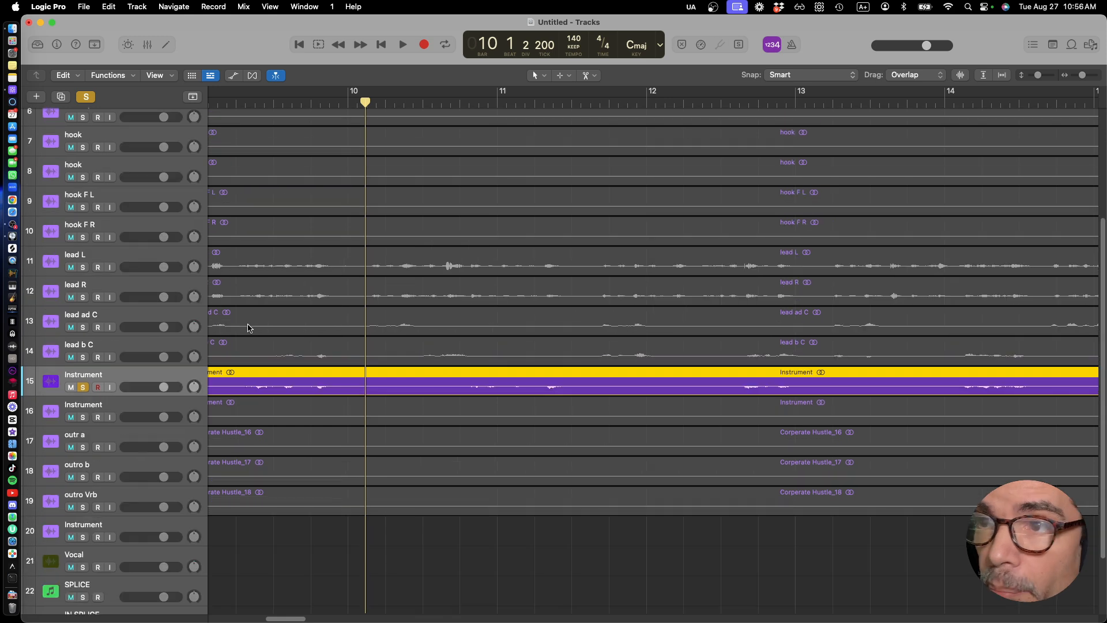
scroll(358, 356, left, 10)
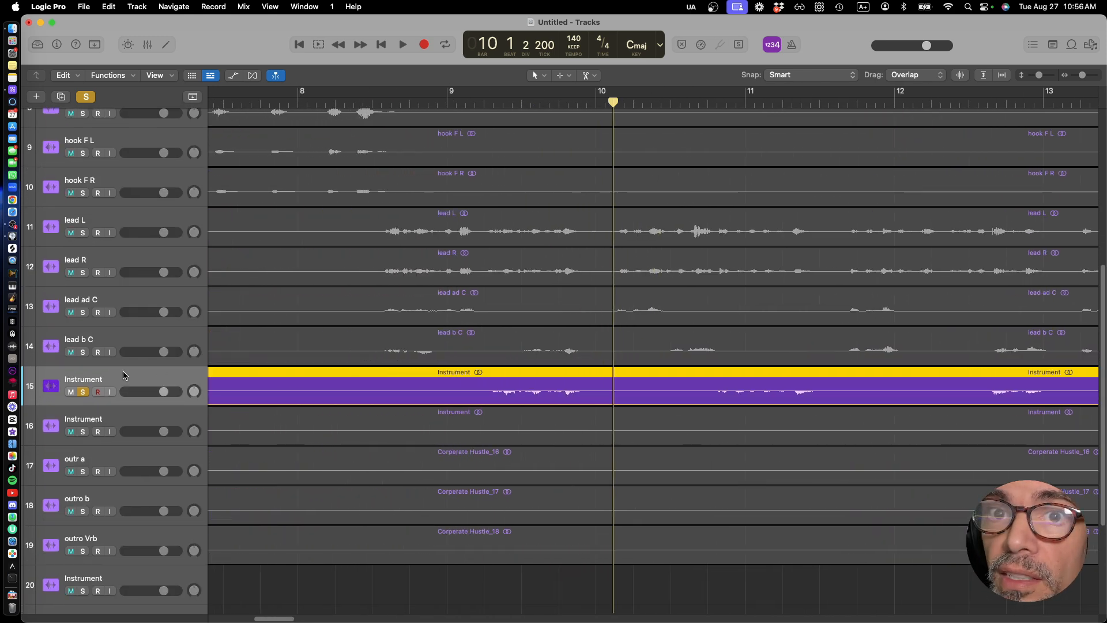
click(494, 104)
key(space)
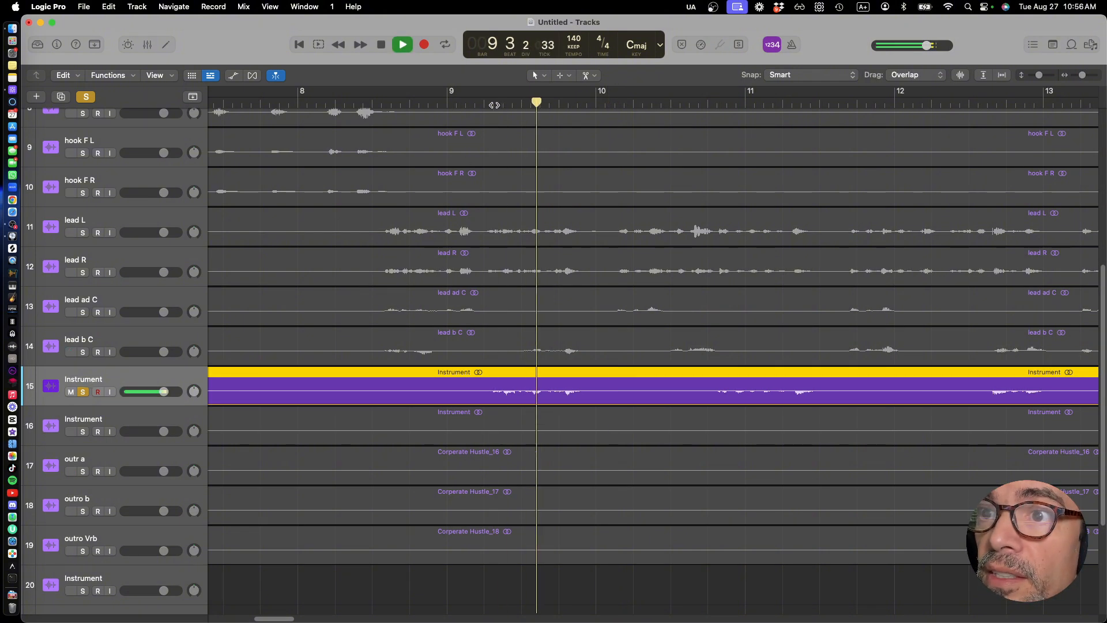
key(space)
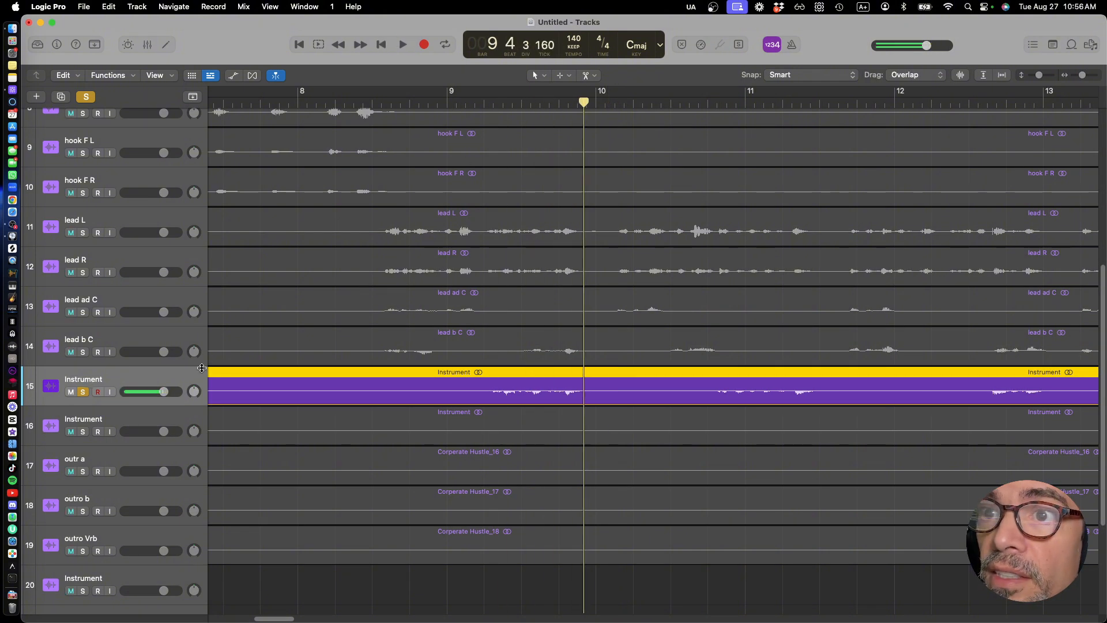
Rename track 14 from lead b C to lead ad C
double_click(78, 382)
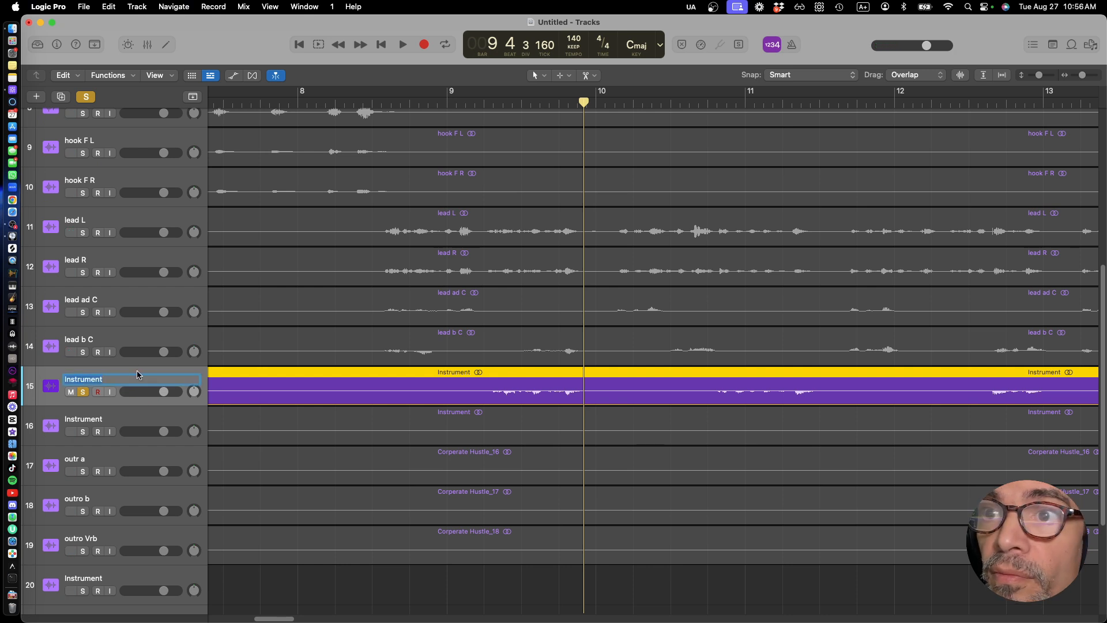
double_click(76, 340)
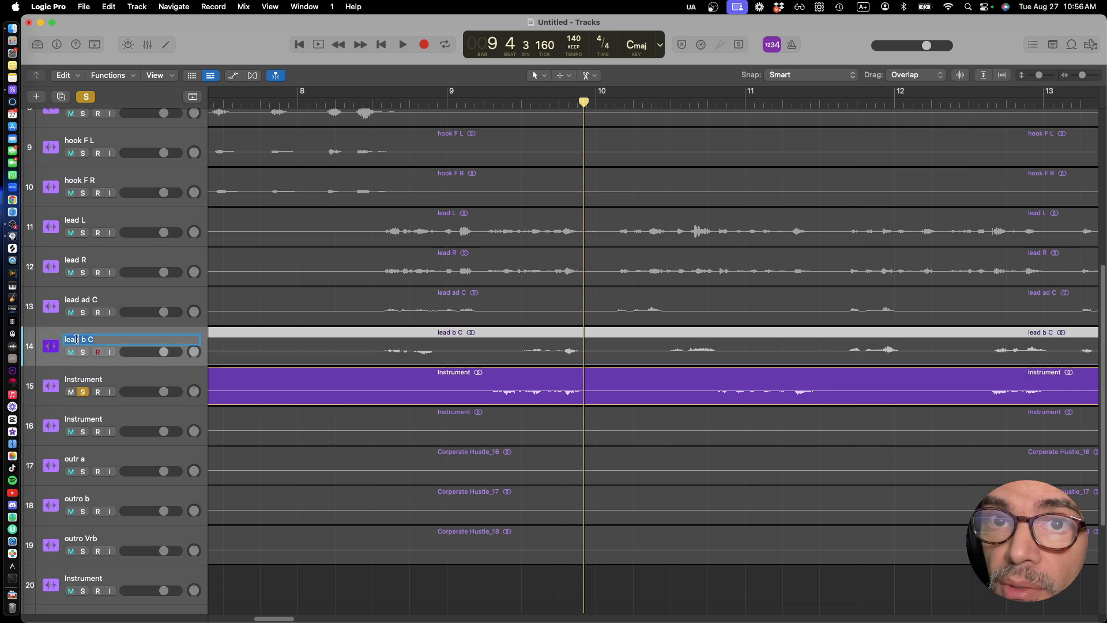
key(Right)
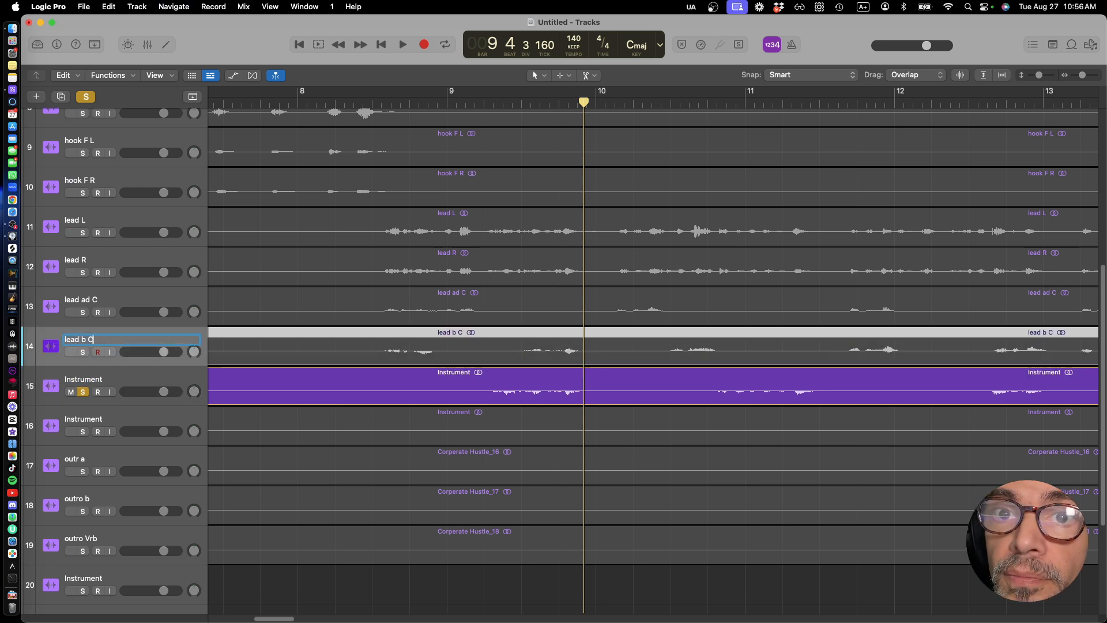
key(BackSpace)
key(BackSpace)
key(BackSpace)
text(ad)
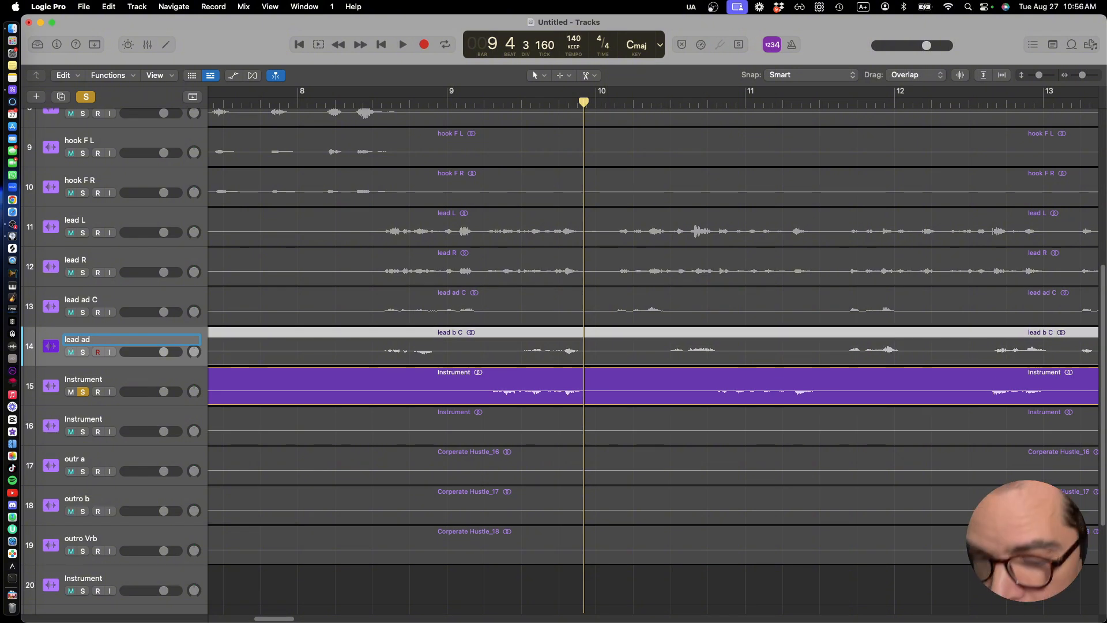
text( C)
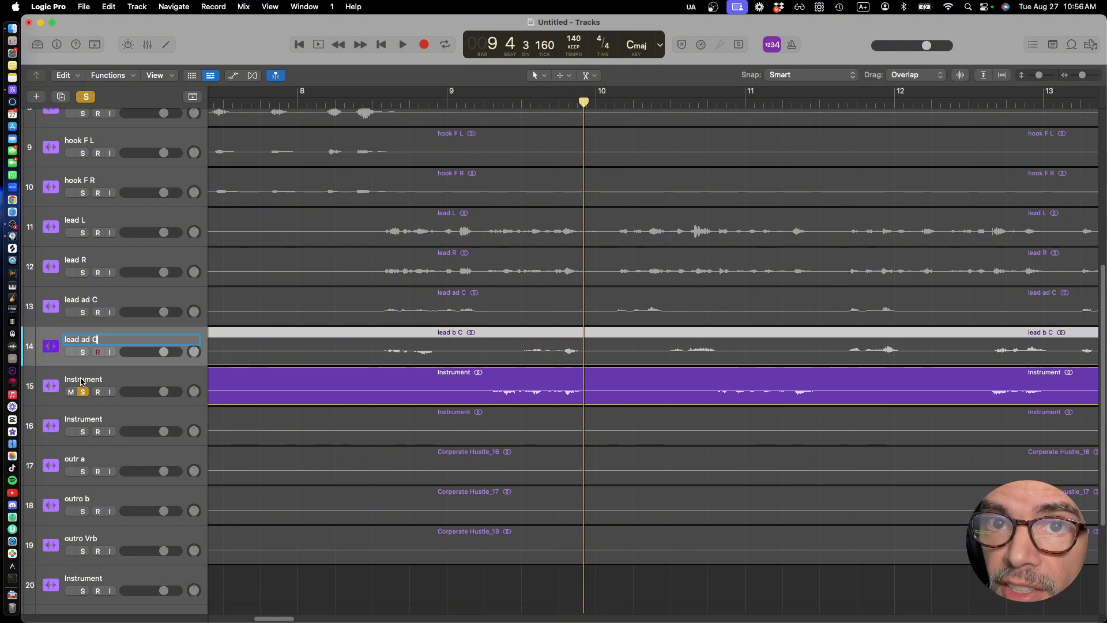
Rename Instrument track 15 as lead ad C
double_click(81, 379)
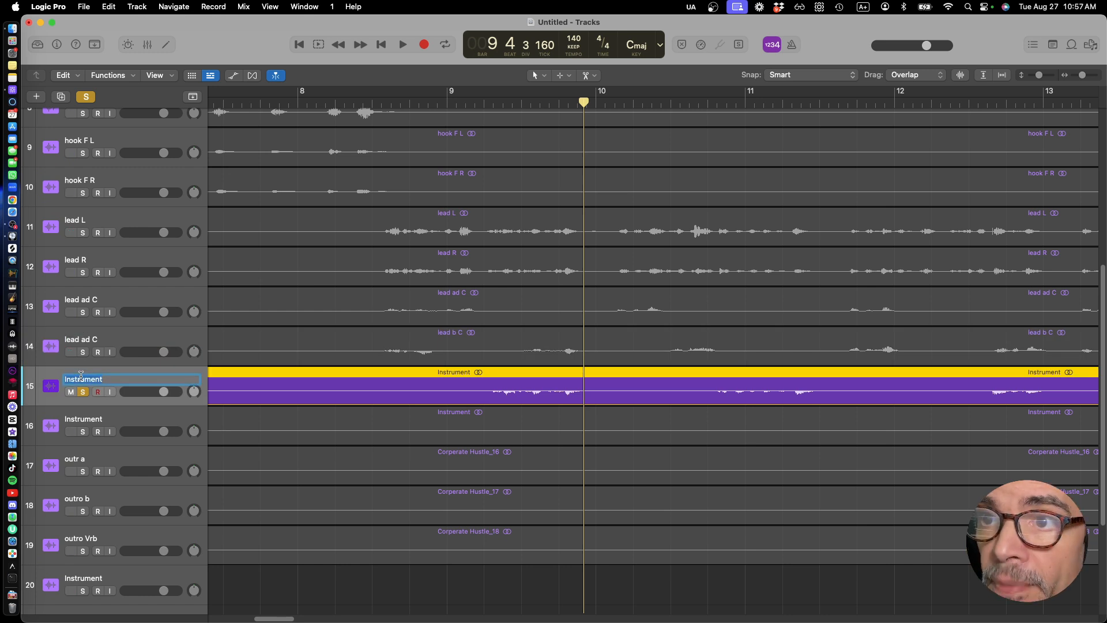
text(lead )
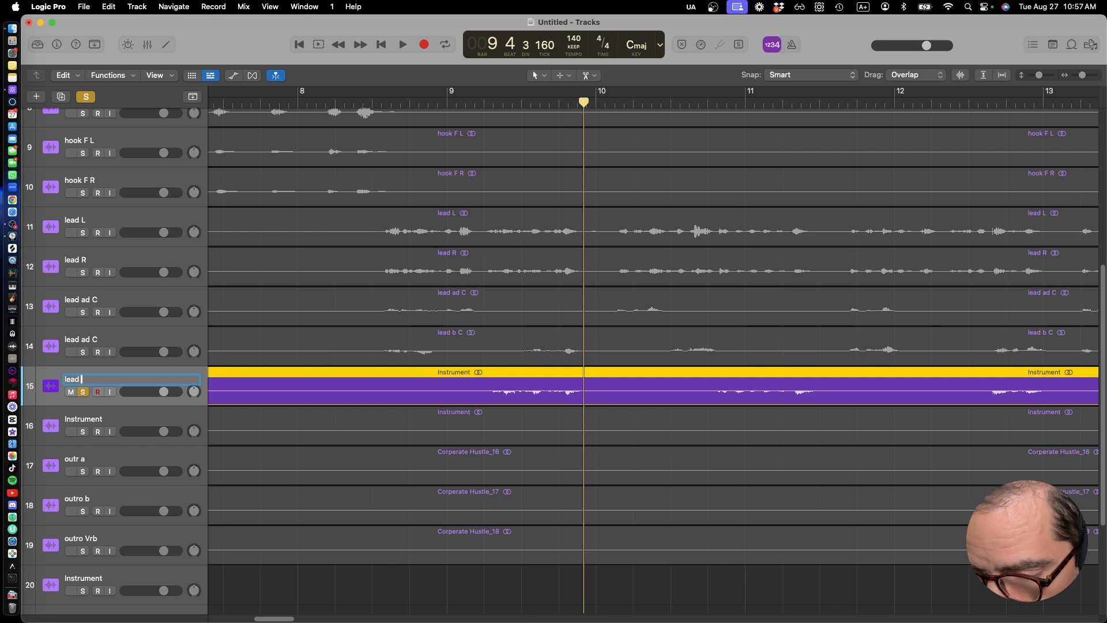
text(ad)
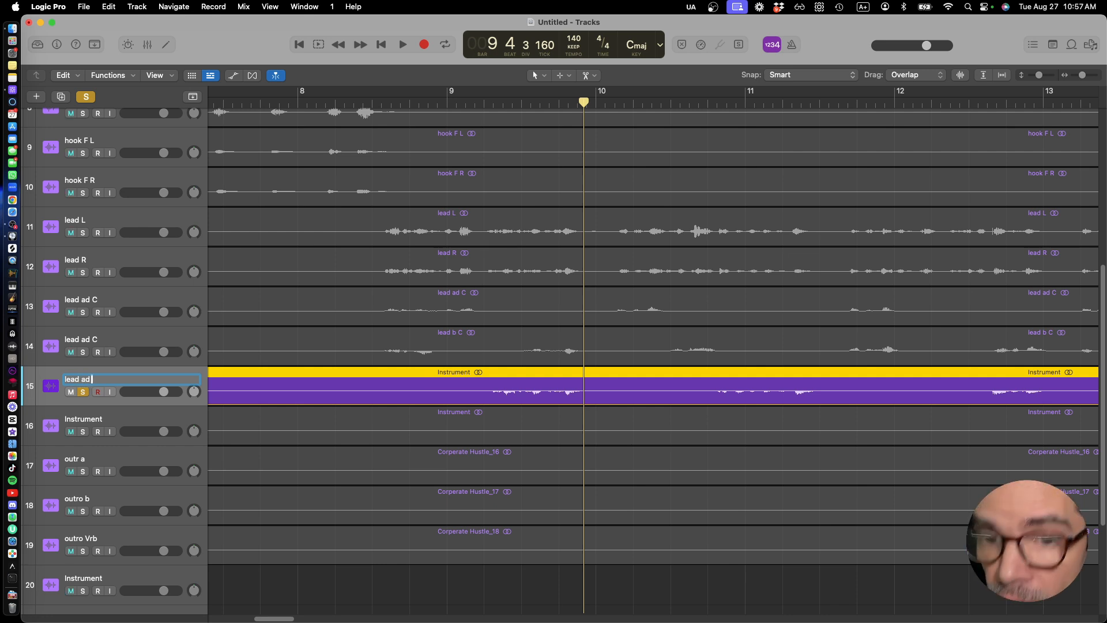
text( C)
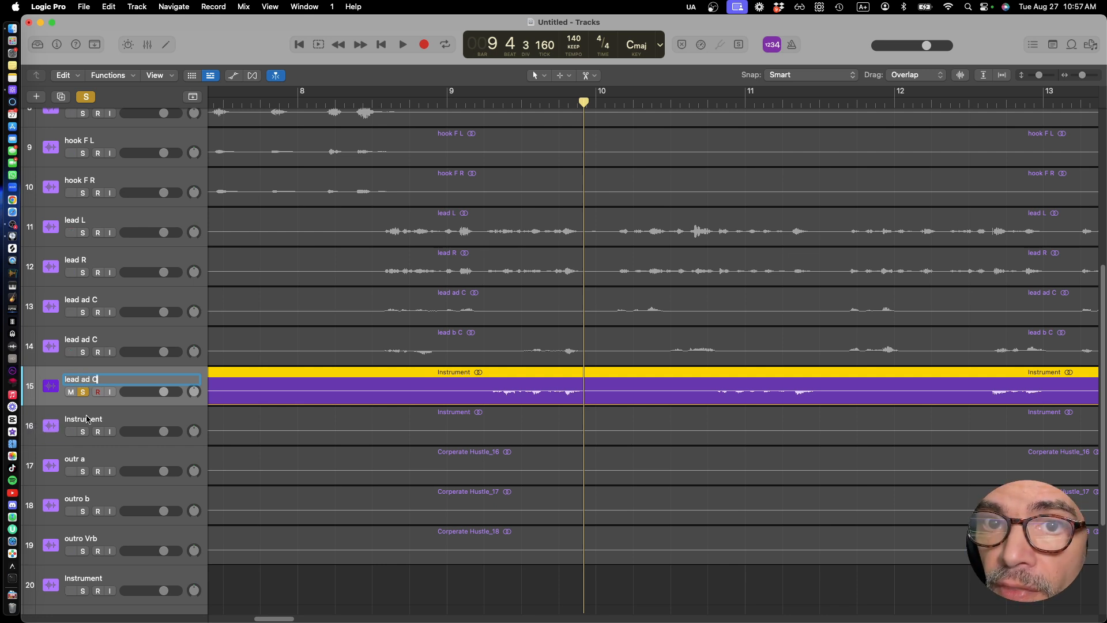
Select Instrument track 16, bring the whole song into view and play from bar 66 across its short sound
click(90, 419)
key(super+Left)
key(super+Left)
key(super+Left)
key(super+Left)
key(super+Left)
key(super+Left)
key(super+Left)
key(super+Left)
key(super+Left)
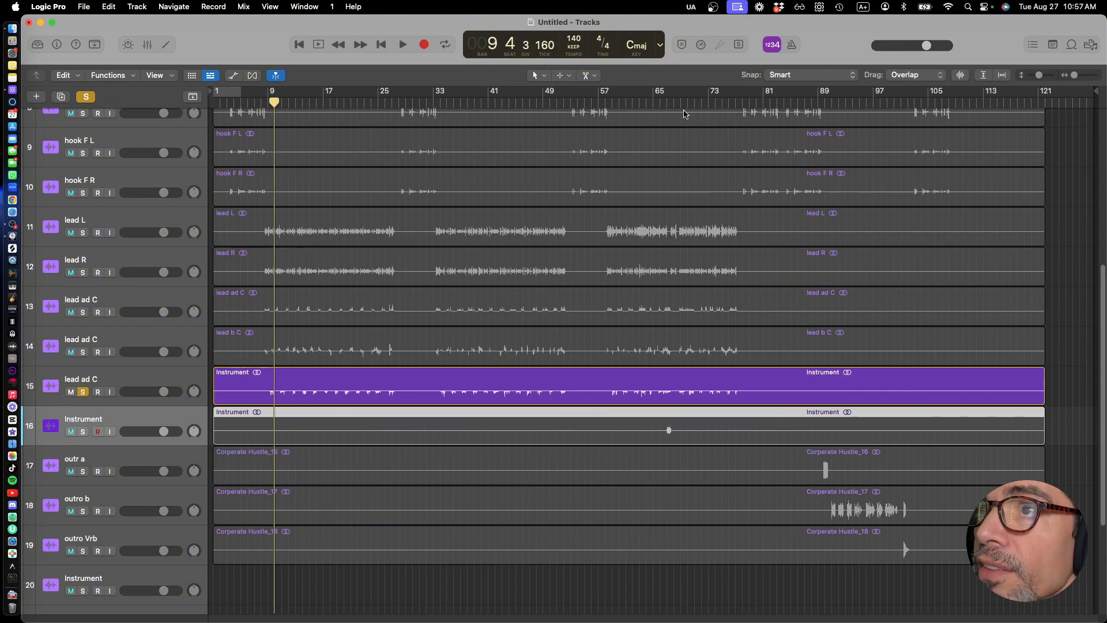
click(673, 103)
click(661, 102)
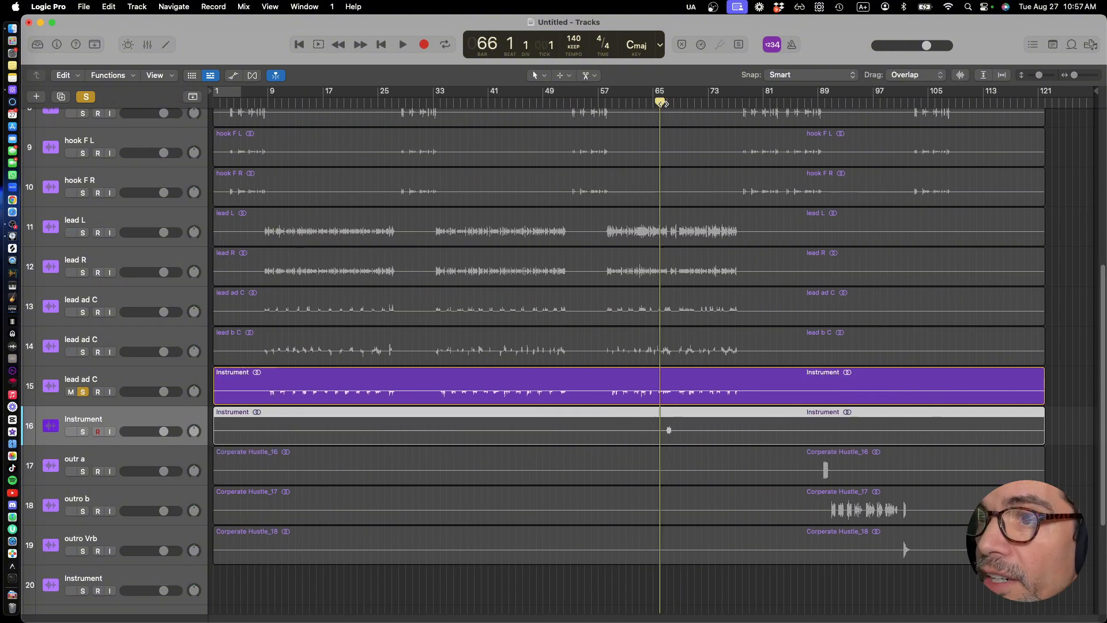
key(space)
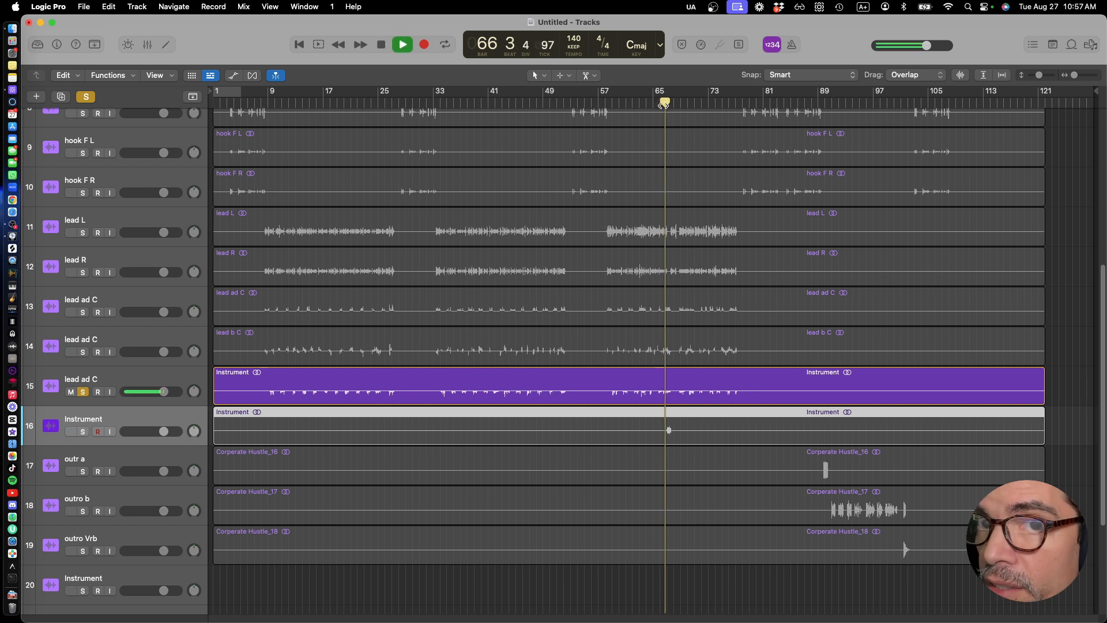
key(space)
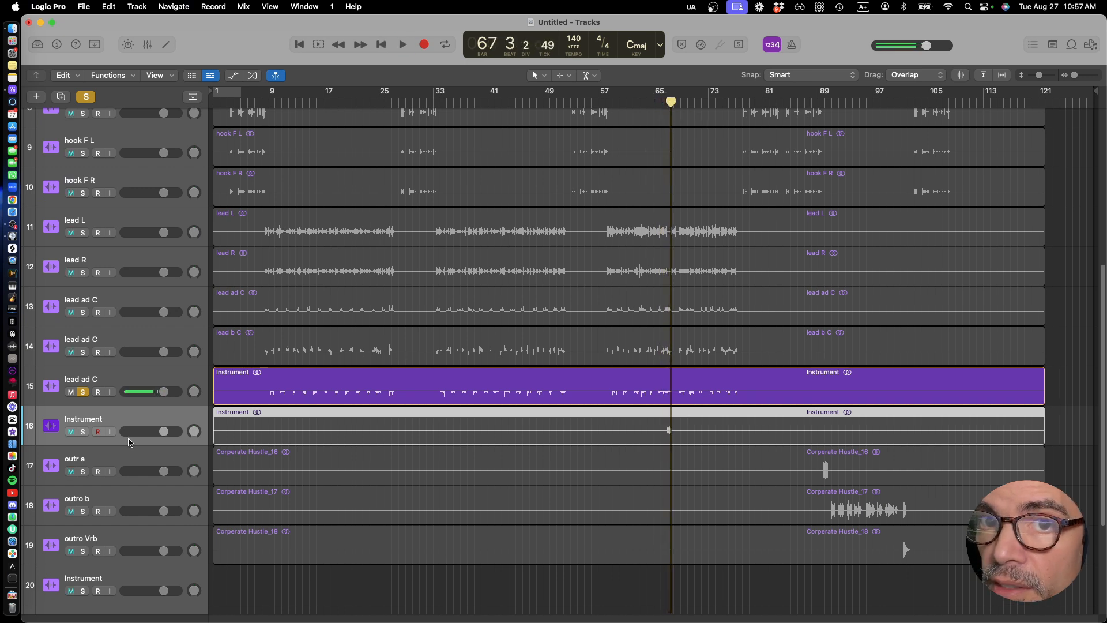
Switch the solo from track 15 to Instrument track 16 and audition its short sound
click(83, 431)
click(82, 391)
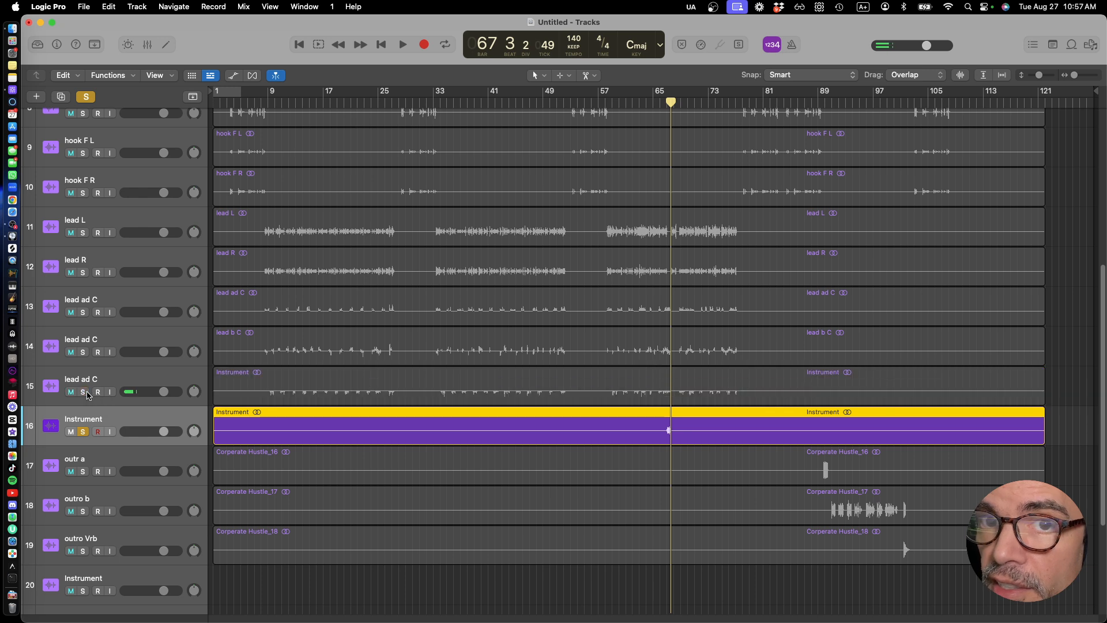
key(space)
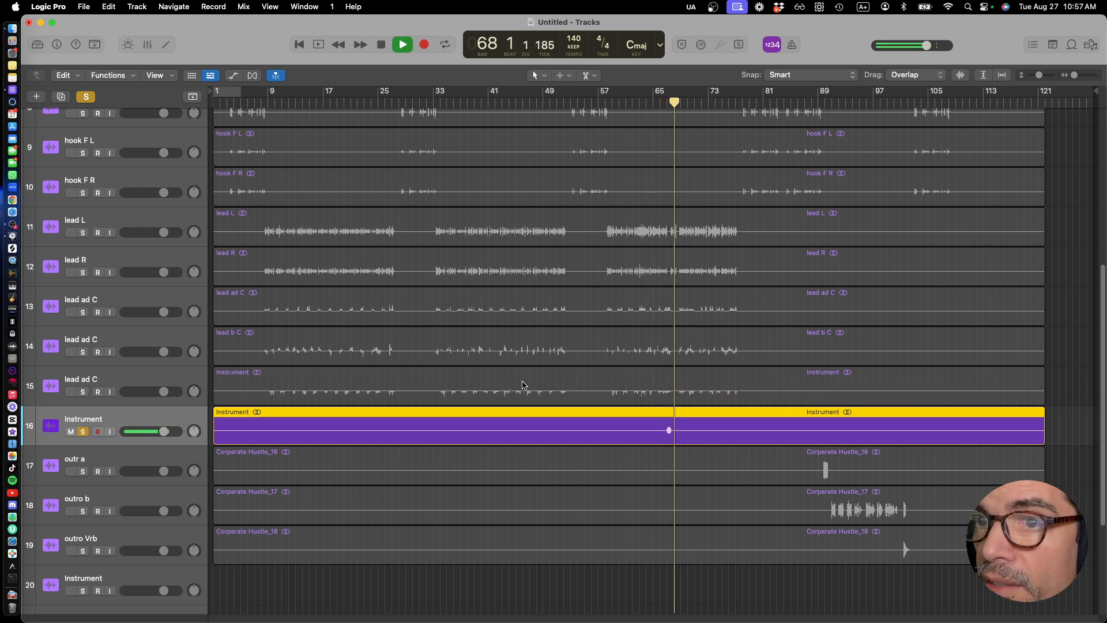
key(space)
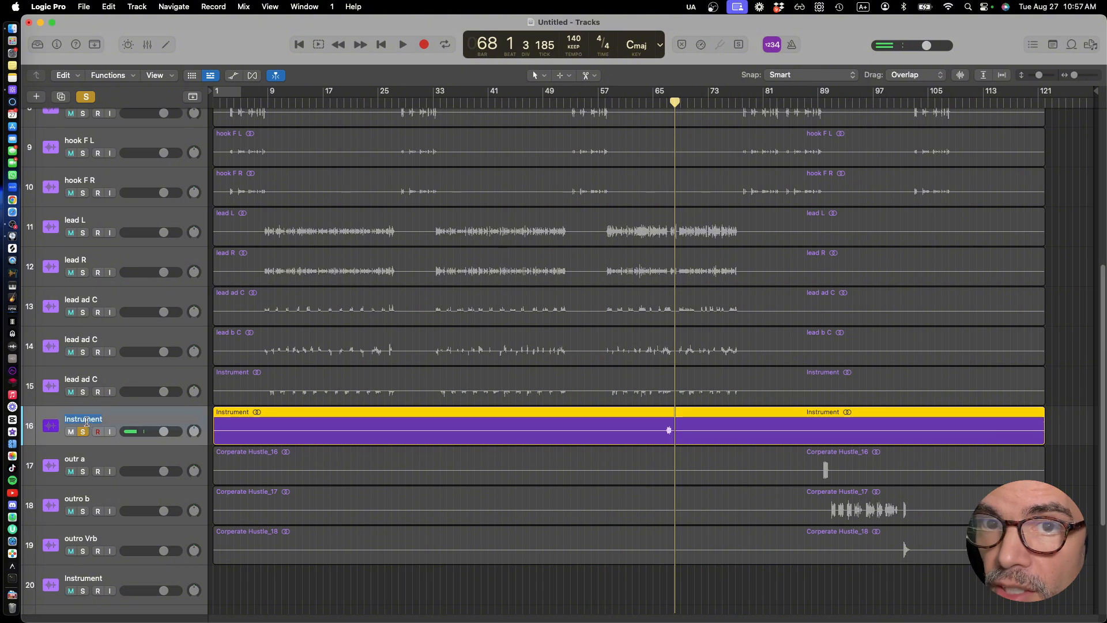
Rename Instrument track 16 as lead ad Vrb
double_click(86, 420)
text(lea)
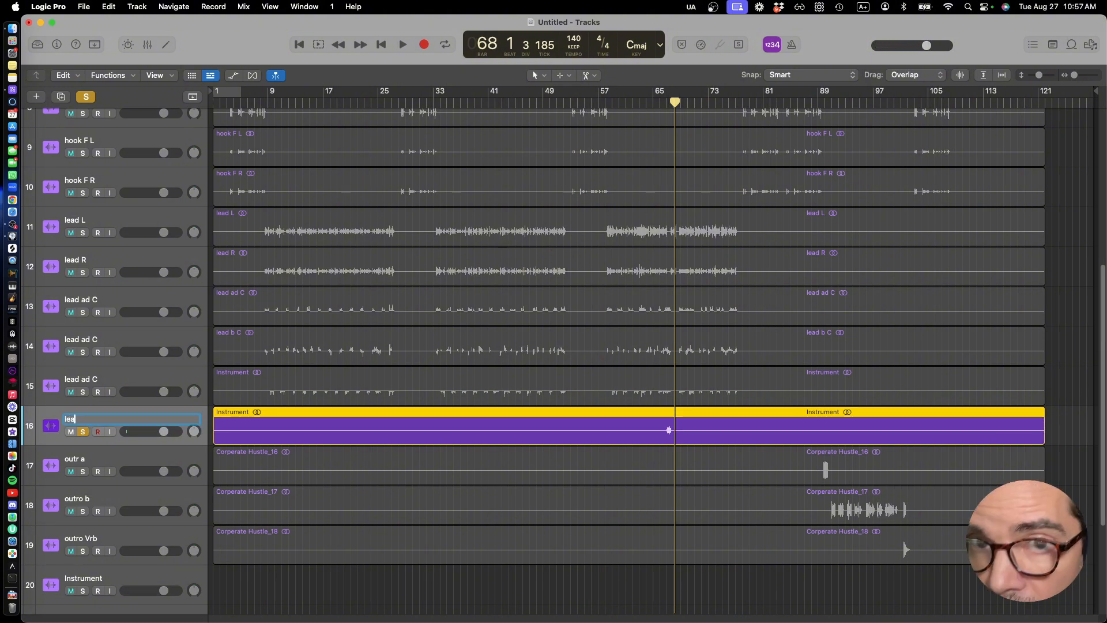
text(d ad)
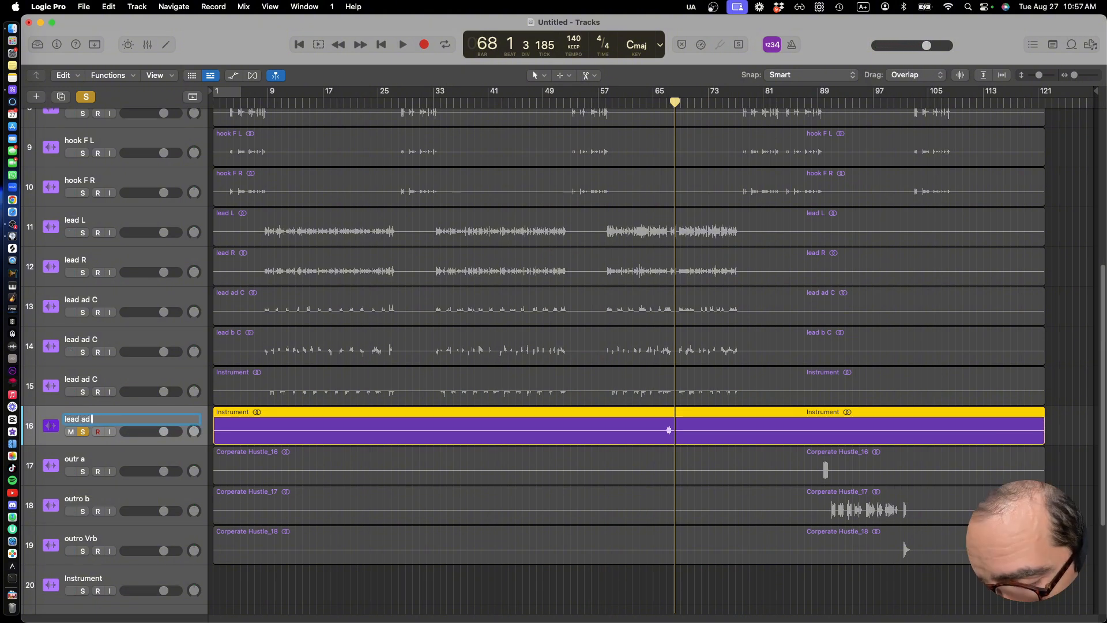
text( Vrb)
key(Return)
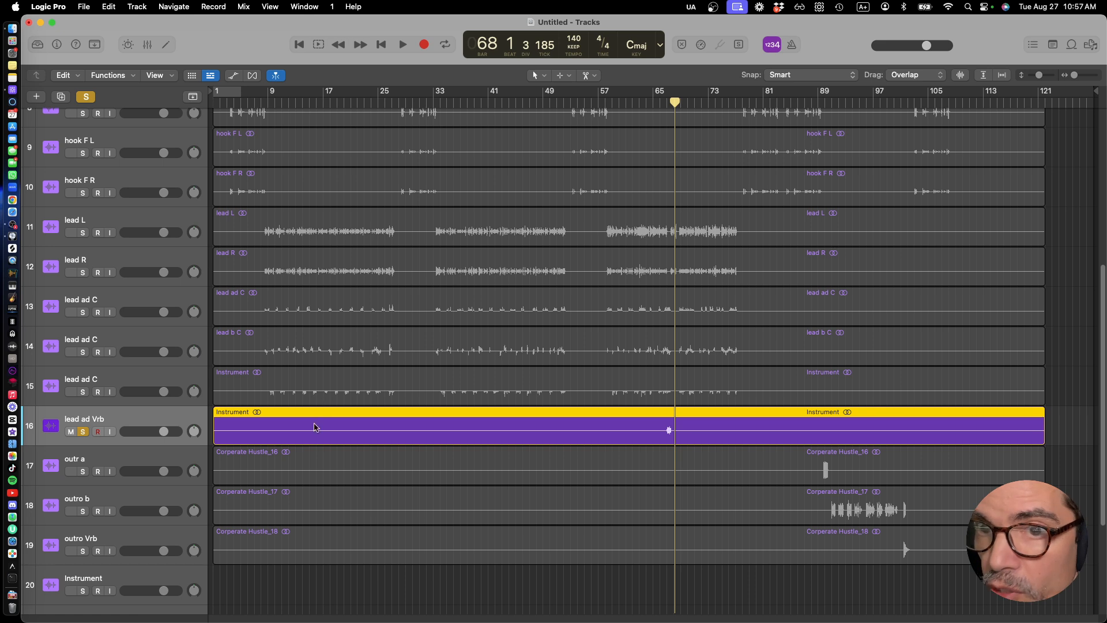
Delete the empty Instrument track 20 and recover from the Audio Unit plug-in warning
click(187, 577)
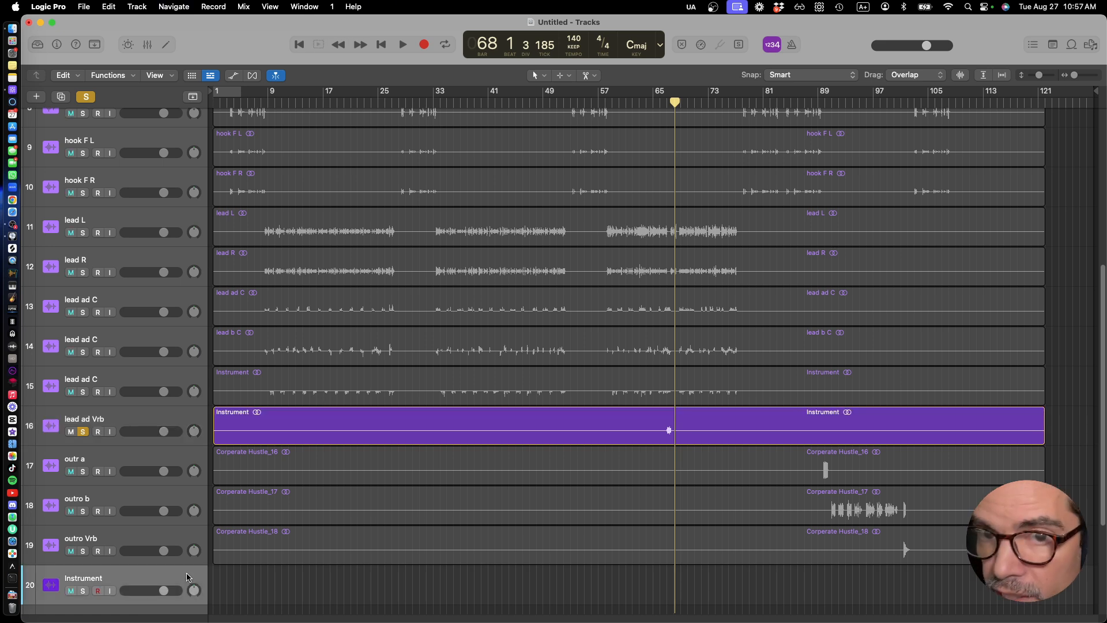
key(super+BackSpace)
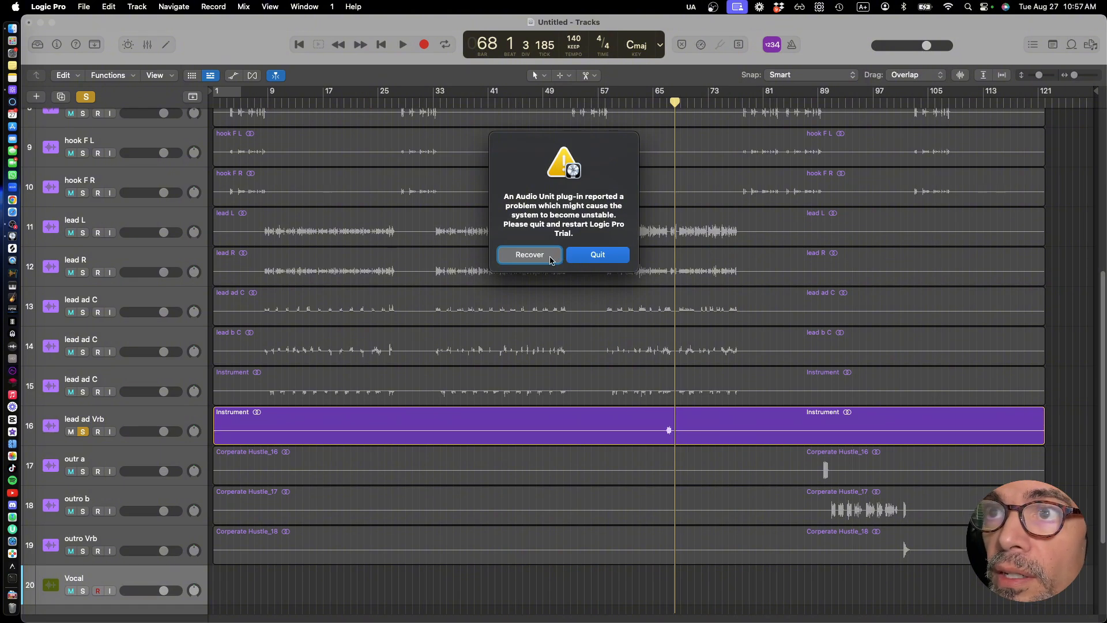
click(550, 259)
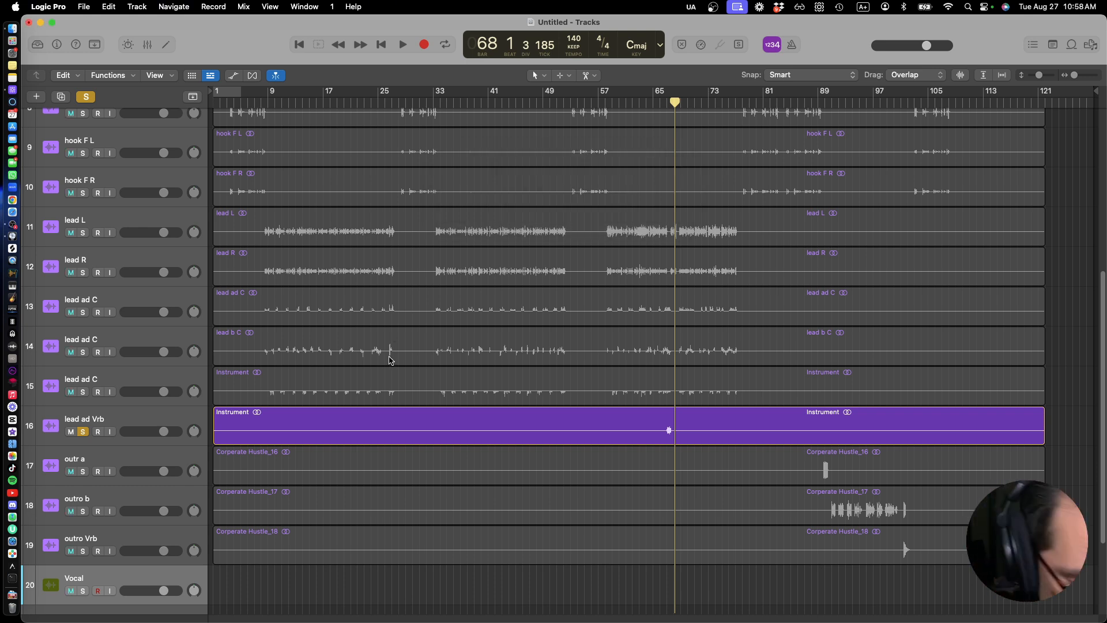
Turn off solo on the lead ad Vrb track and shrink the track heights until all tracks fit
scroll(392, 364, up, 1)
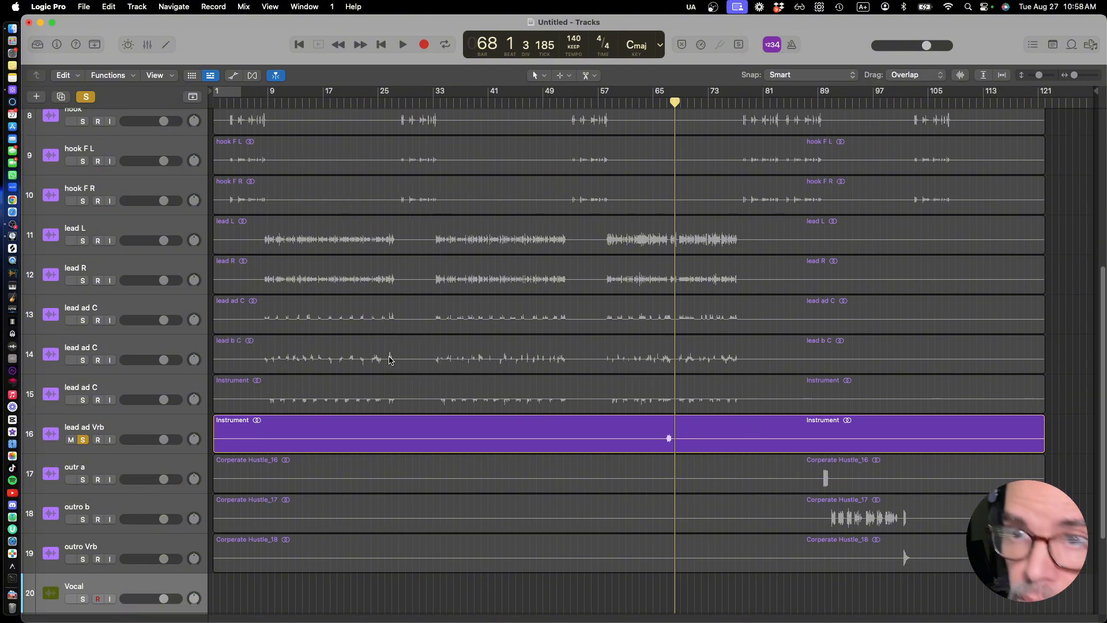
click(82, 440)
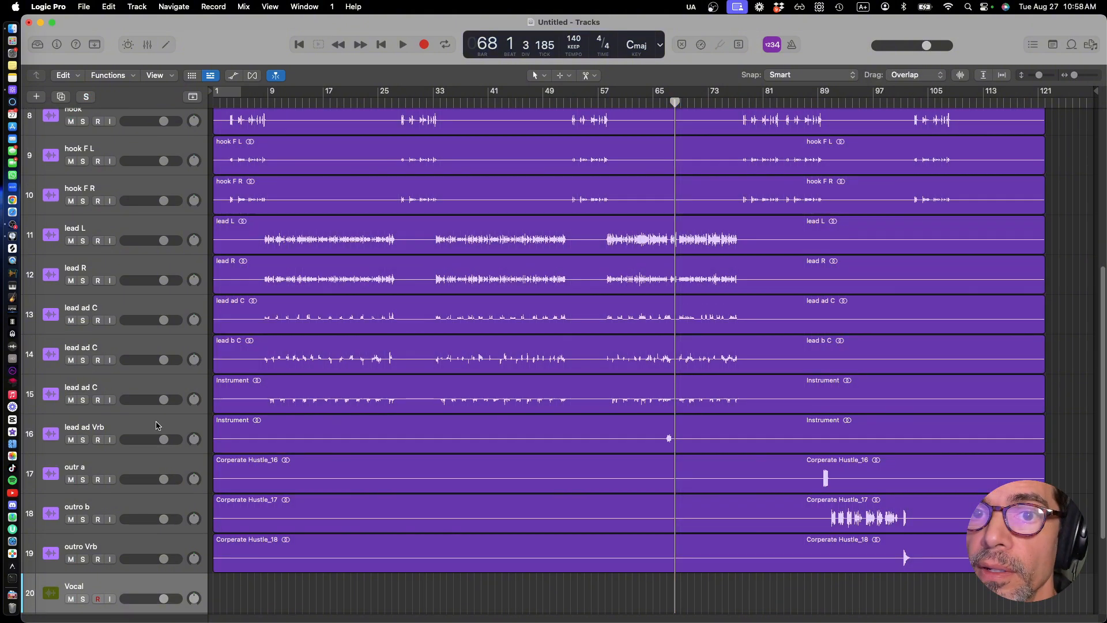
key(super+Up)
key(super+Up)
key(super+Up)
key(super+Up)
key(super+Up)
key(super+Up)
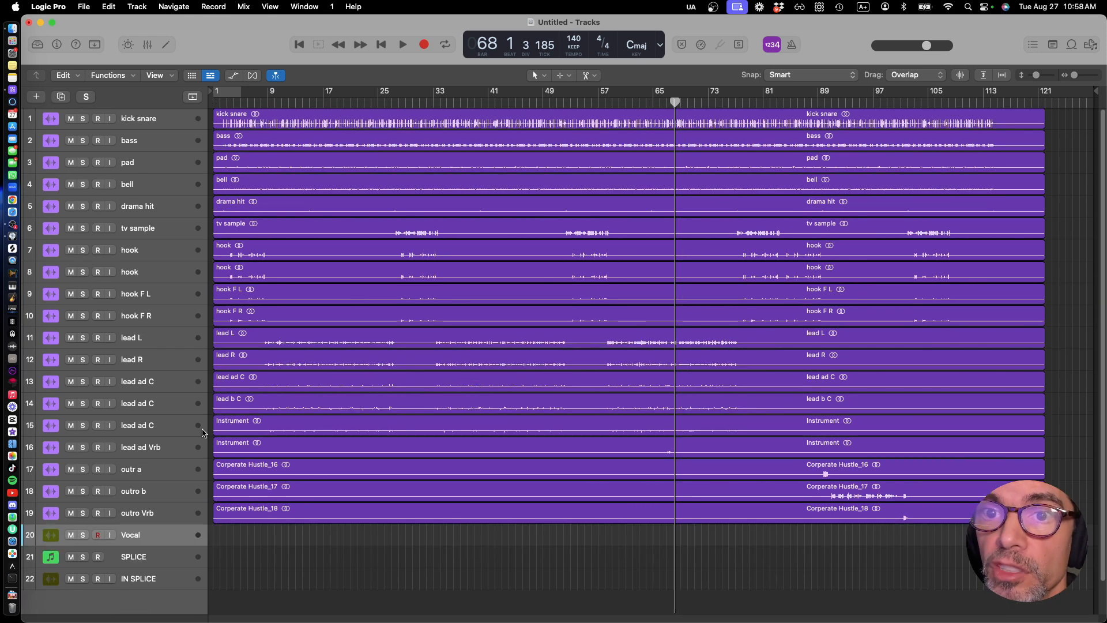
Name the regions on tracks 15 and 16 after their tracks, lead ad C and lead ad Vrb
click(155, 425)
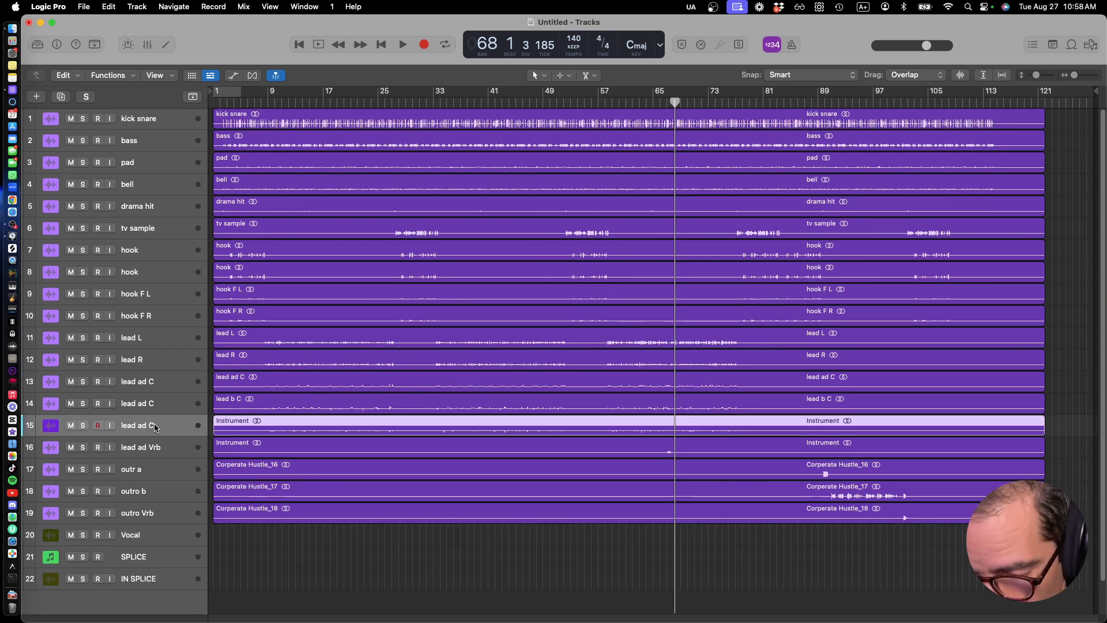
key(super+n)
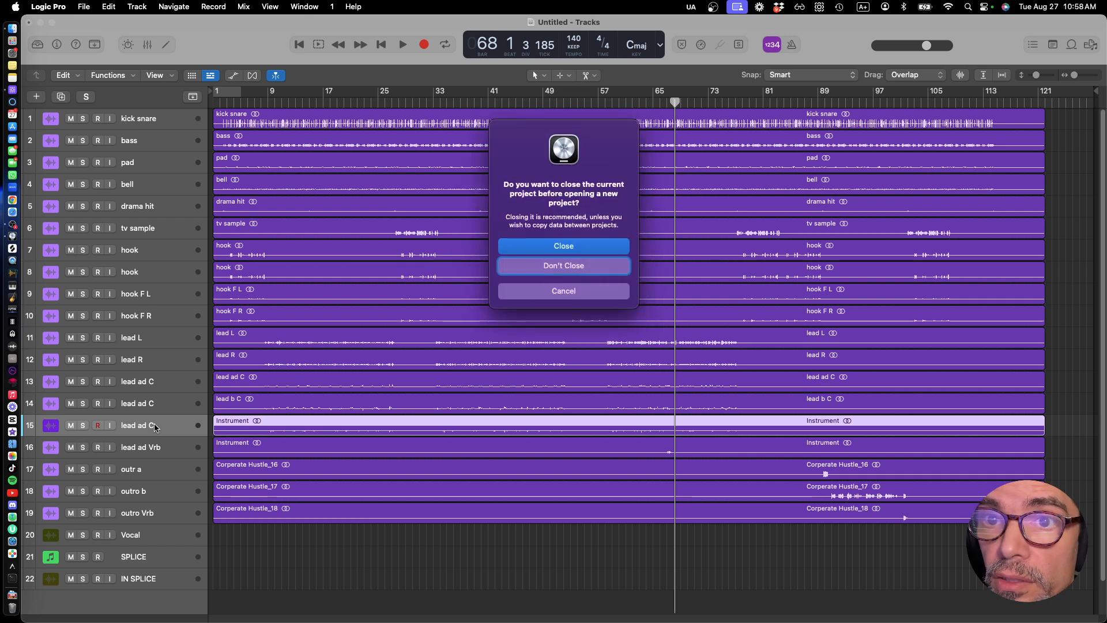
click(543, 292)
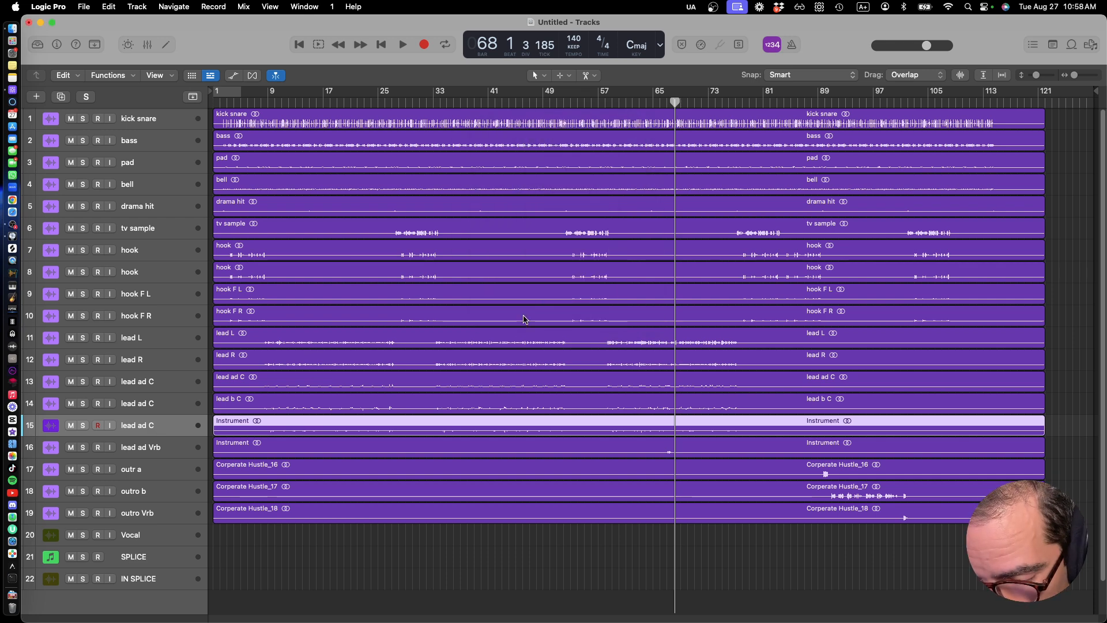
key(alt+shift+n)
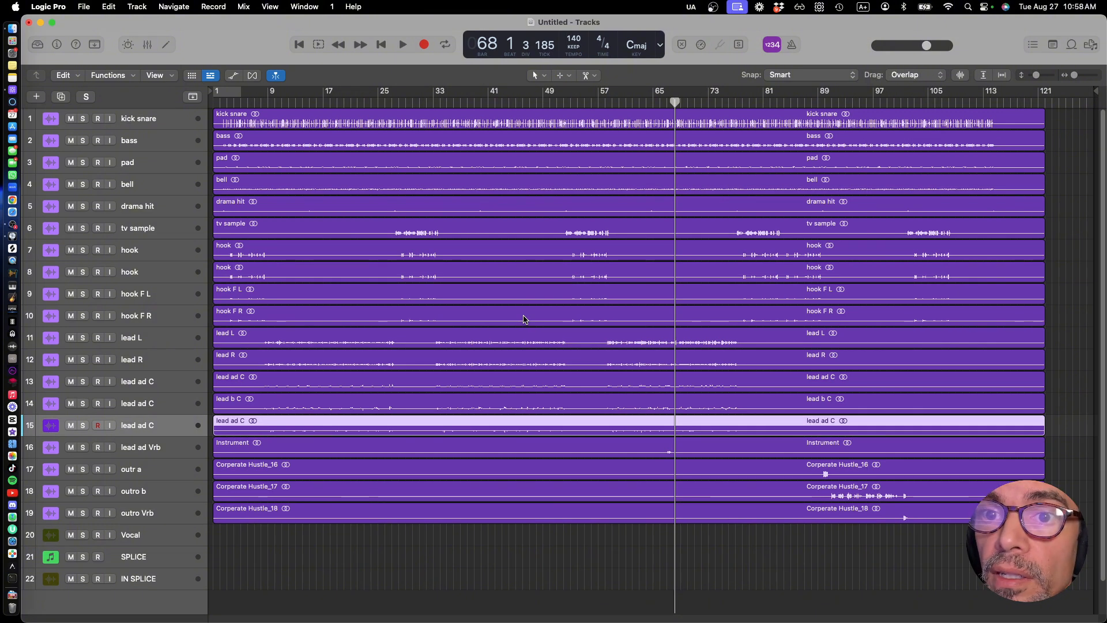
key(Down)
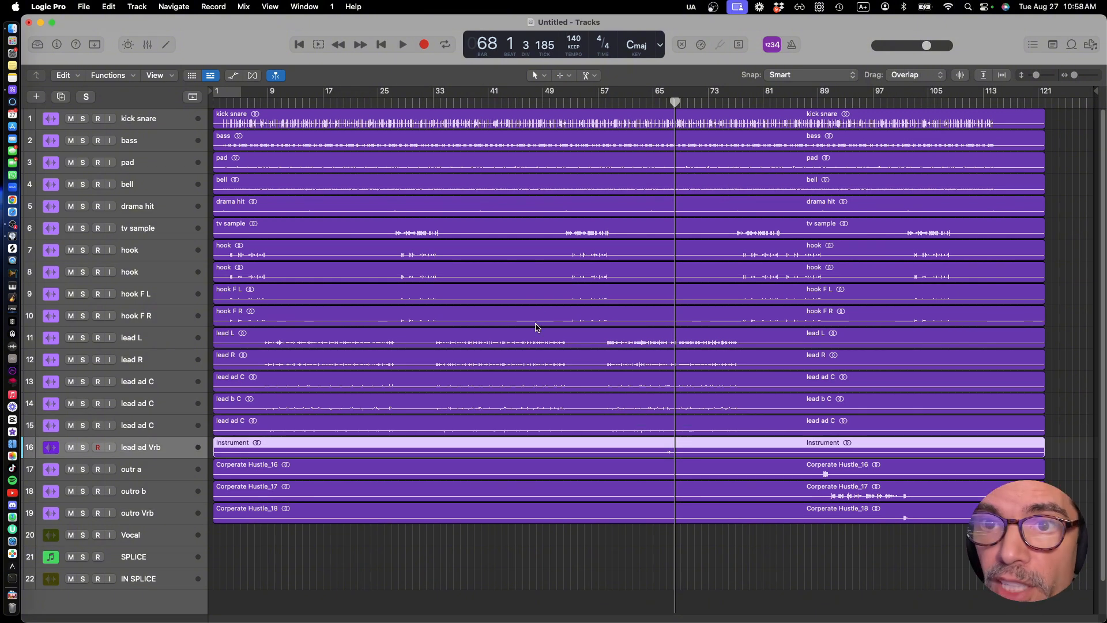
key(alt+shift+n)
Name the regions on tracks 17 to 19 after their tracks: outr a, outro b and outro Vrb
key(Down)
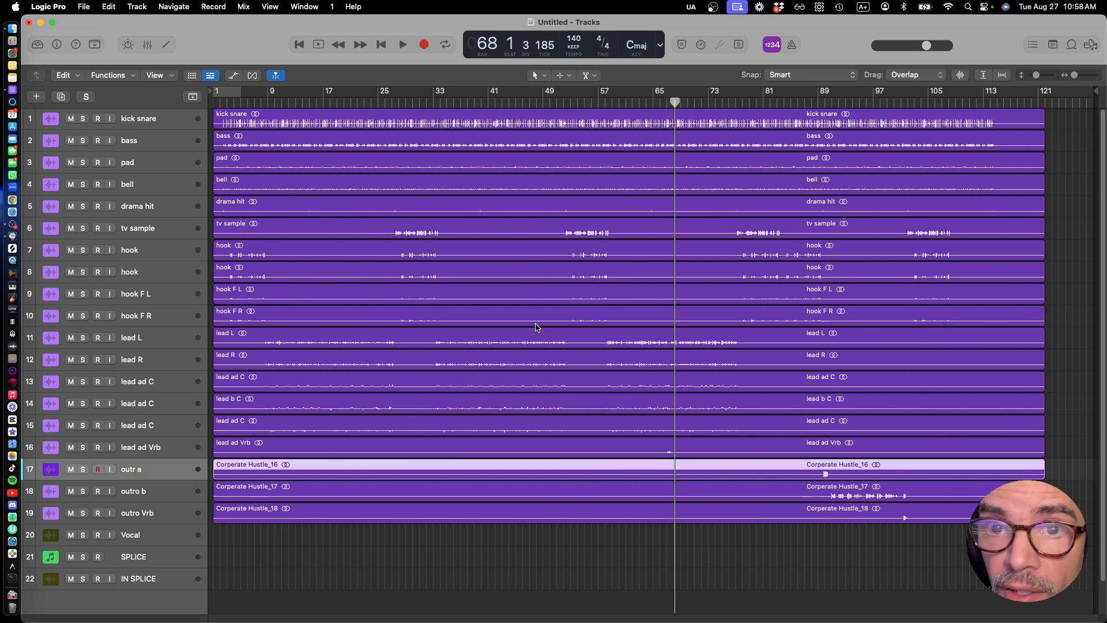
key(alt+shift+n)
key(Down)
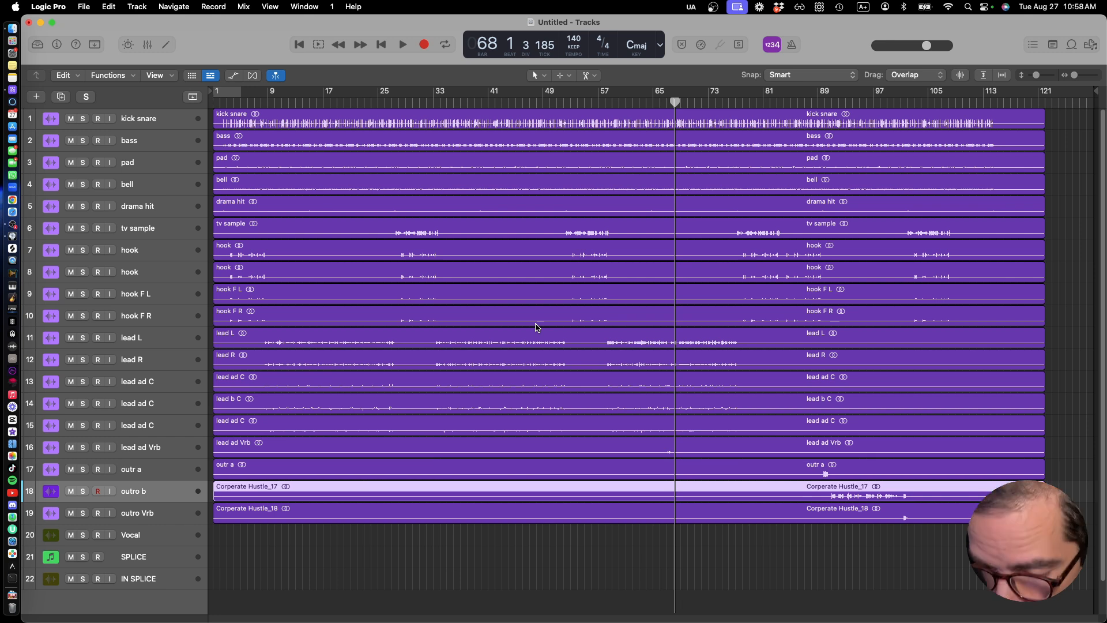
key(alt+shift+n)
key(Down)
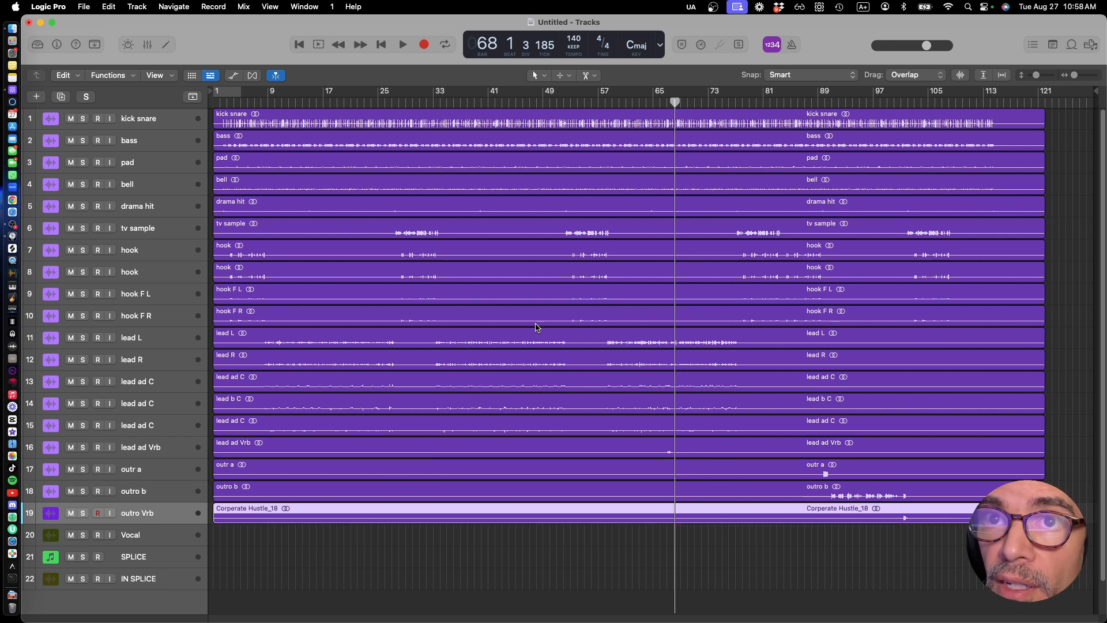
key(alt+shift+n)
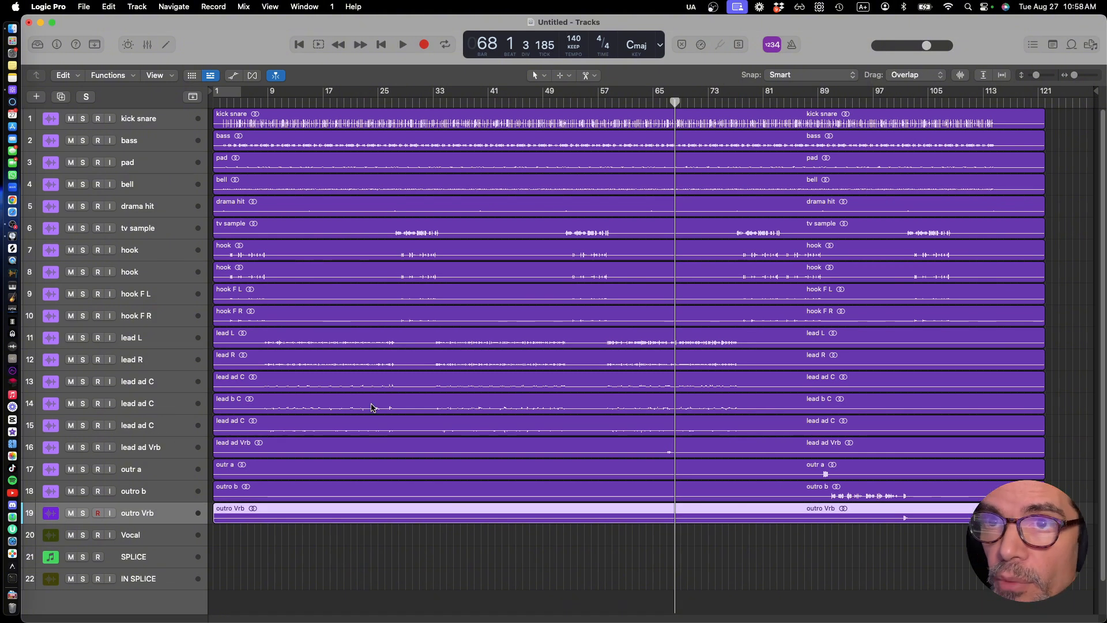
Enlarge the tracks and compare both channels of the kick snare, bass and pad waveforms to judge mono or stereo
click(163, 122)
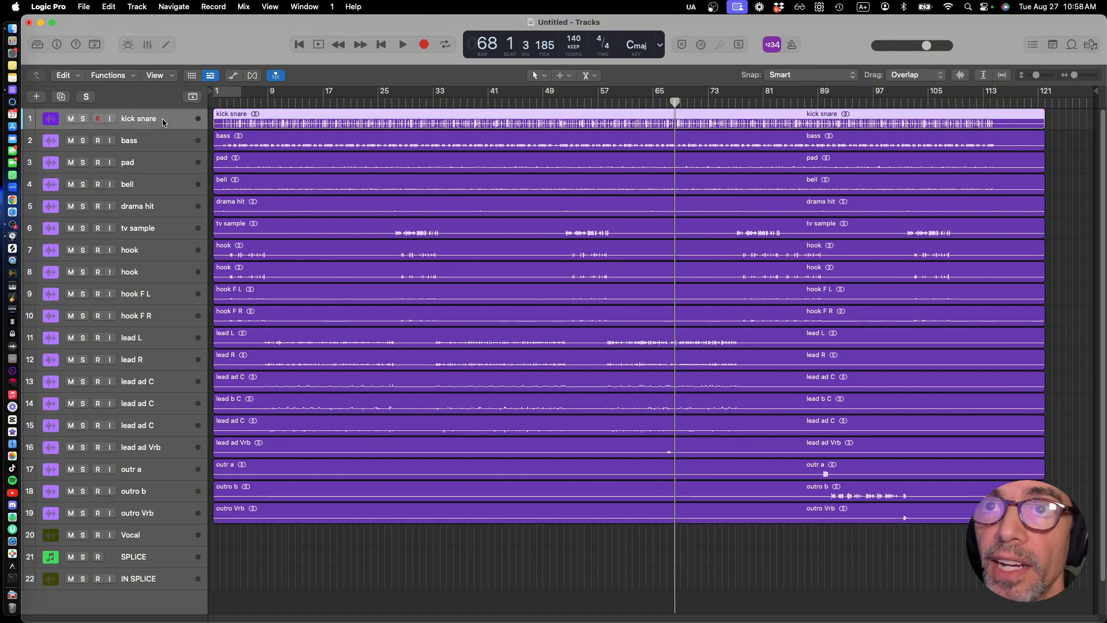
key(super+Down)
key(super+Down)
key(super+Down)
key(super+Down)
key(super+Down)
key(super+Down)
key(super+Down)
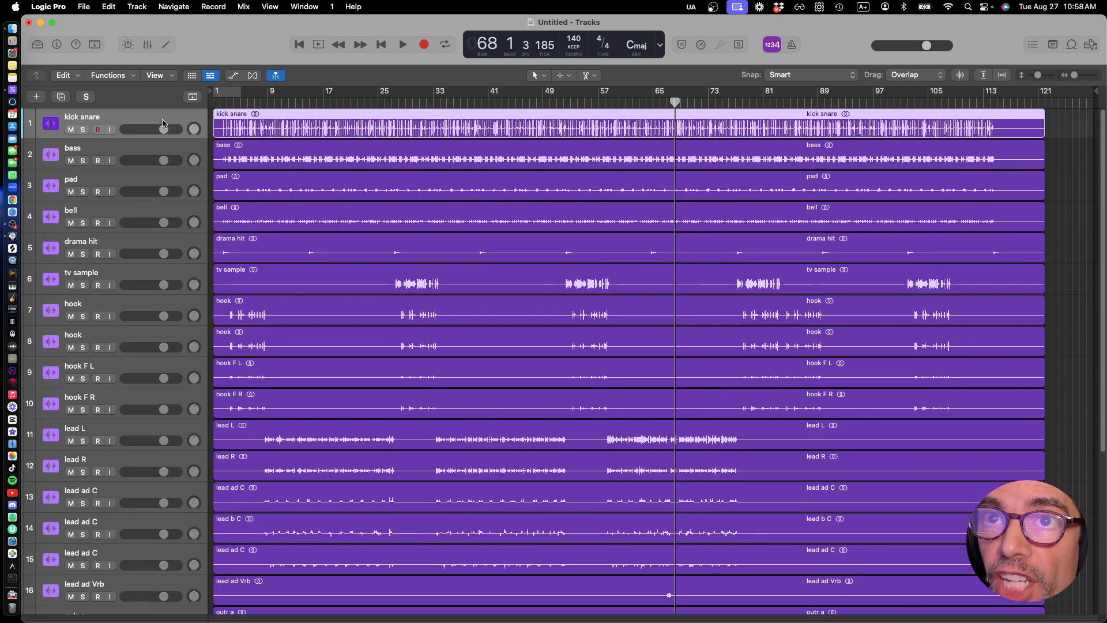
key(super+Down)
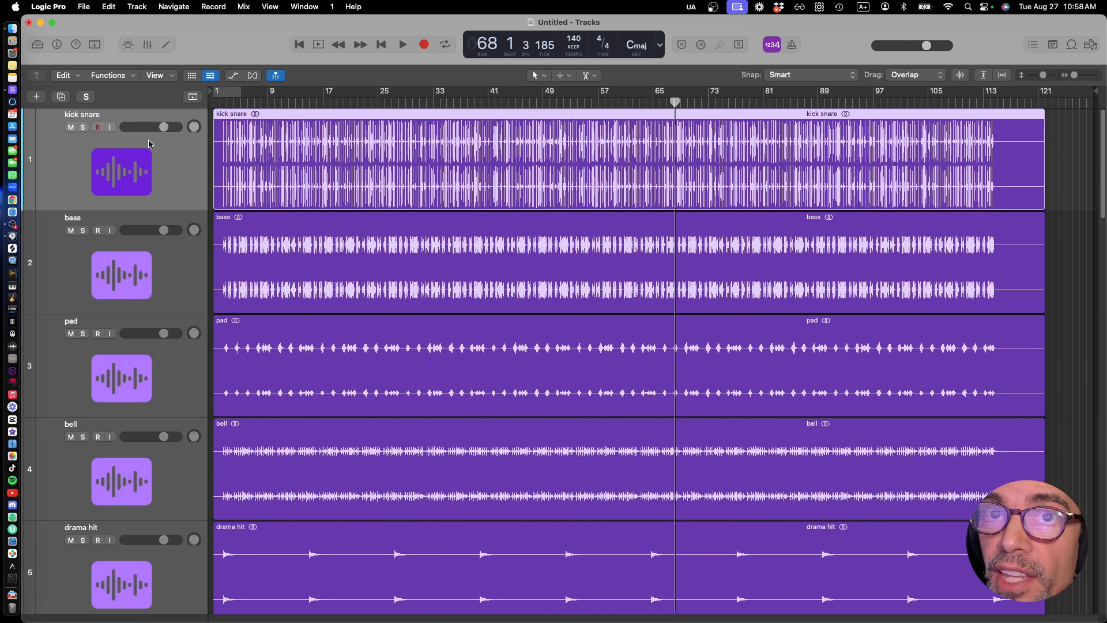
click(177, 269)
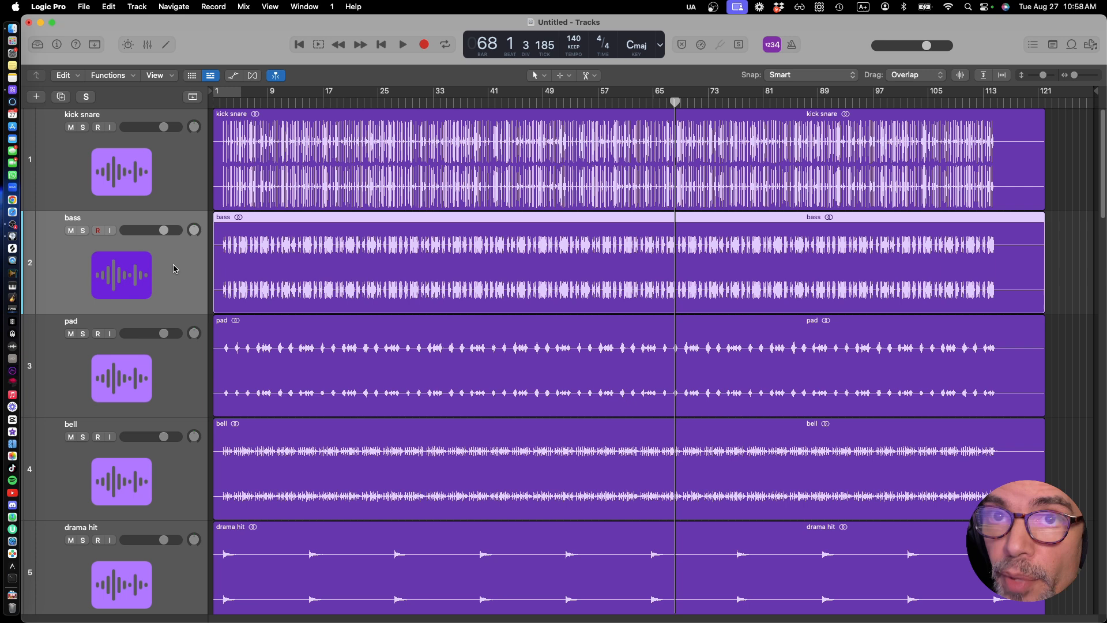
click(175, 360)
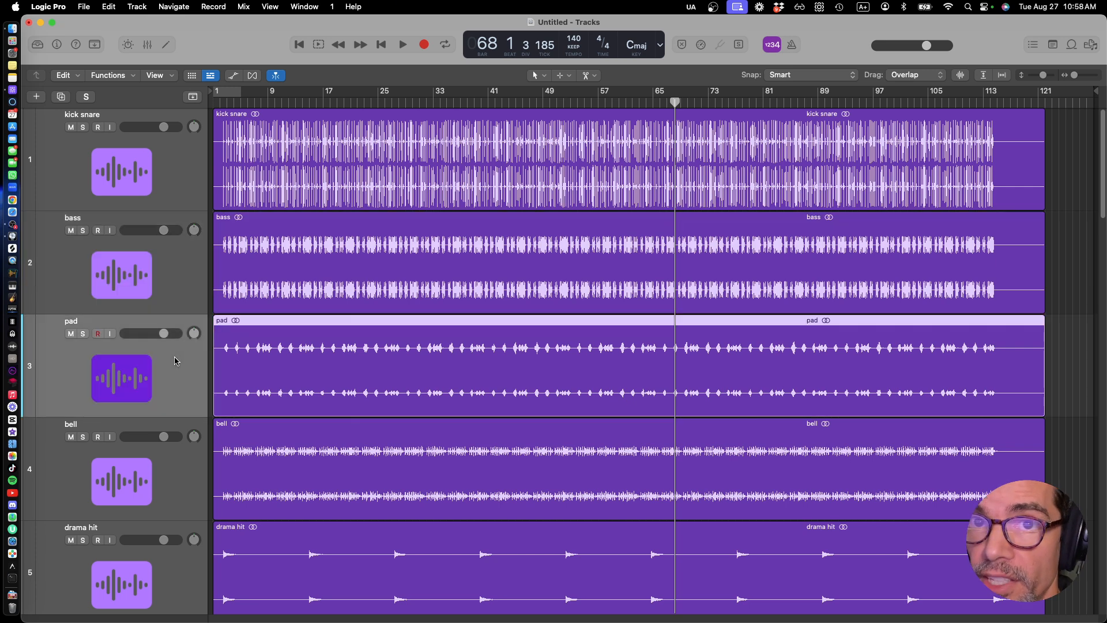
click(185, 192)
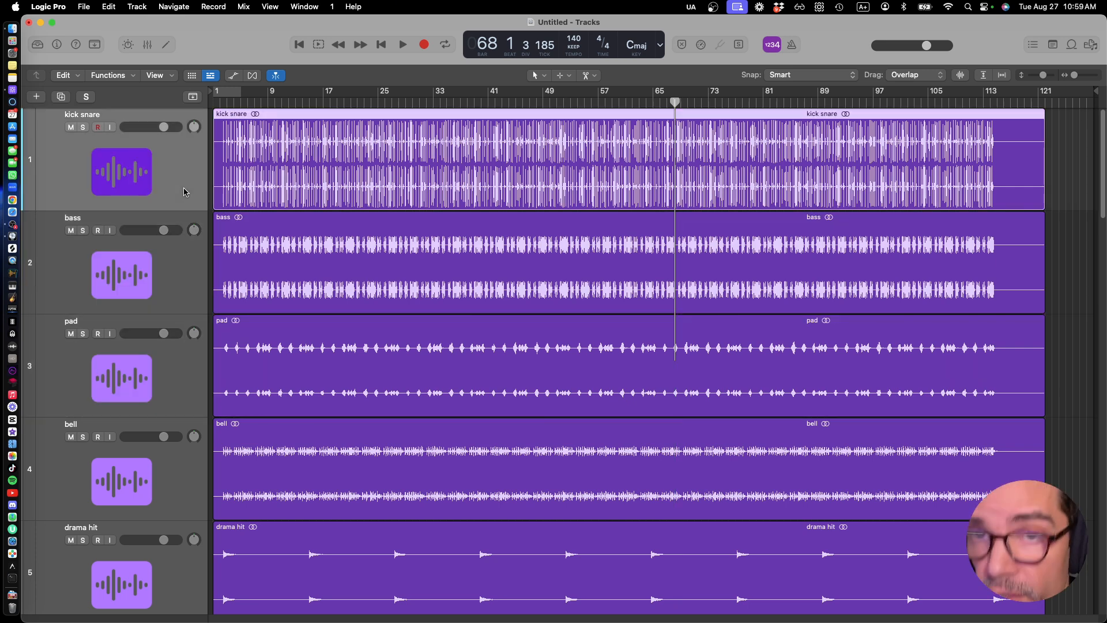
Show the mixer's input slots and switch the bass track's input format to mono, In 5
key(x)
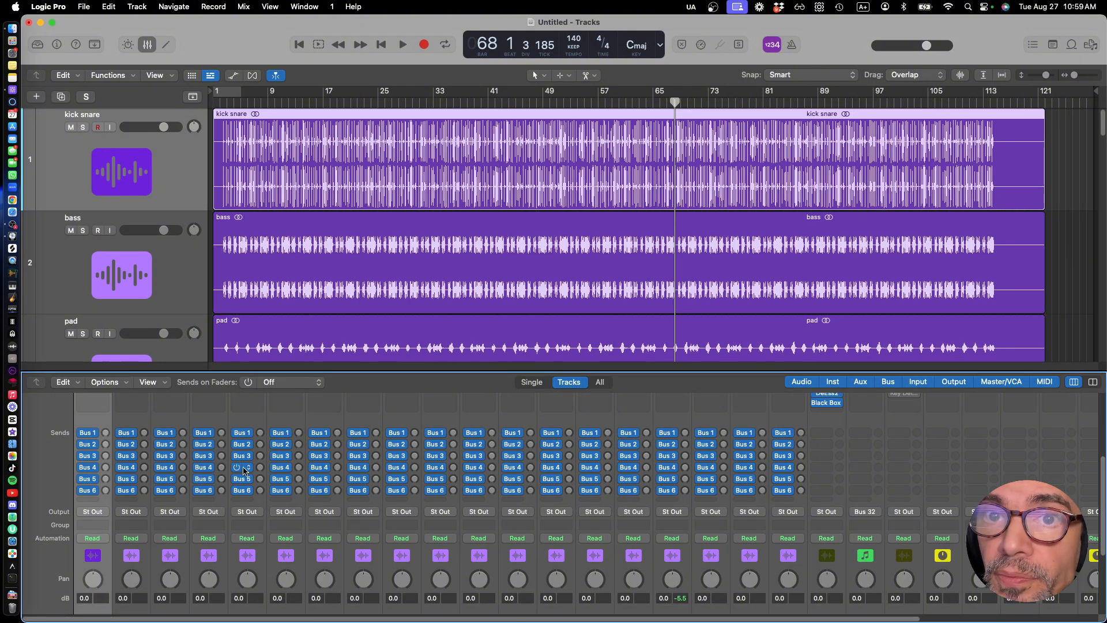
scroll(243, 470, up, 5)
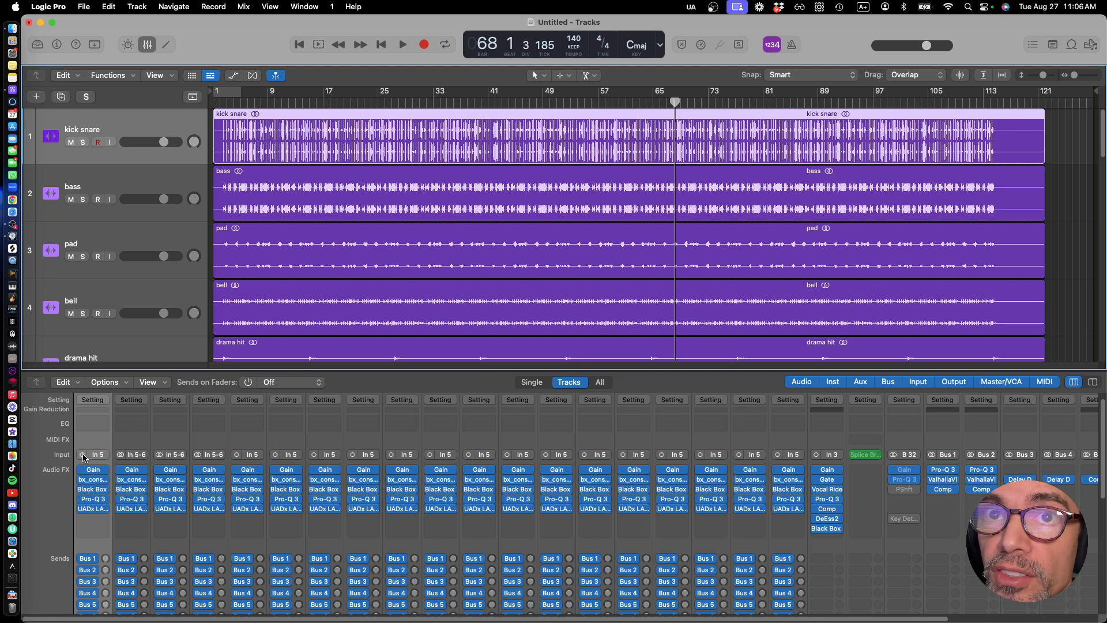
click(187, 182)
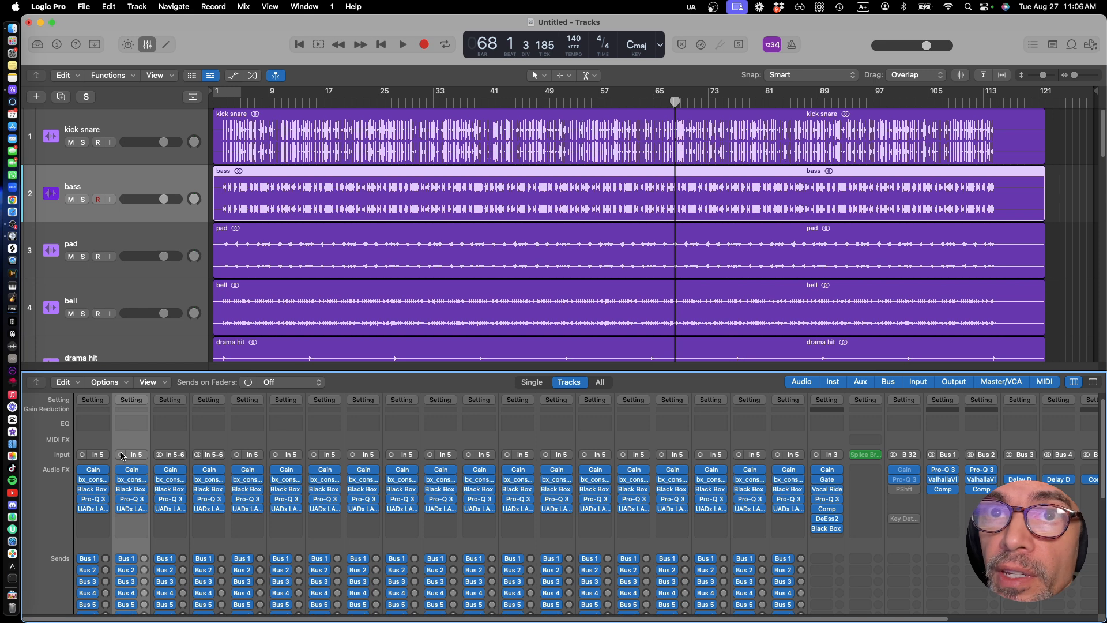
Check the pad and bell tracks and switch the drama hit track's input format to stereo, In 5-6
click(174, 465)
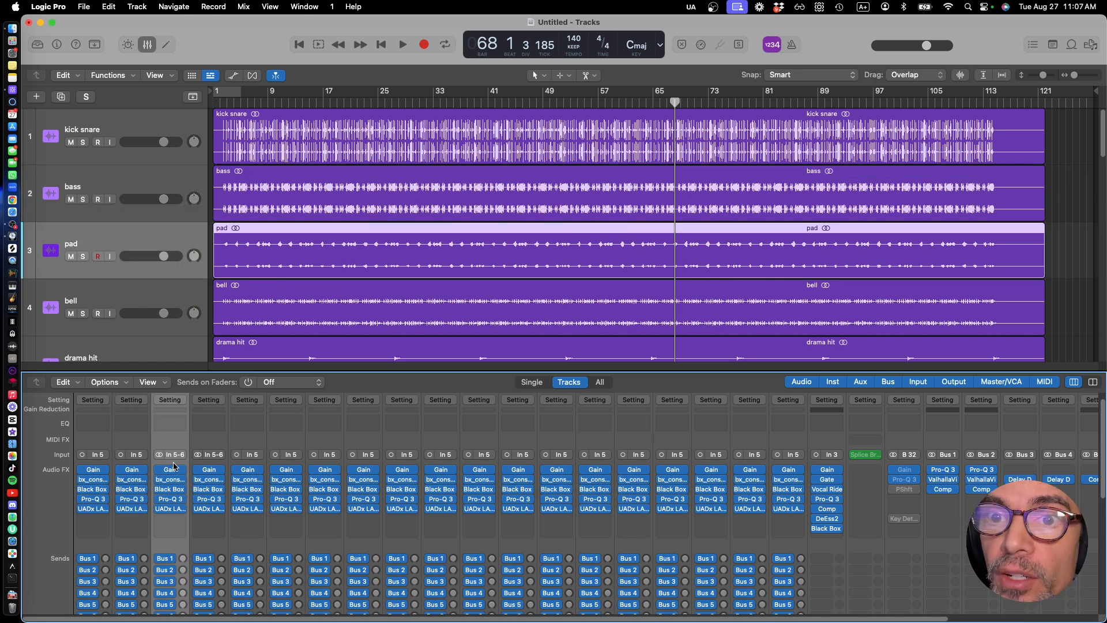
key(Right)
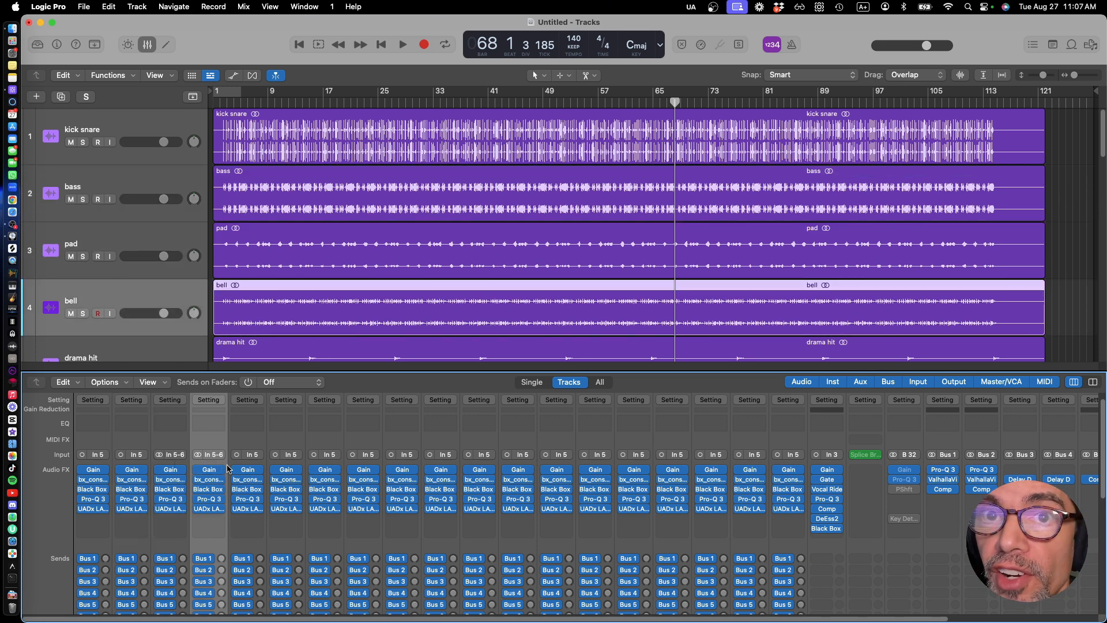
key(Right)
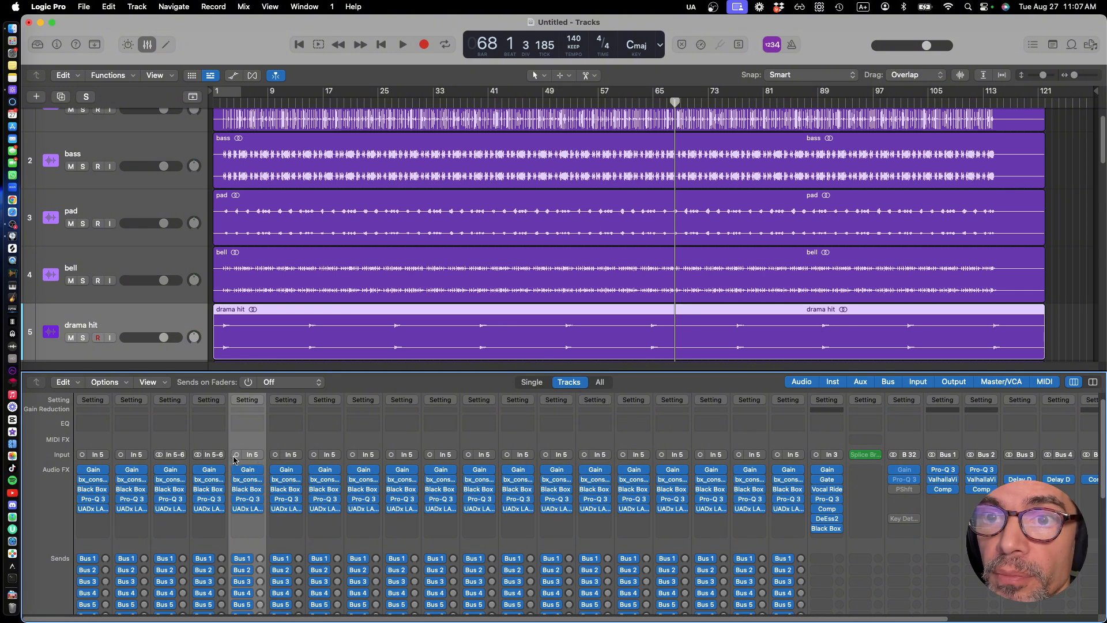
click(236, 455)
Check tracks 6 to 15 one by one and switch the lead ad Vrb track's input format to stereo, In 5-6
key(Down)
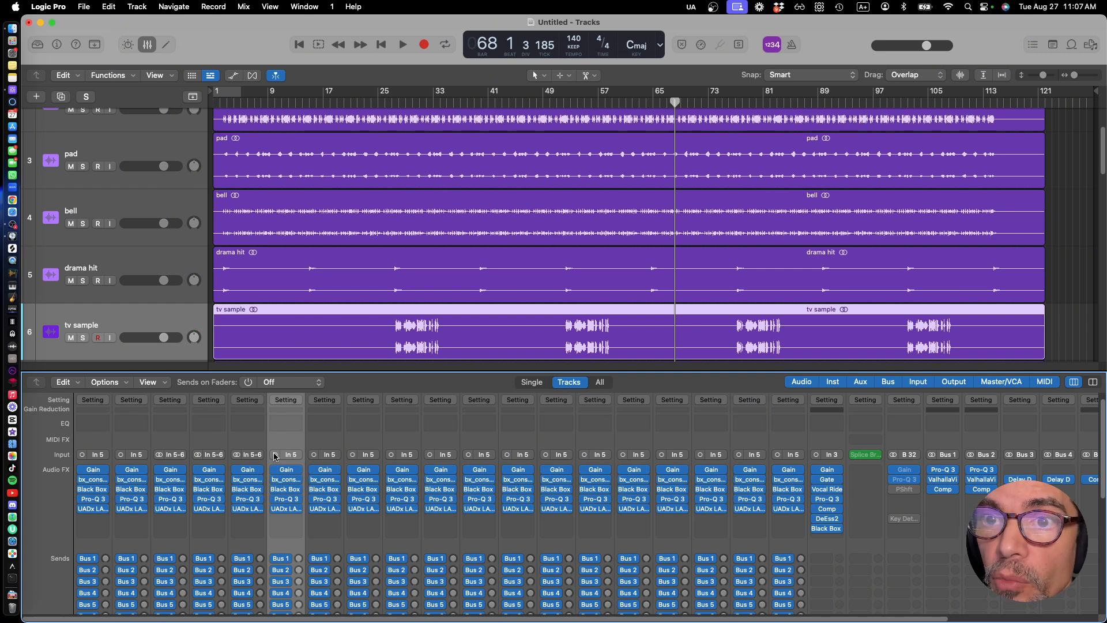
key(Down)
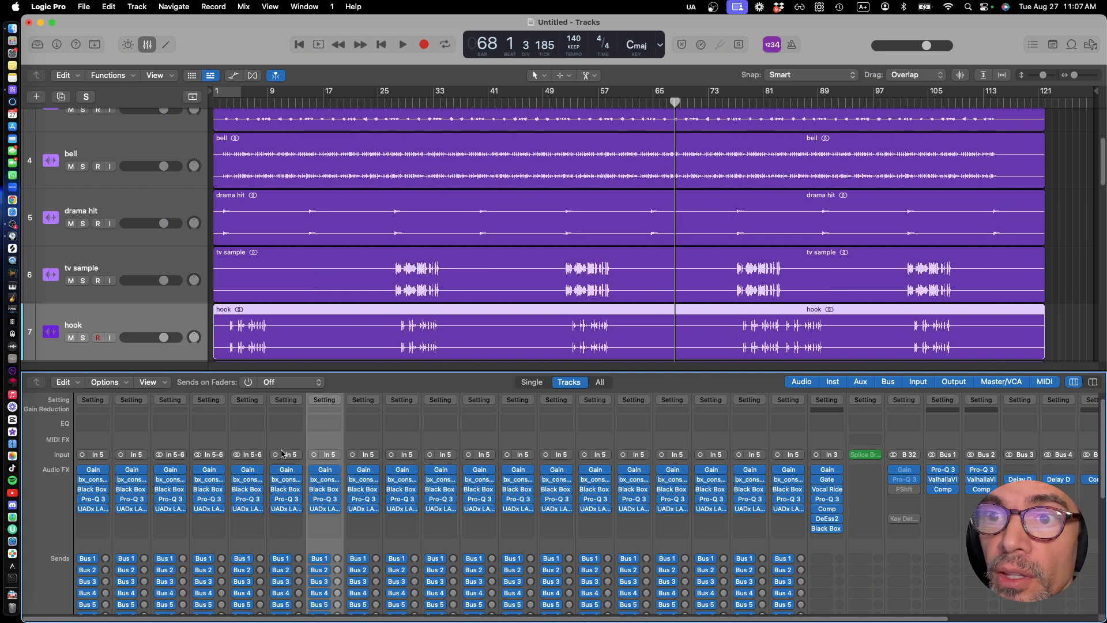
key(Down)
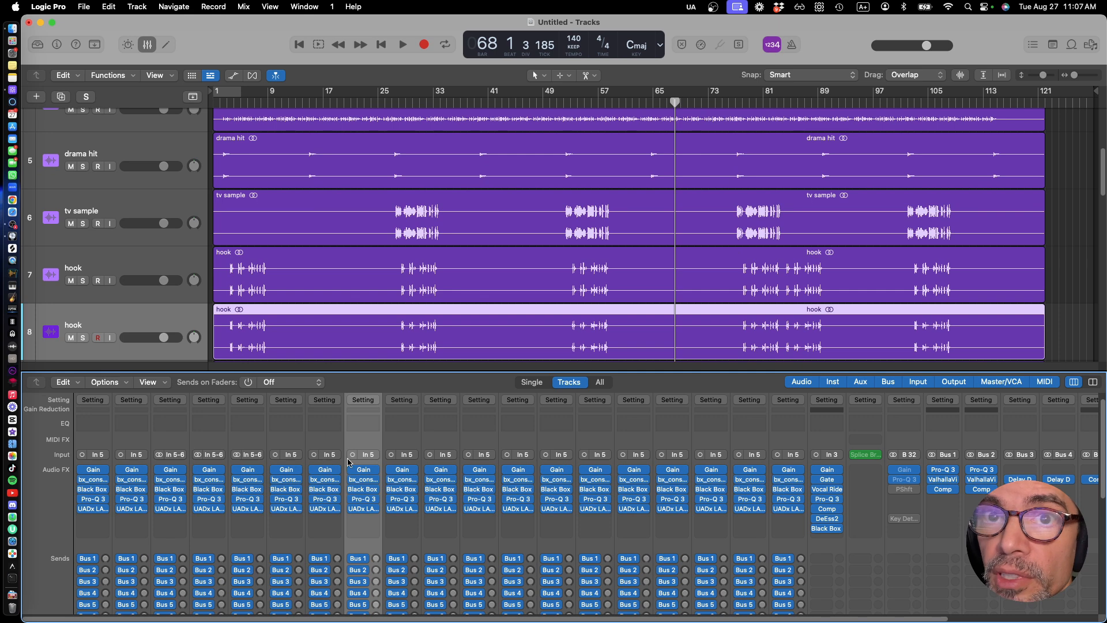
key(Down)
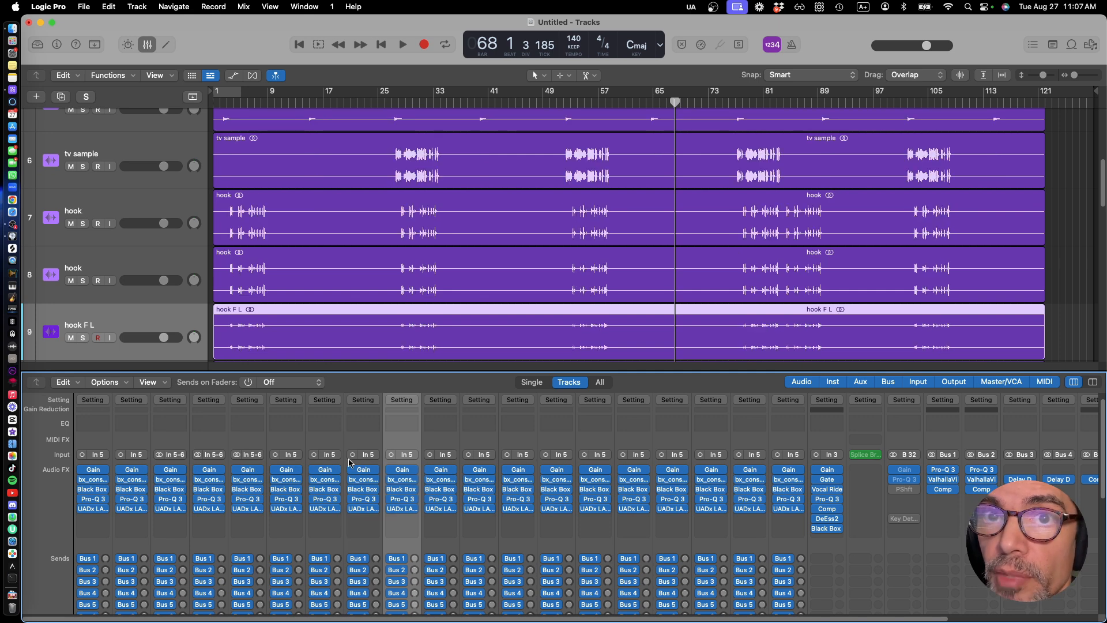
key(Down)
key(Down)
key(Down)
key(Down)
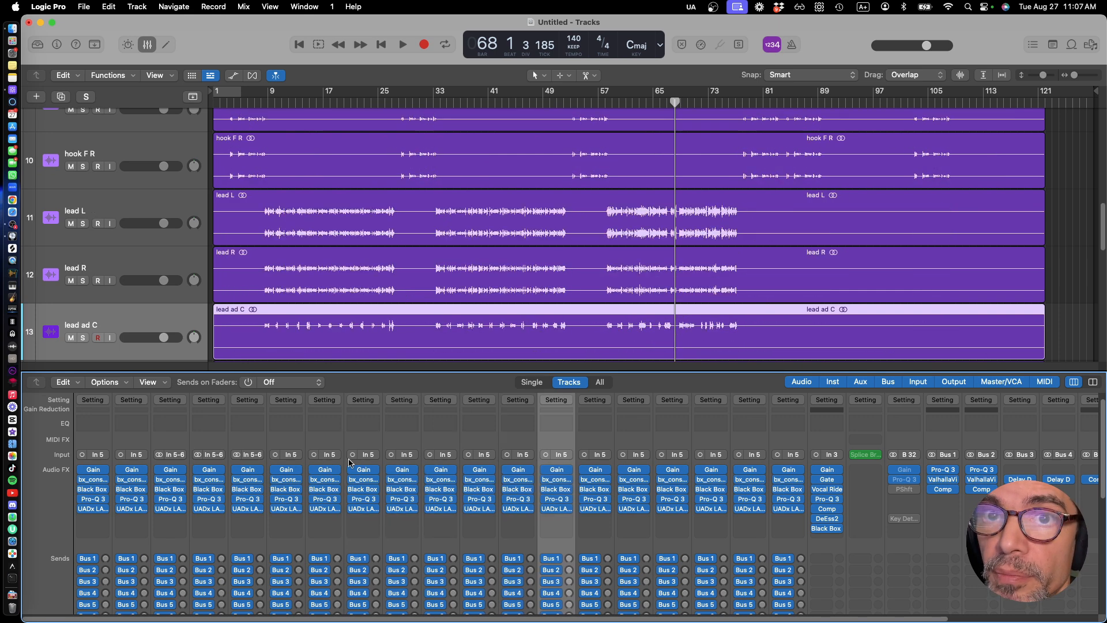
key(Down)
key(Down)
key(Down)
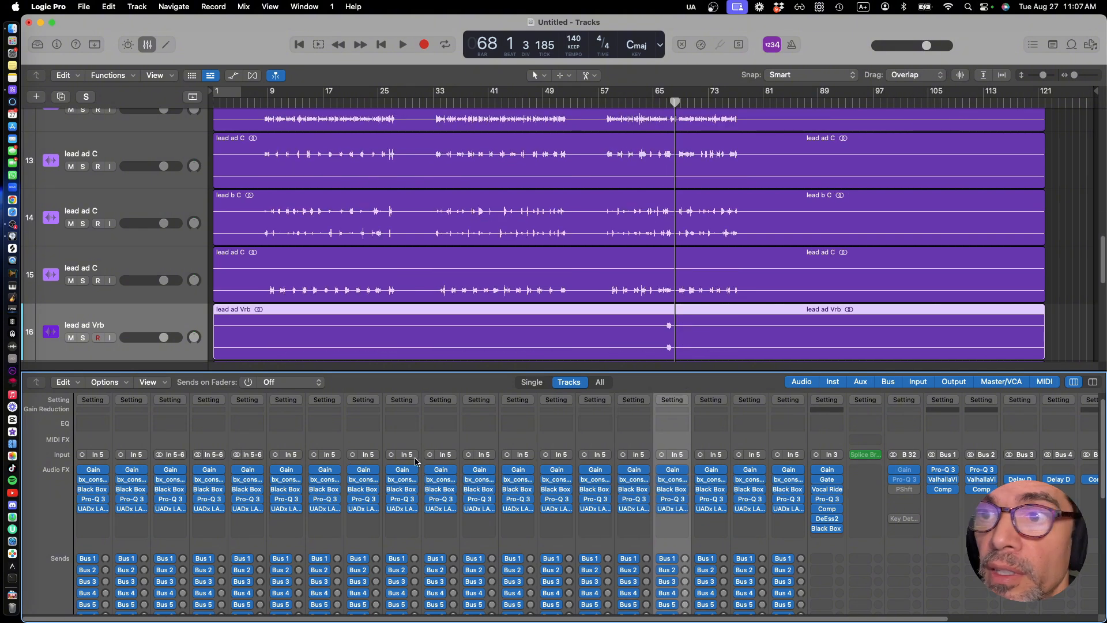
click(662, 454)
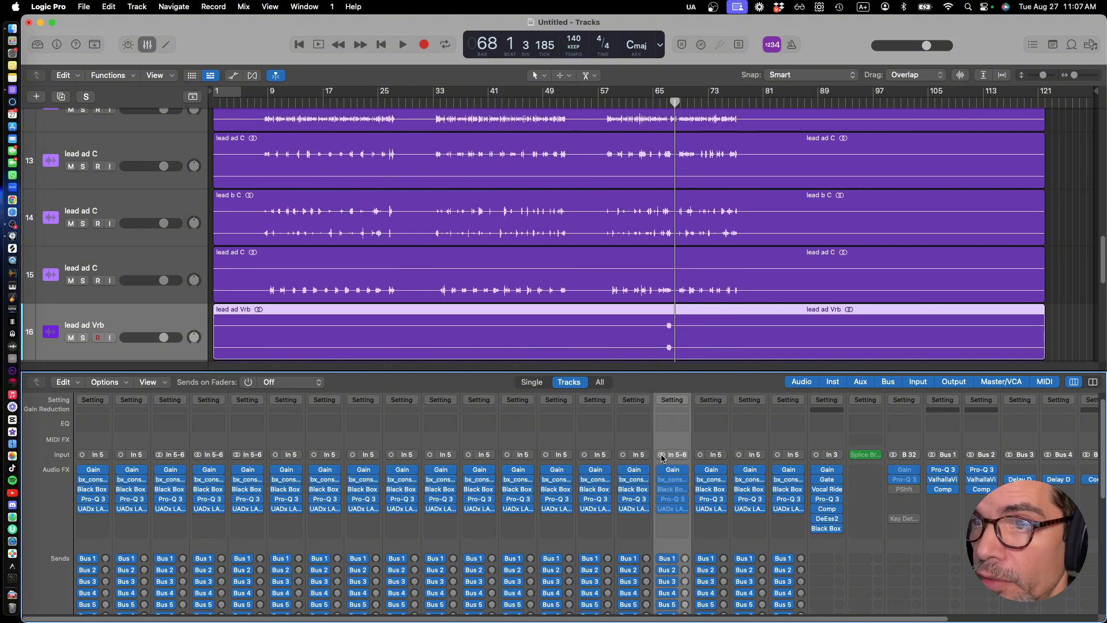
Check the outr a and outro b tracks and switch the outro Vrb track's input format to stereo, In 5-6
key(Down)
key(Down)
key(Down)
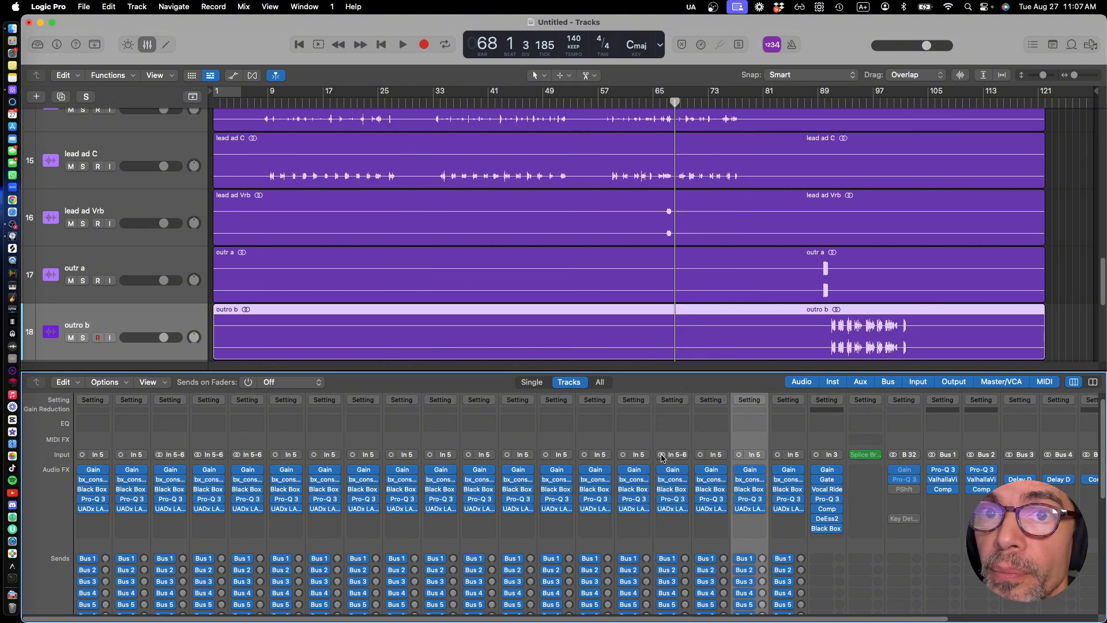
click(779, 455)
key(Down)
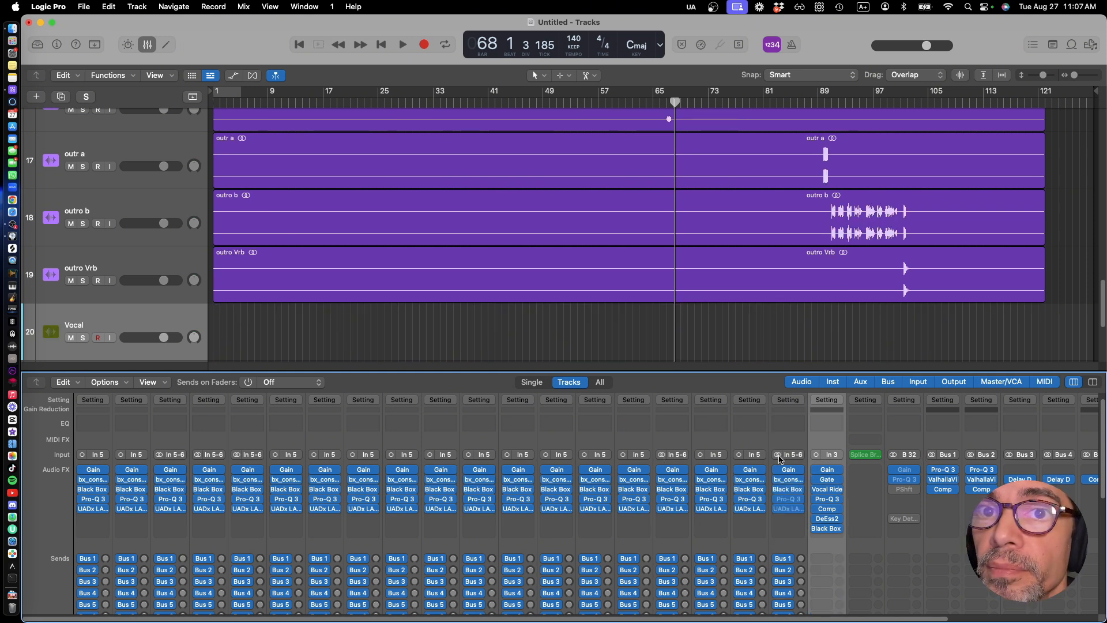
key(Up)
Bounce the kick snare region in place as kick snare_bip on a new track, leaving the source and keeping normalize off
scroll(251, 261, up, 10)
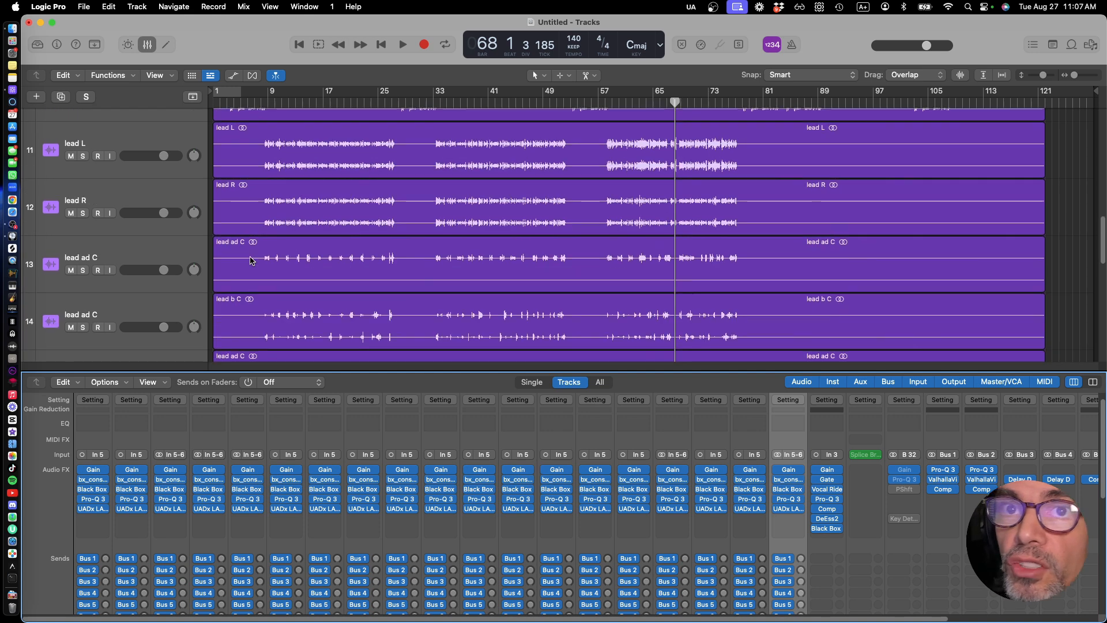
scroll(252, 261, up, 3)
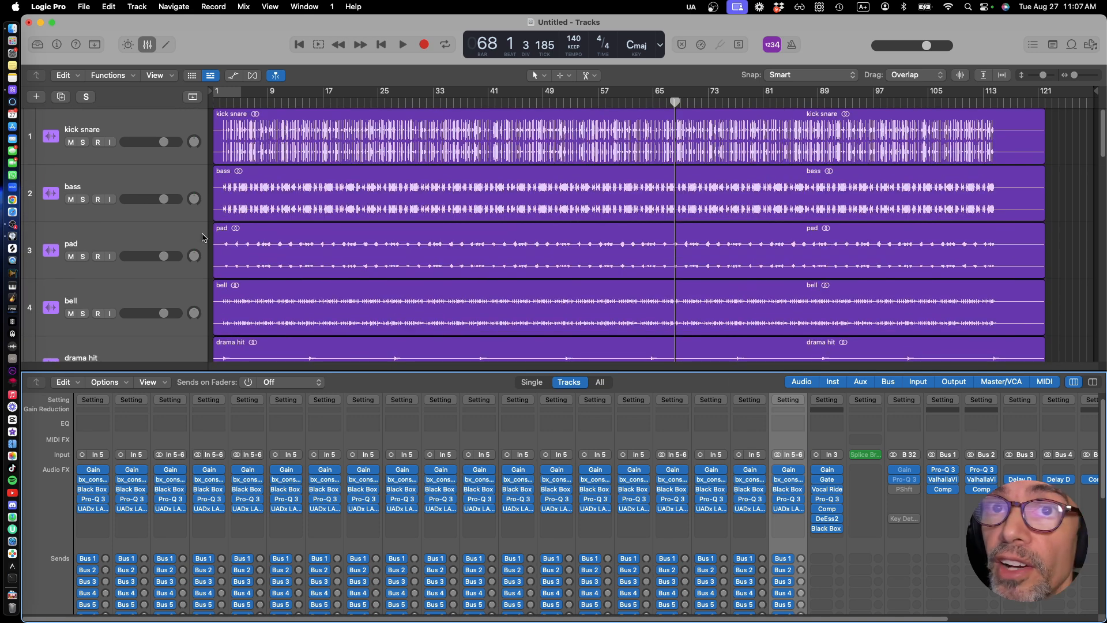
click(155, 126)
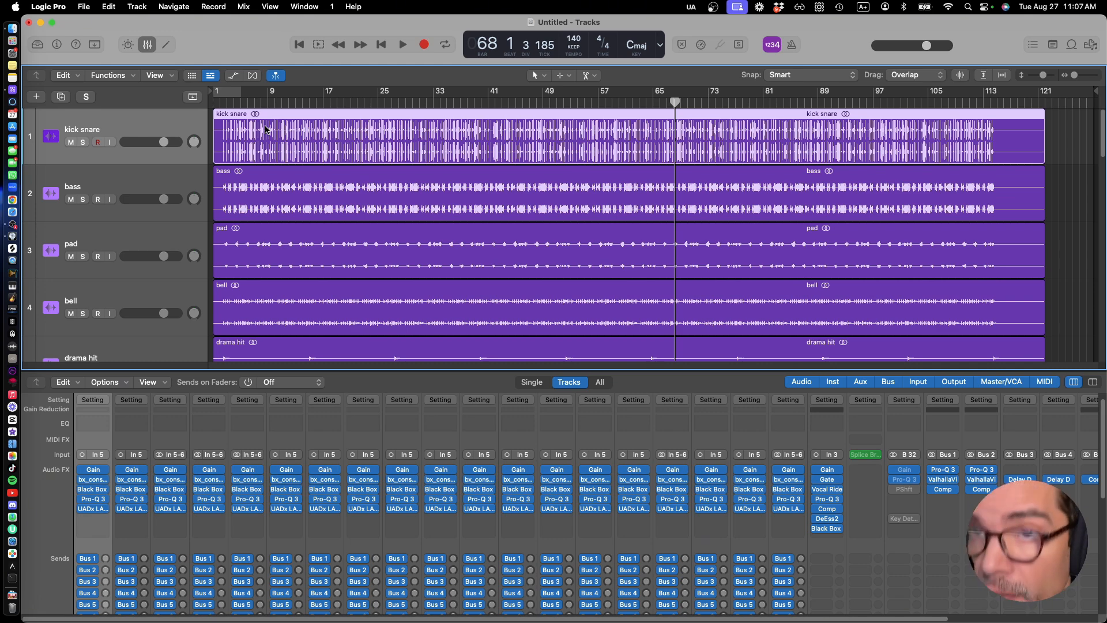
key(ctrl+b)
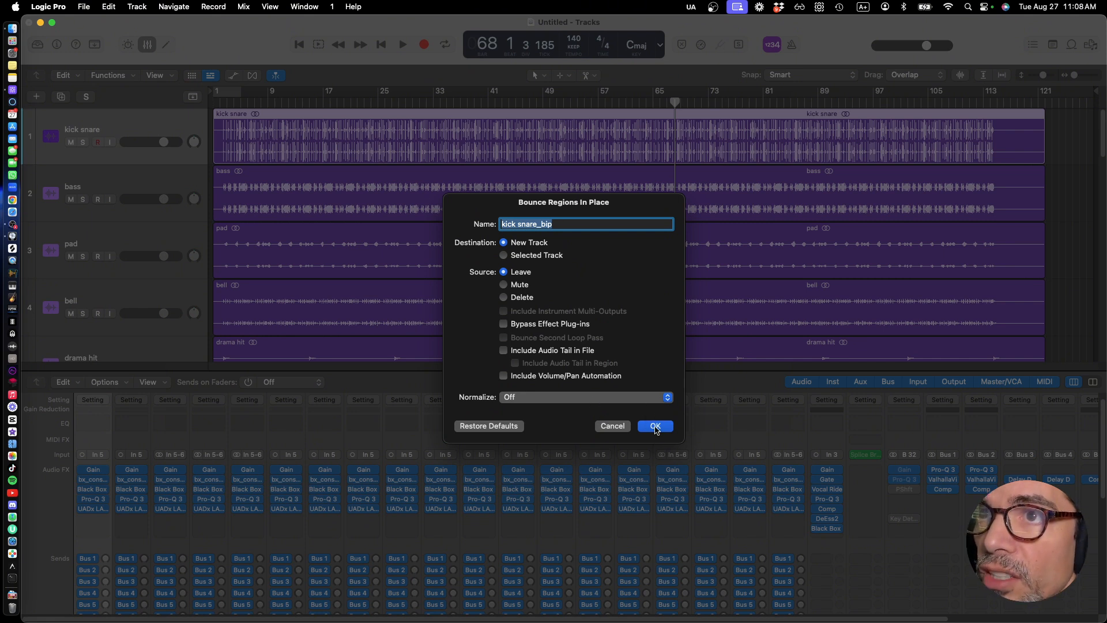
click(655, 427)
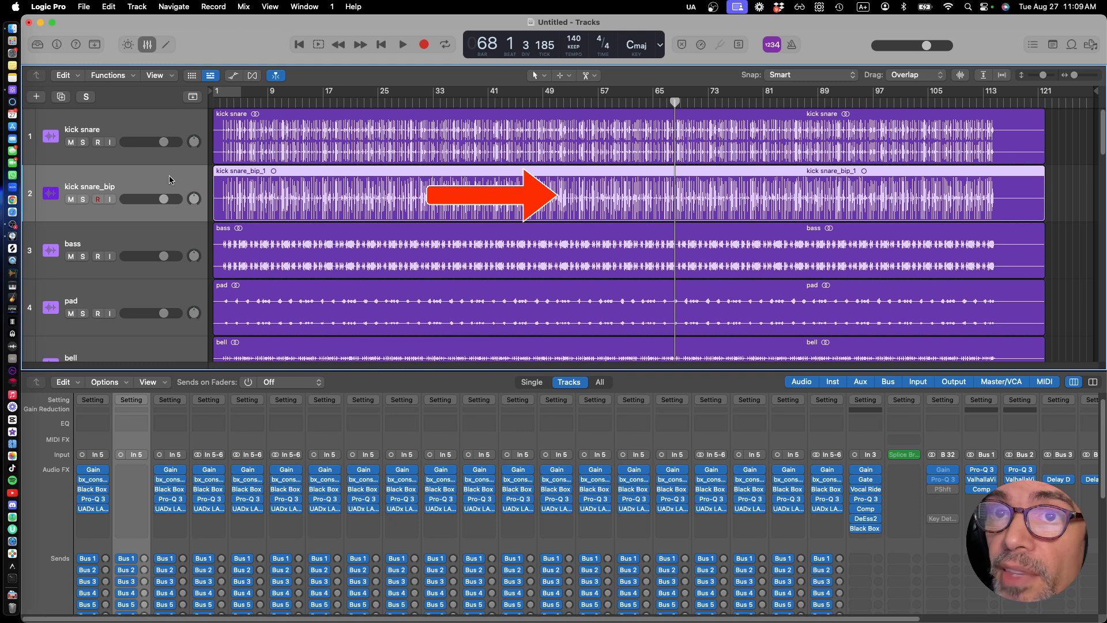
Bounce the bass and tv sample regions in place to new tracks with the same settings, leaving the sources
key(Down)
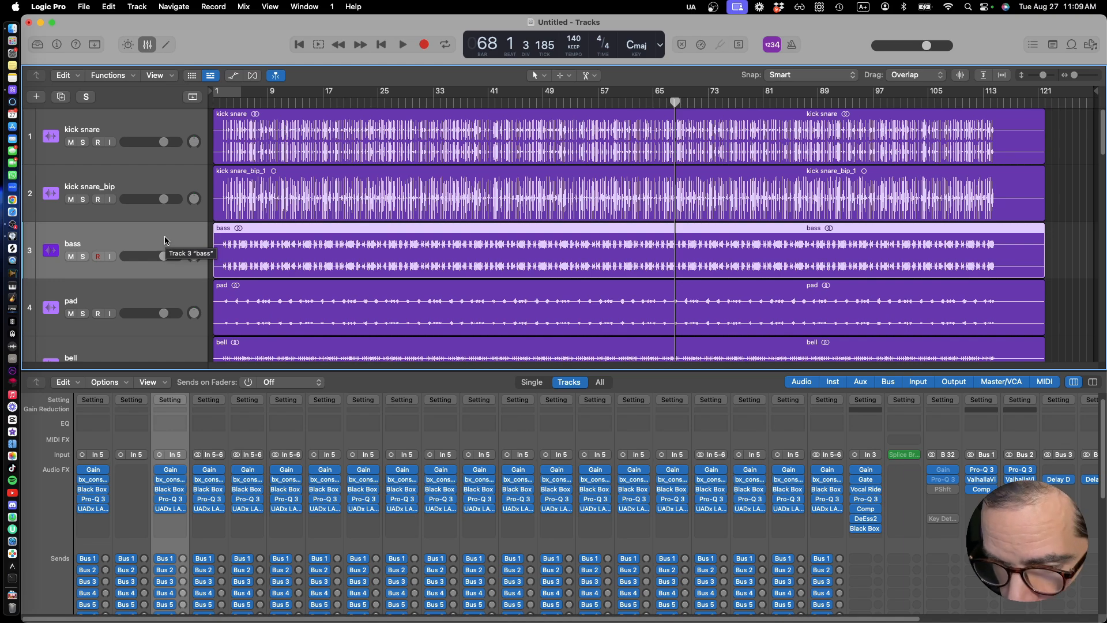
key(ctrl+b)
key(Return)
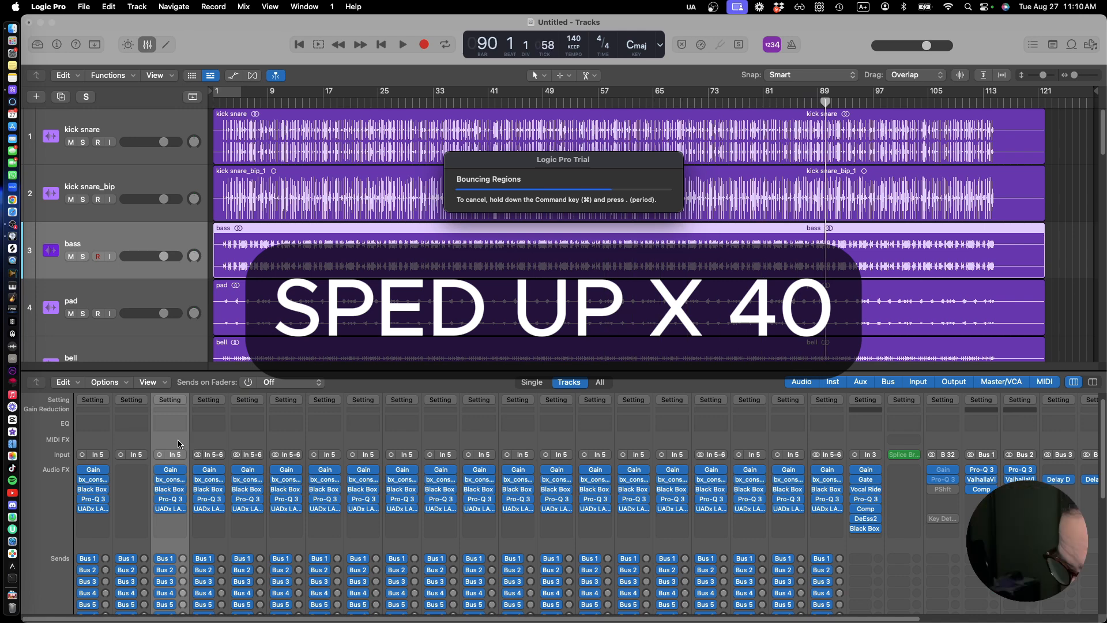
key(ctrl+b)
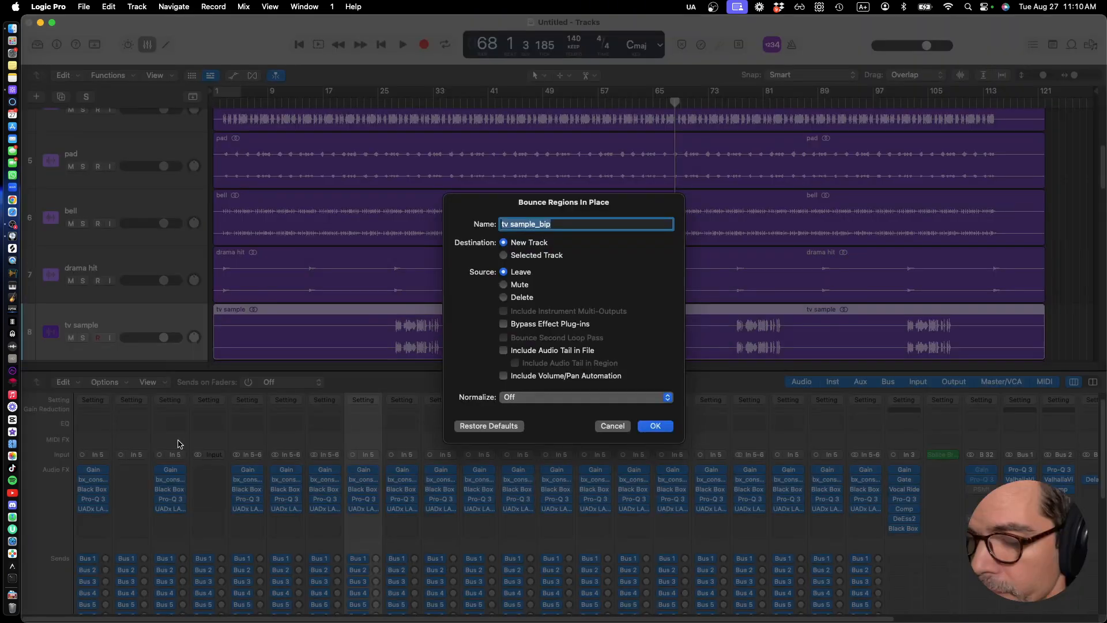
key(Return)
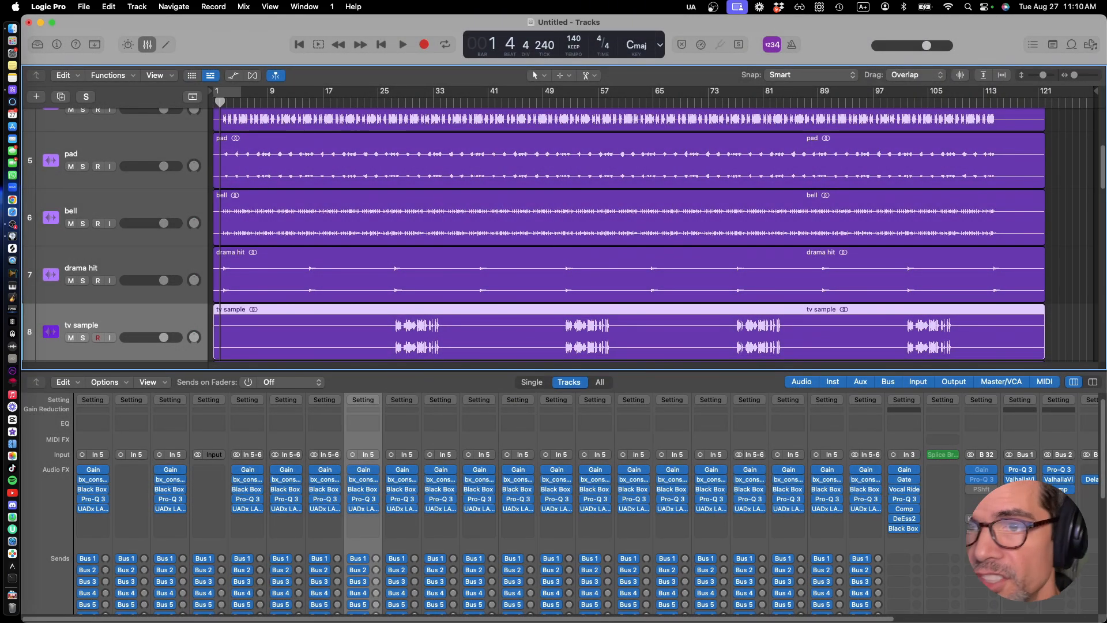
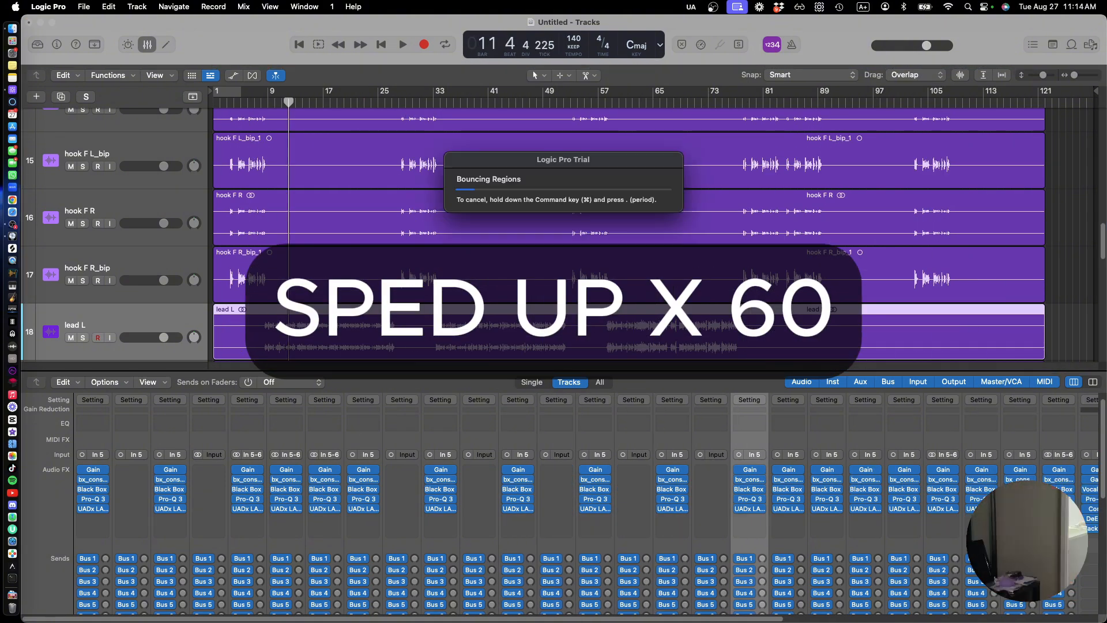
Bounce the lead R region and the regions of the three lead ad C tracks in place to new tracks
key(Down)
key(ctrl+b)
key(Return)
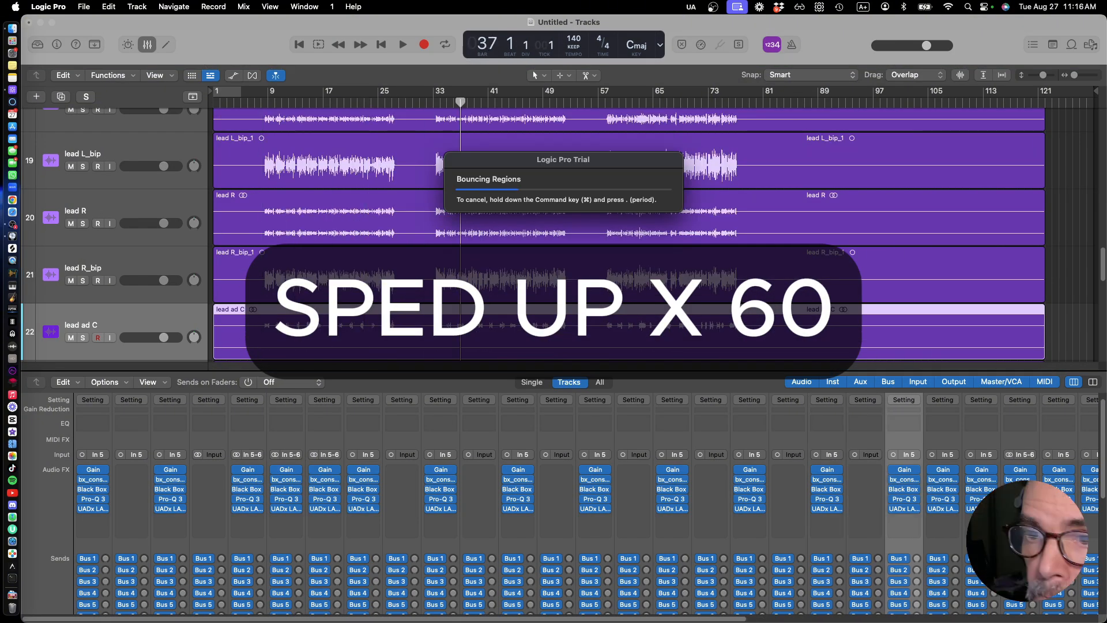
key(Down)
key(ctrl+b)
key(Return)
key(Down)
key(ctrl+b)
key(Return)
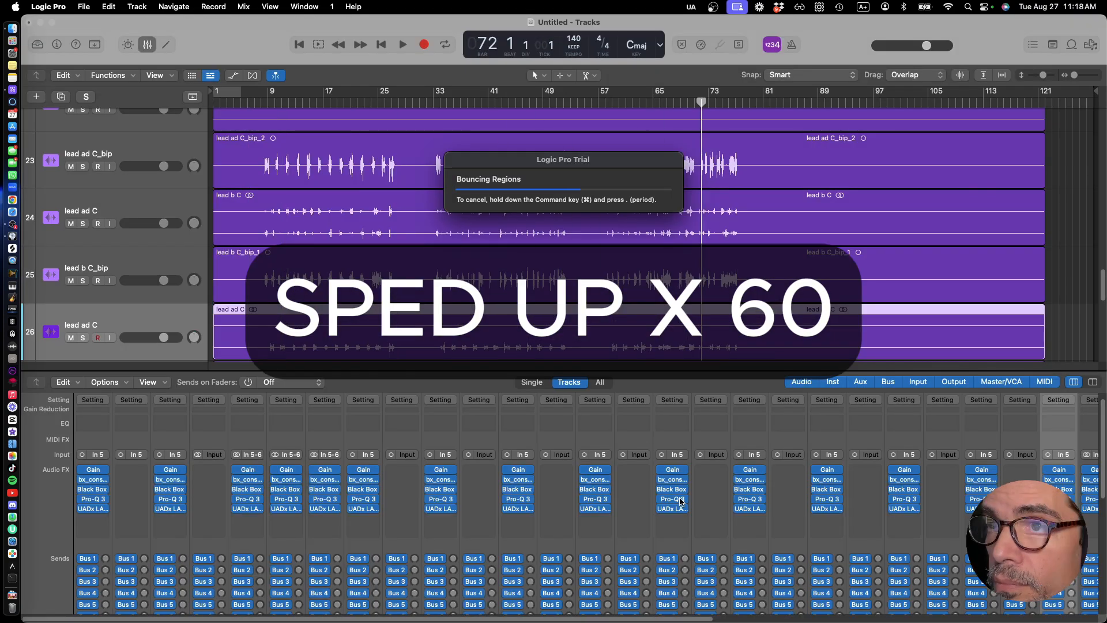
Skip the lead ad Vrb track and bounce the outr a and outro b regions in place to new tracks
key(Down)
key(Down)
key(ctrl+b)
key(Return)
key(Down)
key(ctrl+b)
key(Return)
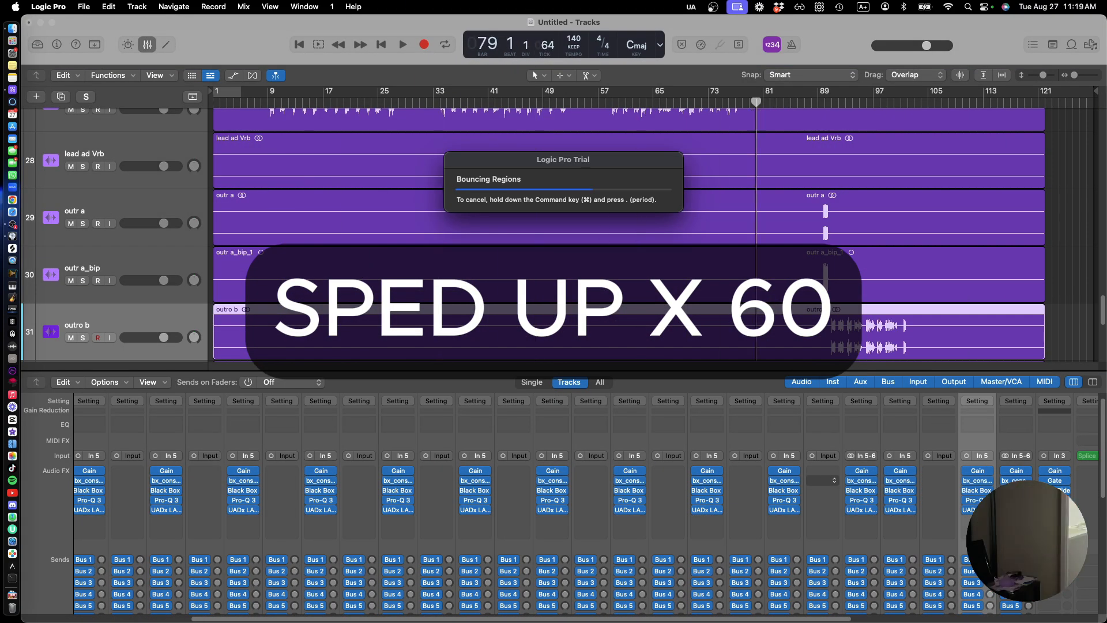
key(Down)
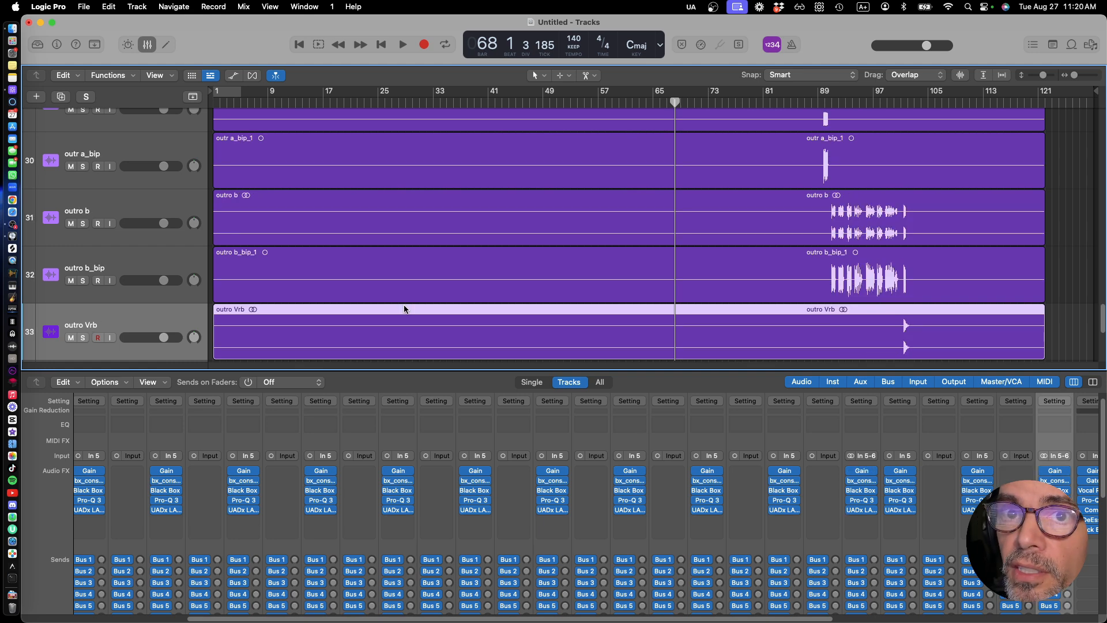
Hide the mixer and shrink the track height until all 36 tracks fit in the arrangement
scroll(402, 306, up, 1)
key(super+Up)
key(super+Up)
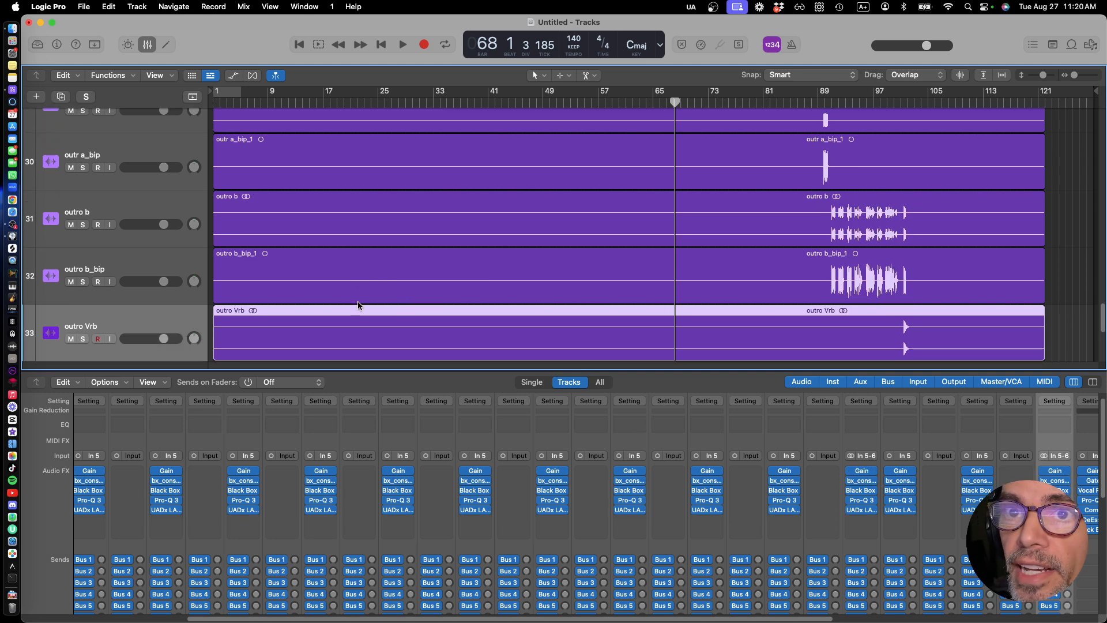
key(super+Up)
key(super+Up)
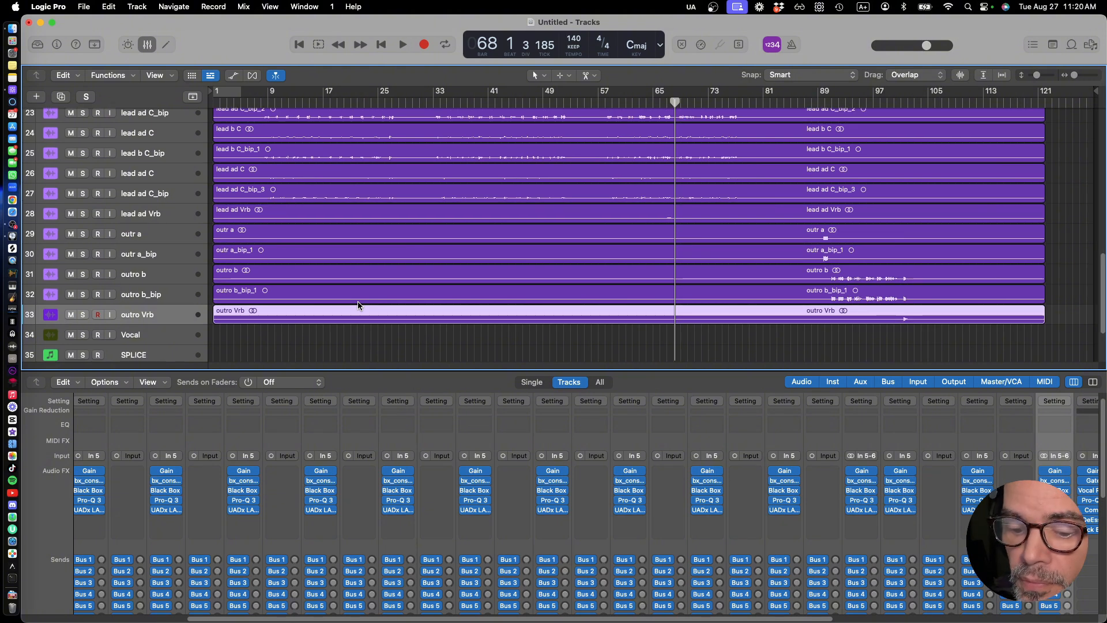
key(x)
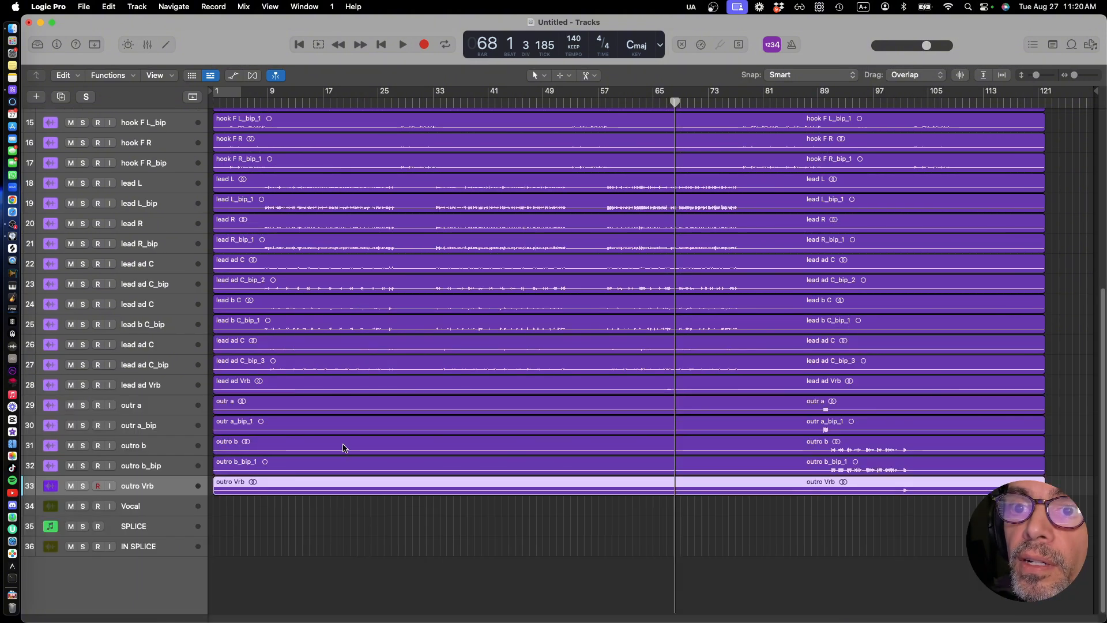
key(super+Up)
key(super+Up)
key(super+Up)
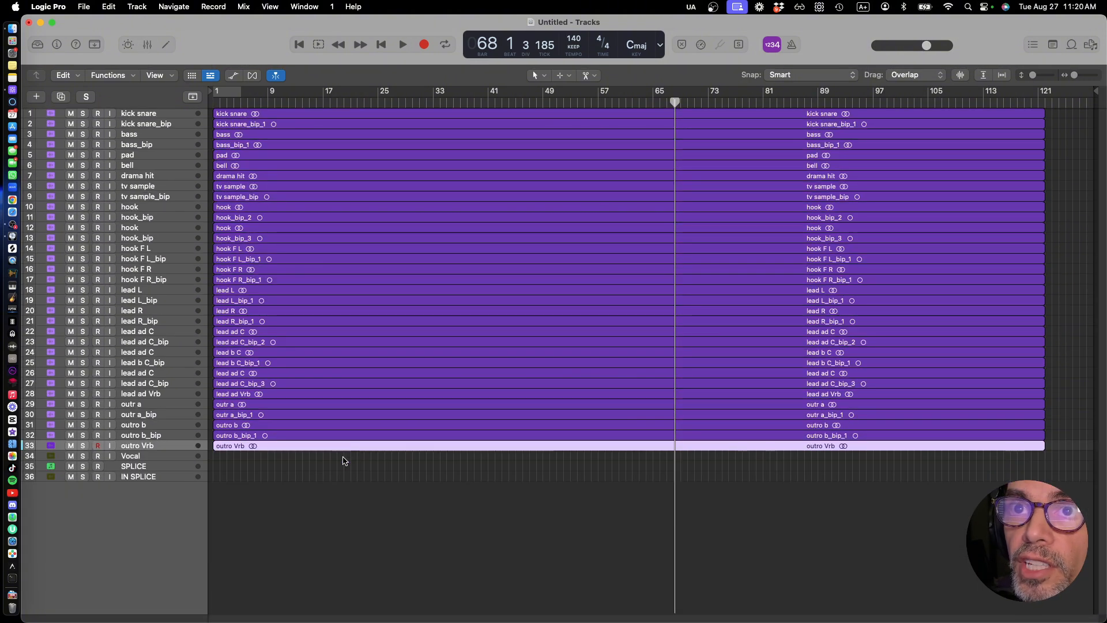
click(141, 126)
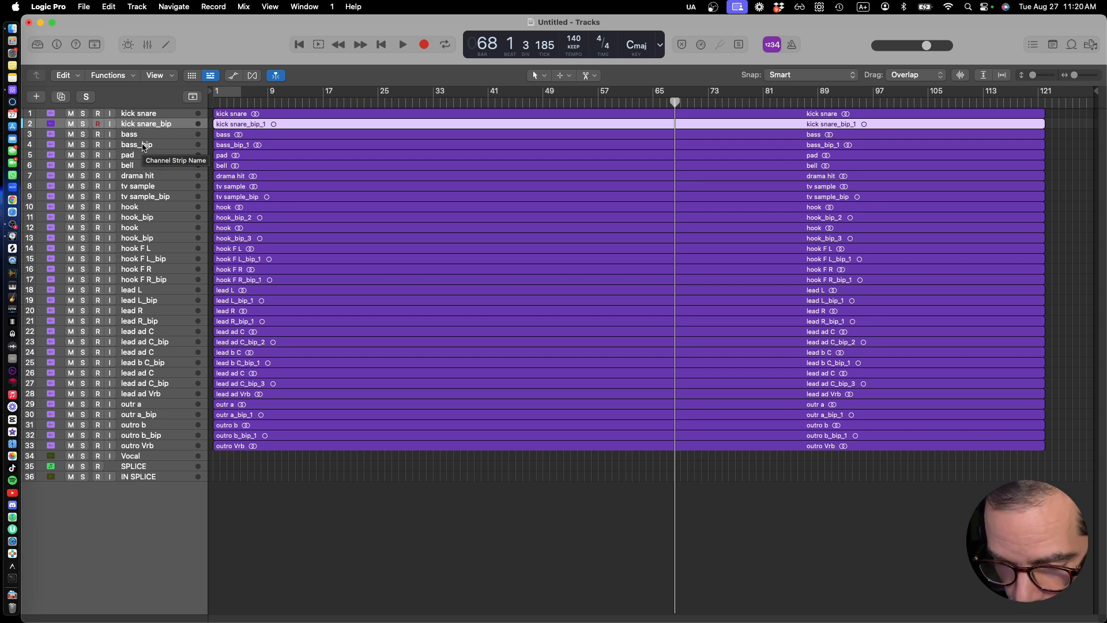
super+click(142, 147)
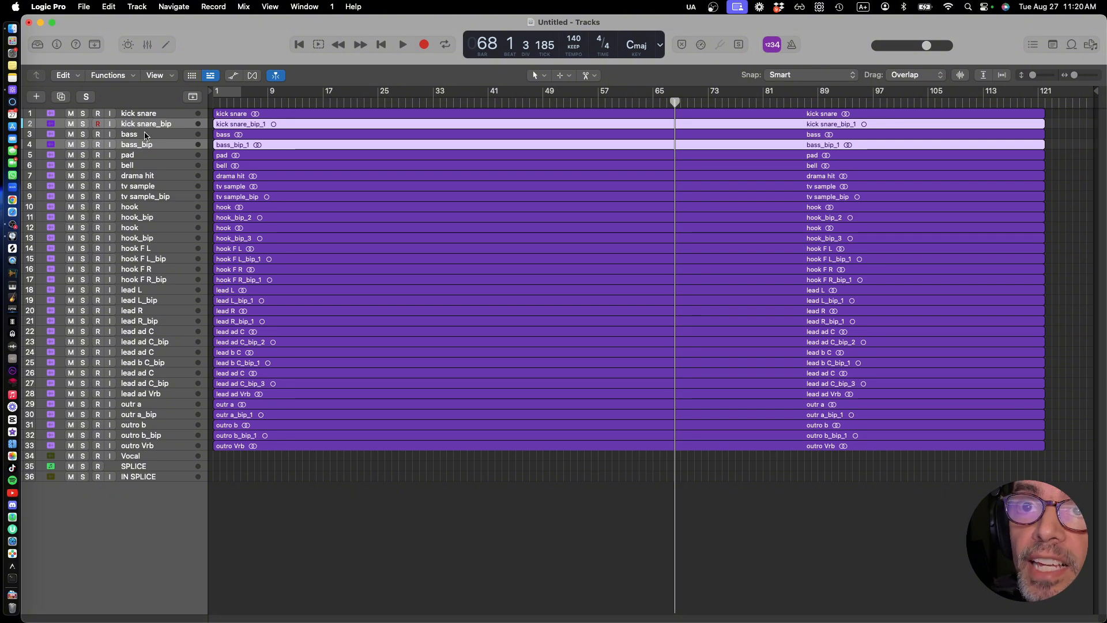
click(146, 136)
Select every original stereo track that has a bounced copy, from kick snare to outro b, mute their regions and hide the tracks
click(148, 116)
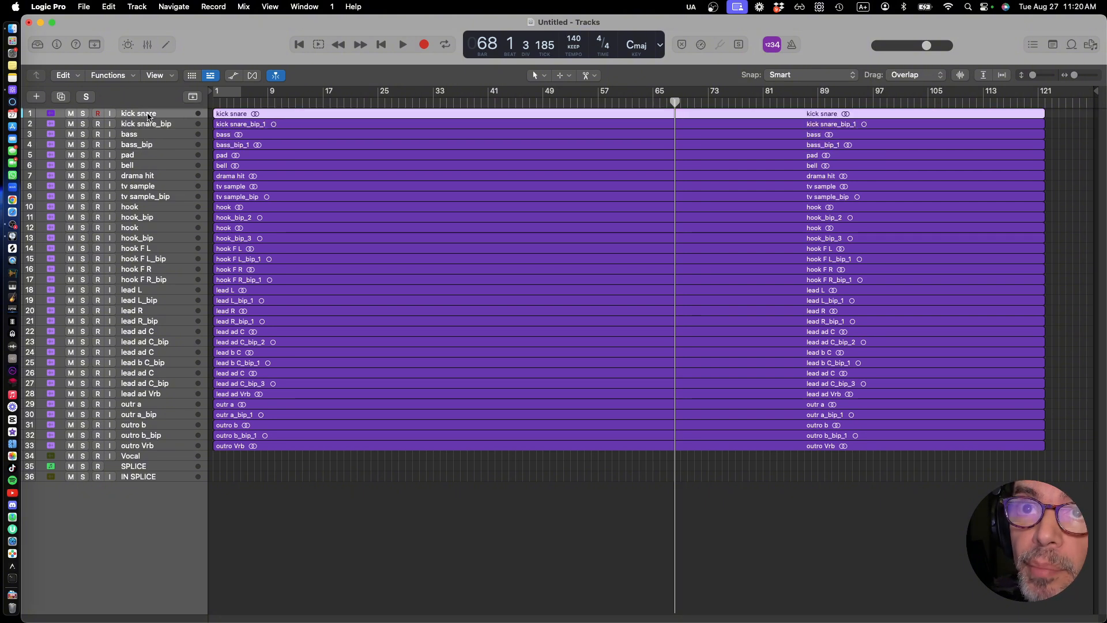
super+click(146, 135)
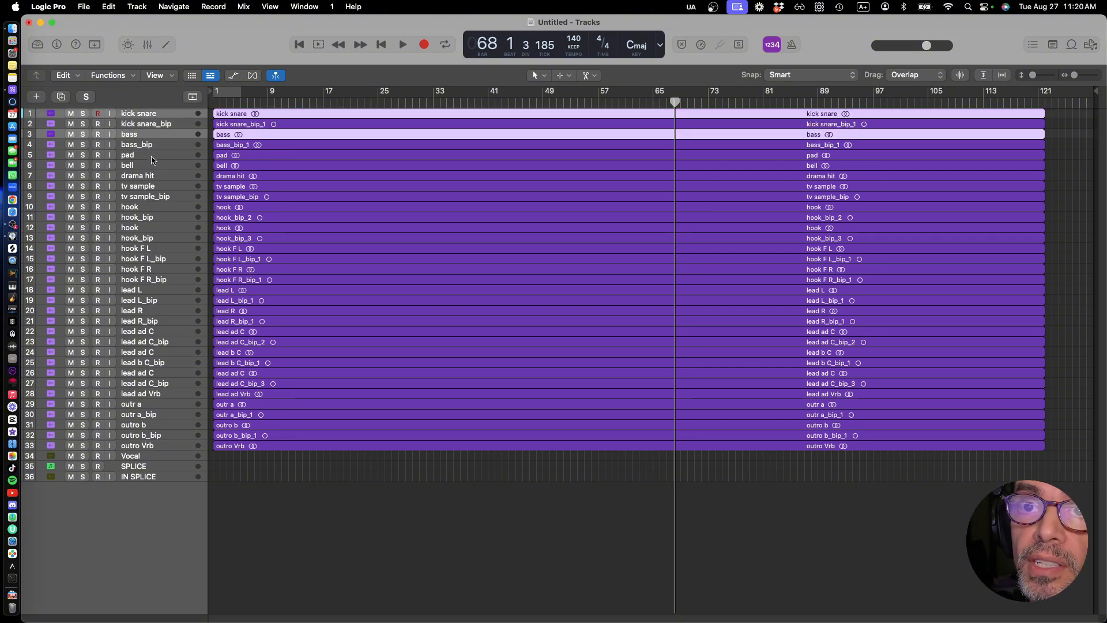
super+click(153, 157)
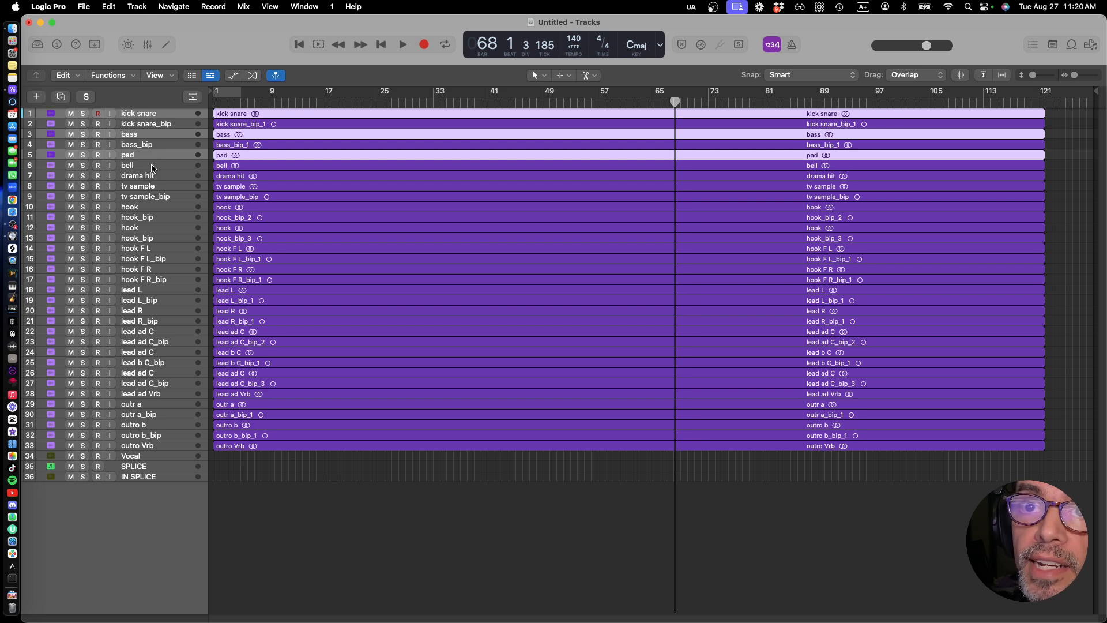
super+click(154, 157)
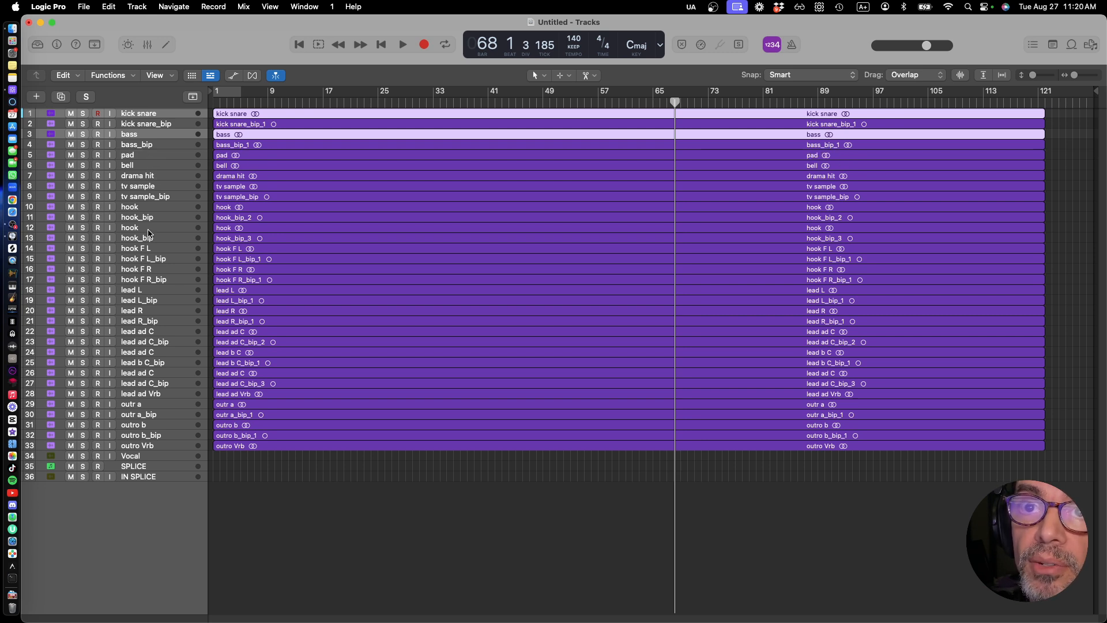
super+click(138, 188)
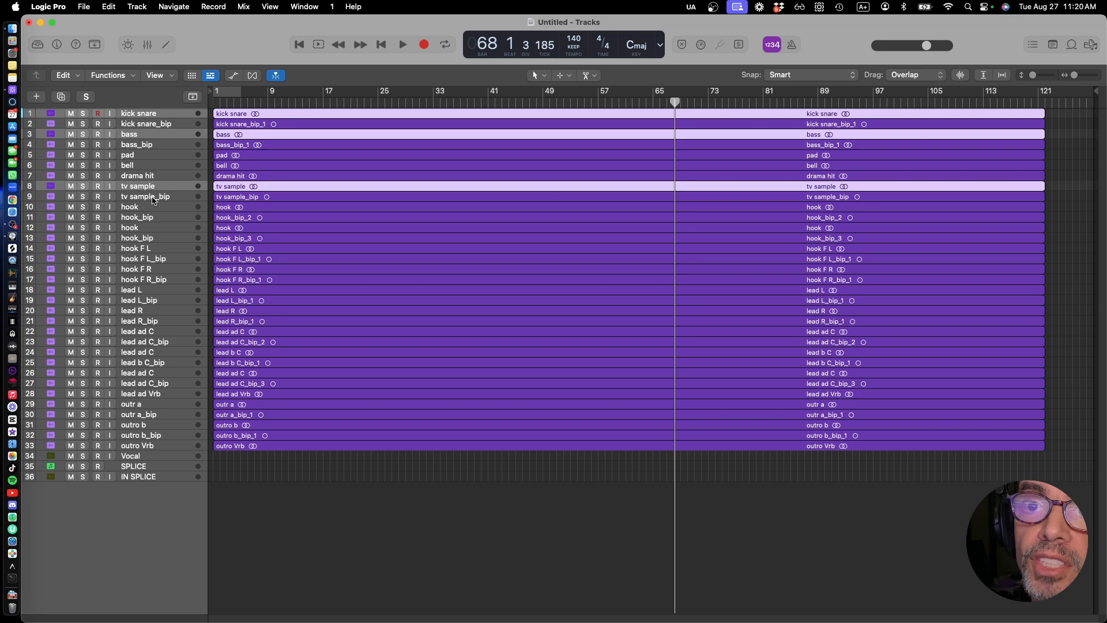
super+click(140, 209)
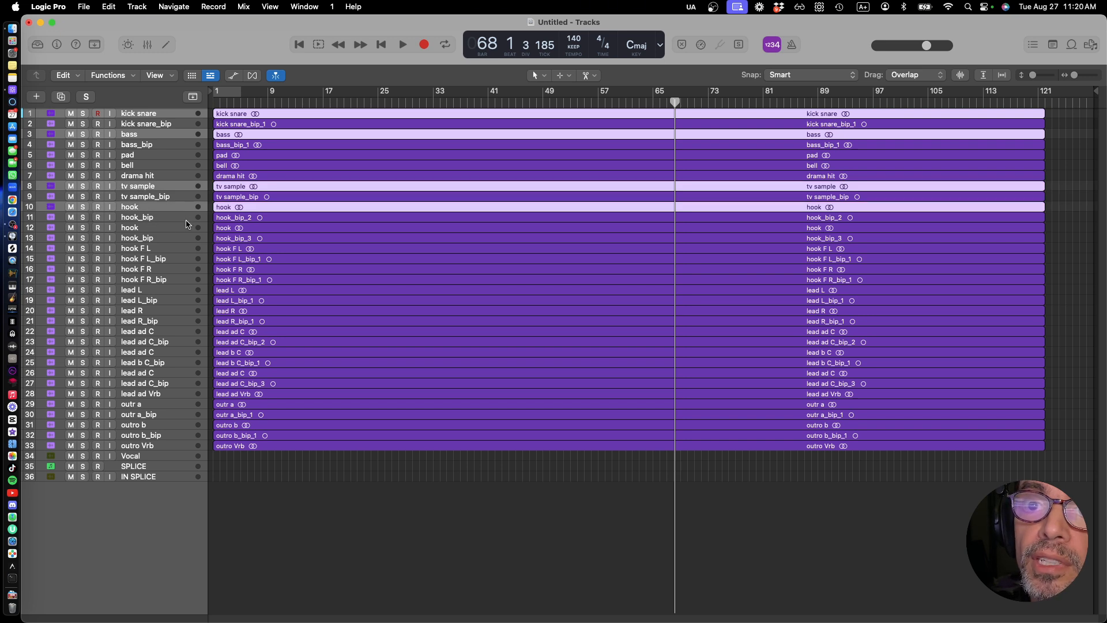
super+click(144, 229)
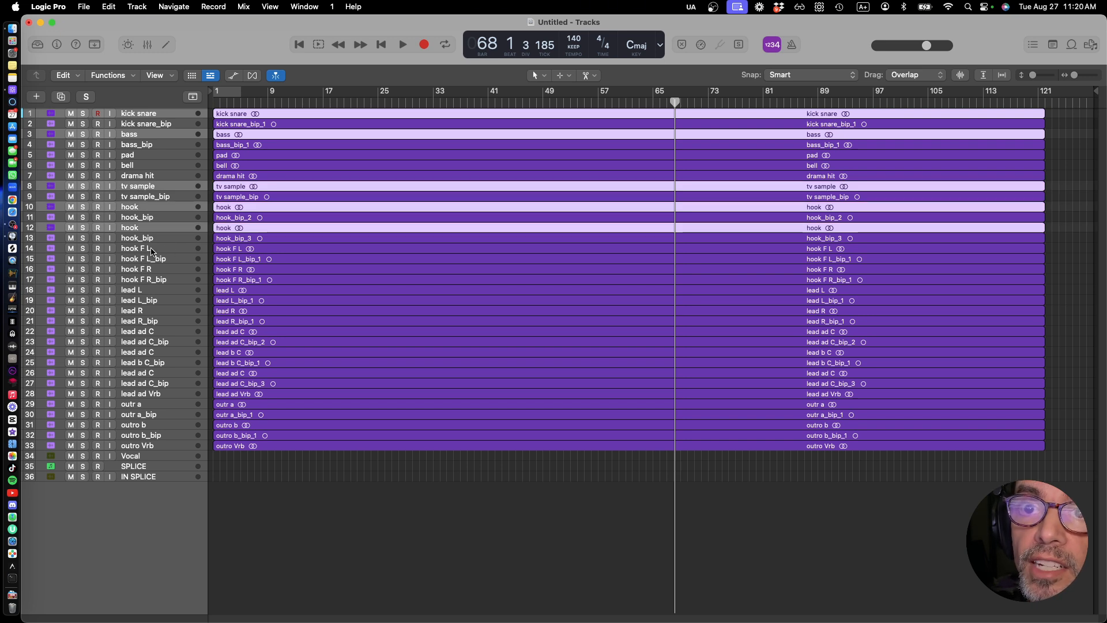
super+click(152, 249)
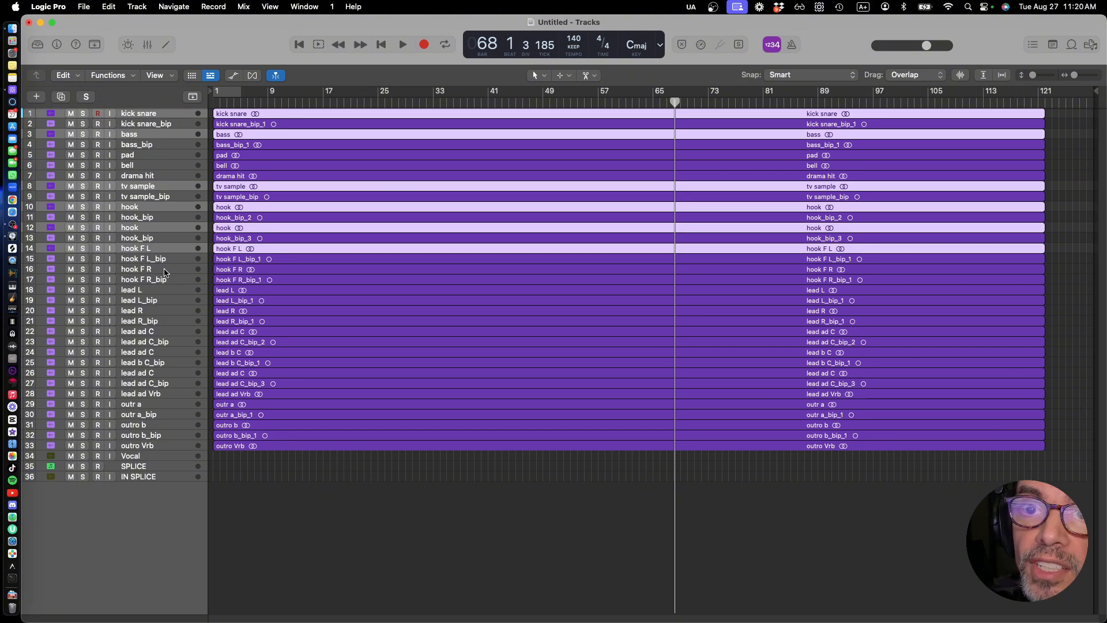
super+click(165, 269)
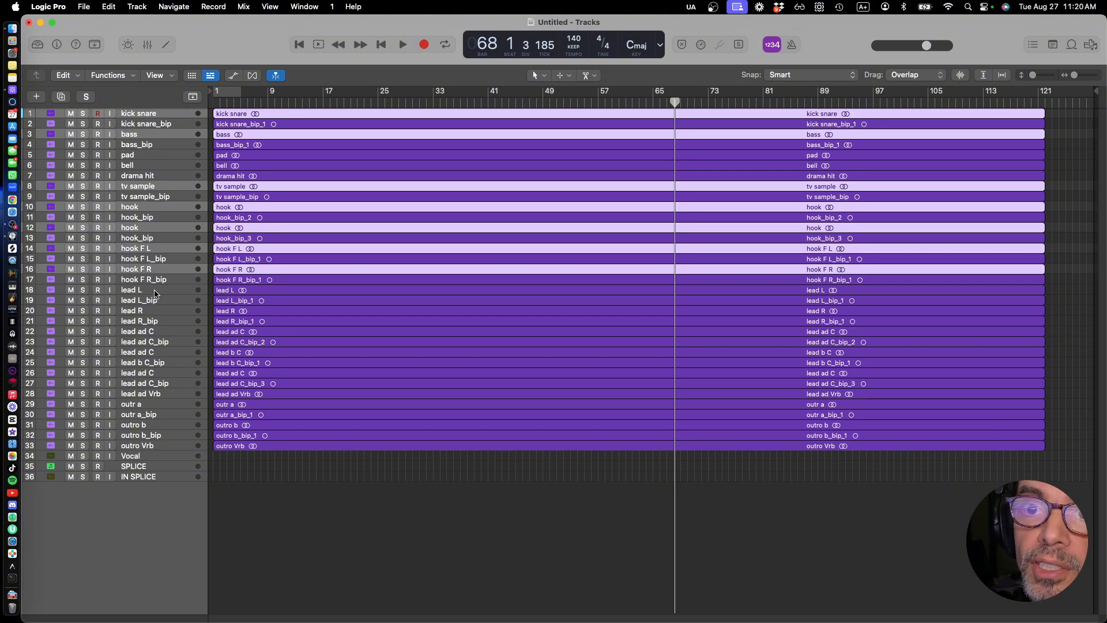
super+click(154, 291)
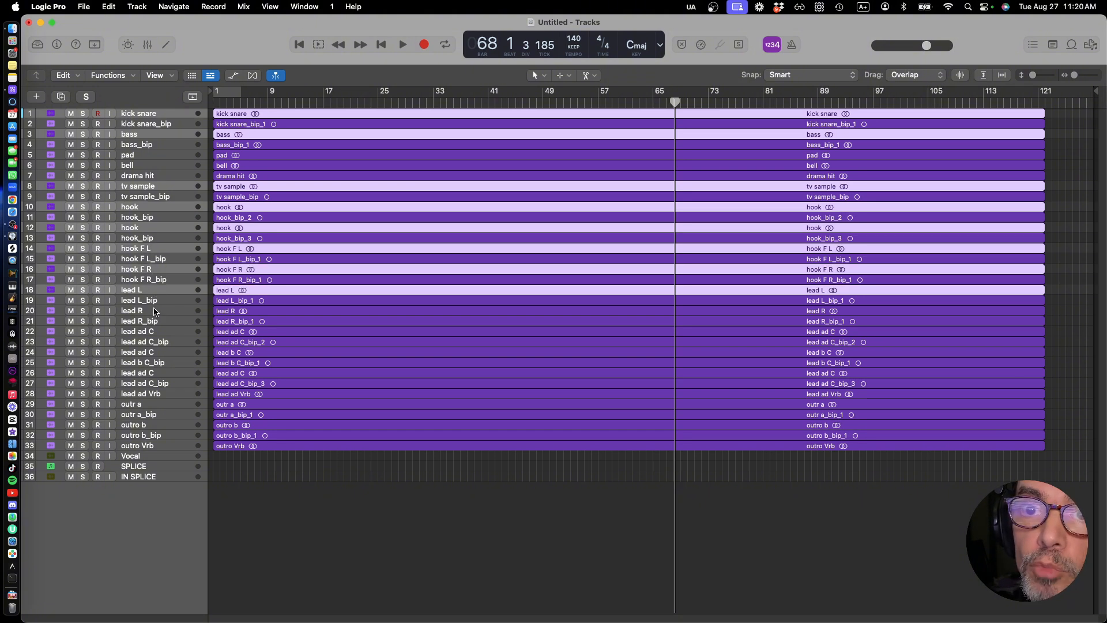
super+click(155, 311)
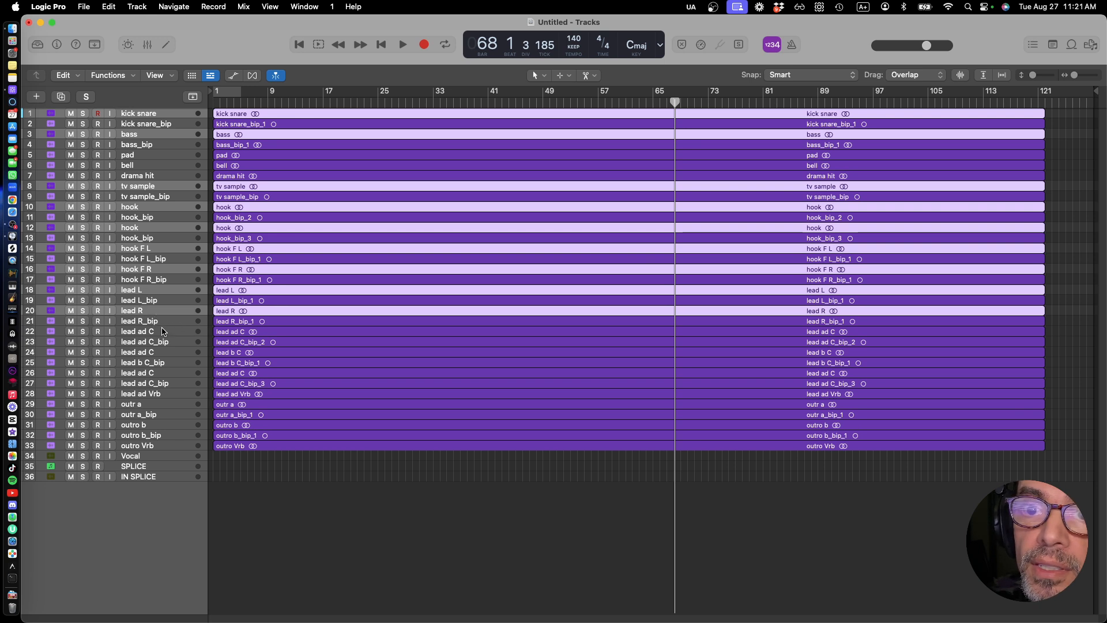
super+click(163, 331)
super+click(162, 353)
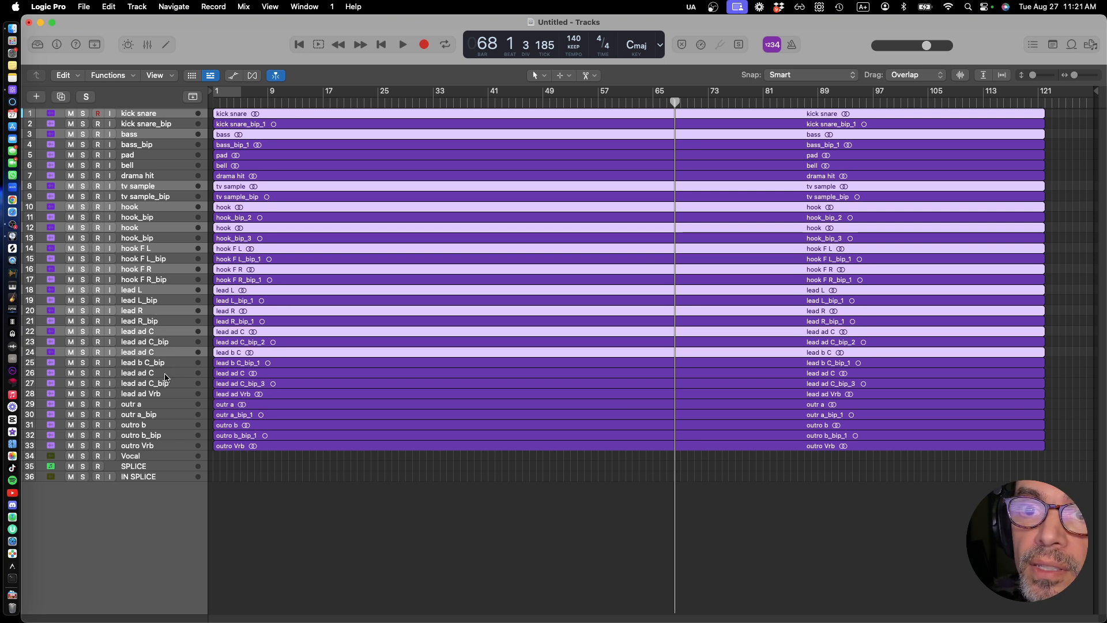
super+click(165, 373)
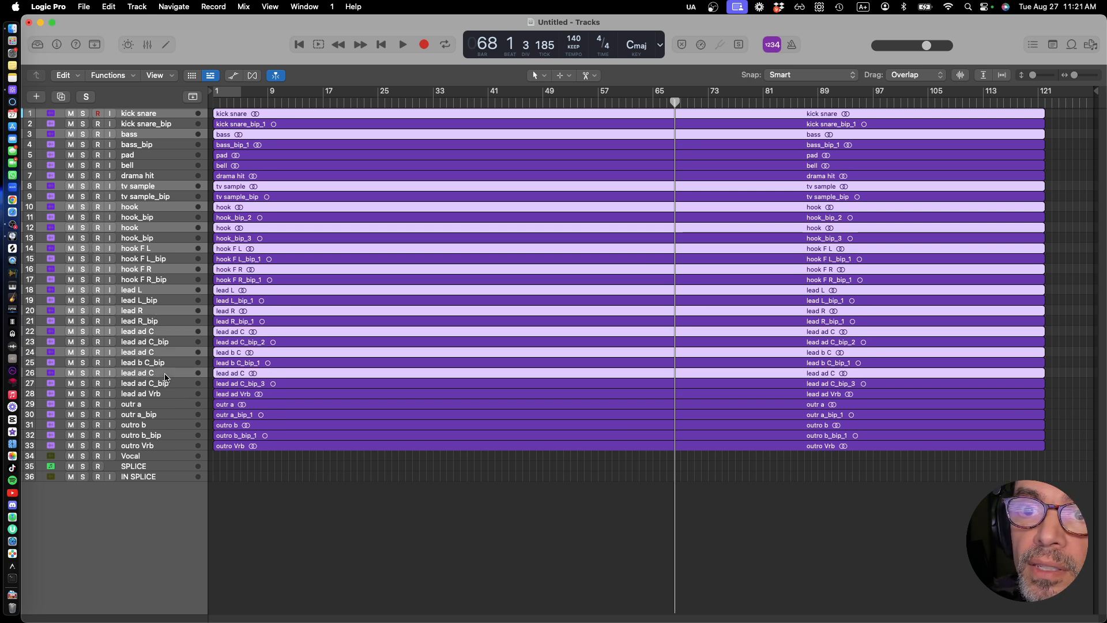
super+click(155, 405)
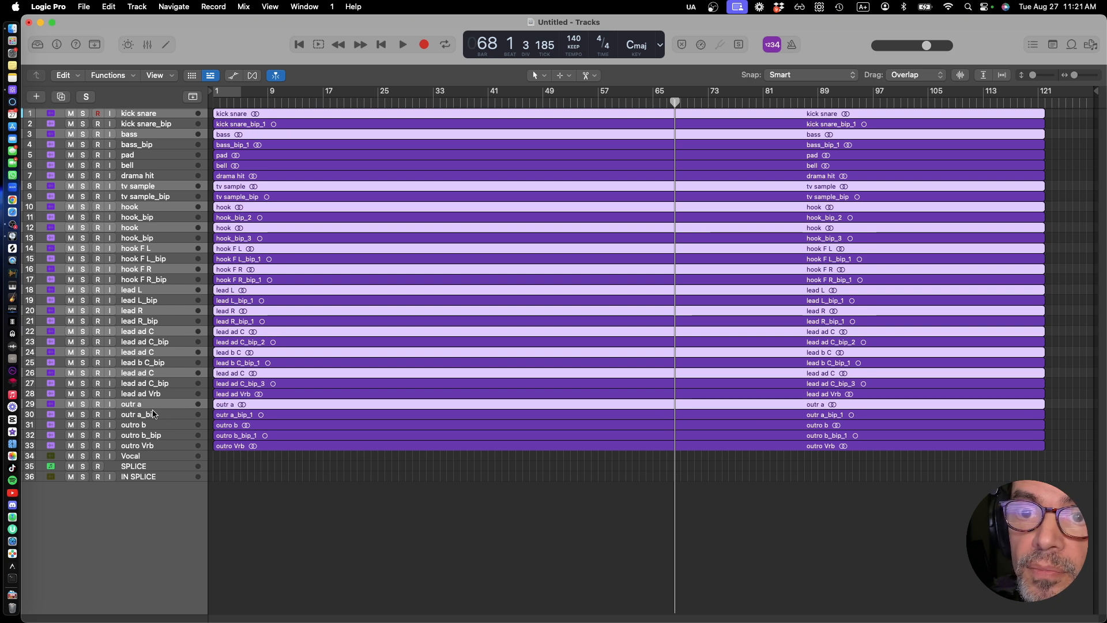
super+click(155, 426)
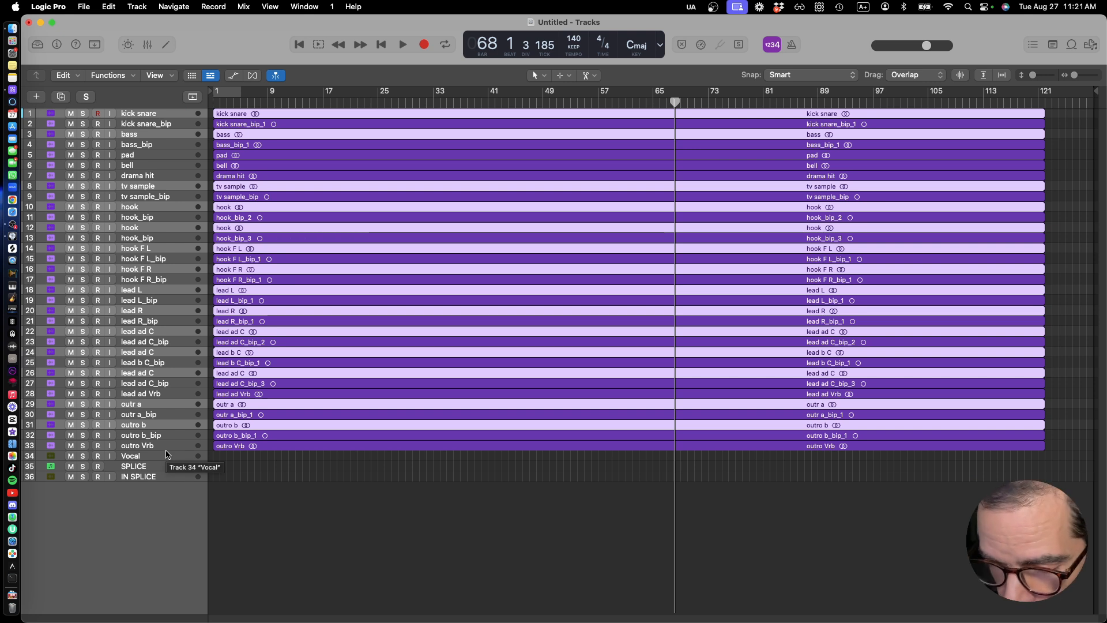
key(ctrl+m)
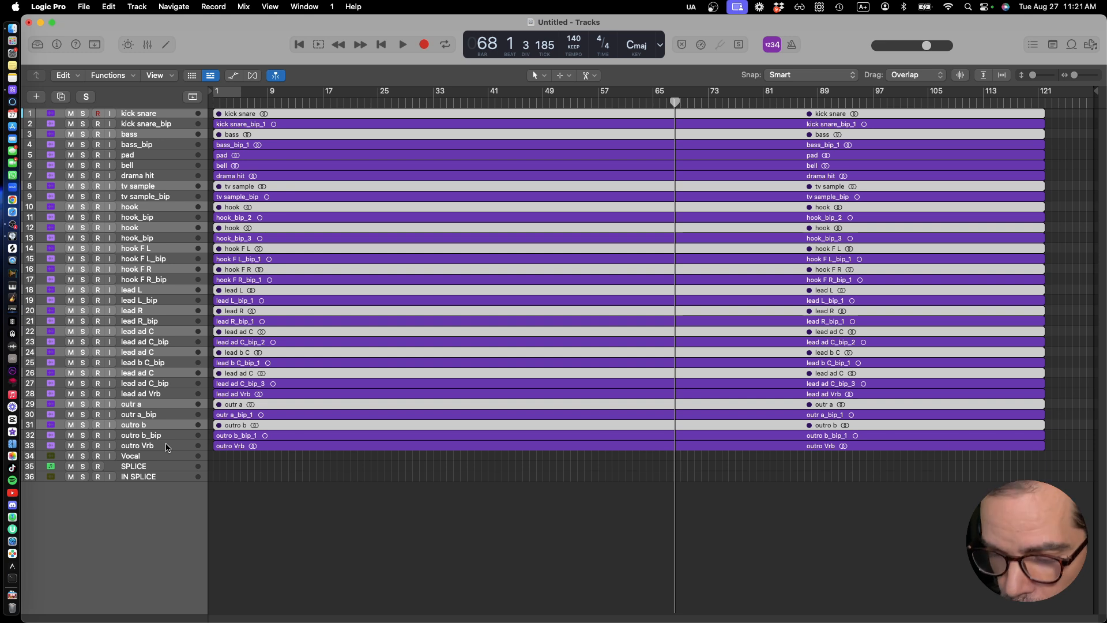
key(ctrl+h)
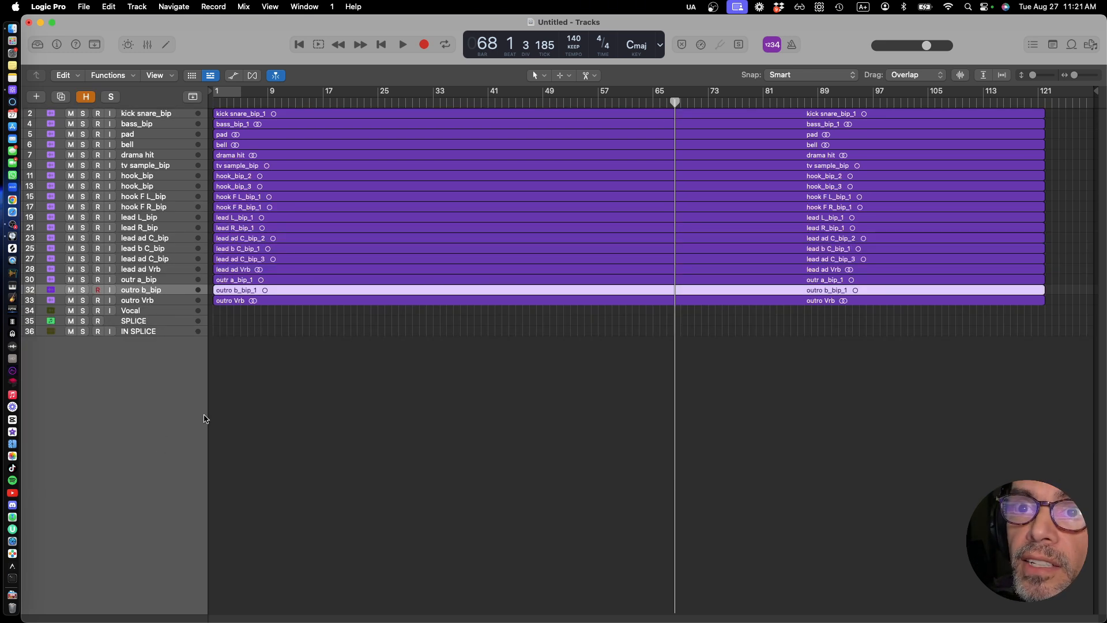
Enlarge the height of the remaining tracks so their waveforms are readable while the stems still nearly fill the arrangement
scroll(366, 388, up, 3)
scroll(367, 388, up, 4)
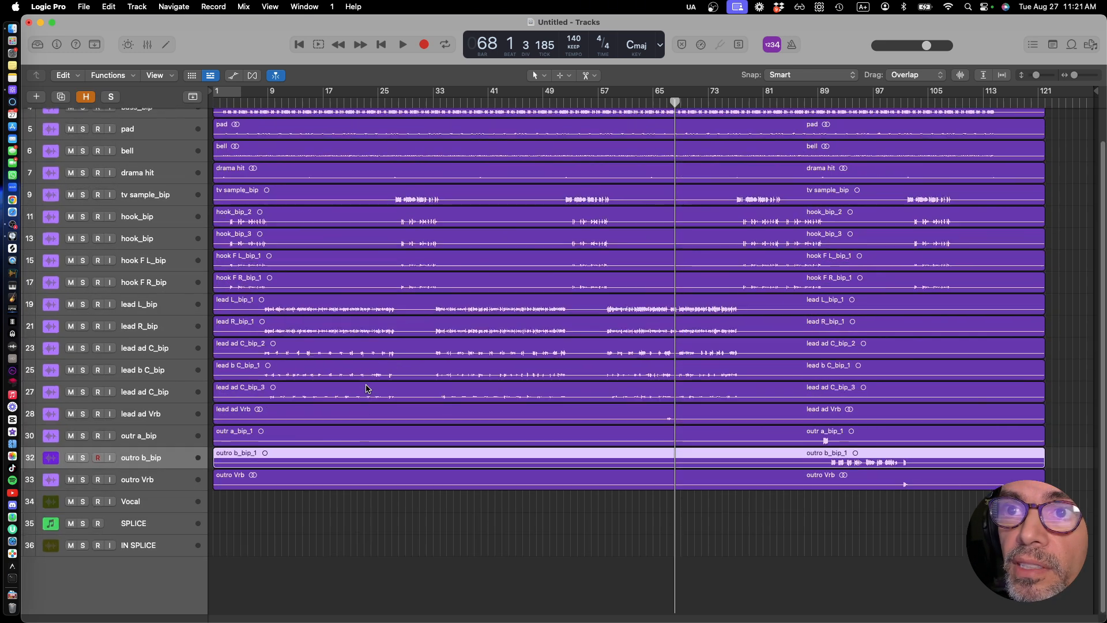
scroll(366, 388, down, 3)
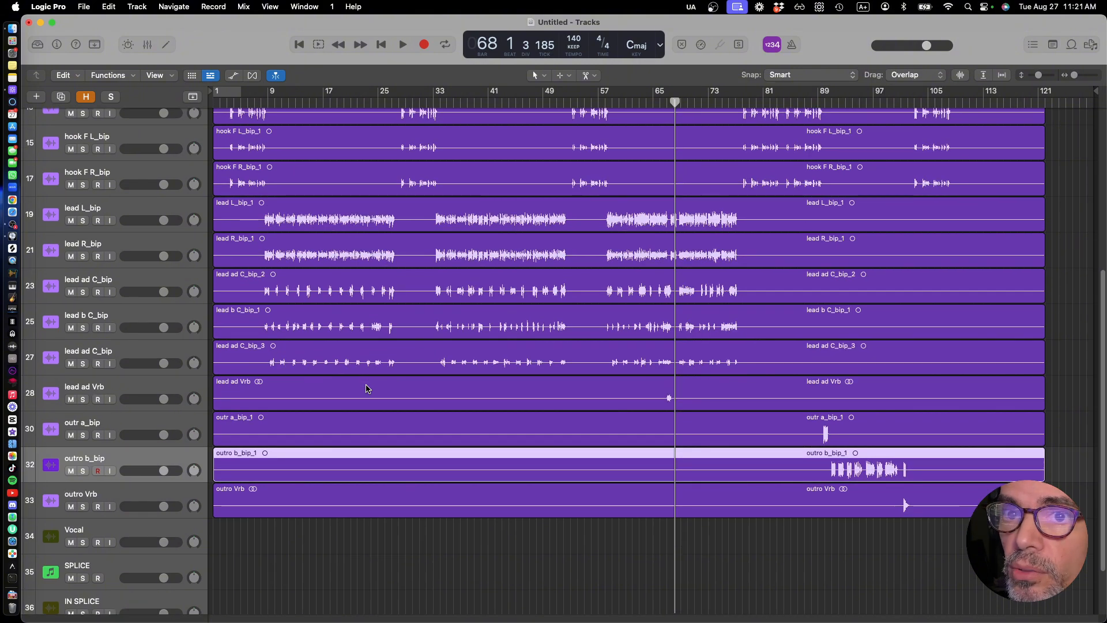
scroll(366, 387, down, 3)
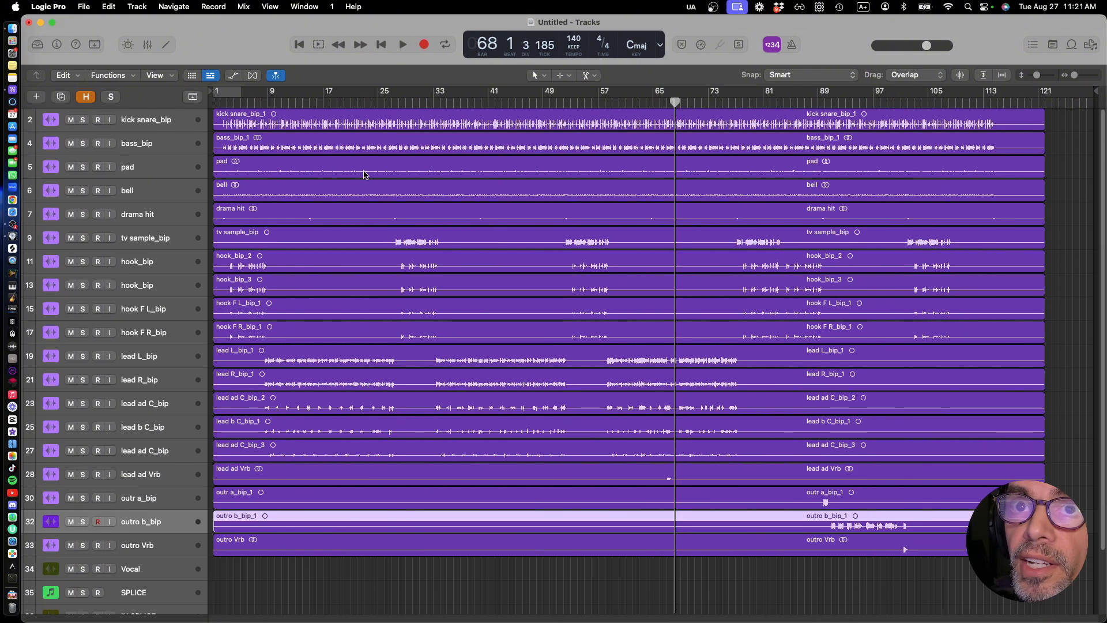
Select the kick snare_bip track and show the mixer as a separate, full-size window
click(169, 123)
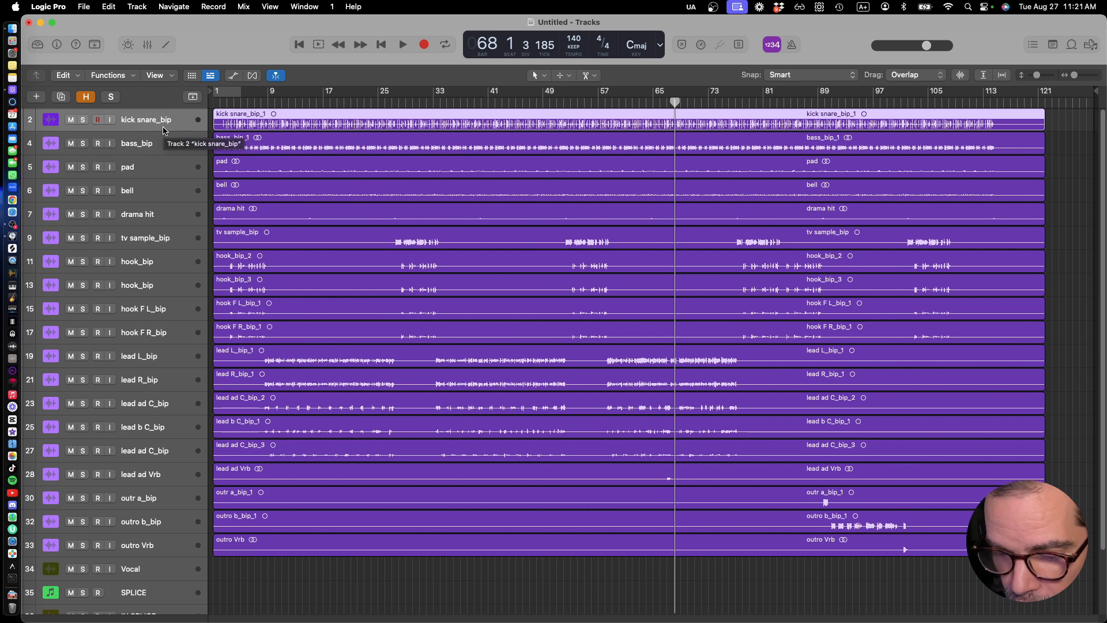
key(super+2)
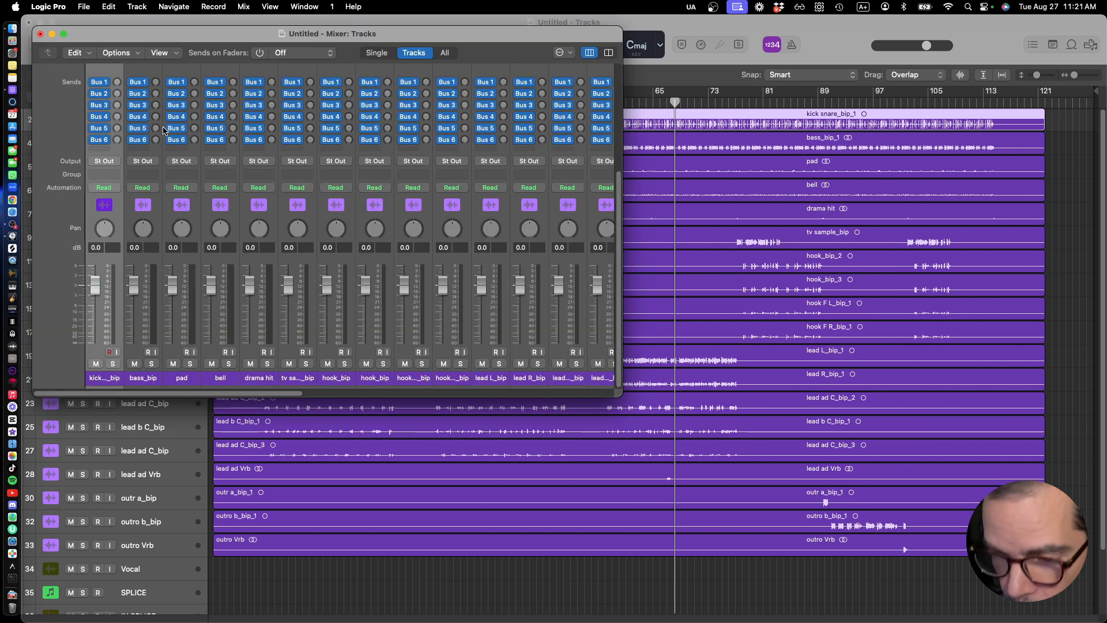
key(shift+super+m)
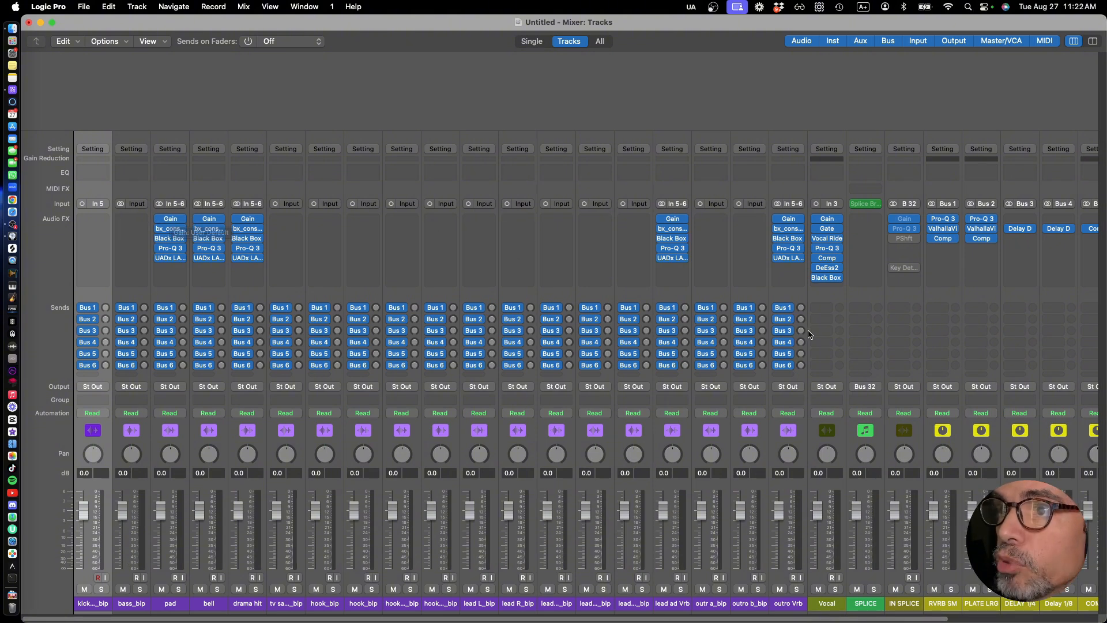
Select all stem channel strips from outro Vrb back to kick snare_bip, insert a Gain plug-in in their first effect slot and close its window
click(788, 294)
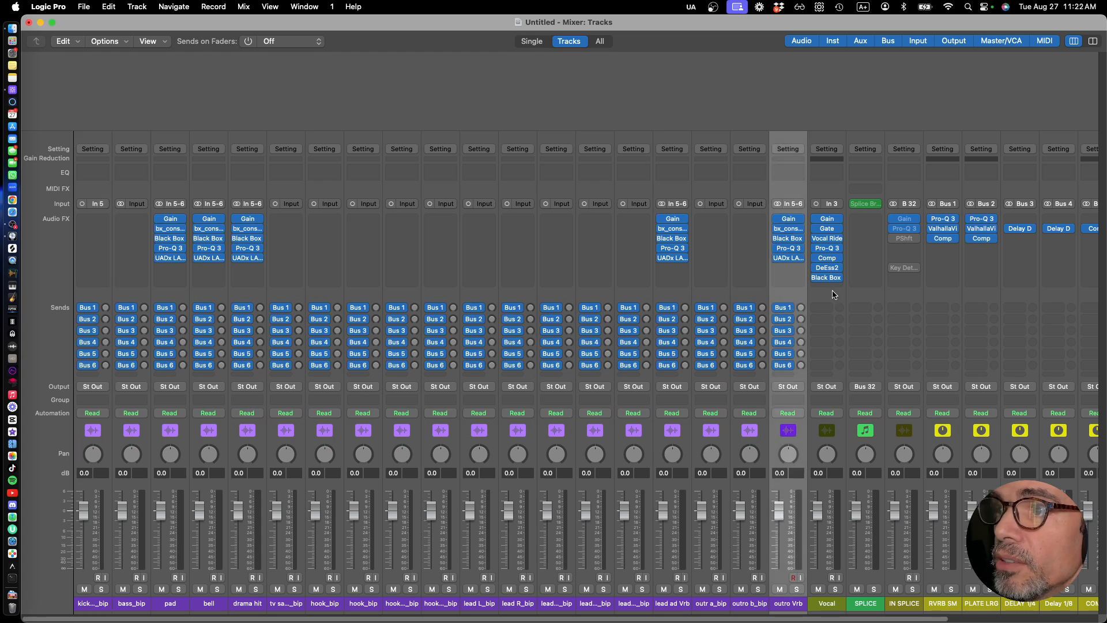
click(833, 295)
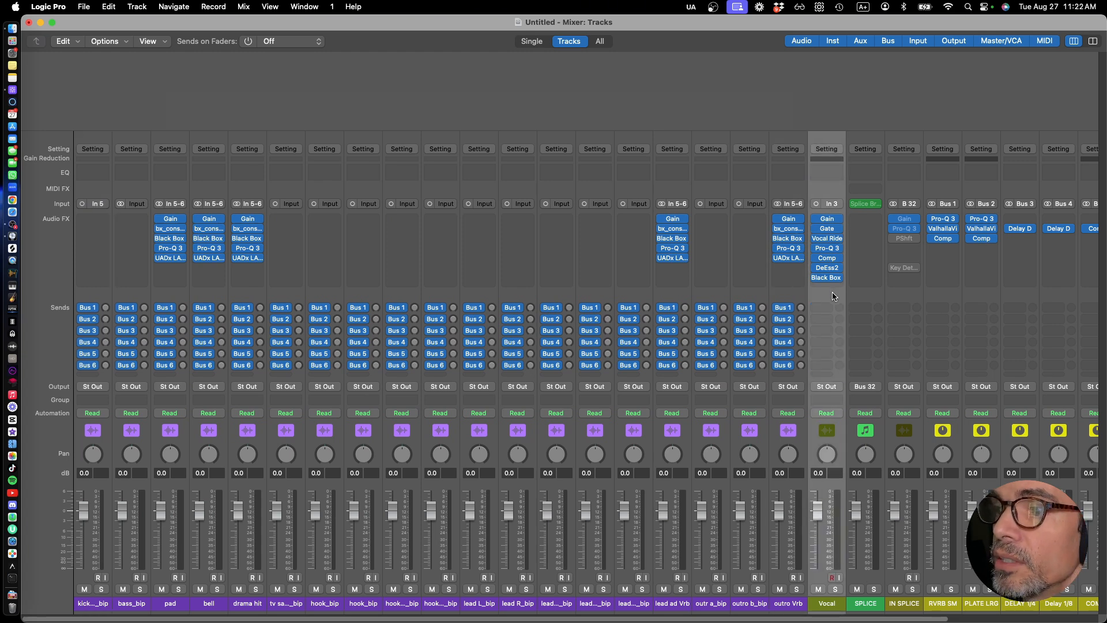
click(782, 295)
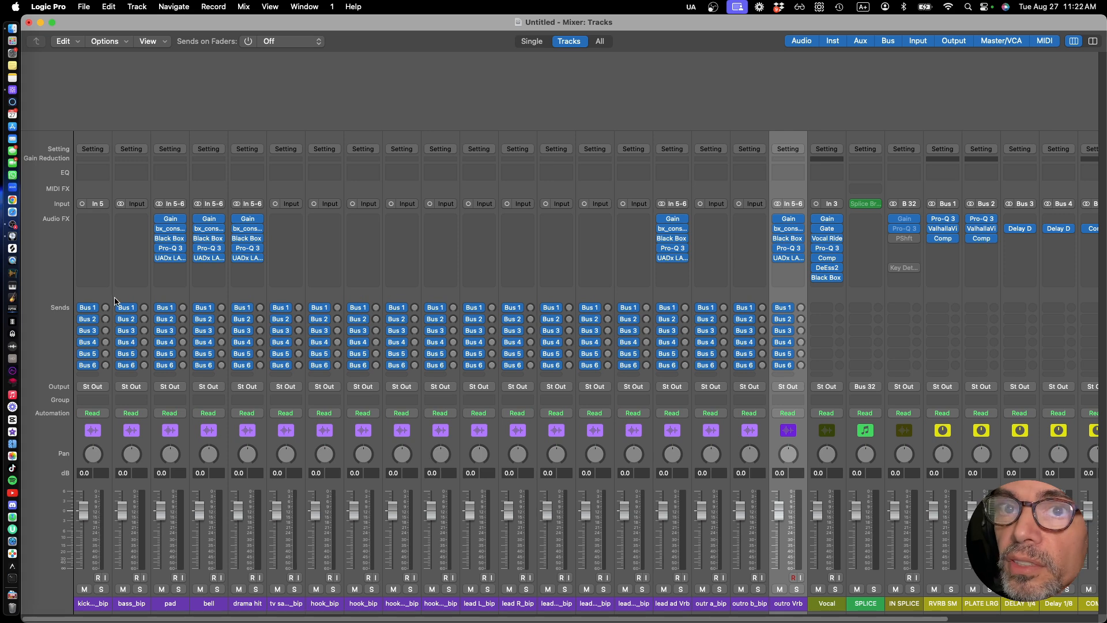
shift+click(93, 299)
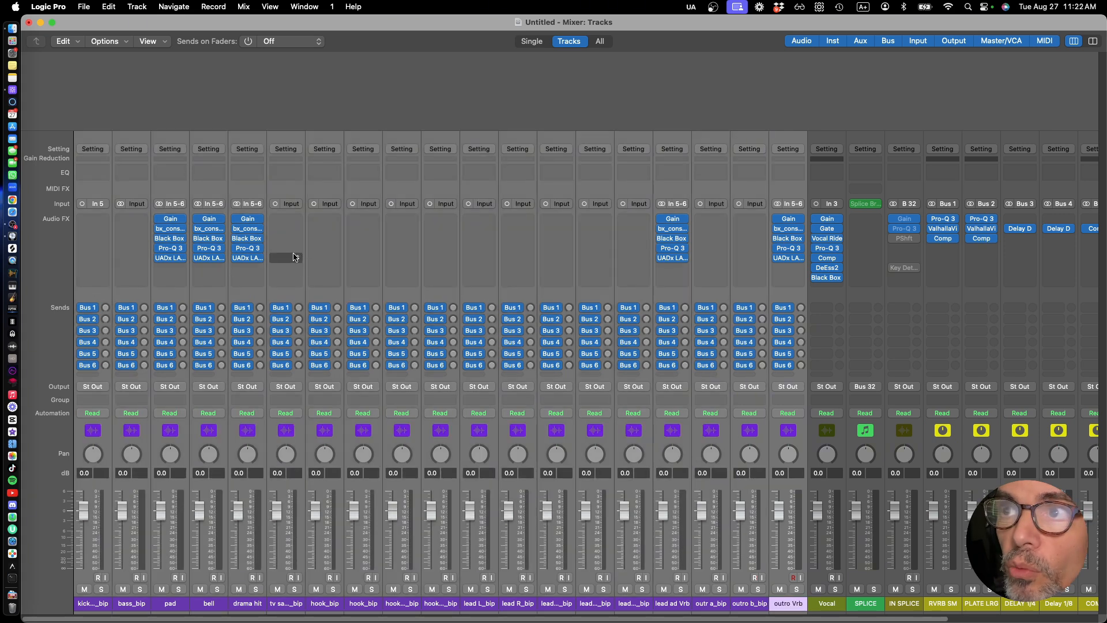
click(97, 222)
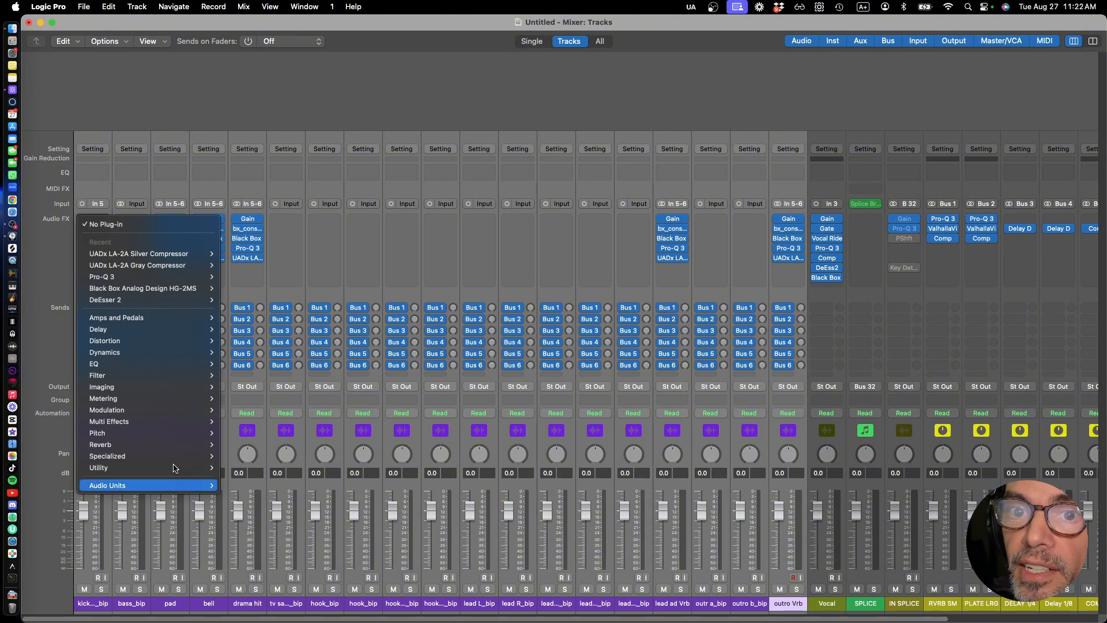
mouse_move(174, 467)
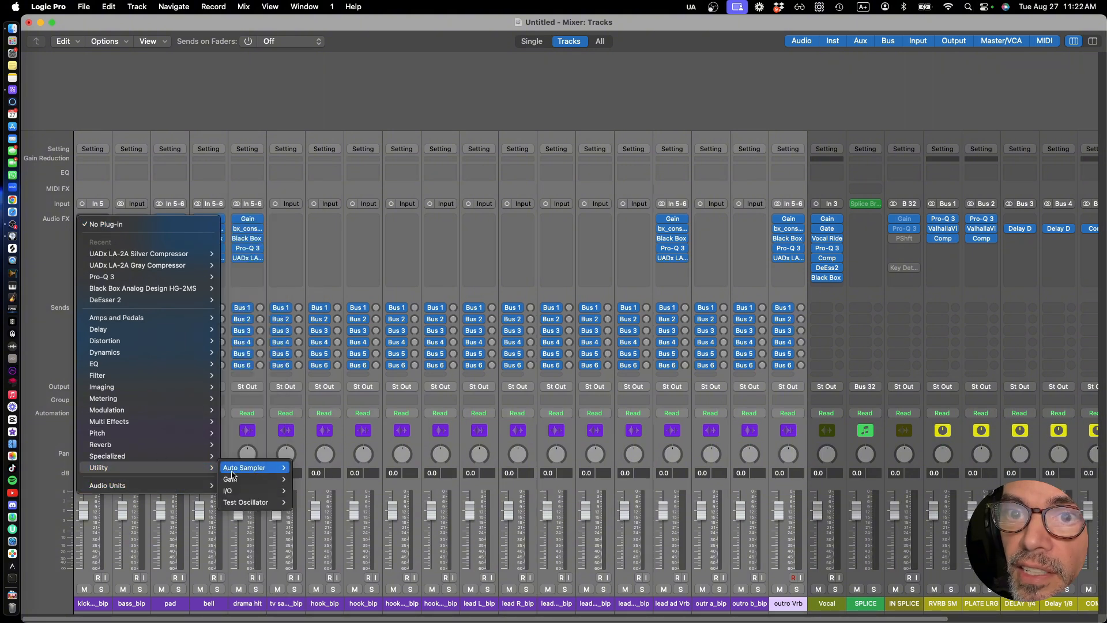
mouse_move(248, 479)
click(301, 480)
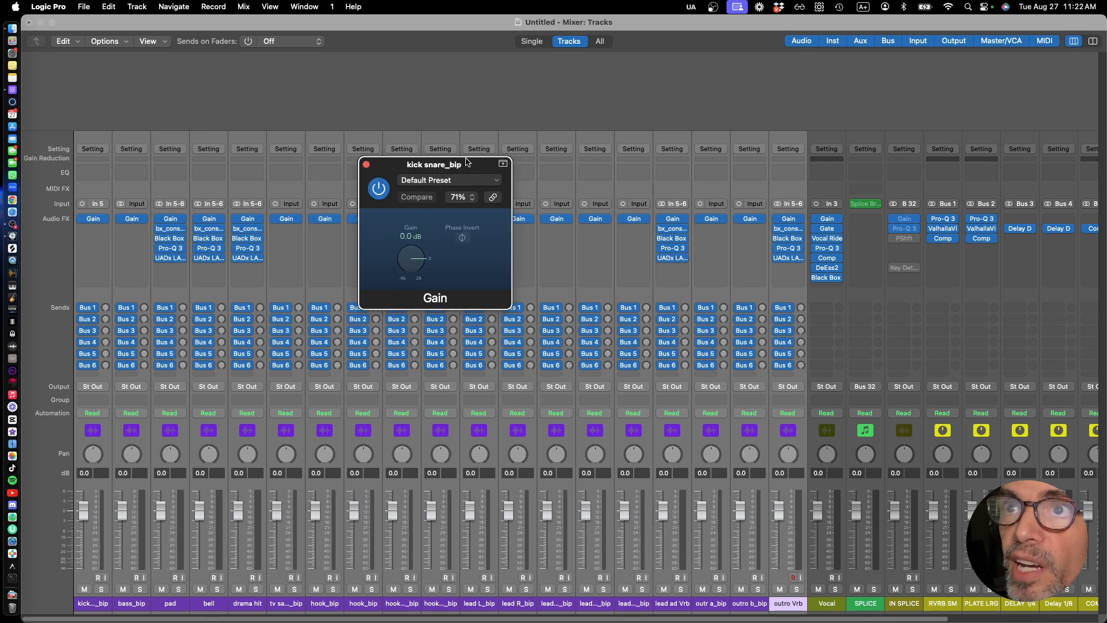
drag(471, 170, 432, 270)
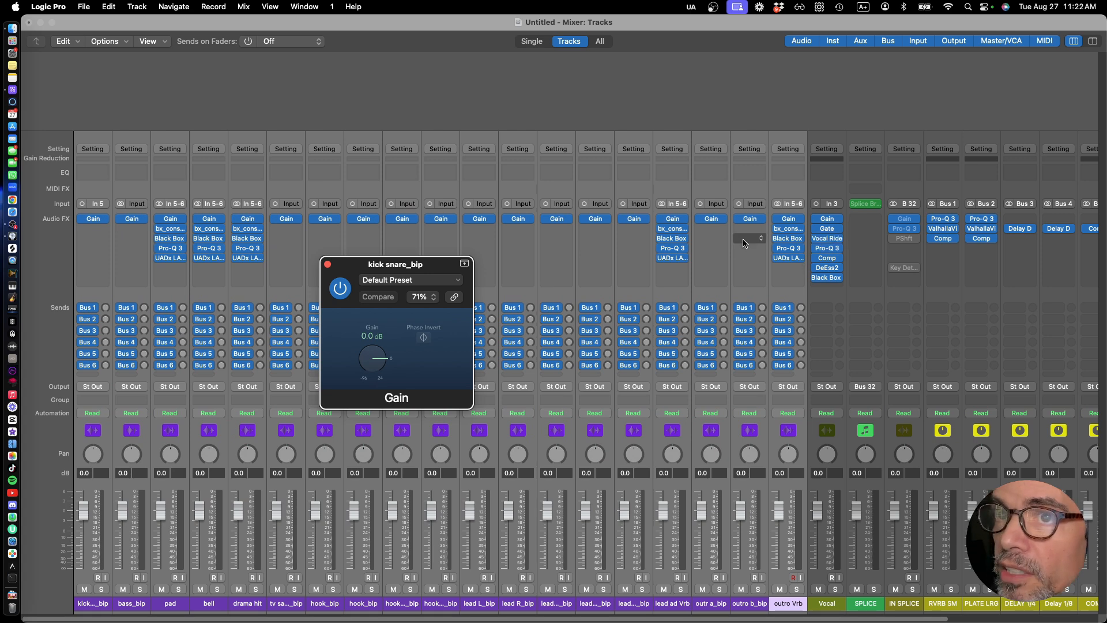
click(327, 265)
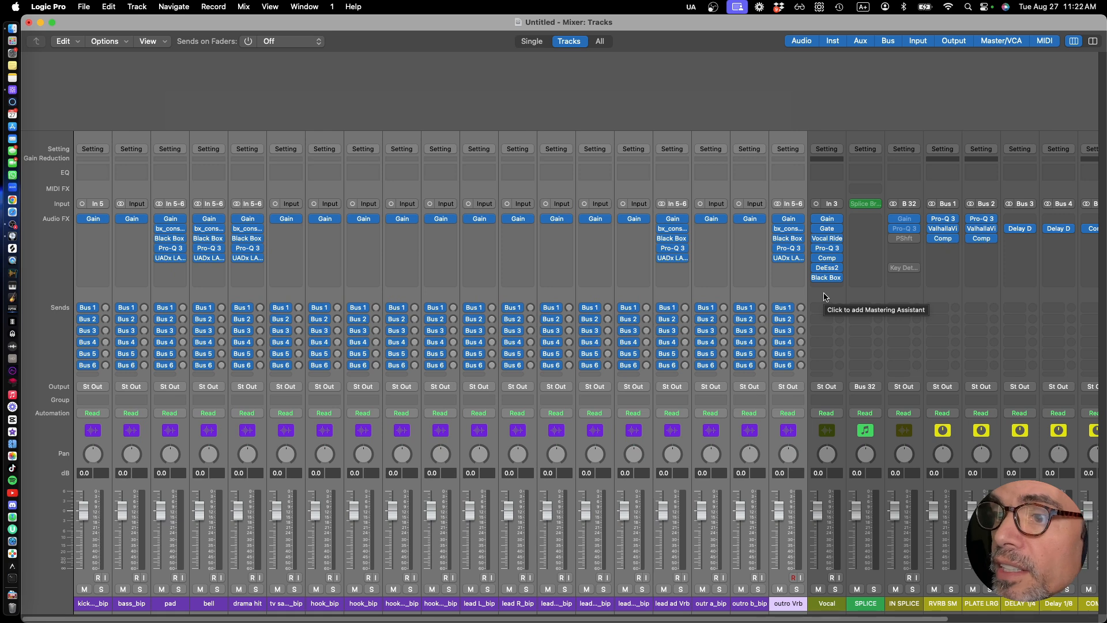
Examine the bx_console SSL 9000 J, Black Box HG-2MS, Pro-Q 3 and UADx LA-2A Silver plug-ins on lead ad Vrb, then close their windows
click(675, 231)
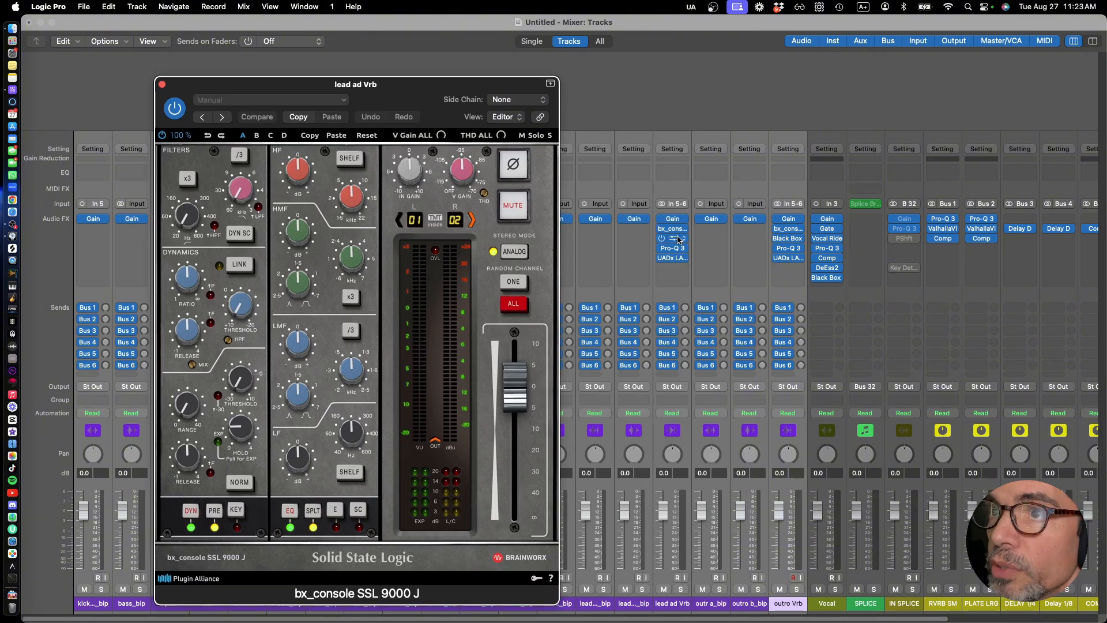
click(673, 240)
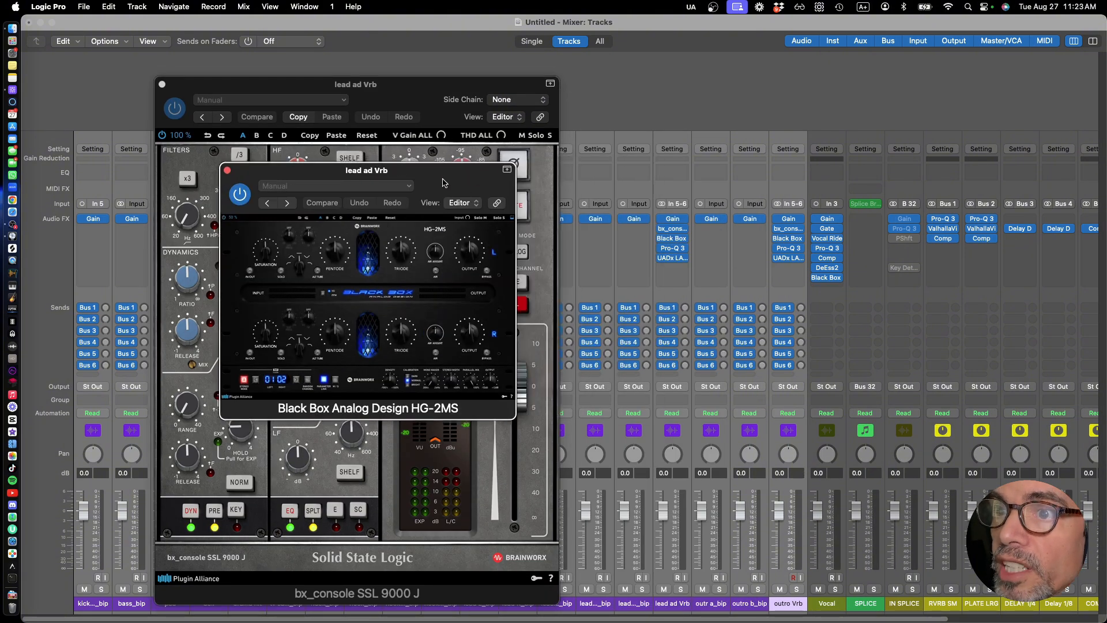
click(672, 249)
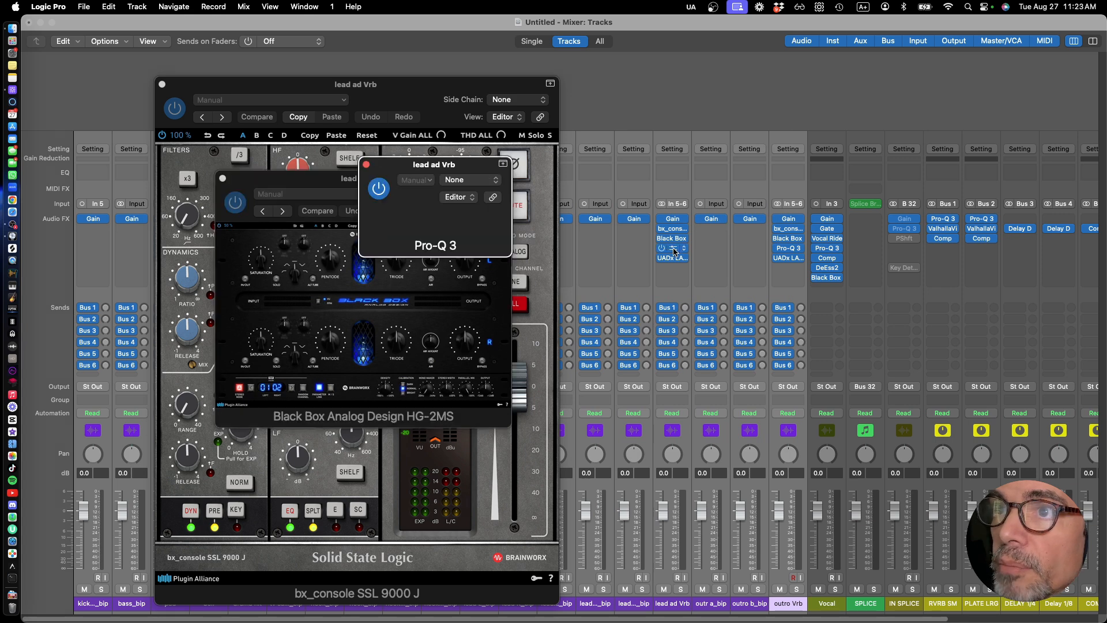
drag(541, 164, 868, 327)
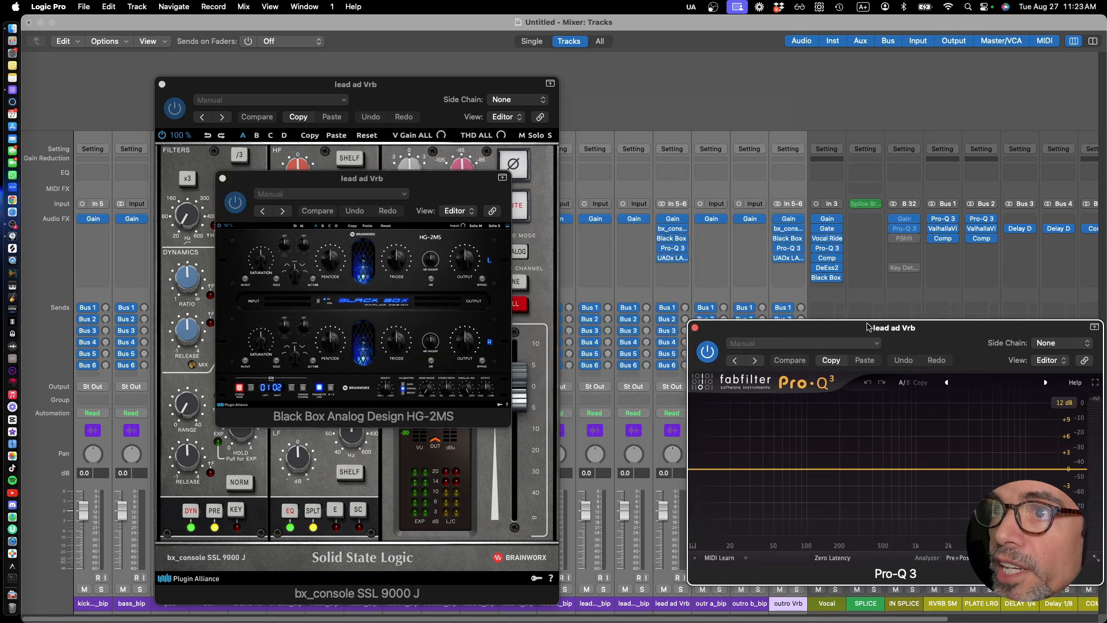
click(672, 258)
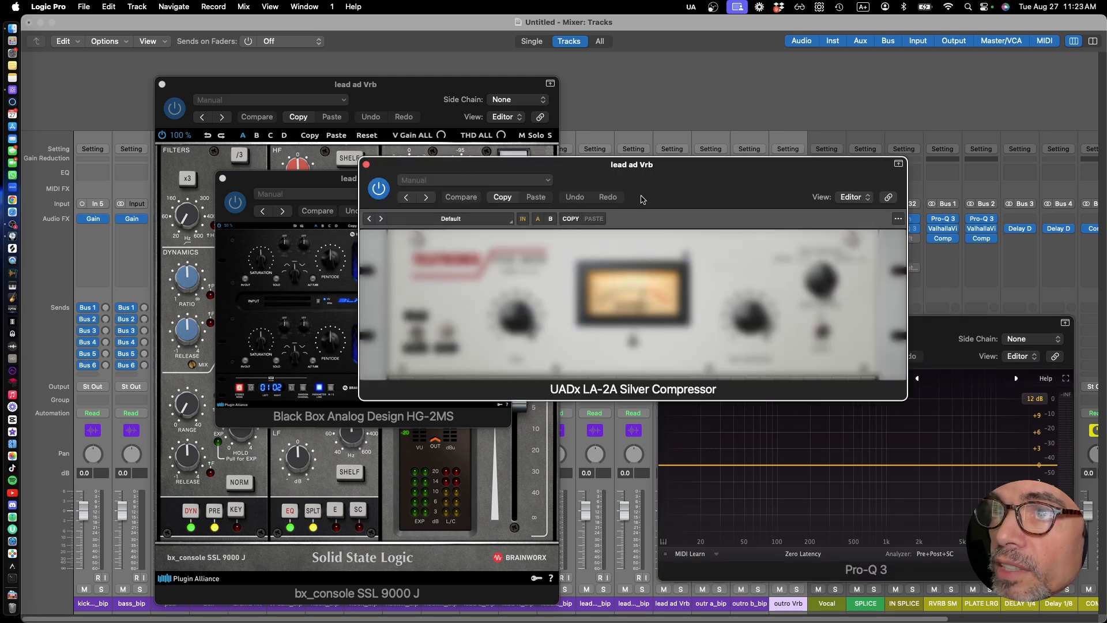
drag(663, 170, 710, 178)
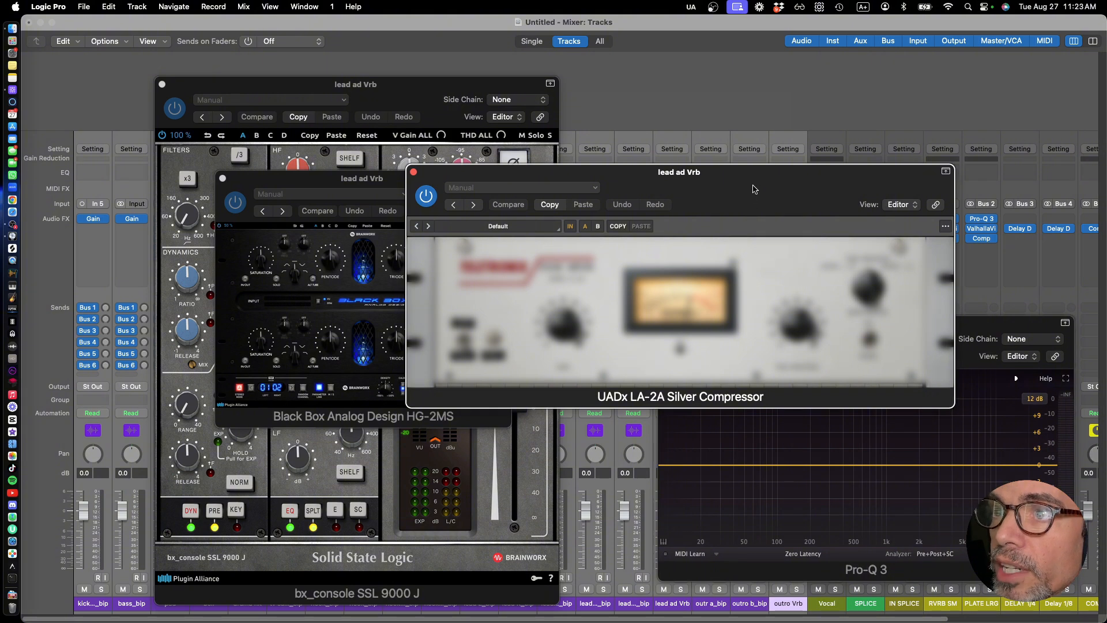
drag(755, 188, 758, 212)
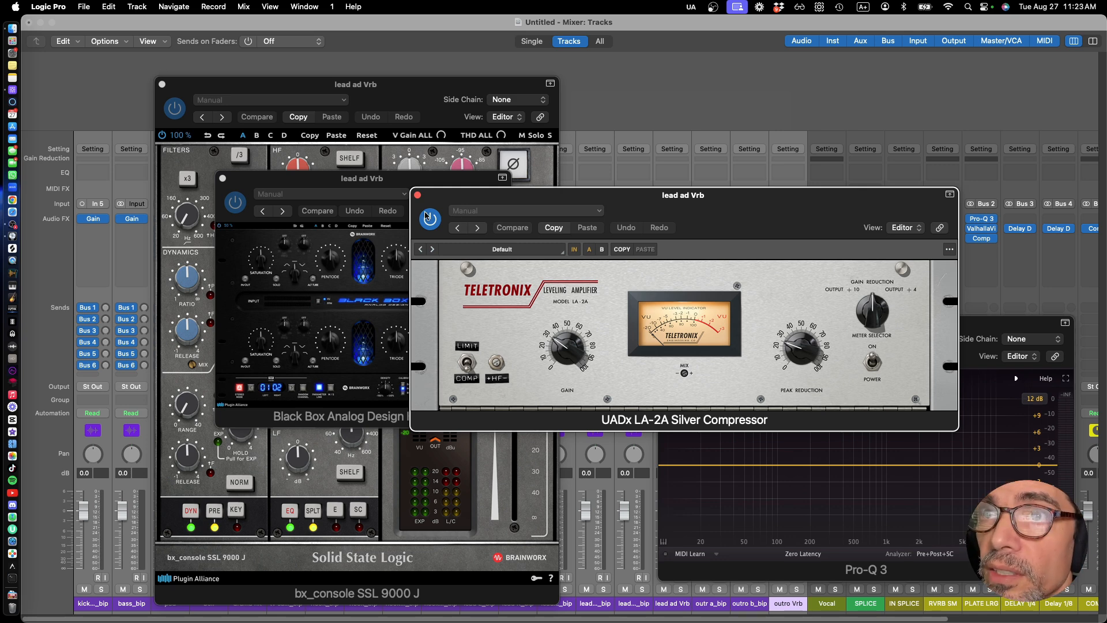
alt+click(417, 195)
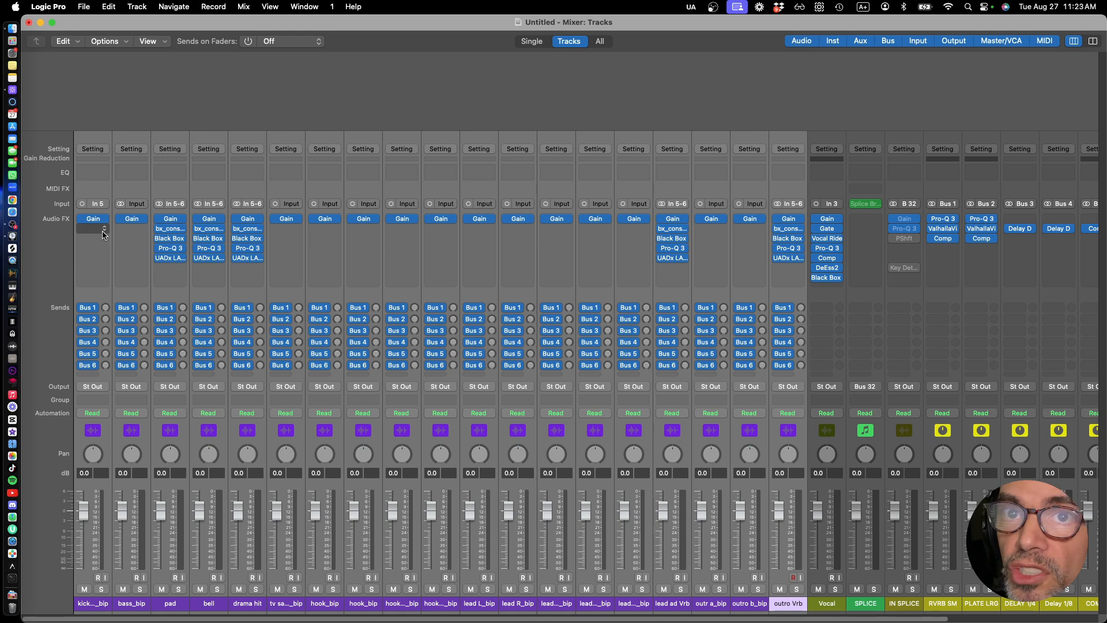
Select the channel strips from bell back to kick snare_bip and copy the pad channel's bx_console plug-in to bass_bip and kick snare_bip
click(339, 449)
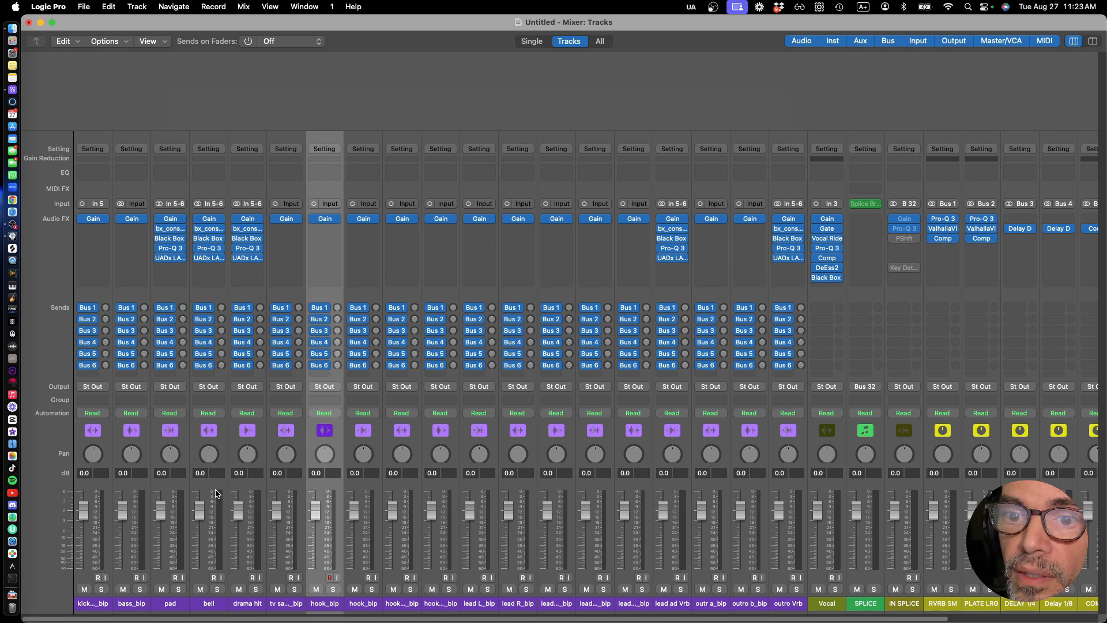
click(218, 447)
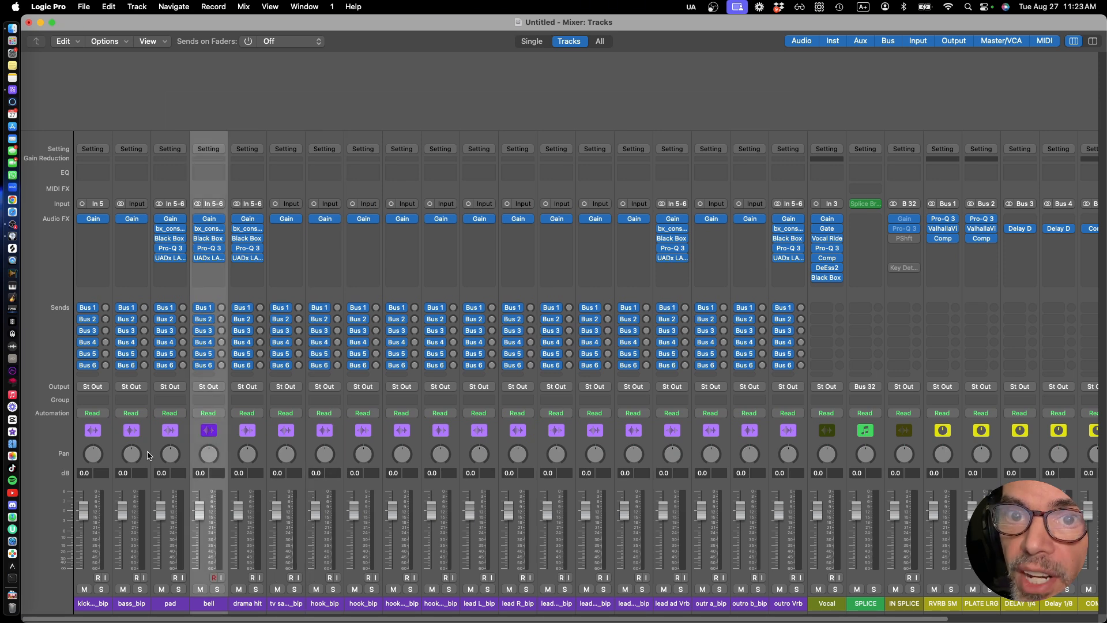
shift+click(102, 447)
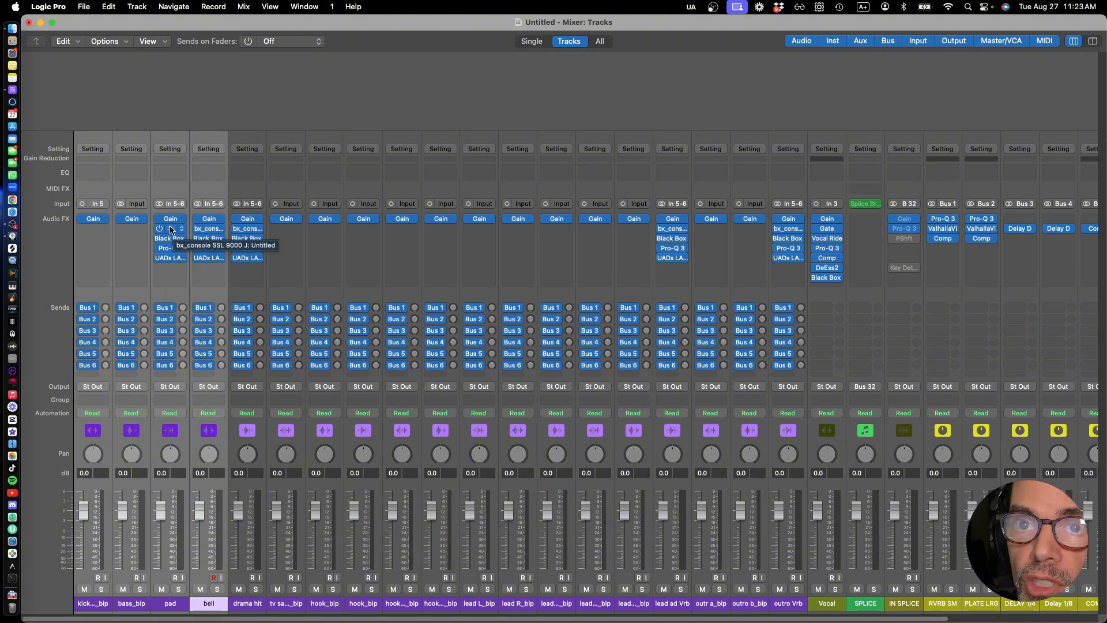
drag(170, 230, 132, 231)
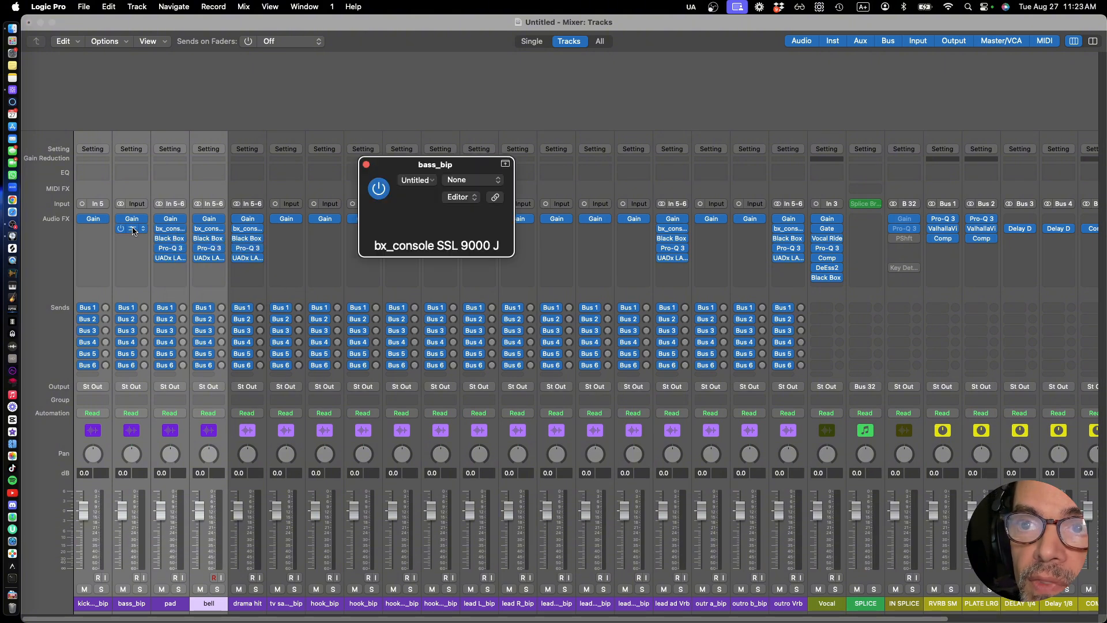
drag(132, 229, 92, 231)
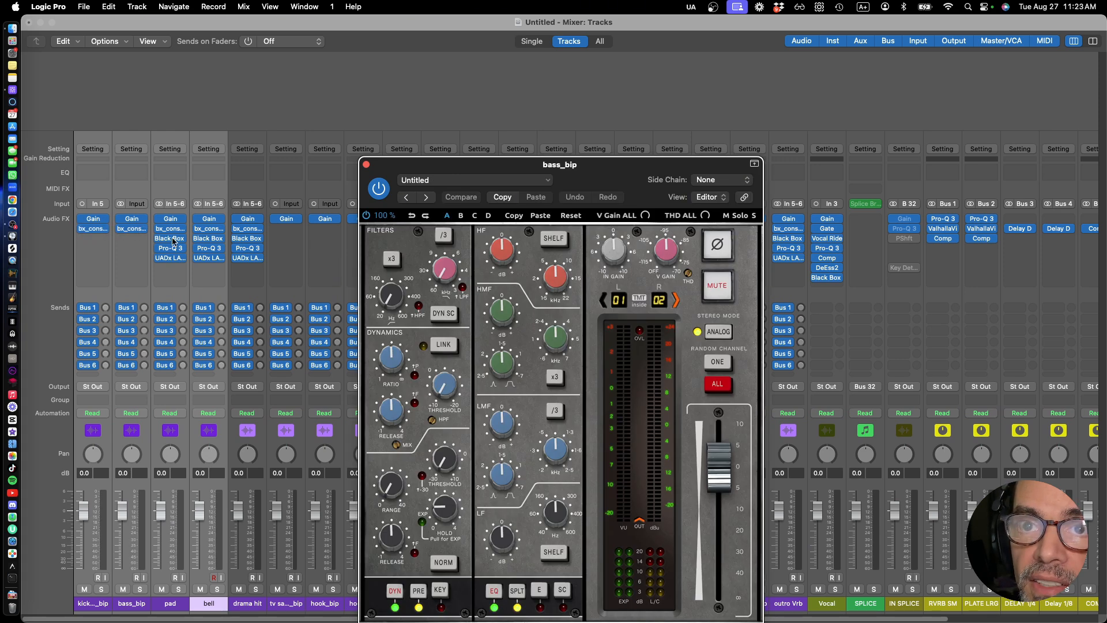
Copy the pad channel's Black Box and Pro-Q 3 plug-ins below bx_console on both bass_bip and kick snare_bip
drag(172, 238, 132, 241)
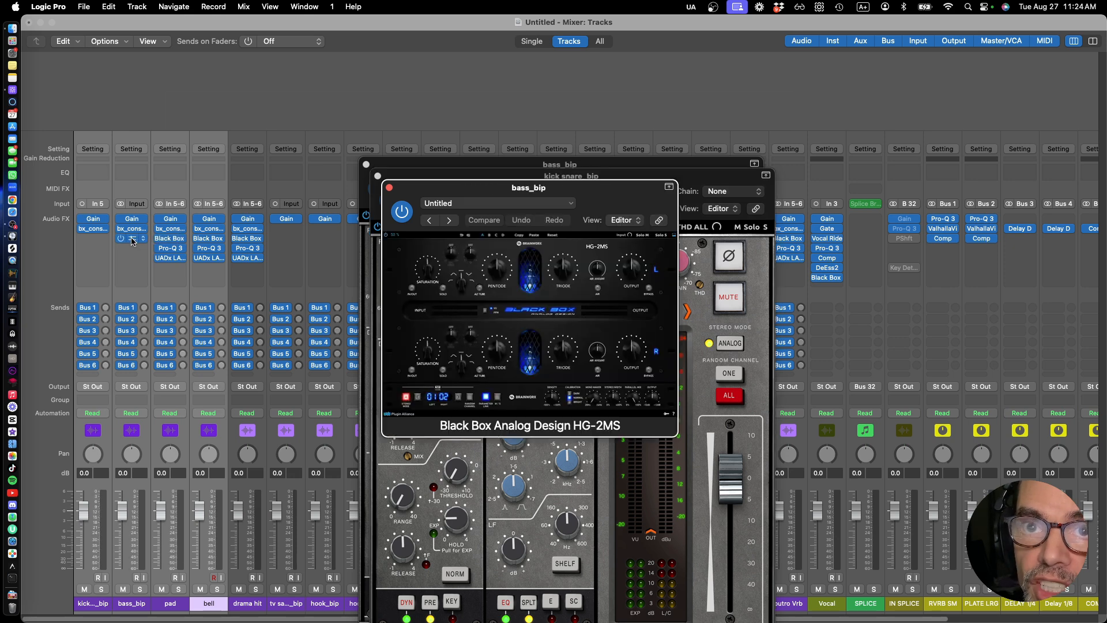
drag(132, 239, 93, 238)
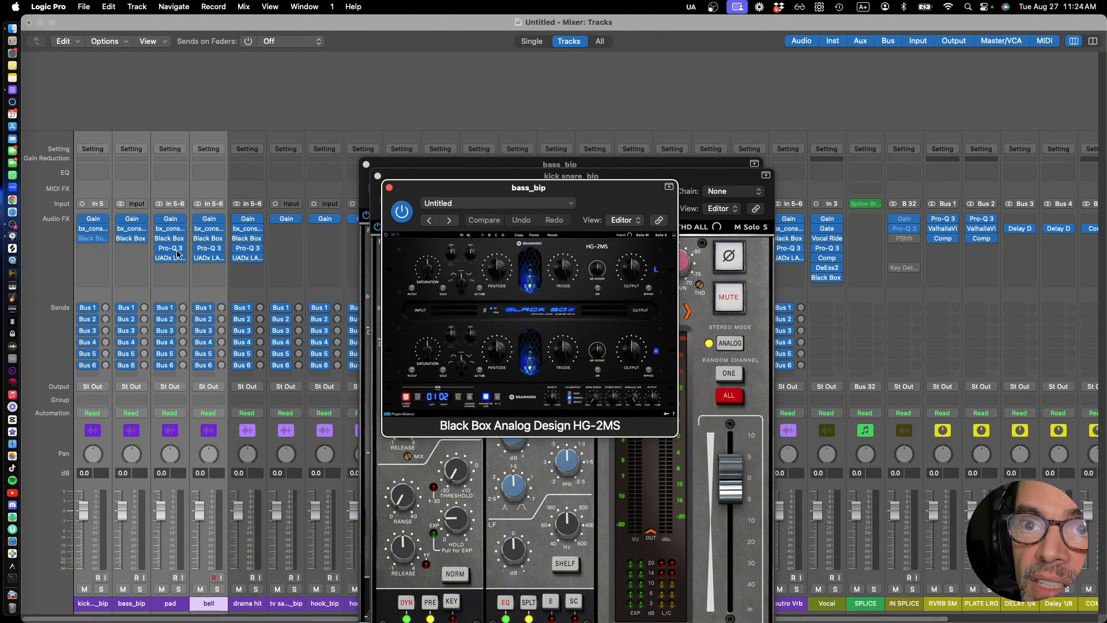
drag(171, 249, 133, 251)
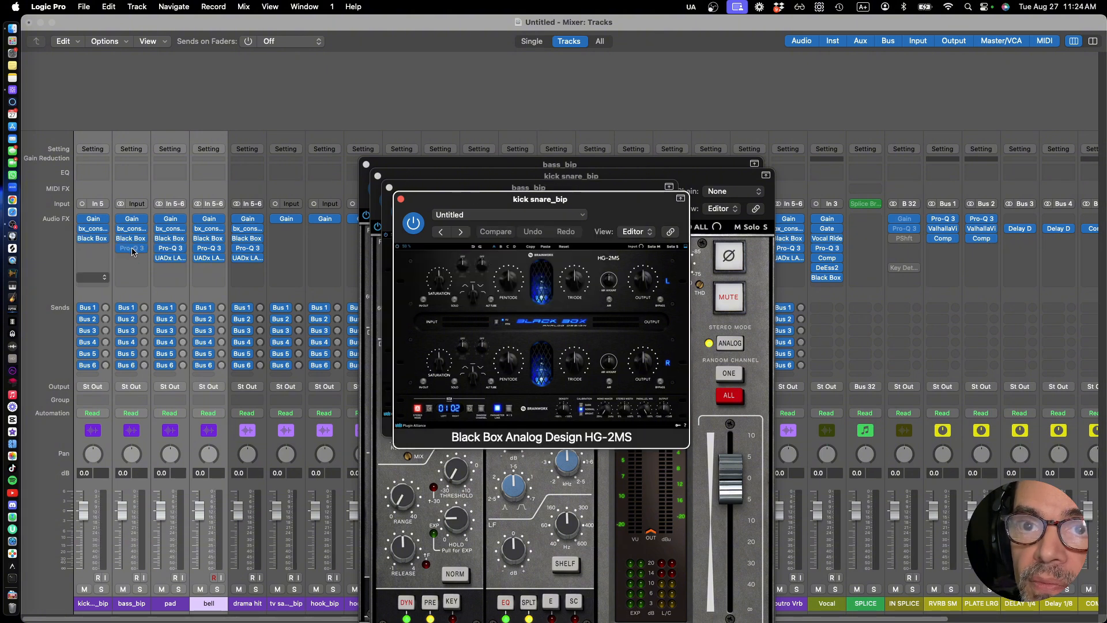
drag(132, 251, 94, 250)
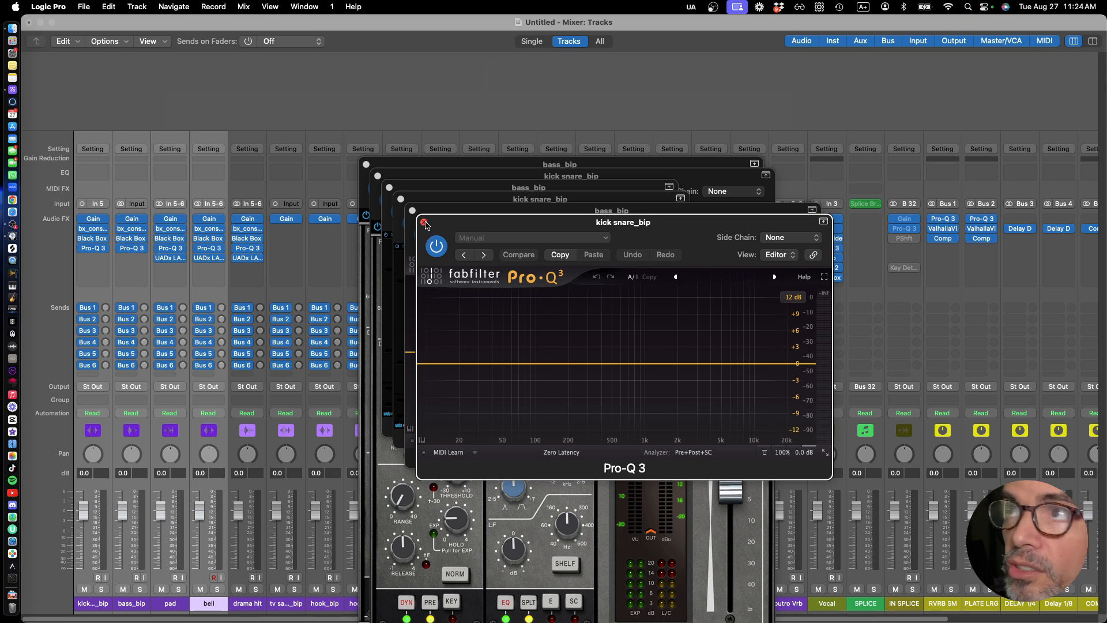
key(super+w)
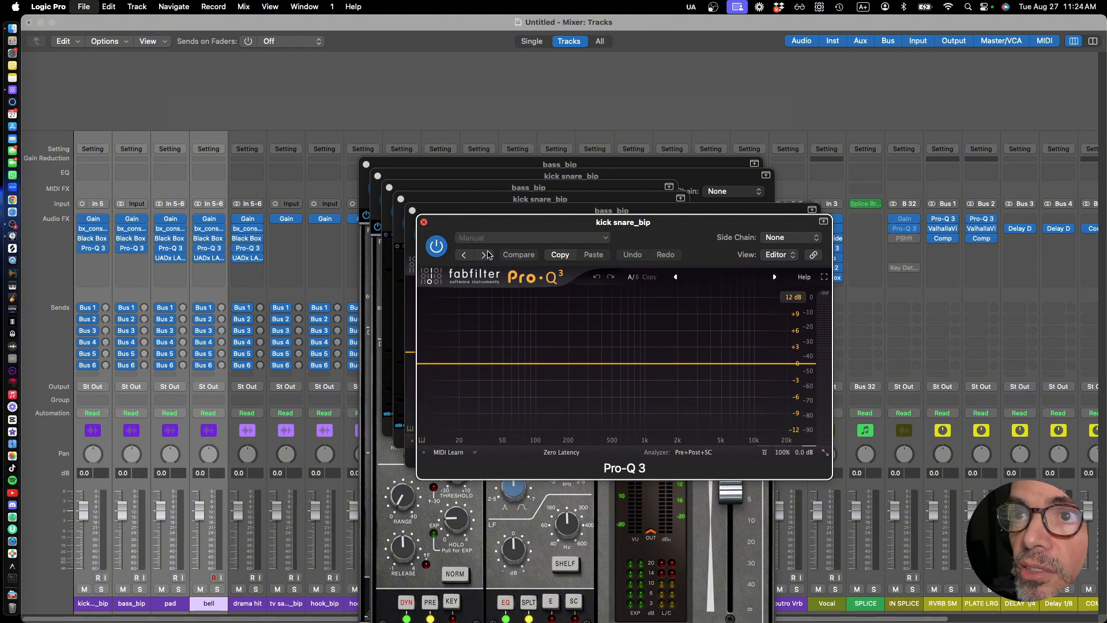
key(super+s)
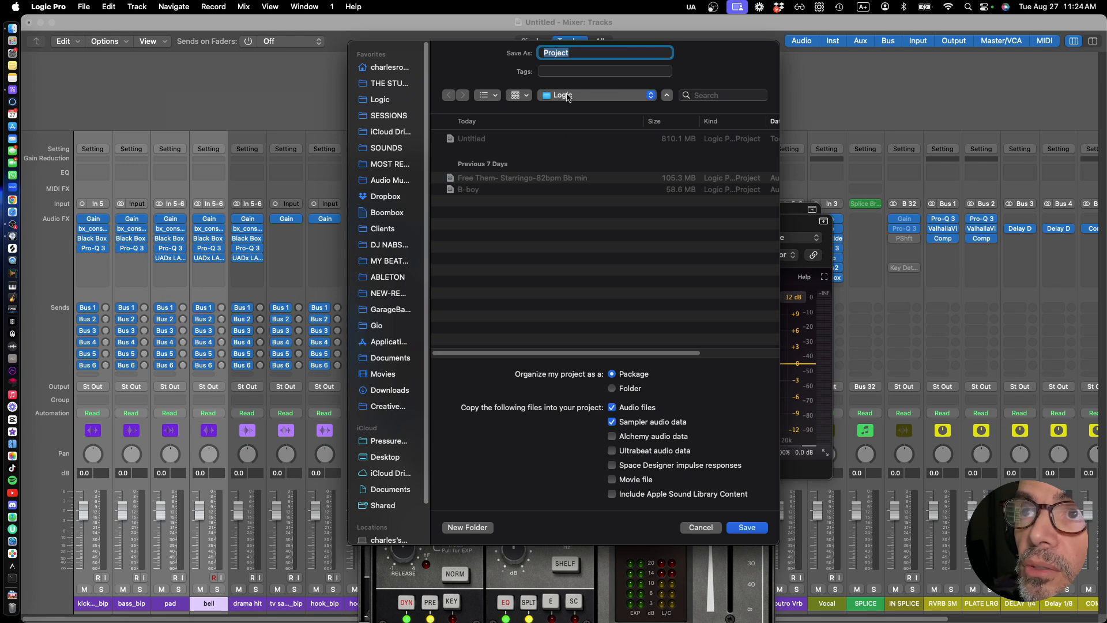
scroll(406, 473, down, 2)
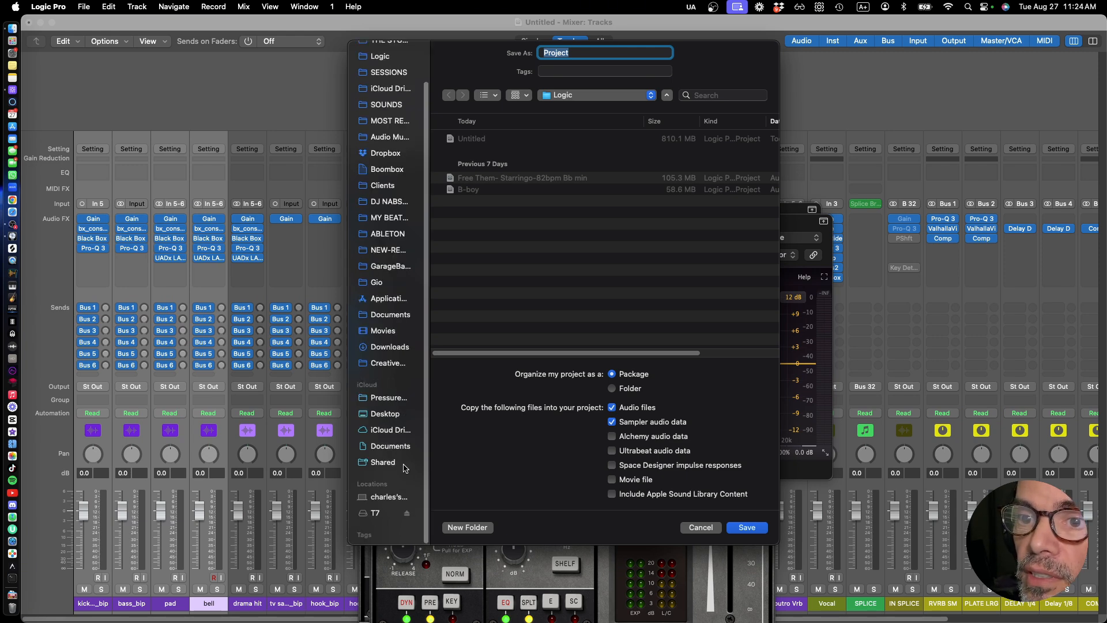
click(378, 512)
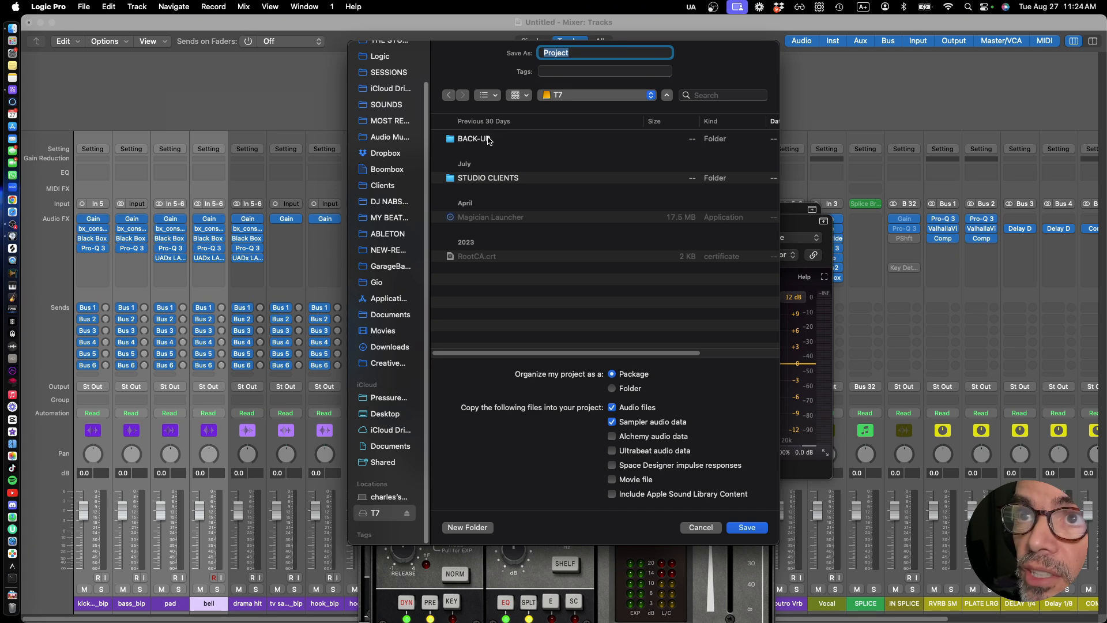
double_click(488, 177)
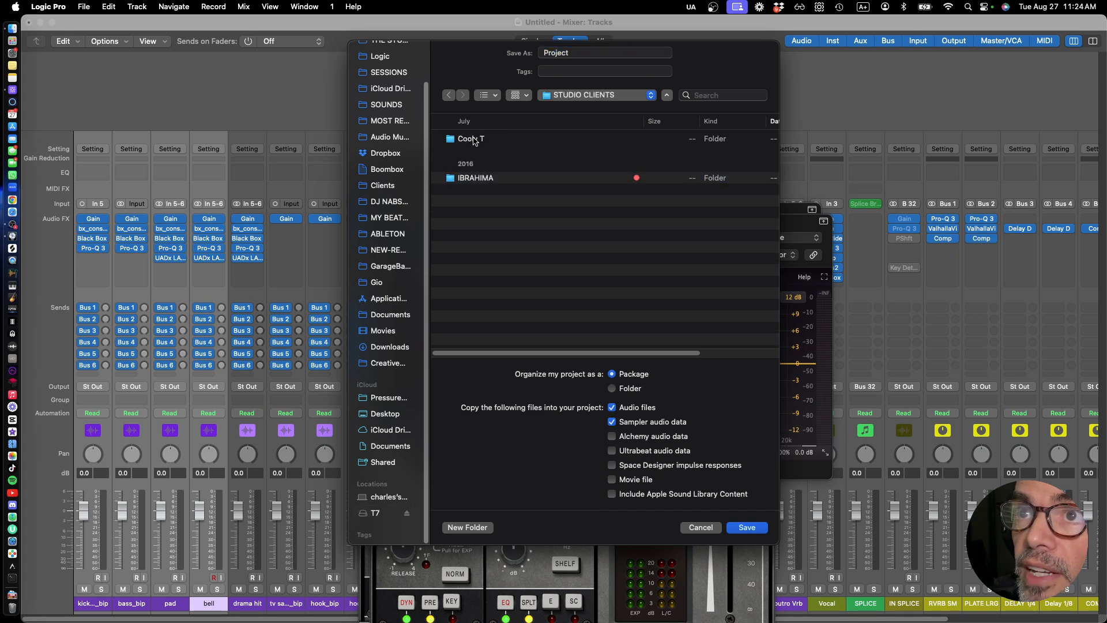
click(473, 139)
double_click(471, 140)
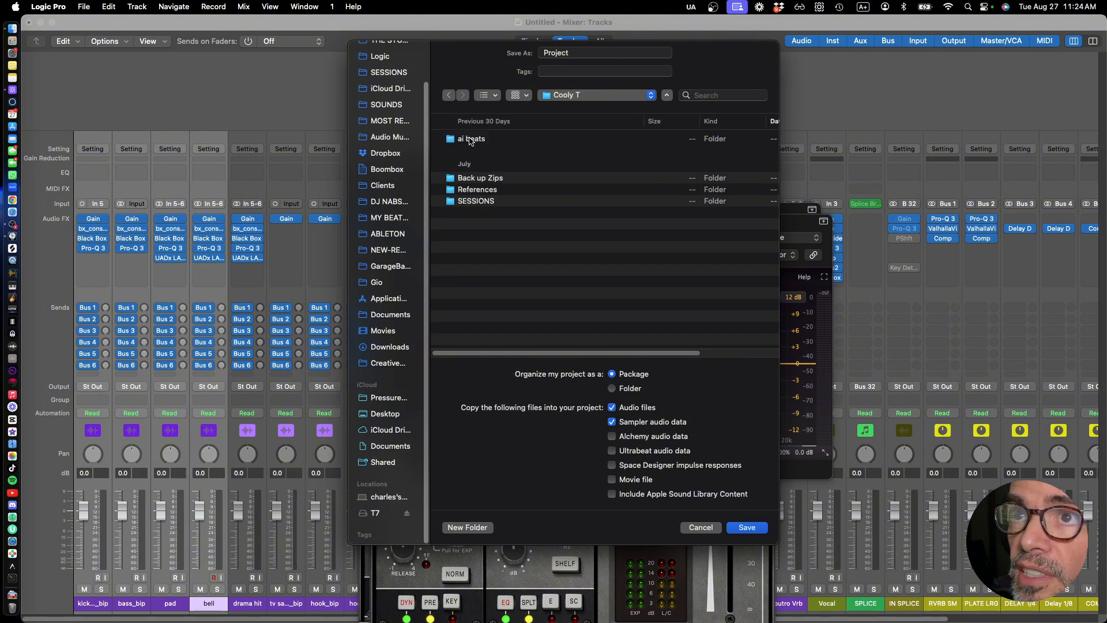
double_click(468, 201)
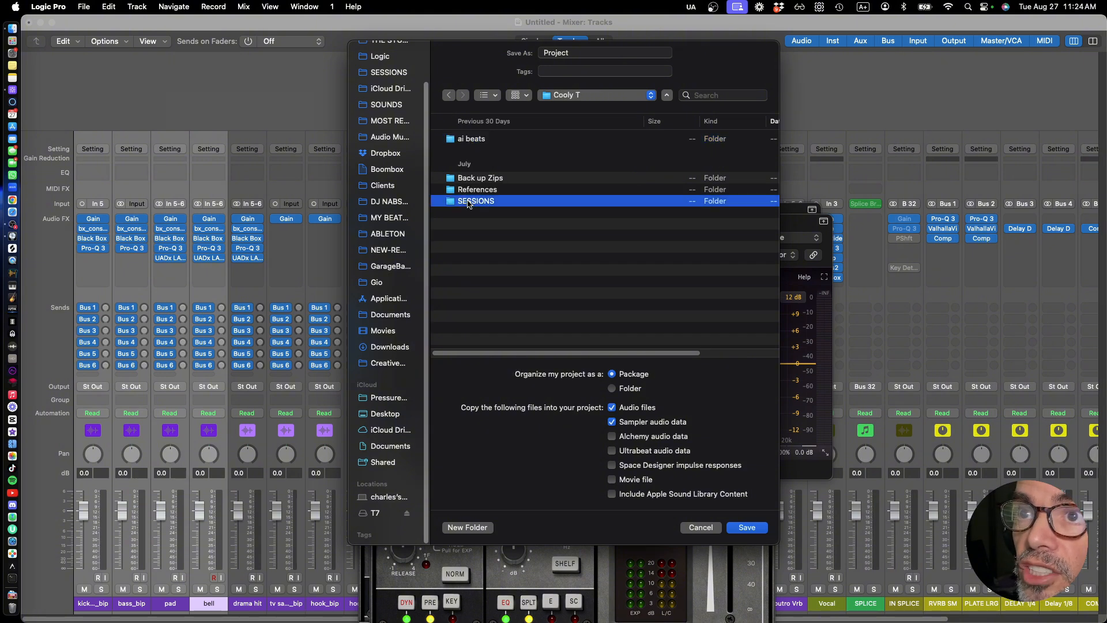
Create a new folder named Big Business inside SESSIONS as the project's save location
scroll(475, 229, down, 2)
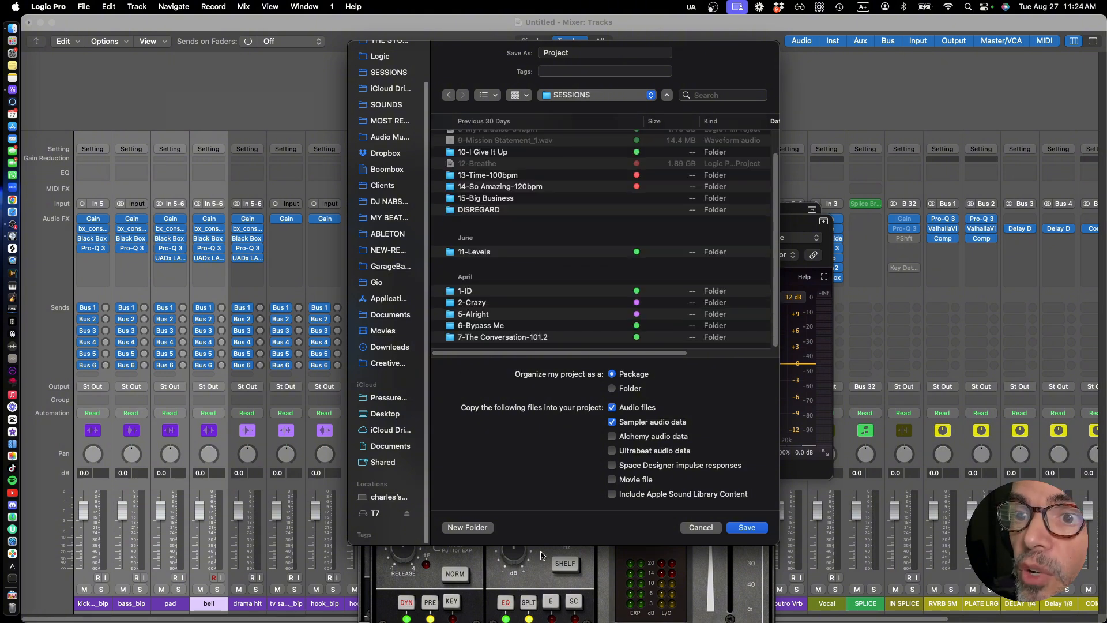
click(467, 526)
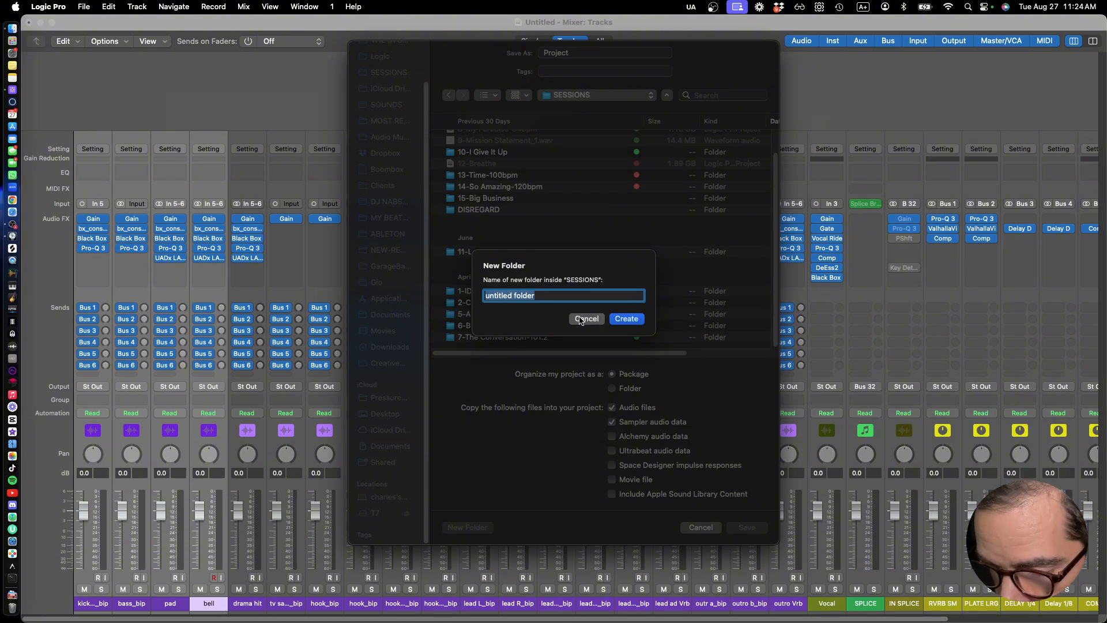
text(Big Busines)
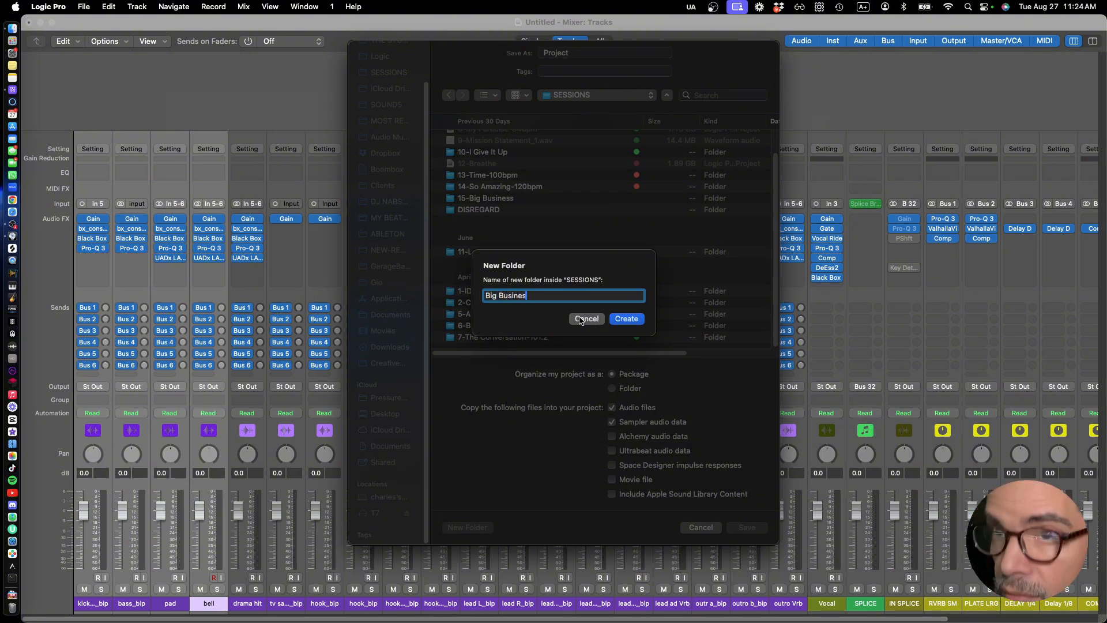
text(s)
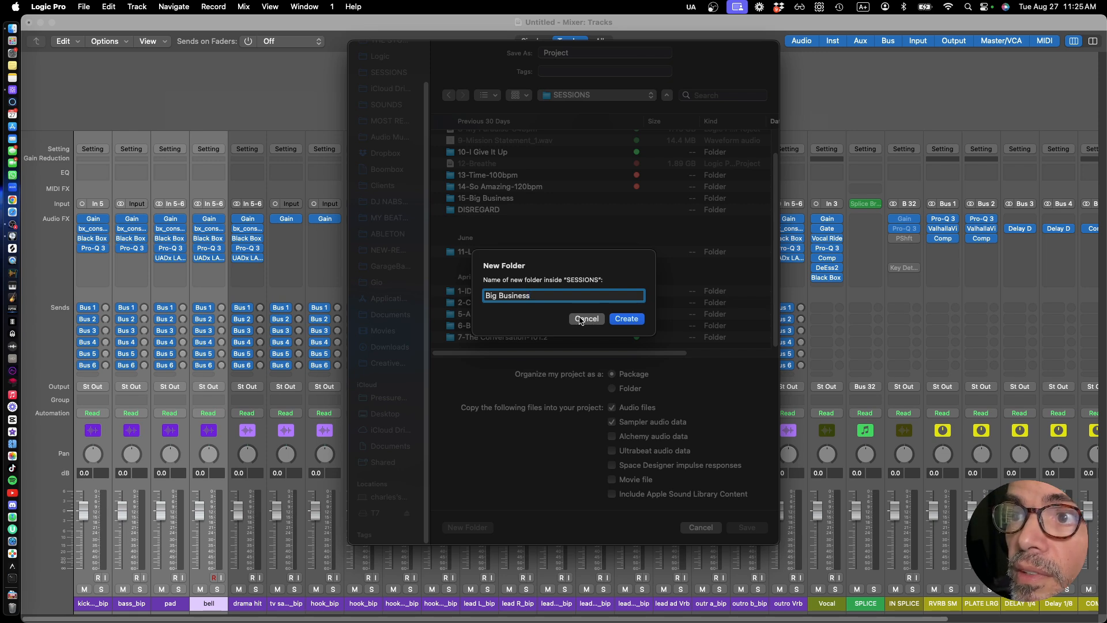
key(Return)
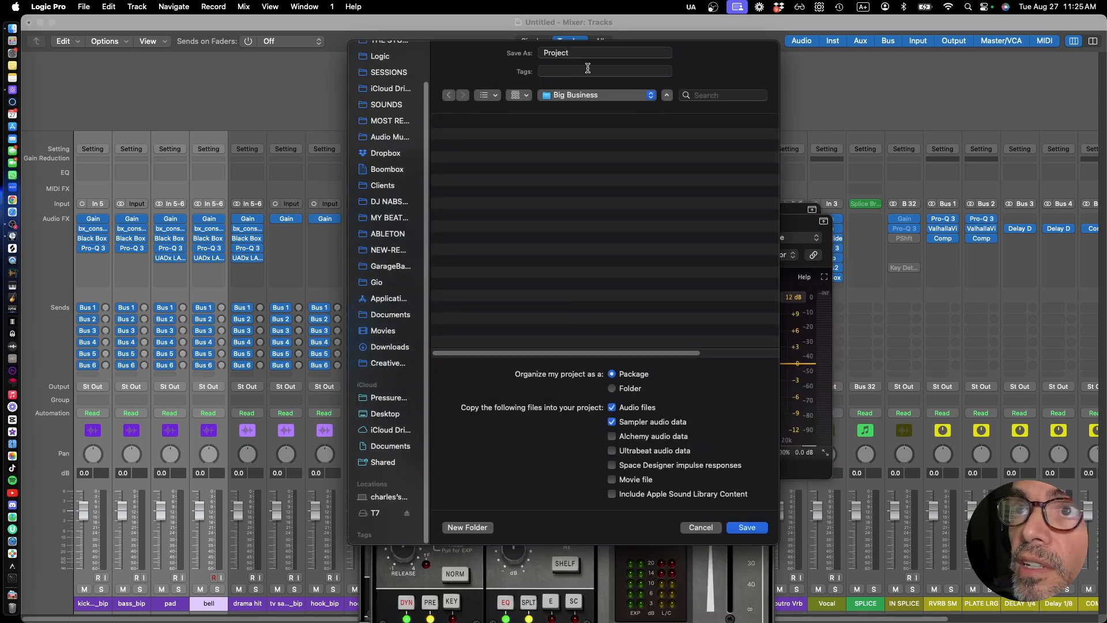
Name the project Big Business and save it as a package in the Big Business folder
double_click(587, 53)
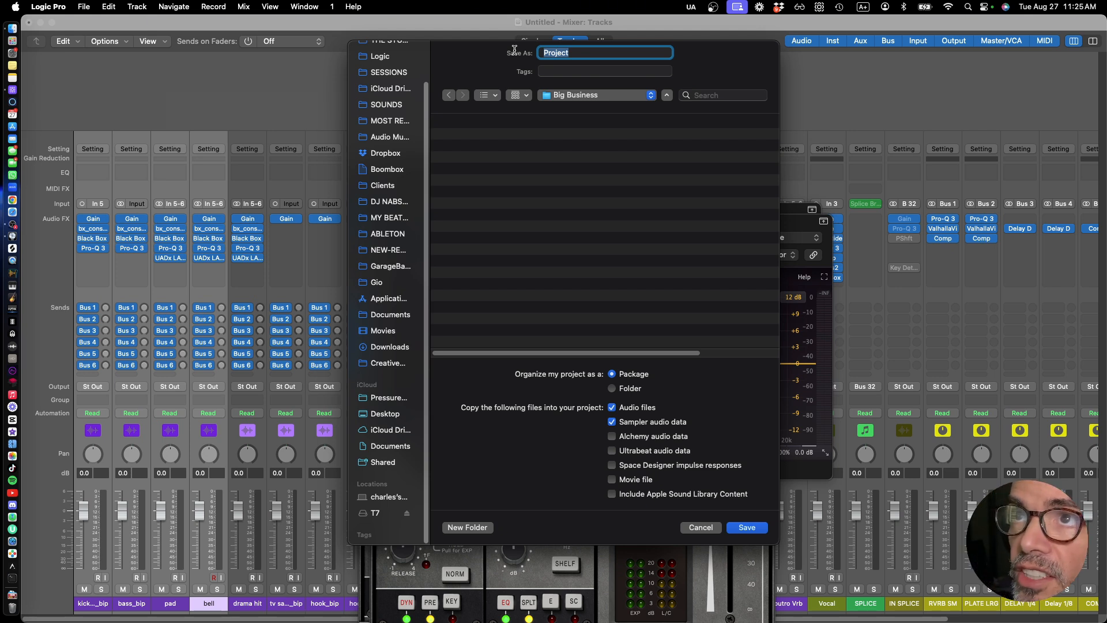
text(Big )
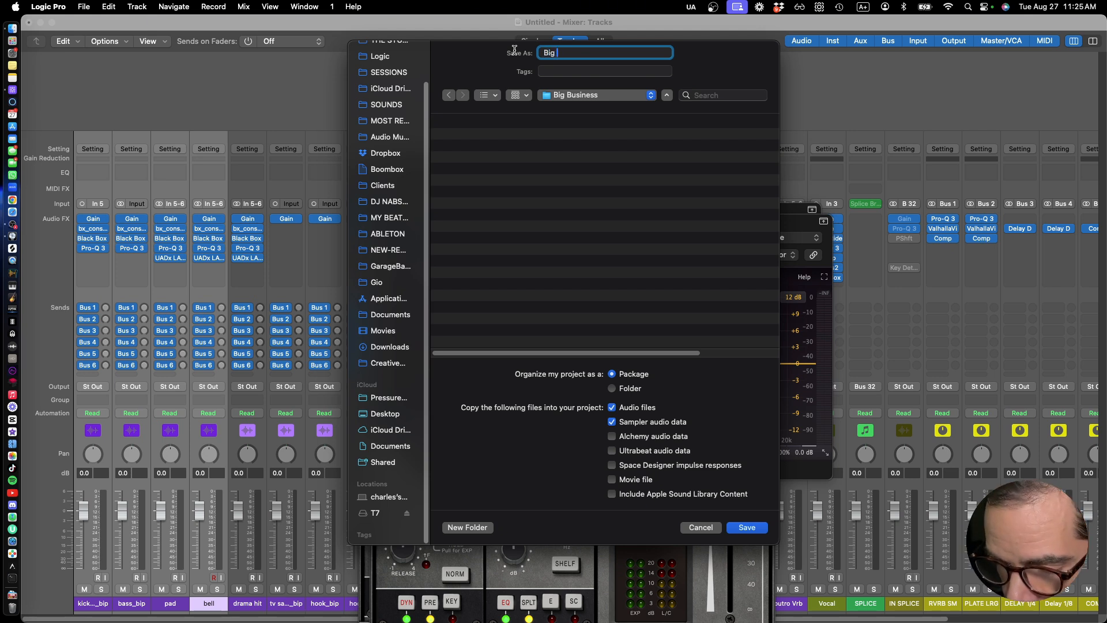
text(Business)
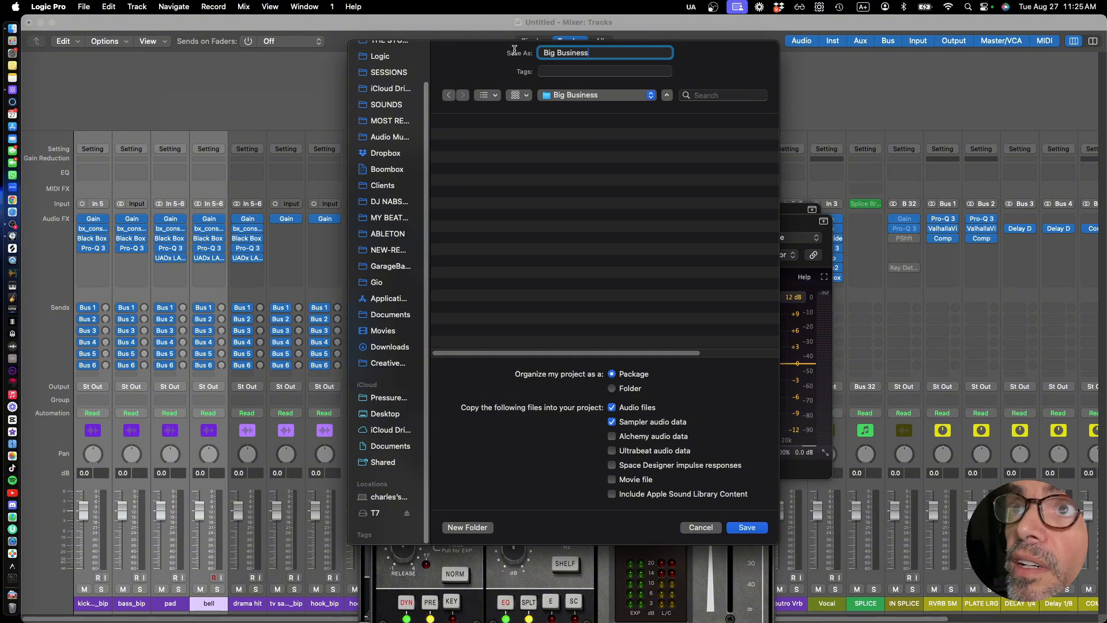
key(Return)
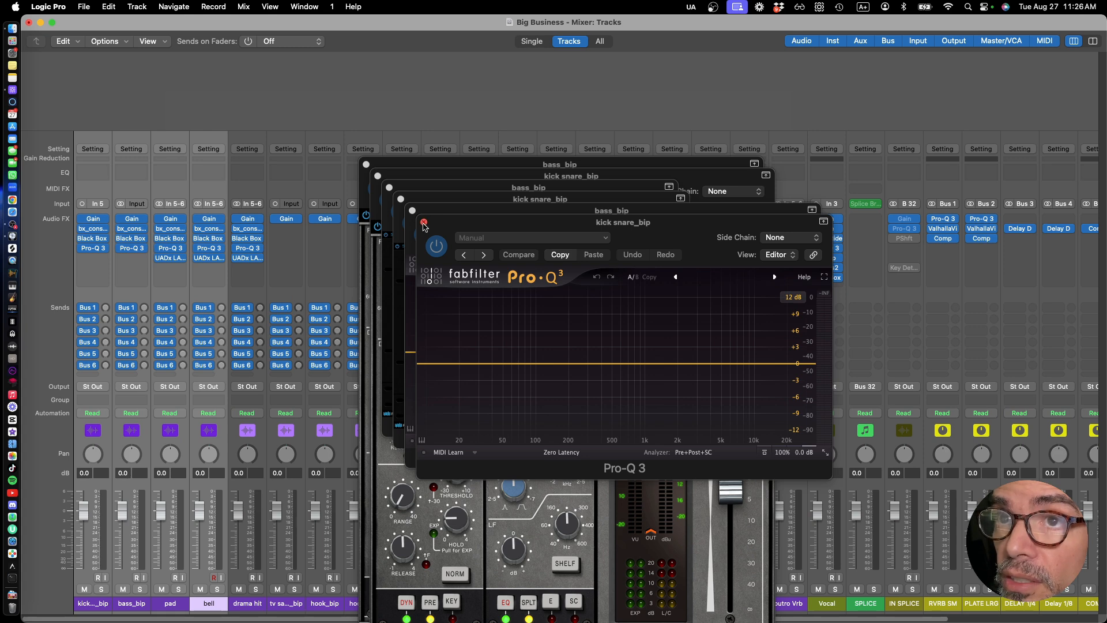
Clear away all open plug-in windows and copy the UADx LA-2A compressor onto the bass_bip and kick snare_bip channel strips
alt+click(424, 223)
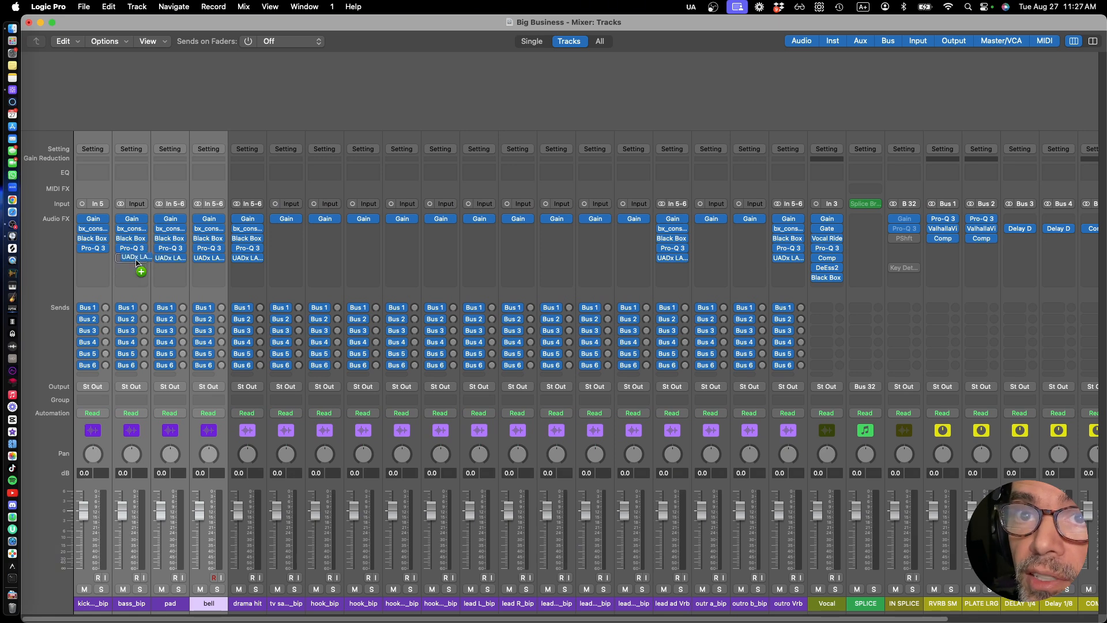
drag(136, 262, 135, 260)
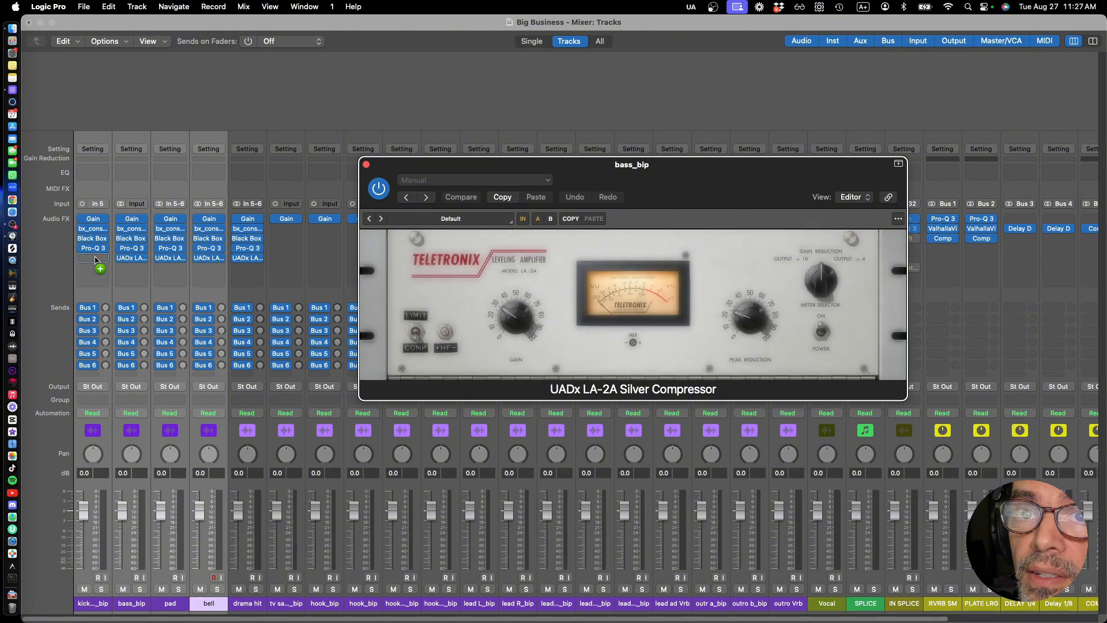
click(366, 165)
click(365, 165)
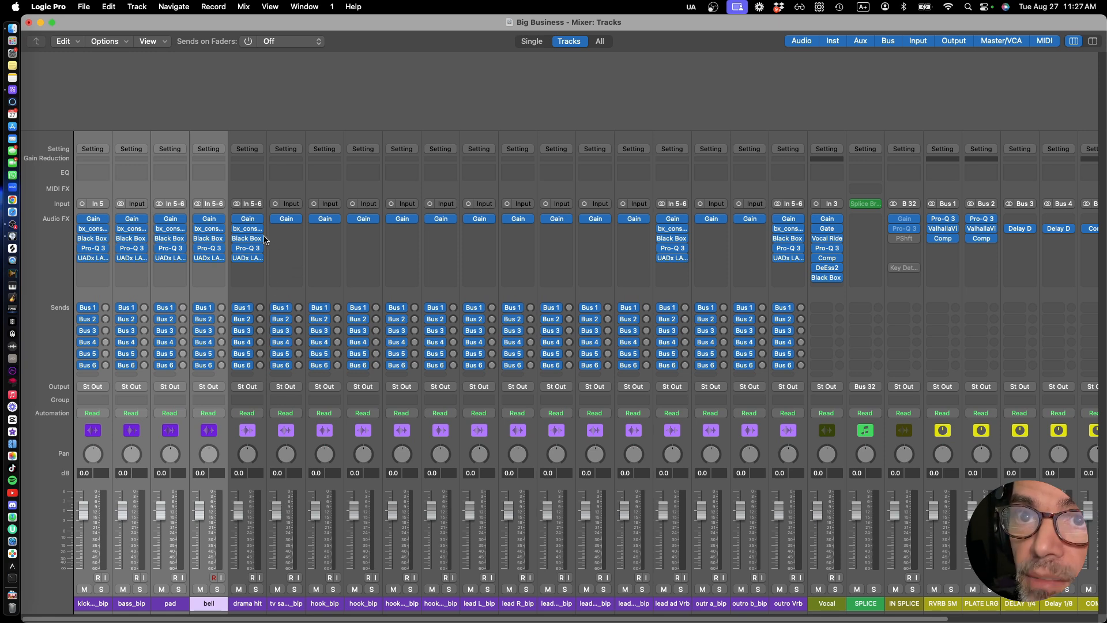
In the Tracks window, assign a dark red-brown color to the tracks from kick snare_bip through tv sample_bip
mouse_move(259, 239)
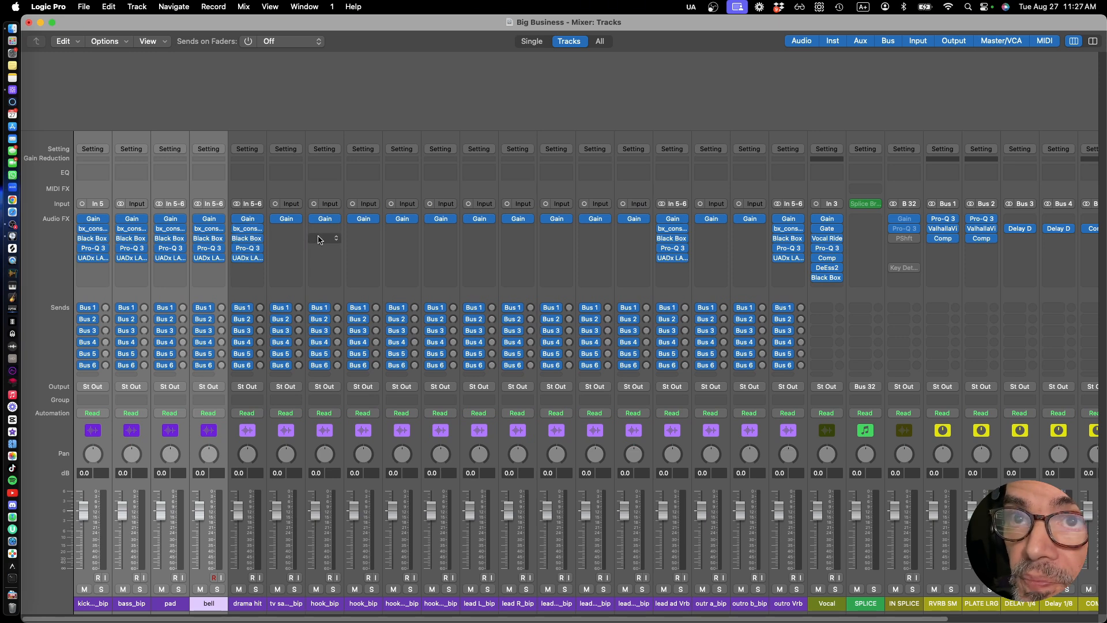
key(ctrl+Up)
click(379, 272)
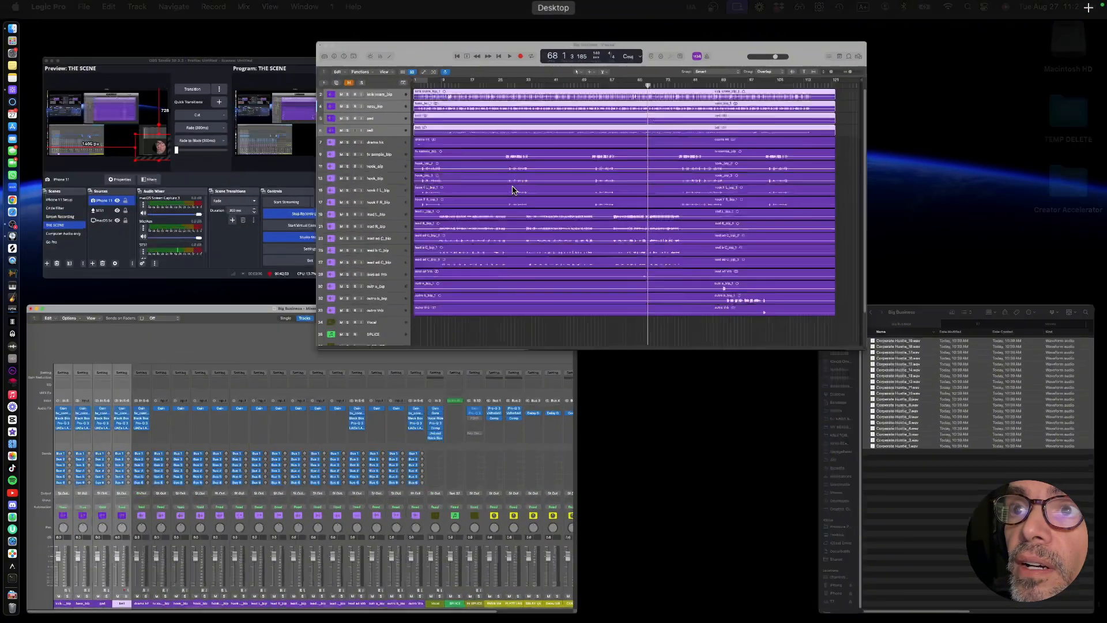
click(144, 122)
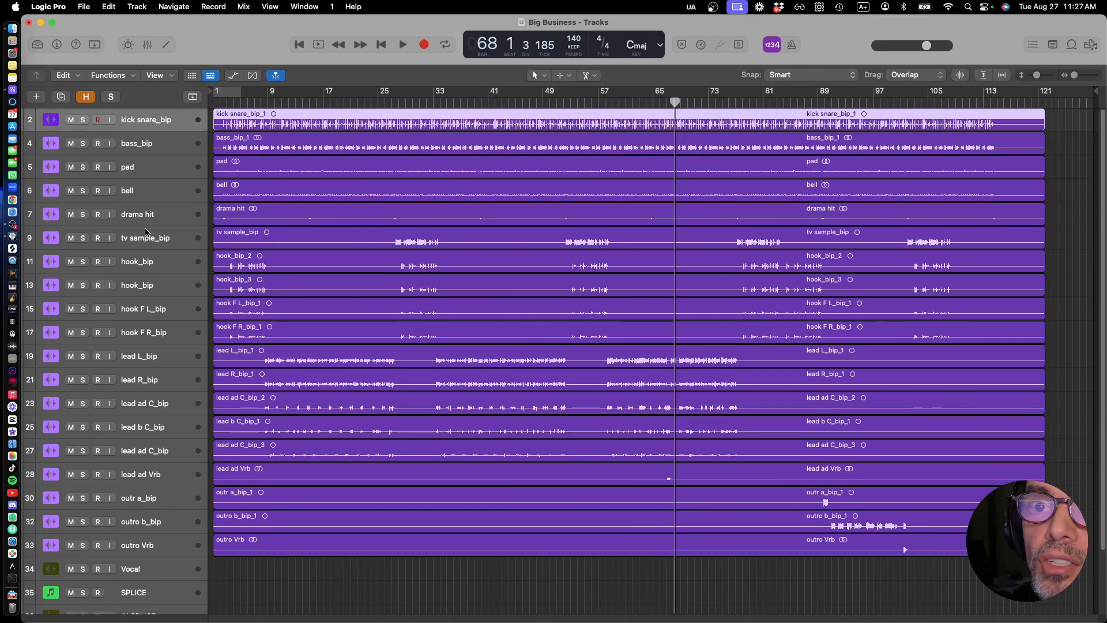
shift+click(144, 237)
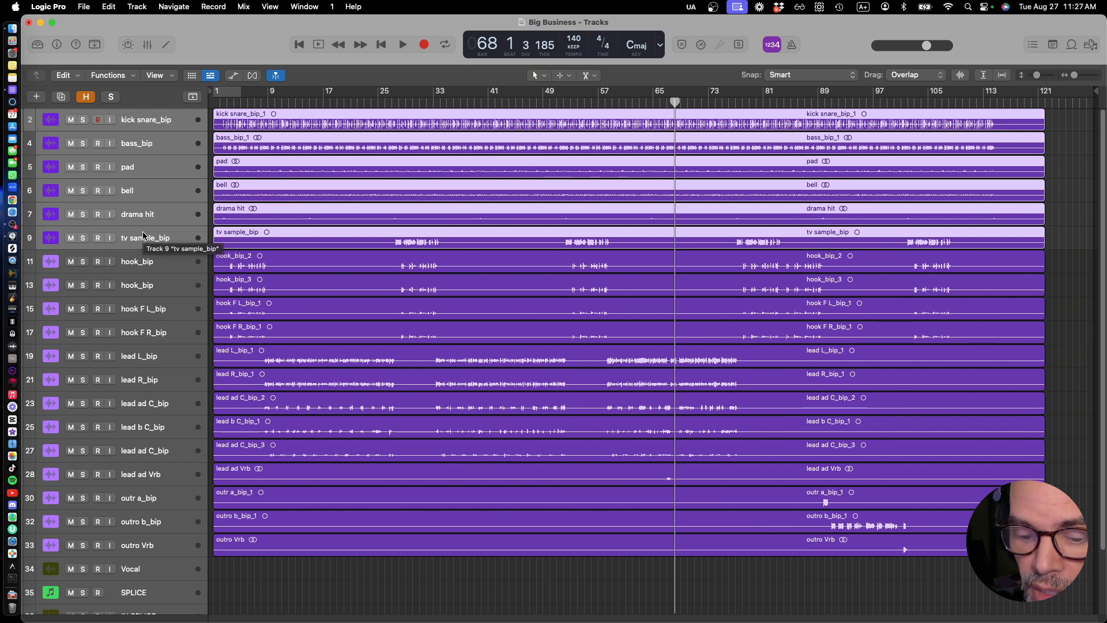
right_click(144, 235)
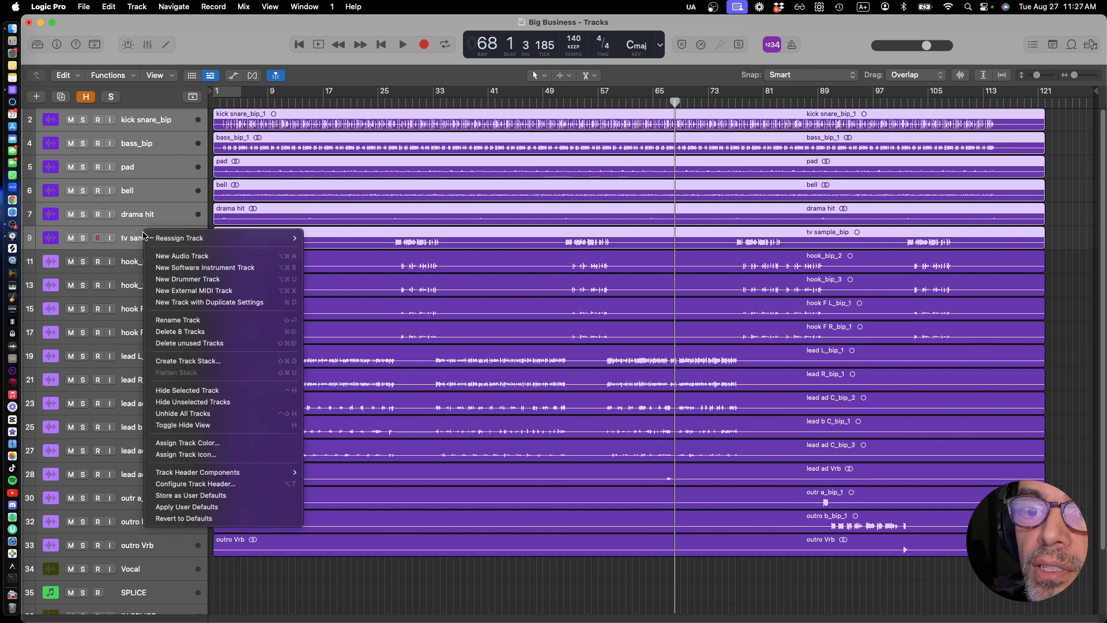
click(230, 445)
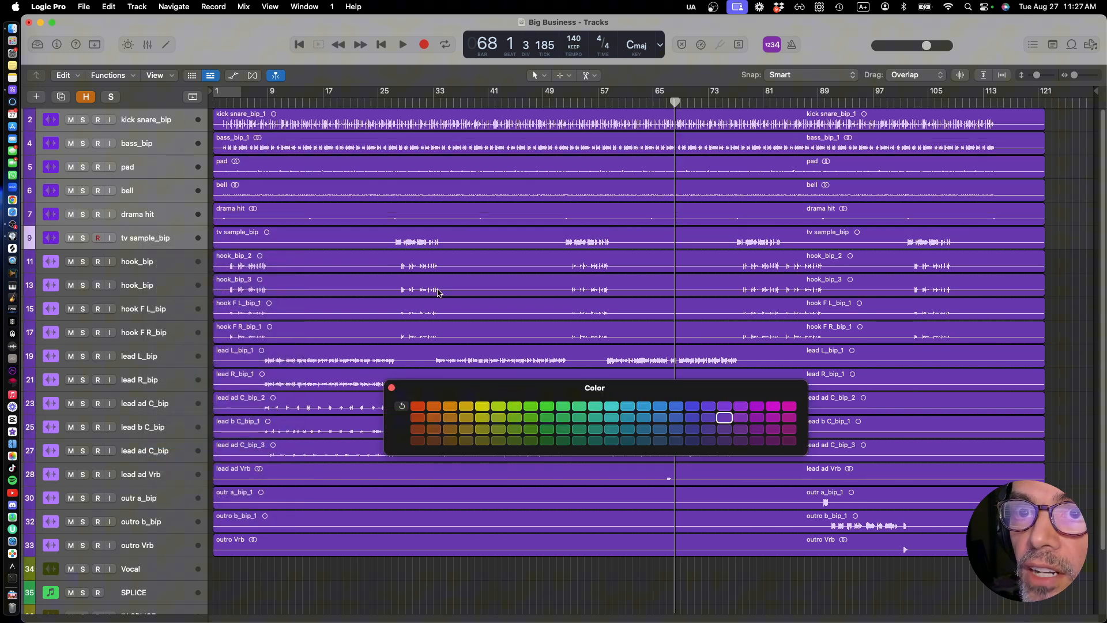
click(791, 407)
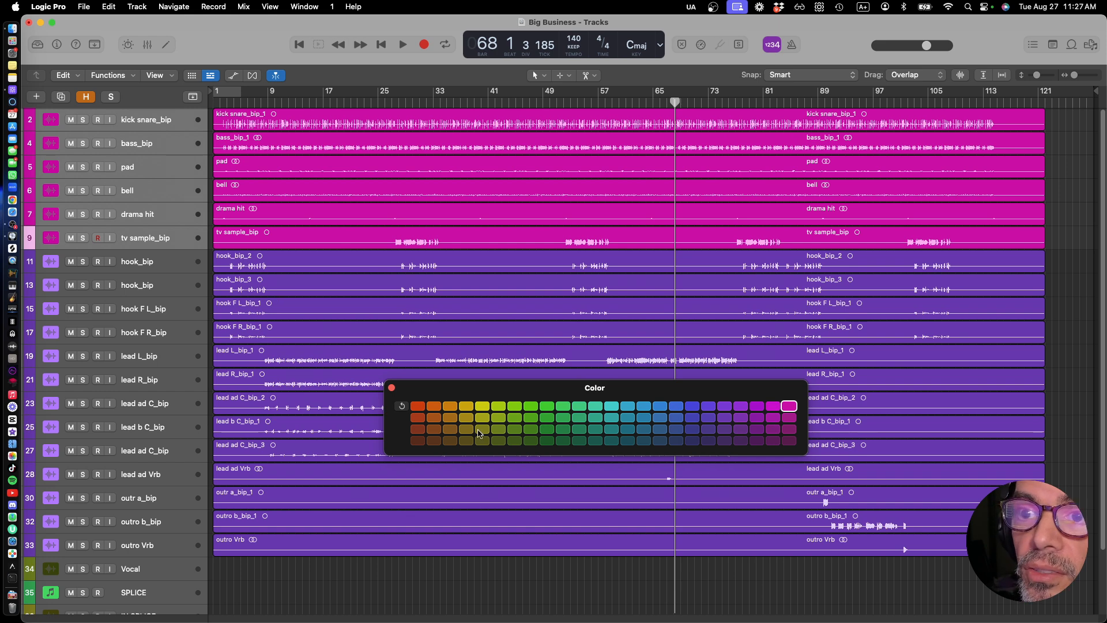
click(419, 408)
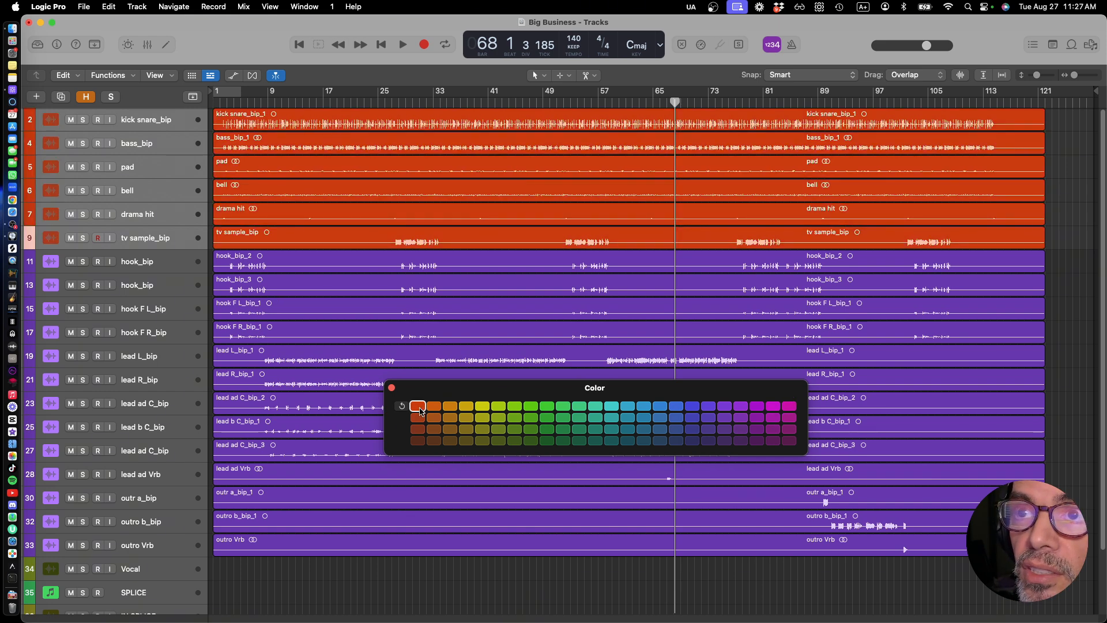
click(418, 429)
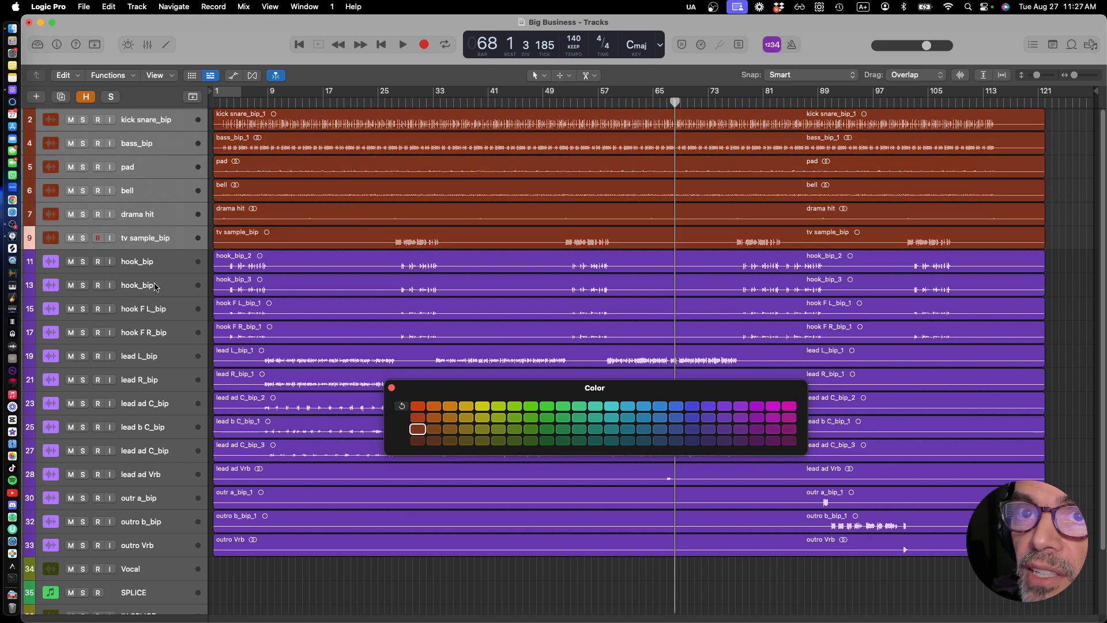
Color the four hook tracks, from the first hook_bip through hook F R_bip, orange
click(165, 264)
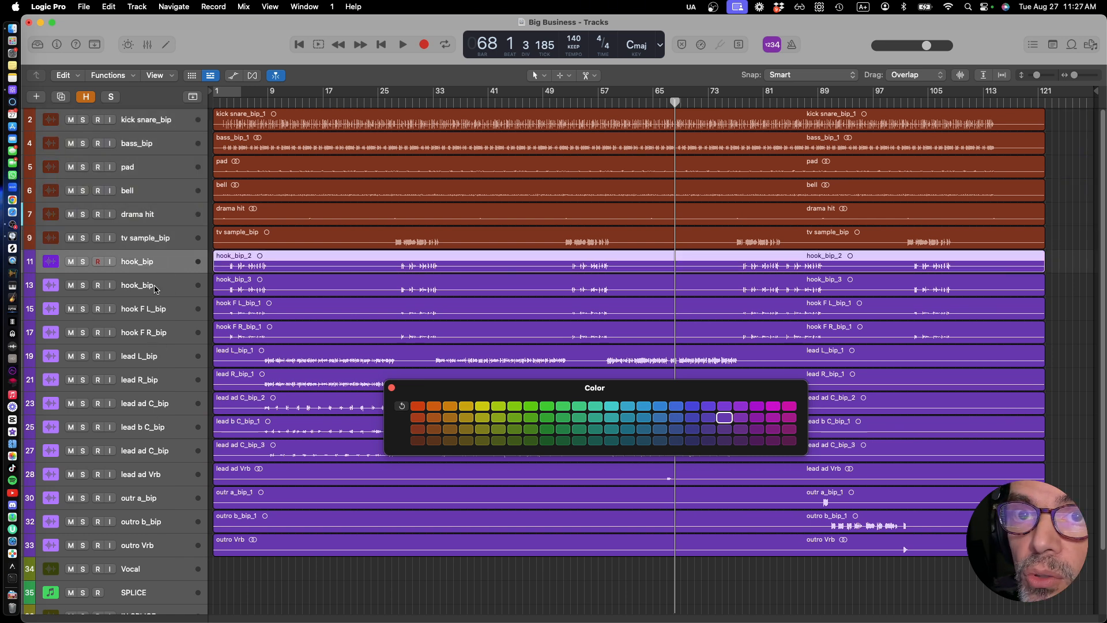
click(151, 336)
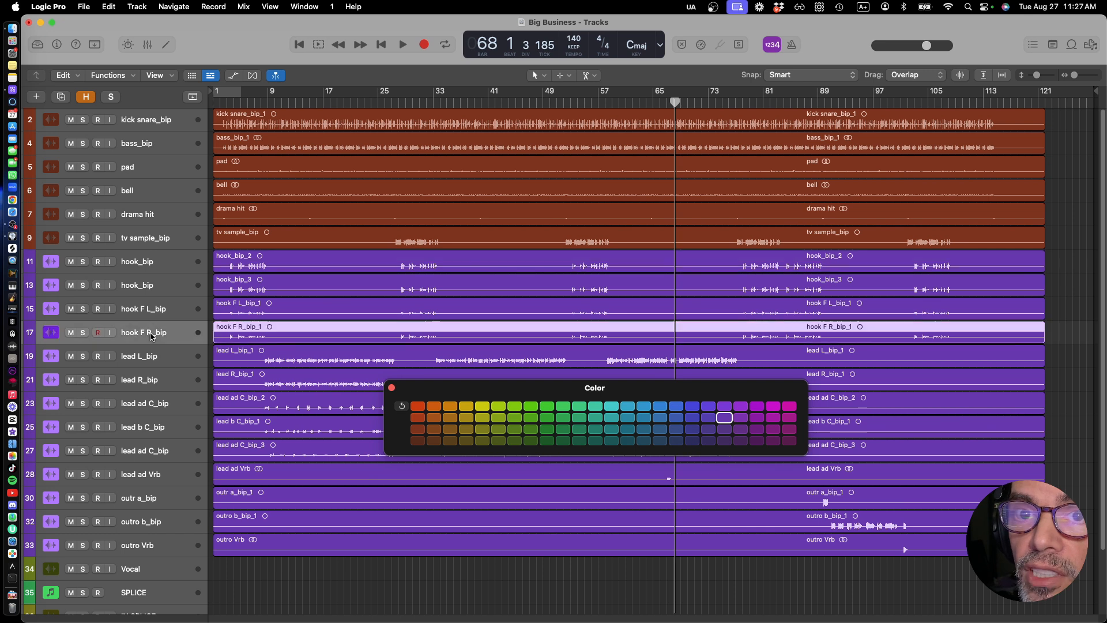
shift+click(156, 264)
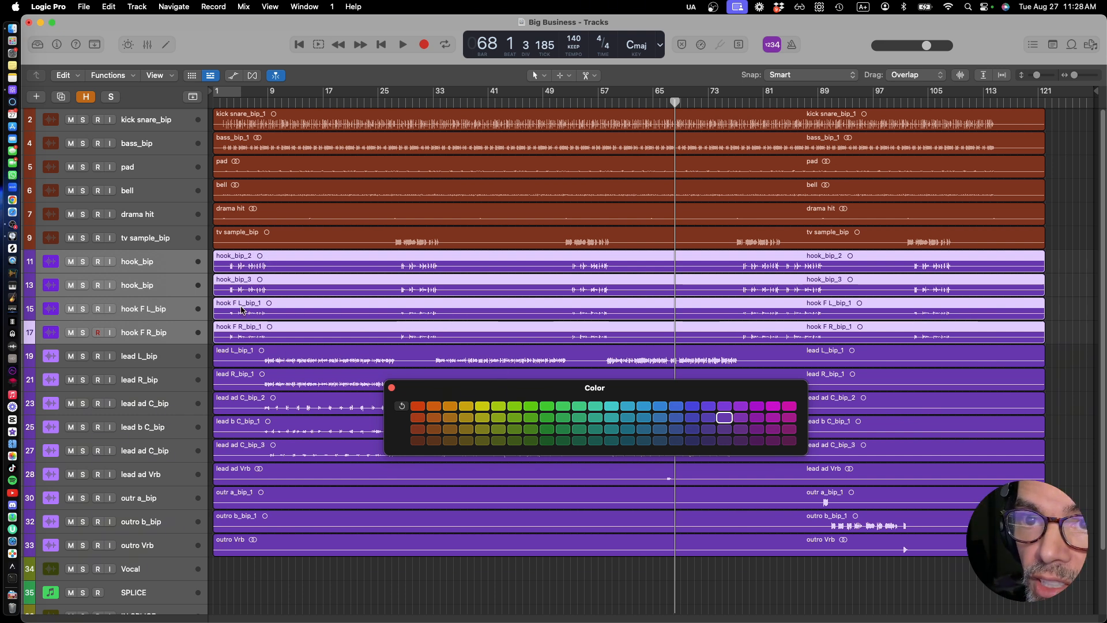
click(452, 417)
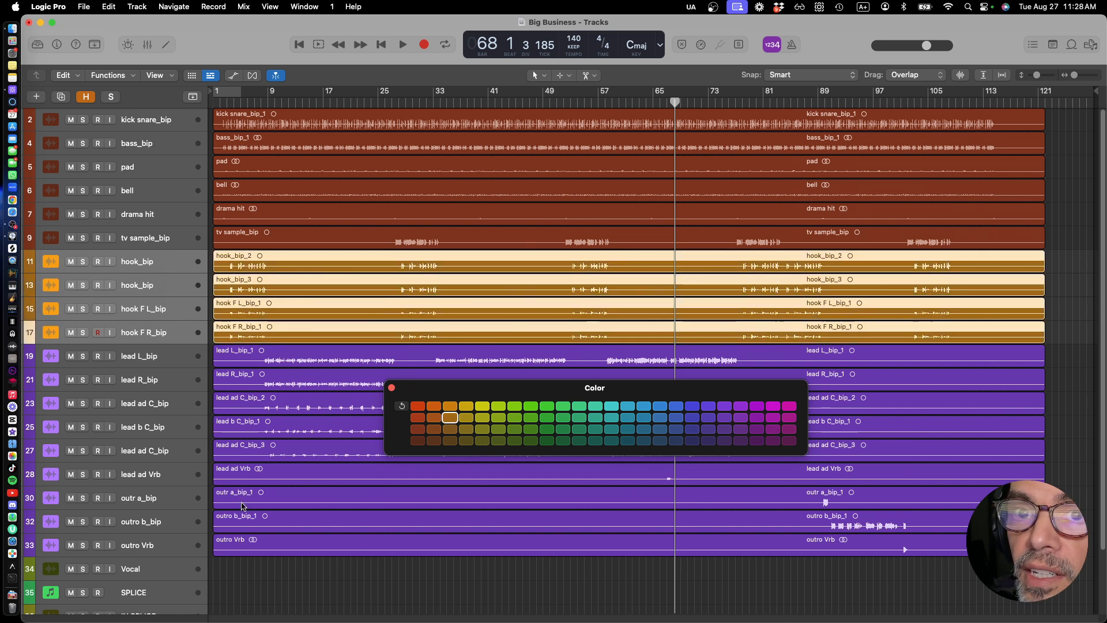
Color the lead vocal tracks from lead L_bip through lead ad Vrb olive yellow
click(166, 364)
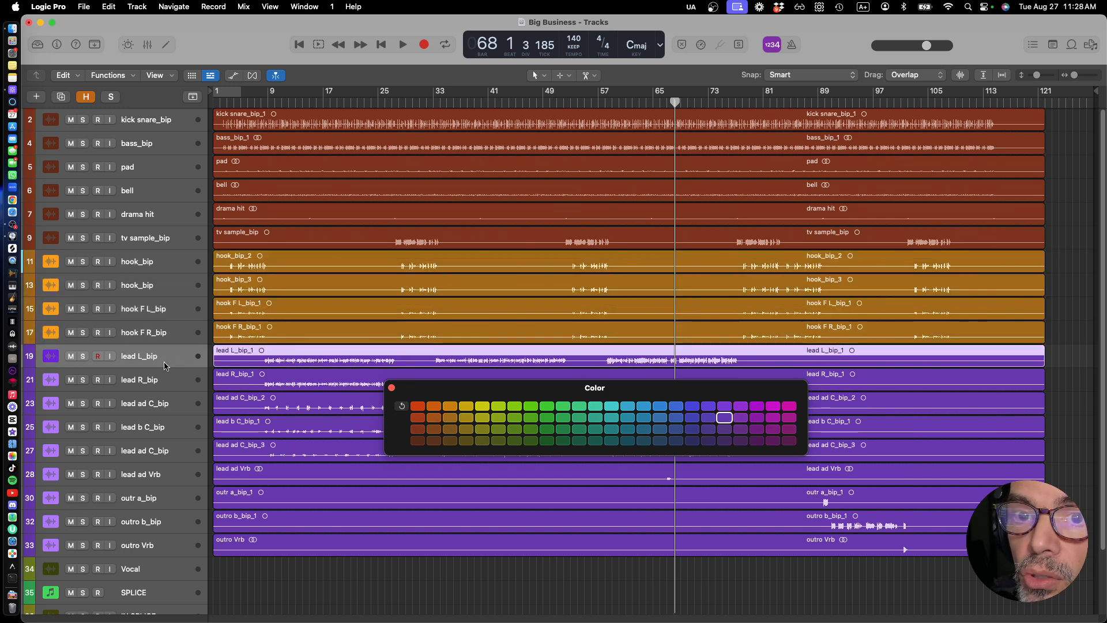
shift+click(157, 475)
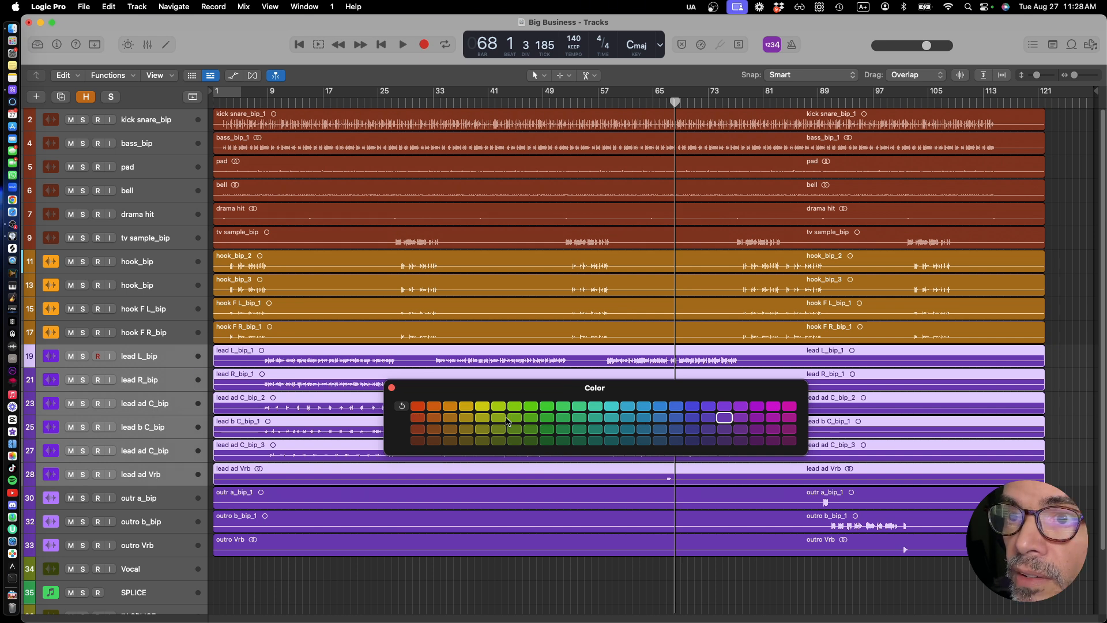
click(486, 432)
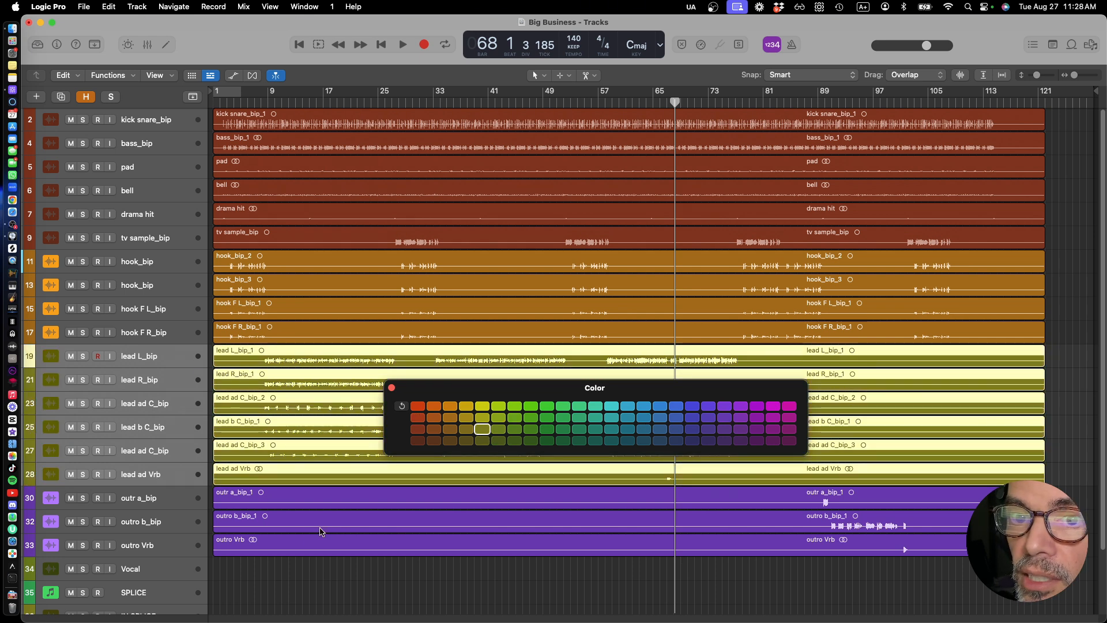
click(138, 504)
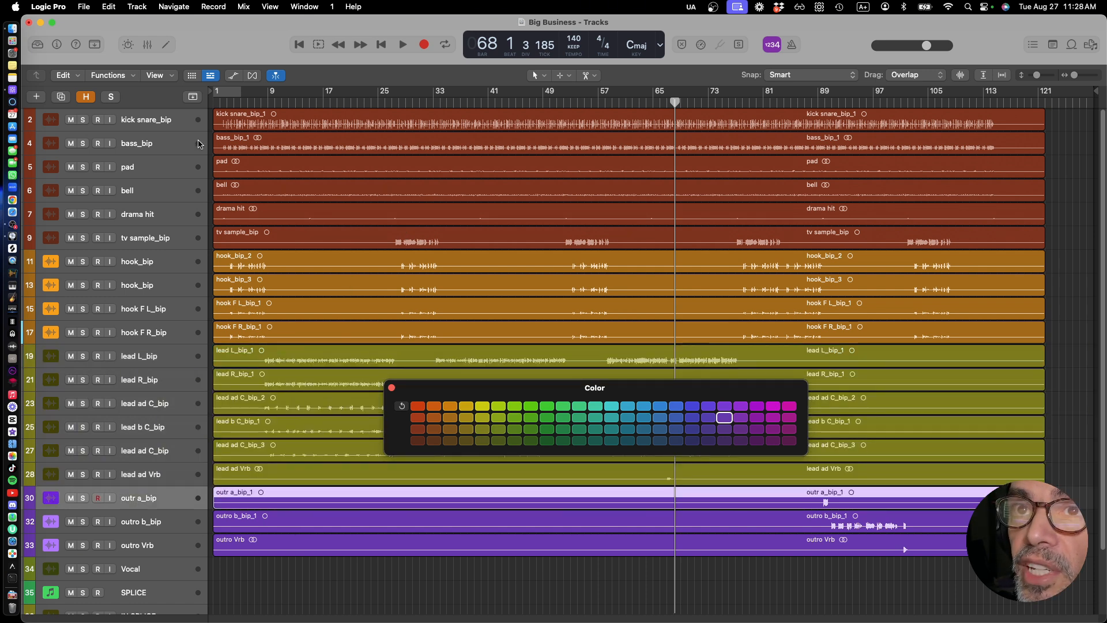
Group the tracks from kick snare_bip through tv sample_bip into a summing track stack
click(164, 123)
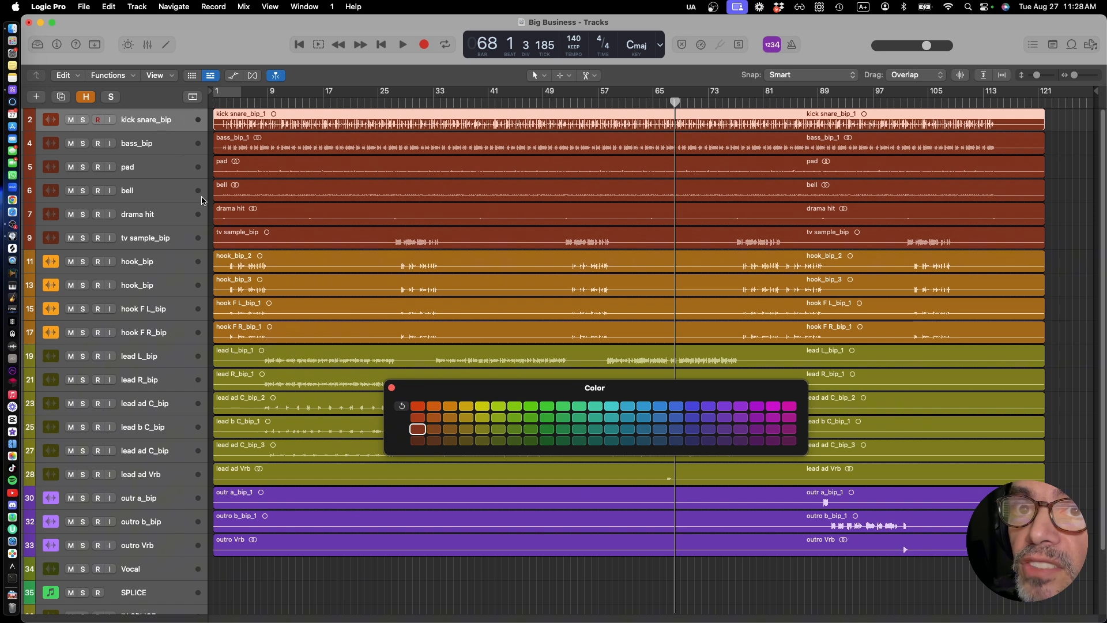
shift+click(148, 242)
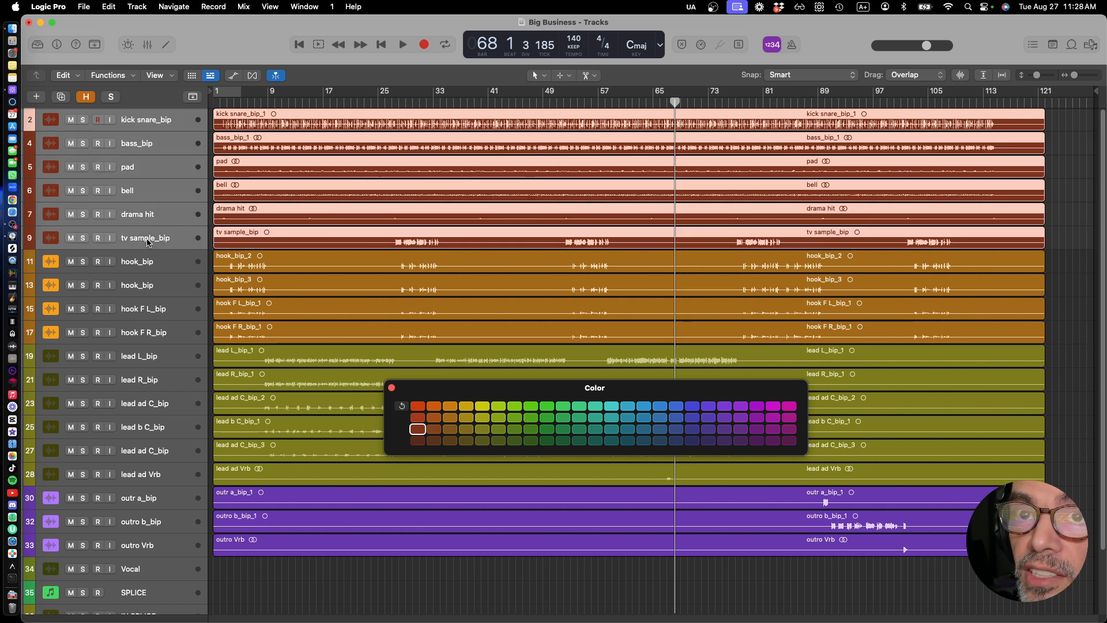
right_click(147, 242)
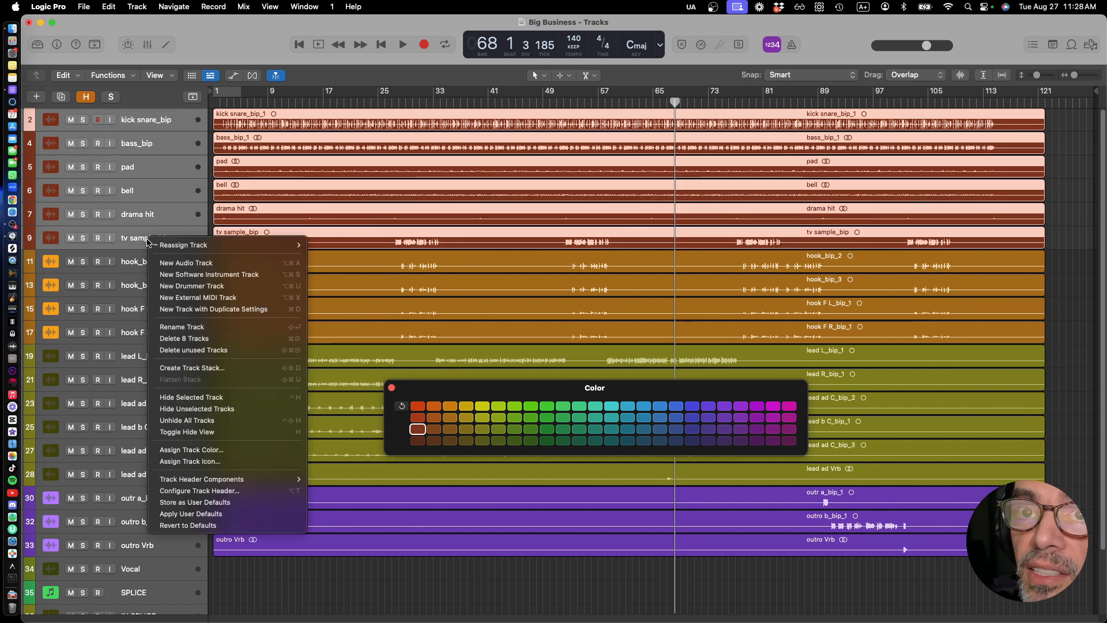
click(224, 368)
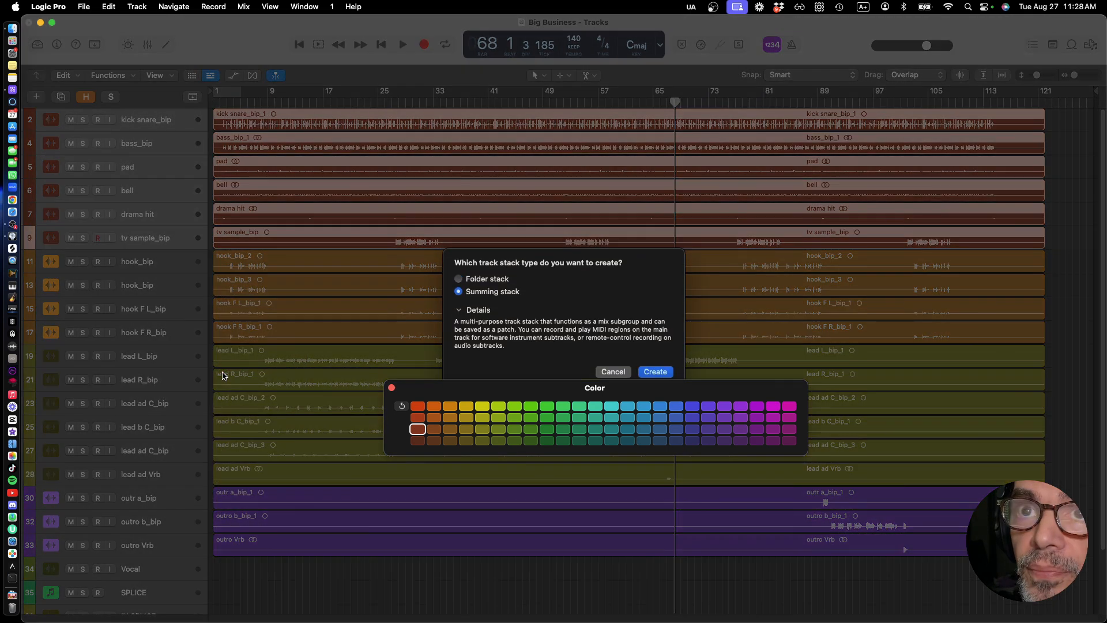
click(654, 372)
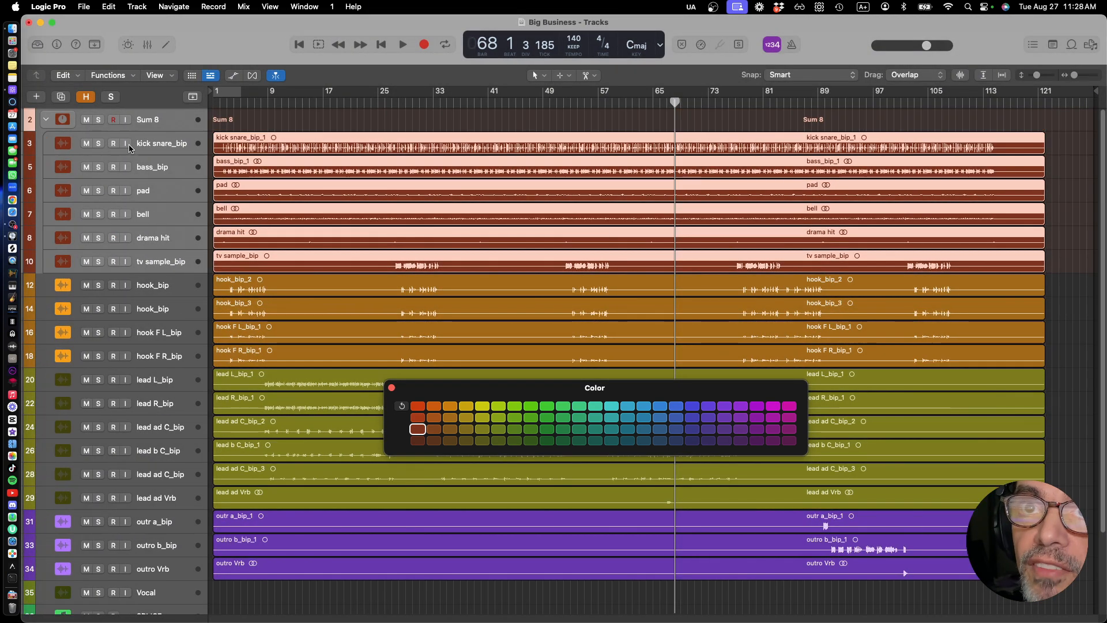
Rename the new summing stack BEAT and collapse it to hide its subtracks
double_click(148, 120)
text(B)
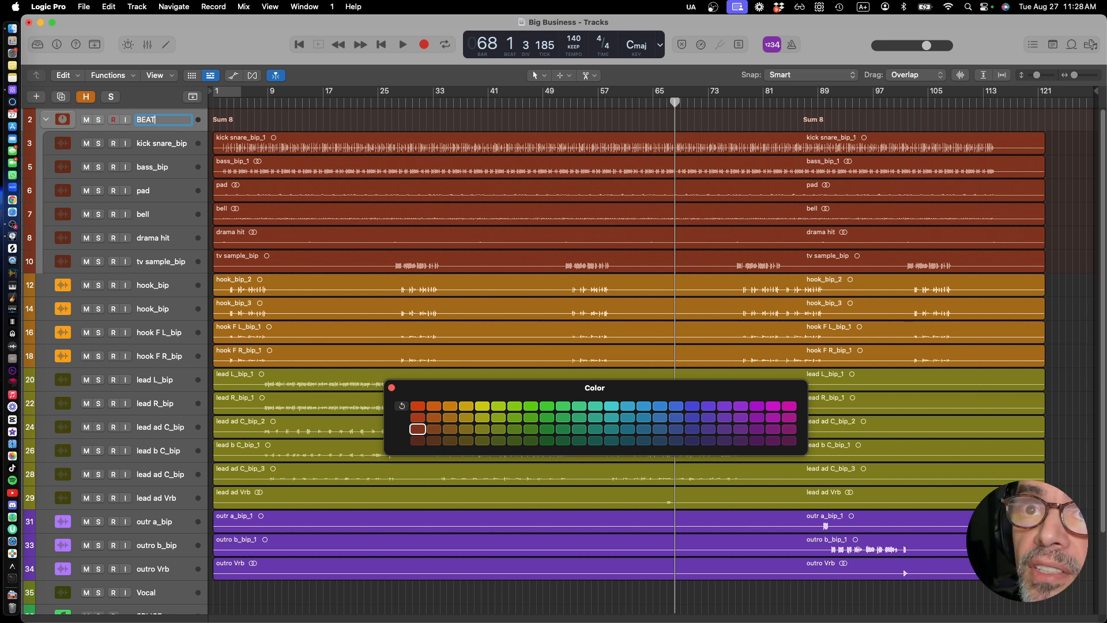
text(EAT)
key(Return)
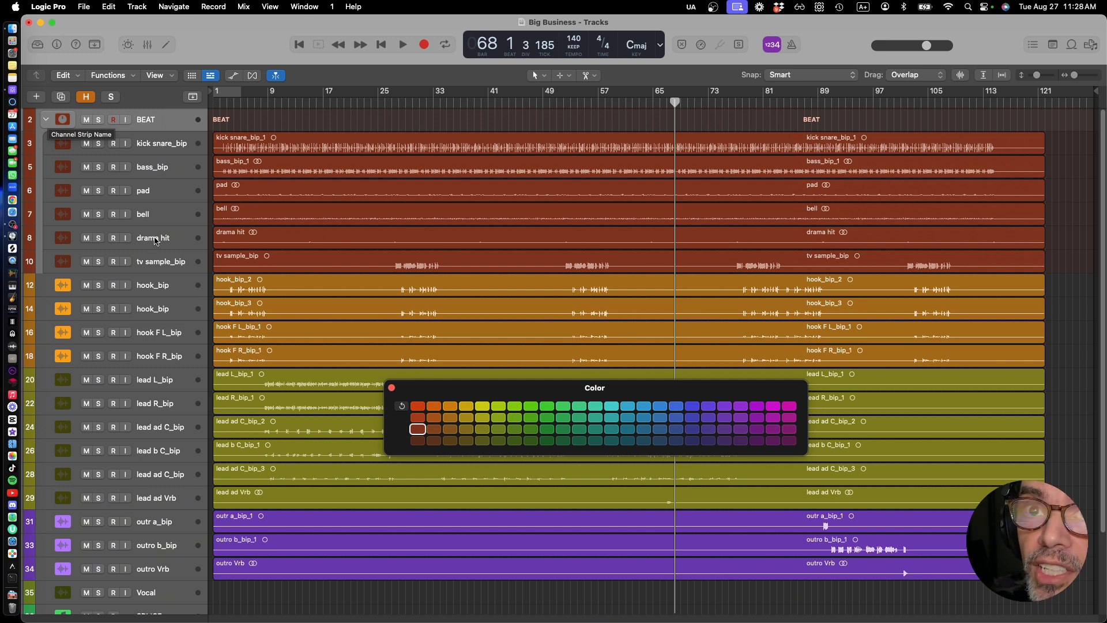
click(46, 119)
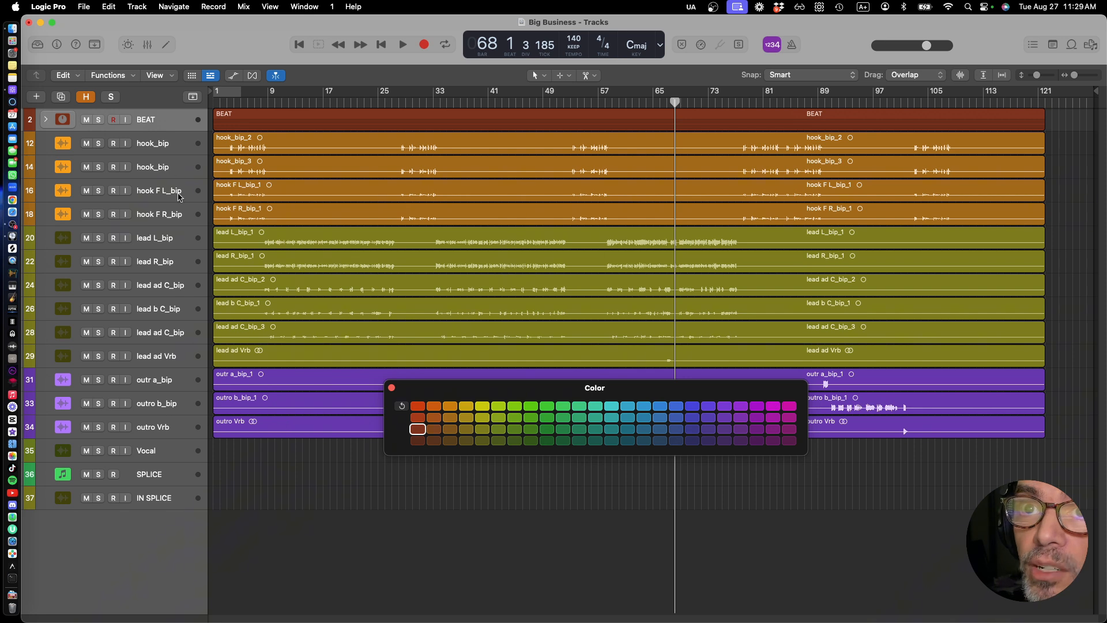
Group the four orange hook tracks into a summing track stack
click(153, 143)
shift+click(153, 214)
right_click(152, 212)
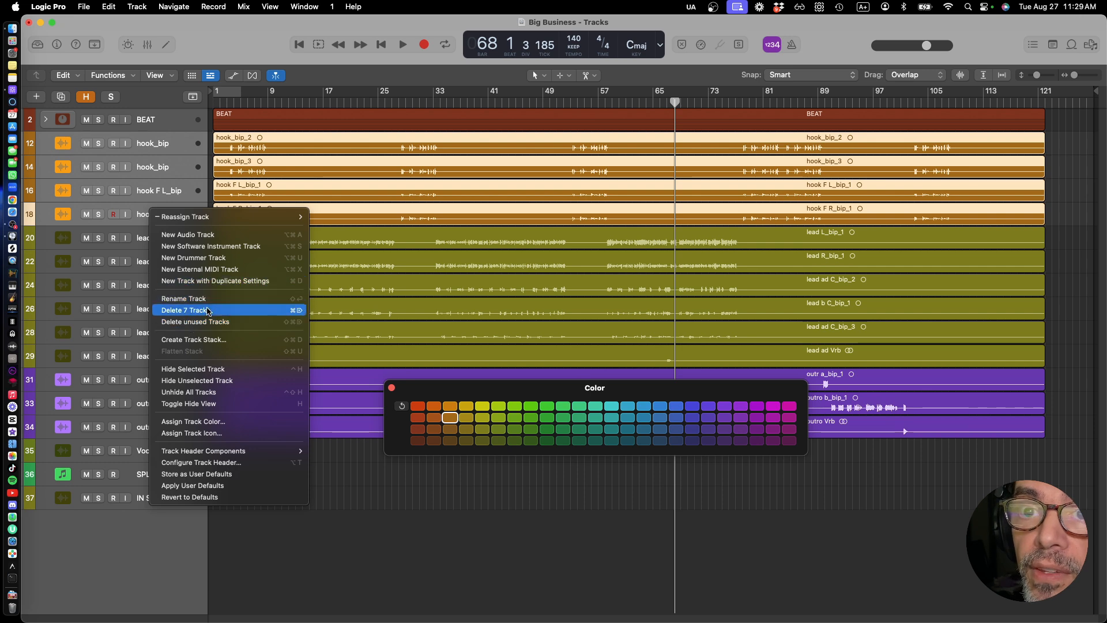
click(194, 339)
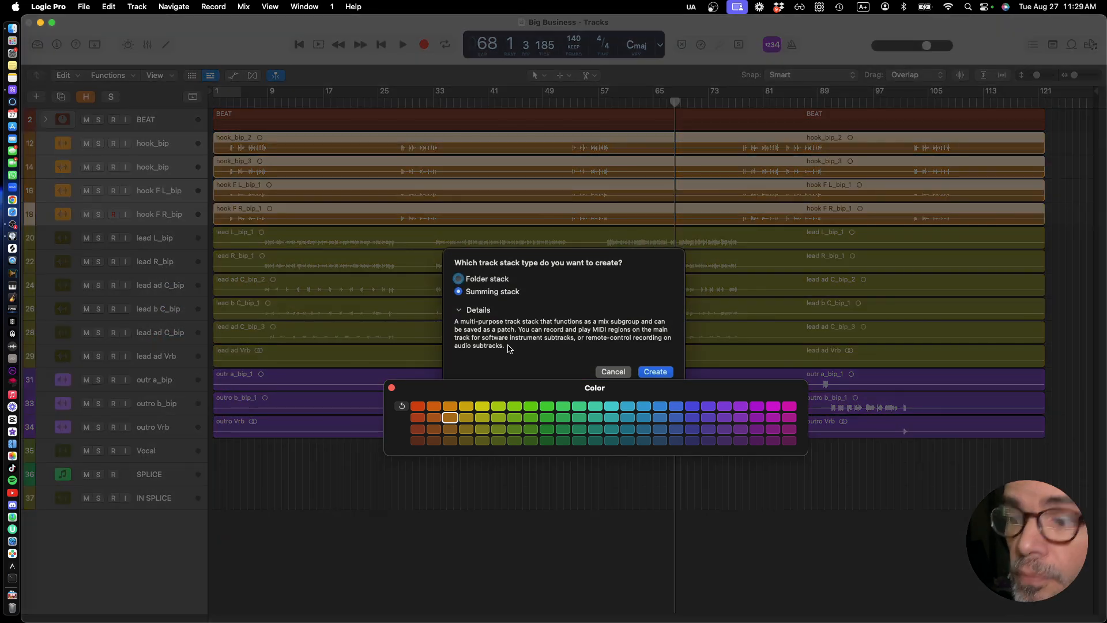
click(655, 371)
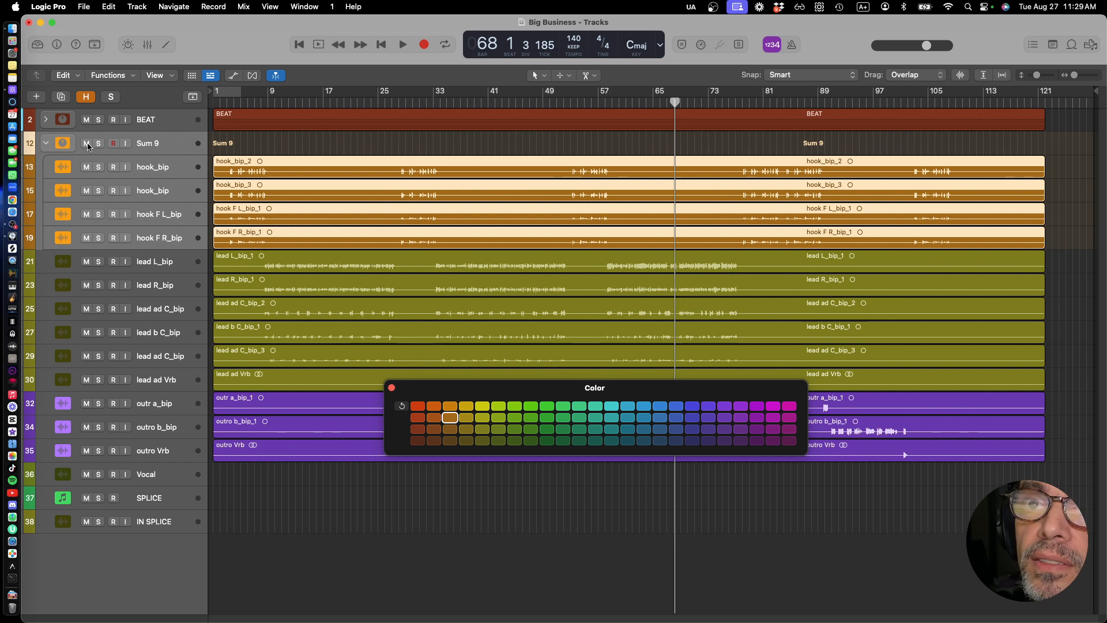
Rename the orange hook summing stack HOOK and collapse it to hide its subtracks
double_click(153, 143)
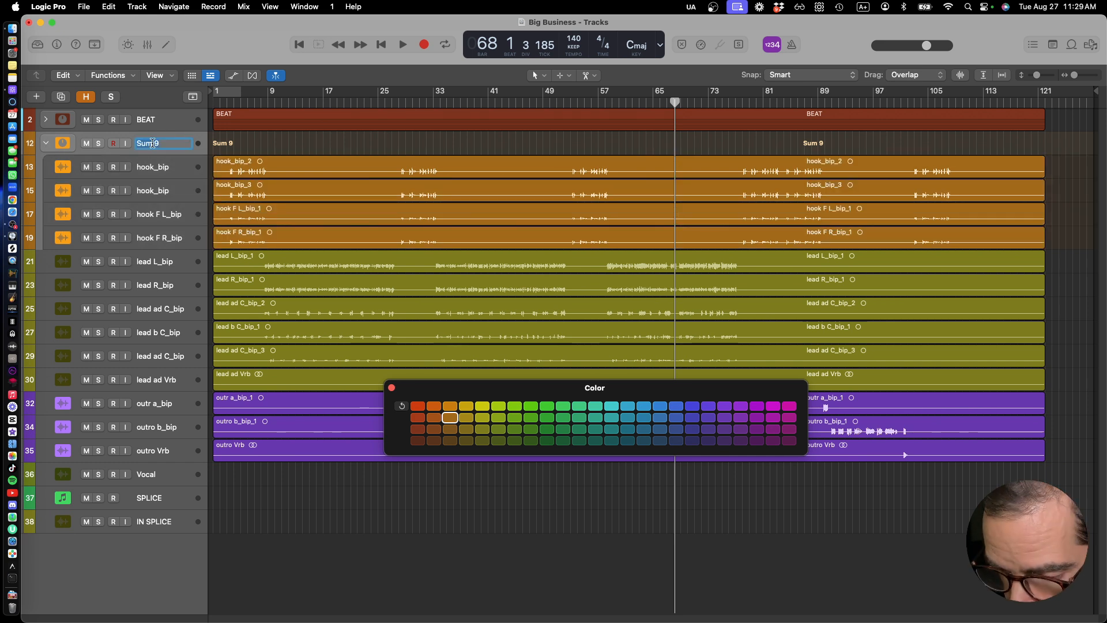
text(HOOK)
key(Return)
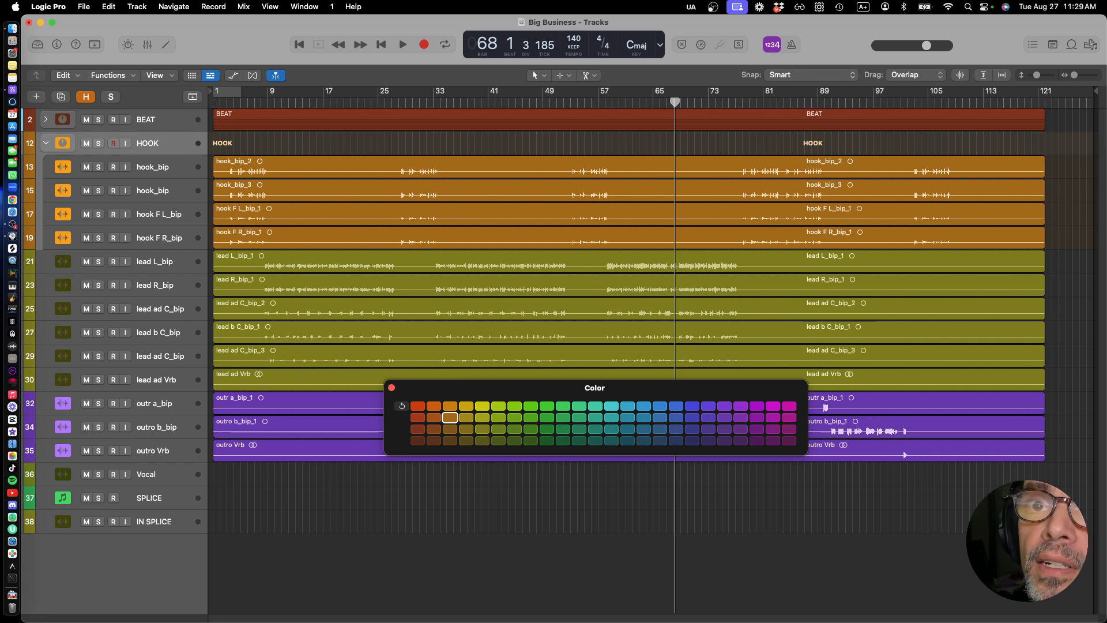
click(46, 143)
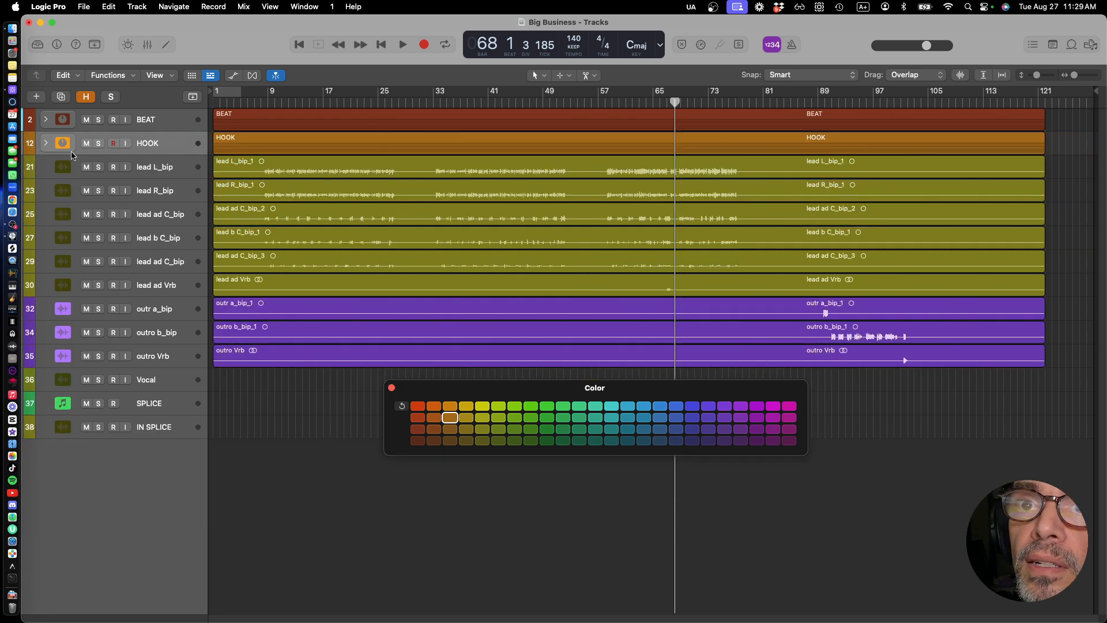
Group the olive tracks from lead L_bip through lead ad Vrb into a summing track stack
click(171, 171)
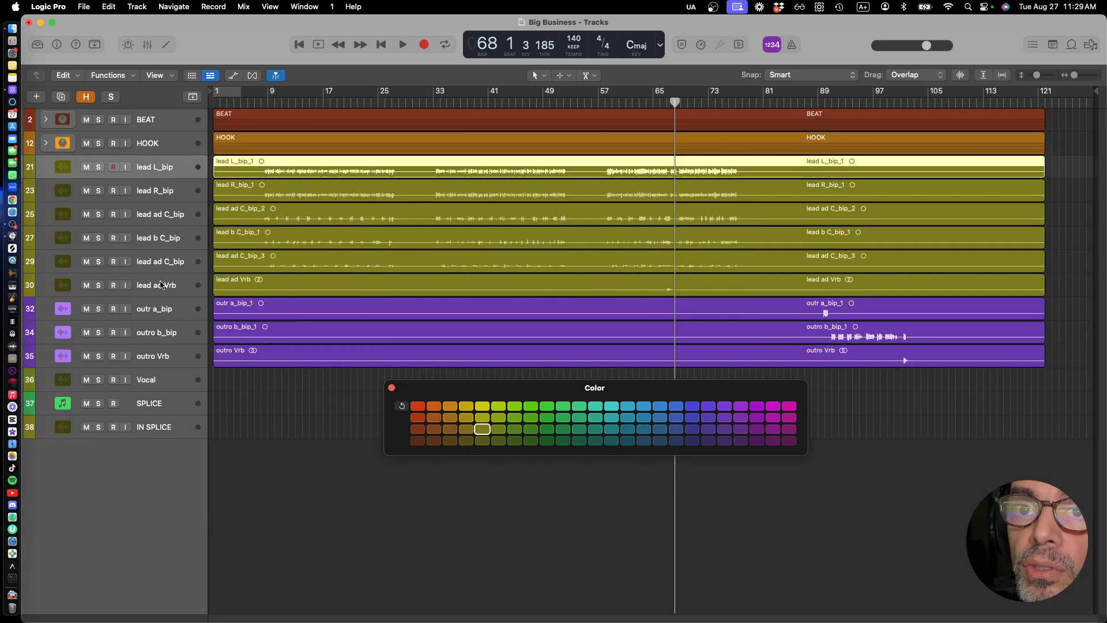
shift+click(162, 284)
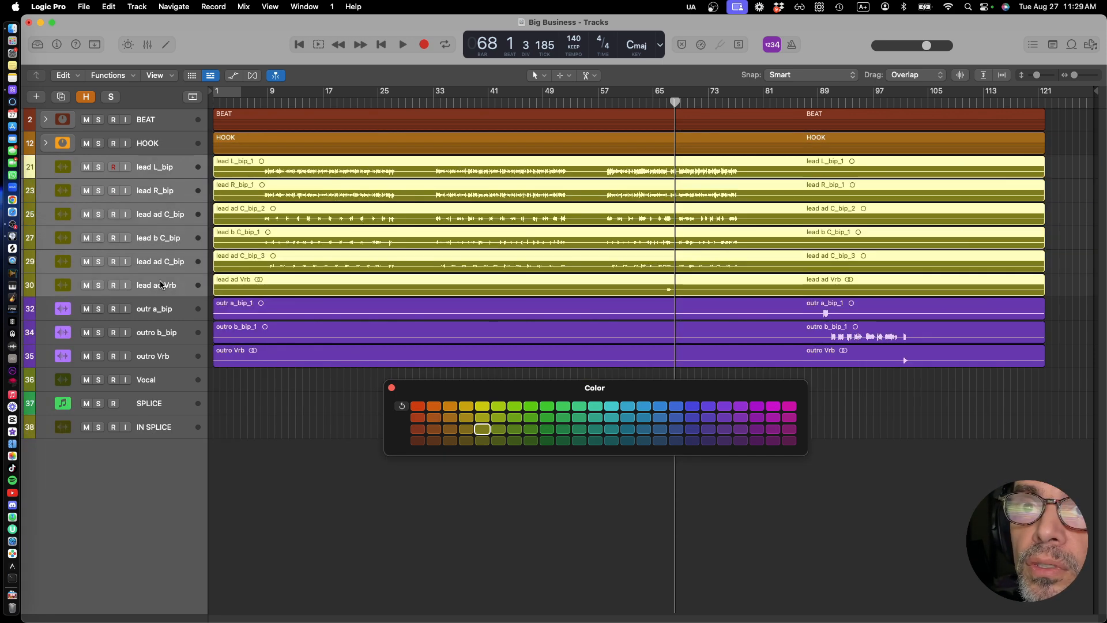
right_click(165, 217)
click(252, 345)
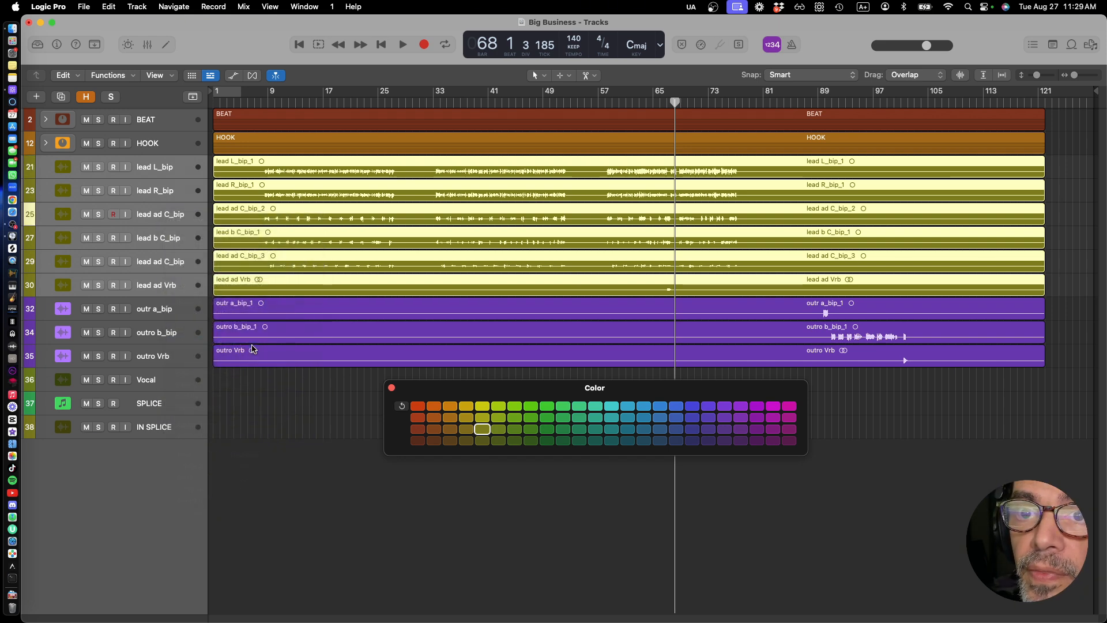
key(Return)
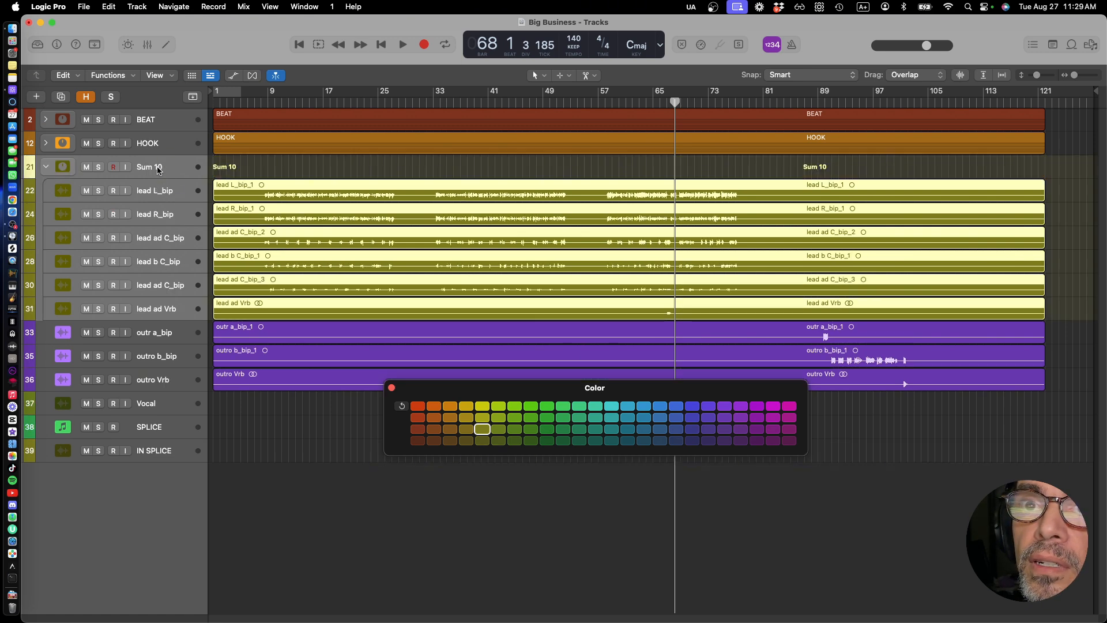
Rename the olive summing stack LEAD and collapse it to hide its subtracks
double_click(158, 167)
text(LEA)
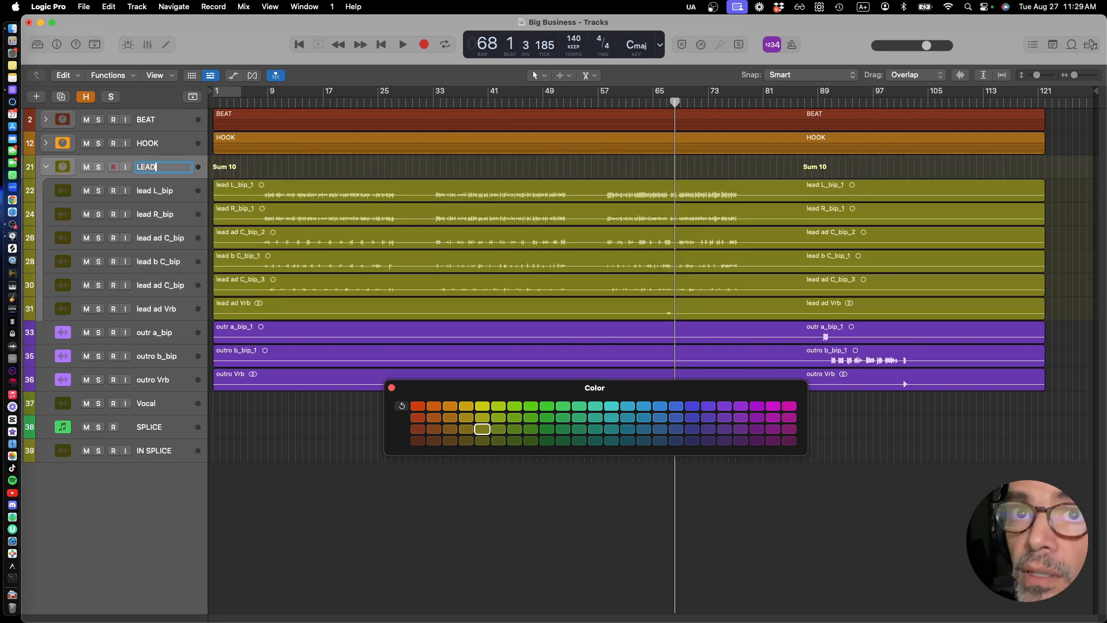
text(D)
key(Return)
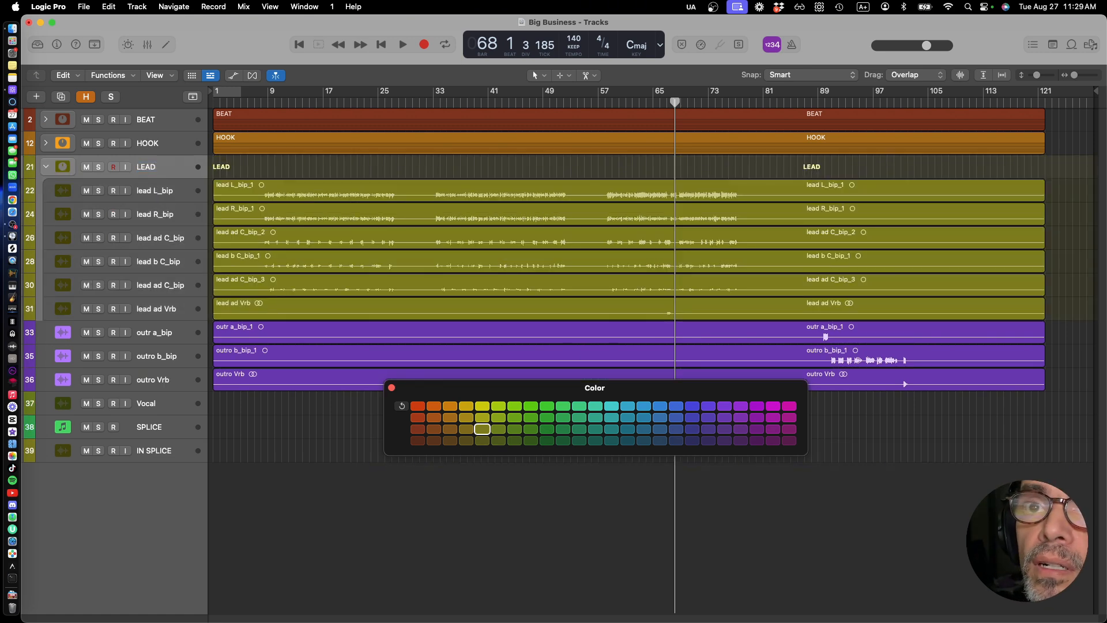
click(46, 168)
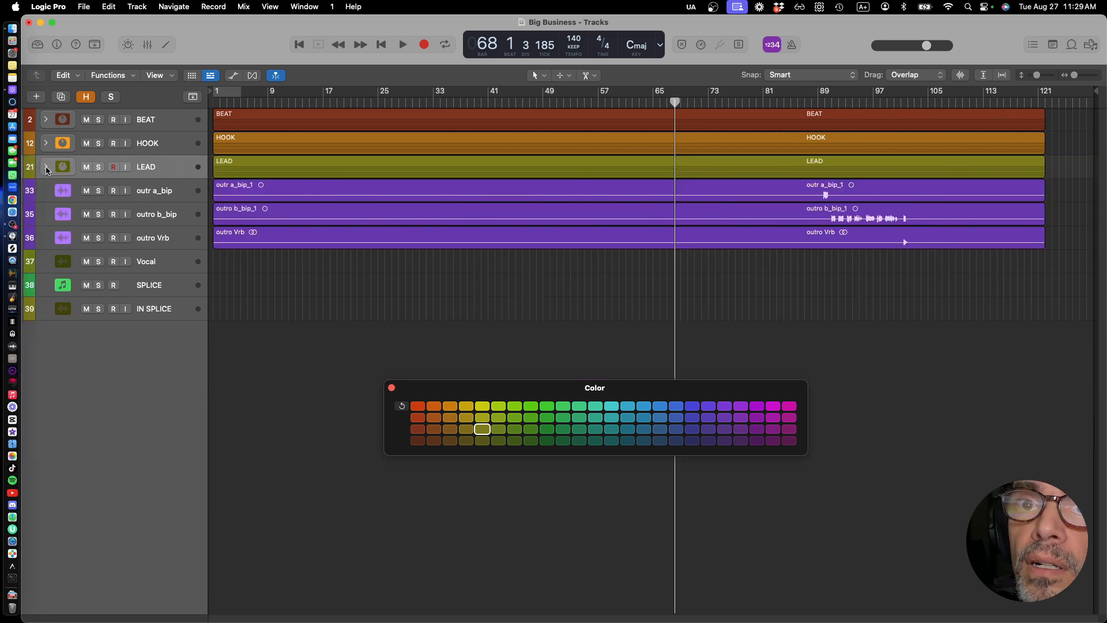
Group the three purple tracks from outr a_bip through outro Vrb into a summing track stack
click(140, 197)
shift+click(164, 243)
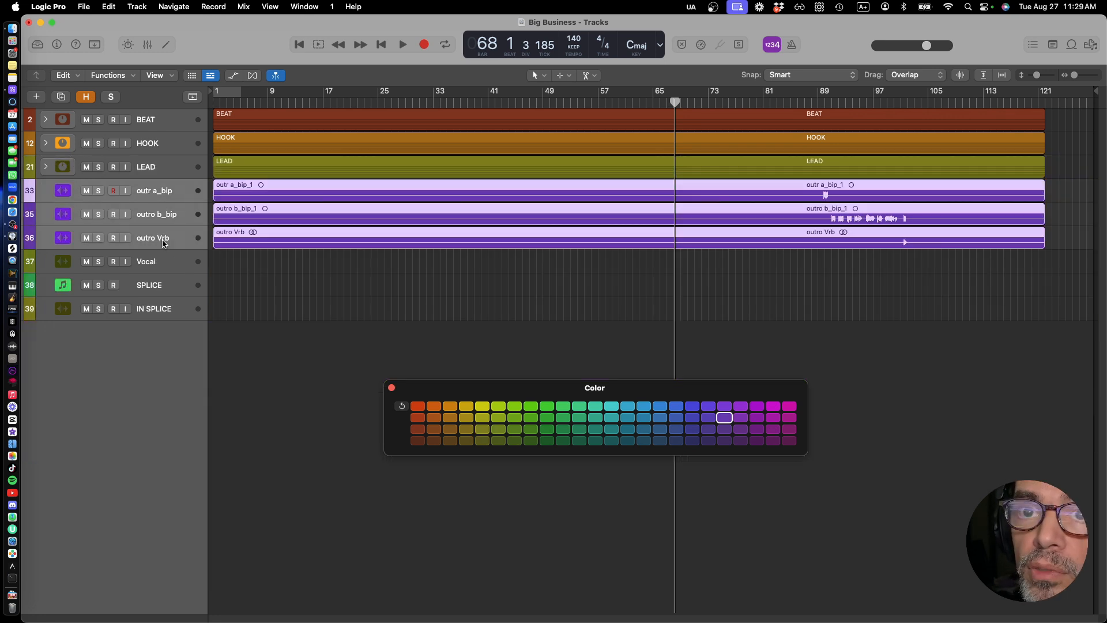
right_click(164, 243)
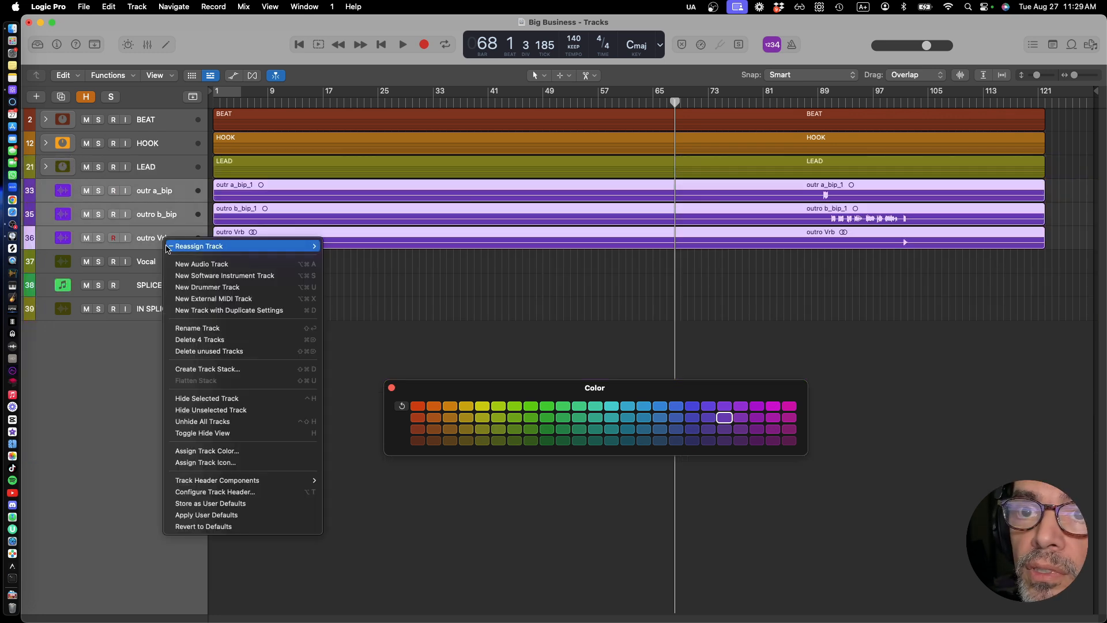
click(231, 369)
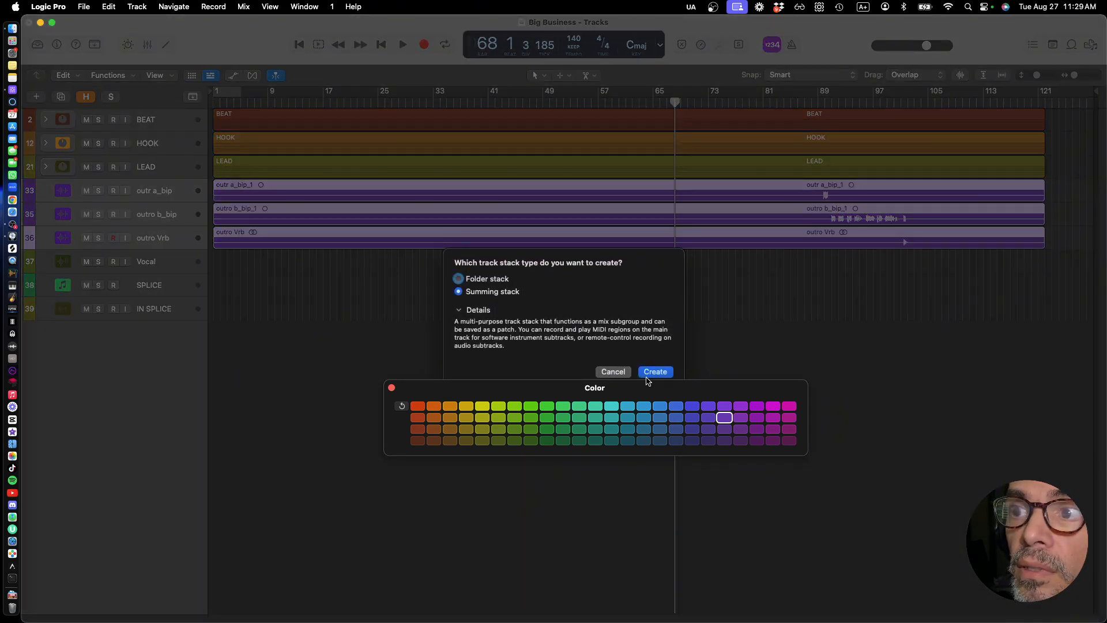
click(647, 372)
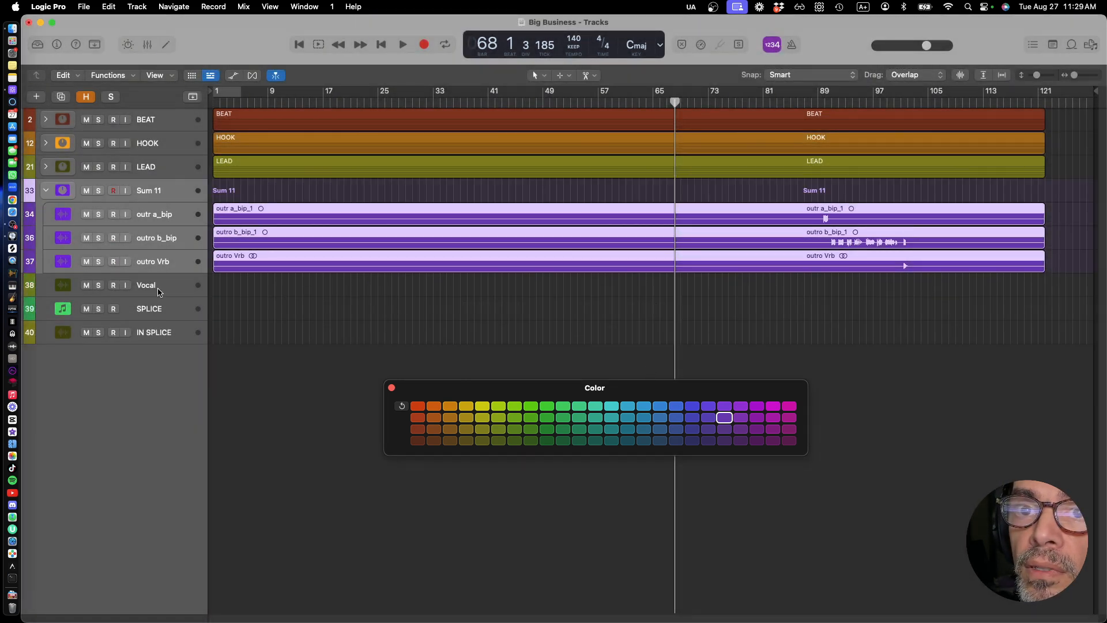
Rename the purple summing stack OUTRO and collapse it to hide its subtracks
click(159, 292)
double_click(148, 190)
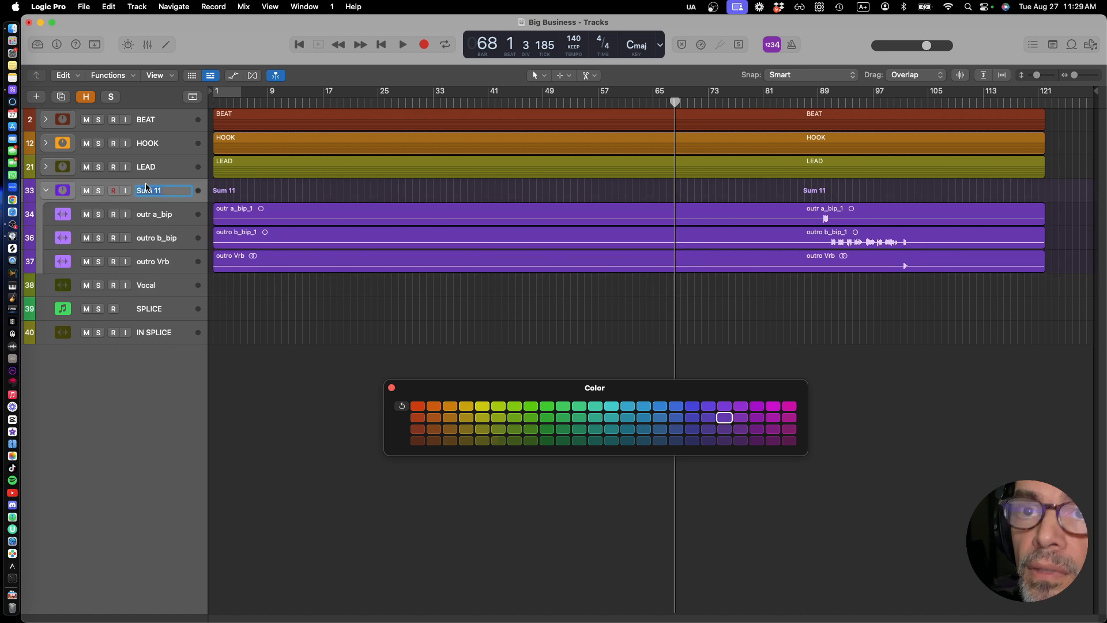
text(OUTRO)
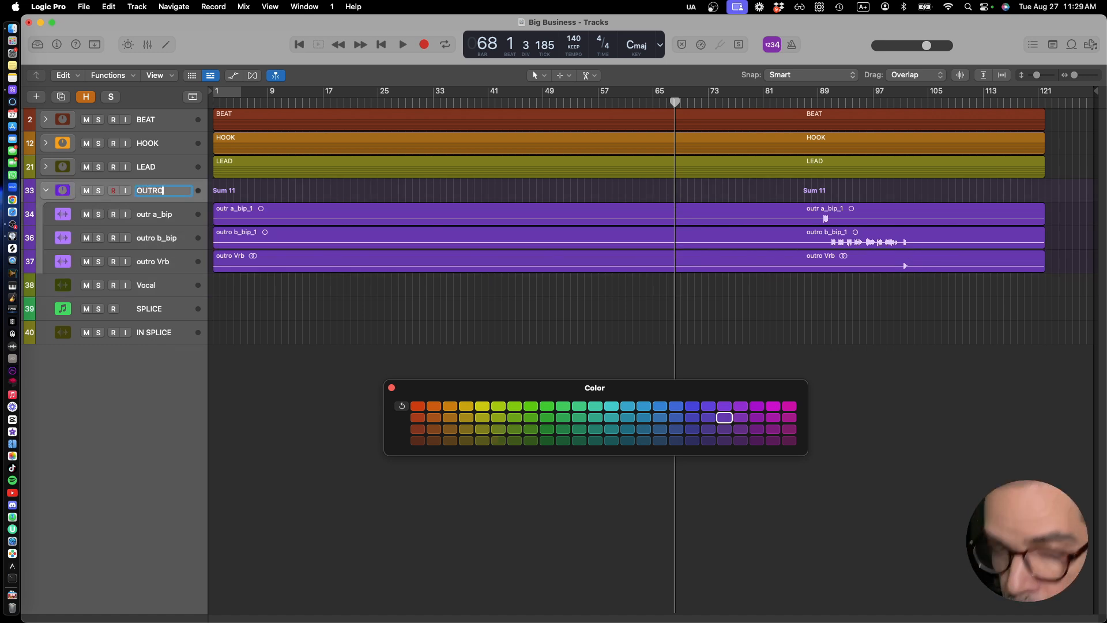
key(Return)
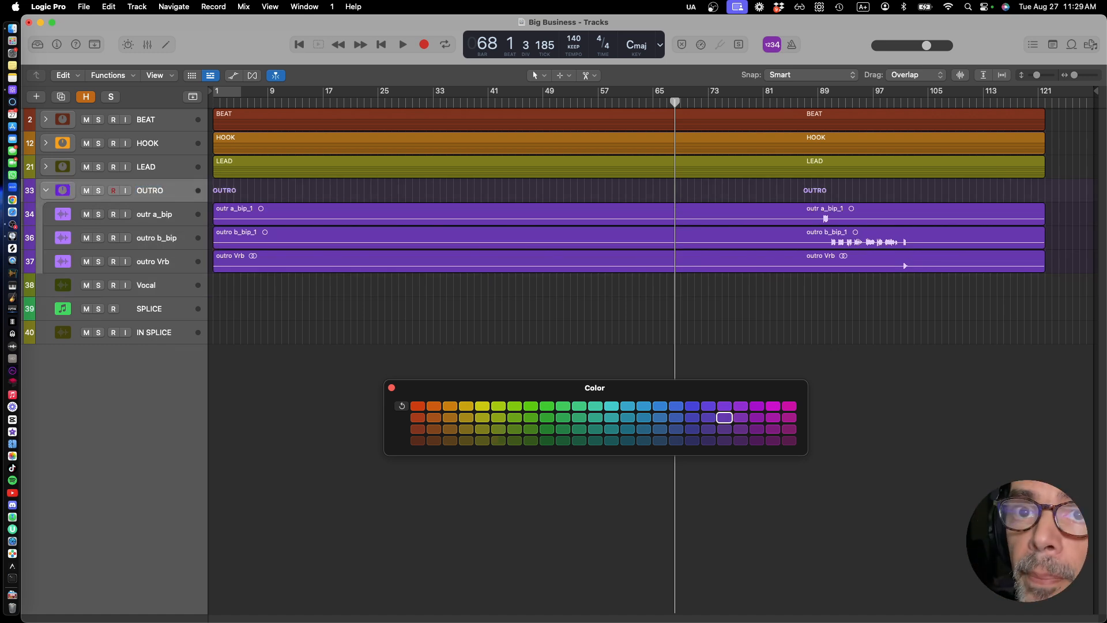
click(45, 190)
Select the Vocal, SPLICE and IN SPLICE tracks and hide them from the track list
click(161, 220)
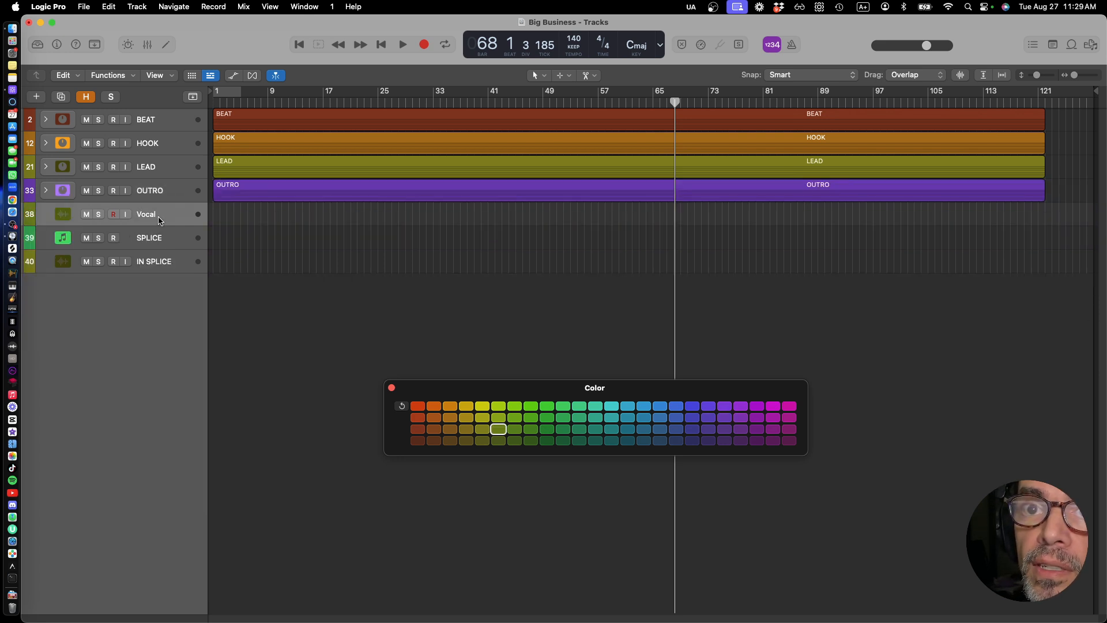
click(168, 245)
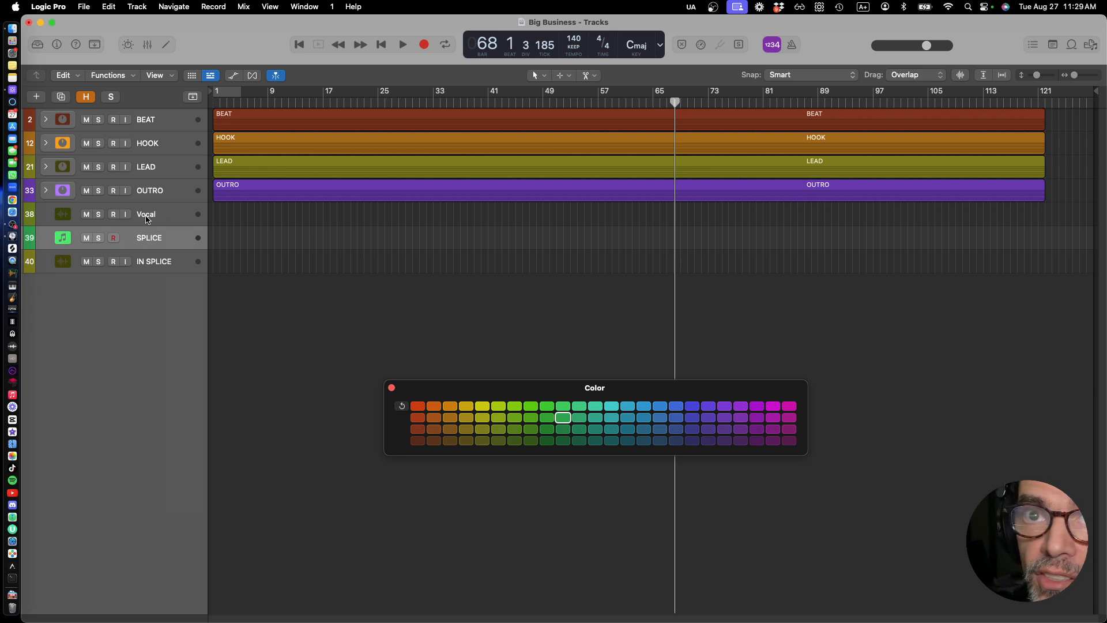
click(148, 221)
shift+click(142, 265)
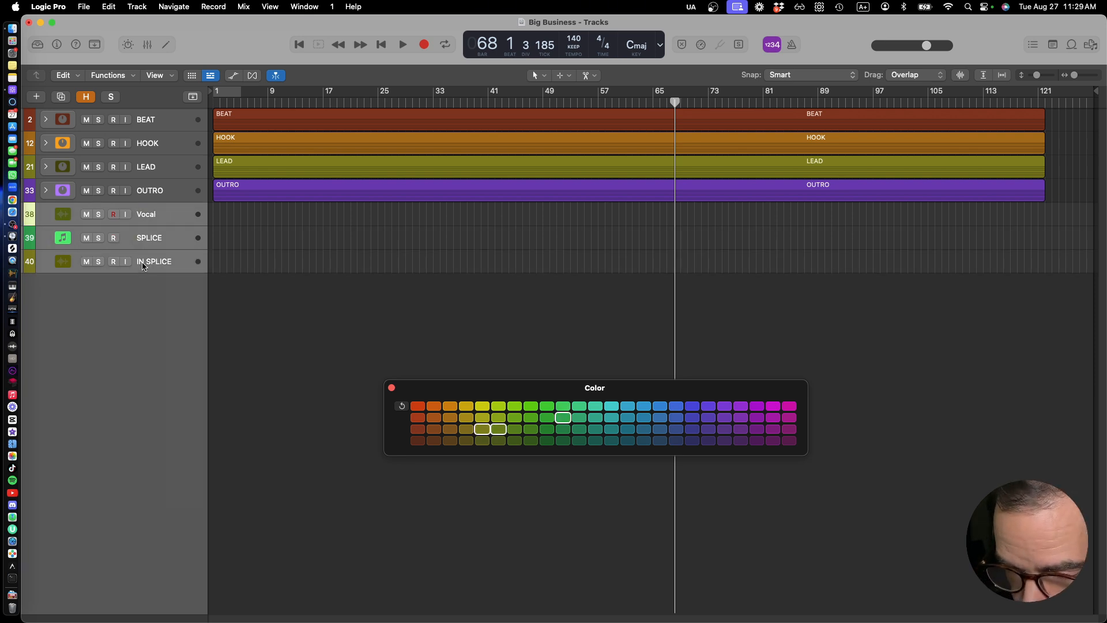
key(super+BackSpace)
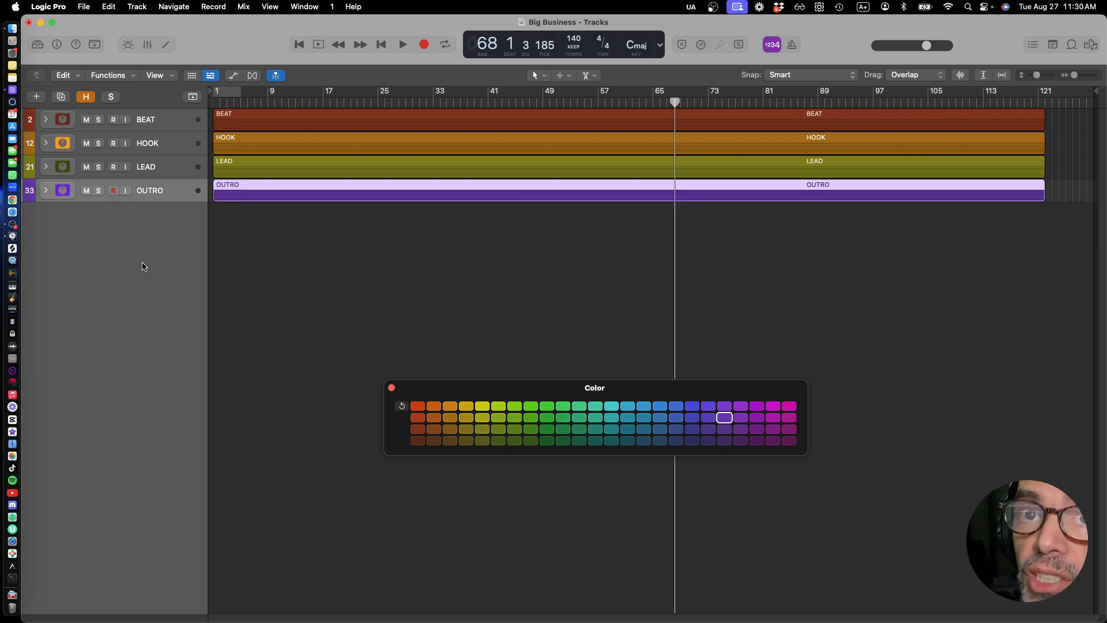
Reveal the hidden tracks, examine the contents of the BEAT stack, and restore the hidden, collapsed view
click(88, 97)
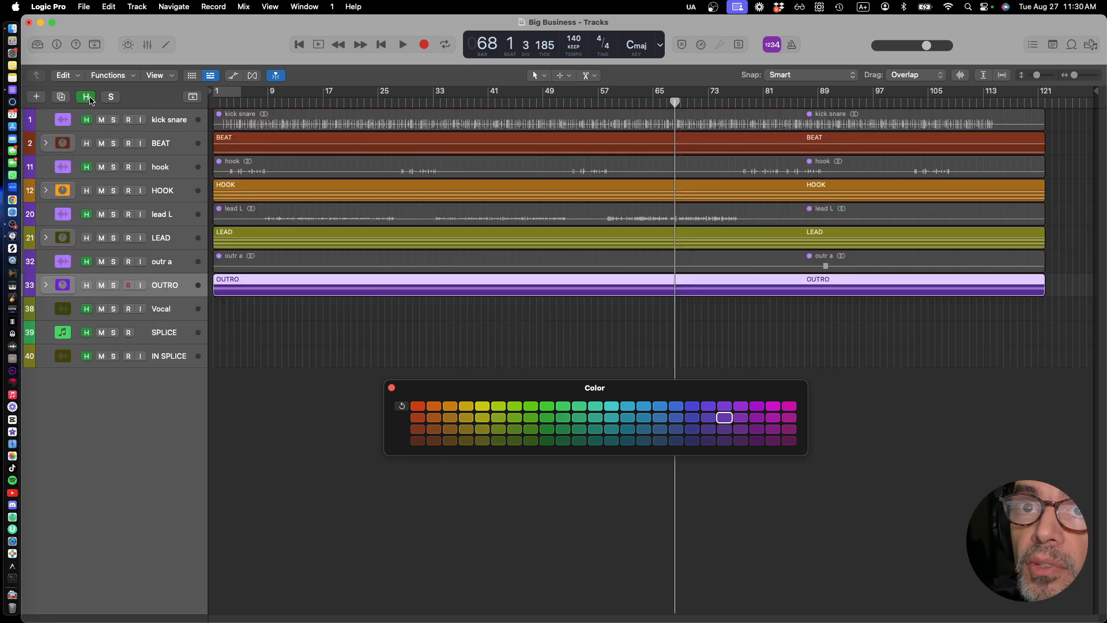
click(47, 143)
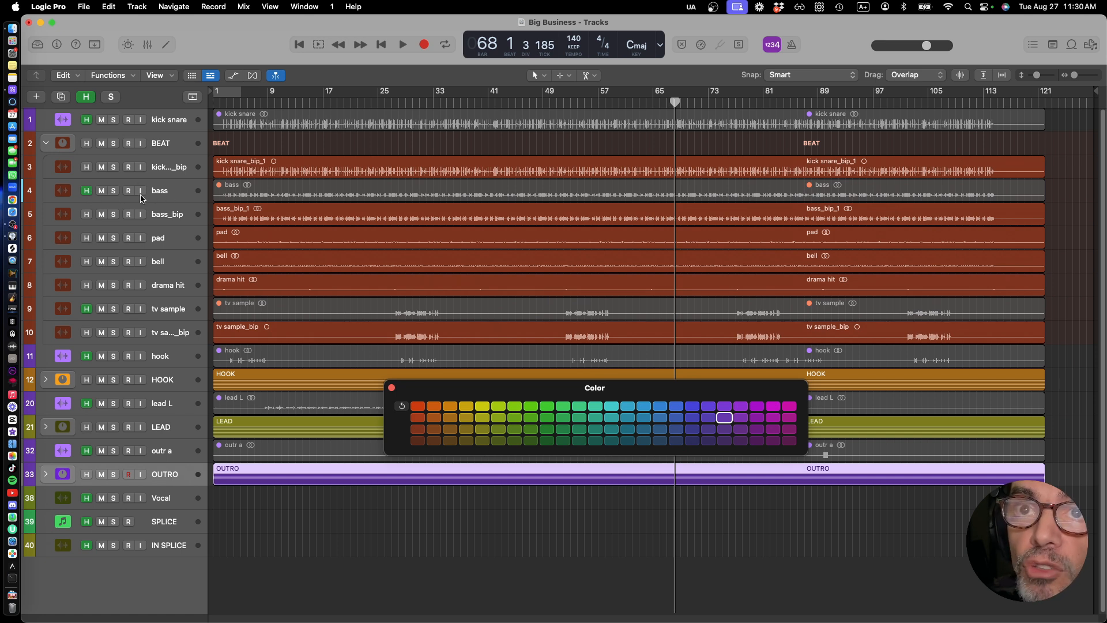
click(88, 98)
click(45, 120)
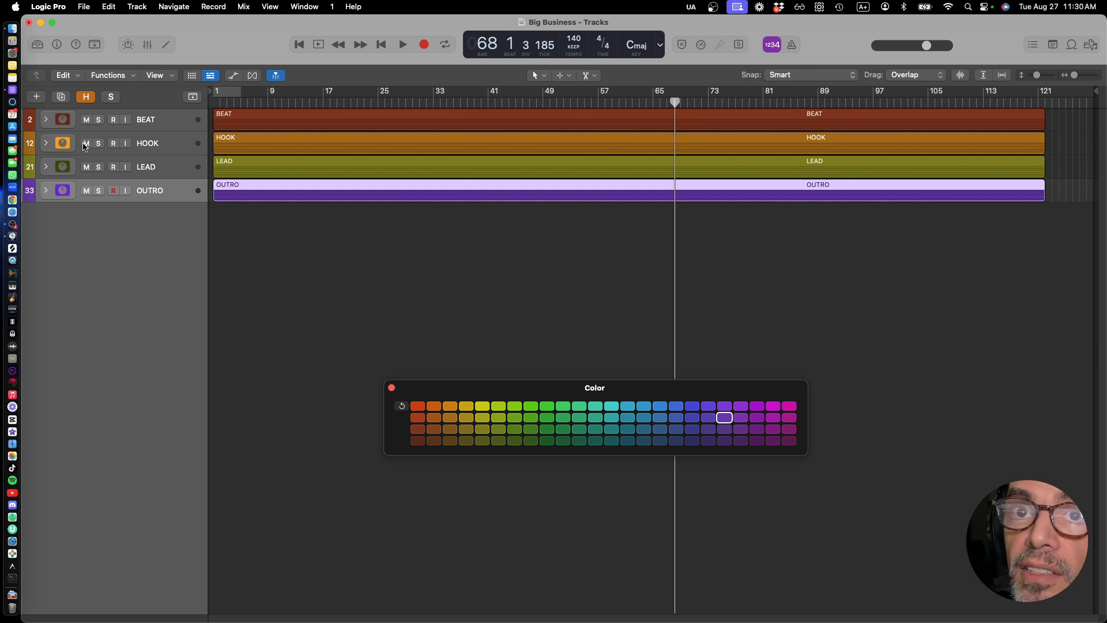
Mute the HOOK, LEAD and OUTRO stacks and expand the BEAT stack
drag(86, 143, 86, 190)
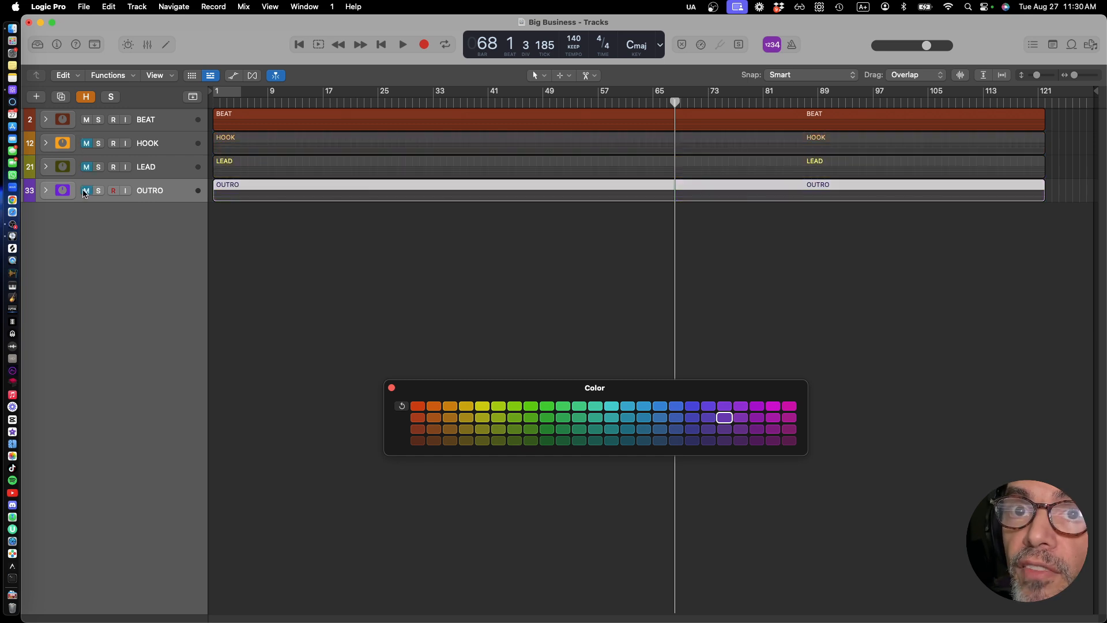
click(45, 120)
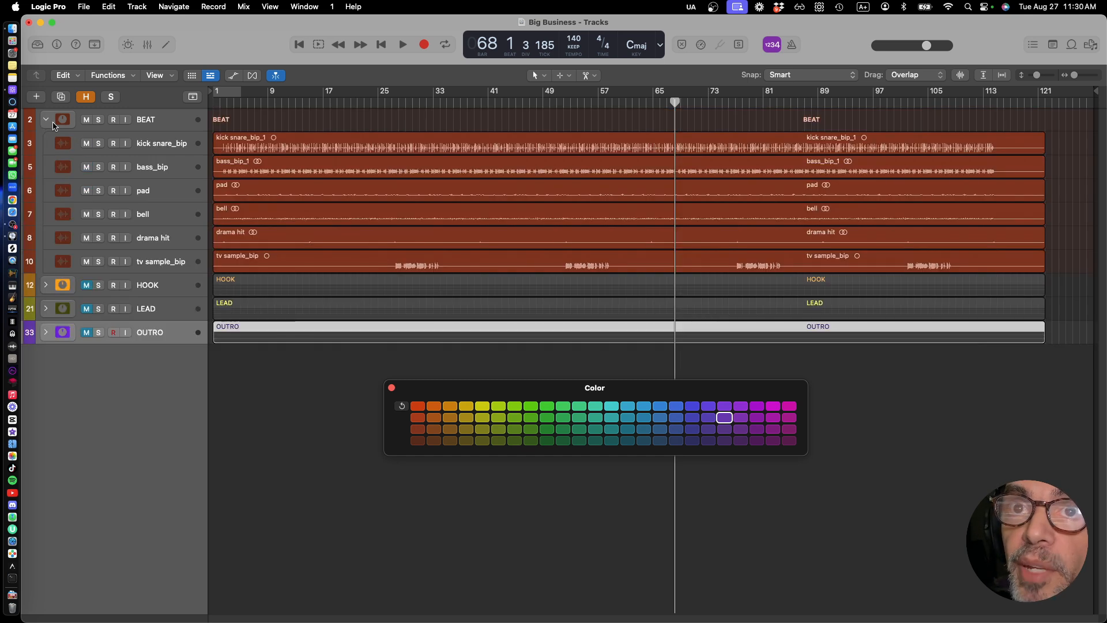
Select the kick snare_bip track, show the mixer with its channel strips, and close the color palette
click(155, 143)
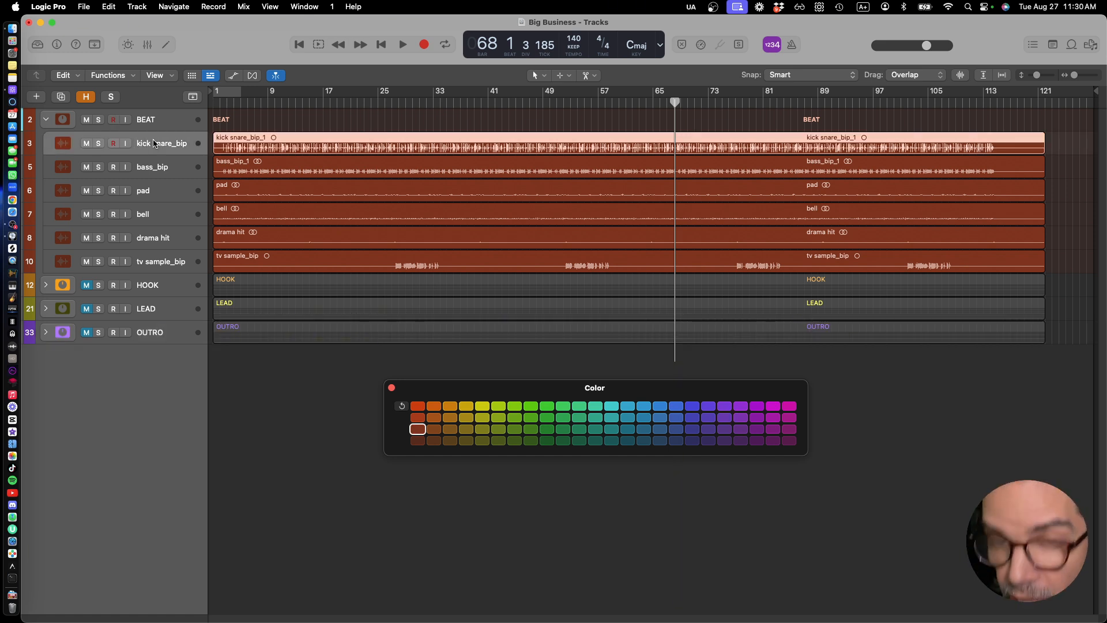
key(x)
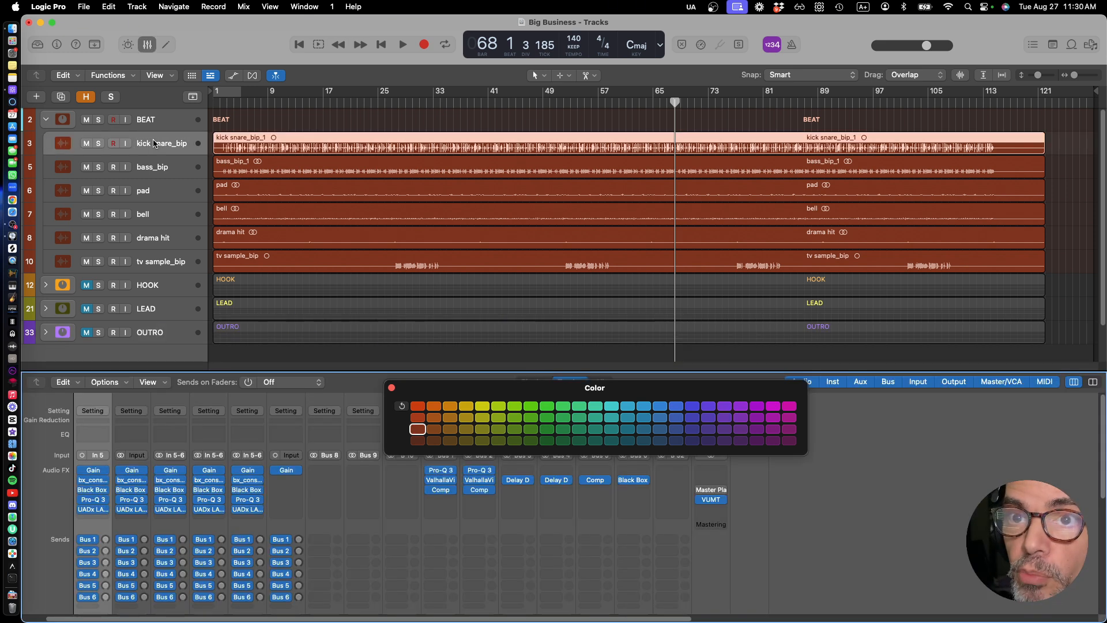
click(392, 388)
scroll(128, 484, down, 3)
scroll(128, 484, down, 5)
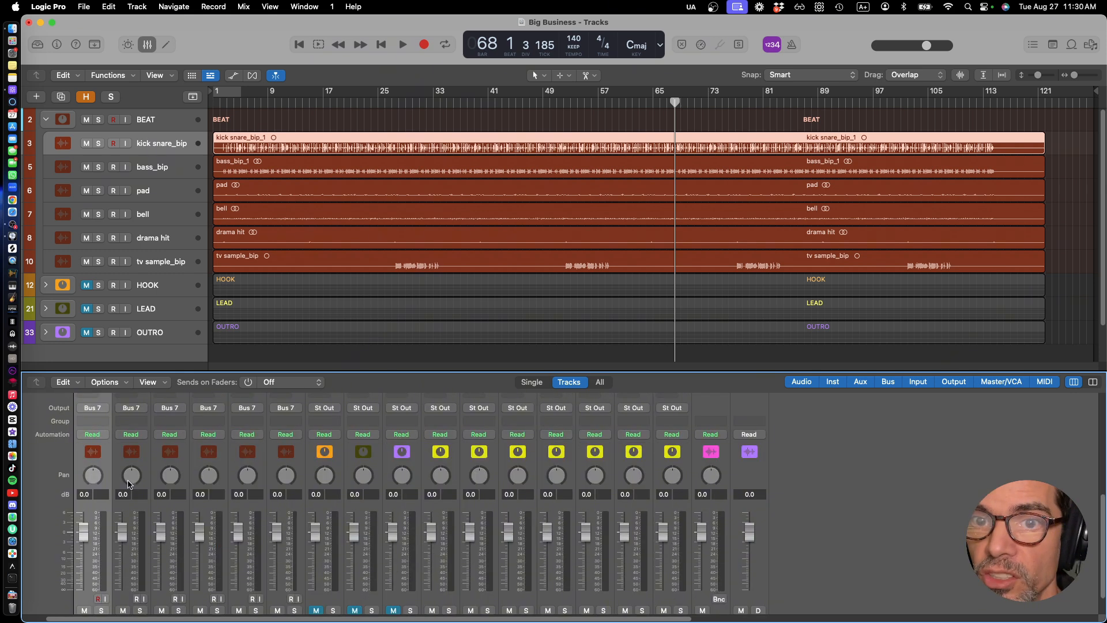
scroll(128, 485, up, 6)
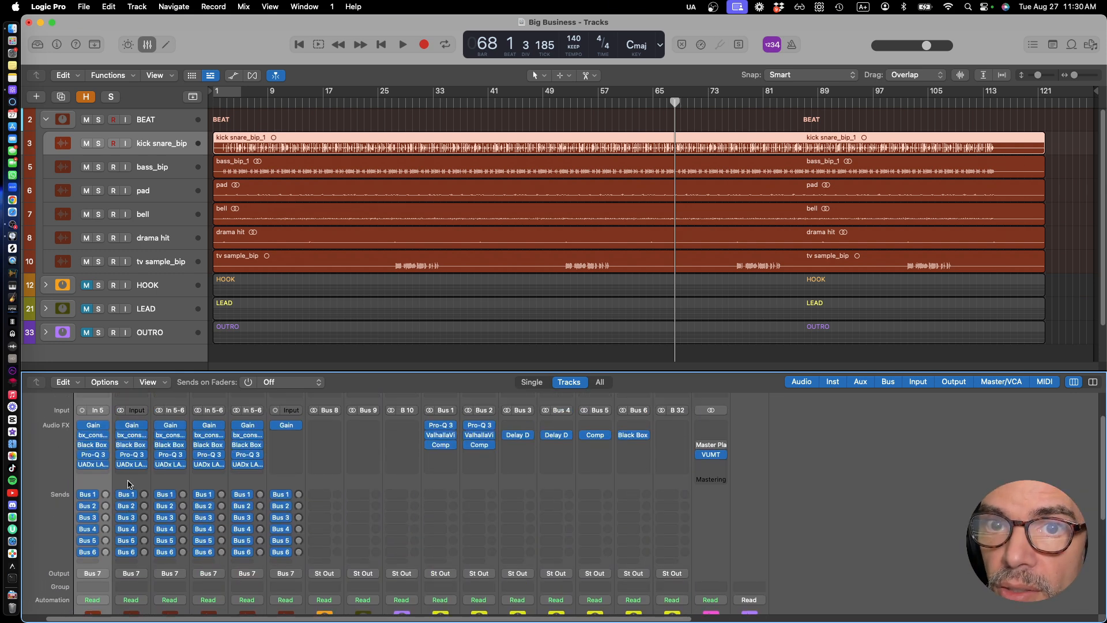
Play the beat from near the start of the song with the timeline zoomed in, and dismiss the alert
drag(239, 102, 222, 103)
key(space)
key(super+Right)
key(super+Right)
key(super+Right)
key(super+Right)
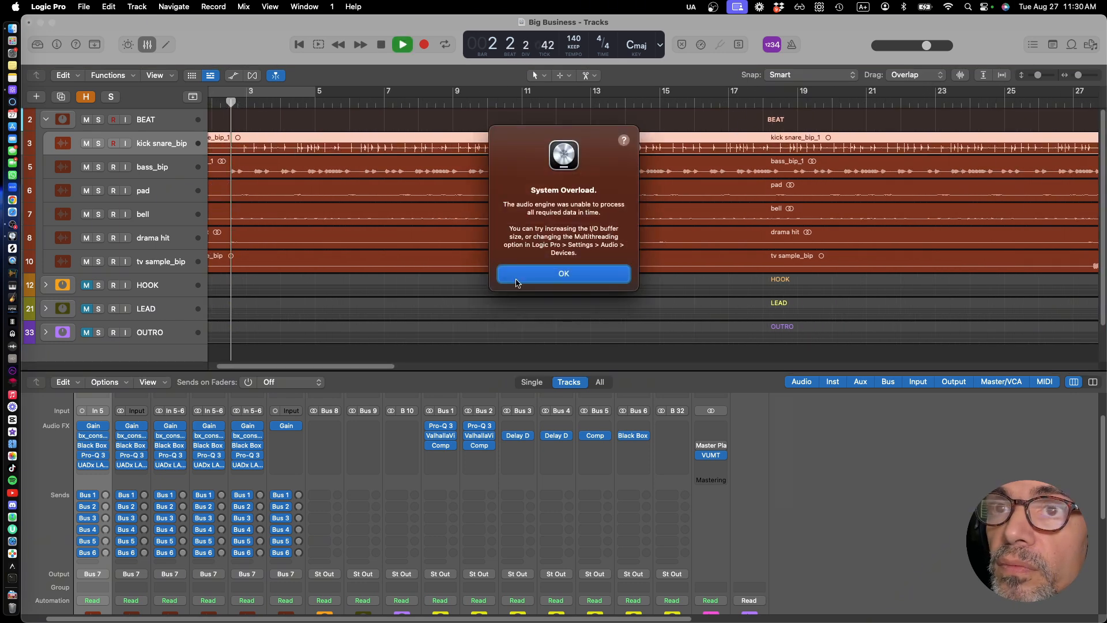
click(515, 274)
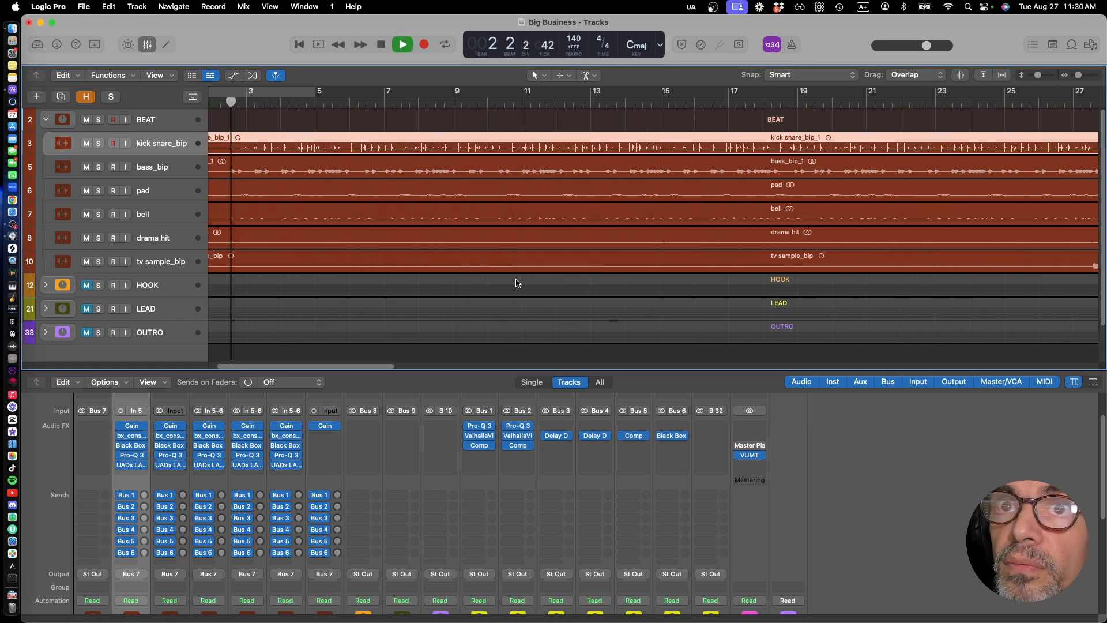
Turn on Low Latency Mode and start playback of the beat again
click(85, 4)
click(706, 32)
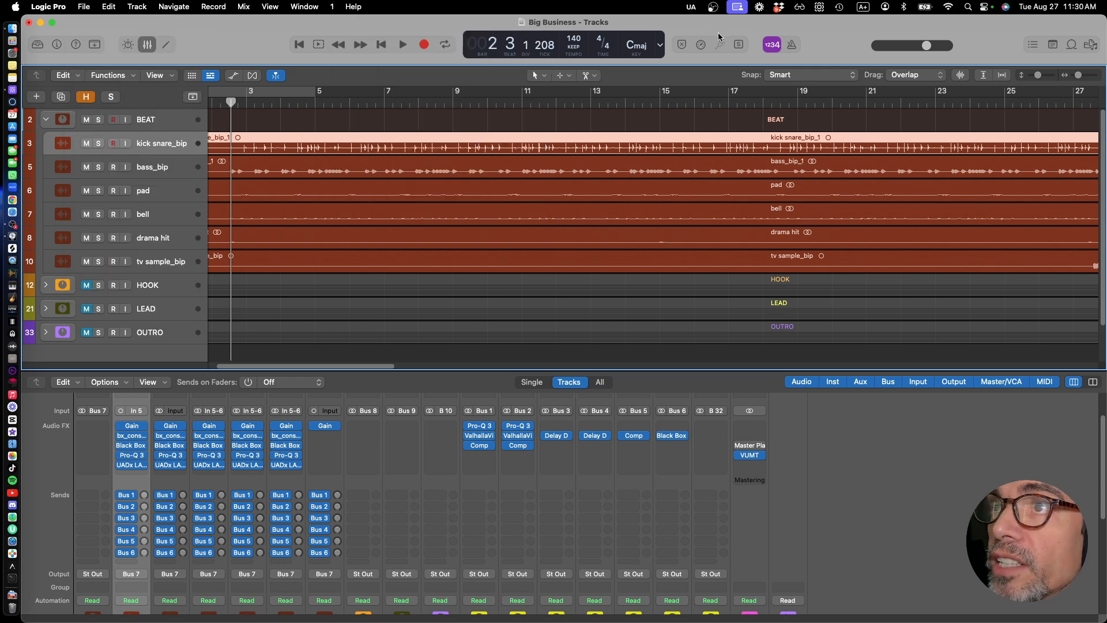
click(701, 46)
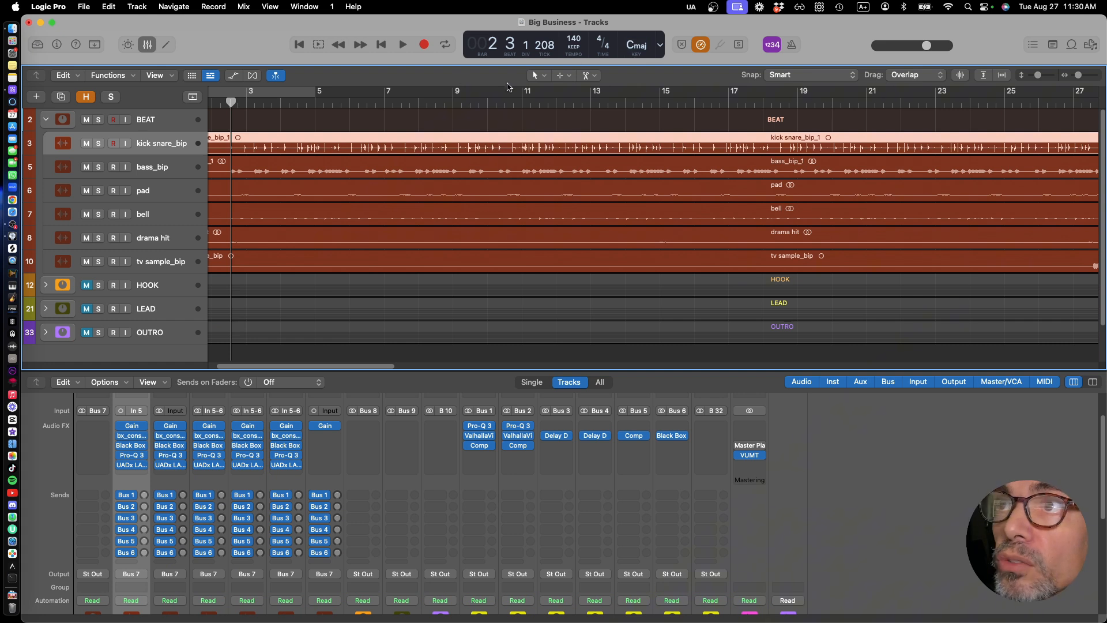
key(space)
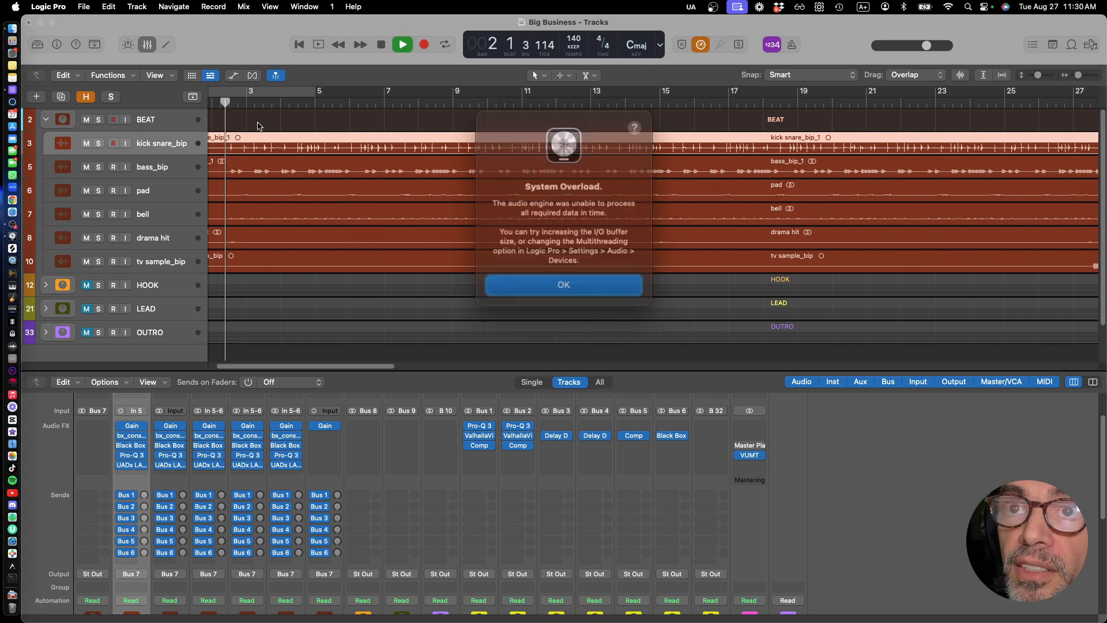
Dismiss the overload alert and set the audio device I/O buffer size to 512 samples in the settings
click(552, 280)
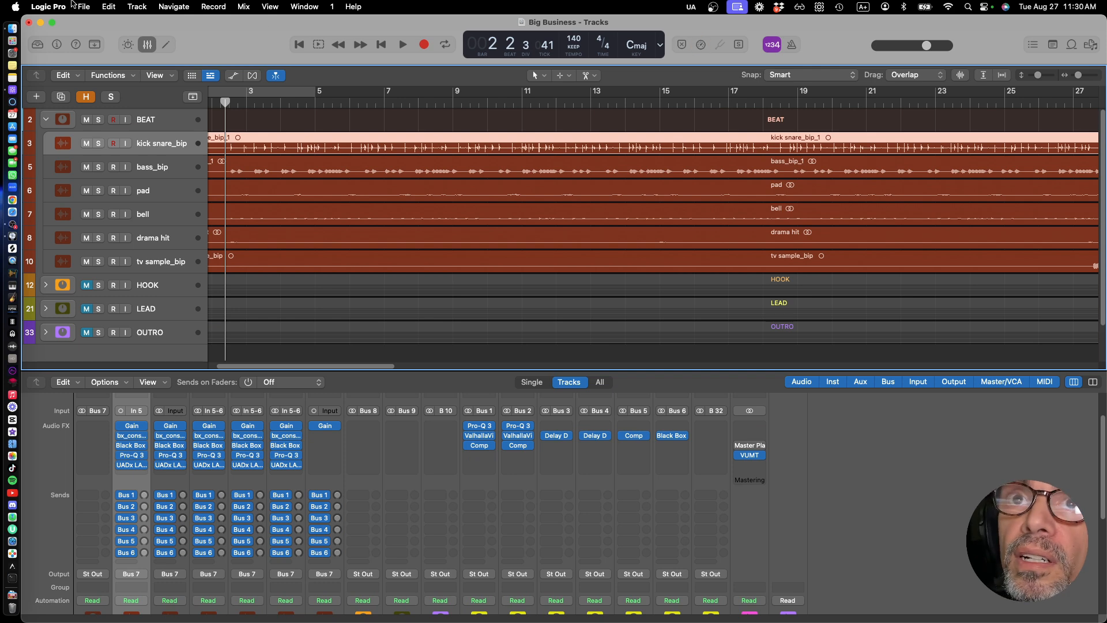
click(48, 6)
mouse_move(51, 43)
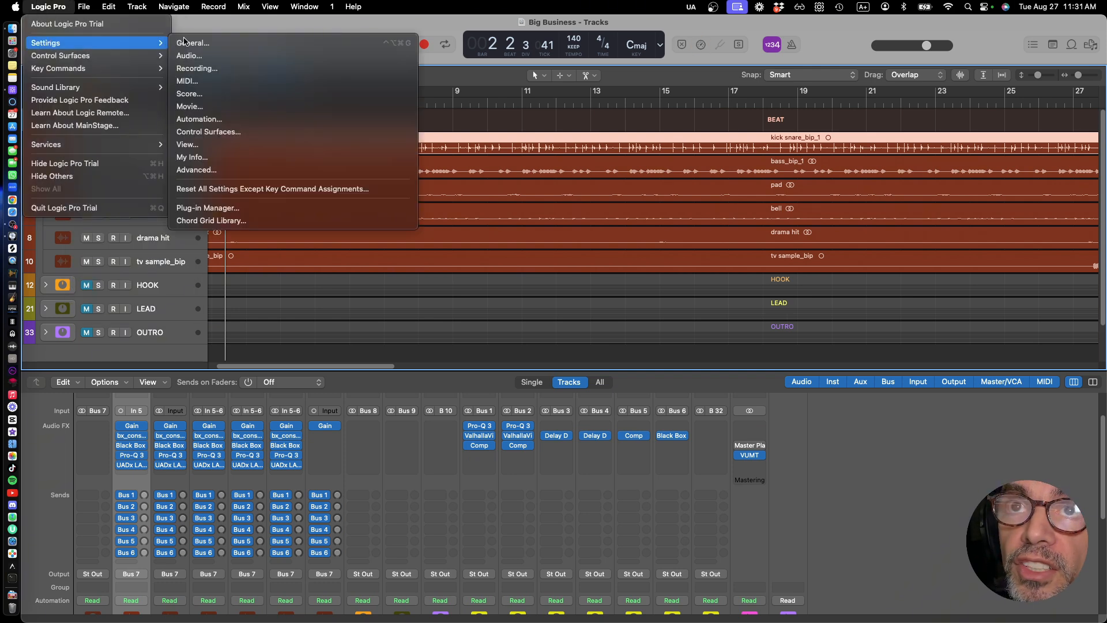
click(215, 44)
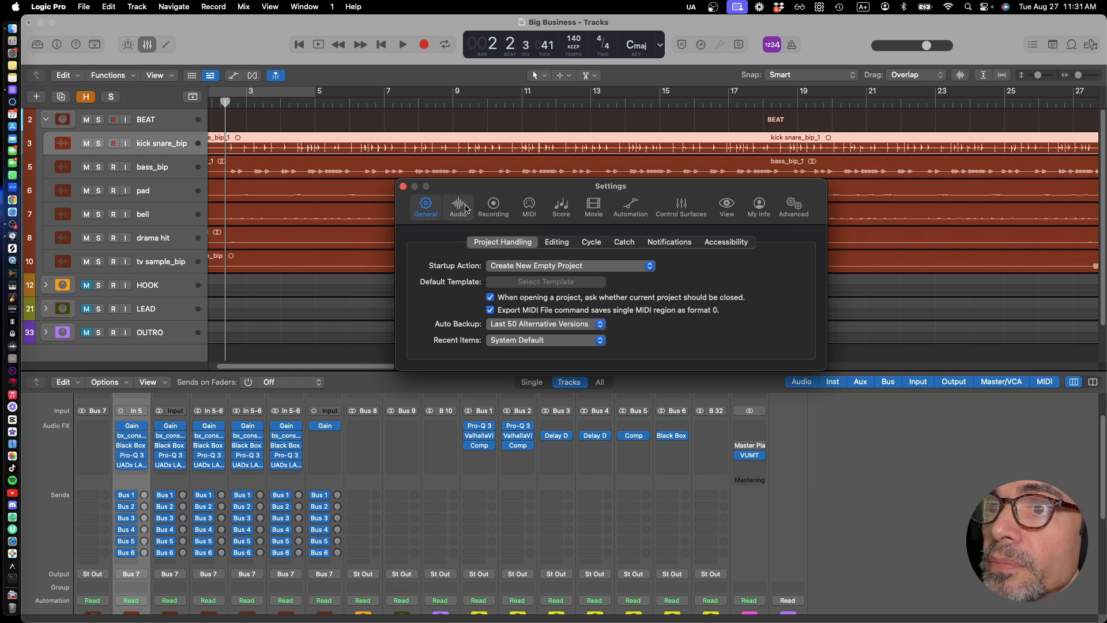
click(796, 211)
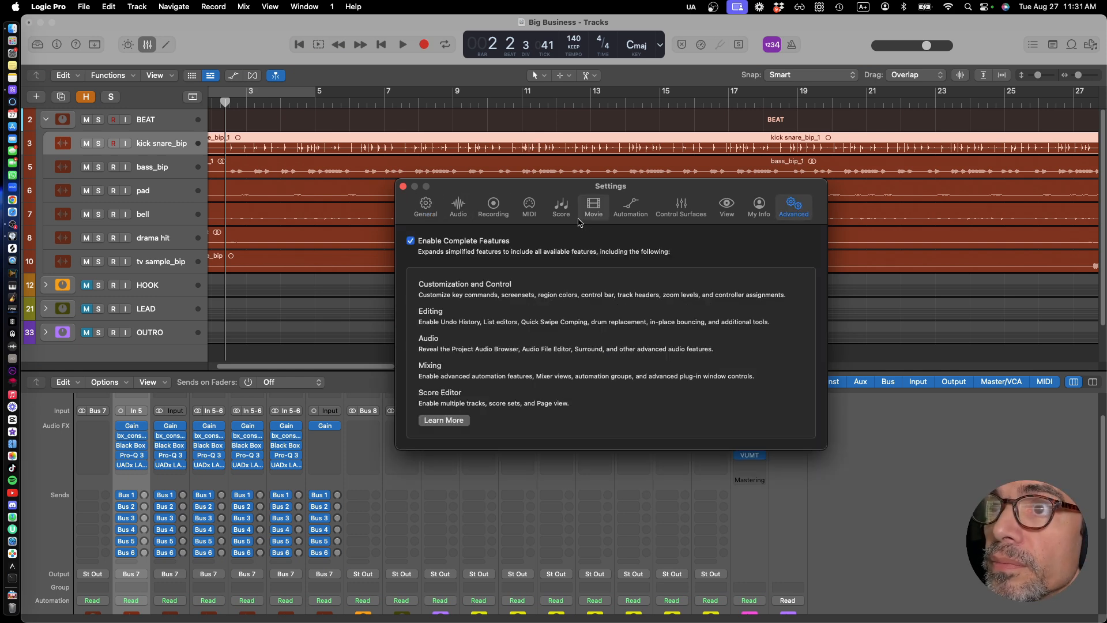
click(483, 216)
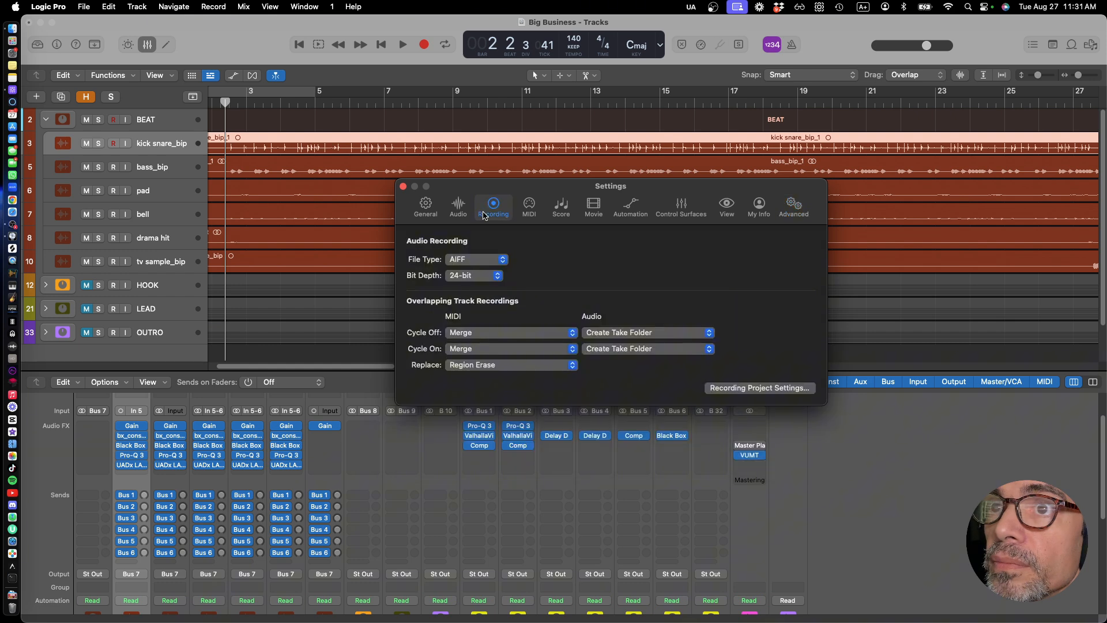
click(458, 208)
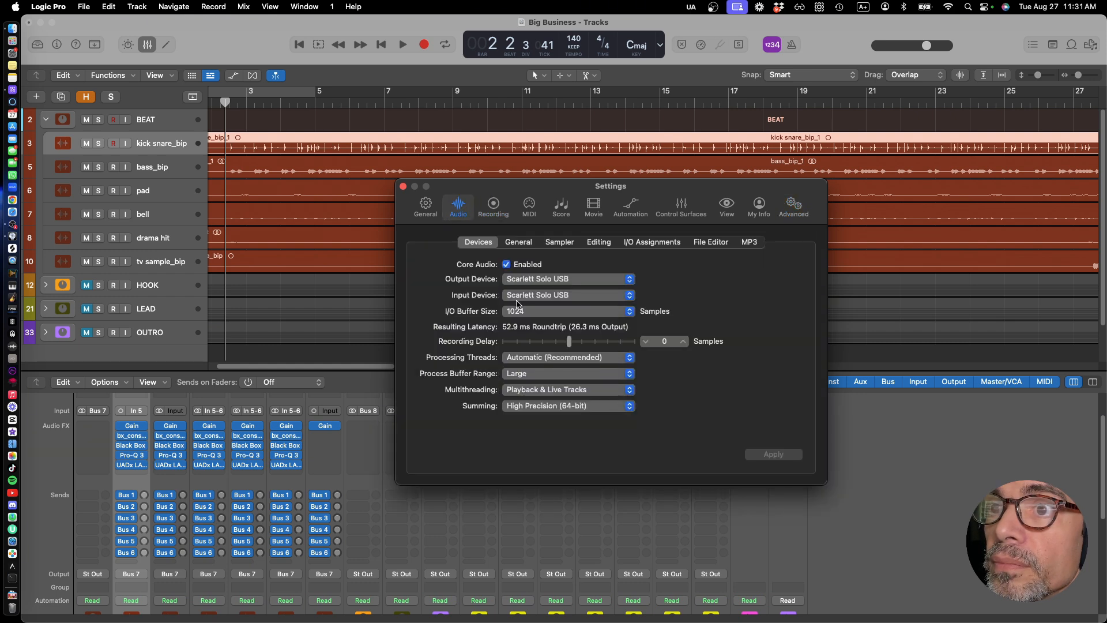
click(620, 315)
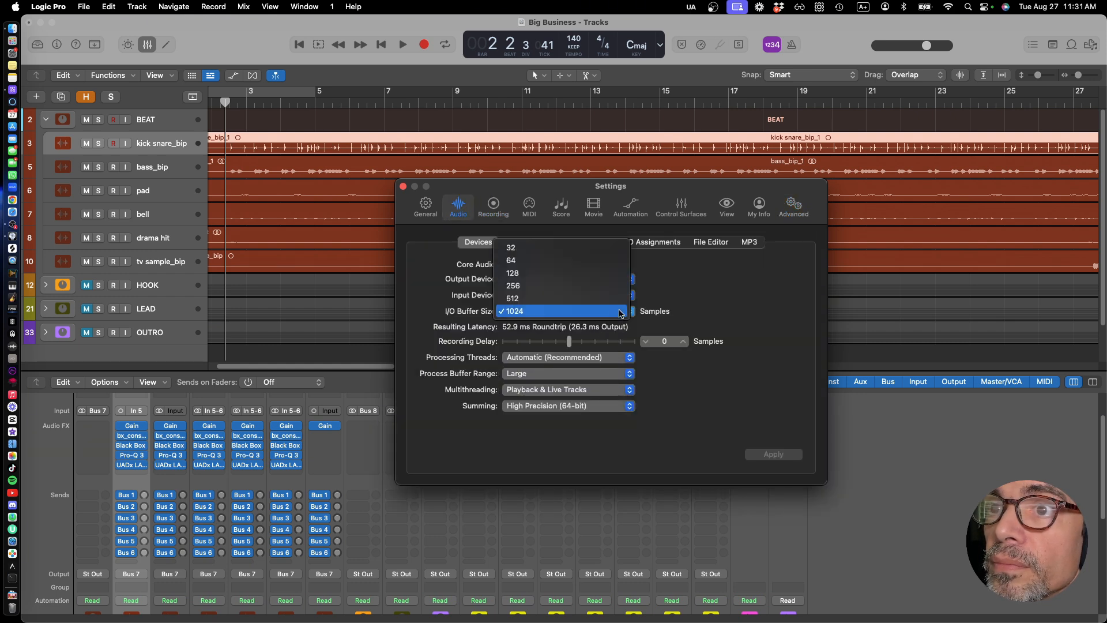
click(615, 299)
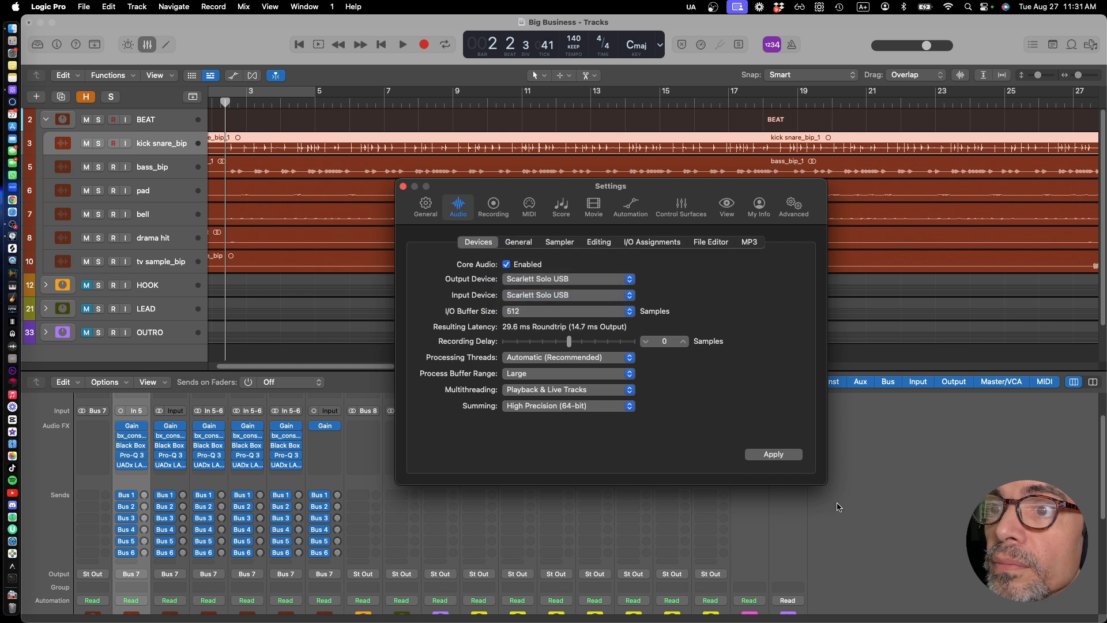
click(776, 456)
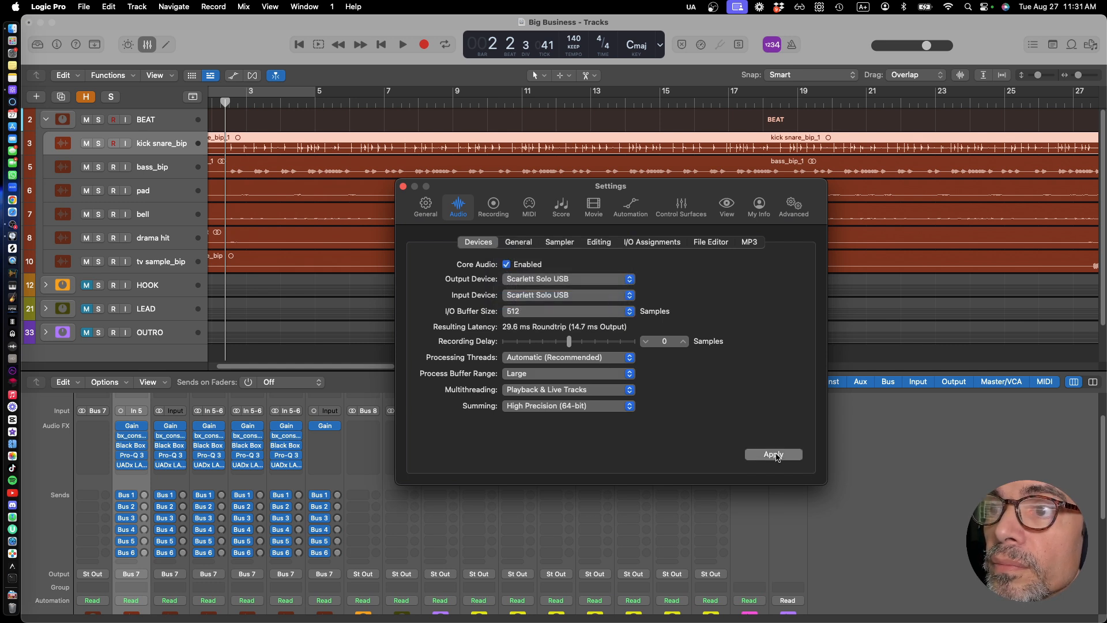
click(775, 455)
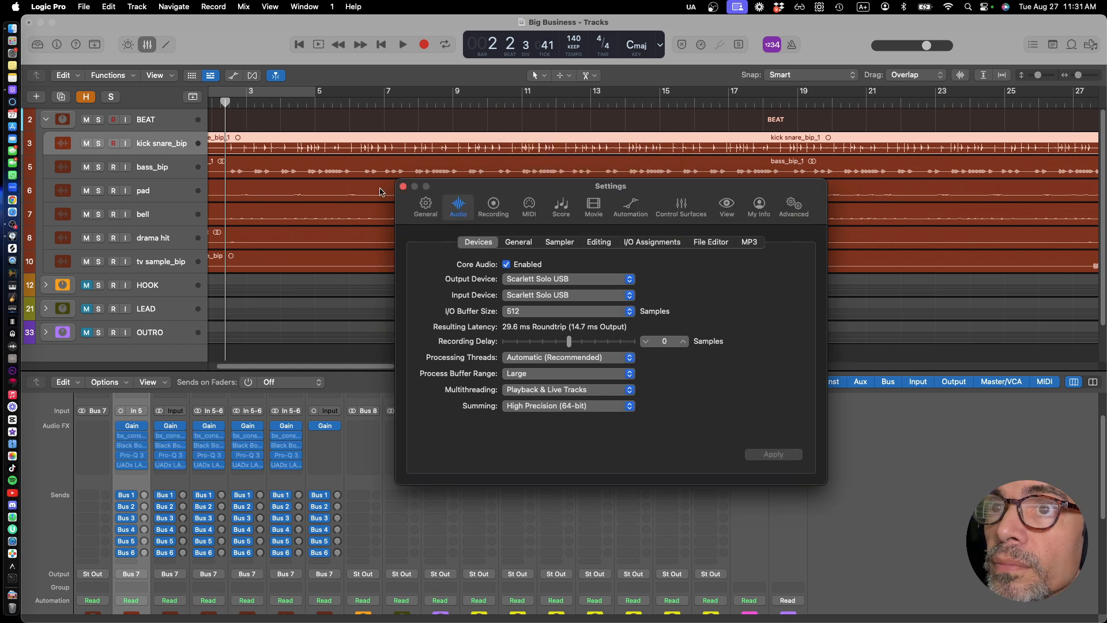
click(403, 187)
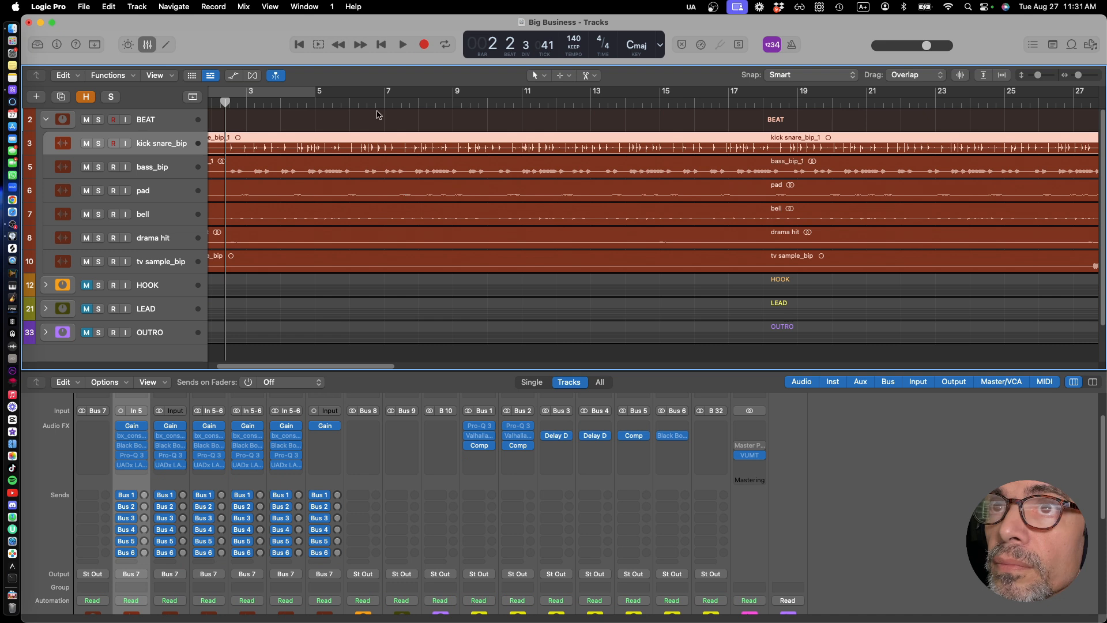
Play the beat briefly, stop it, and place the playhead at bar 2 beat 3
key(space)
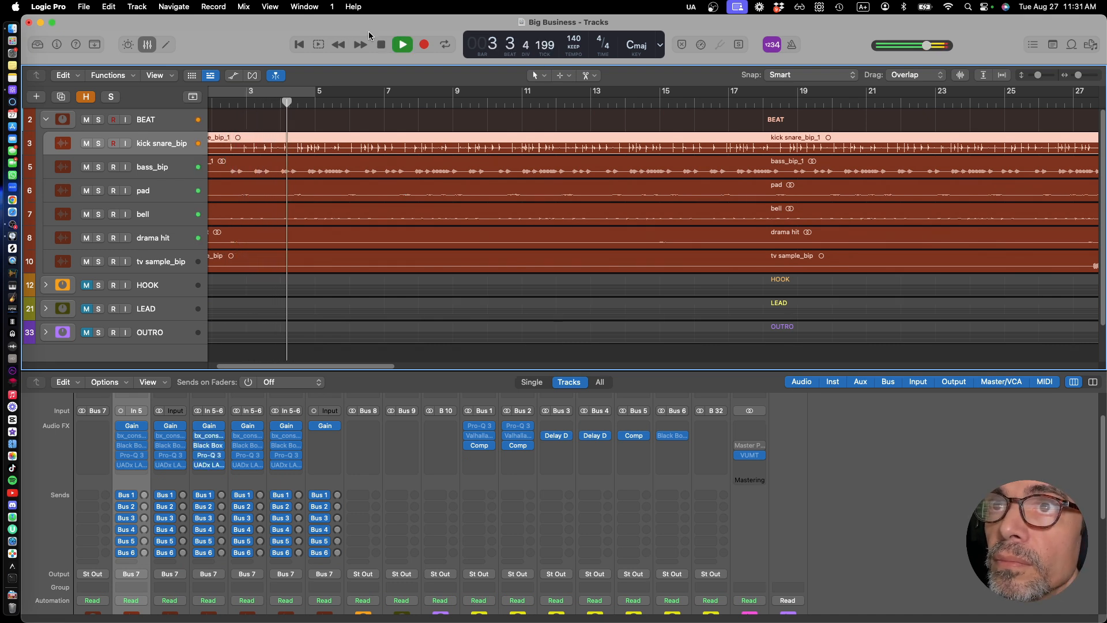
key(space)
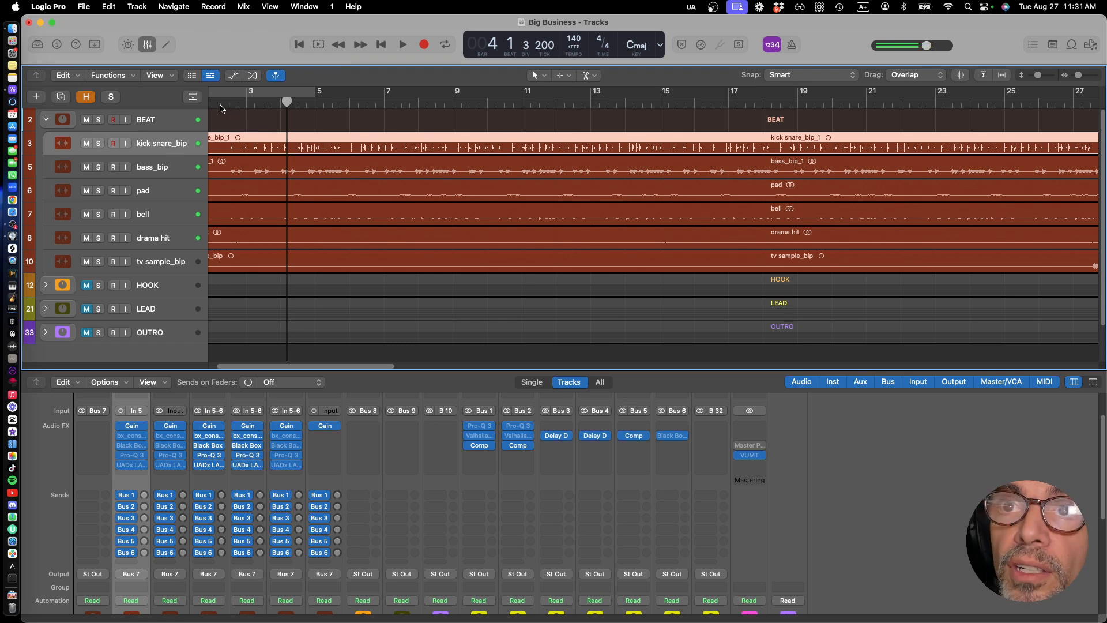
click(226, 105)
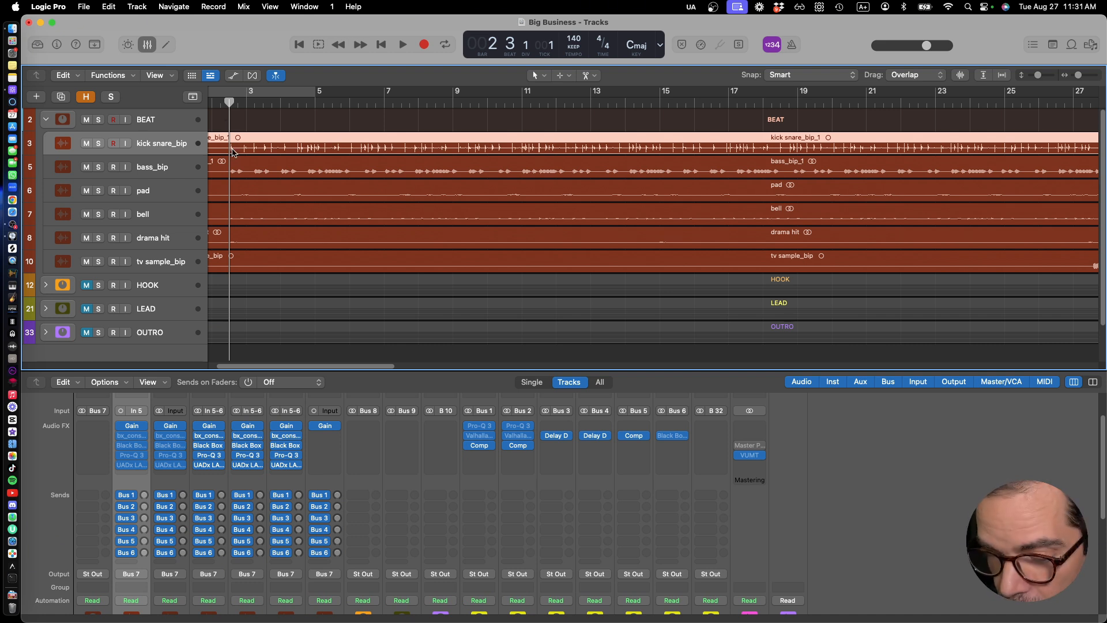
Examine how the kick, snare and bass waveforms line up with the bar grid, both across the song and near its start
key(super+Left)
key(super+Left)
key(super+Left)
key(super+Left)
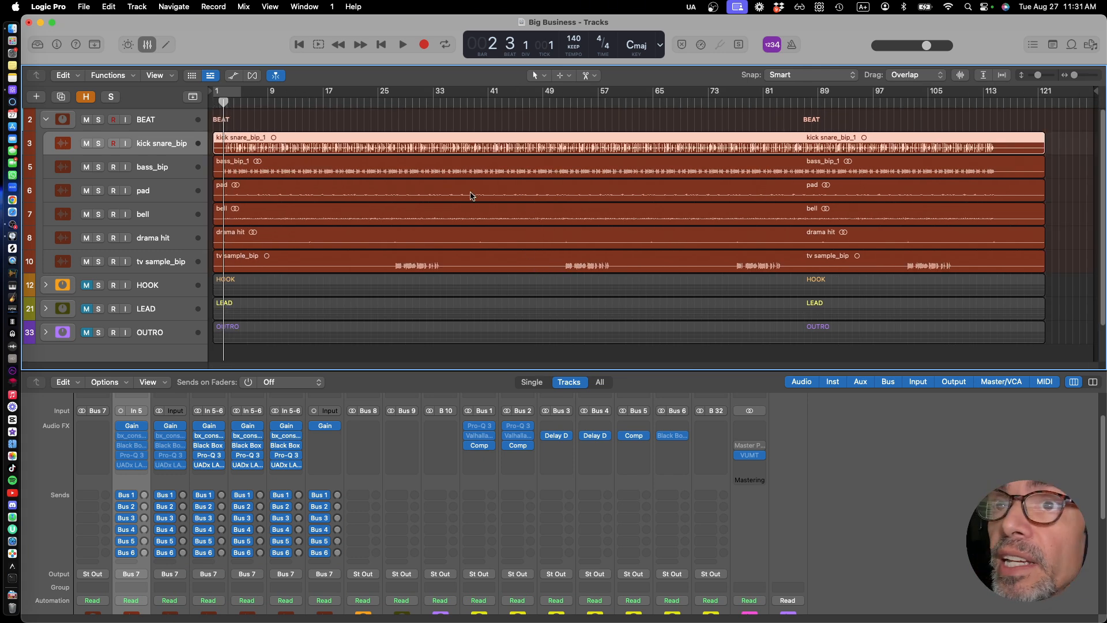
key(super+Right)
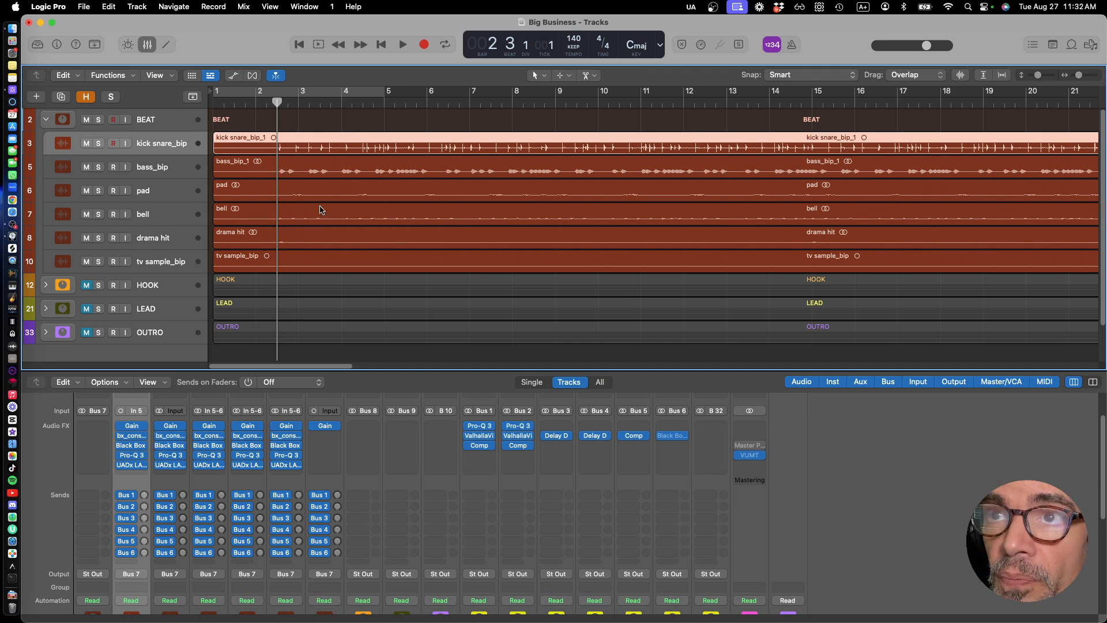
key(super+Down)
key(super+Down)
key(super+Right)
key(super+Right)
key(super+Right)
key(super+Right)
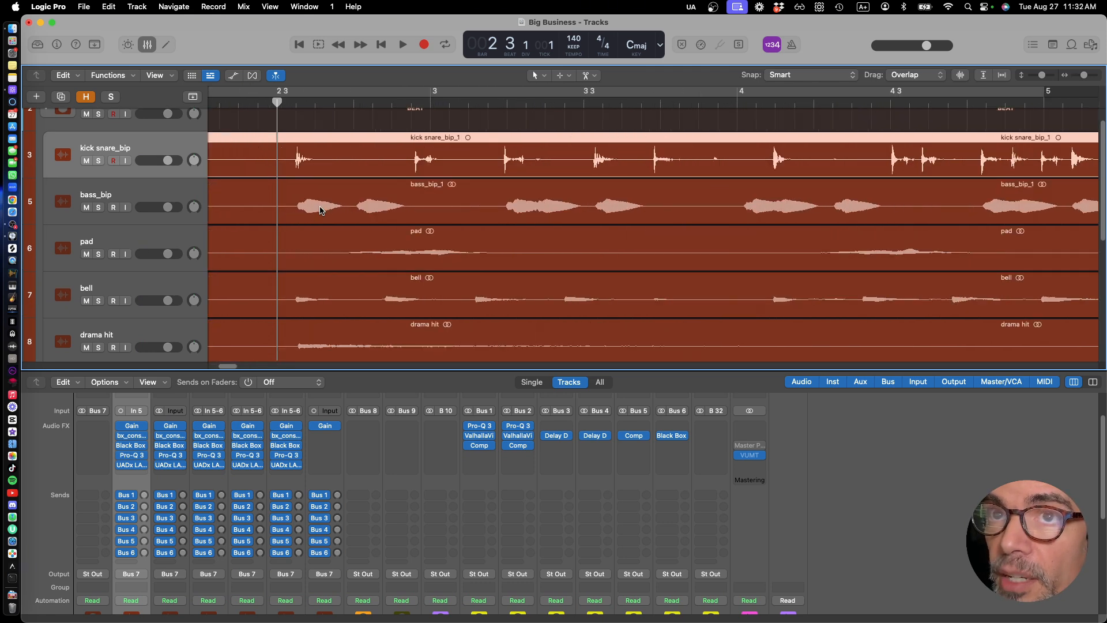
key(super+Right)
key(super+Left)
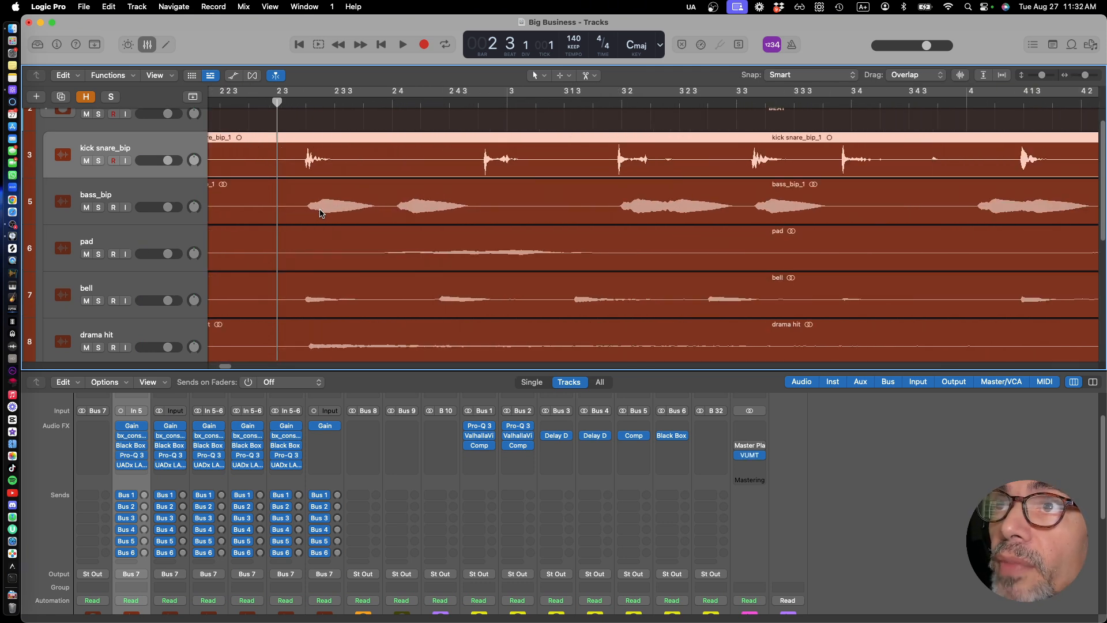
key(super+Left)
key(super+Left)
key(super+Left)
key(super+Left)
key(super+Left)
key(super+Left)
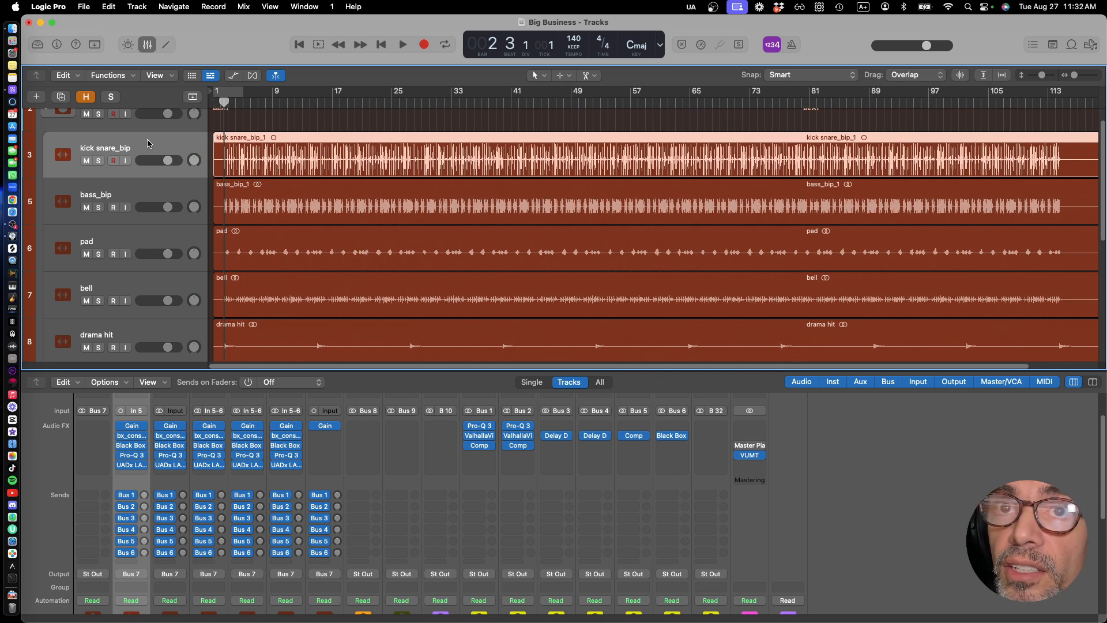
click(311, 124)
click(300, 154)
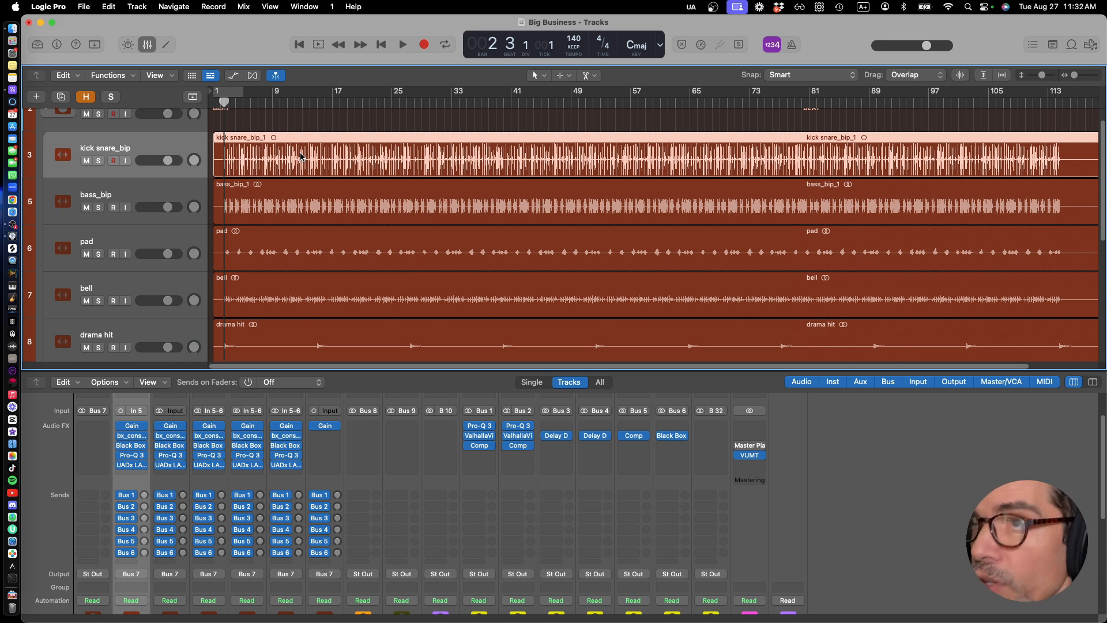
Solo the kick snare_bip track and play it with the metronome turned on
click(796, 50)
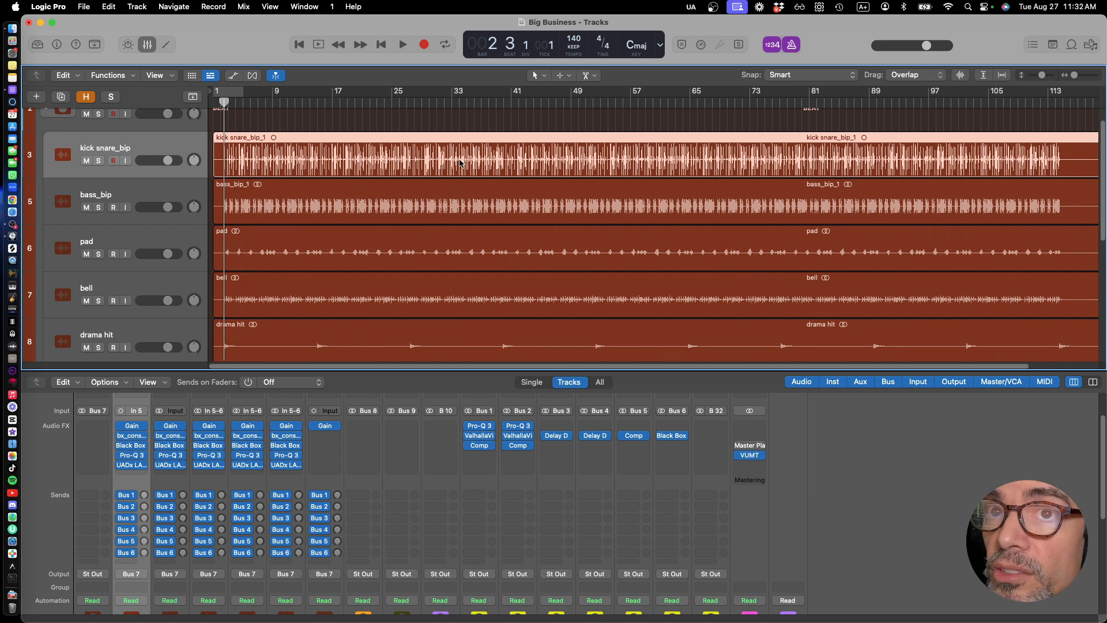
click(99, 161)
key(space)
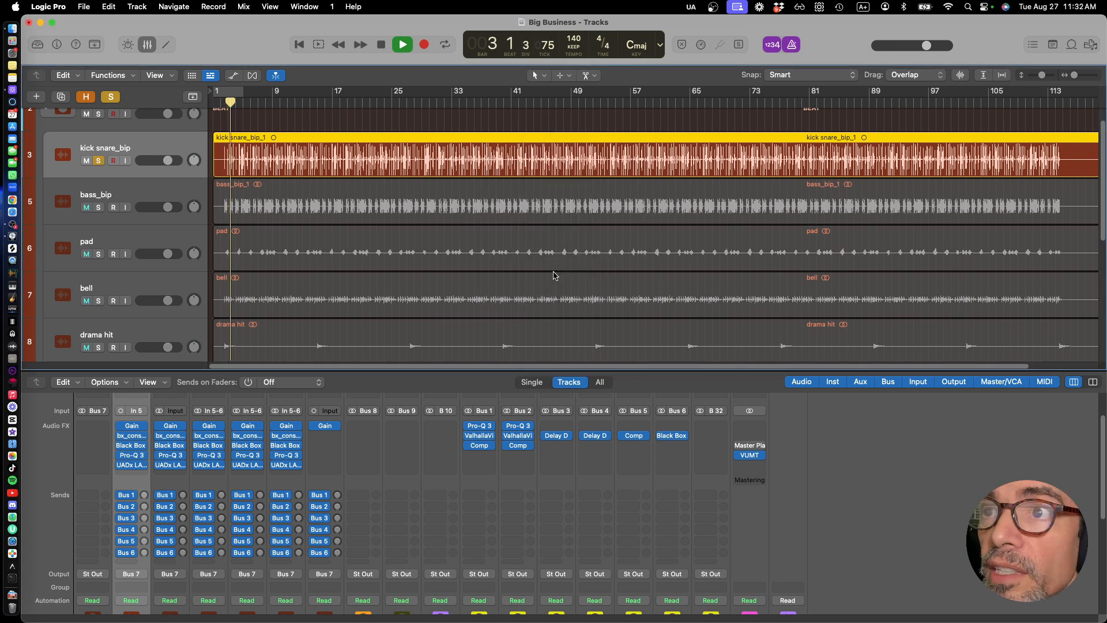
key(space)
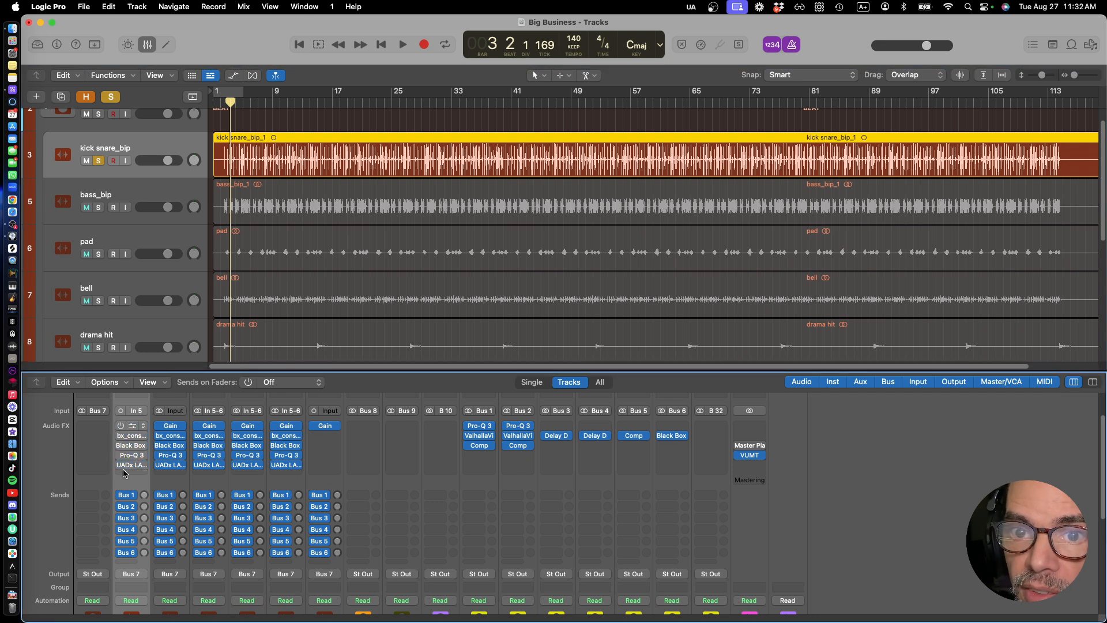
Bypass the plug-ins on all channel strips and play the soloed kick snare_bip track against the metronome
mouse_move(235, 428)
mouse_down()
mouse_move(507, 428)
mouse_move(661, 437)
mouse_move(739, 455)
mouse_up()
key(space)
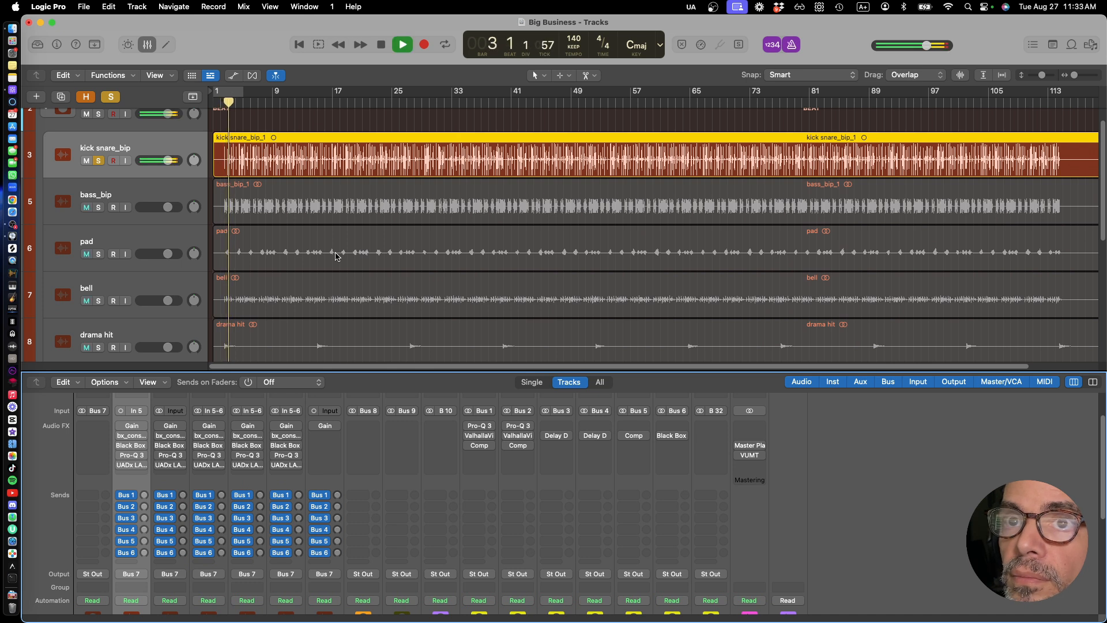
key(space)
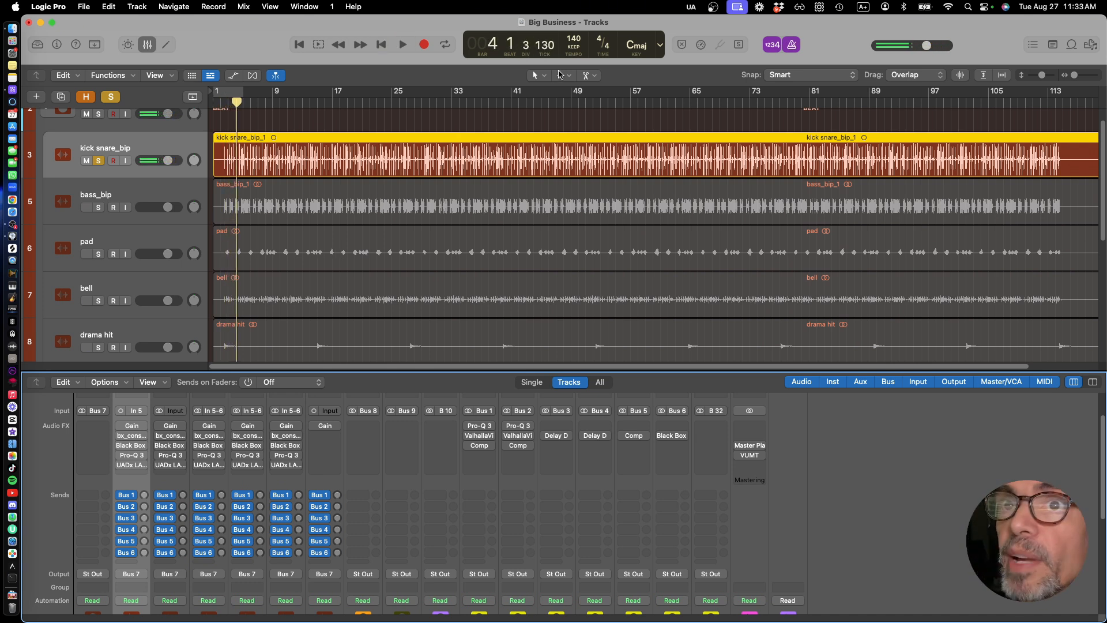
key(space)
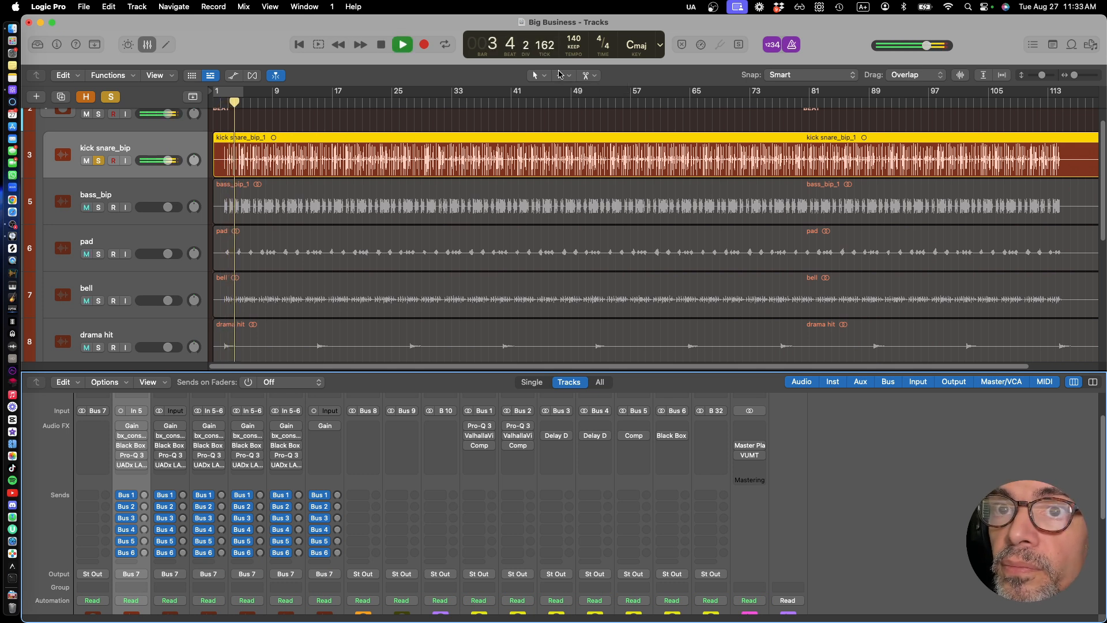
key(space)
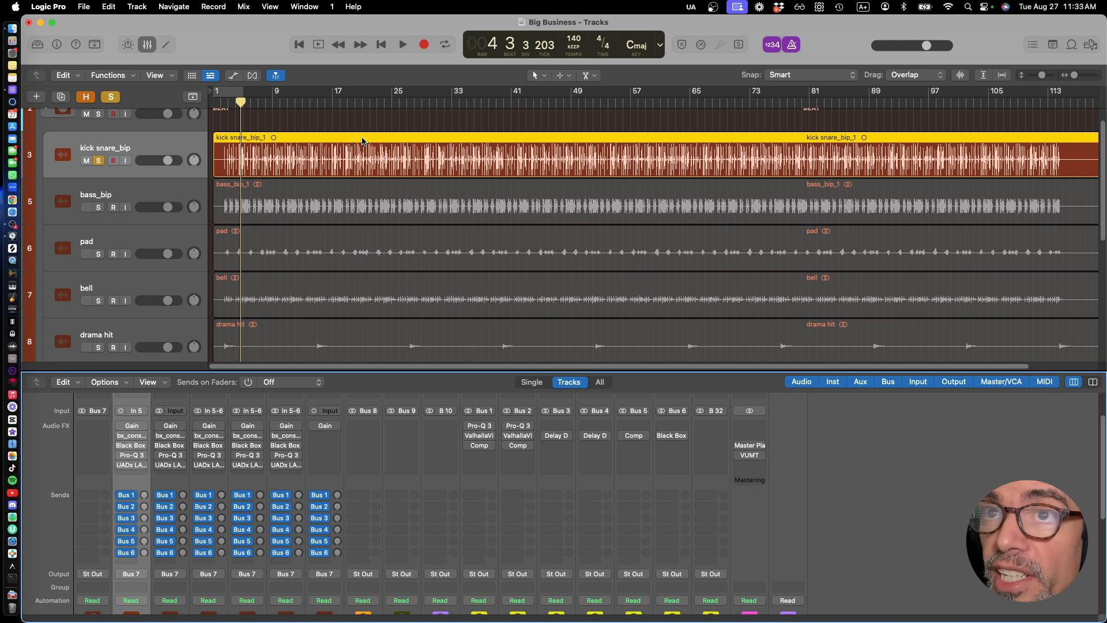
Try to apply the kick snare_bip region's tempo to the project tempo with downbeat alignment disabled
right_click(364, 140)
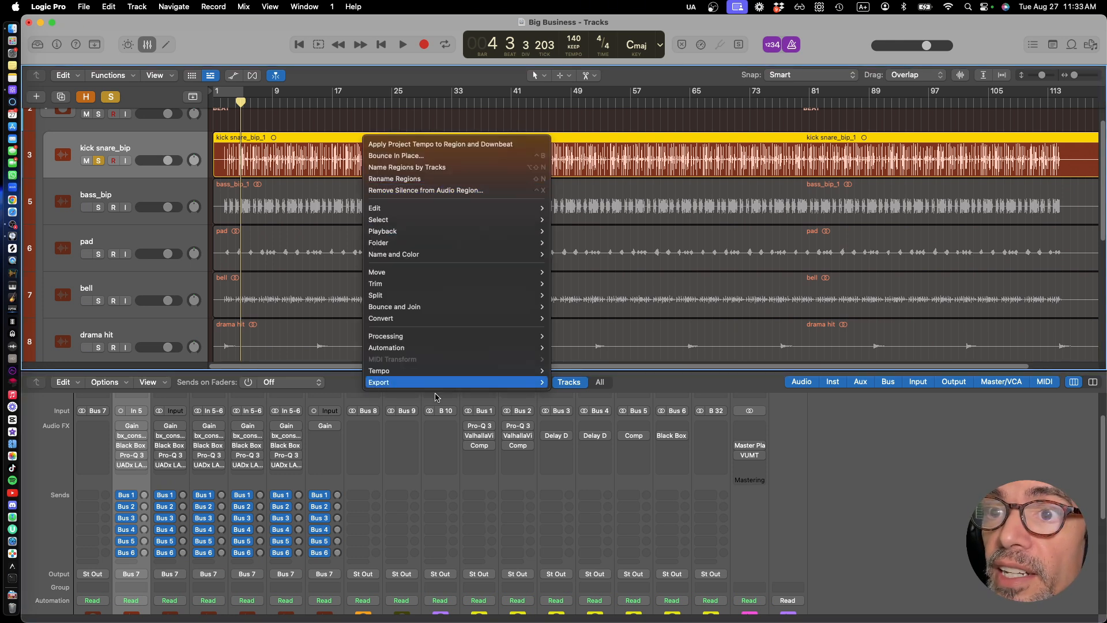
mouse_move(449, 376)
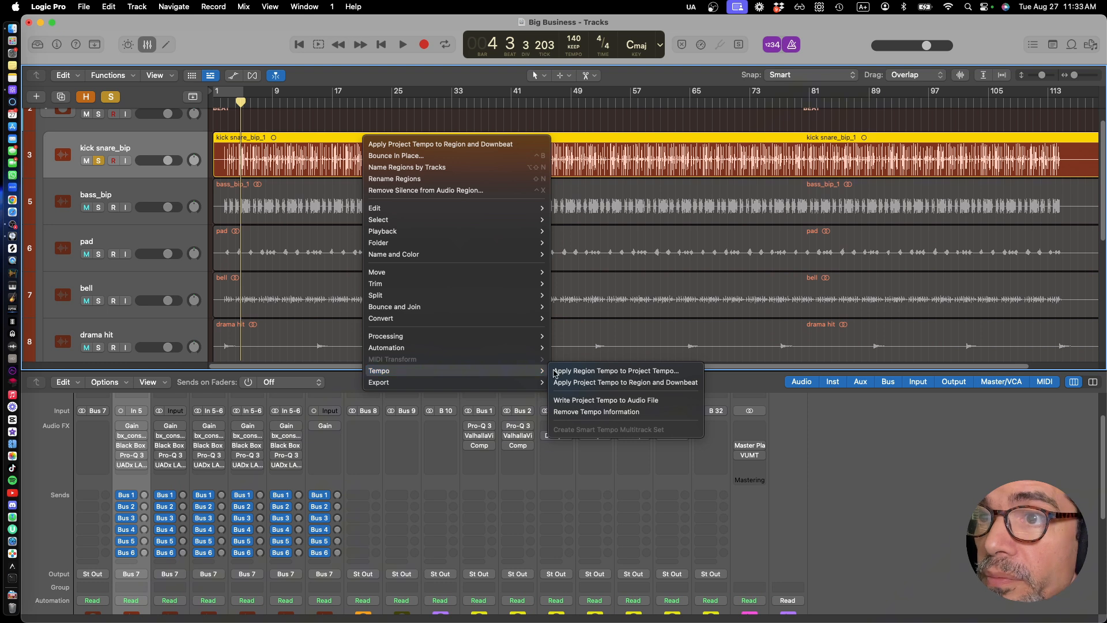
click(584, 376)
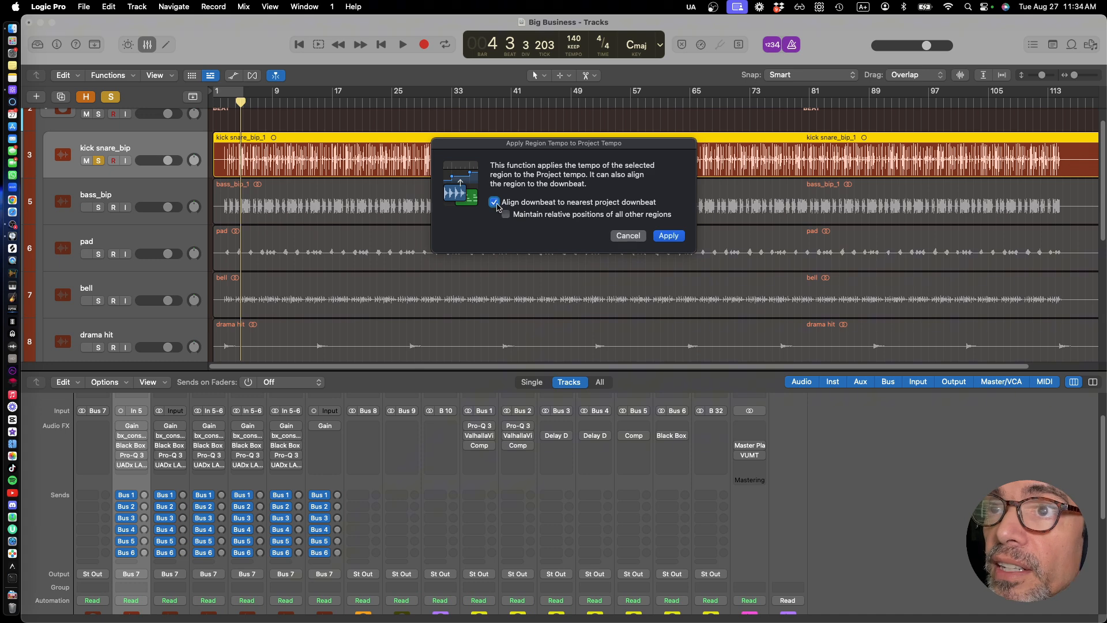
click(495, 202)
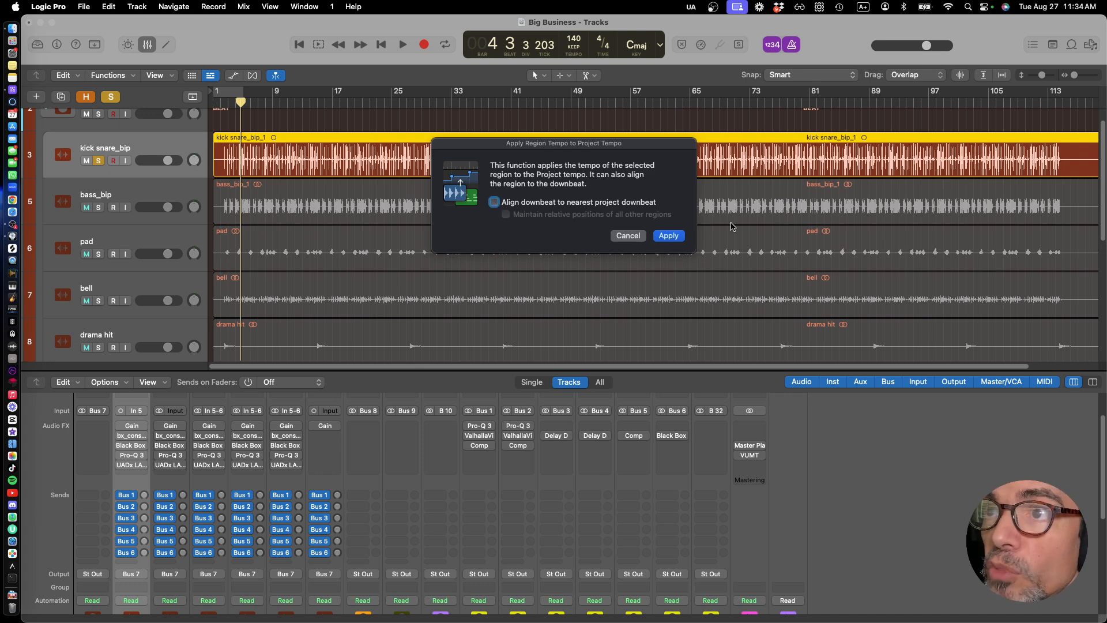
click(670, 237)
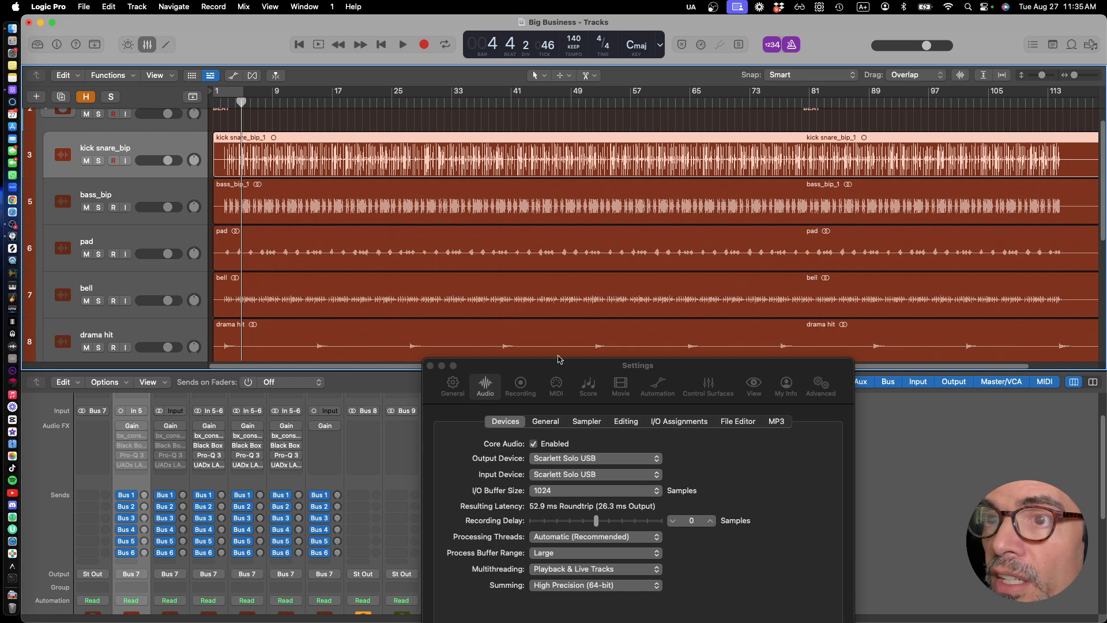
Close the settings, turn on the metronome, and lower the project tempo to 96 BPM while checking it against the soloed kick snare_bip track
click(430, 366)
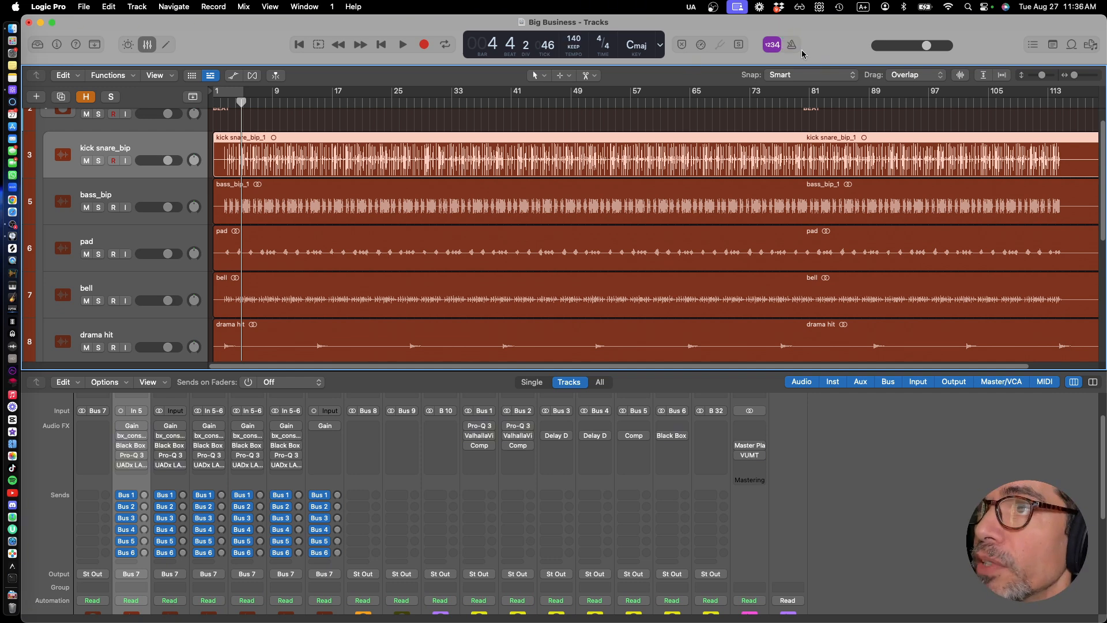
click(791, 45)
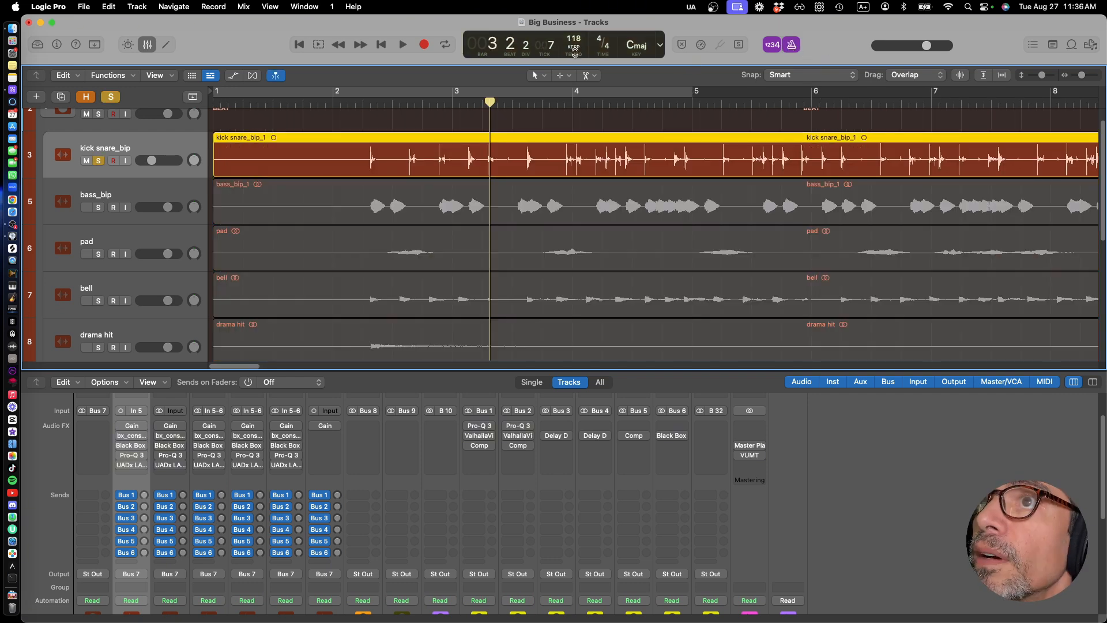
key(space)
mouse_move(574, 51)
mouse_down()
mouse_move(574, 64)
mouse_move(576, 48)
mouse_up()
key(space)
key(space)
key(space)
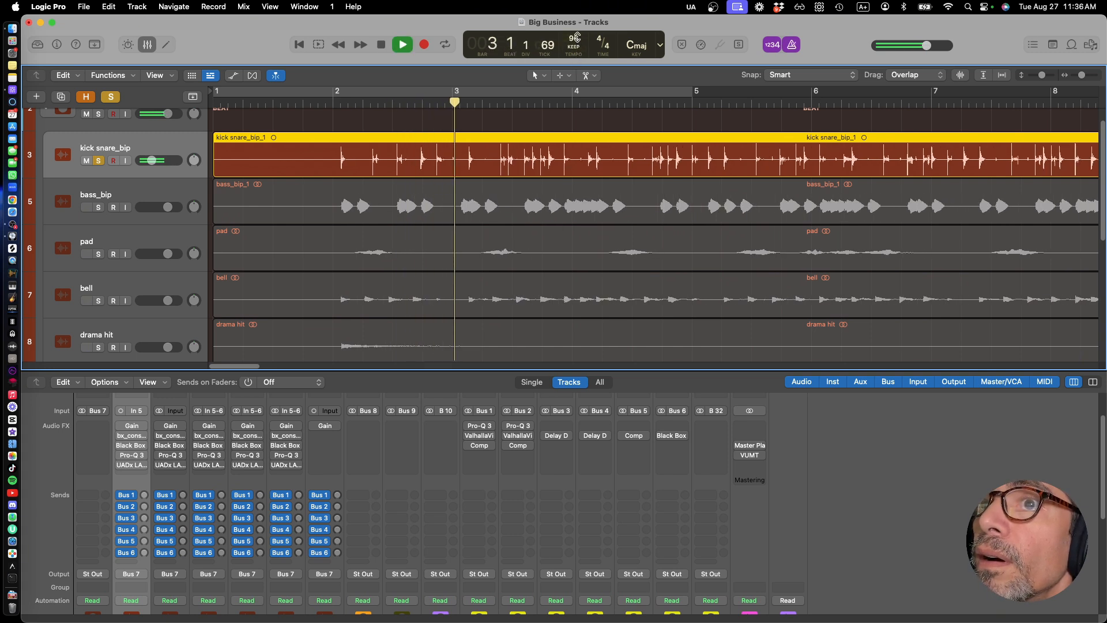
Try project tempos of 74 and 91 BPM, playing the soloed kick snare_bip track against the metronome at each
key(space)
drag(577, 39, 577, 58)
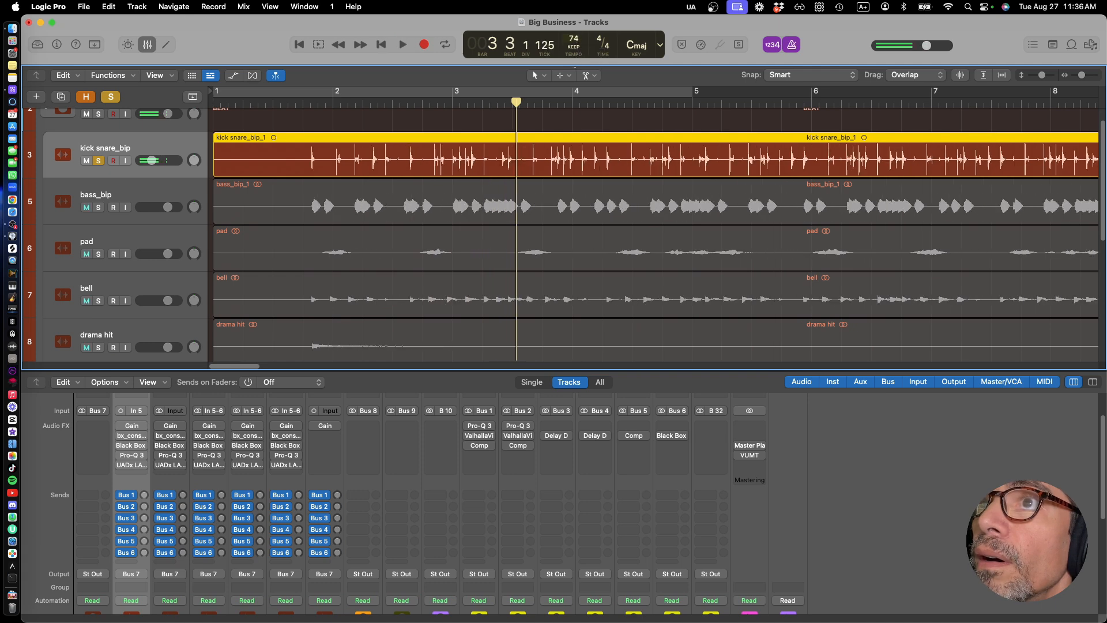
key(space)
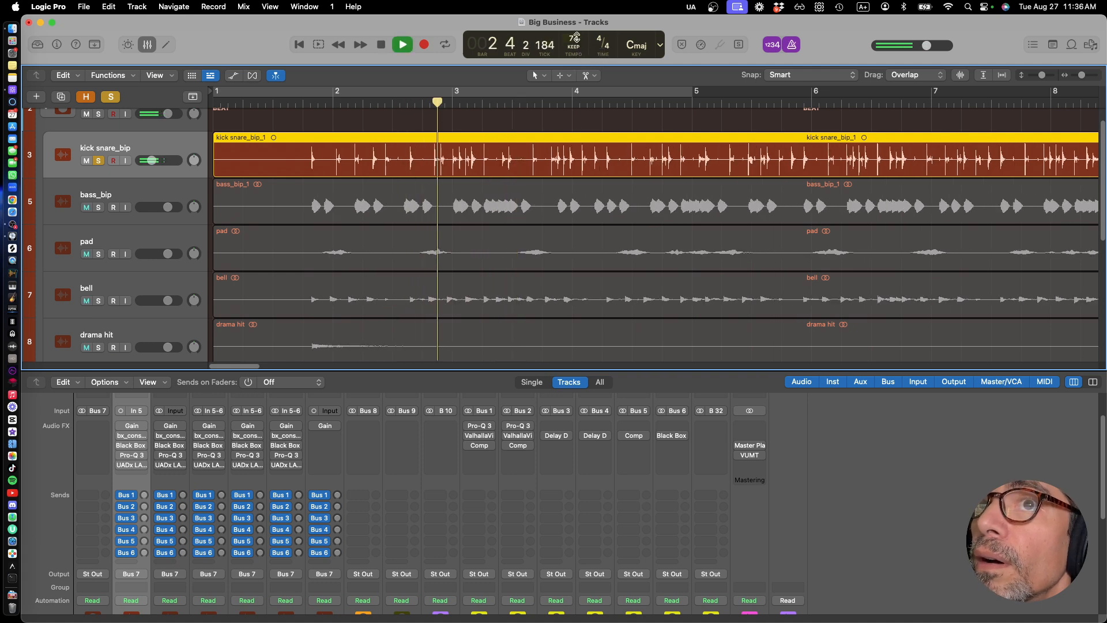
key(space)
drag(575, 37, 575, 45)
key(space)
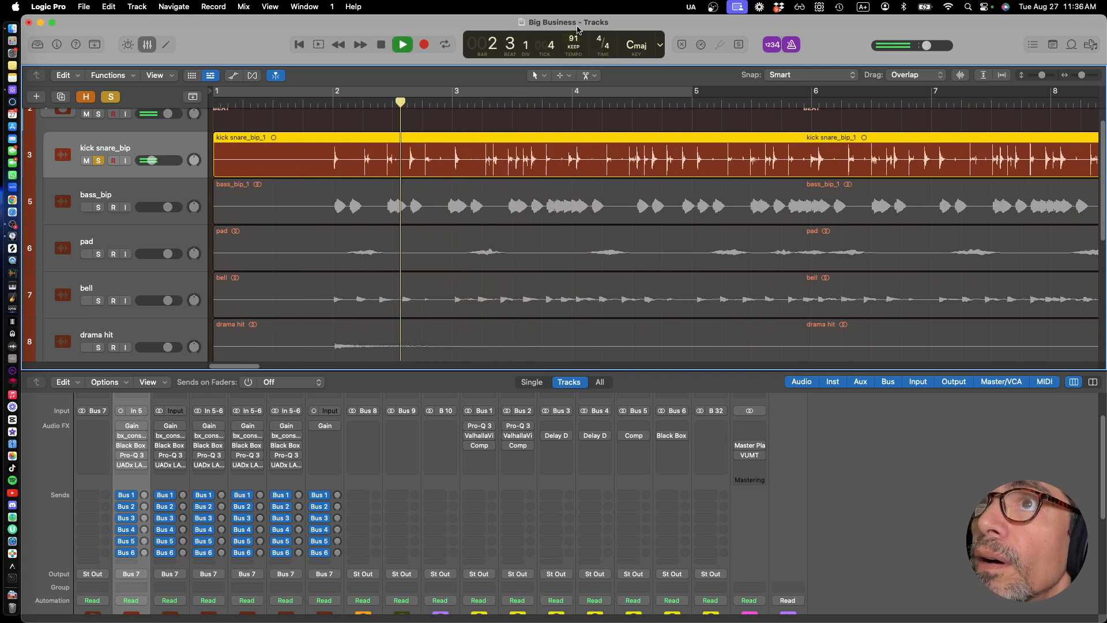
key(space)
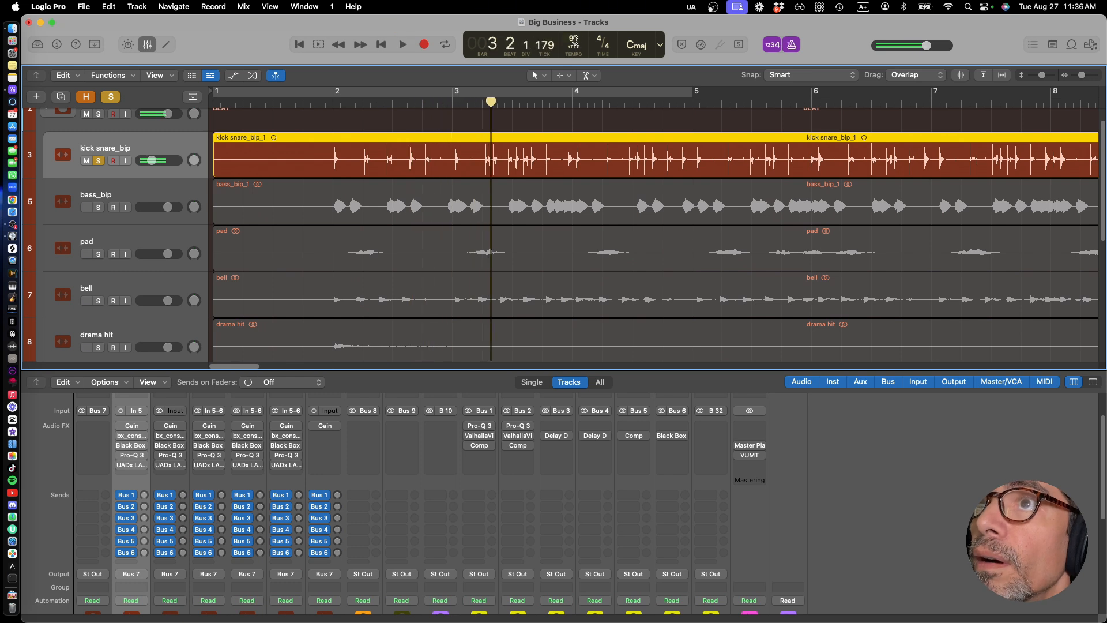
Nudge the project tempo up and back to 91 BPM, checking each setting against the metronome
drag(576, 38, 575, 36)
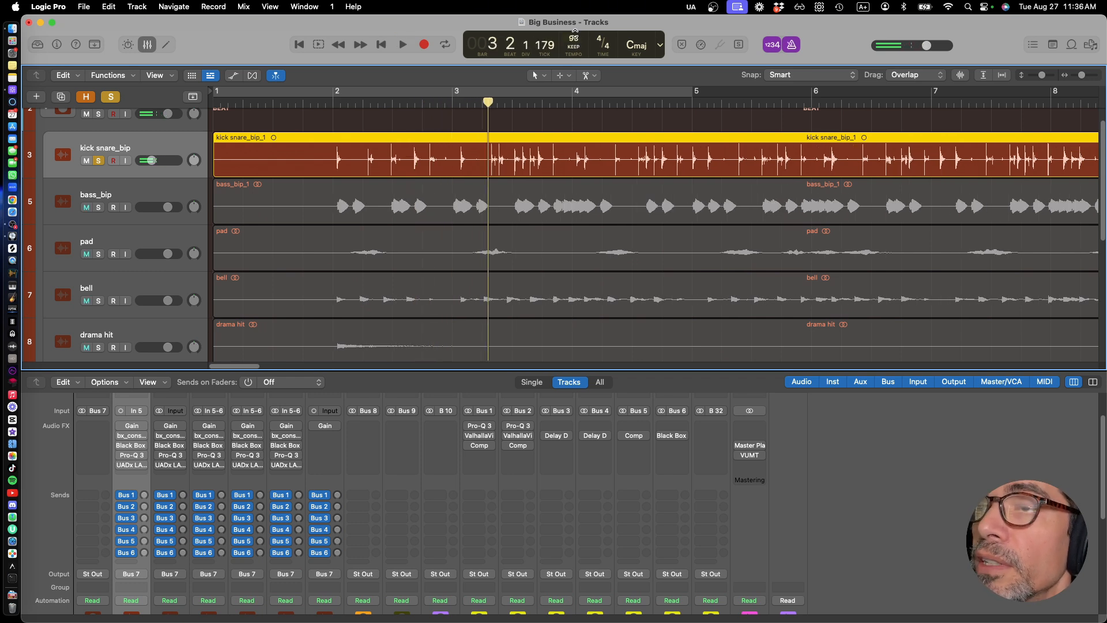
key(space)
key(space)
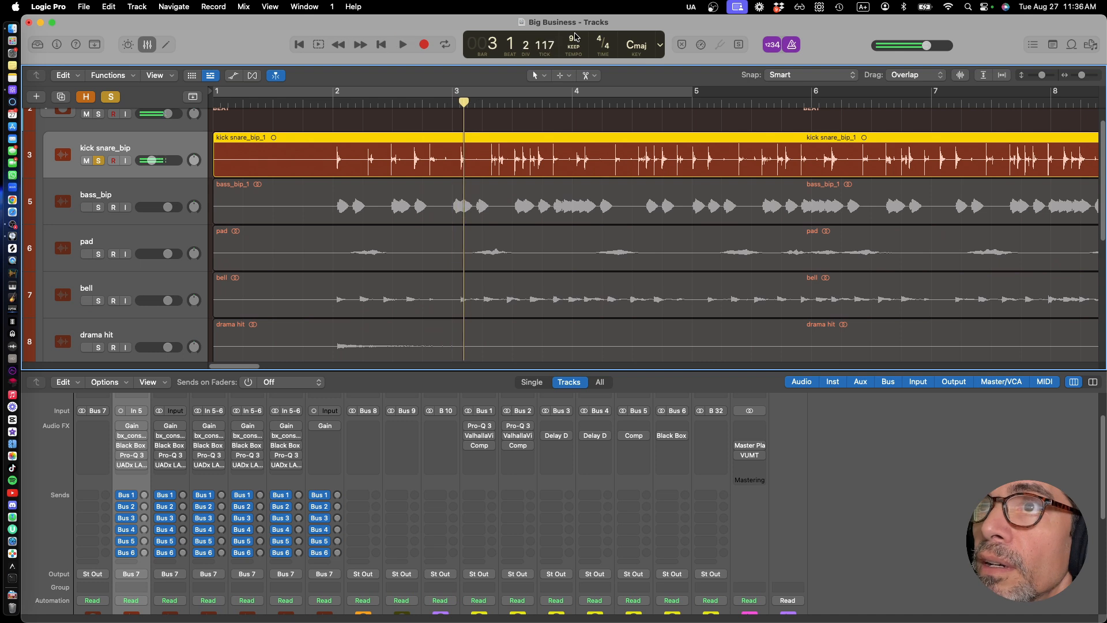
drag(573, 38, 574, 46)
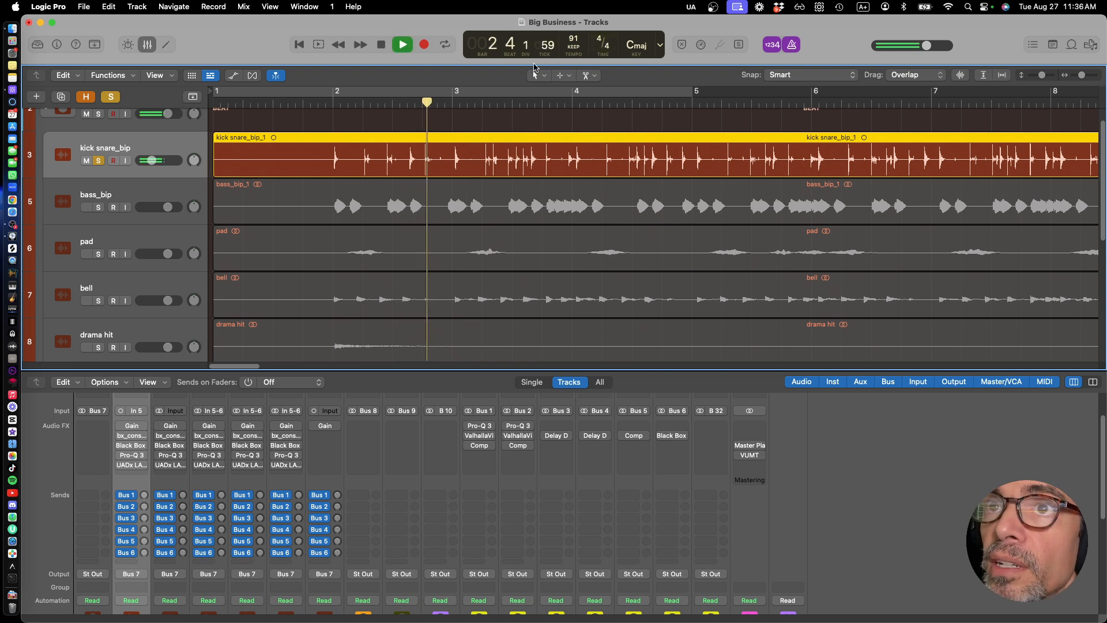
key(space)
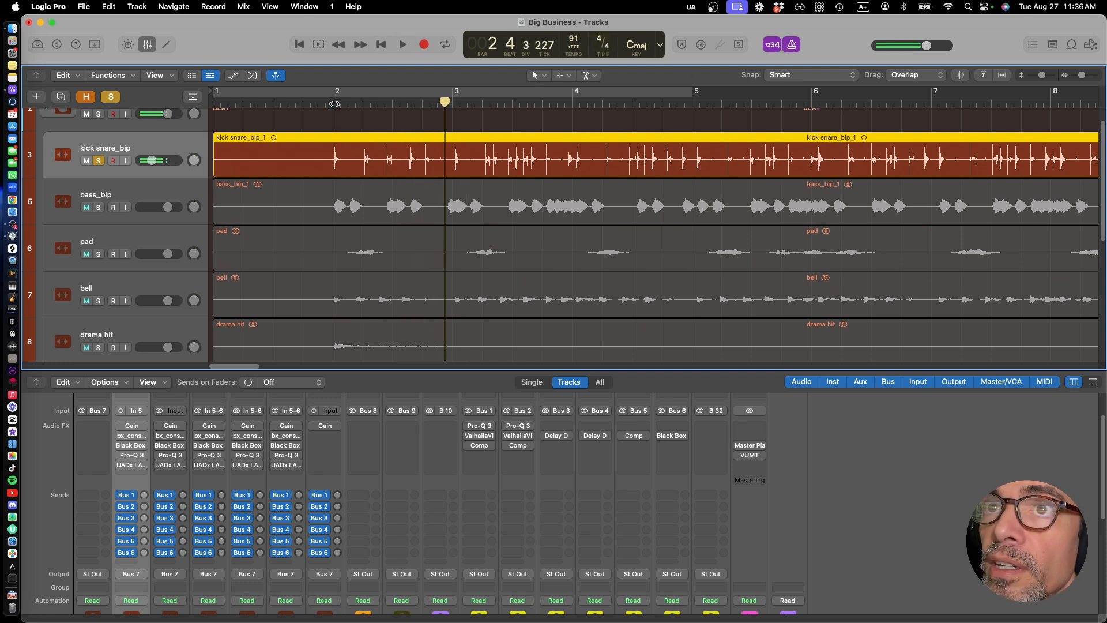
Set the project tempo to 90 BPM and check the soloed kick snare_bip track against the metronome from bar 2
click(334, 104)
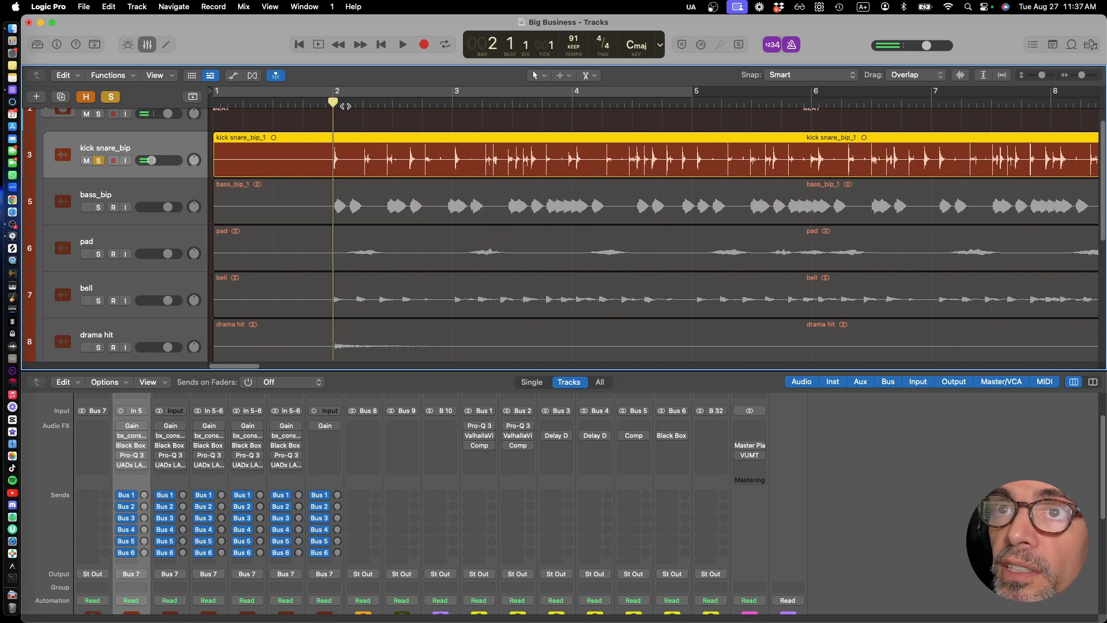
key(space)
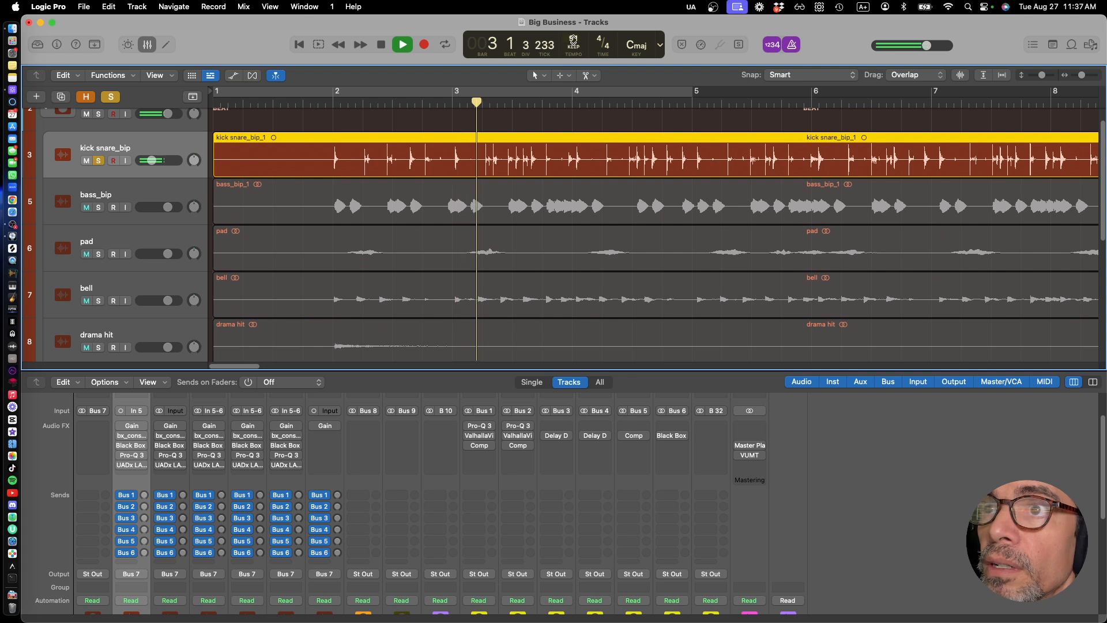
key(space)
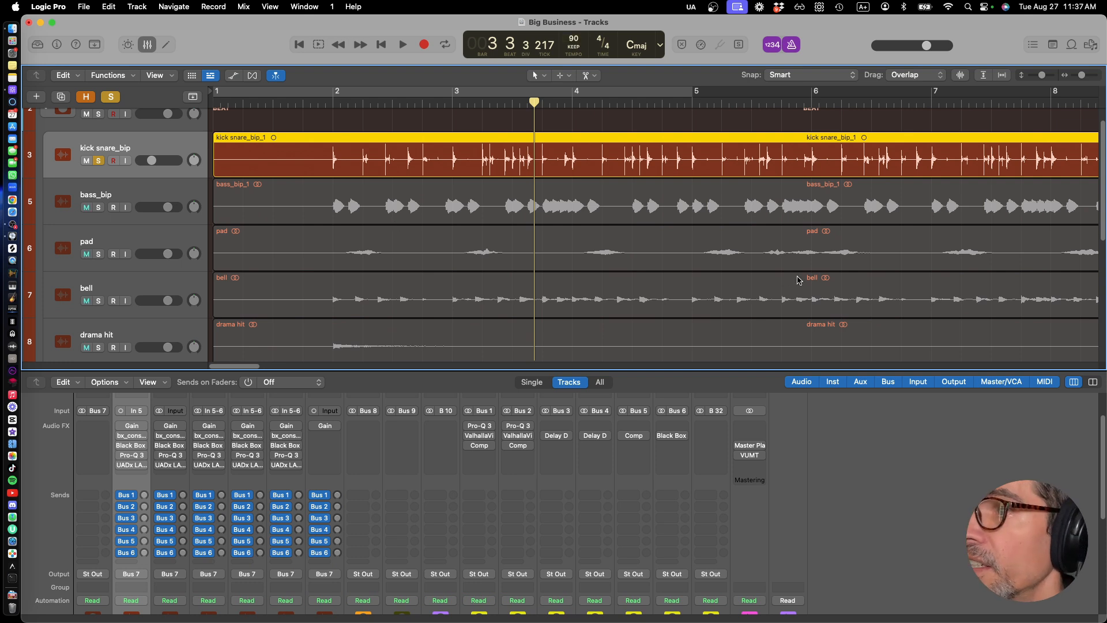
key(space)
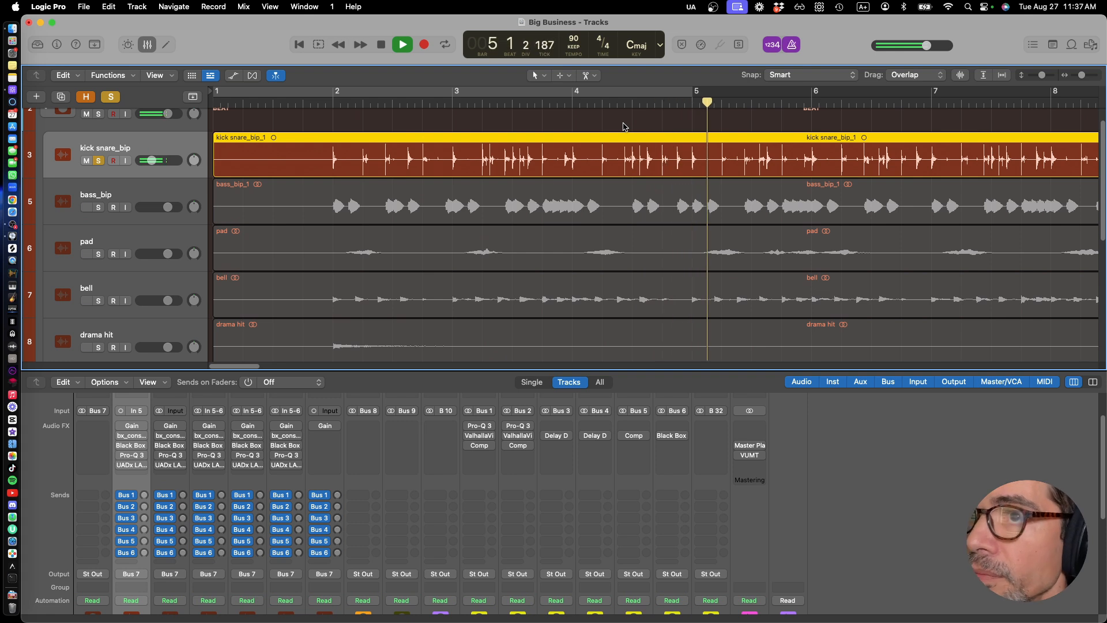
key(space)
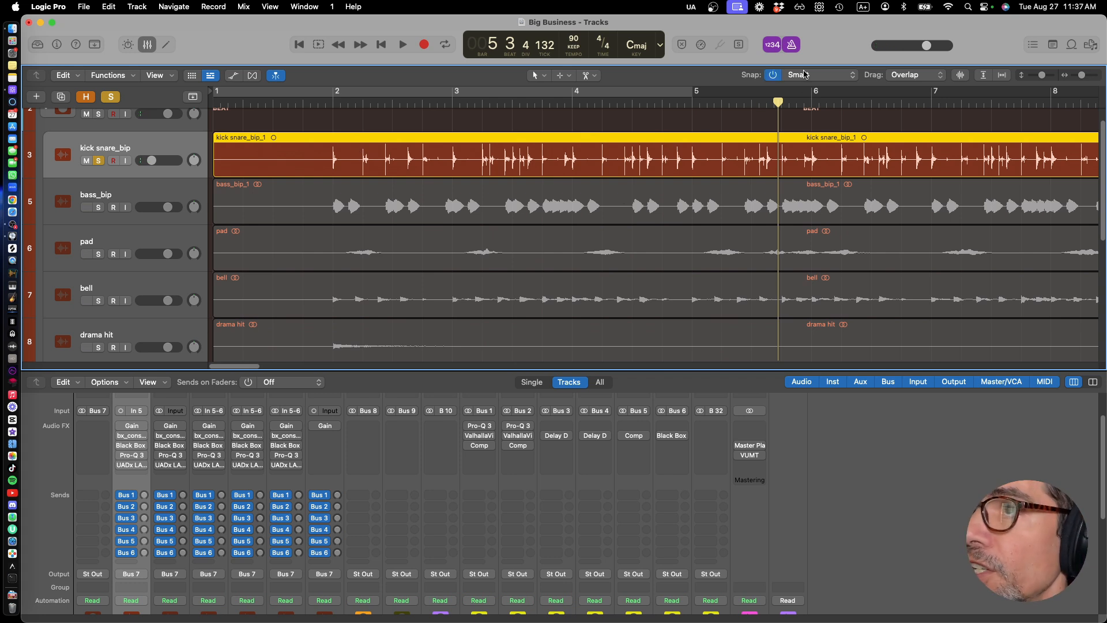
Review the Snap settings for the grid mode and for absolute or relative region snapping
click(804, 73)
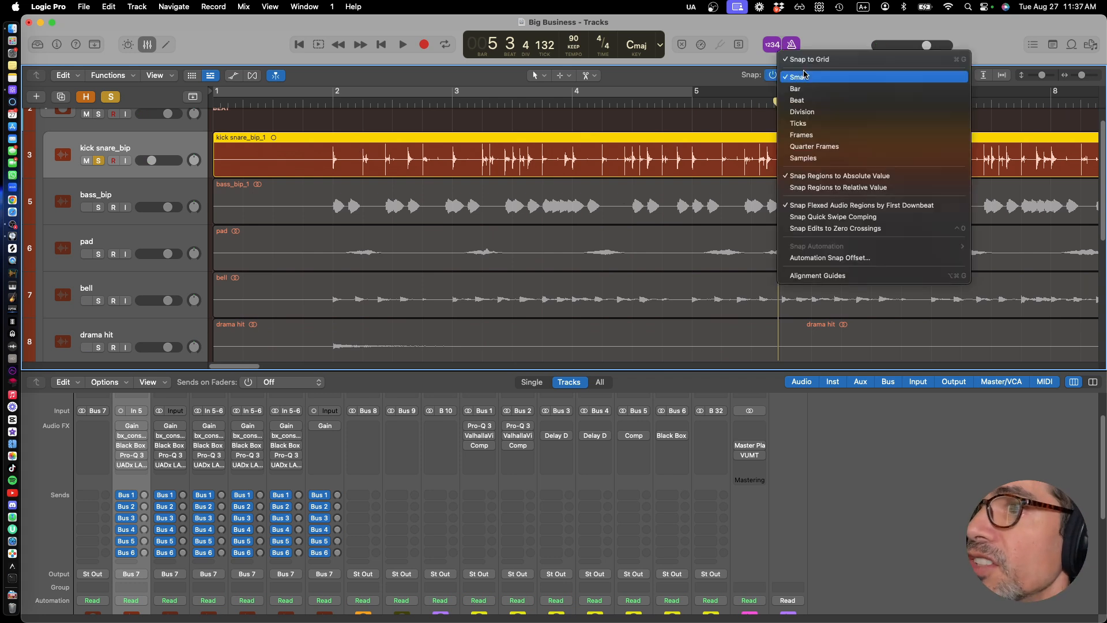
click(822, 180)
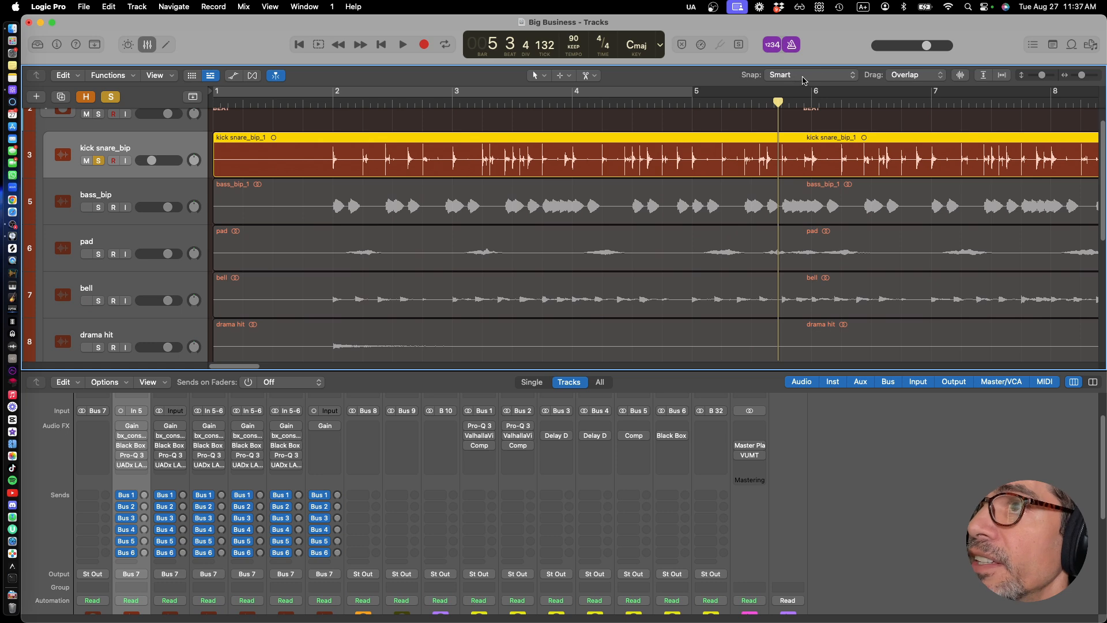
click(812, 75)
click(723, 72)
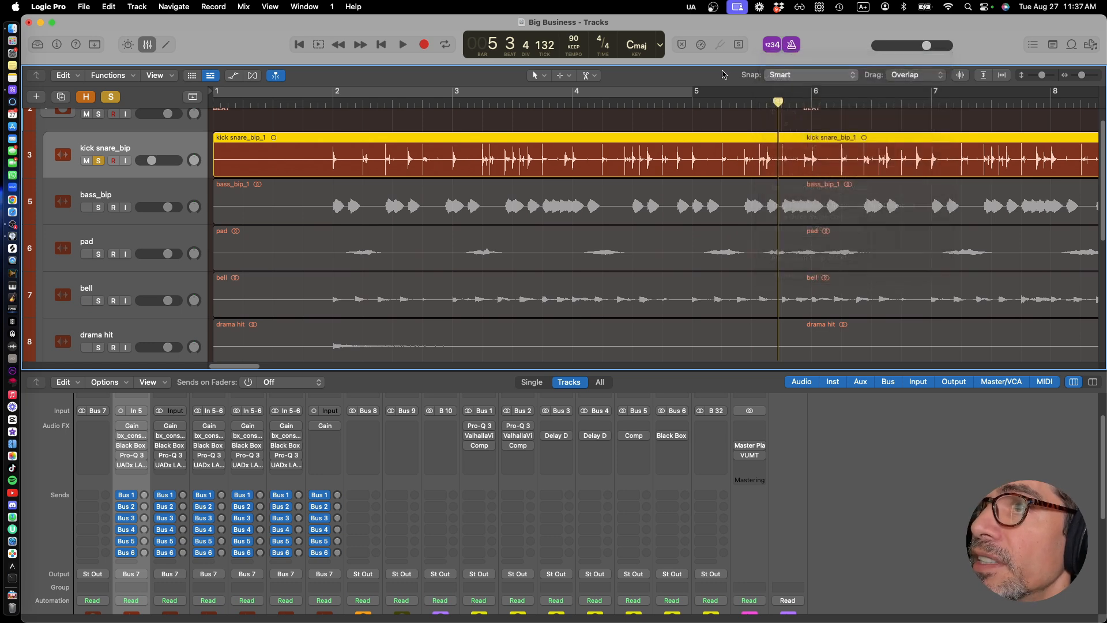
click(819, 81)
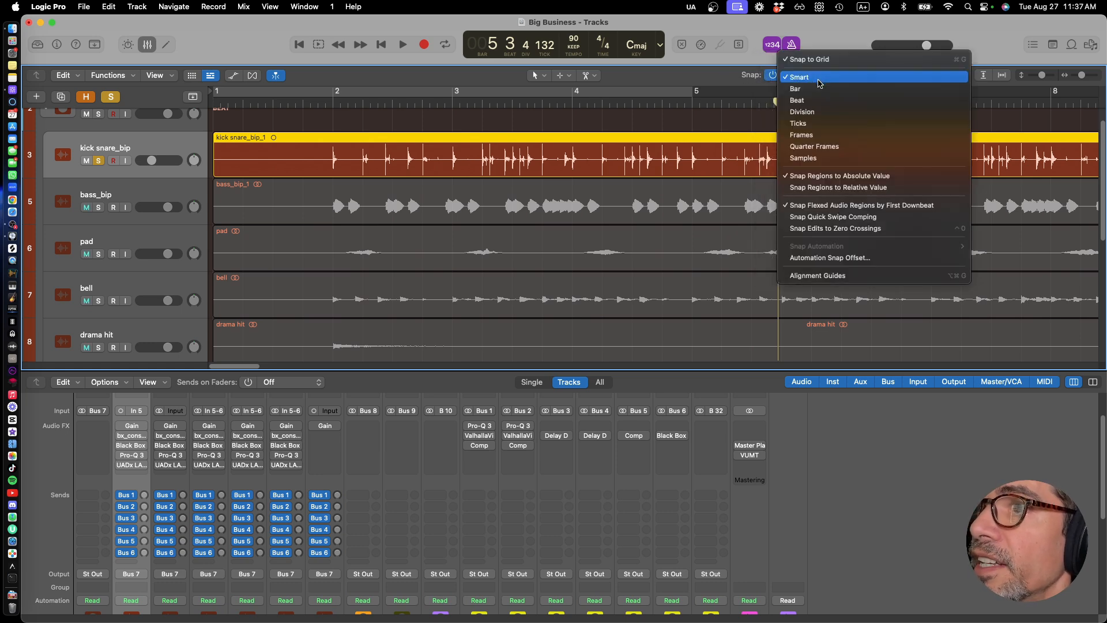
click(822, 180)
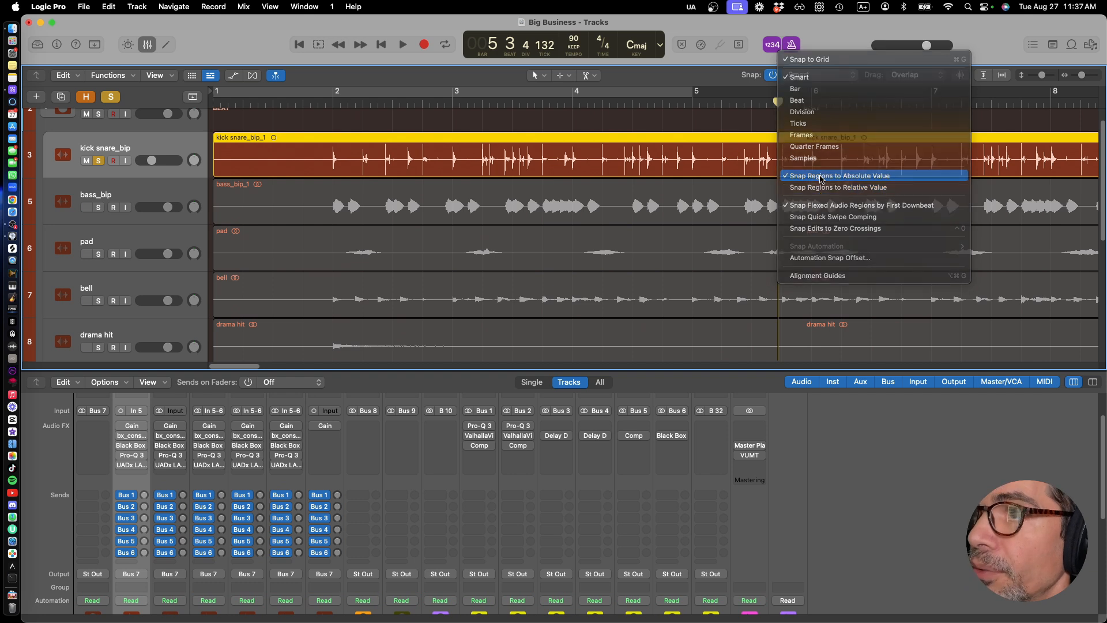
Play the soloed kick snare_bip track from bar 2 and turn off the metronome during playback
mouse_move(336, 103)
mouse_down()
mouse_move(307, 102)
mouse_move(338, 102)
mouse_move(333, 115)
mouse_up()
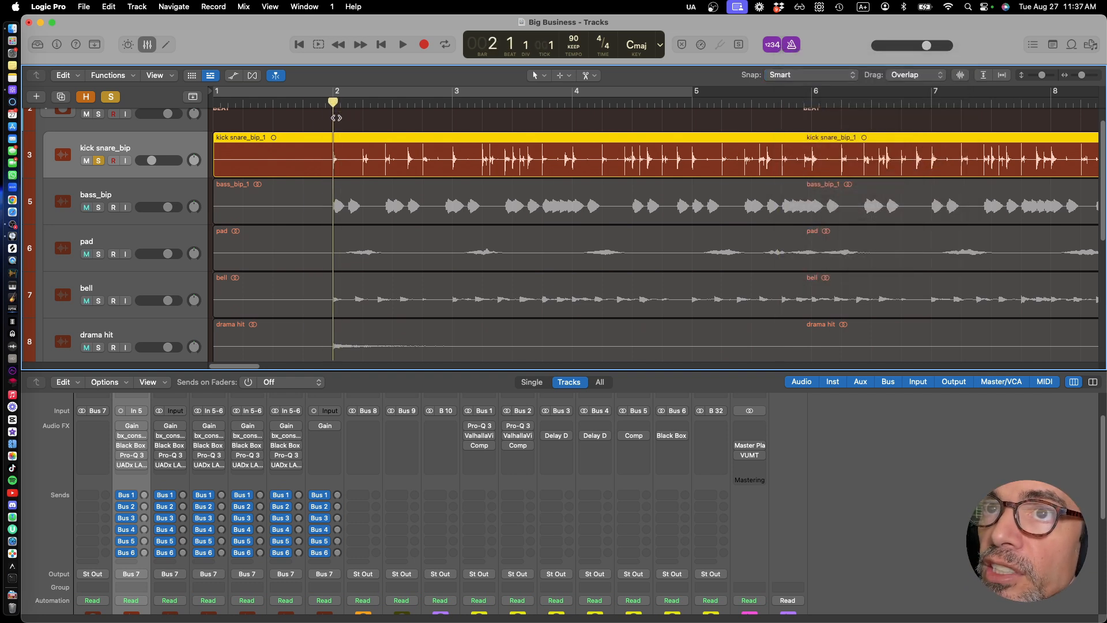
click(109, 97)
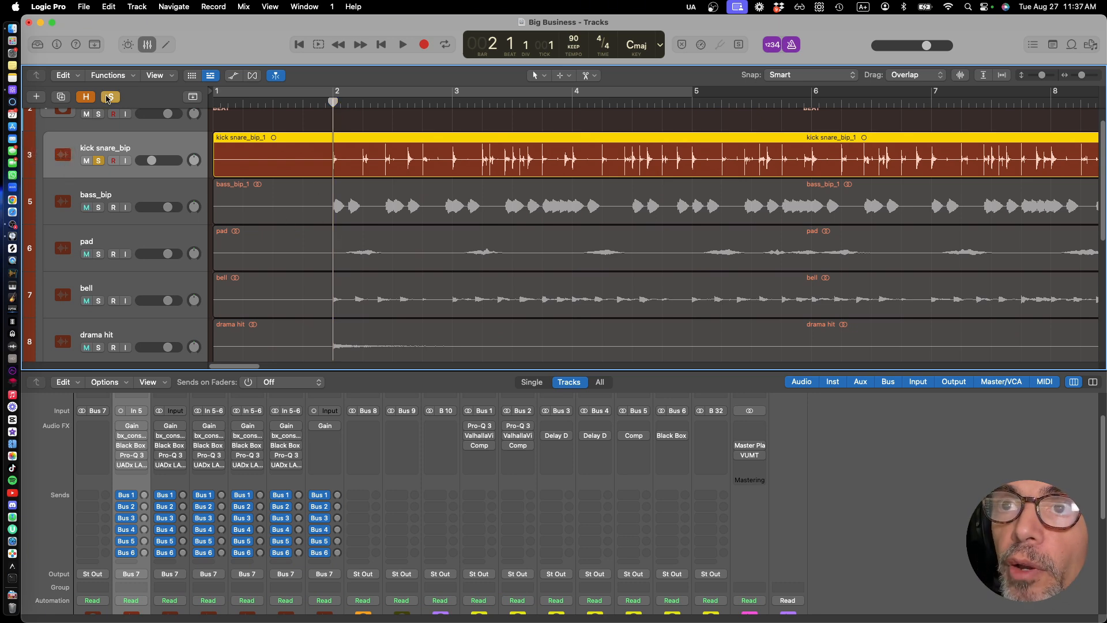
click(99, 162)
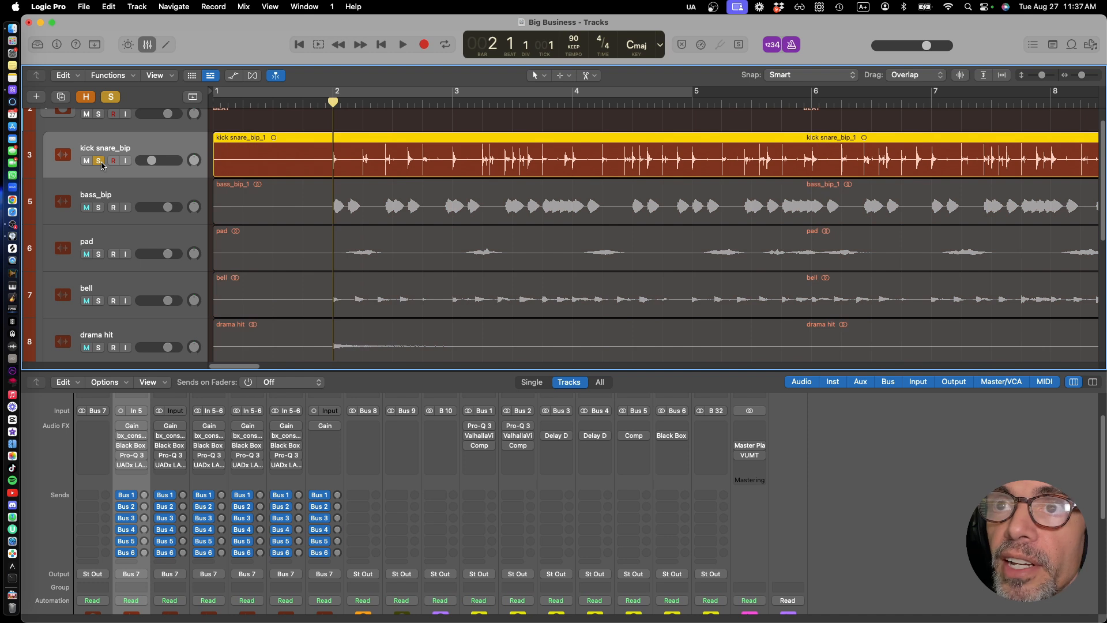
key(space)
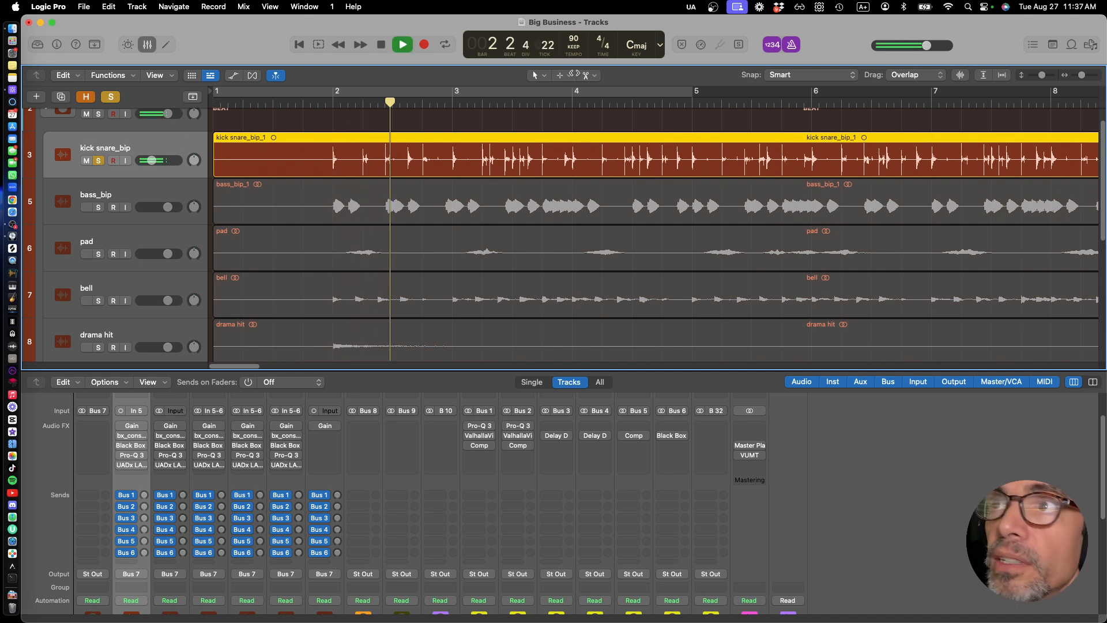
click(792, 46)
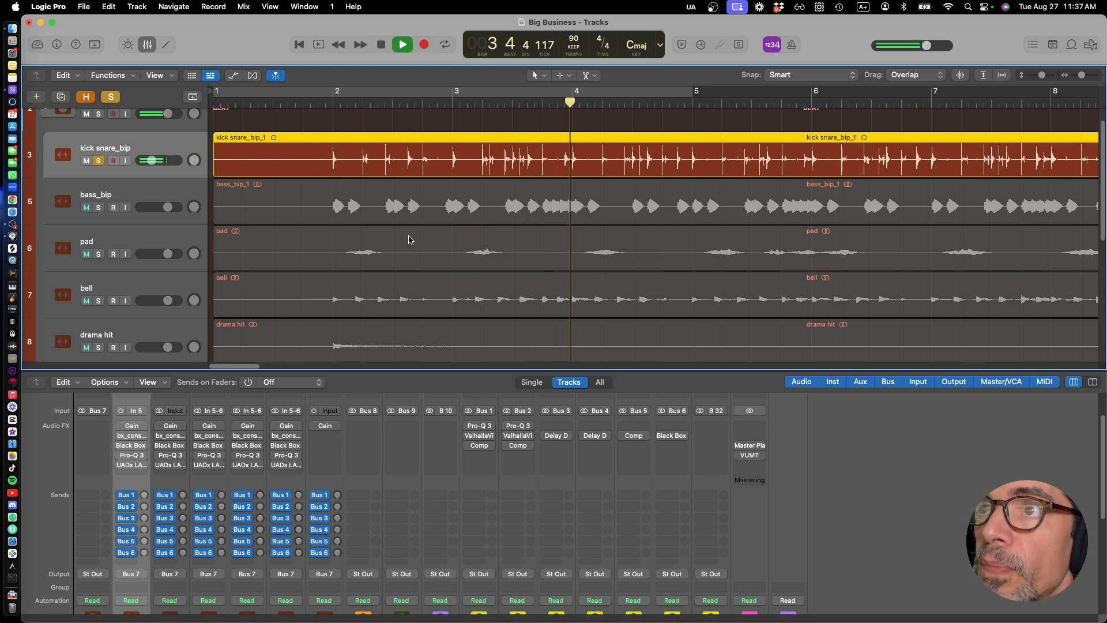
key(space)
Play bass_bip soloed on its own, adding the kick snare_bip and pad tracks to the solo during playback
scroll(253, 490, down, 6)
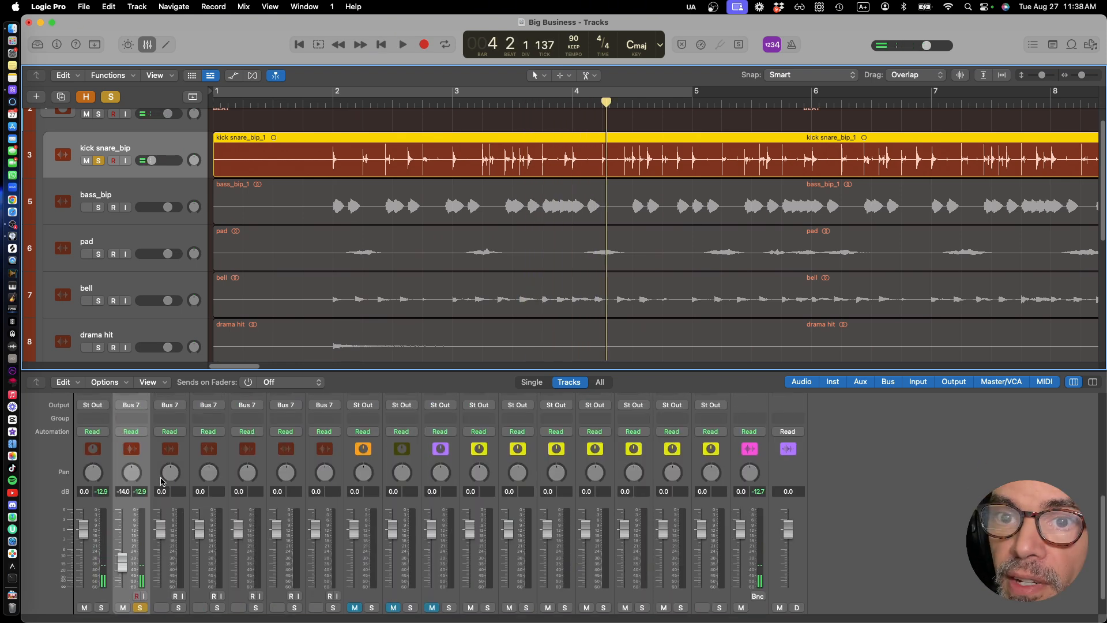
scroll(131, 481, up, 2)
scroll(167, 528, down, 2)
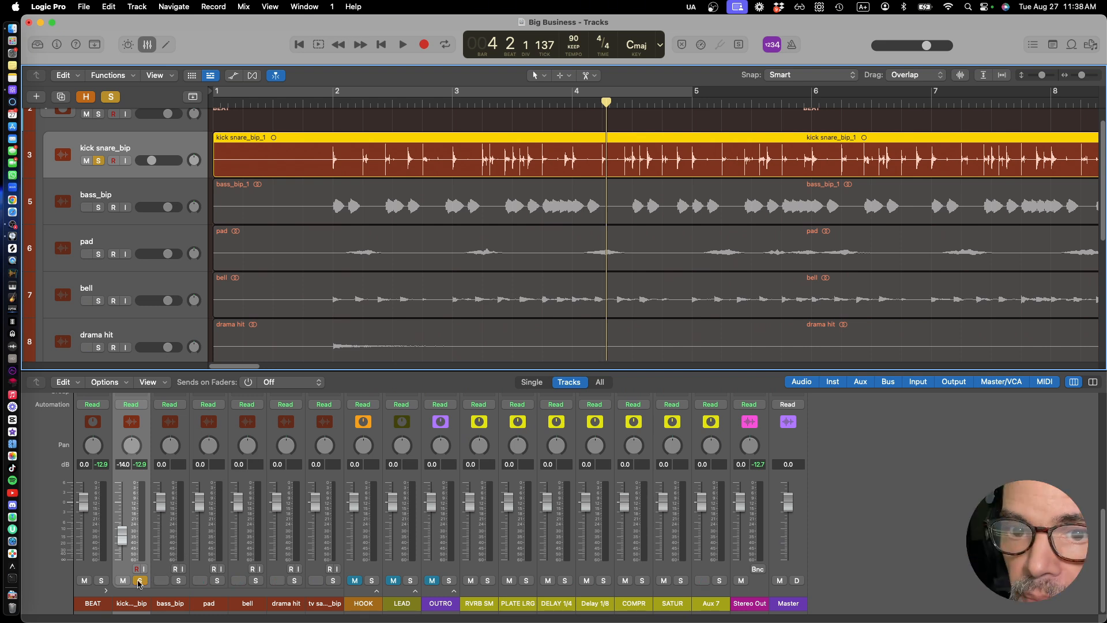
click(139, 581)
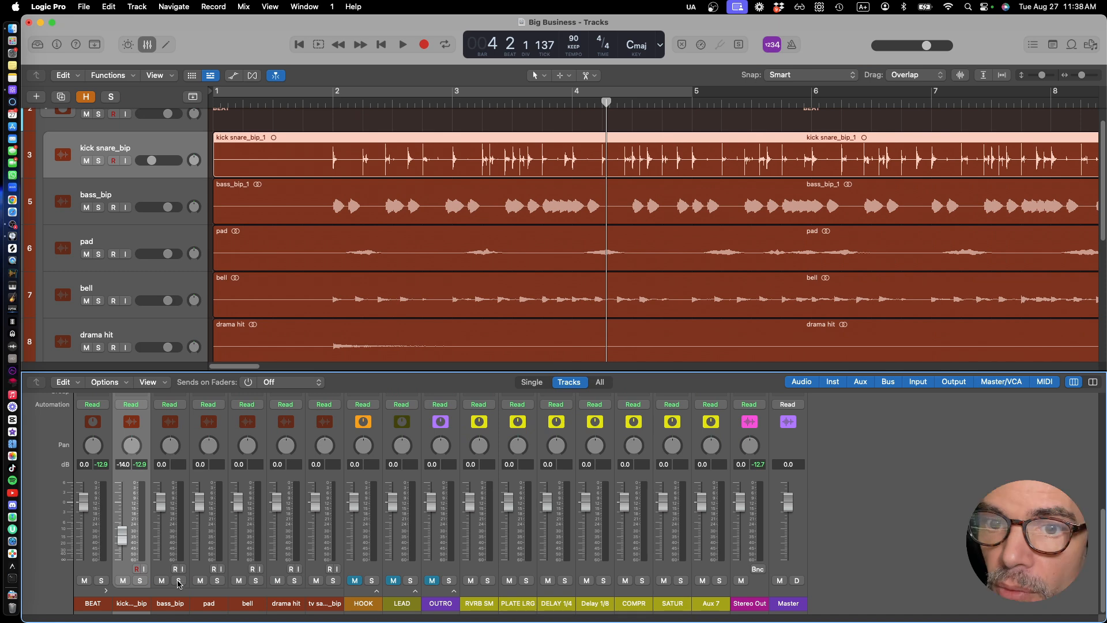
click(178, 580)
key(space)
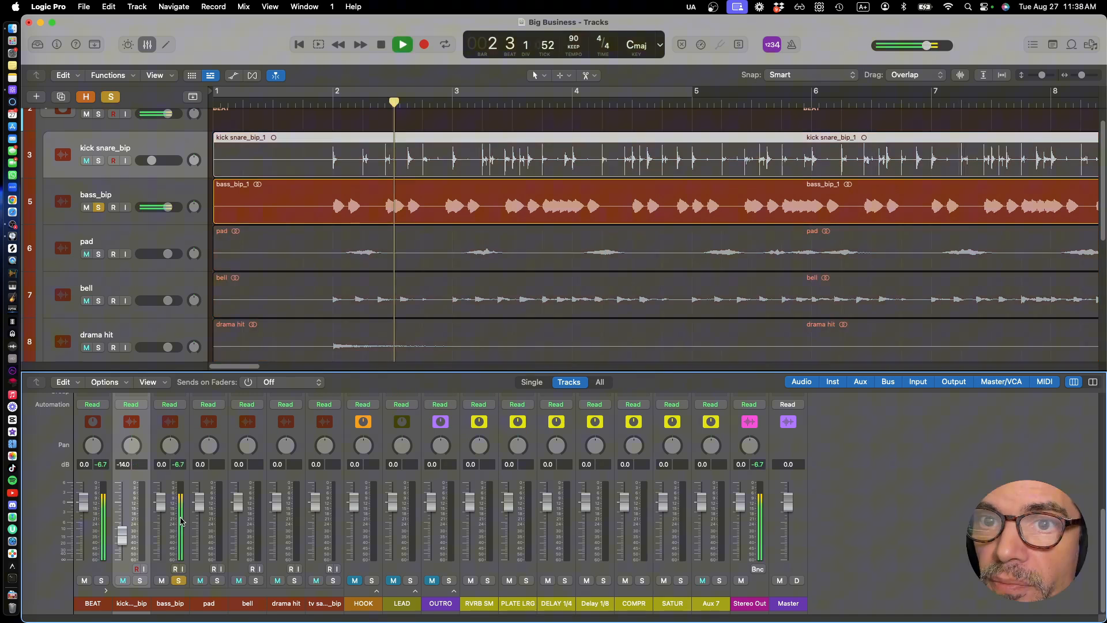
click(140, 581)
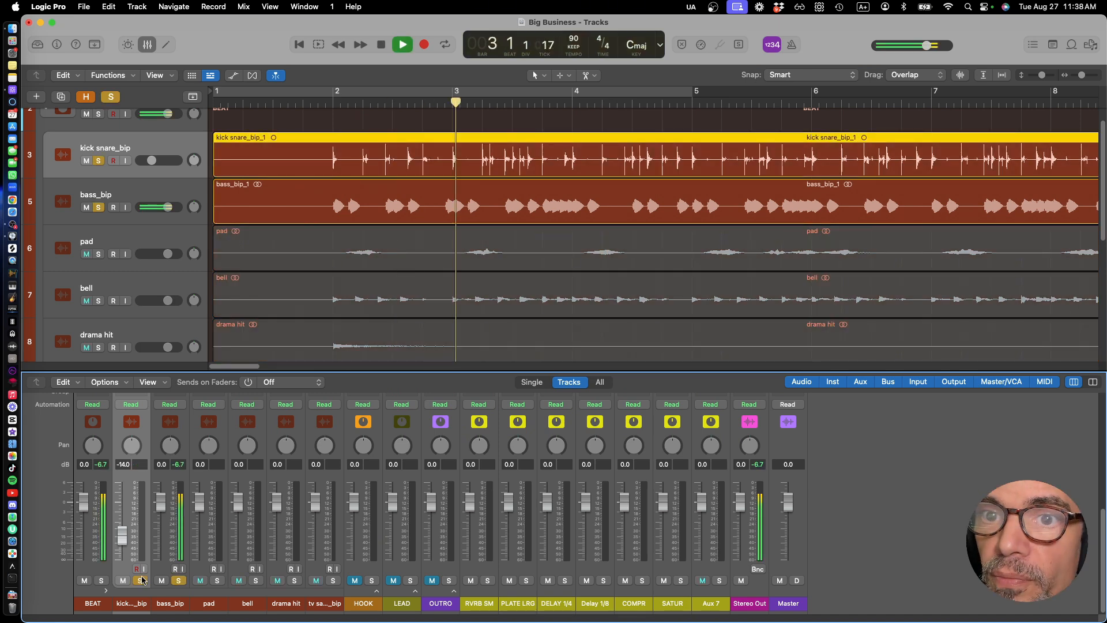
click(217, 581)
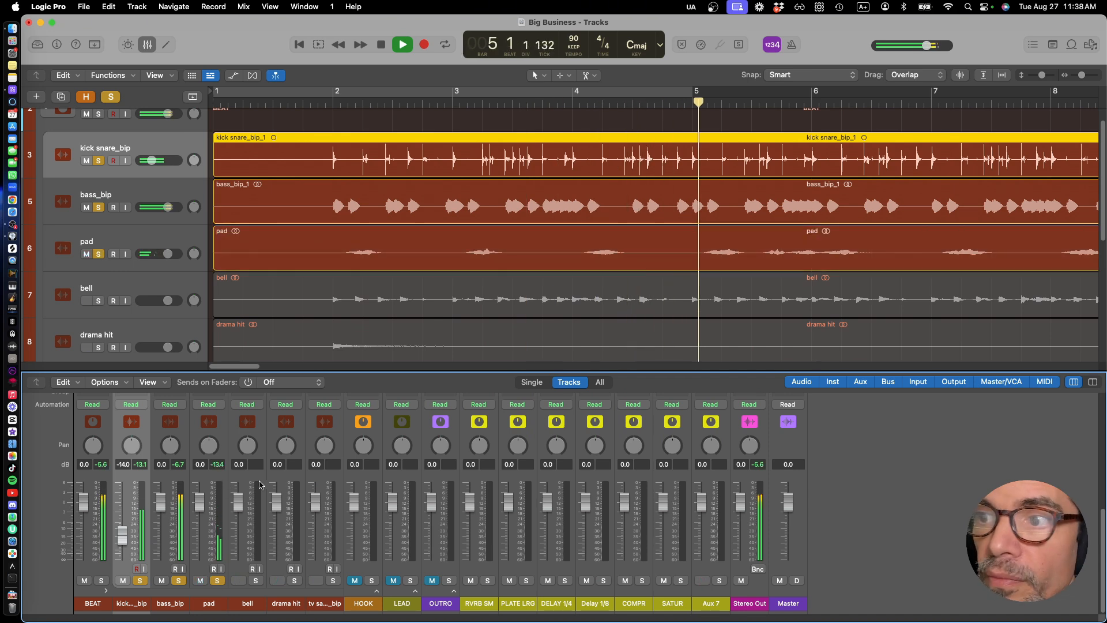
key(space)
Open the VUMT meter on Stereo Out, load its Standard RMS-Meter metering preset, and move the meter window clear of the track list
scroll(808, 484, up, 5)
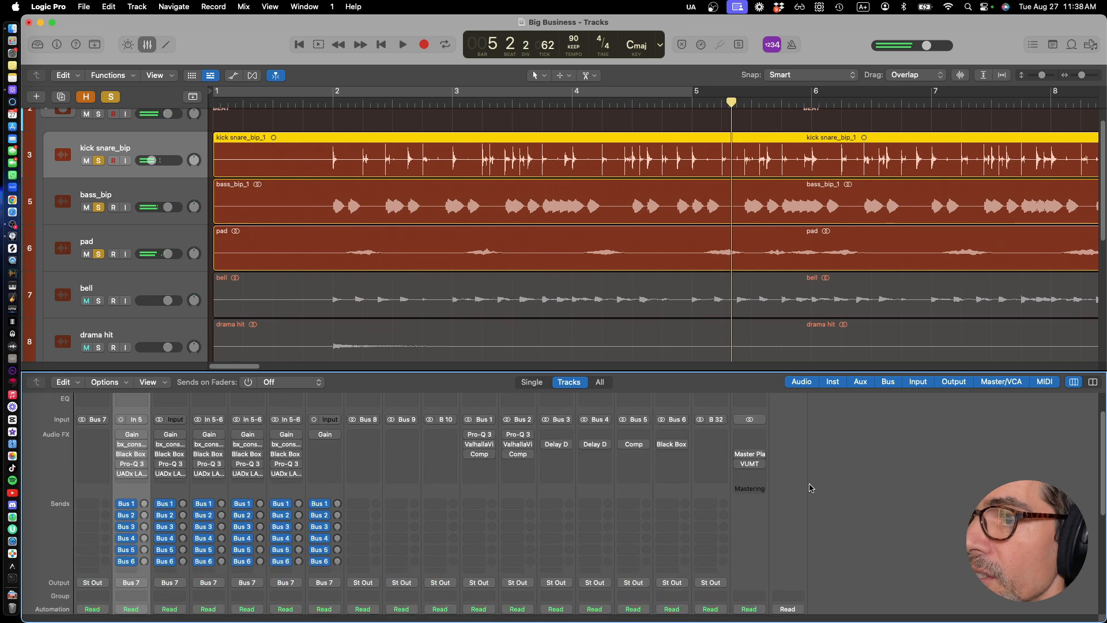
click(750, 465)
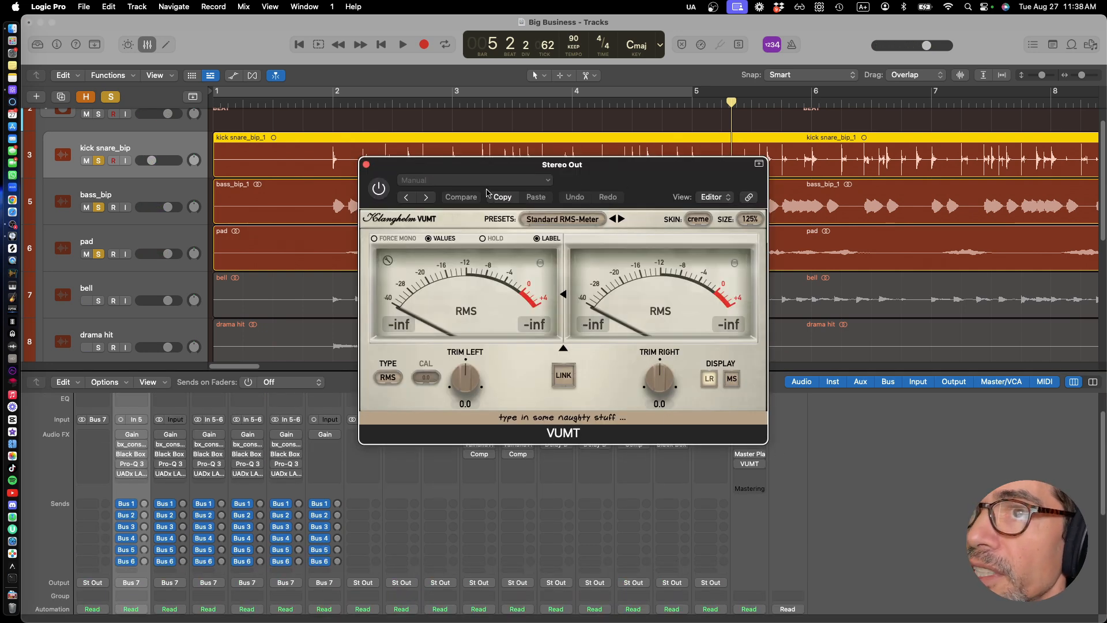
scroll(846, 591, down, 5)
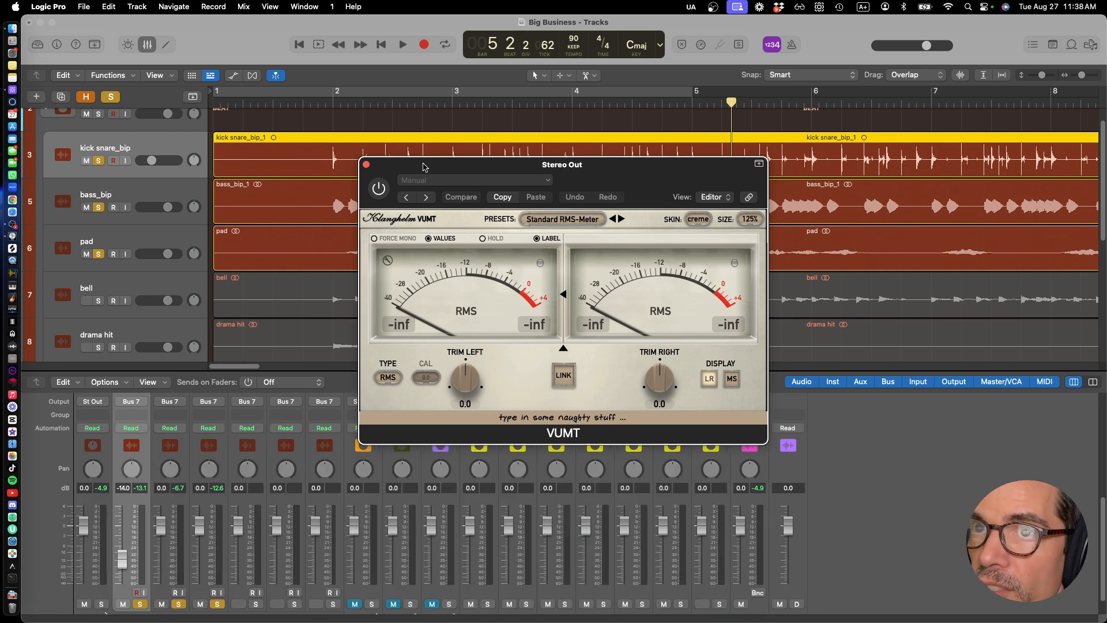
drag(423, 166, 338, 140)
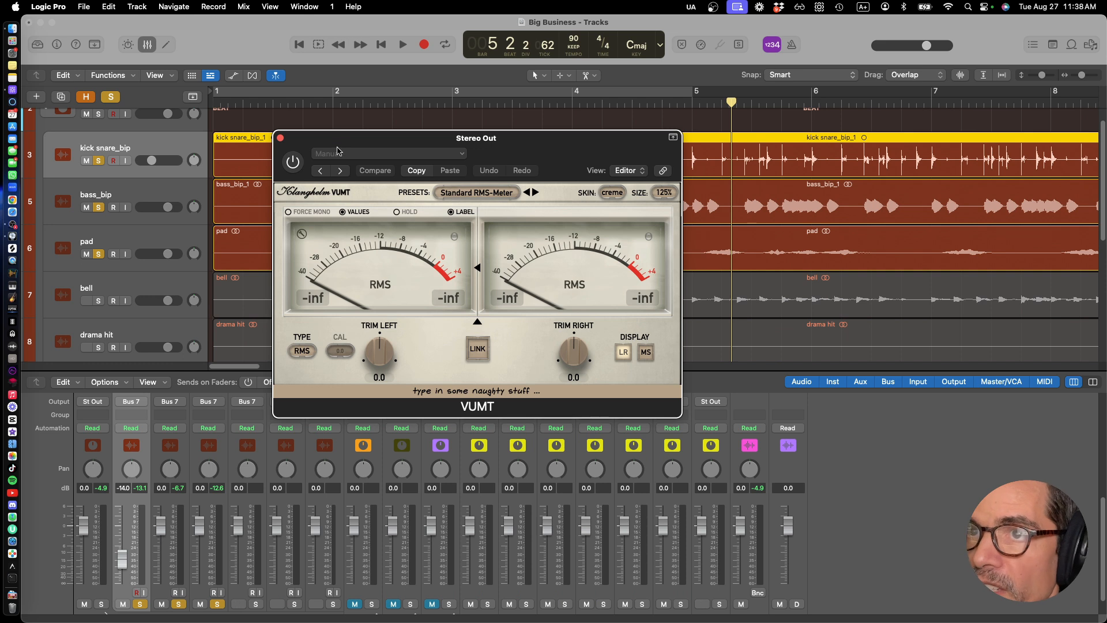
click(489, 195)
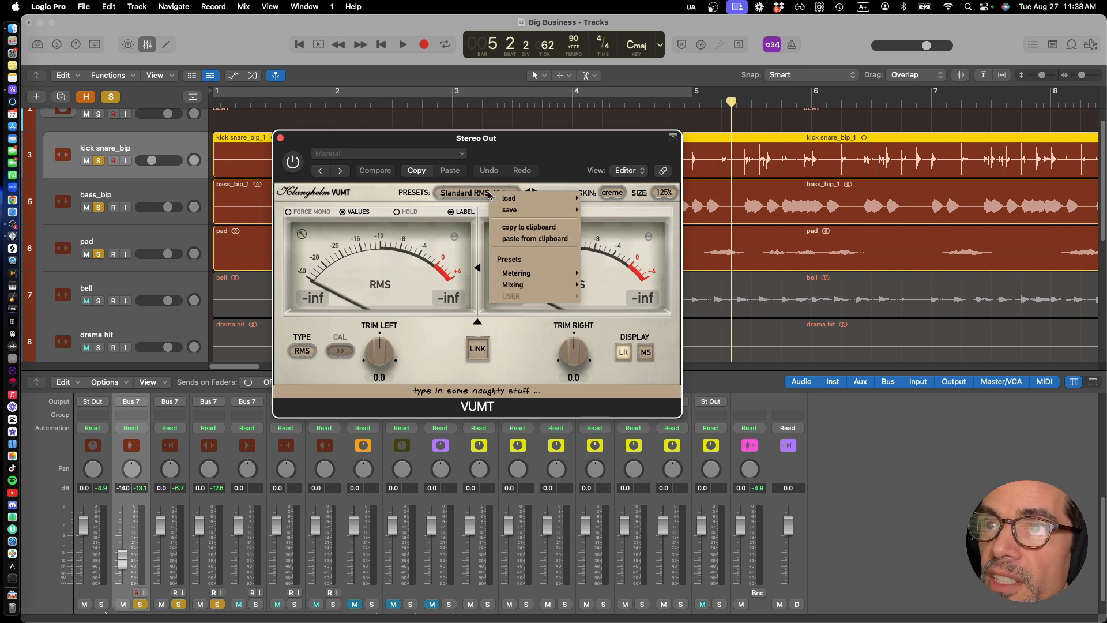
mouse_move(531, 277)
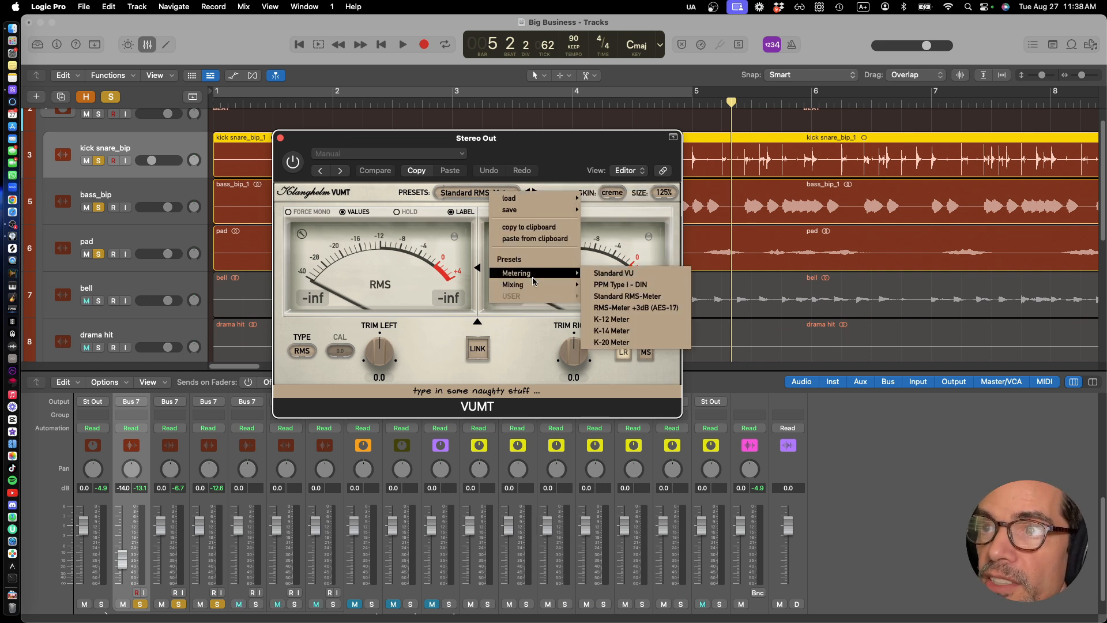
click(666, 297)
drag(563, 151, 902, 125)
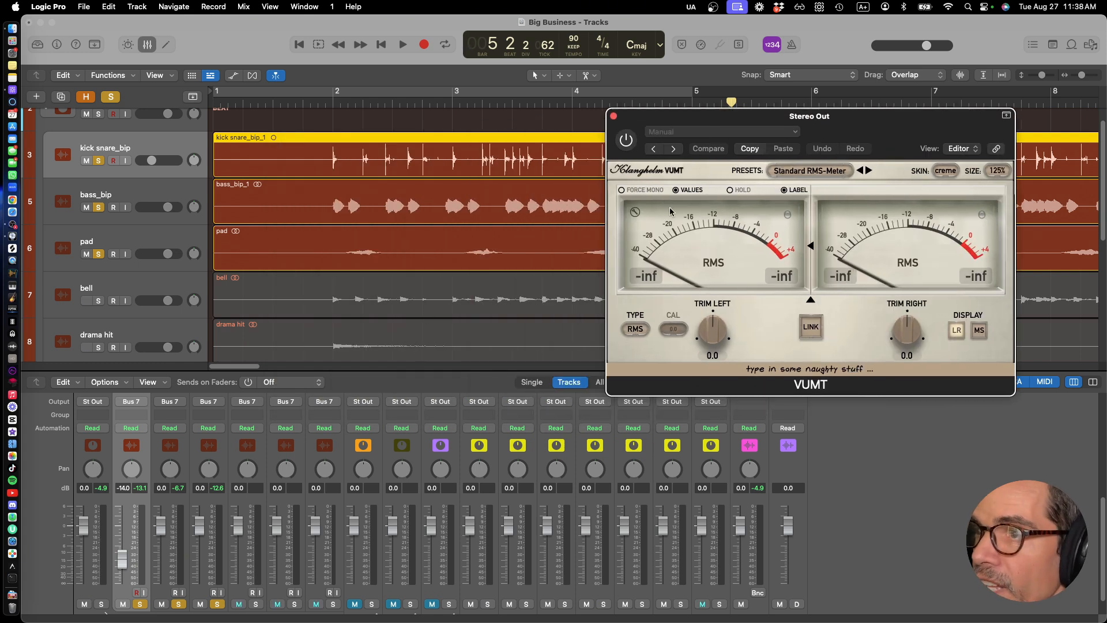
Enable the VUMT meter while playing the soloed kick snare_bip, bass_bip and pad tracks, and stop playback
key(space)
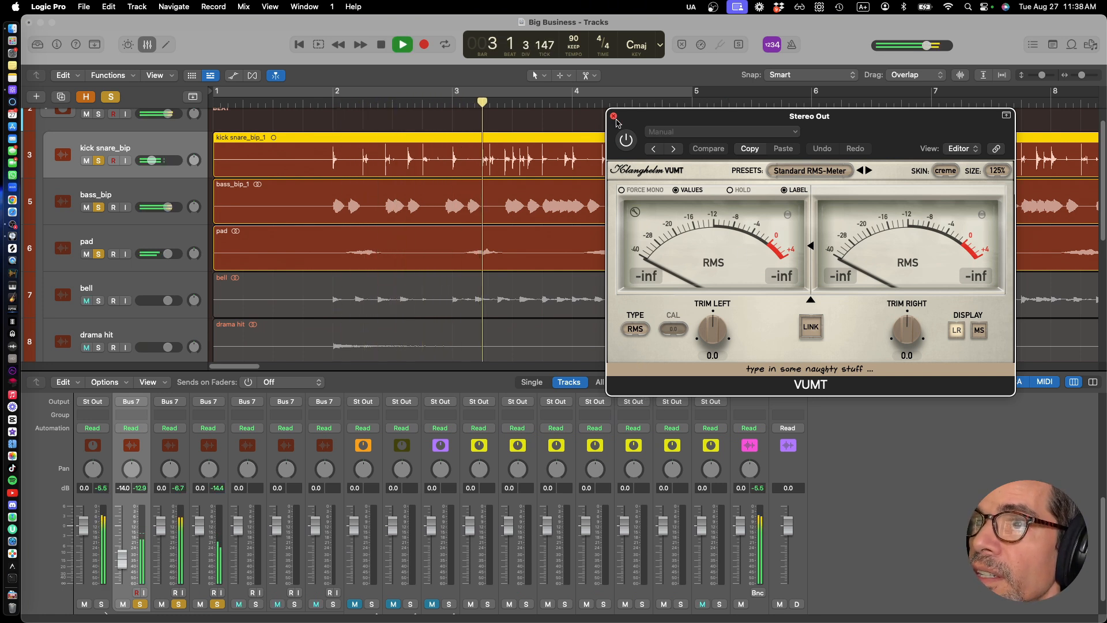
click(626, 140)
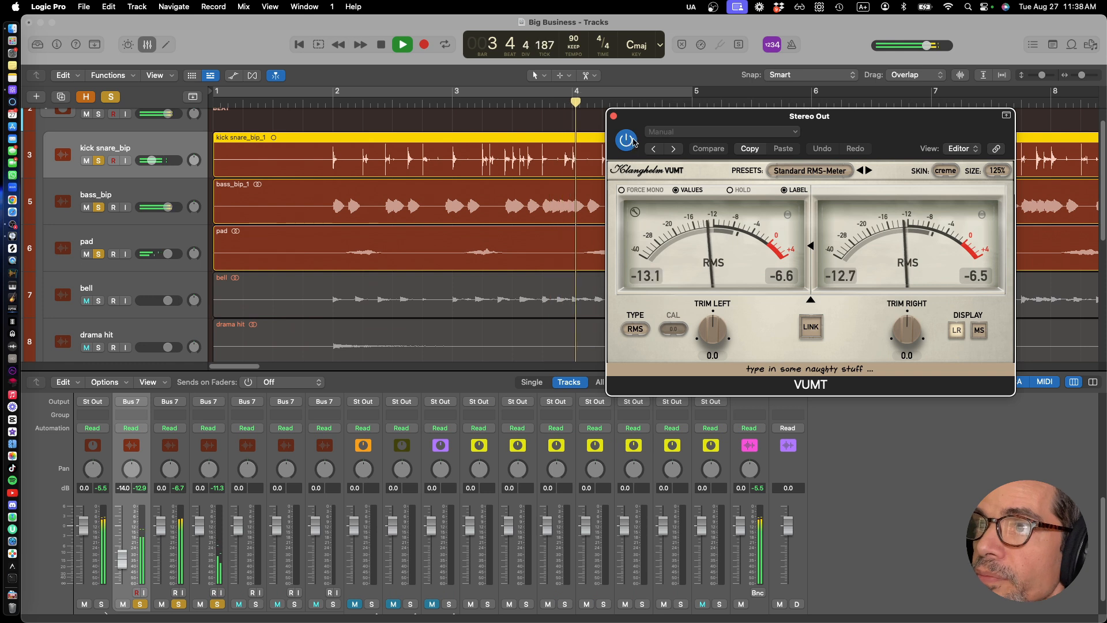
key(space)
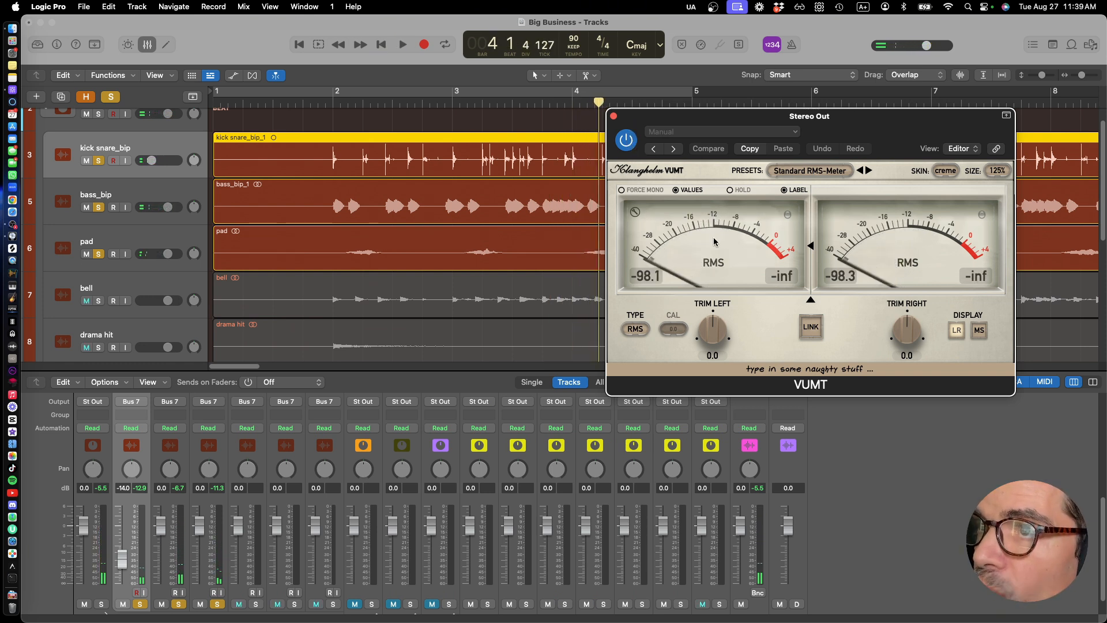
Leave only kick snare_bip soloed, set its volume fader to 0.0 dB during playback, and replay it to check its level
click(218, 604)
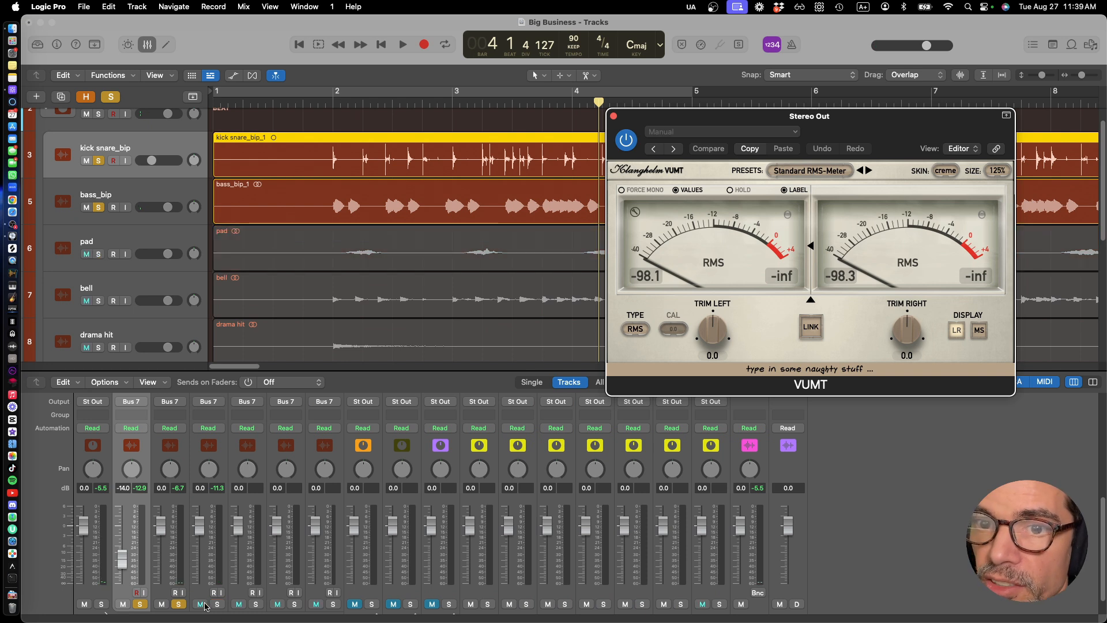
click(179, 604)
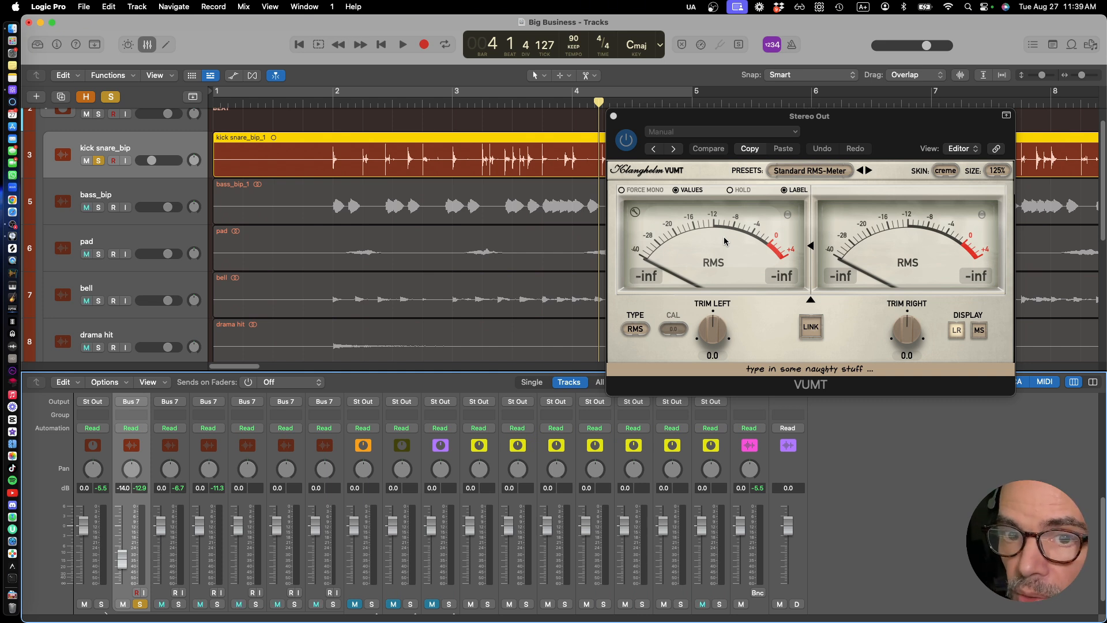
key(space)
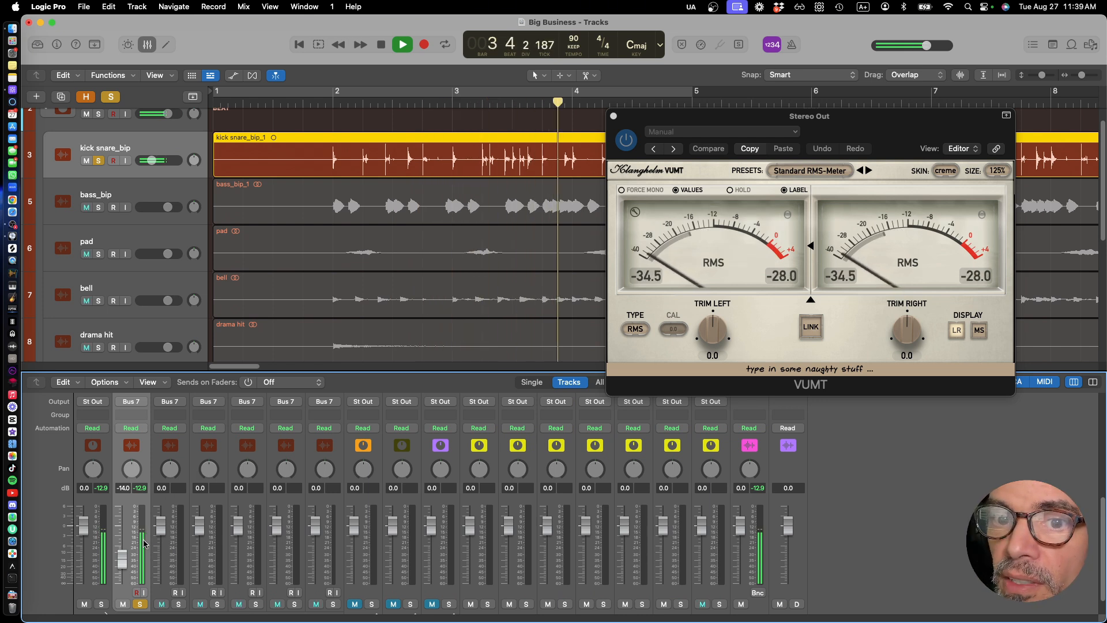
drag(125, 564, 171, 529)
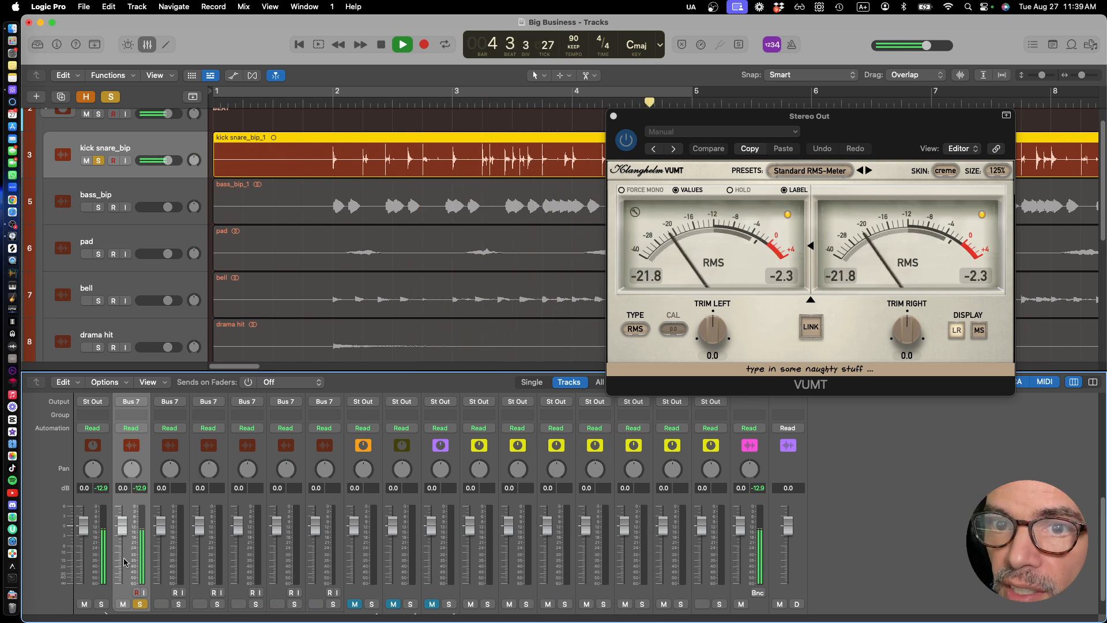
key(space)
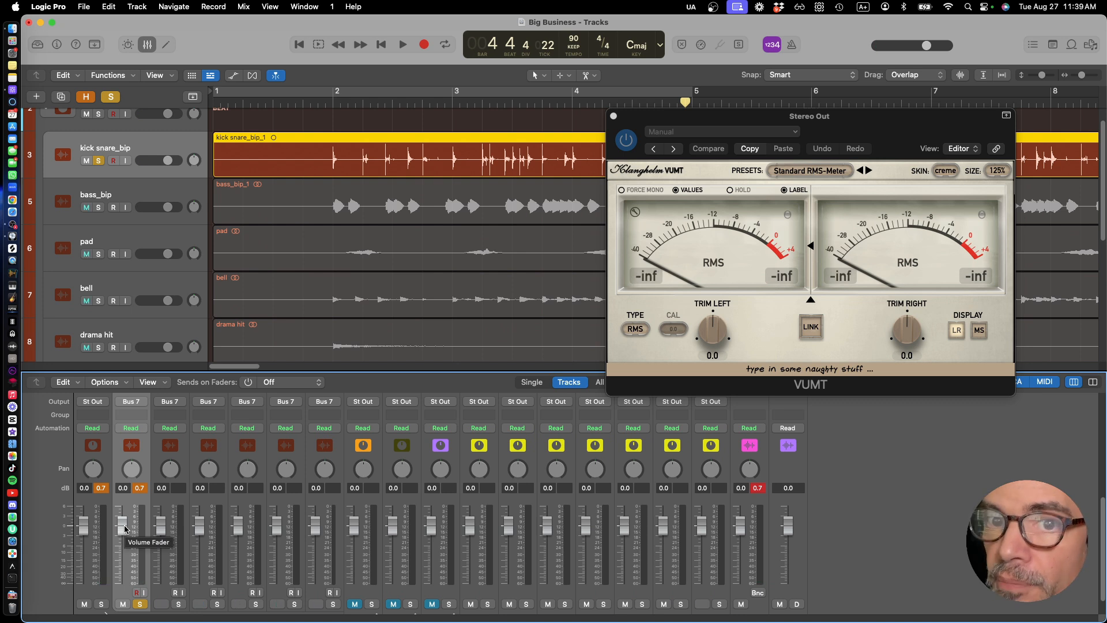
key(space)
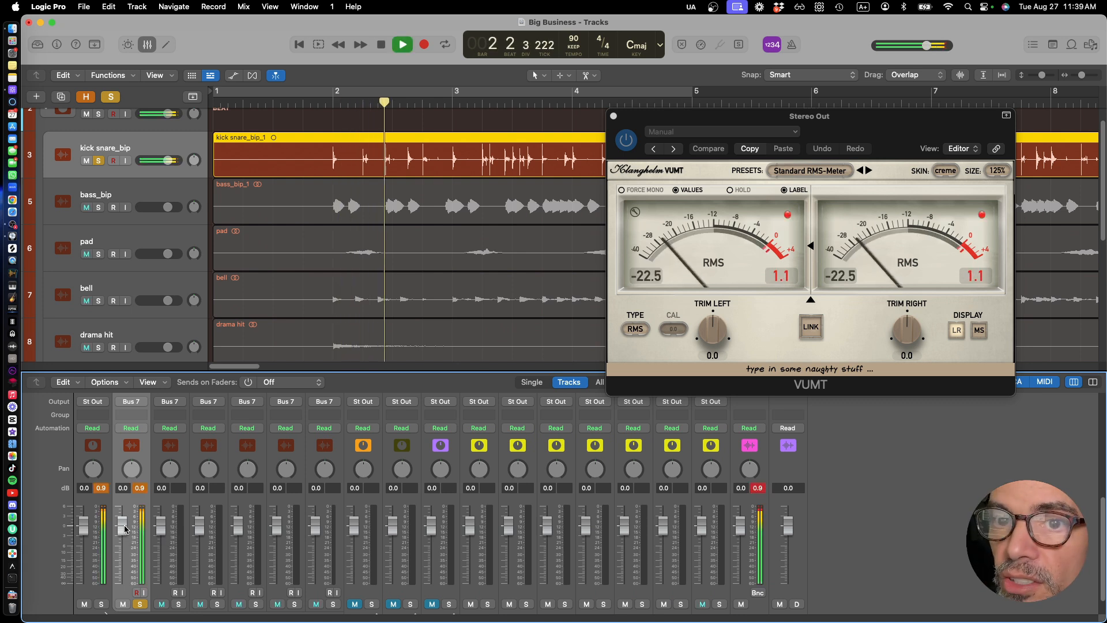
key(space)
Enable the Gain plug-in on kick snare_bip and set its gain to -13.8 dB while the track plays
scroll(125, 528, up, 5)
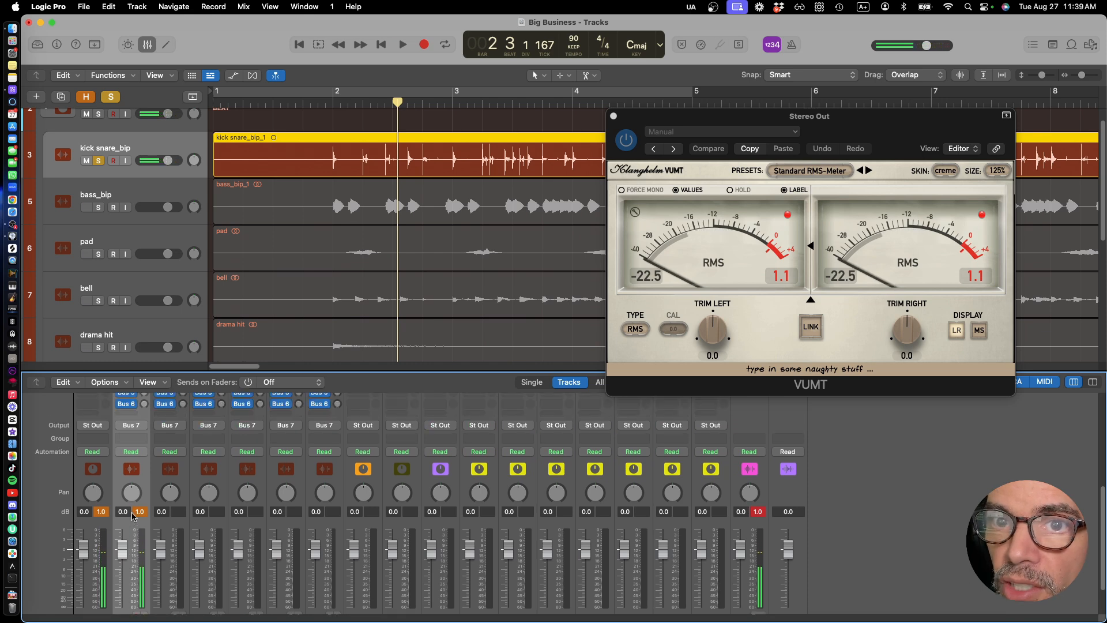
scroll(132, 515, up, 3)
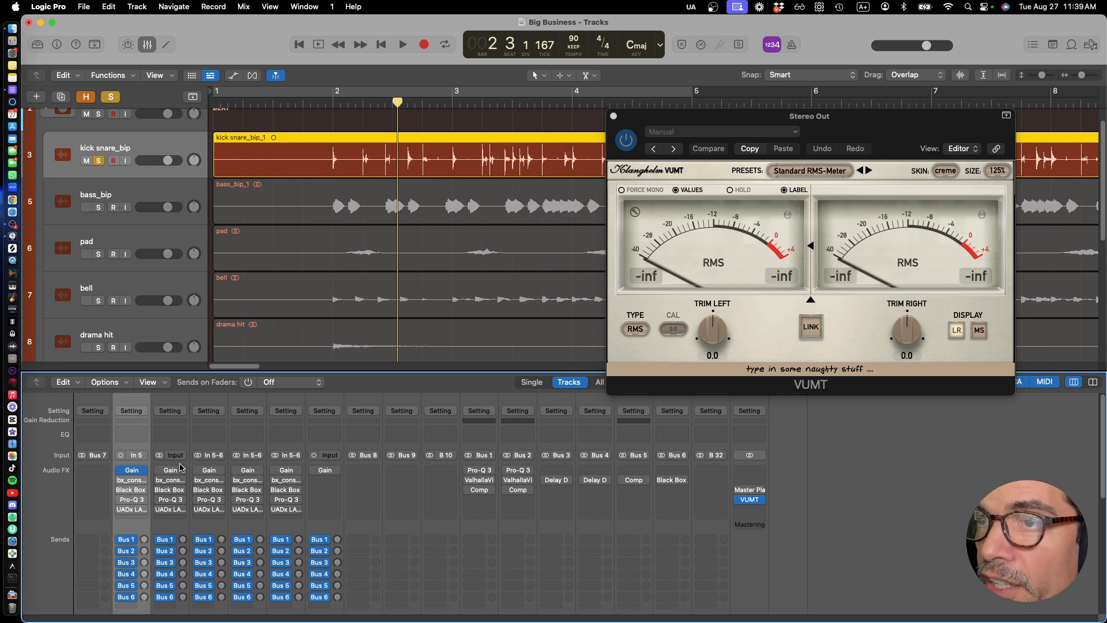
key(space)
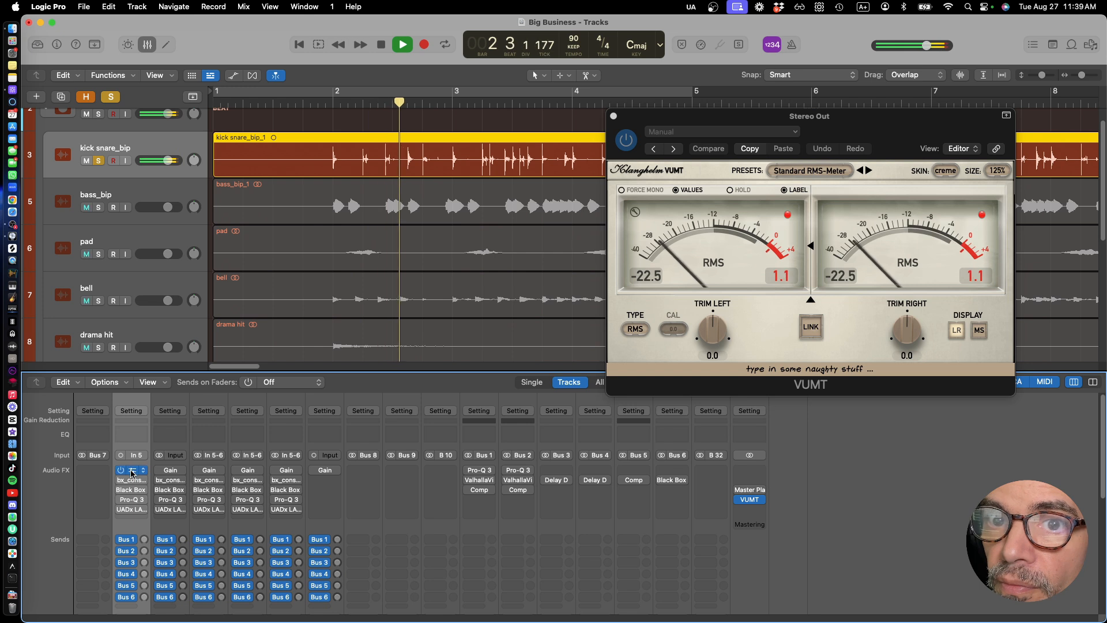
click(132, 470)
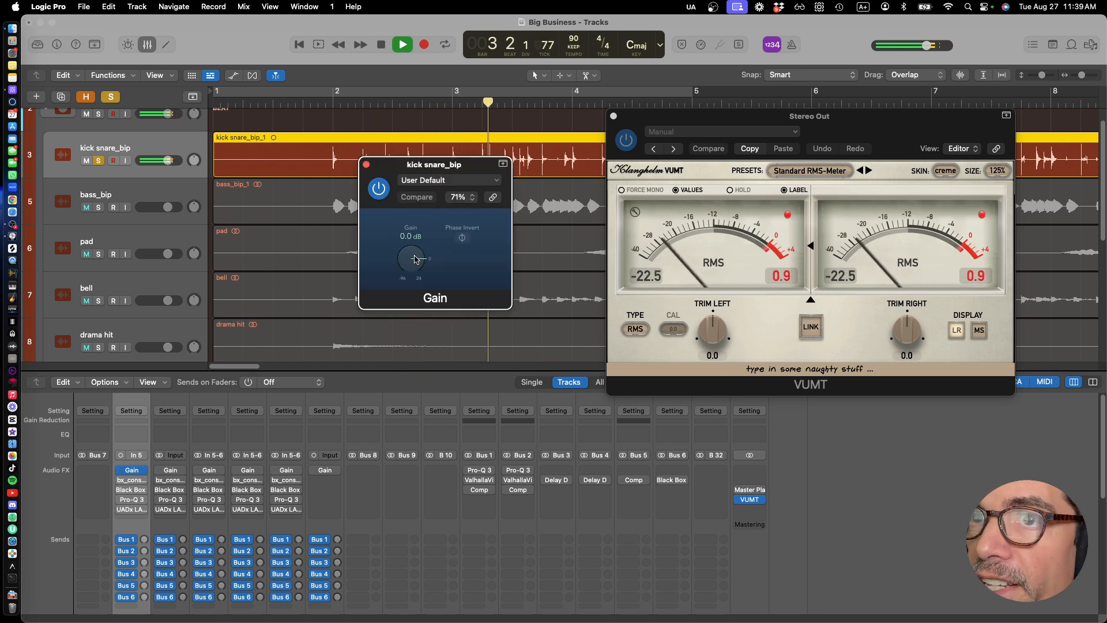
drag(415, 258, 411, 279)
key(space)
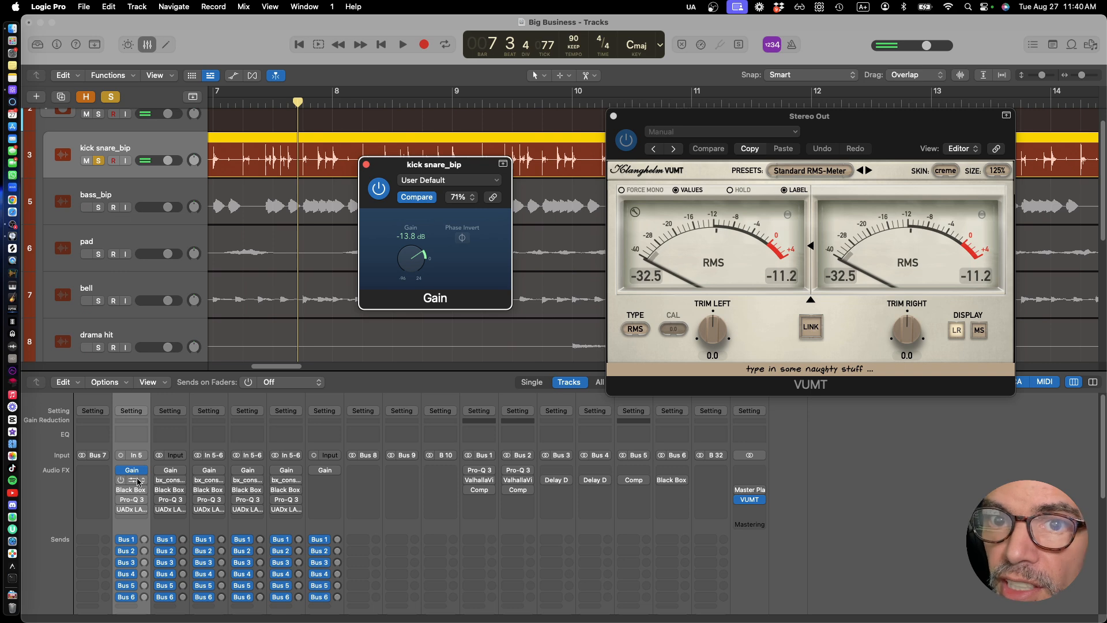
Solo bass_bip in place of kick snare_bip and start playback to meter its level
scroll(137, 482, down, 5)
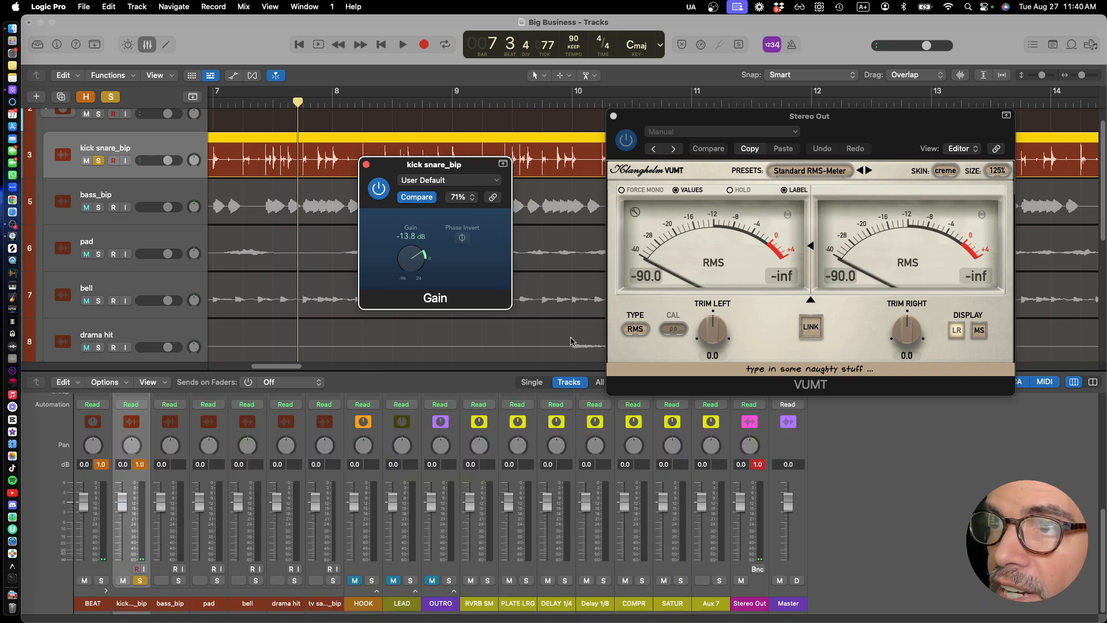
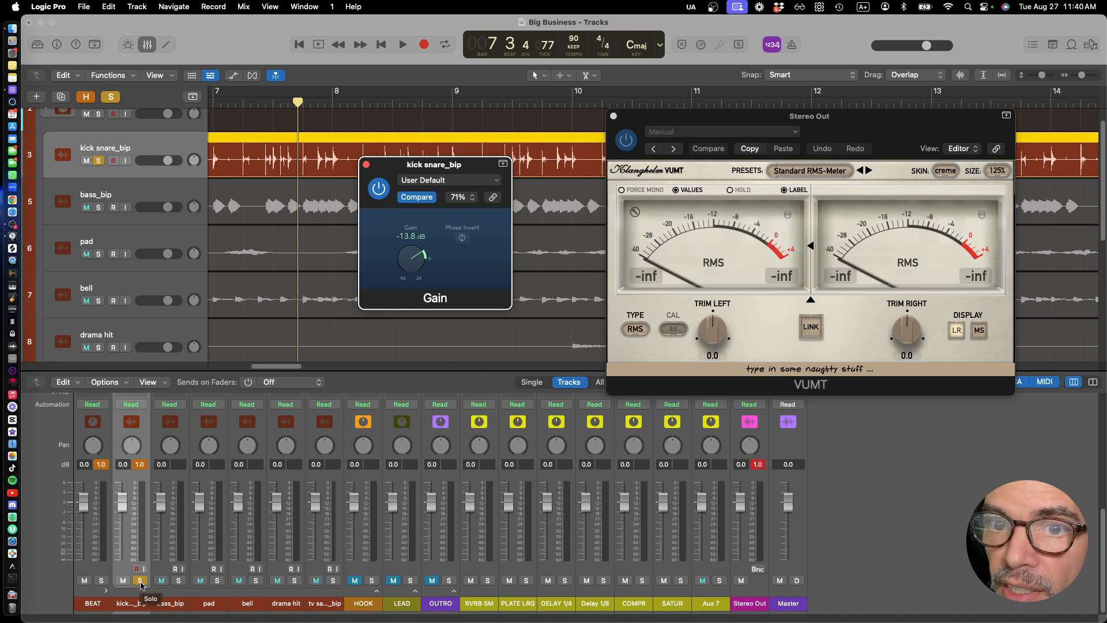
click(140, 581)
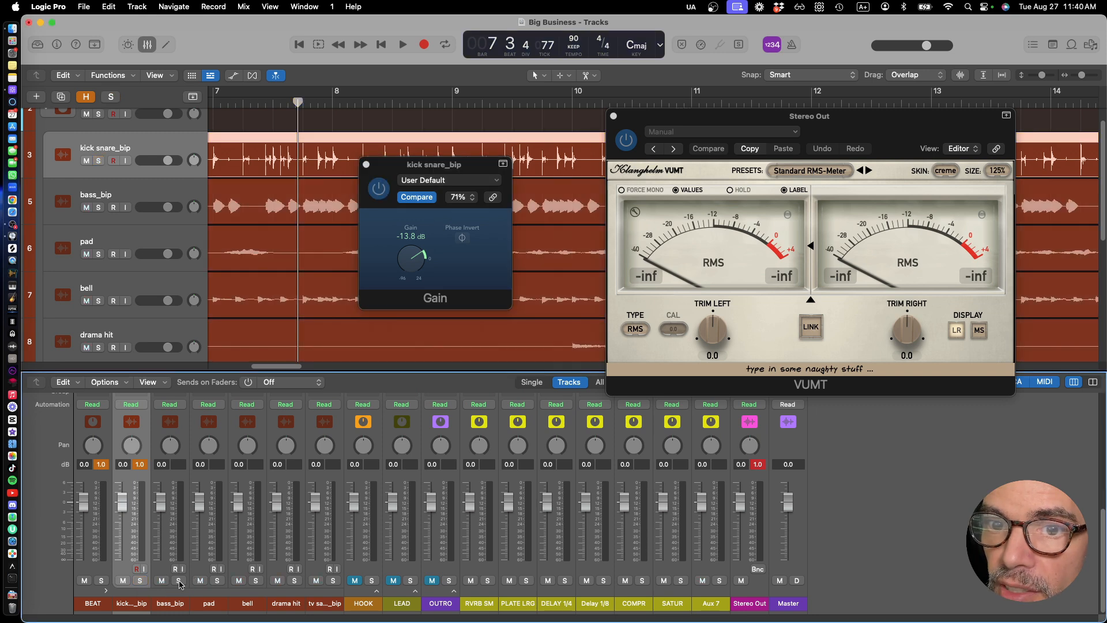
click(179, 580)
key(space)
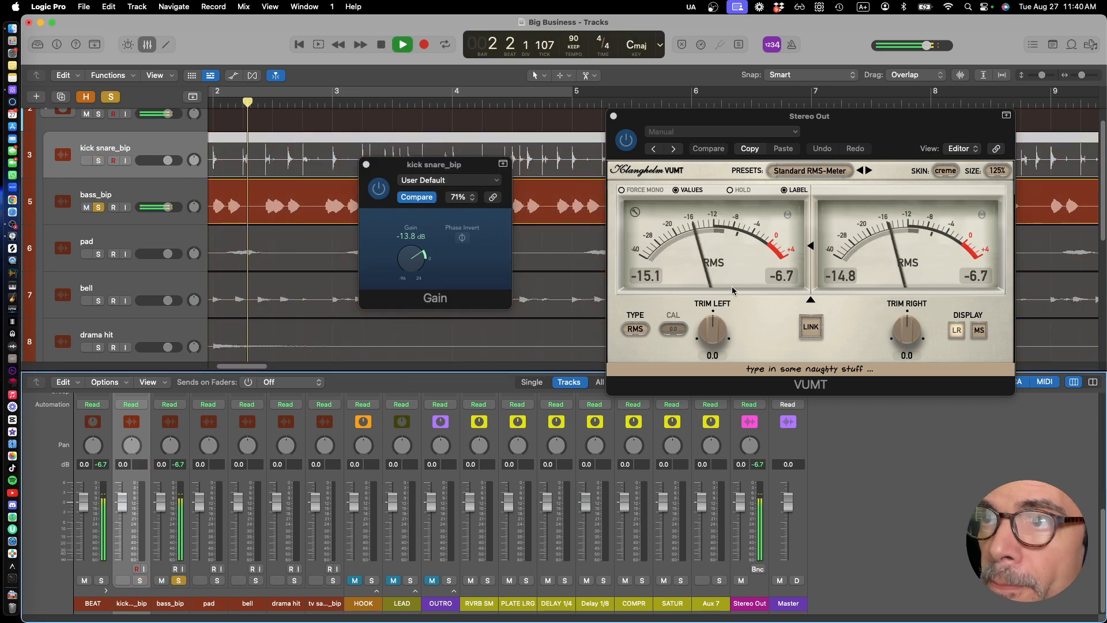
Enable the Gain plug-in on bass_bip, set its gain to -5.3 dB during playback, and stop
scroll(169, 515, up, 10)
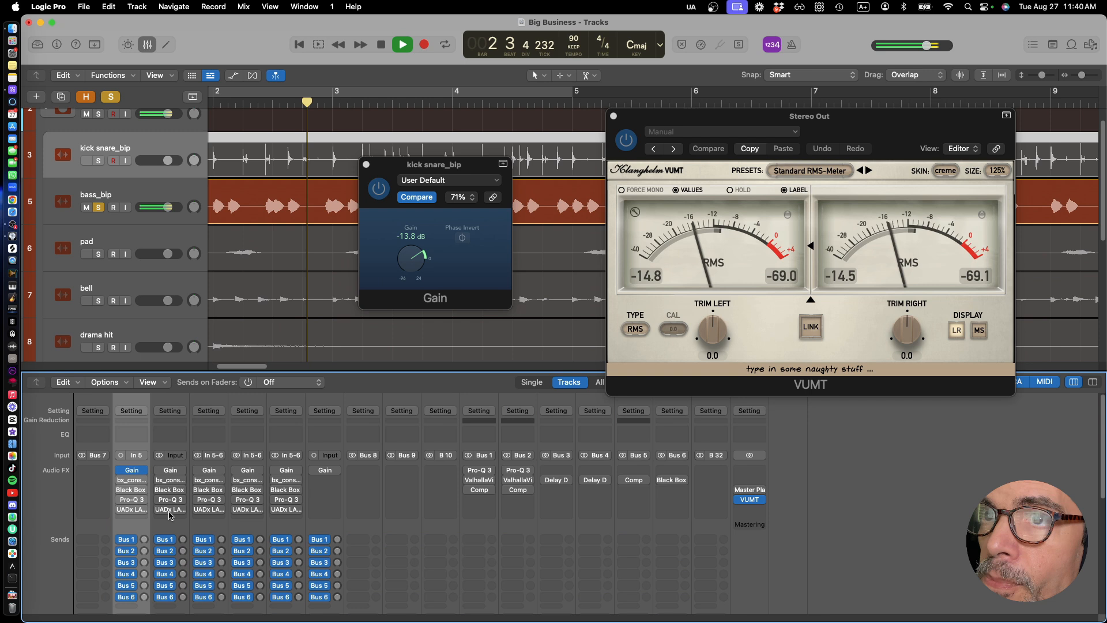
click(171, 472)
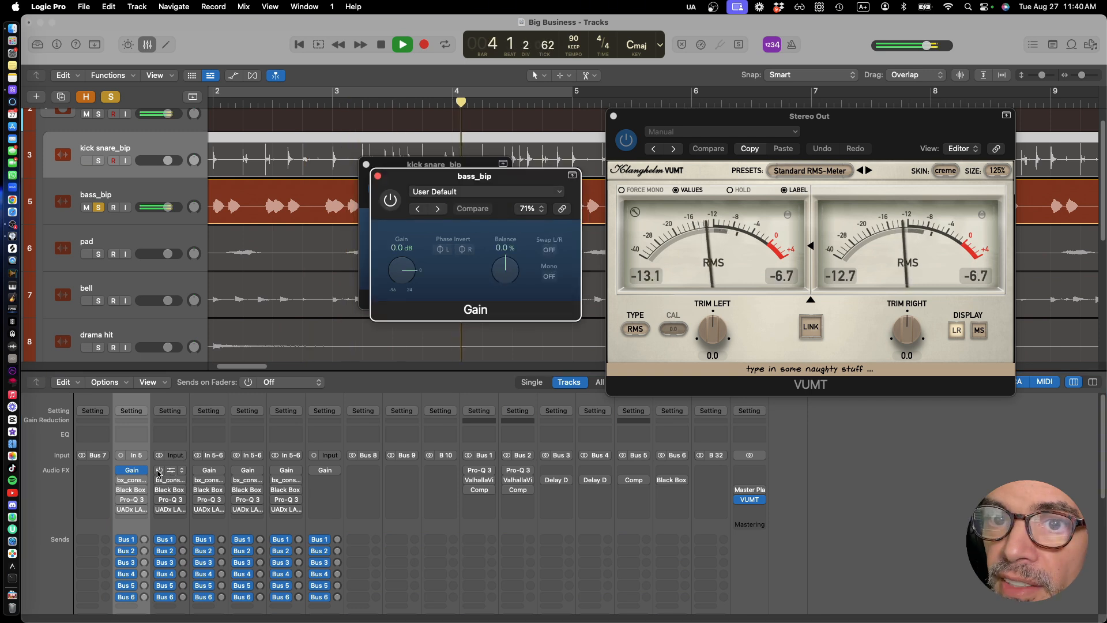
drag(402, 269, 399, 274)
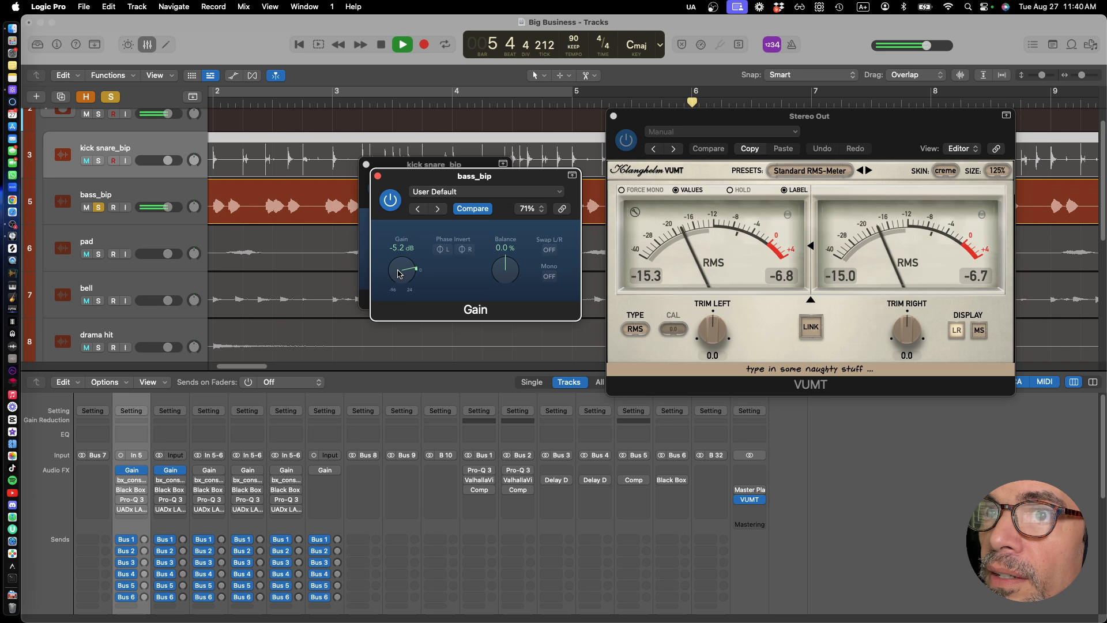
drag(399, 274, 398, 271)
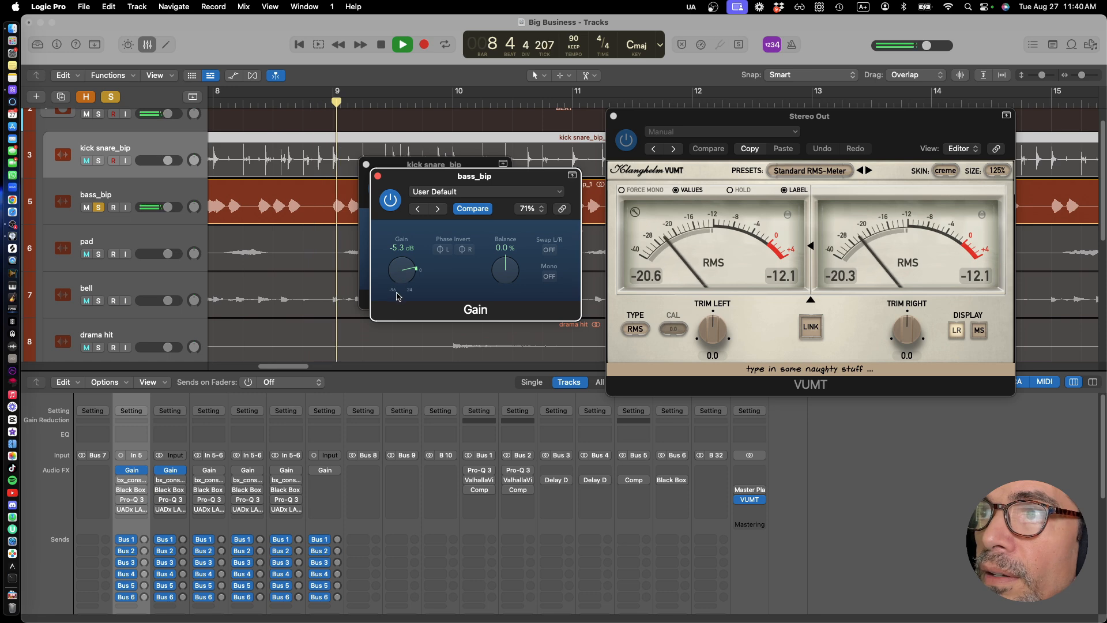
key(space)
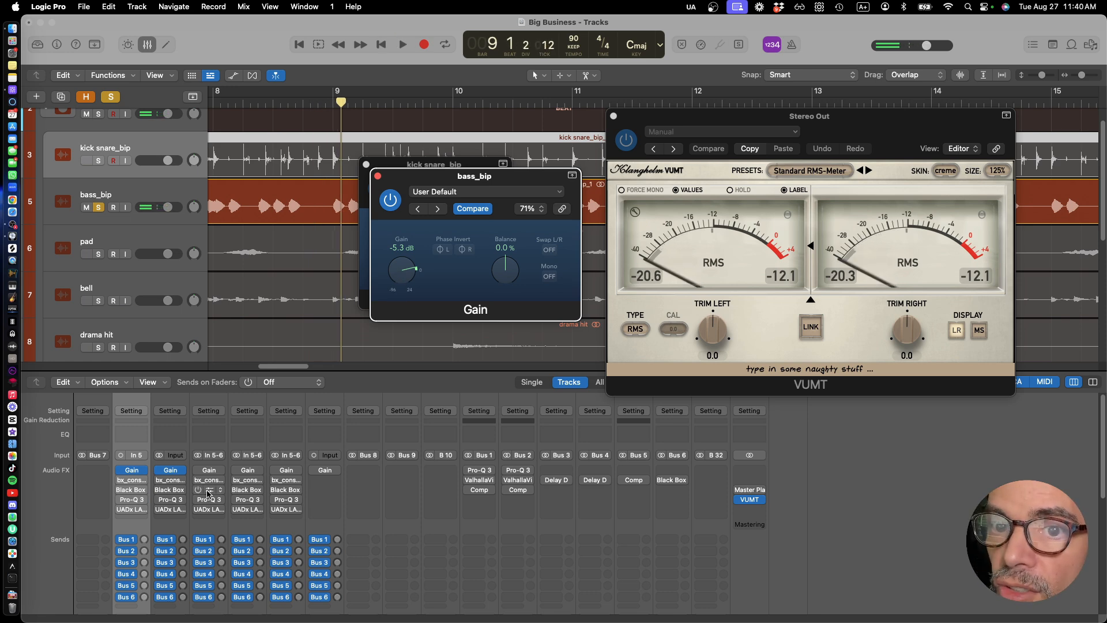
Solo pad in place of bass_bip and play it with its Gain plug-in open to meter its level, then stop
scroll(211, 537, down, 5)
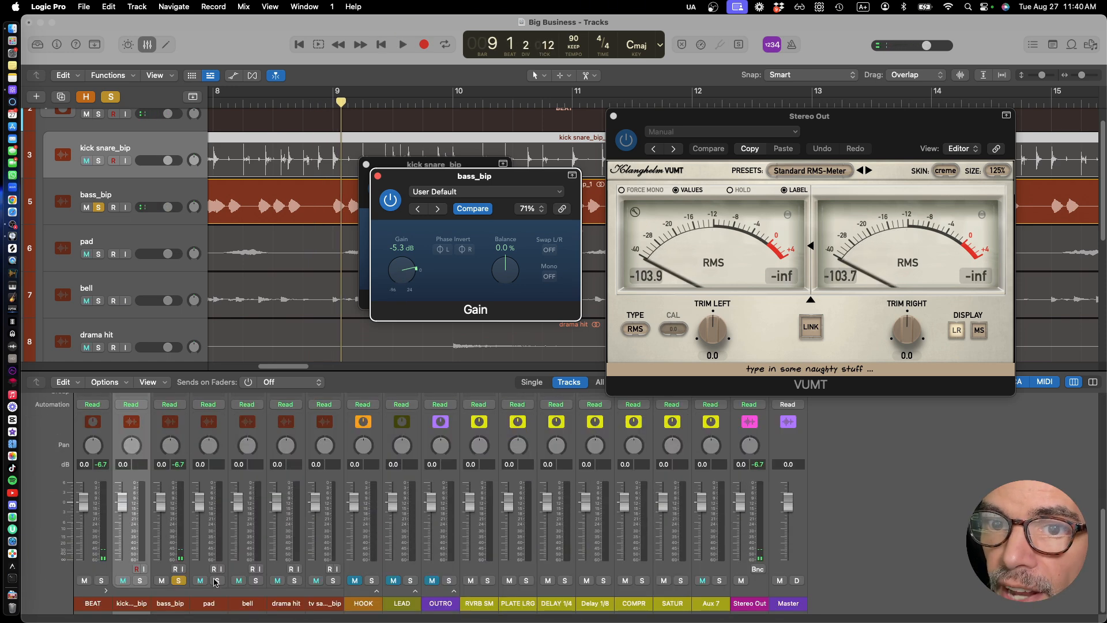
click(217, 580)
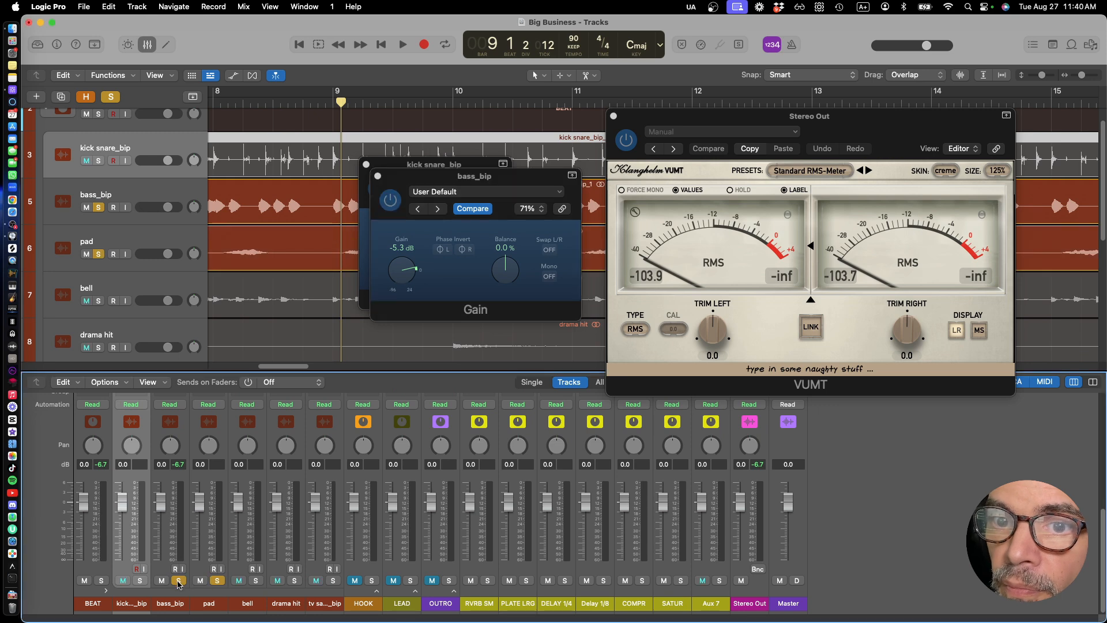
click(179, 580)
key(space)
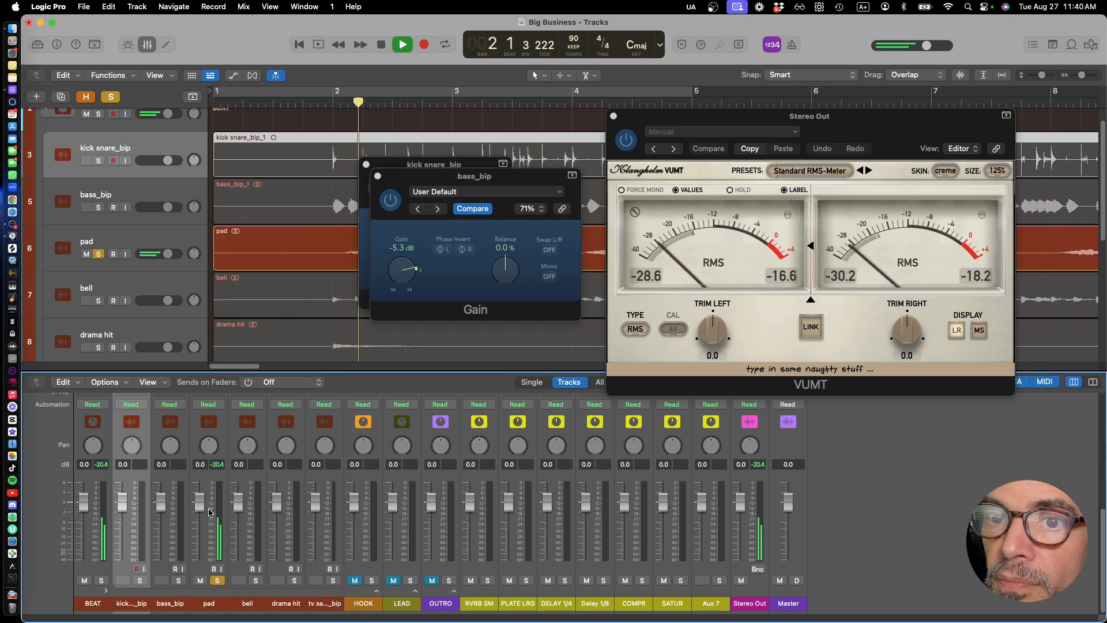
scroll(196, 519, up, 5)
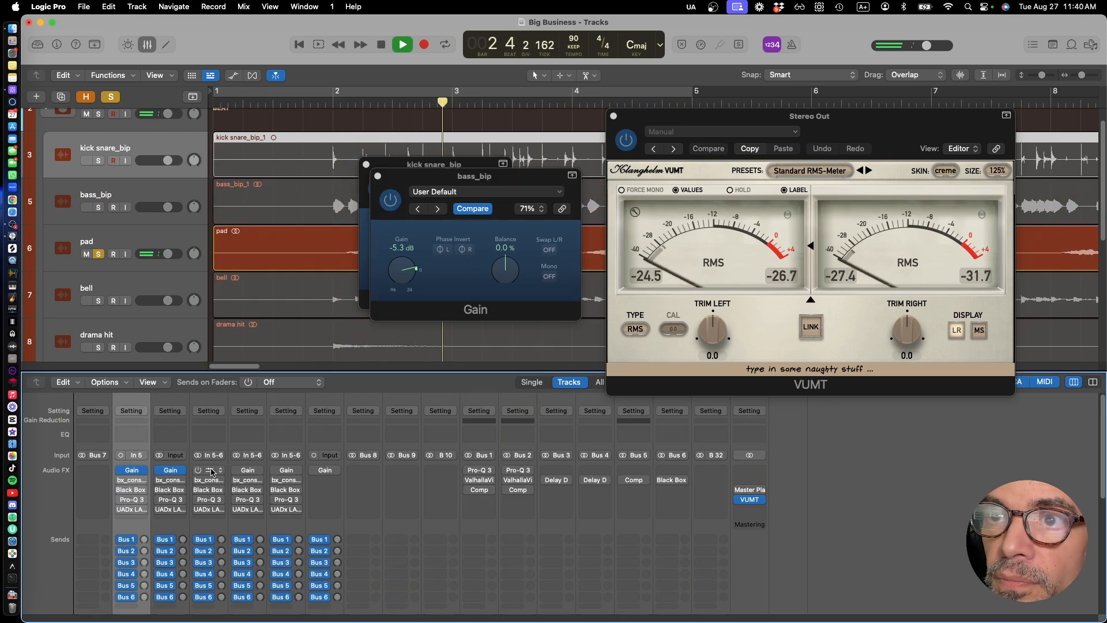
click(209, 470)
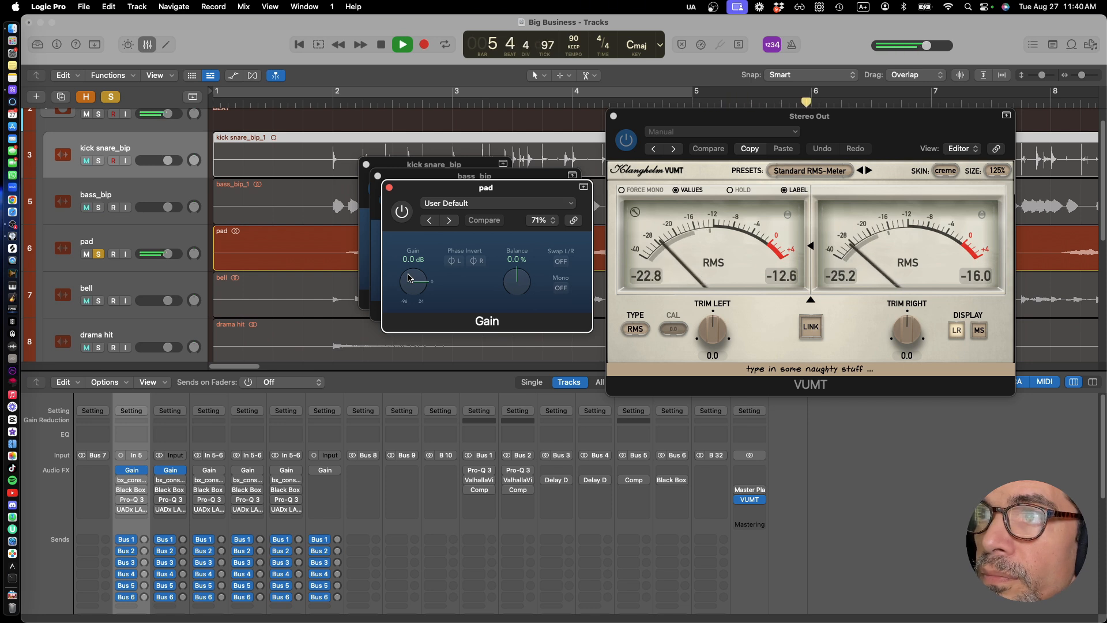
key(space)
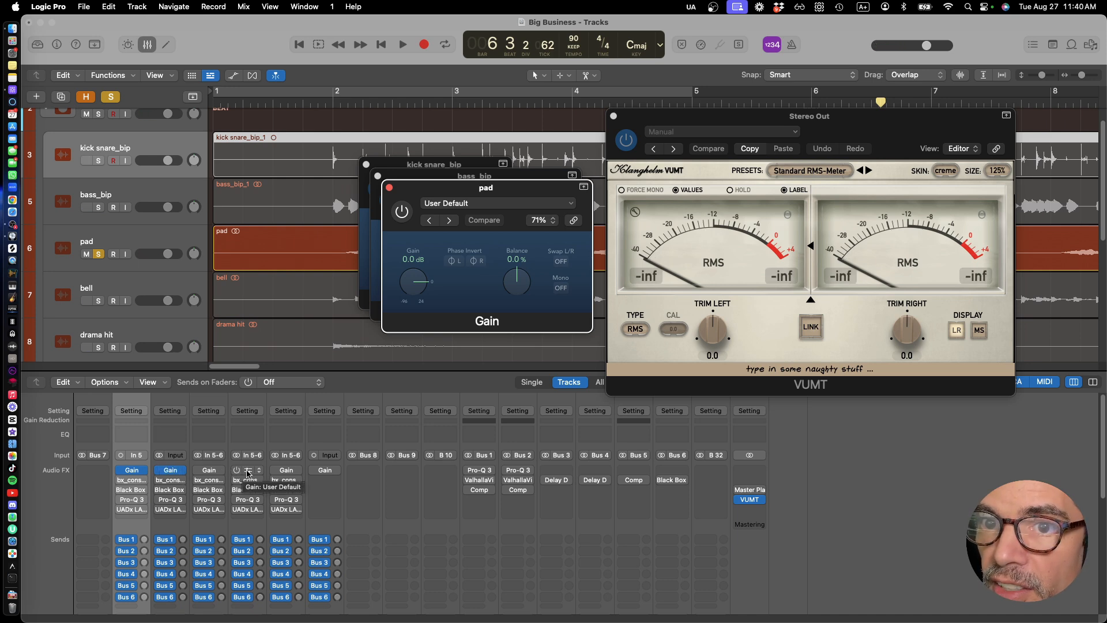
Solo bell in place of pad and play it to meter its level, stopping playback when done
scroll(247, 473, down, 5)
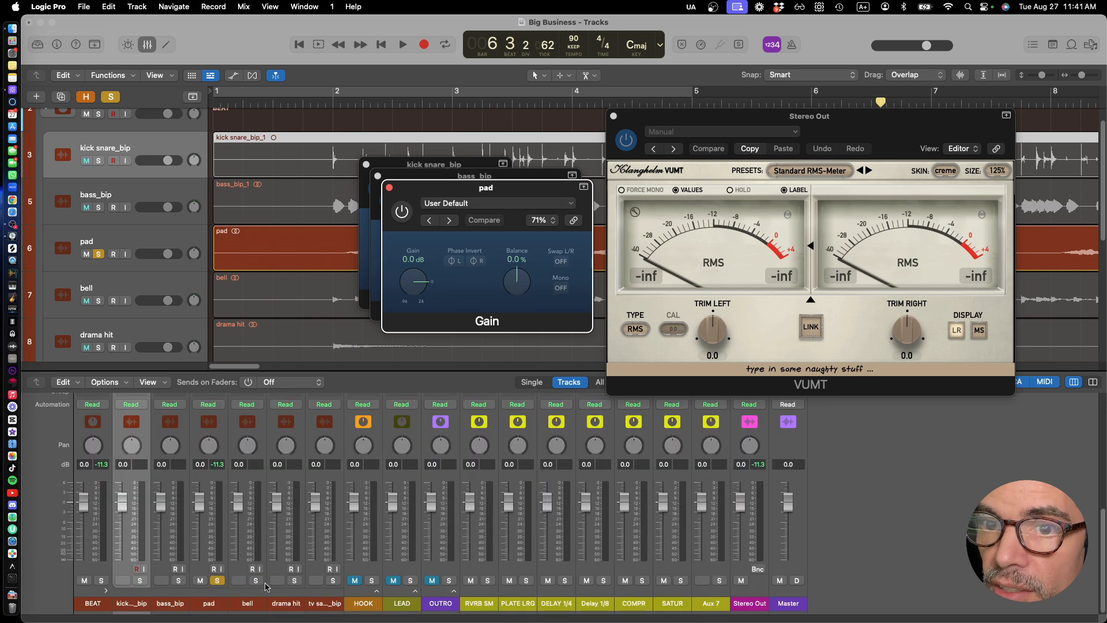
click(256, 580)
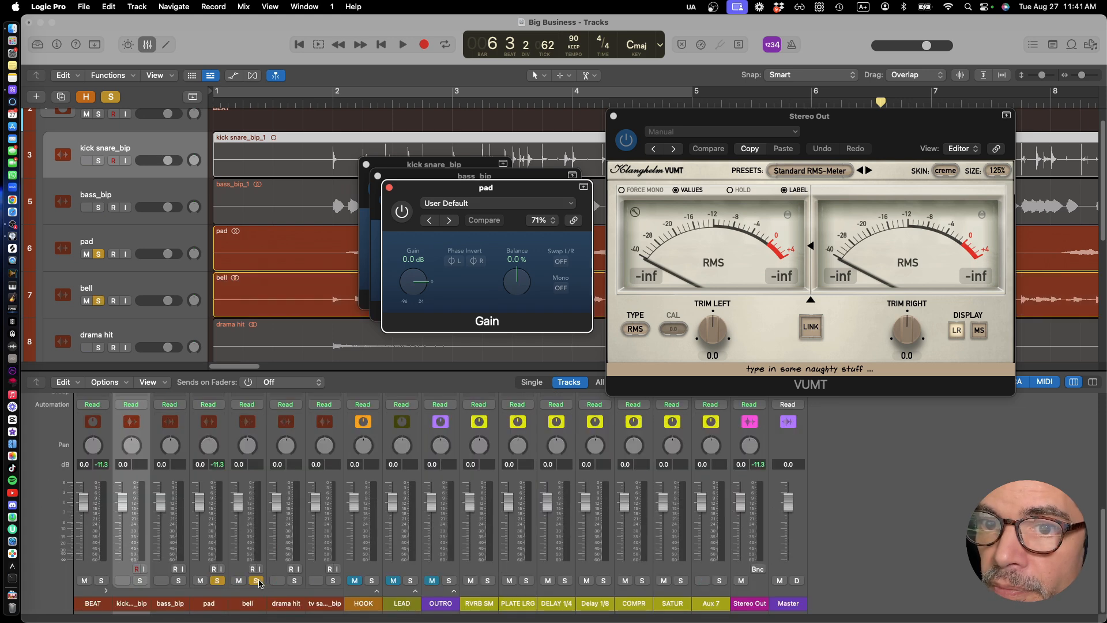
click(217, 580)
key(space)
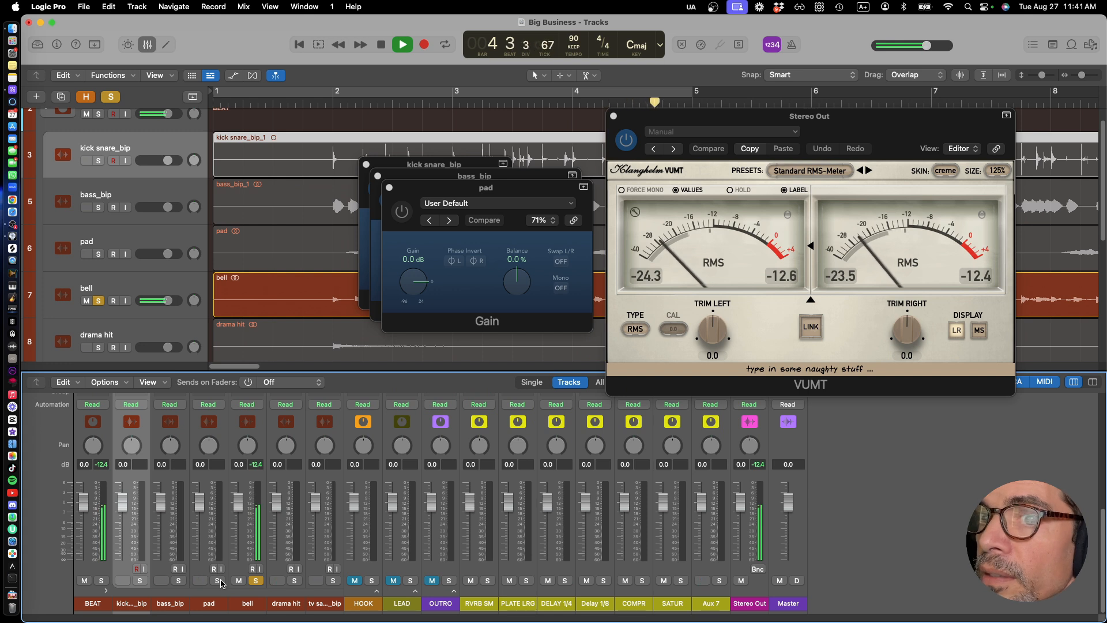
key(space)
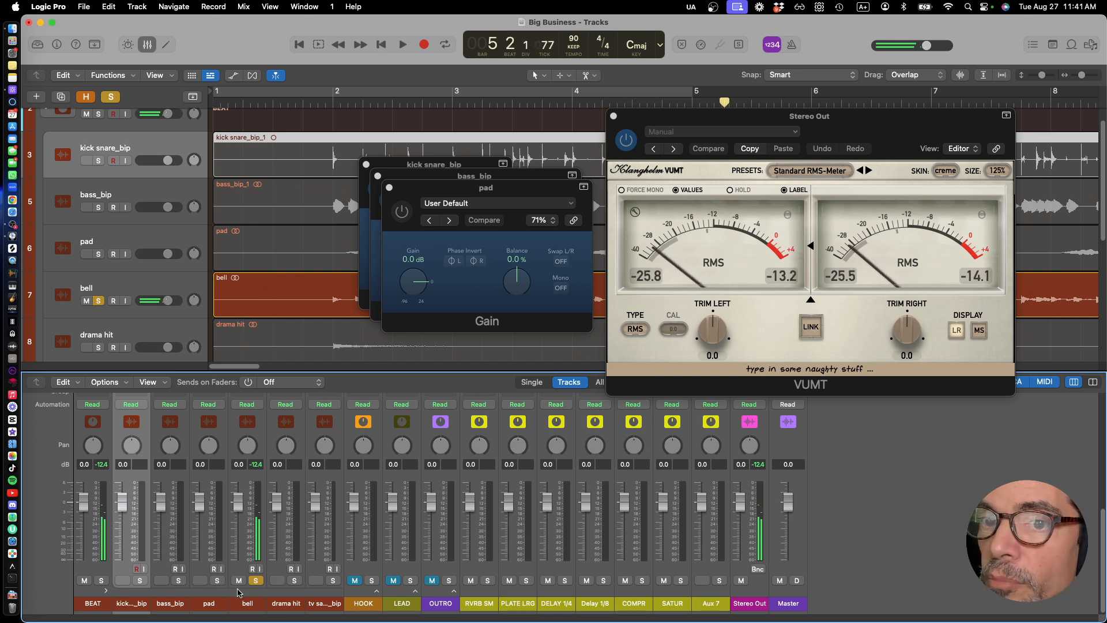
Solo drama hit in place of bell and replay its opening hit to meter its level
click(256, 581)
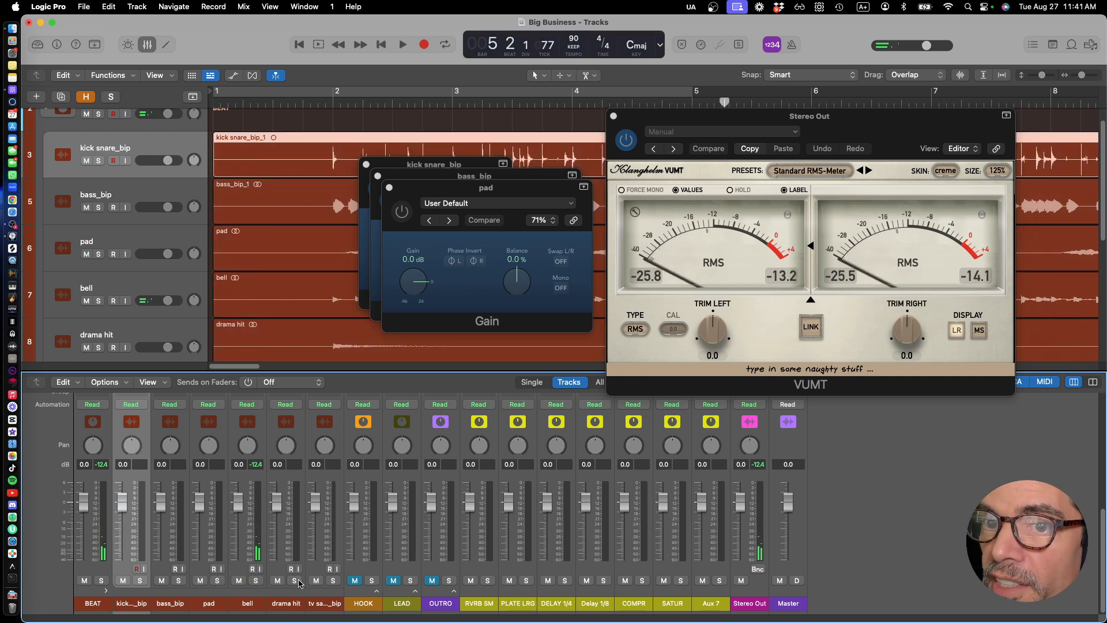
click(295, 580)
key(space)
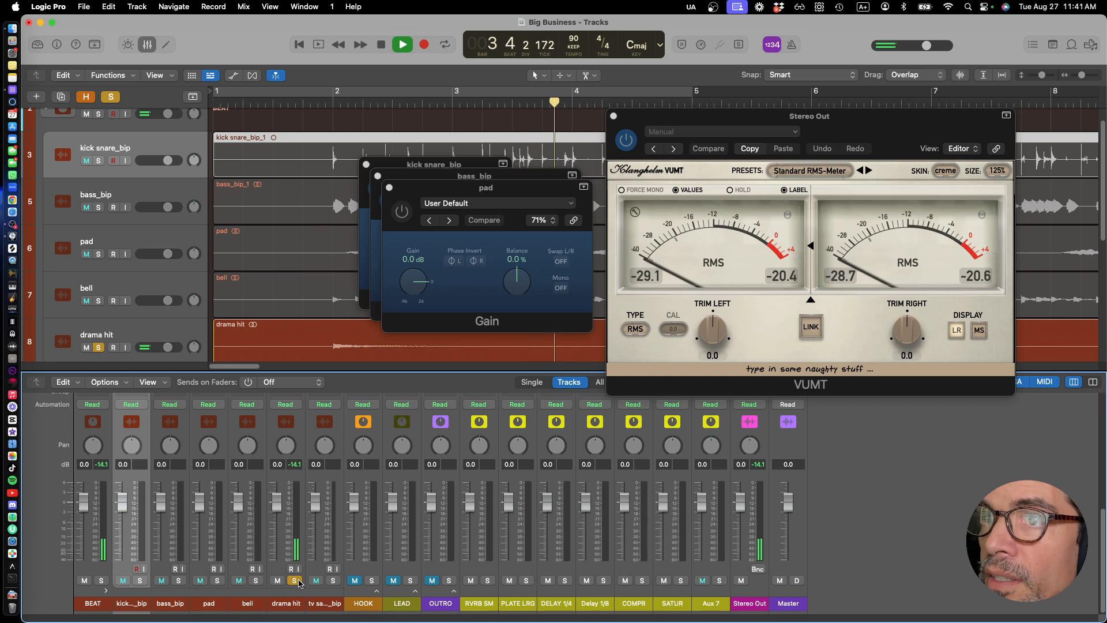
key(space)
key(space)
key(space)
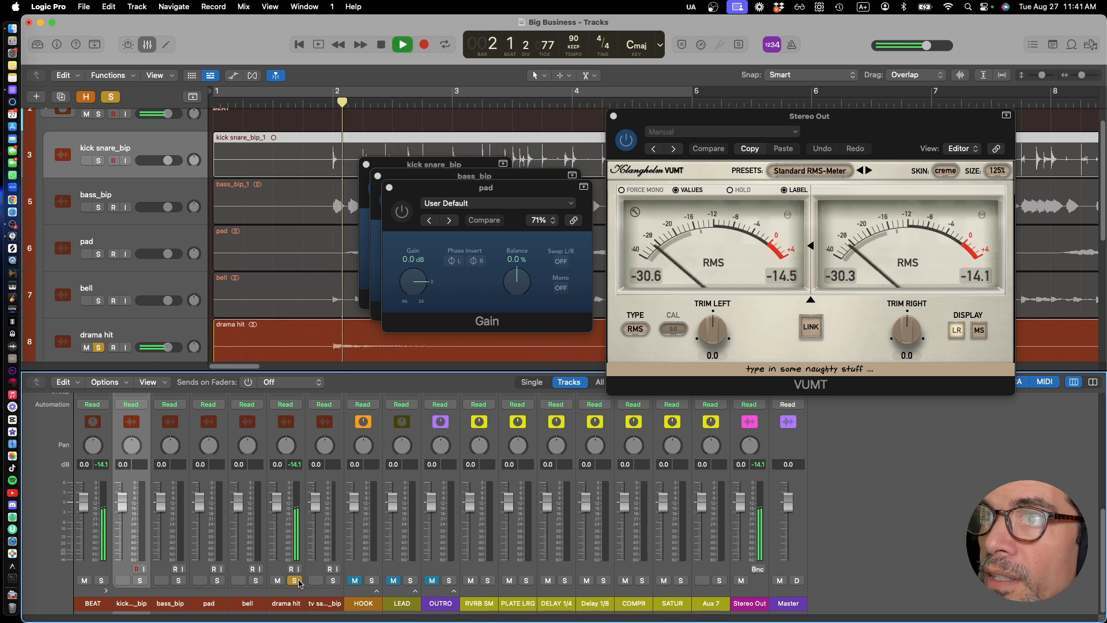
Enable the Gain plug-in on drama hit and set its gain to +2.9 dB, checking the level with playback
scroll(313, 512, up, 10)
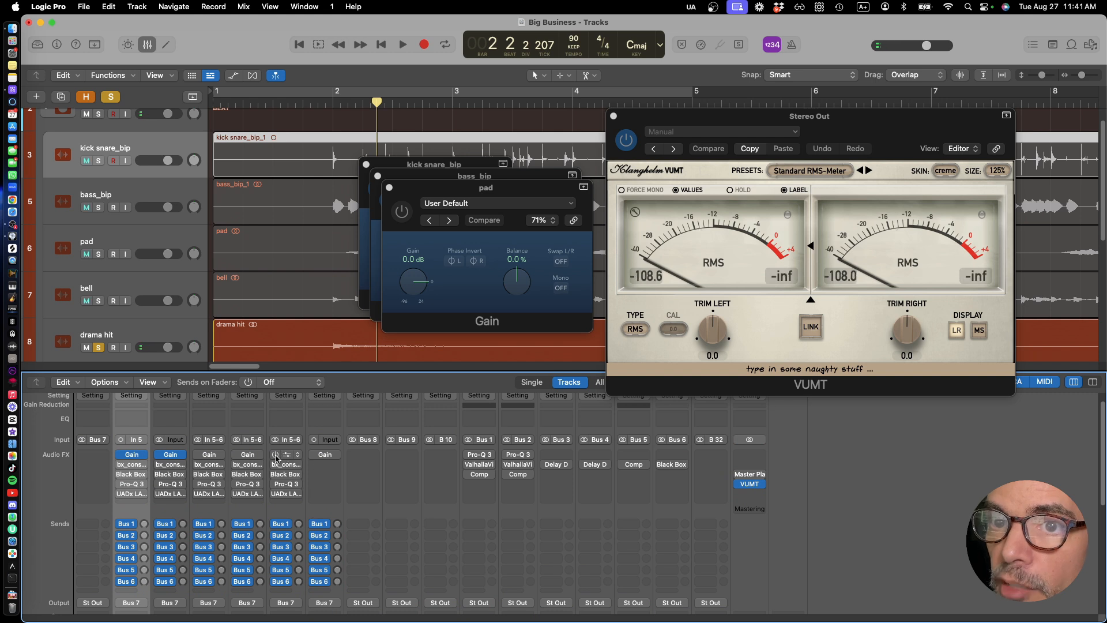
click(288, 457)
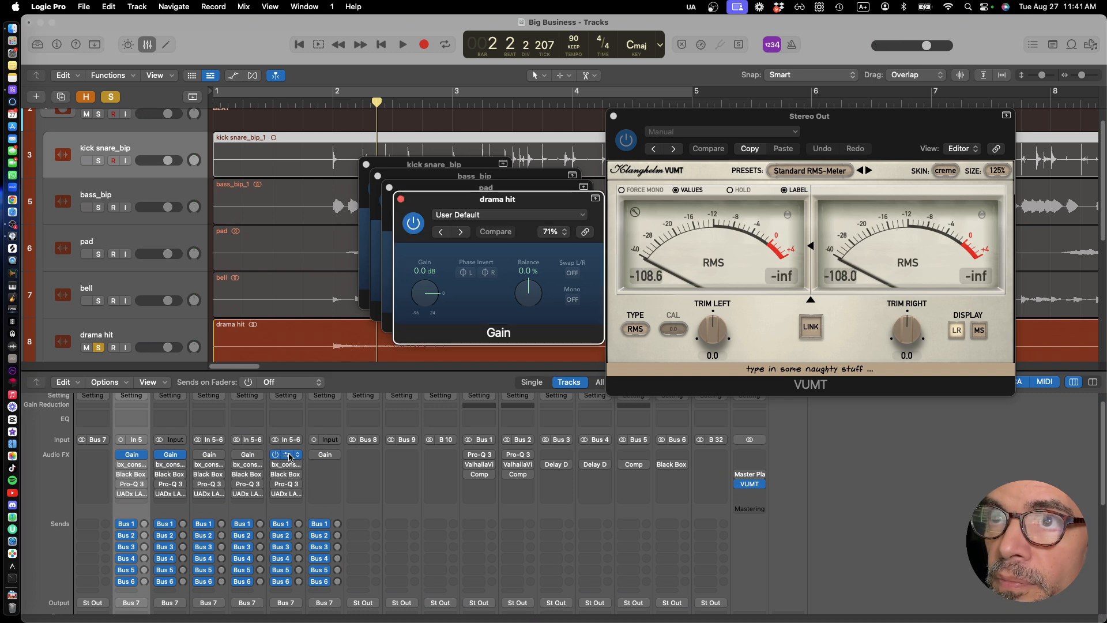
drag(411, 291, 419, 289)
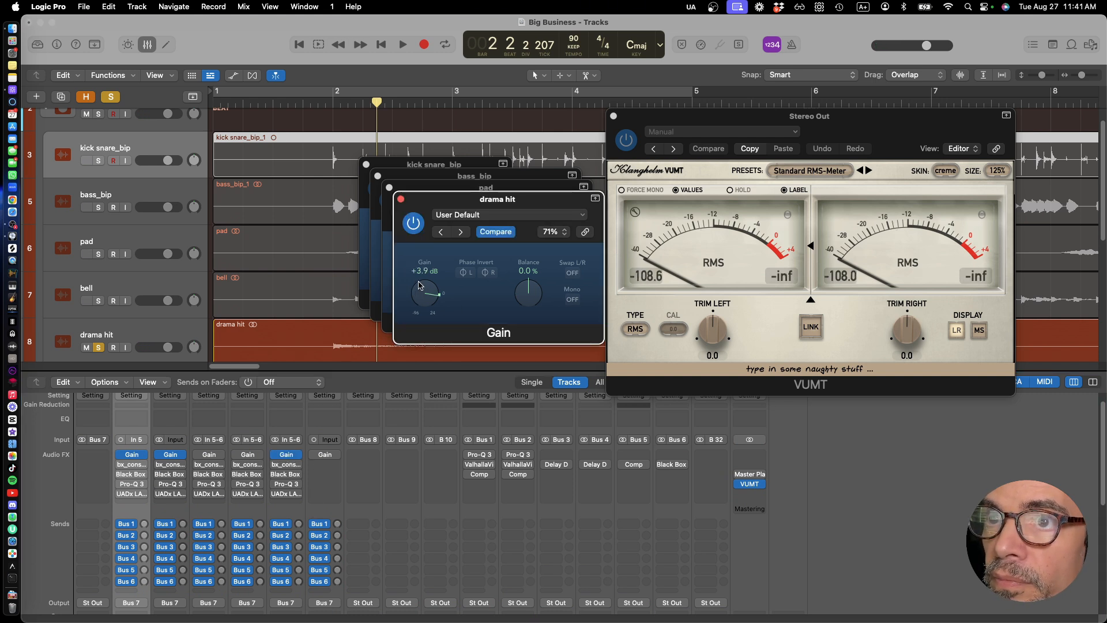
key(space)
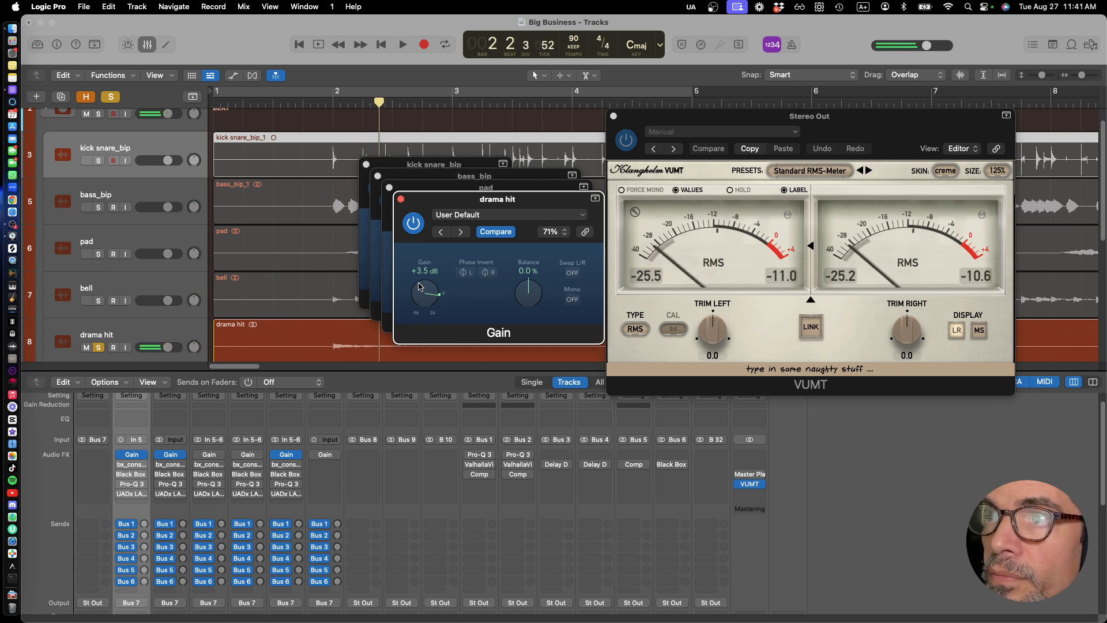
drag(426, 299, 426, 292)
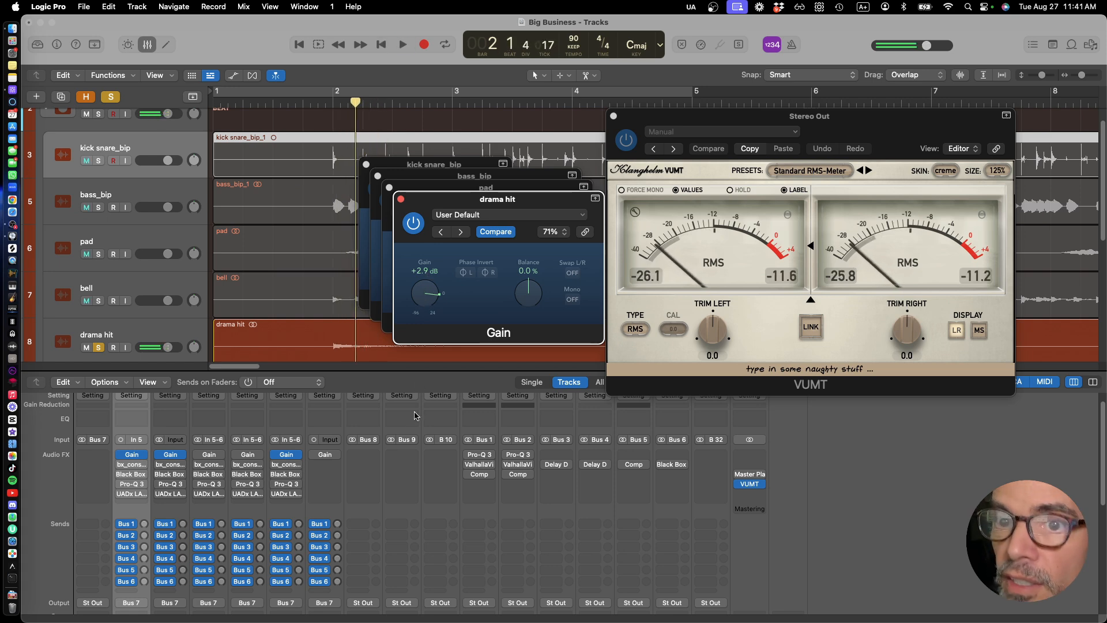
Solo tv sample_bip in place of drama hit and start playback
scroll(362, 473, down, 10)
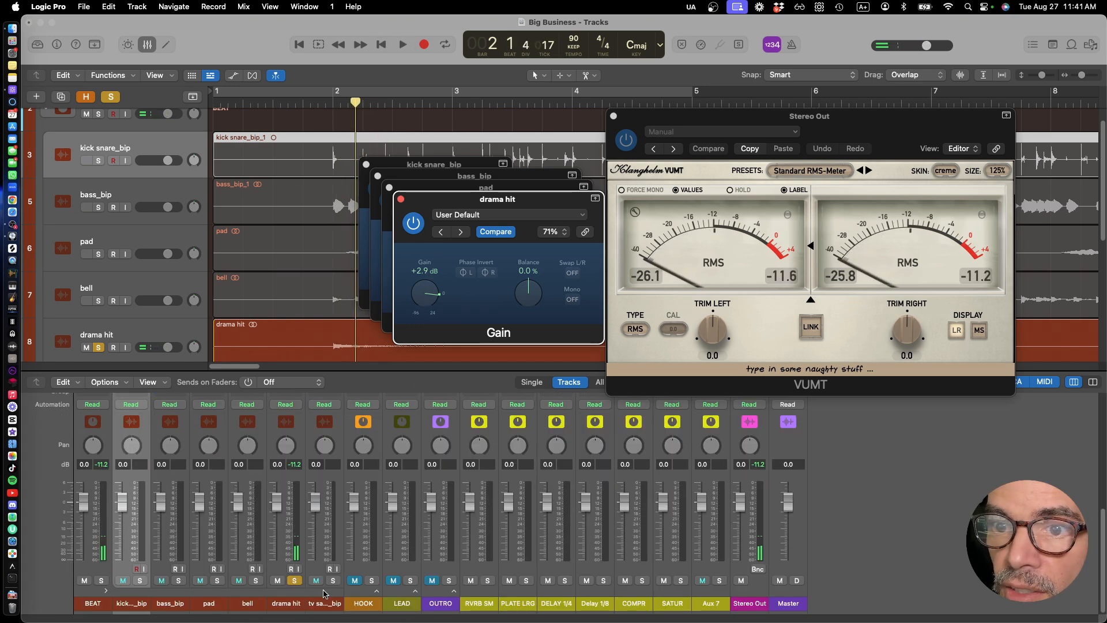
click(338, 581)
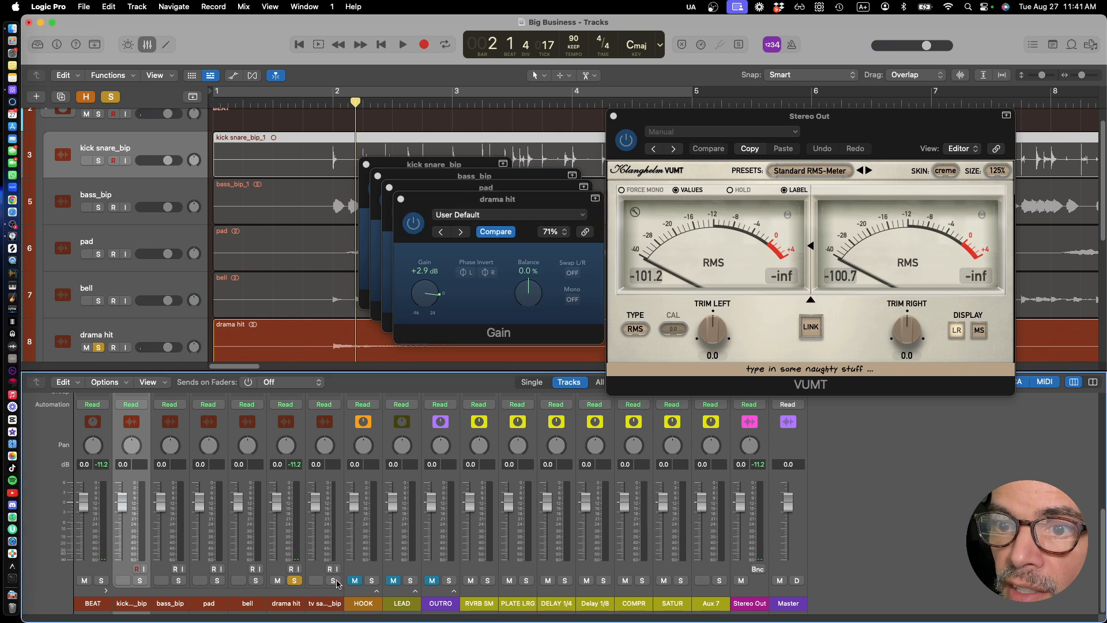
click(294, 580)
key(space)
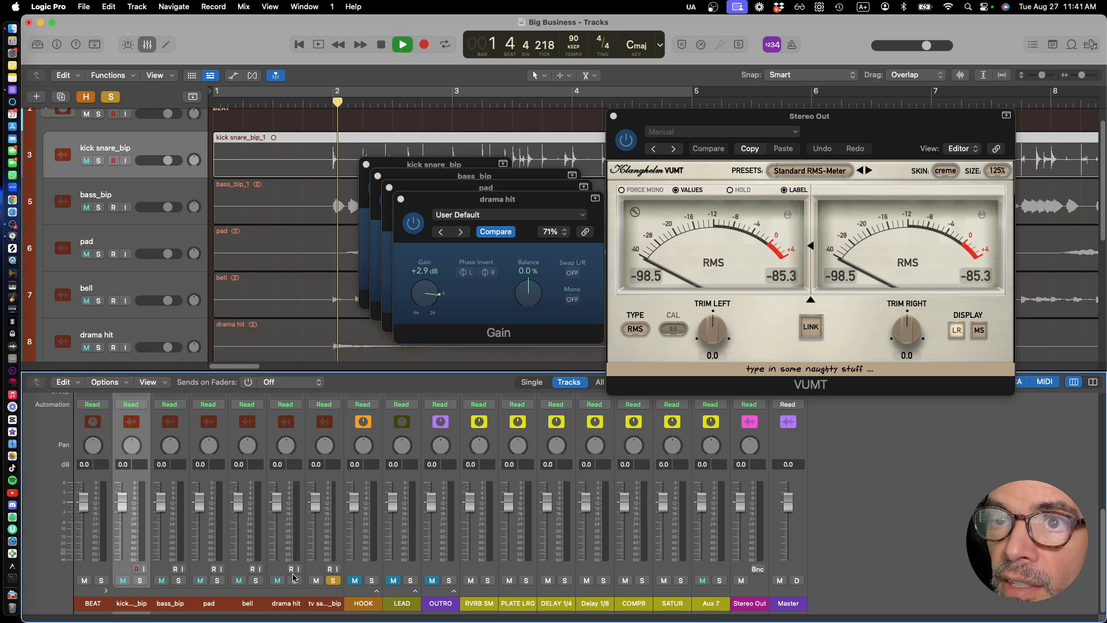
Close the Gain plug-in windows of pad, bass_bip, kick snare_bip and drama hit, and stop playback
click(389, 189)
click(377, 176)
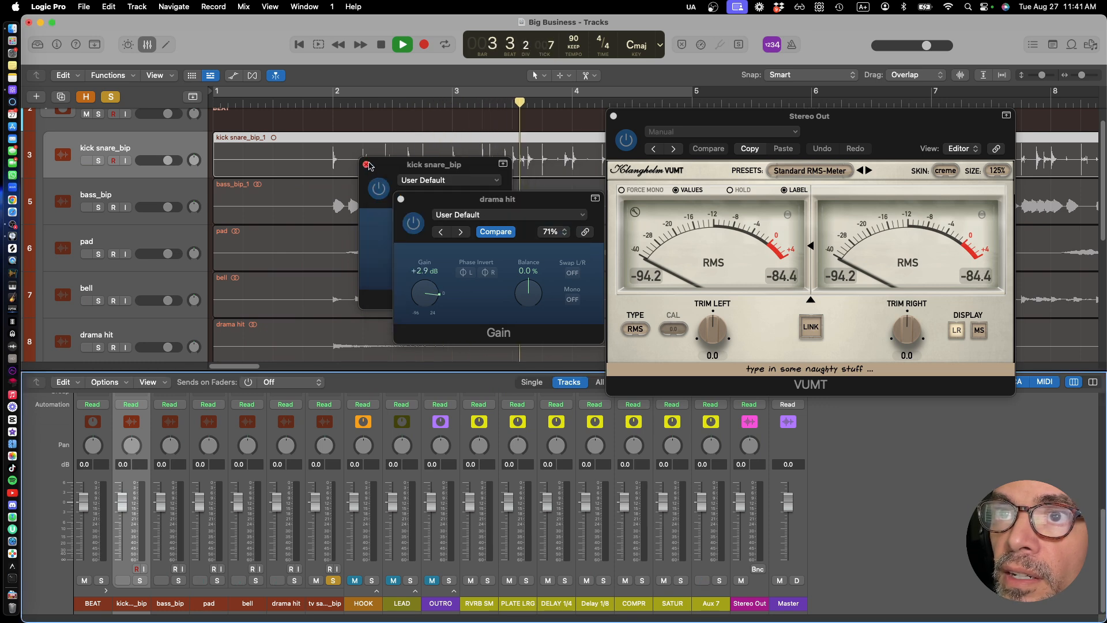
click(367, 165)
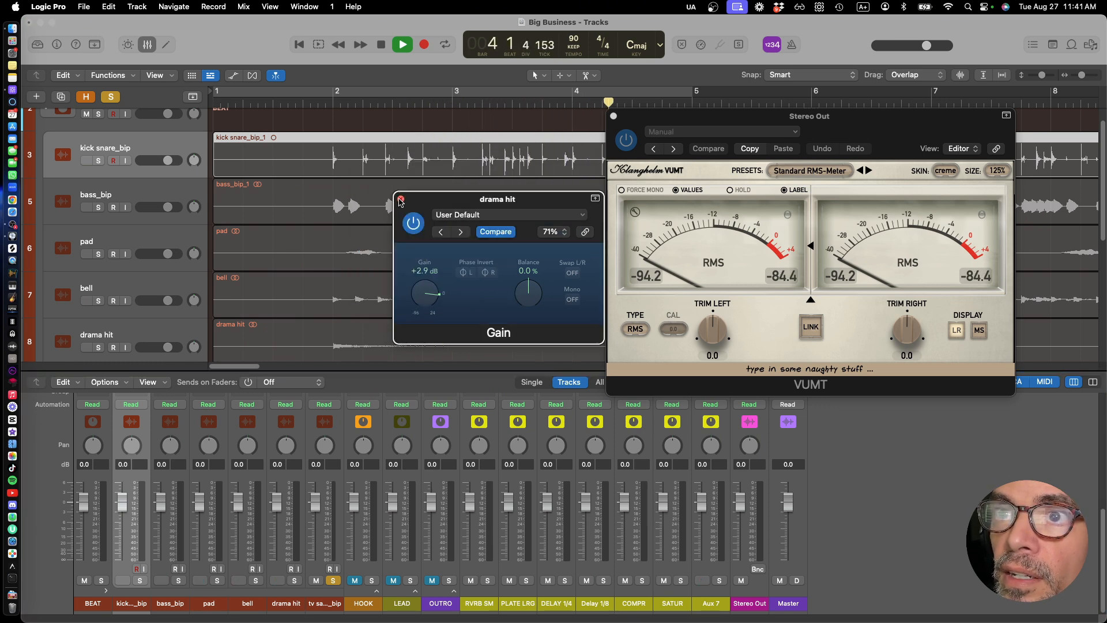
click(400, 200)
key(space)
Locate the first audible section of tv sample_bip and move the playhead to bar 17, just before it, during playback
scroll(387, 249, down, 4)
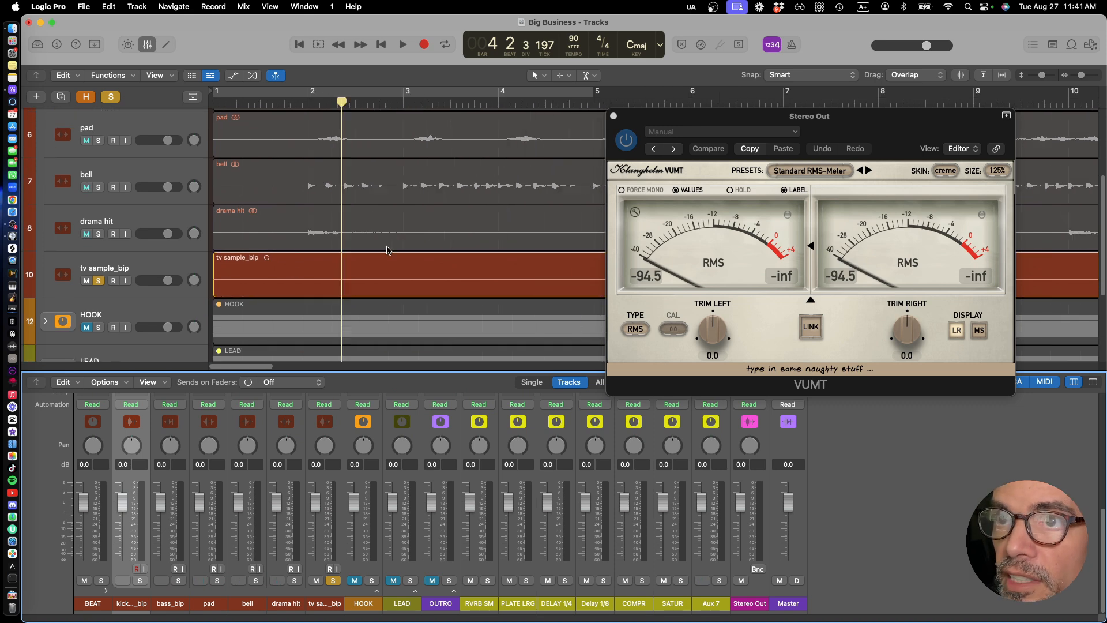
key(super+Left)
key(super+Left)
key(super+Left)
key(super+Left)
key(super+Left)
key(super+Left)
key(Return)
key(space)
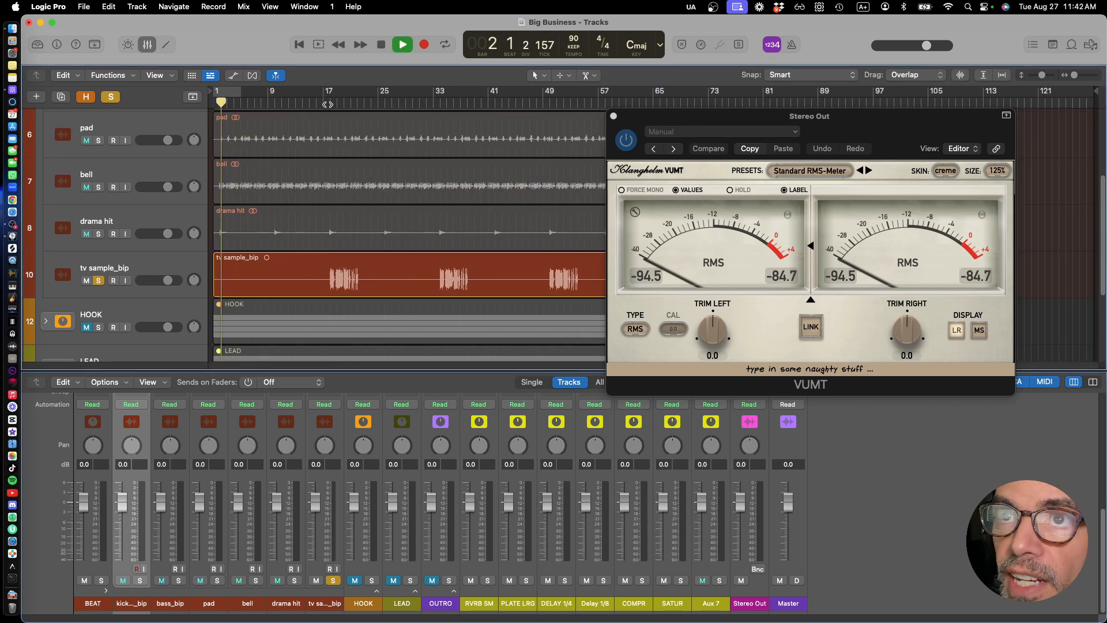
click(324, 107)
drag(325, 108, 323, 108)
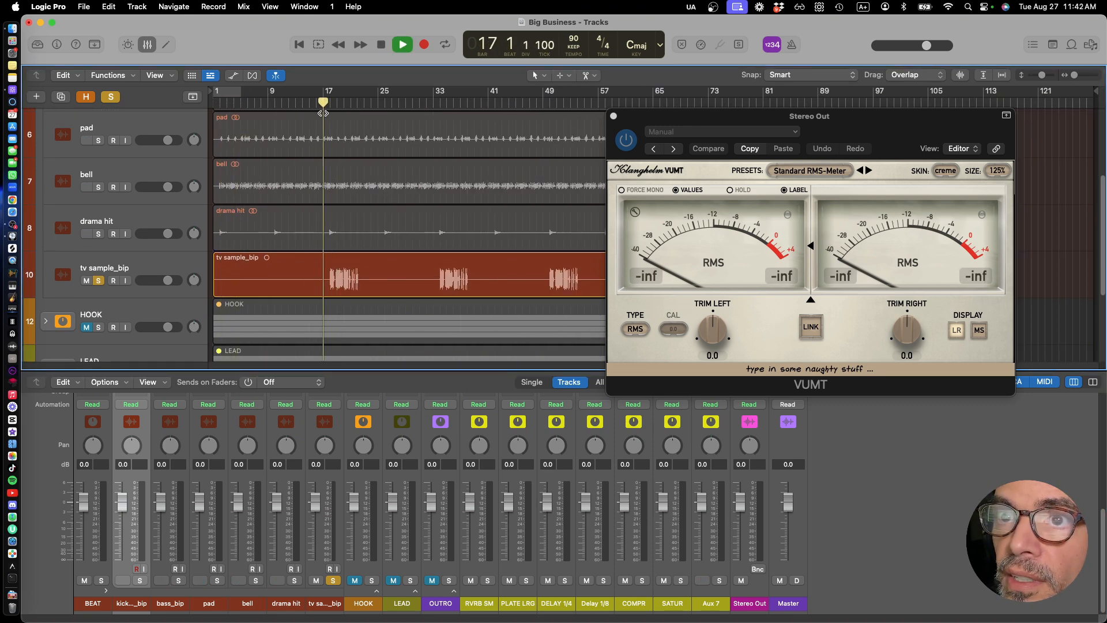
Play the first audible section of tv sample_bip around bar 18 to meter its level, and stop
key(super+Right)
key(super+Right)
key(super+Right)
key(super+Right)
key(super+Right)
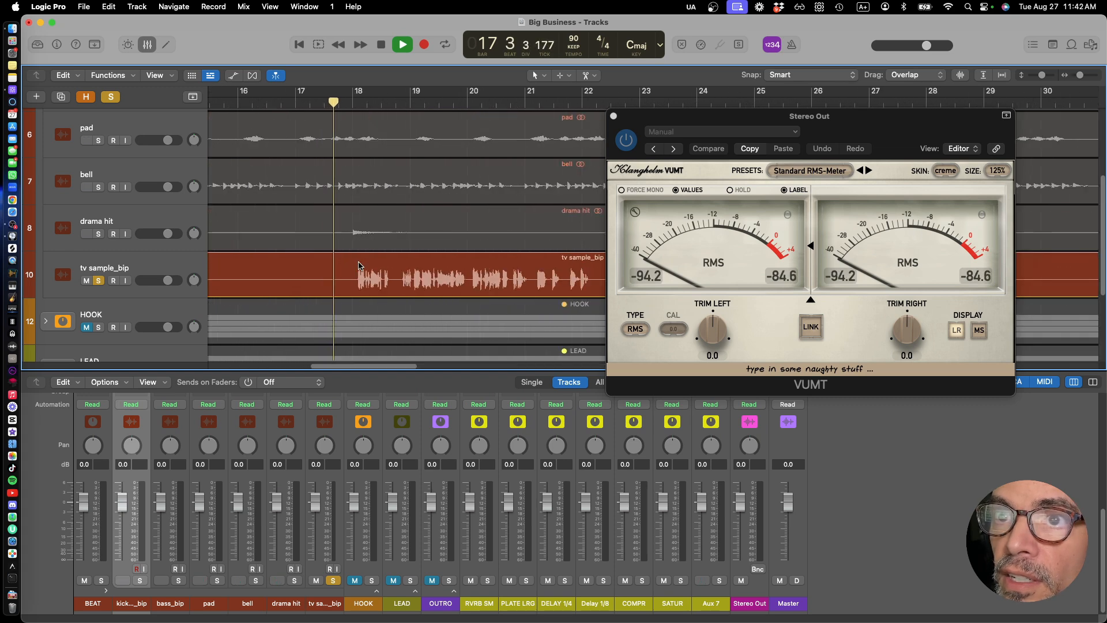
key(space)
key(space)
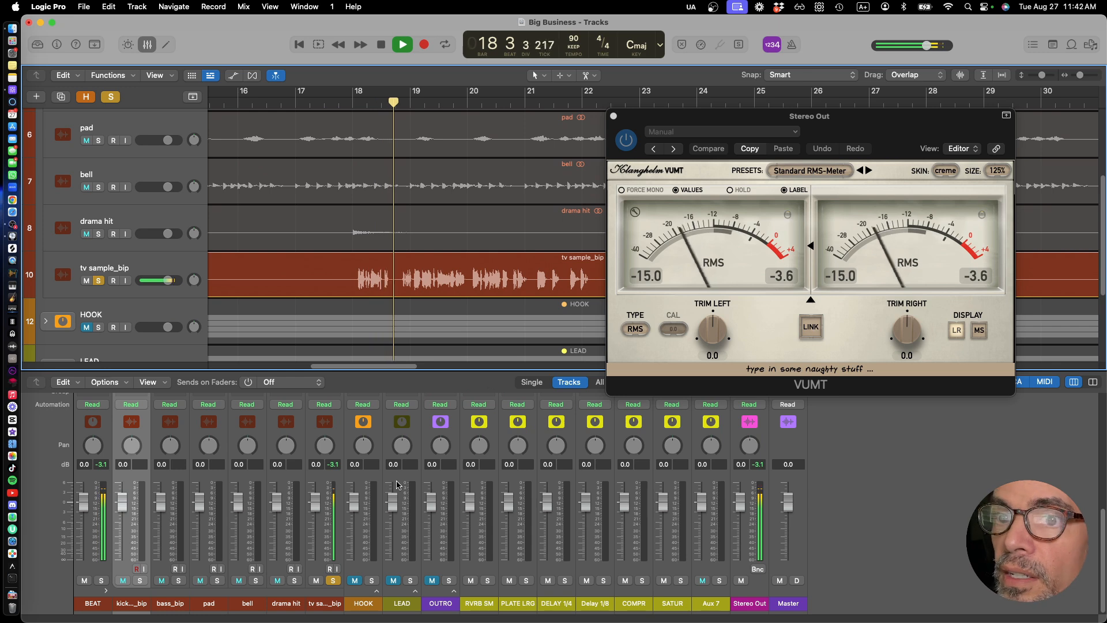
key(space)
Enable the Gain plug-in on tv sample_bip, set its gain to -8.7 dB during playback, stop, and close the plug-in window
scroll(323, 473, up, 5)
scroll(327, 479, up, 3)
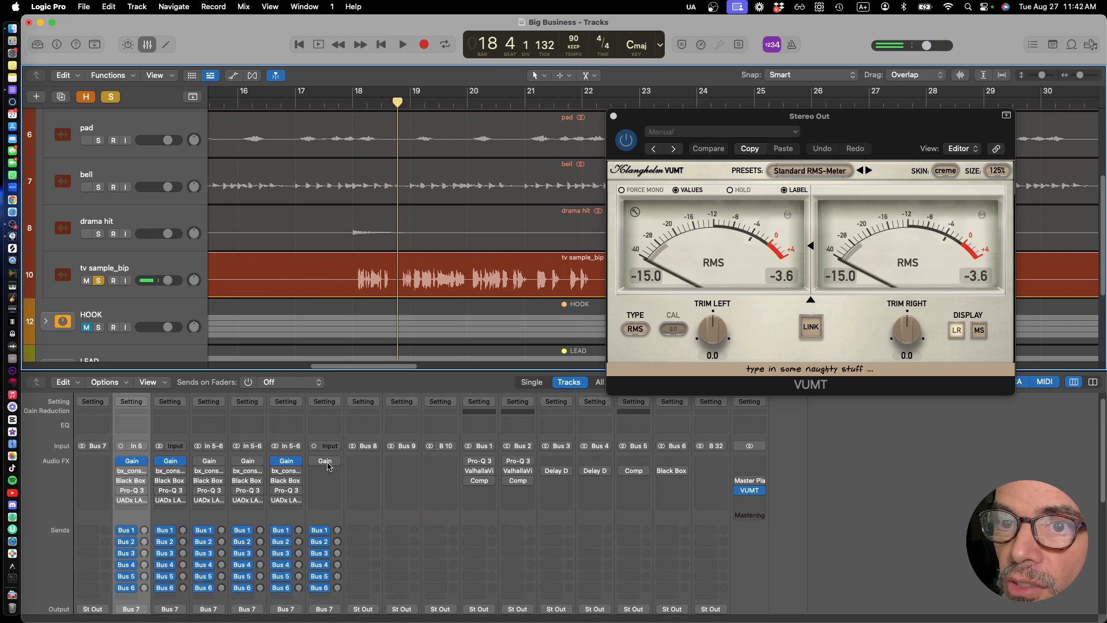
click(326, 461)
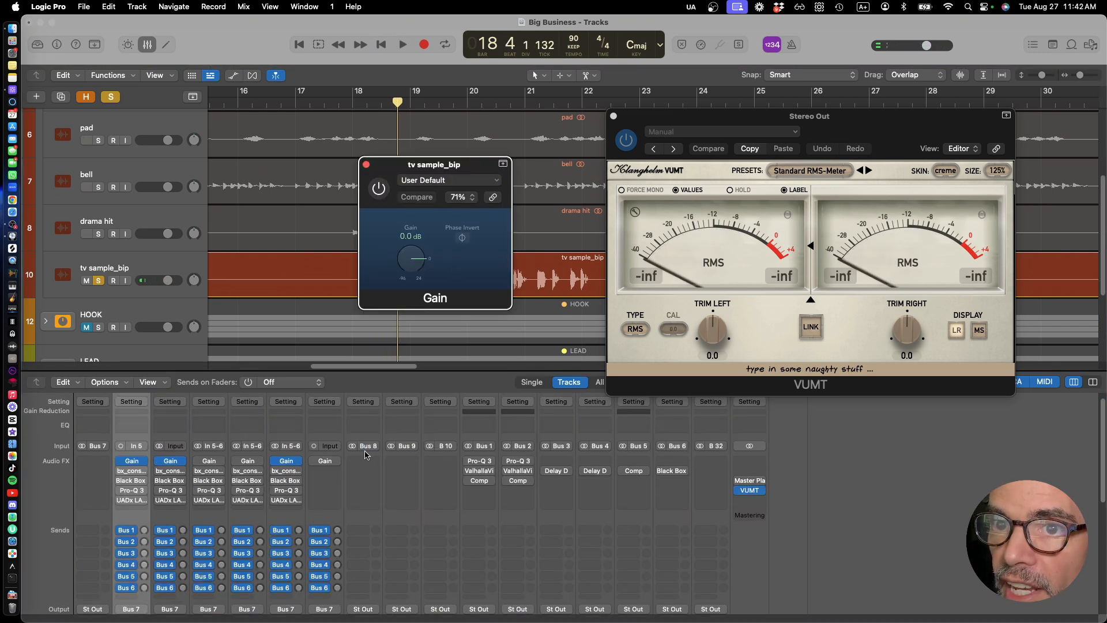
click(315, 461)
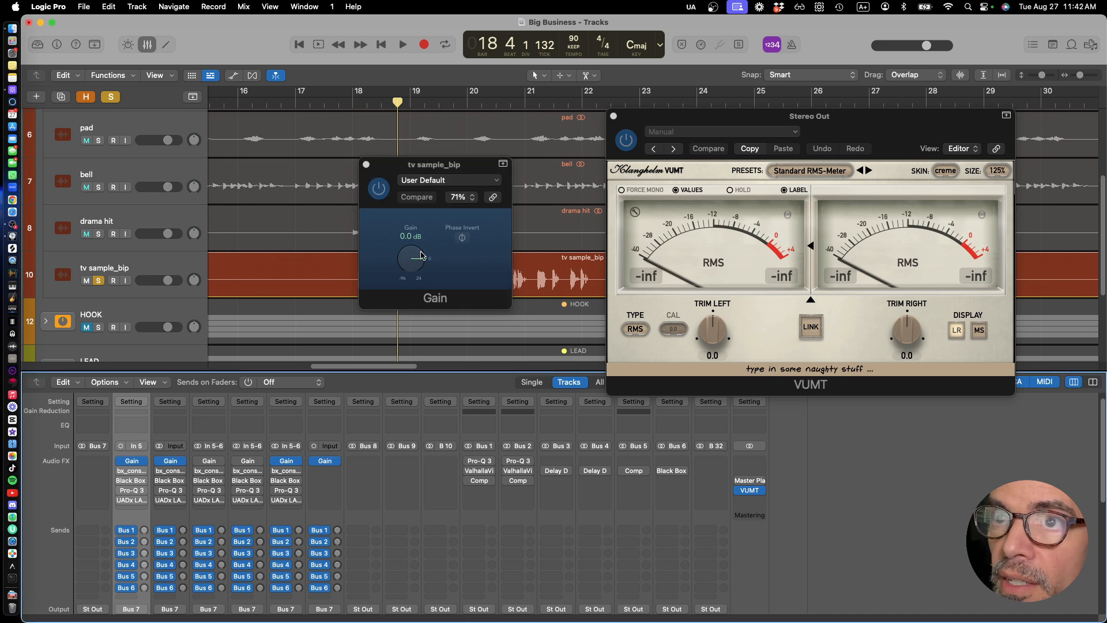
drag(413, 253, 407, 272)
key(space)
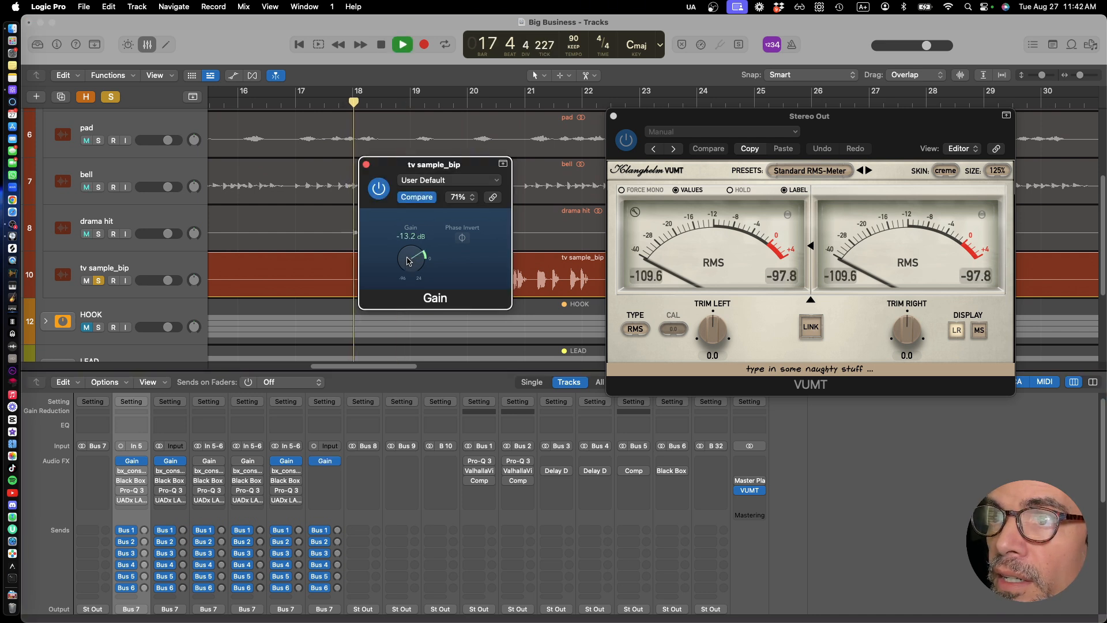
drag(407, 261, 408, 254)
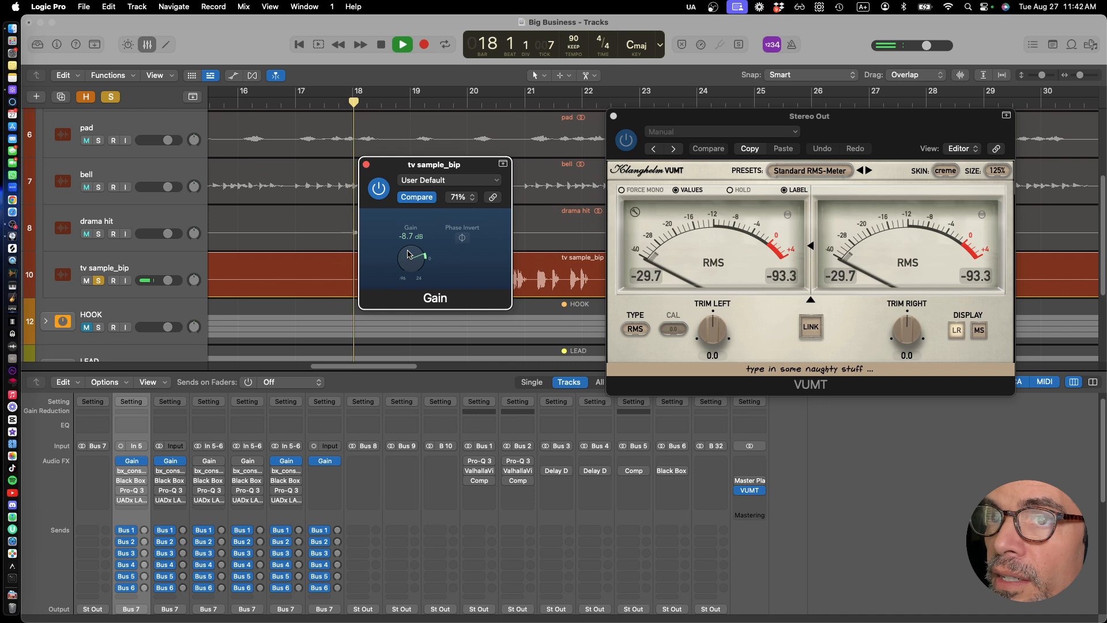
key(space)
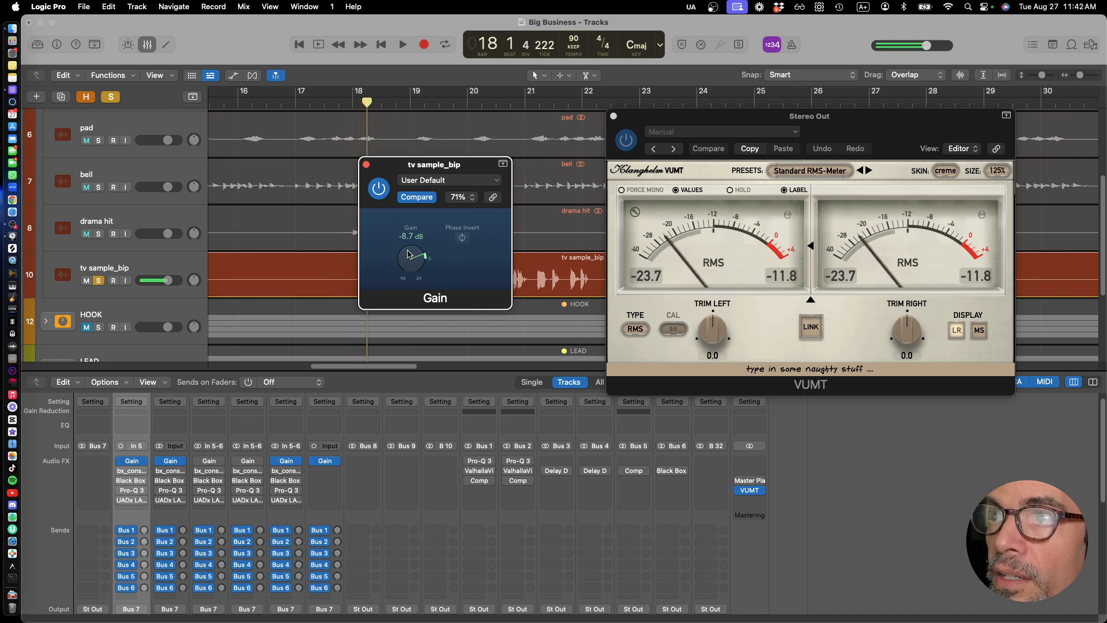
click(366, 166)
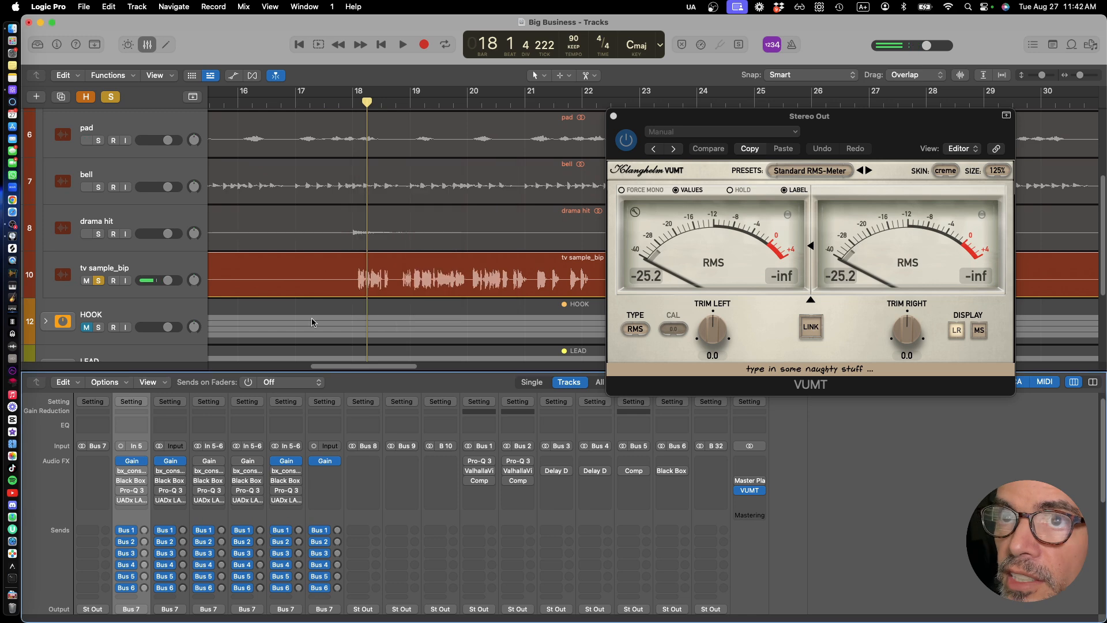
Save the project and turn off solo on tv sample_bip
scroll(348, 524, down, 10)
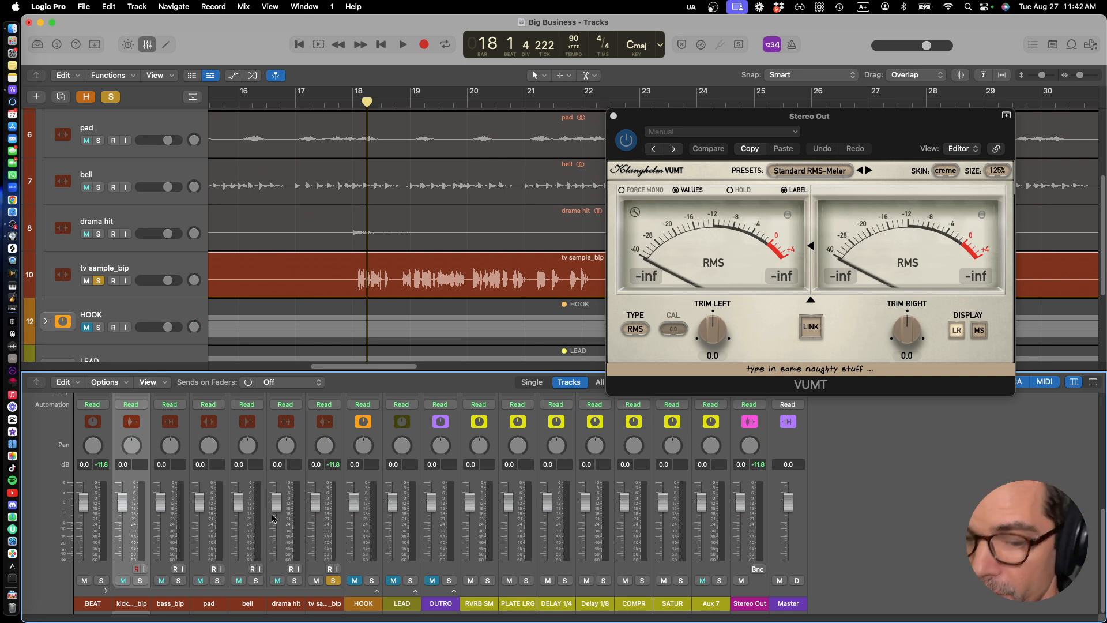
key(super+s)
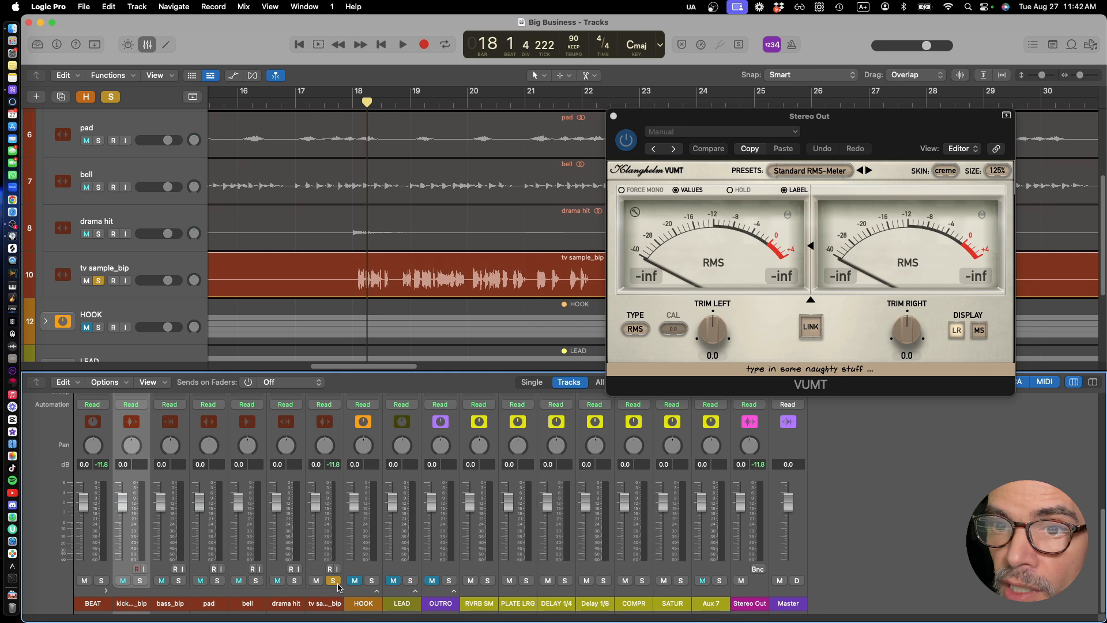
click(335, 582)
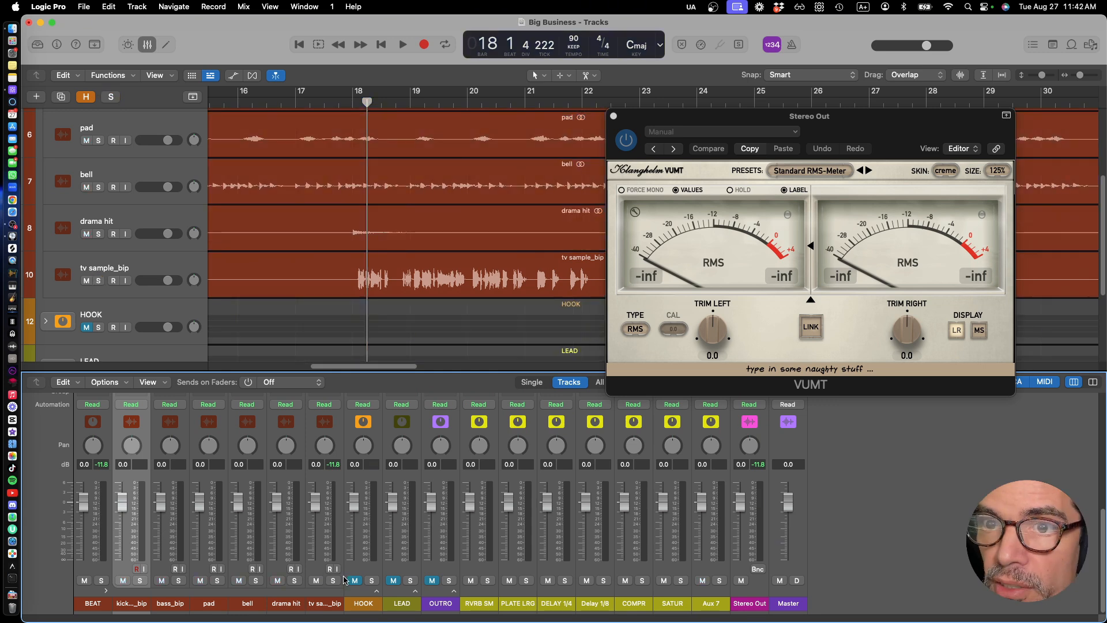
scroll(344, 580, up, 10)
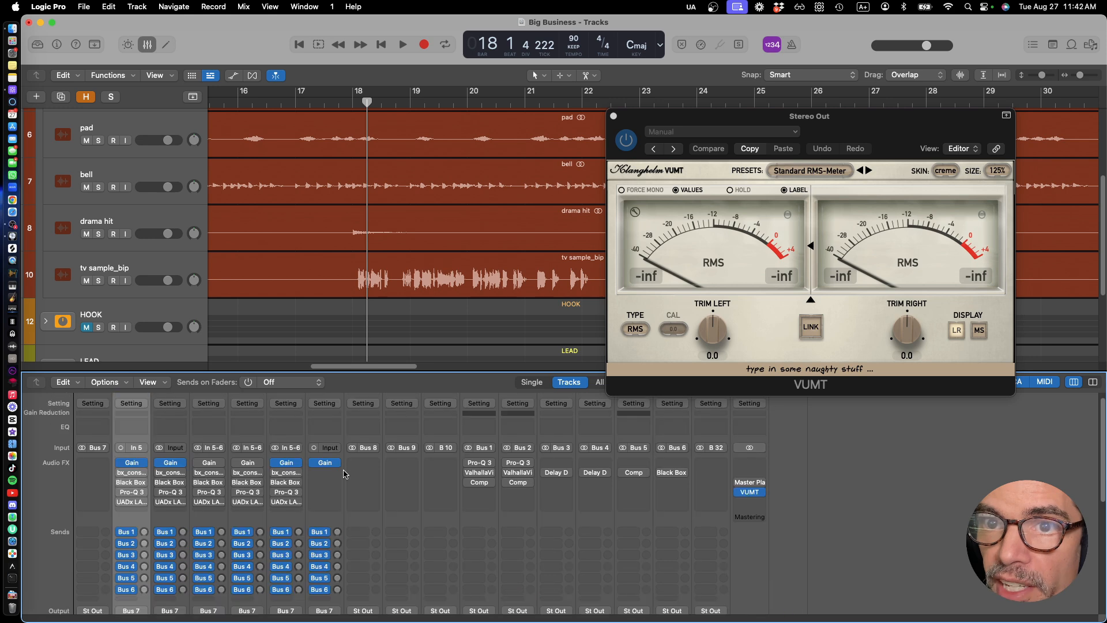
scroll(344, 474, down, 10)
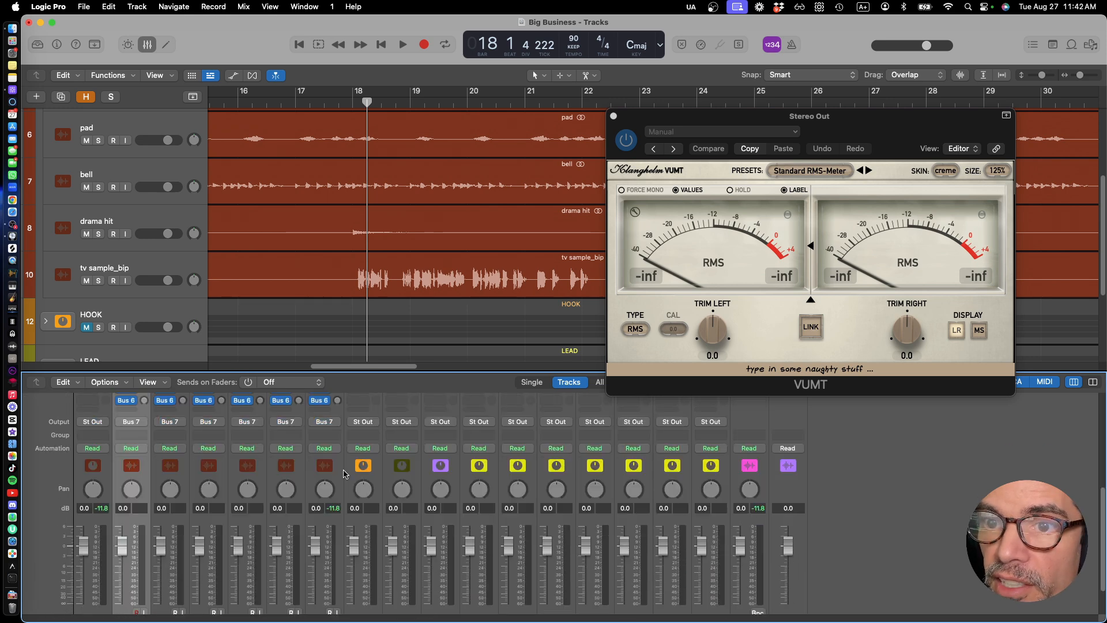
scroll(145, 202, up, 5)
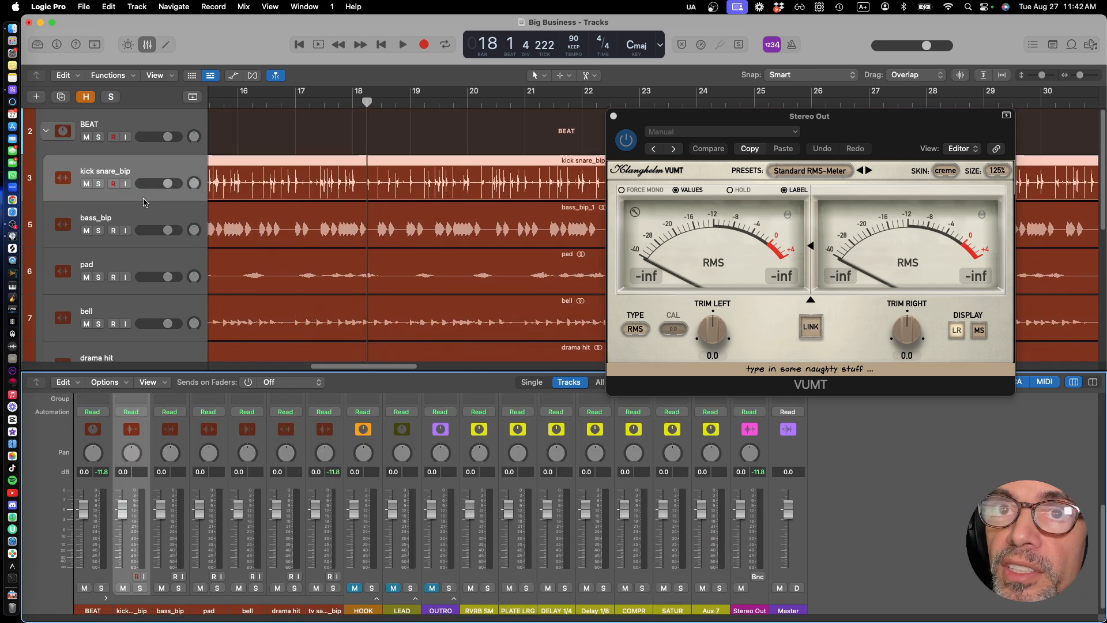
Collapse and mute the BEAT track stack, and unmute and expand the HOOK stack
click(47, 132)
click(87, 137)
click(87, 184)
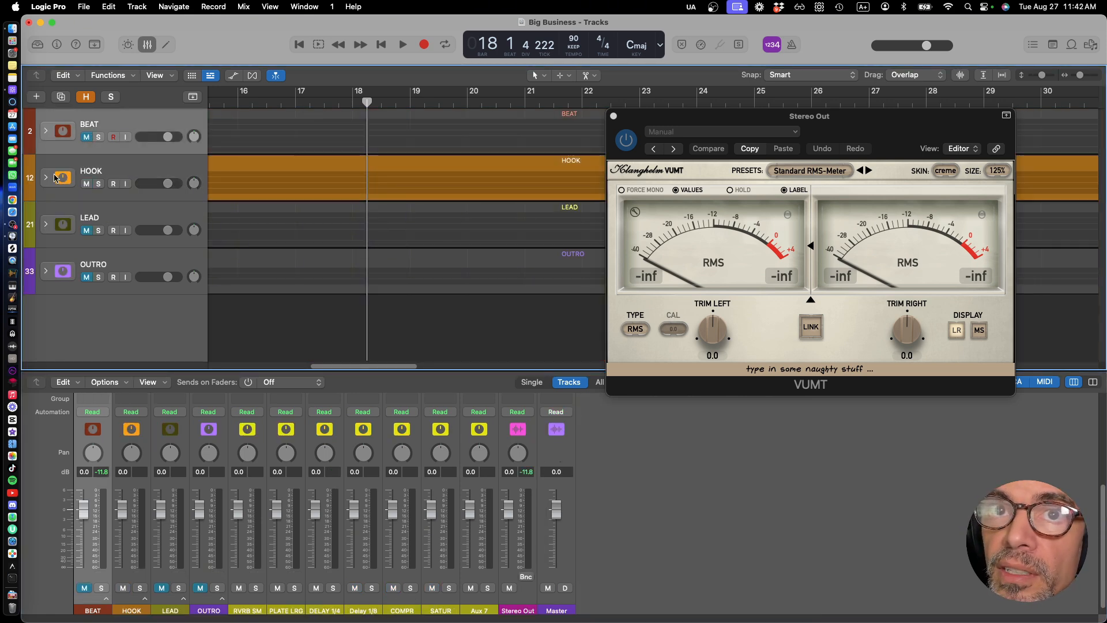
click(46, 179)
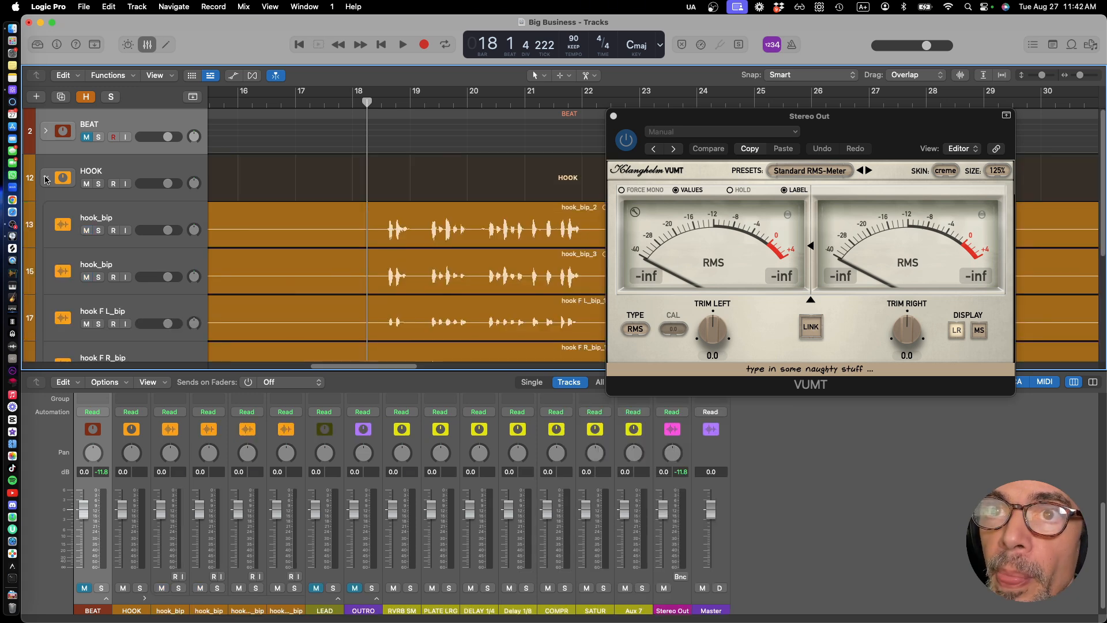
Move the playhead to bar 2 beat 3, just before the first hook phrase, play it briefly, and stop
scroll(460, 215, down, 8)
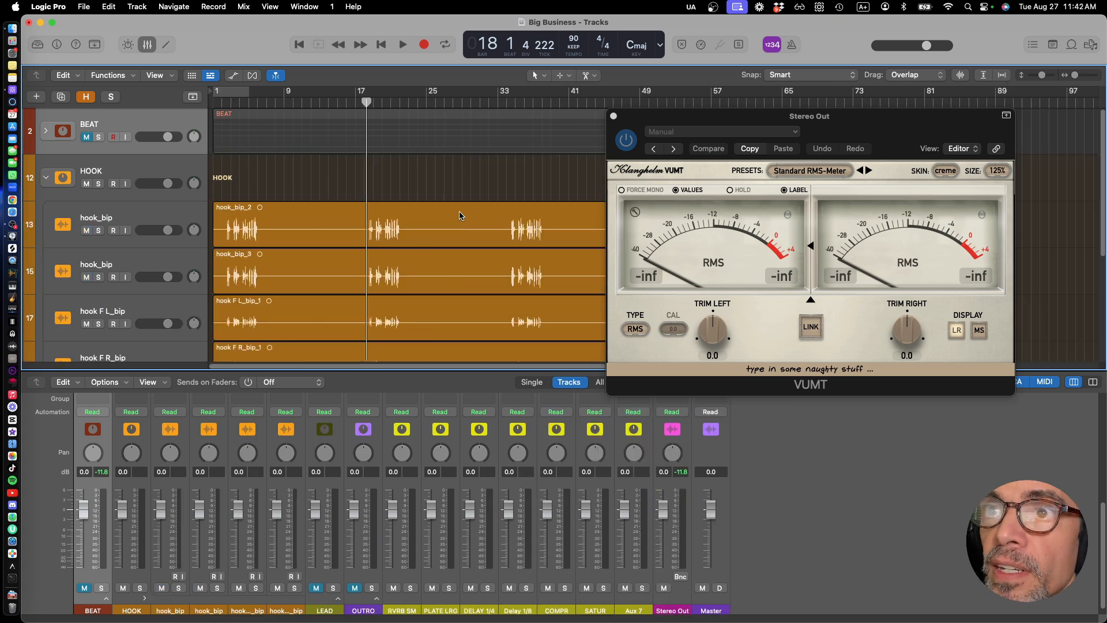
click(221, 106)
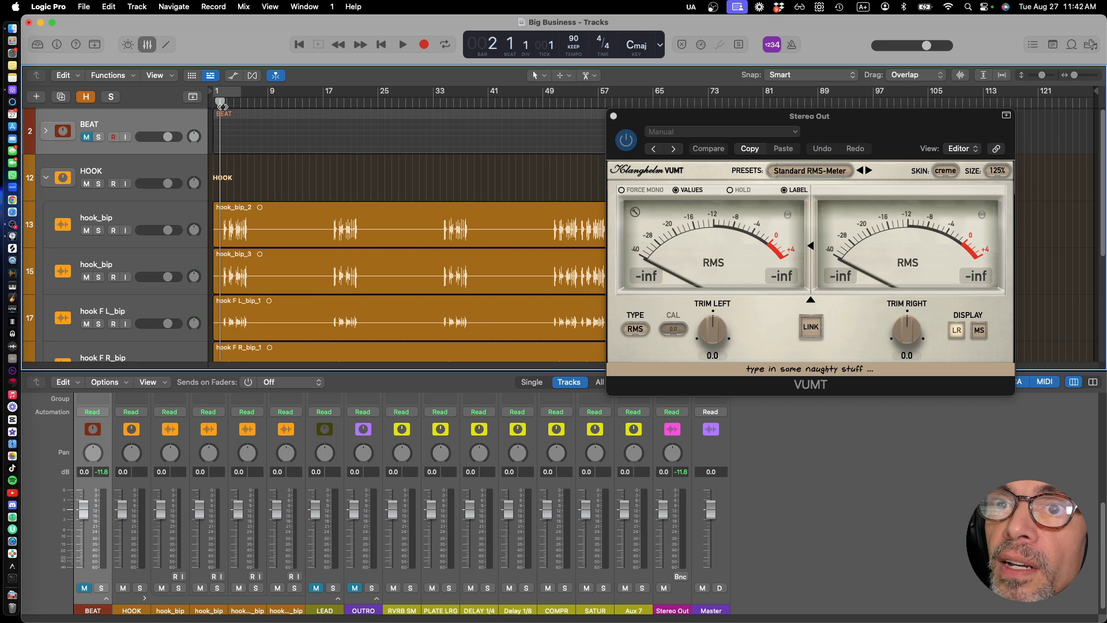
scroll(310, 253, up, 8)
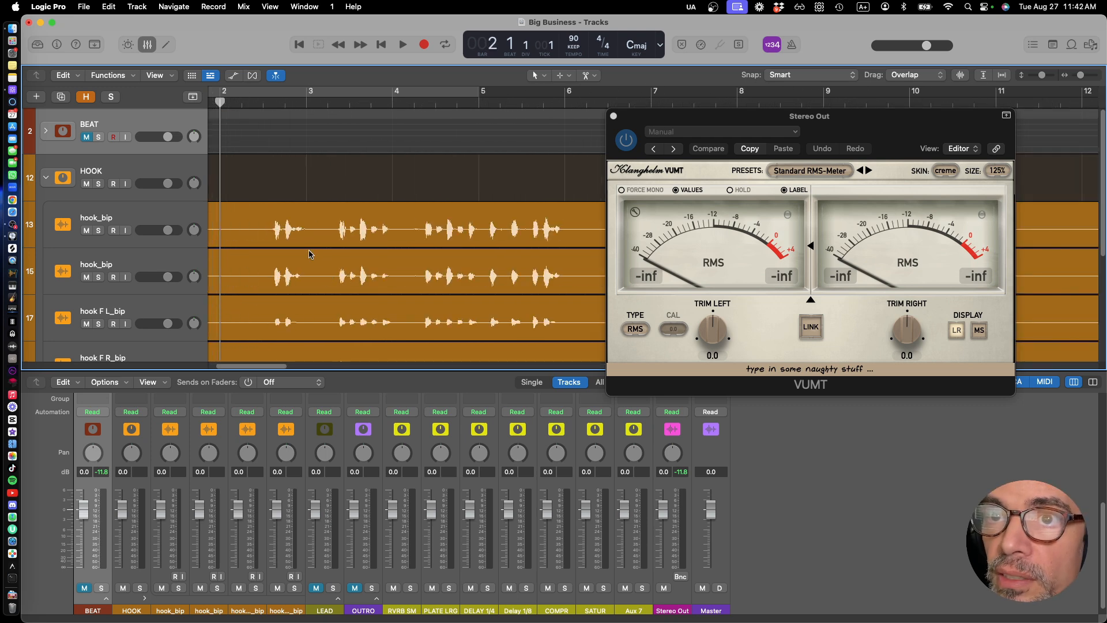
click(264, 107)
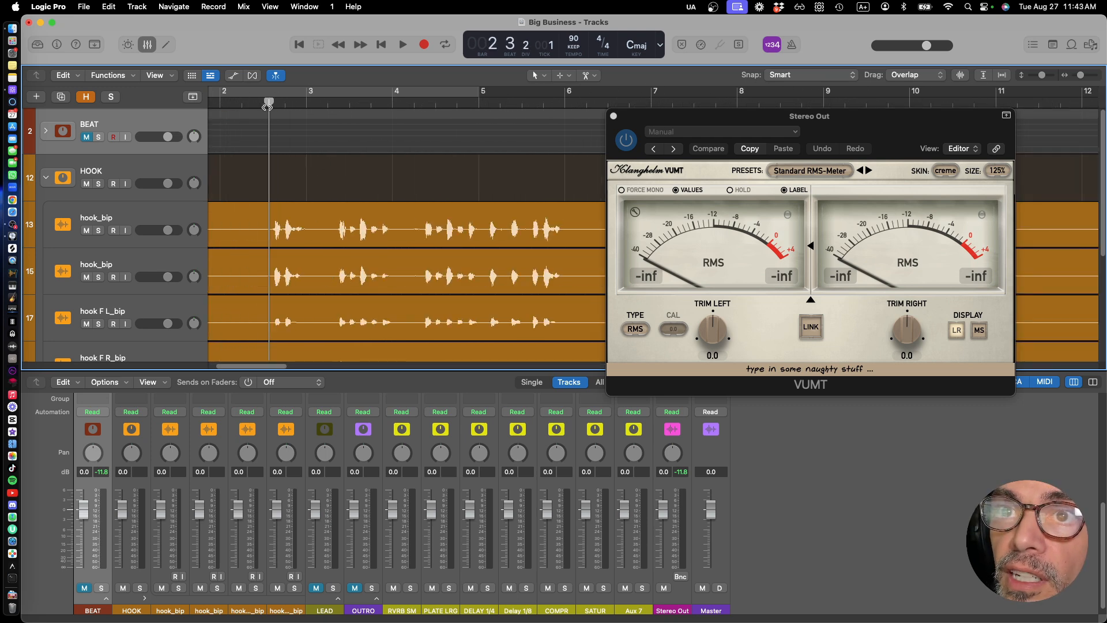
key(space)
key(space)
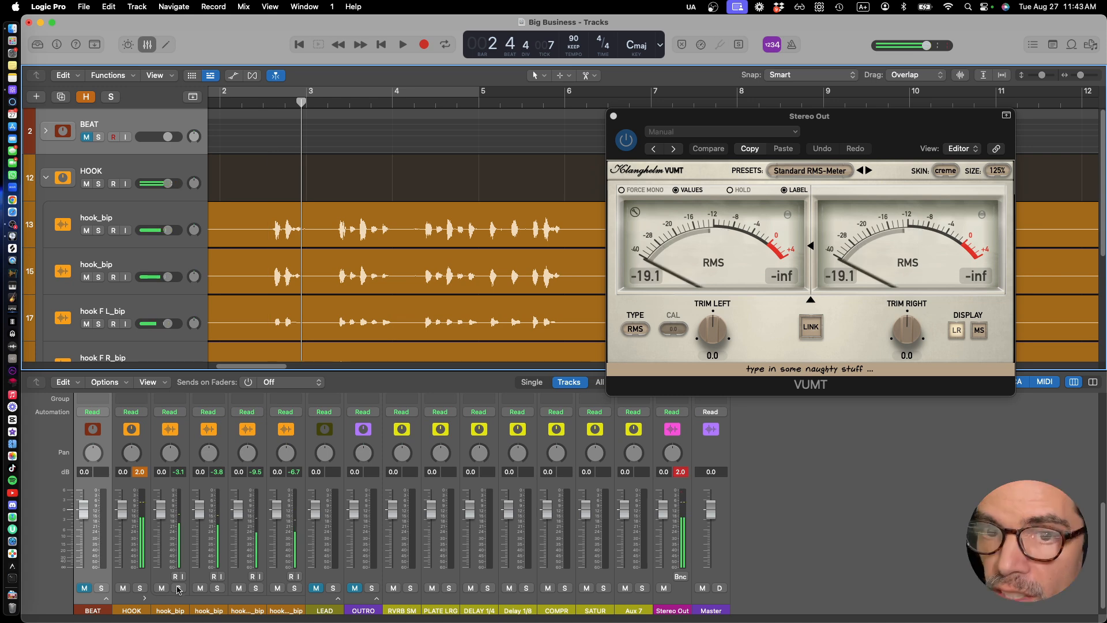
Solo the first hook_bip track and play its opening phrase in bar 2 to meter its level
click(178, 588)
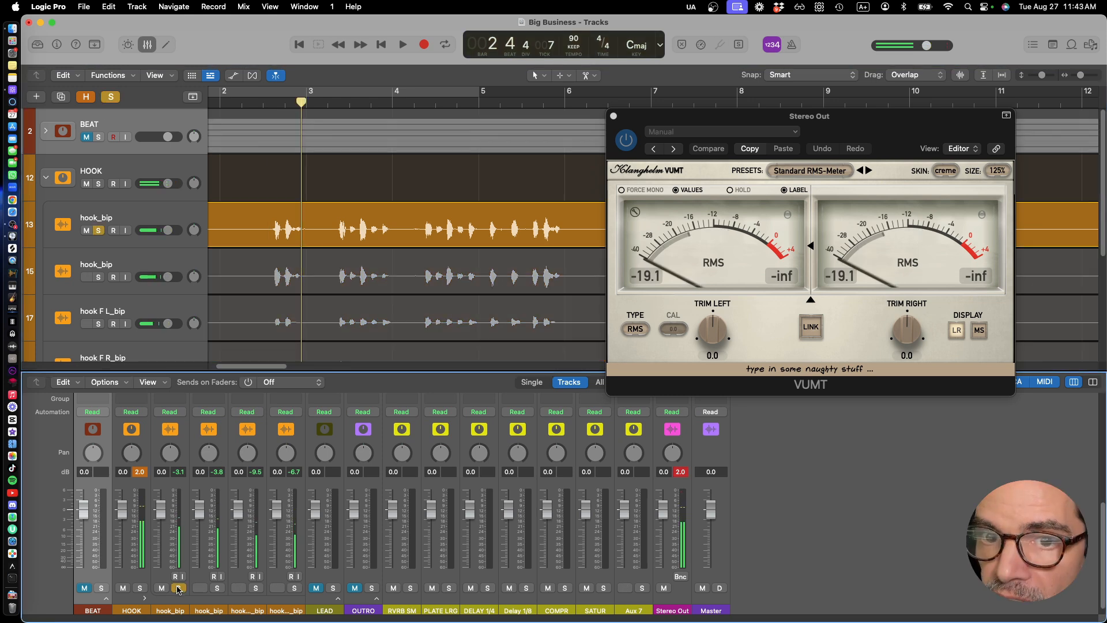
key(space)
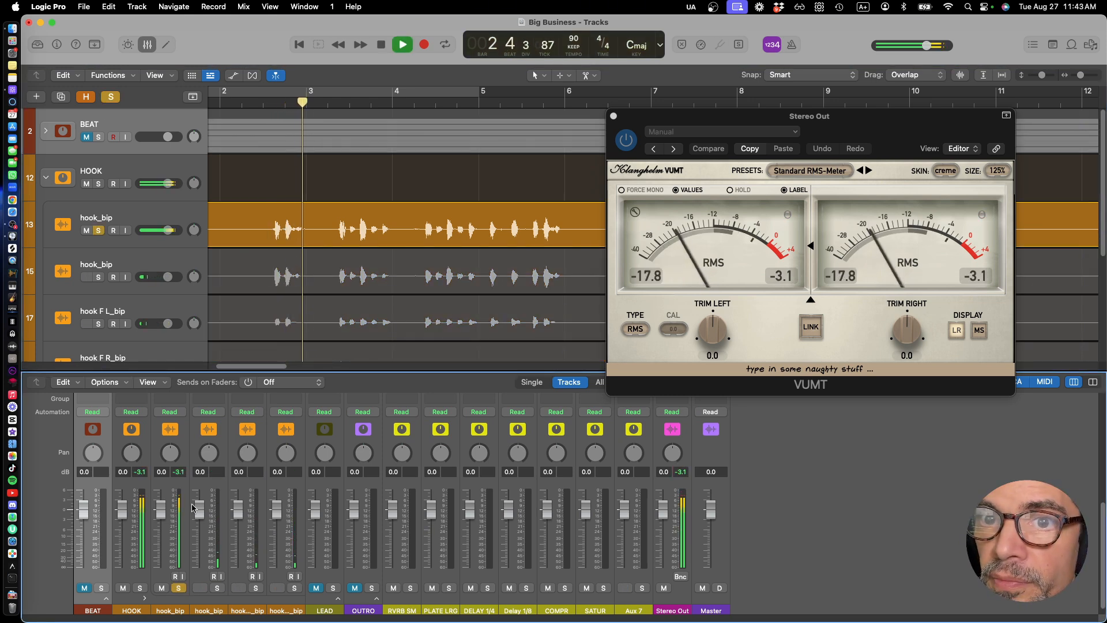
key(space)
key(space)
key(space)
Open the Gain plug-in on the first hook_bip track, set its gain to -9.1 dB, and check the level with playback
scroll(186, 485, up, 5)
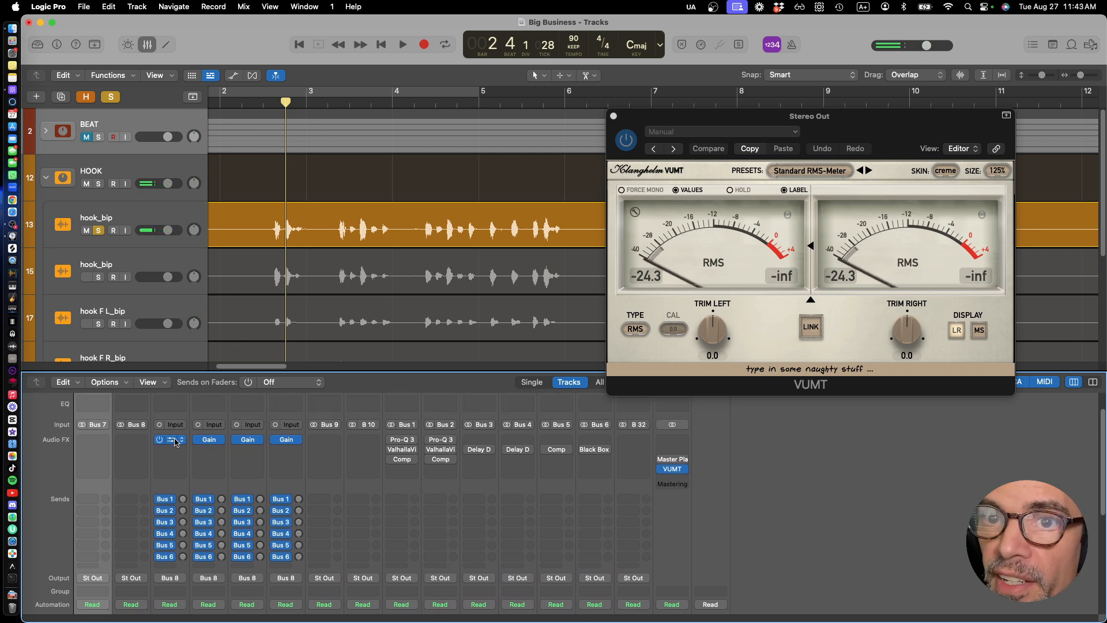
click(174, 441)
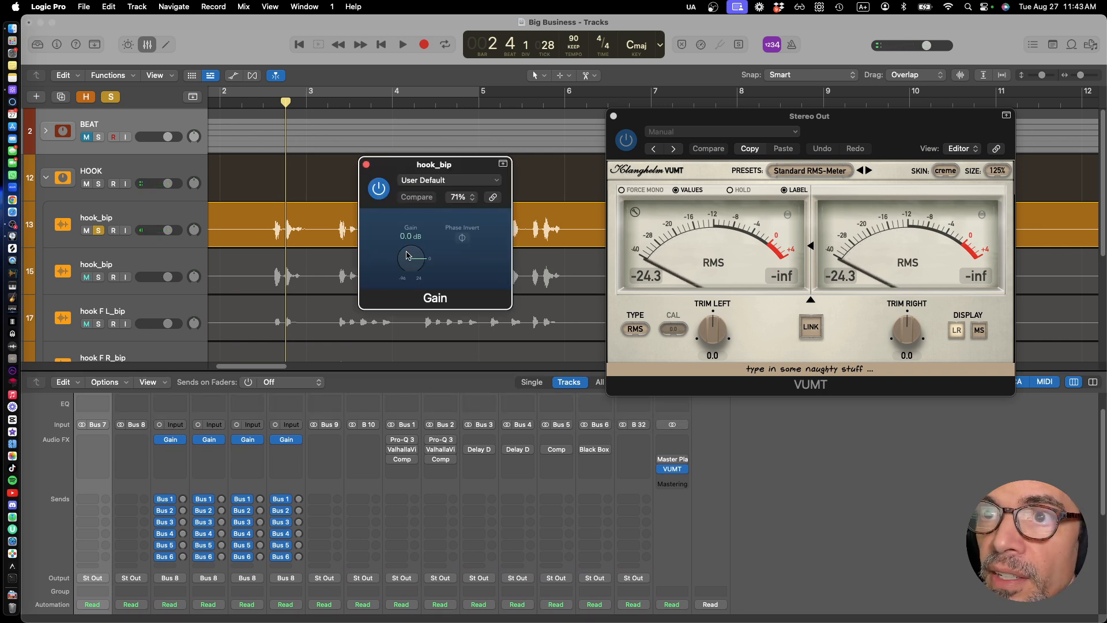
mouse_move(407, 254)
mouse_down()
mouse_move(407, 266)
mouse_move(408, 256)
mouse_up()
key(space)
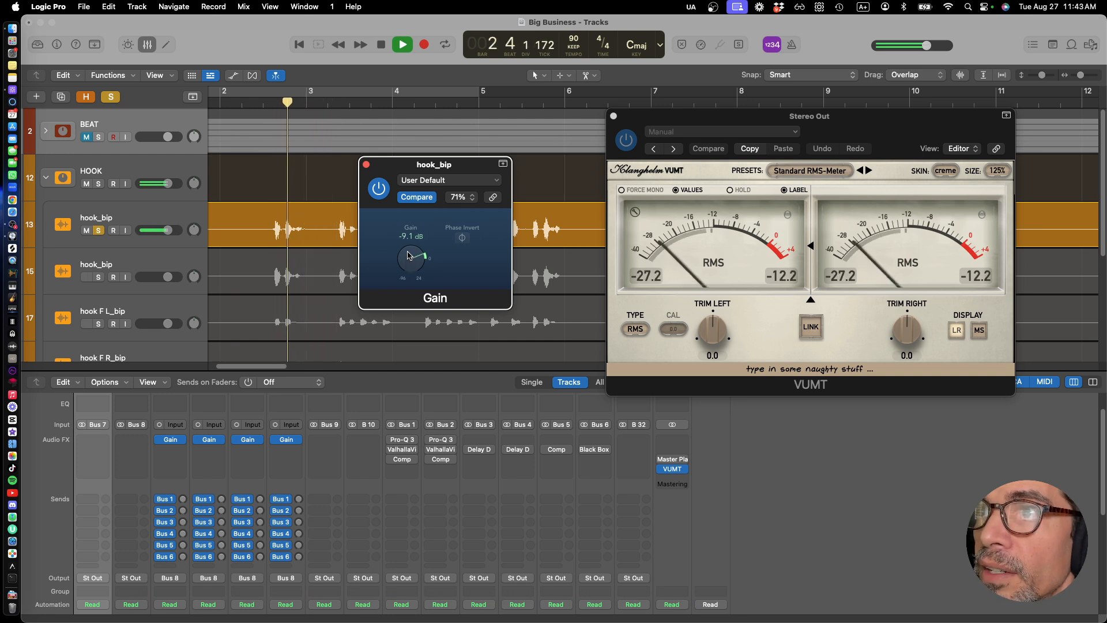
key(space)
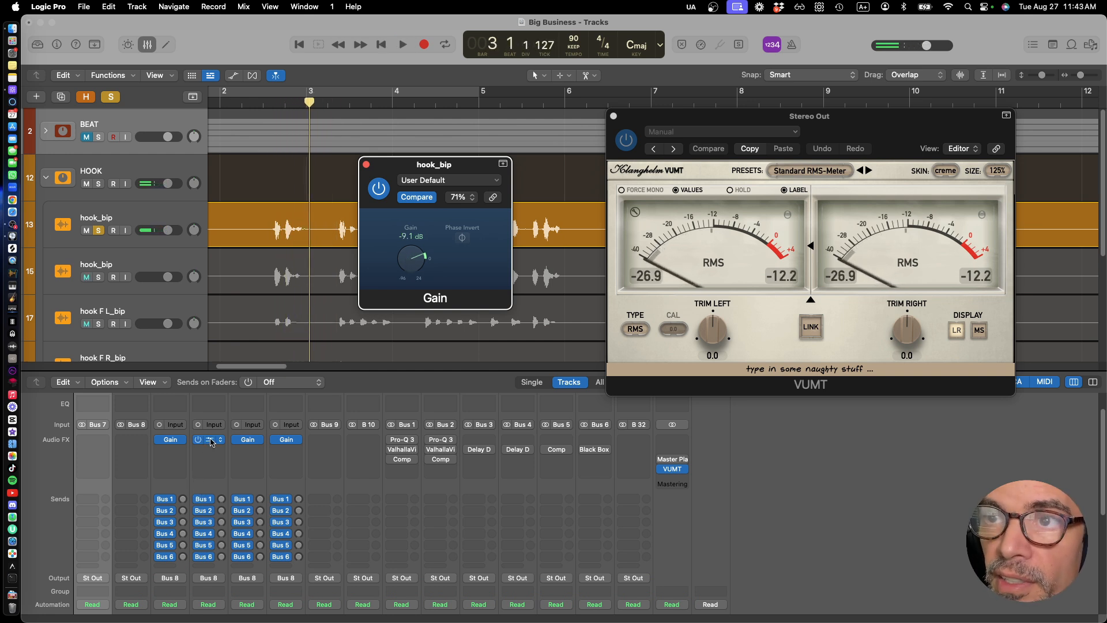
Move the solo from the first to the second hook_bip track and play it near bar 3 to meter its level
scroll(211, 442, down, 5)
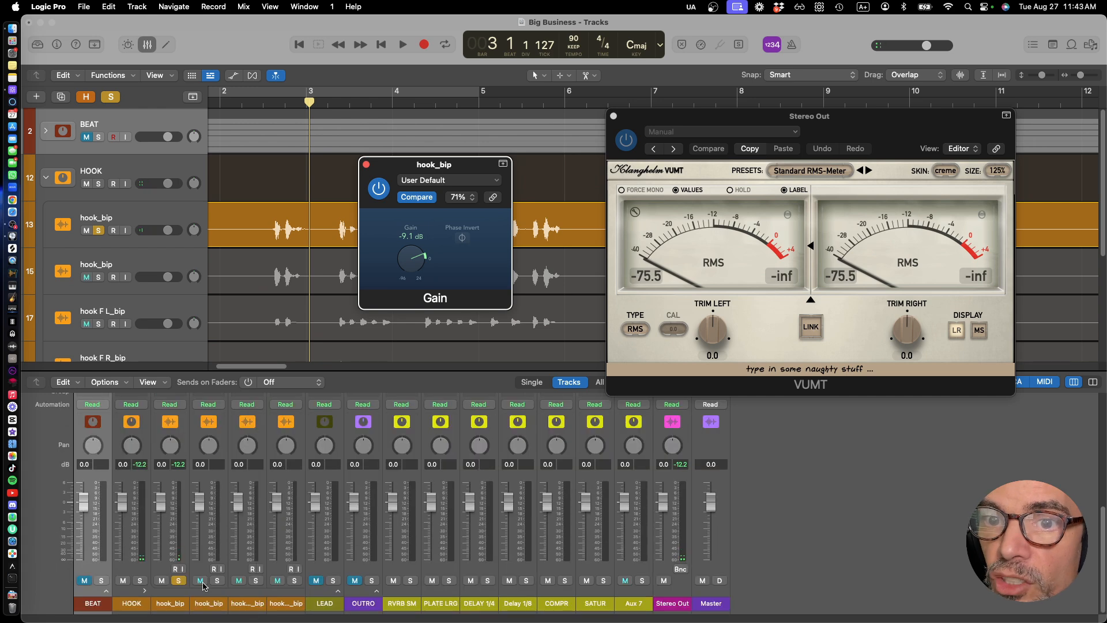
alt+click(200, 580)
key(super+z)
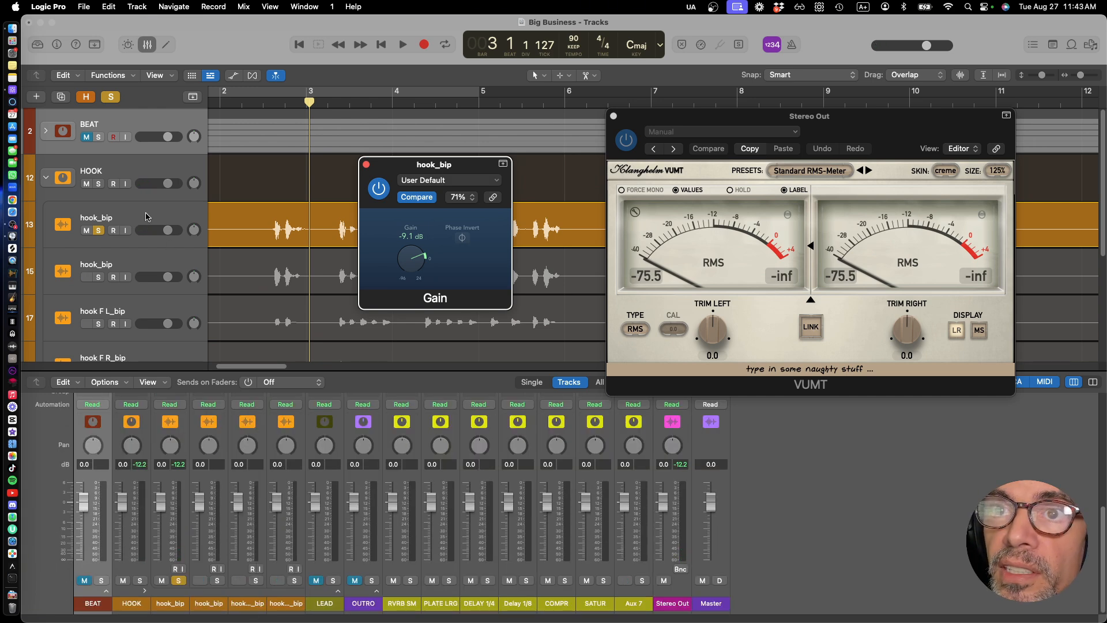
click(146, 217)
key(shift+super+z)
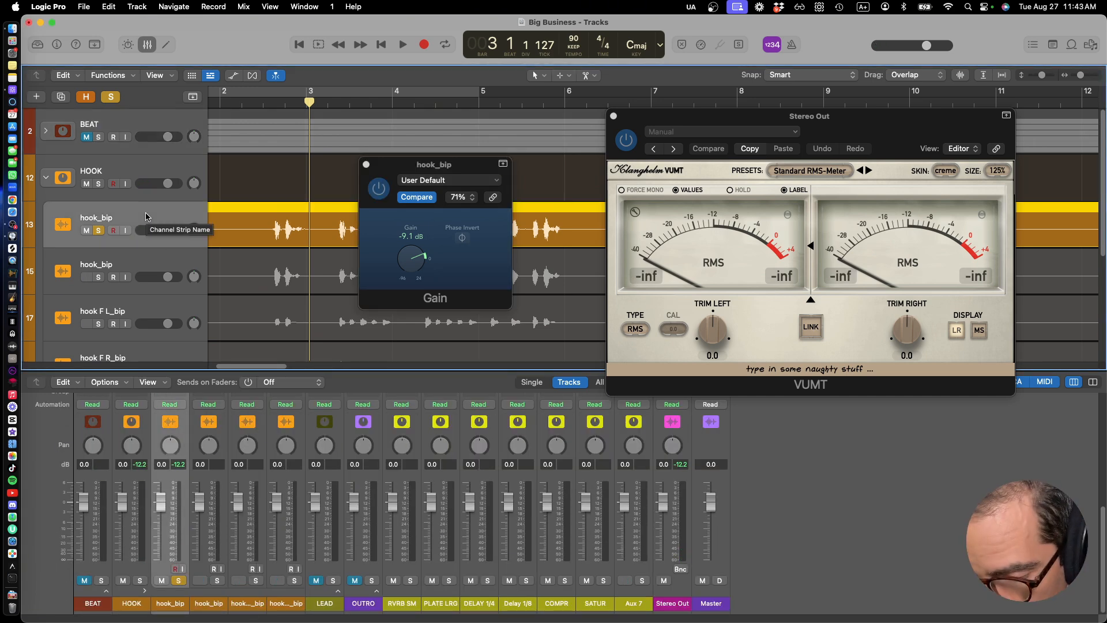
key(Down)
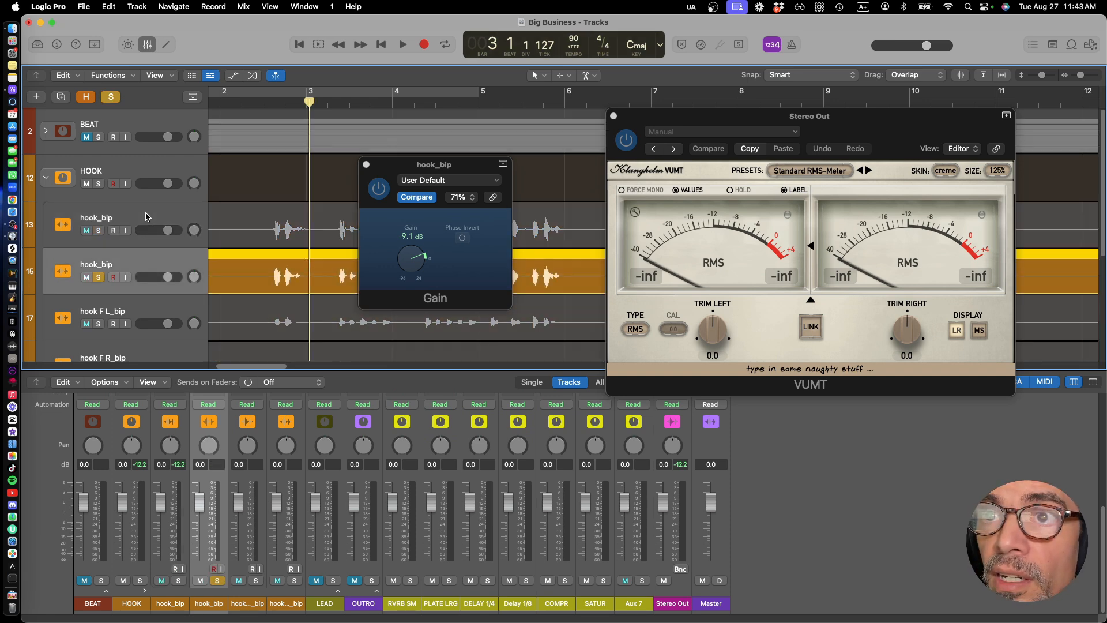
key(space)
key(space)
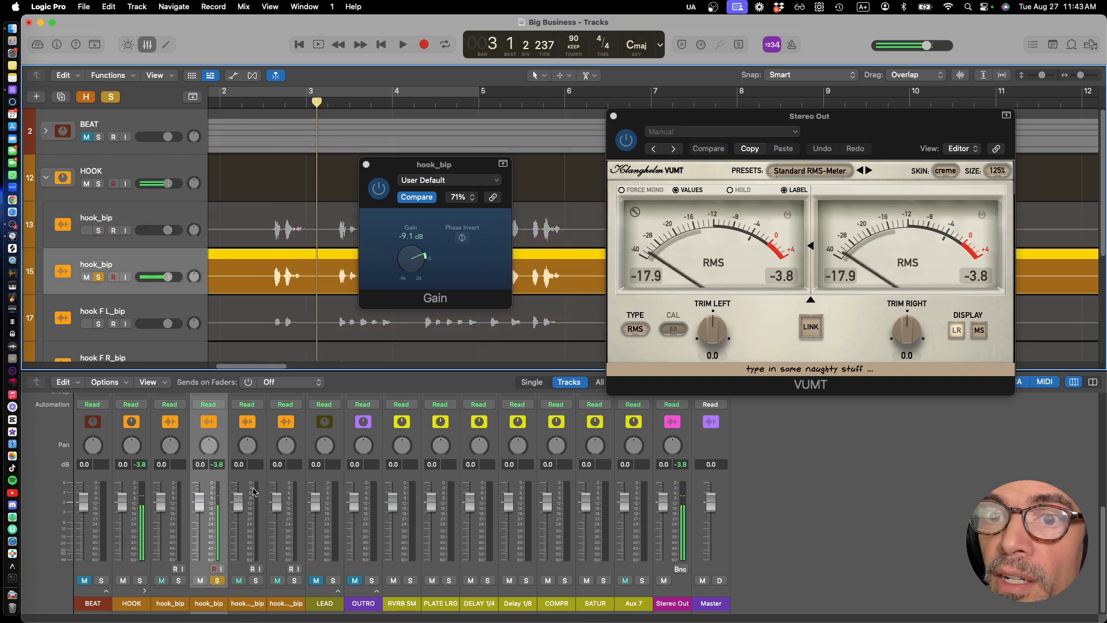
Open the Gain plug-in on the second hook_bip track and set its gain to -10.3 dB while replaying the phrase
scroll(226, 468, up, 3)
scroll(227, 468, up, 6)
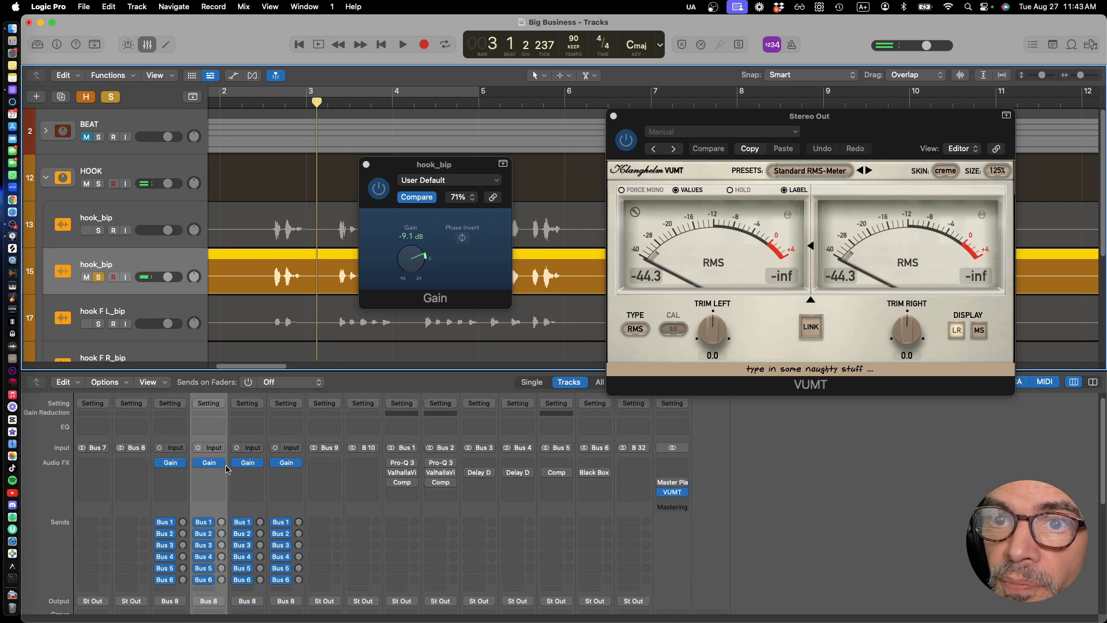
click(211, 461)
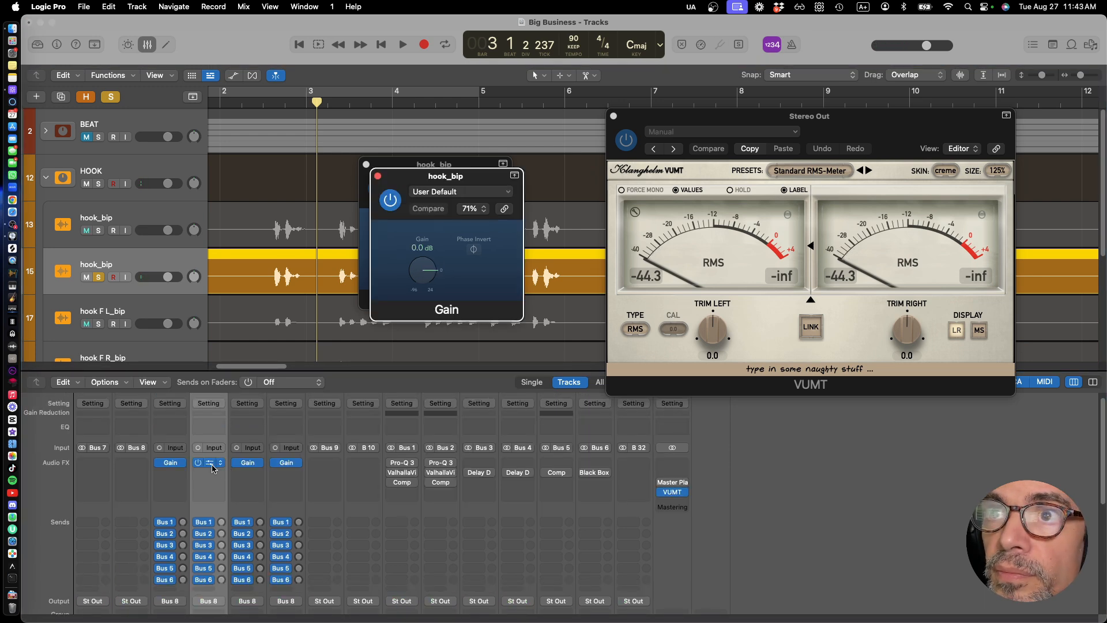
key(space)
drag(422, 261, 419, 259)
key(space)
key(space)
key(space)
key(space)
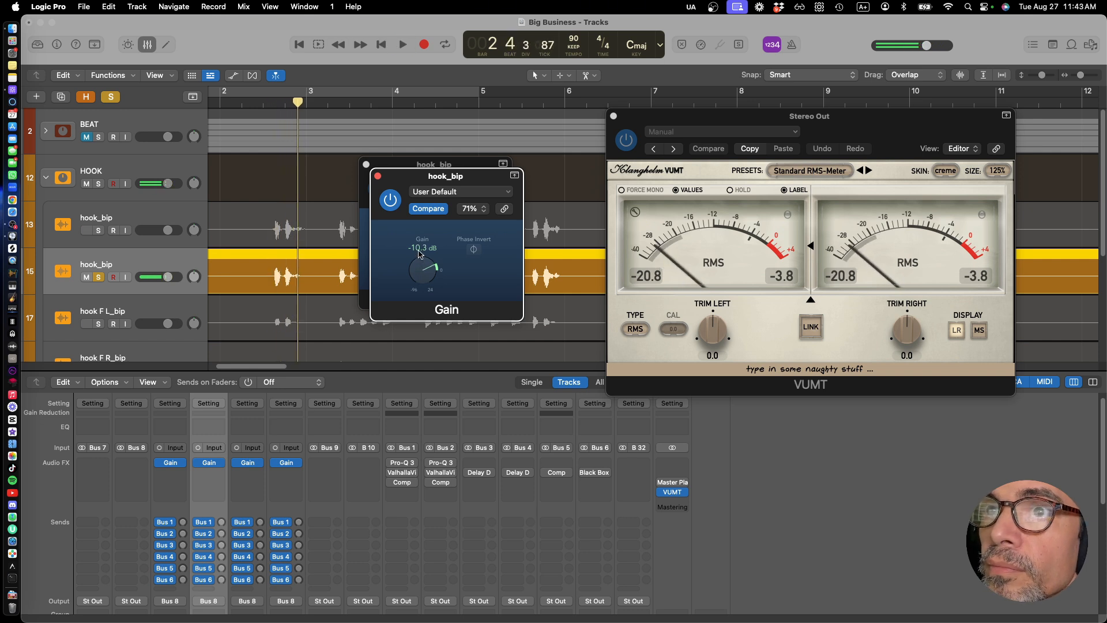
Move the second hook_bip's Gain window aside, replace its plug-in with the first hook_bip's Gain plug-in, and check the level with playback
drag(450, 175, 471, 281)
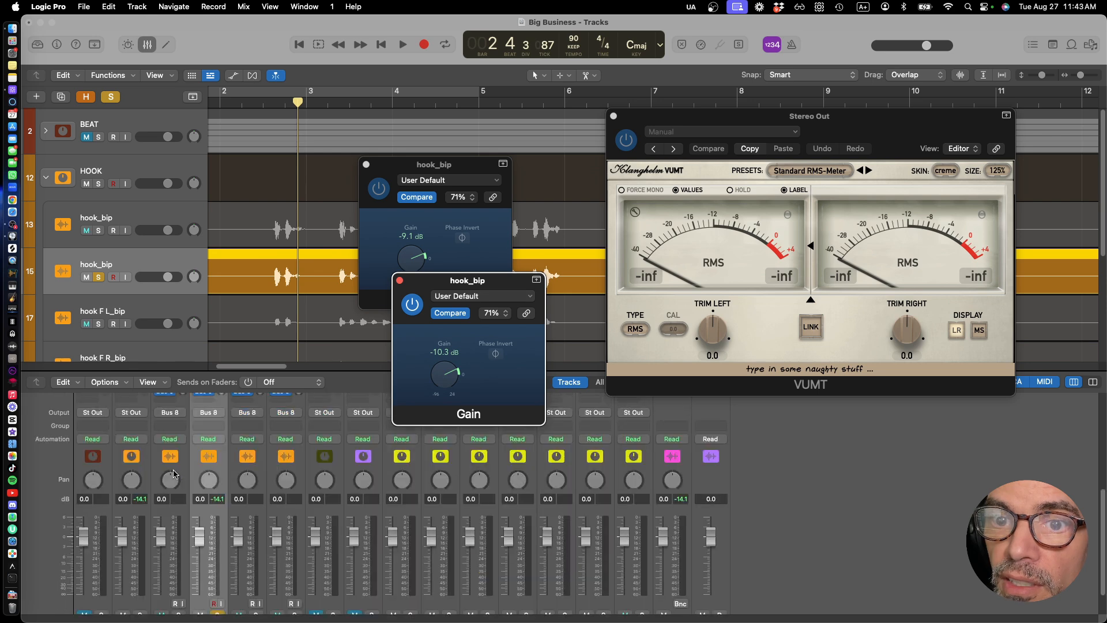
scroll(174, 474, down, 2)
scroll(173, 473, up, 2)
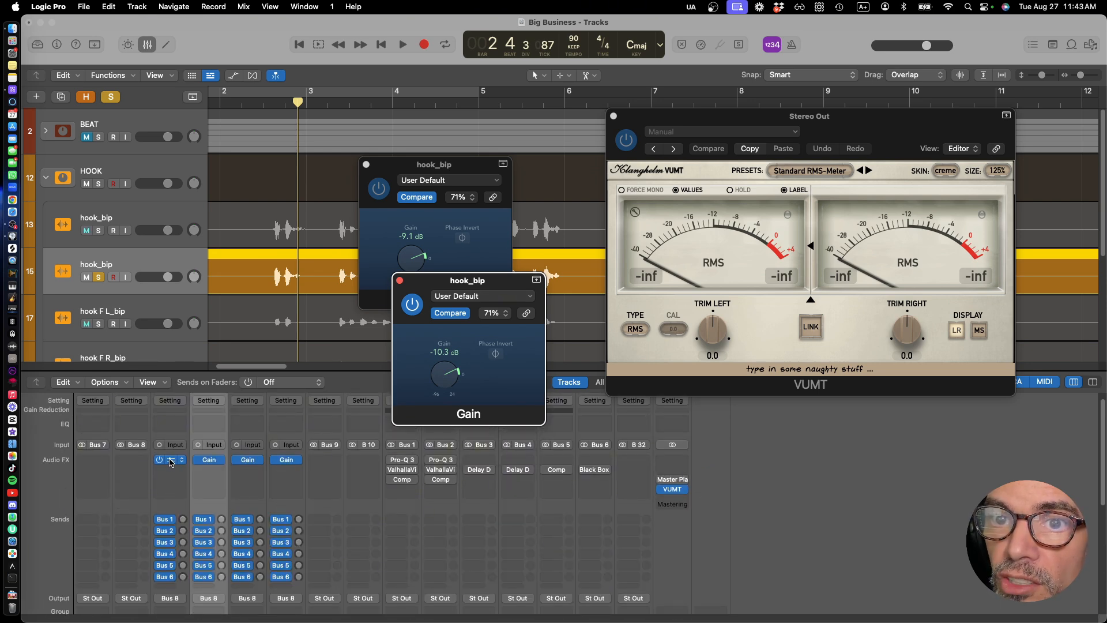
drag(170, 462, 208, 462)
key(space)
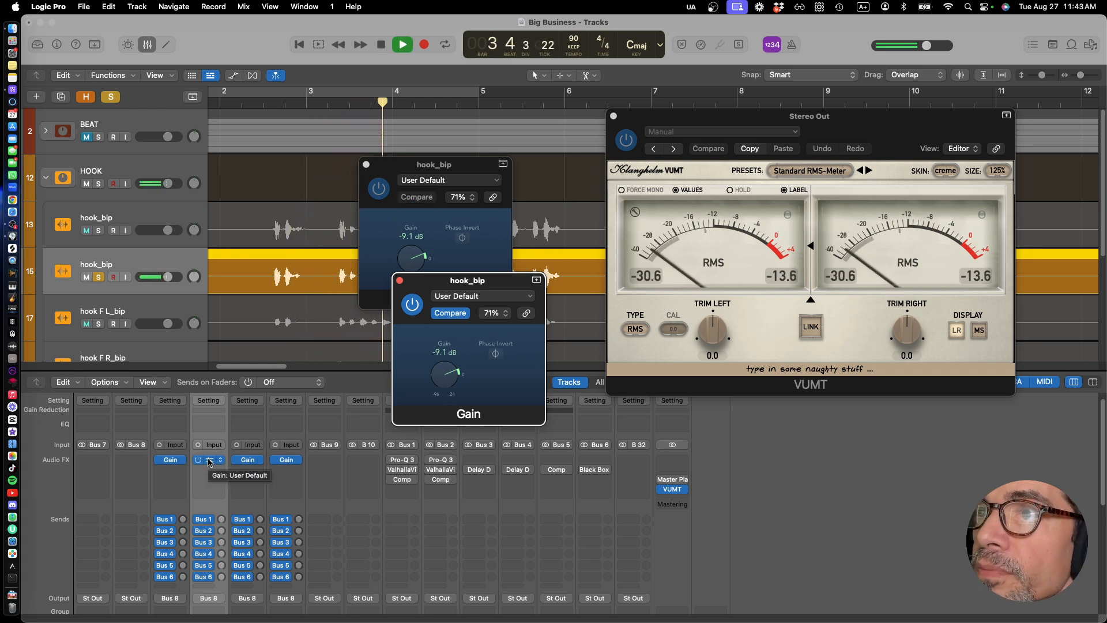
key(space)
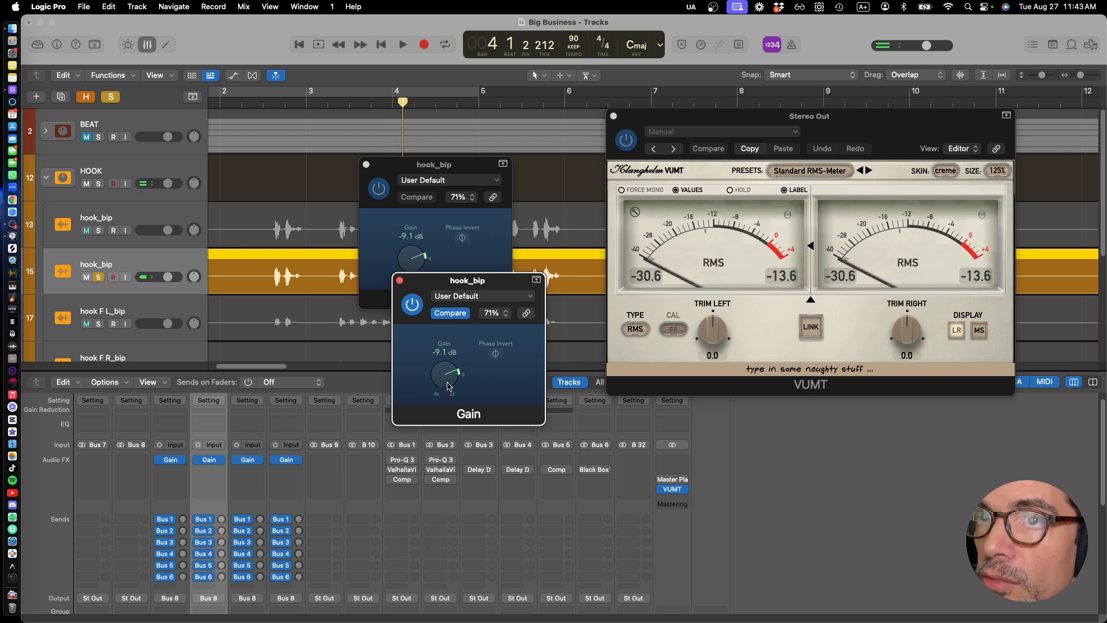
Set the second hook_bip's gain to -8.7 dB during playback, stop, and close both hook_bip Gain windows
scroll(448, 386, up, 2)
key(space)
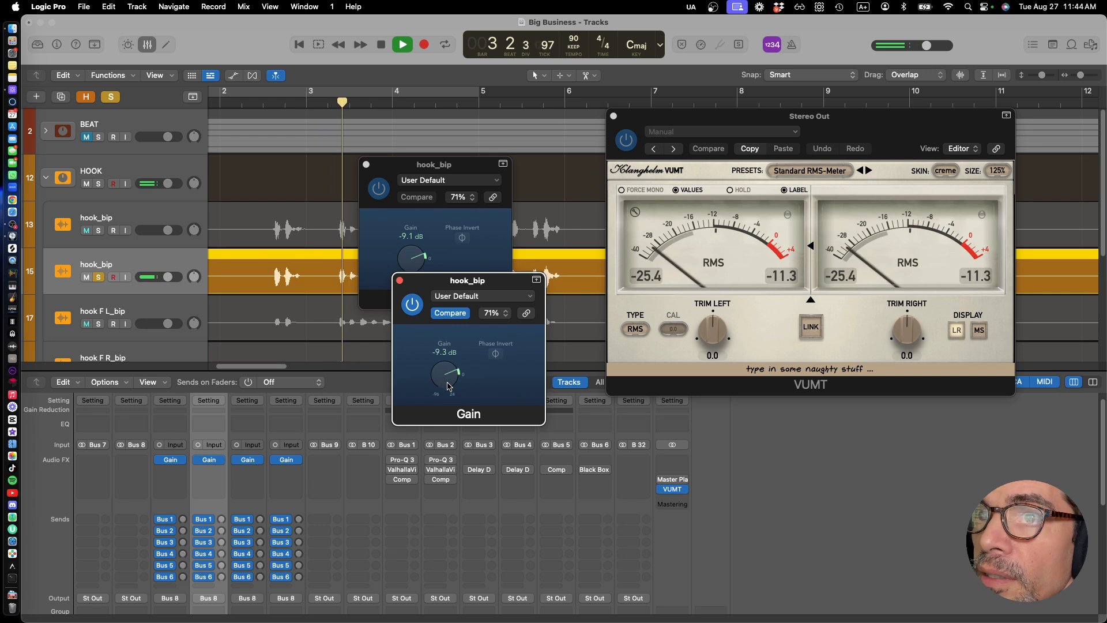
drag(448, 381, 448, 383)
key(space)
key(space)
key(space)
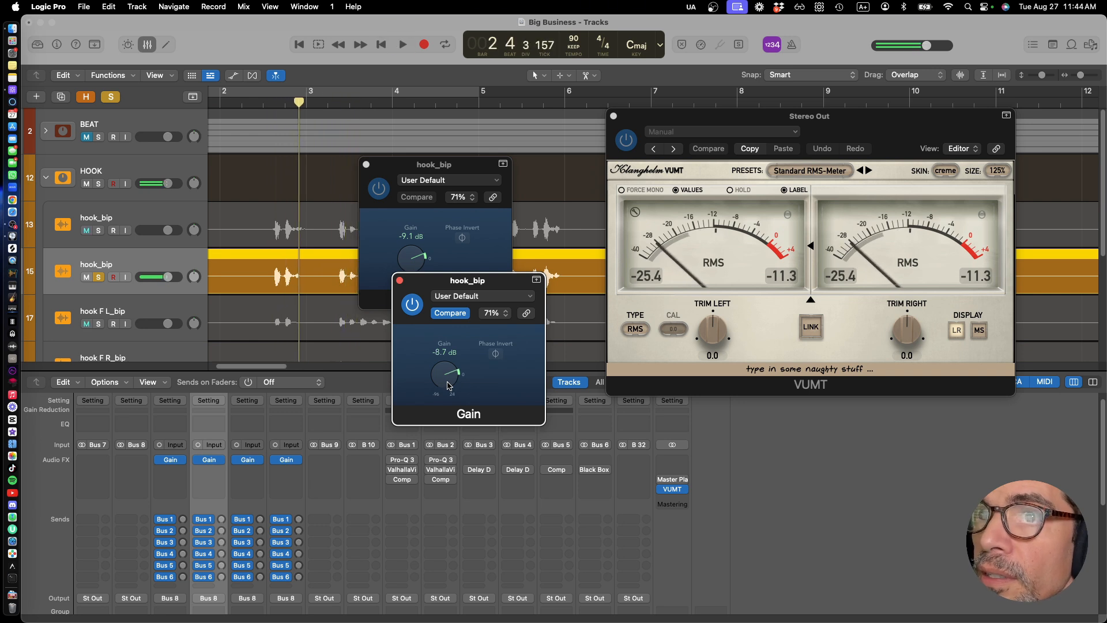
click(400, 281)
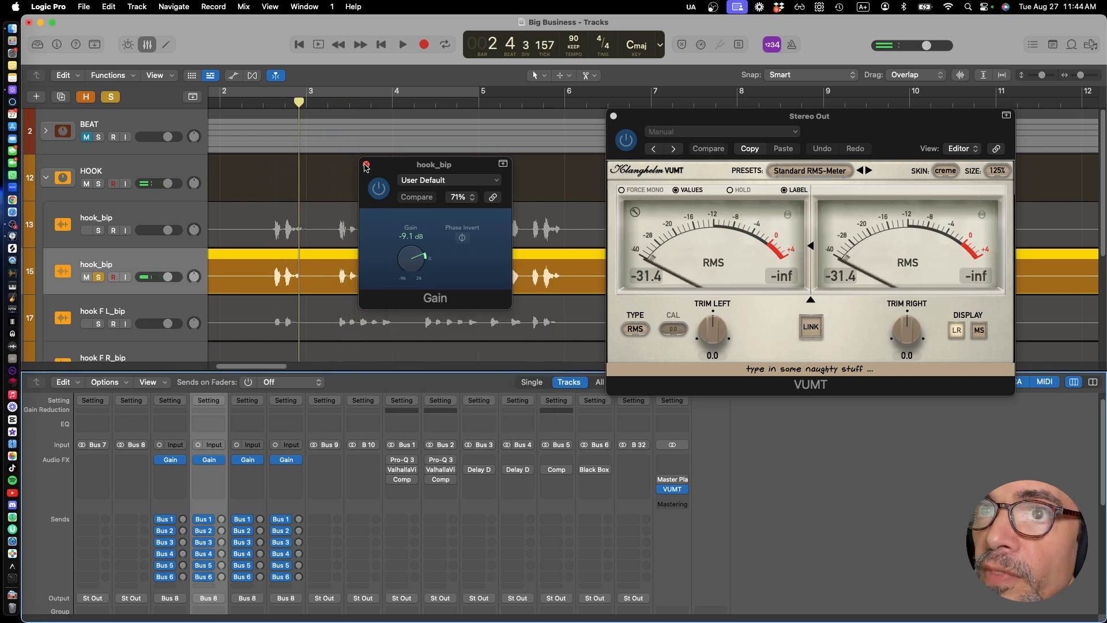
click(366, 165)
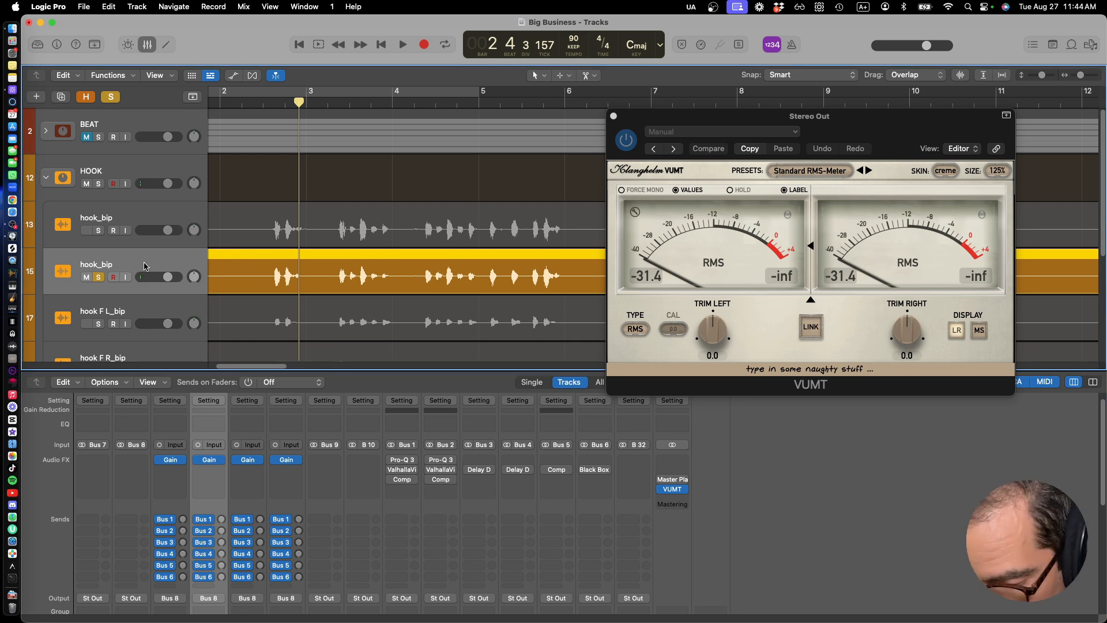
Move the solo to hook F L_bip and set its Gain plug-in to -2.6 dB while checking its level with playback
key(Down)
key(space)
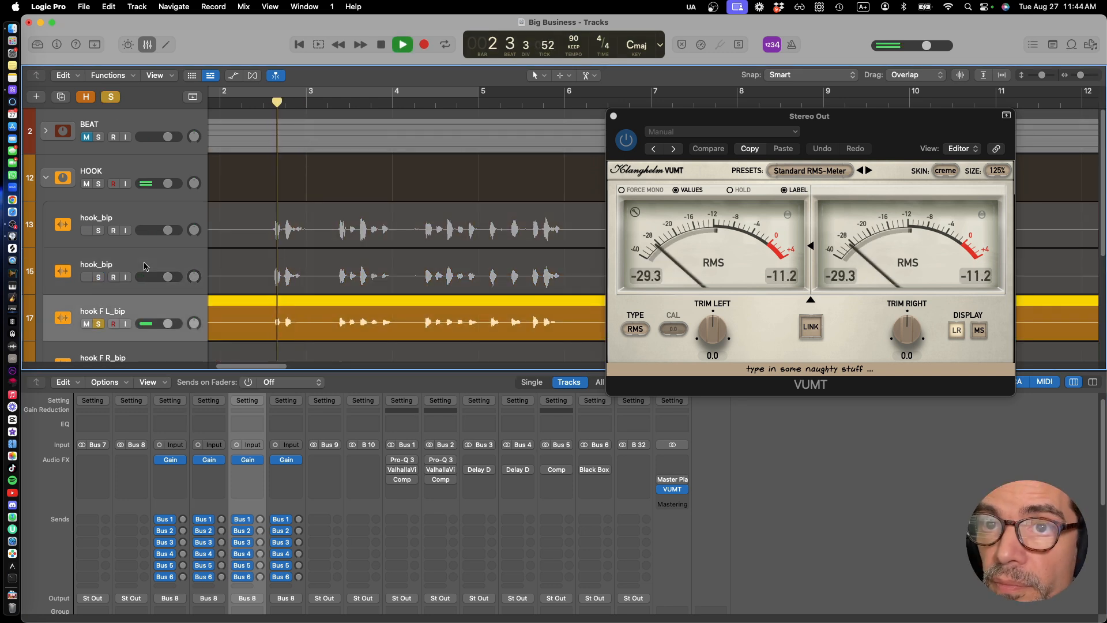
click(248, 460)
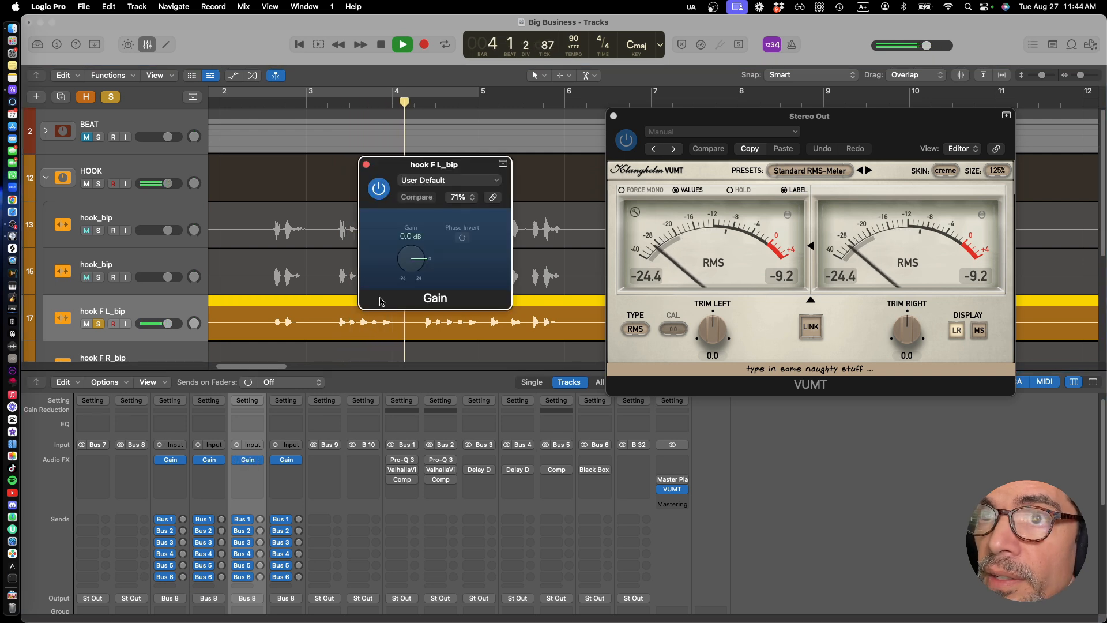
key(space)
drag(403, 257, 405, 261)
key(space)
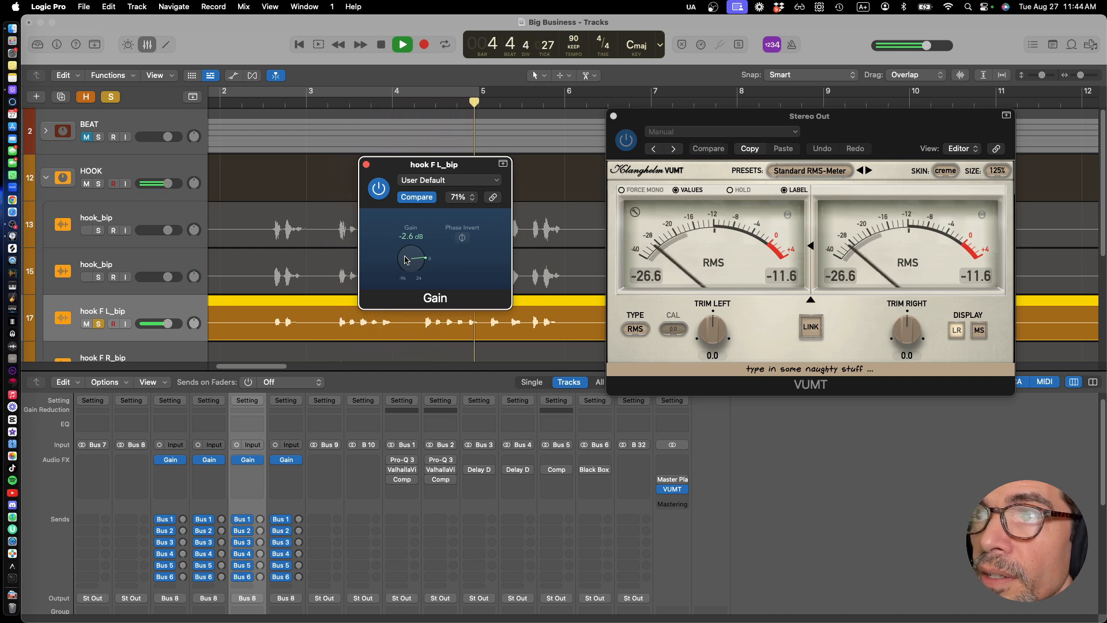
key(space)
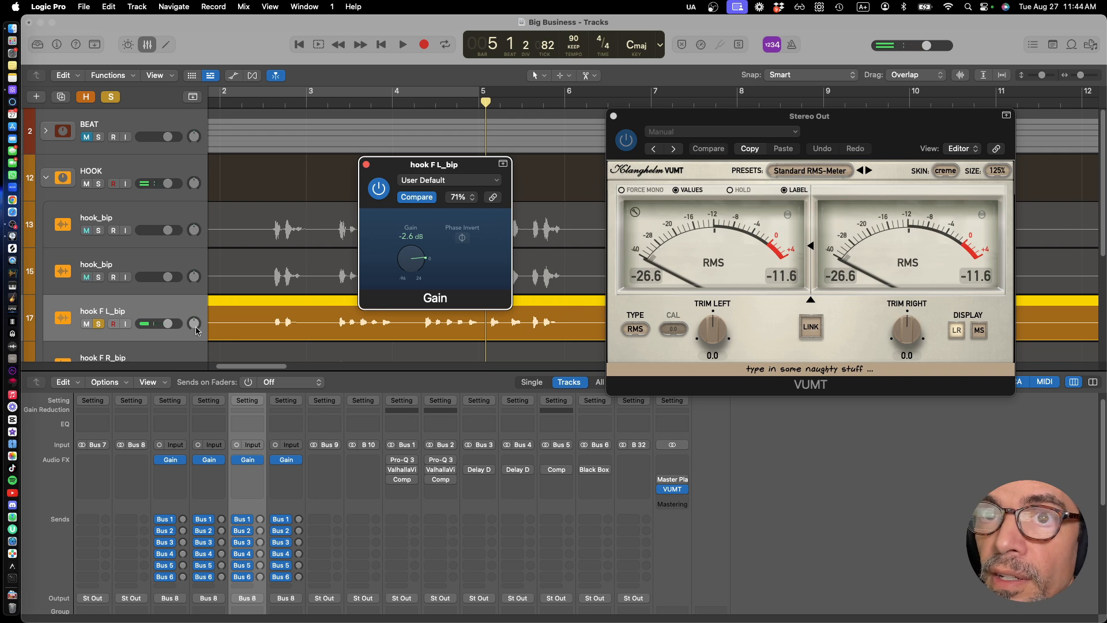
Move the solo from hook F L_bip to hook F R_bip and play it near bar 3 to meter its level
key(s)
key(Down)
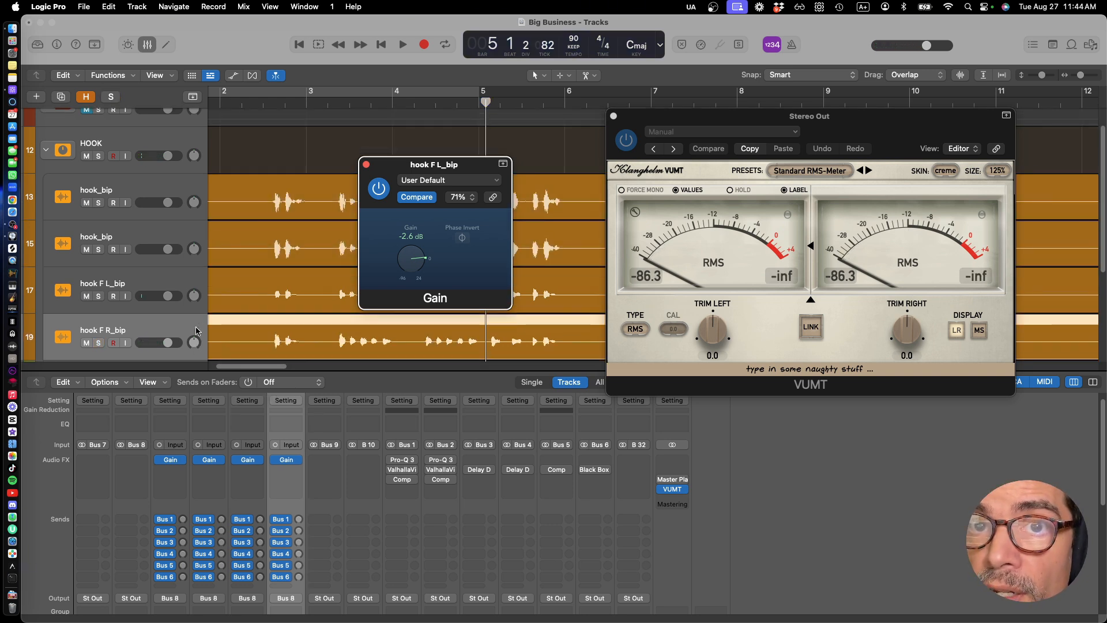
key(space)
key(s)
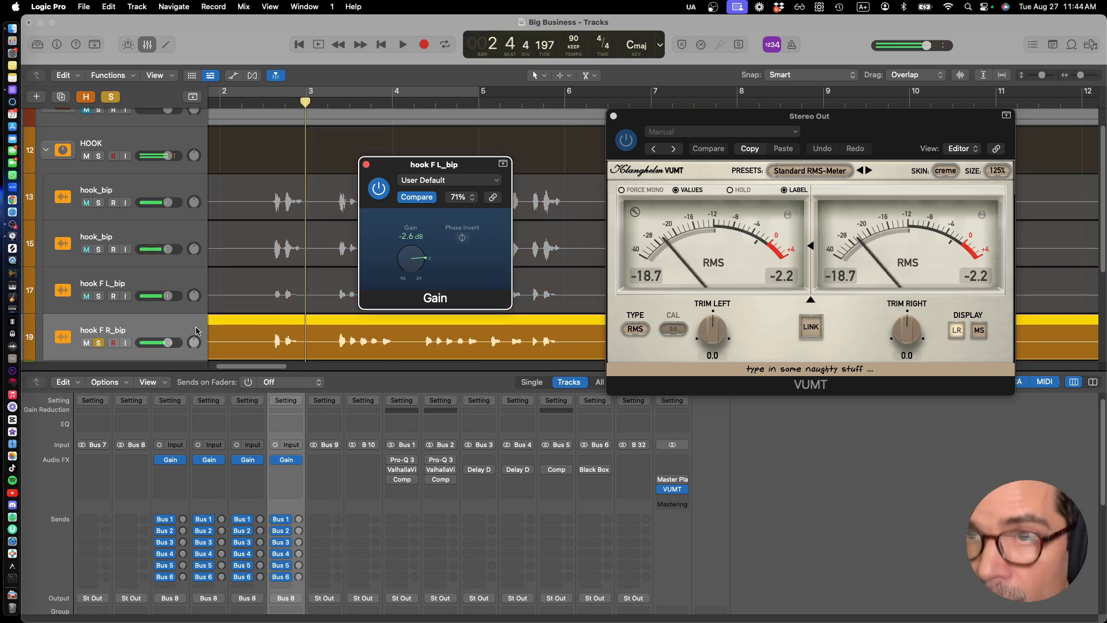
Open the Gain plug-in on hook F R_bip and set its gain to -5.4 dB while replaying the phrase
click(289, 459)
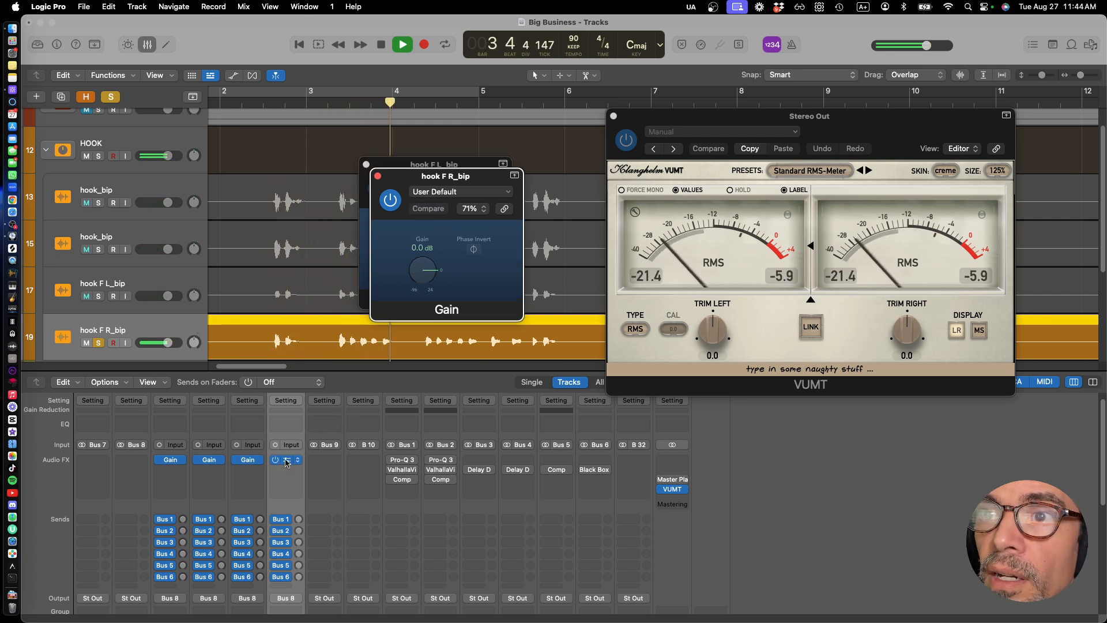
key(space)
key(space)
drag(424, 275, 423, 266)
key(space)
key(space)
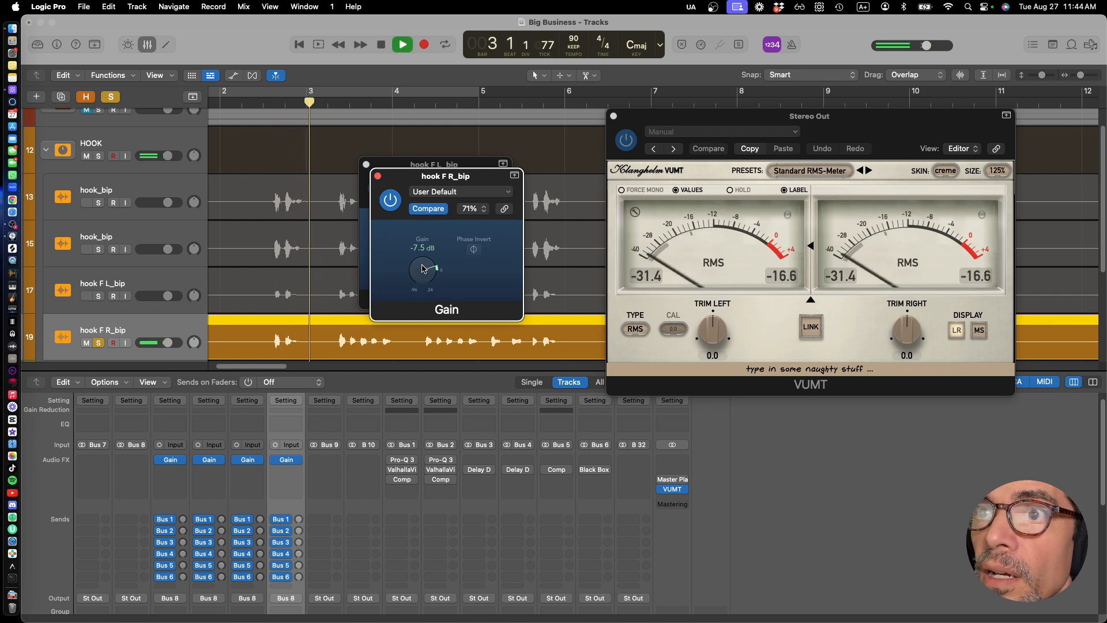
key(space)
key(space)
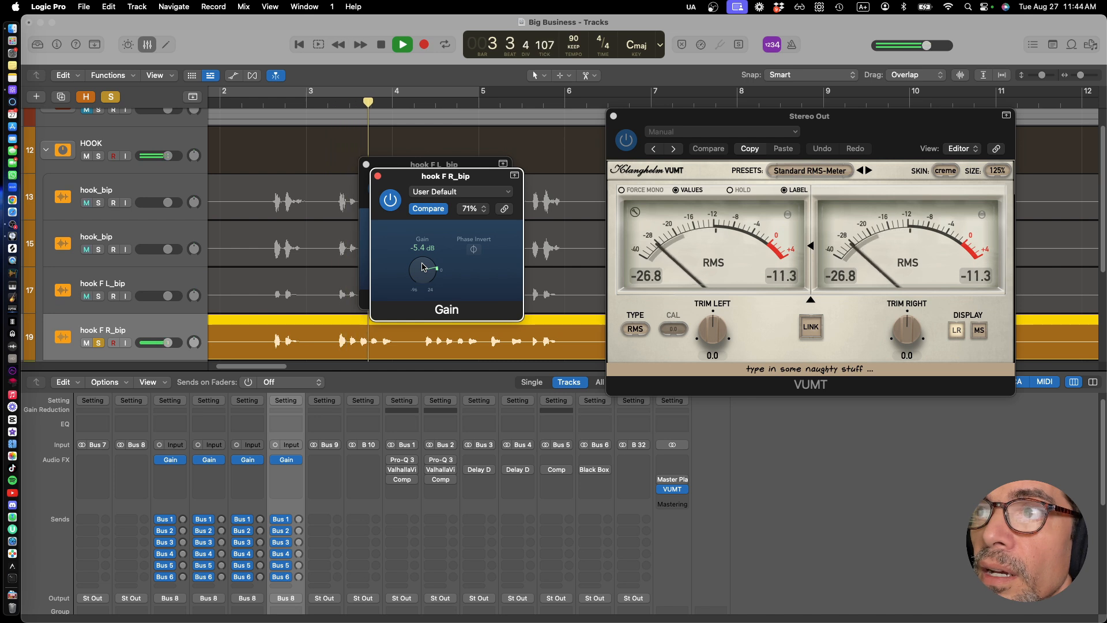
key(space)
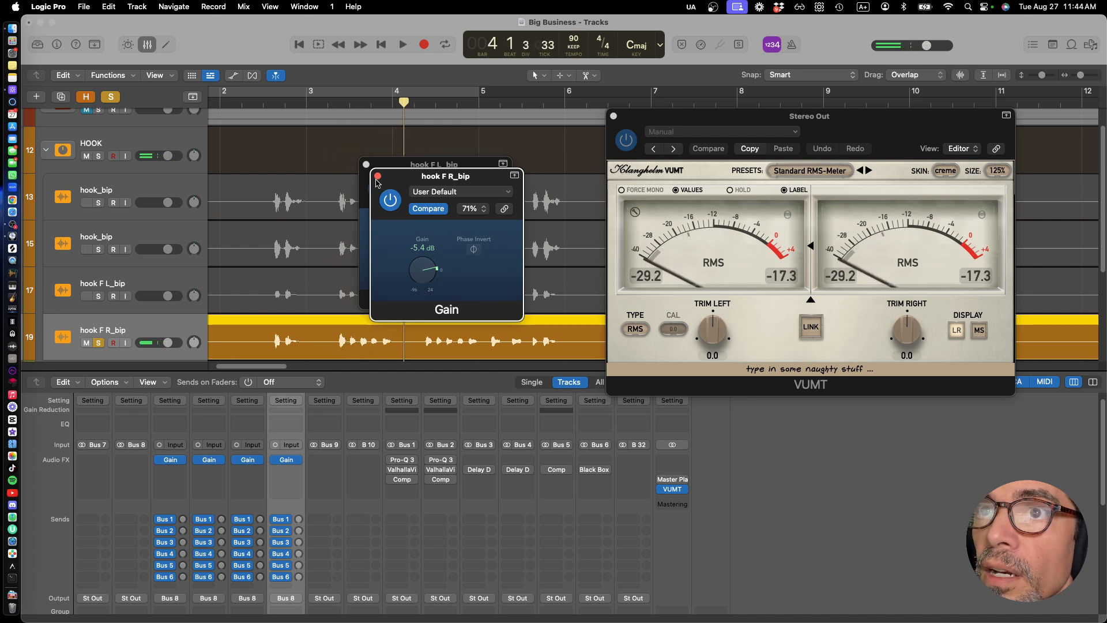
Select the LEAD track and close the Gain windows of hook F R_bip and hook F L_bip
key(Down)
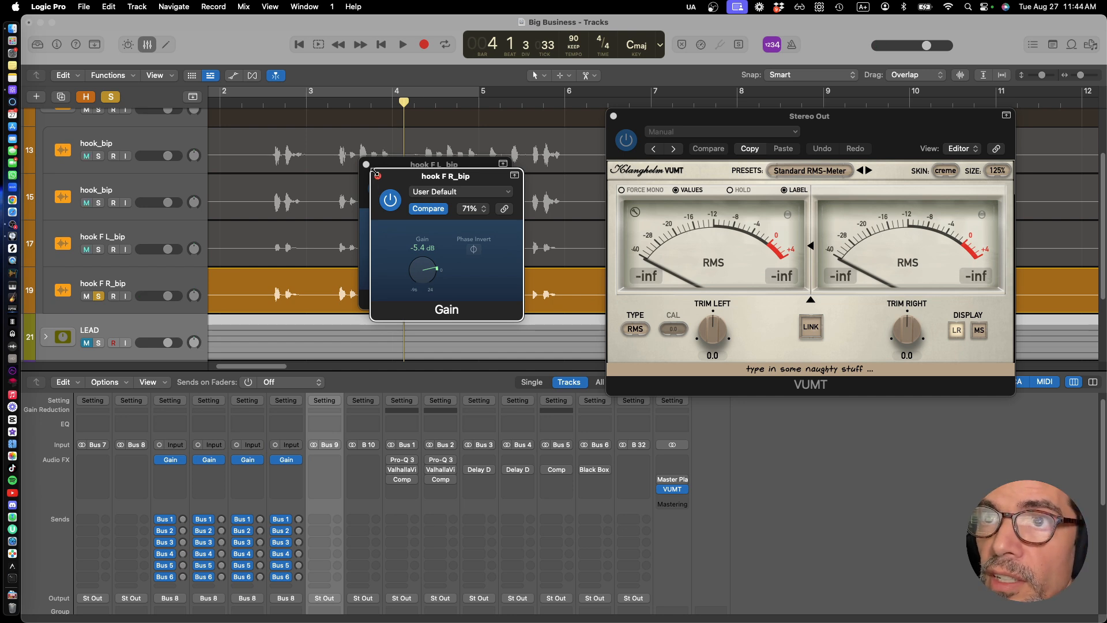
click(377, 176)
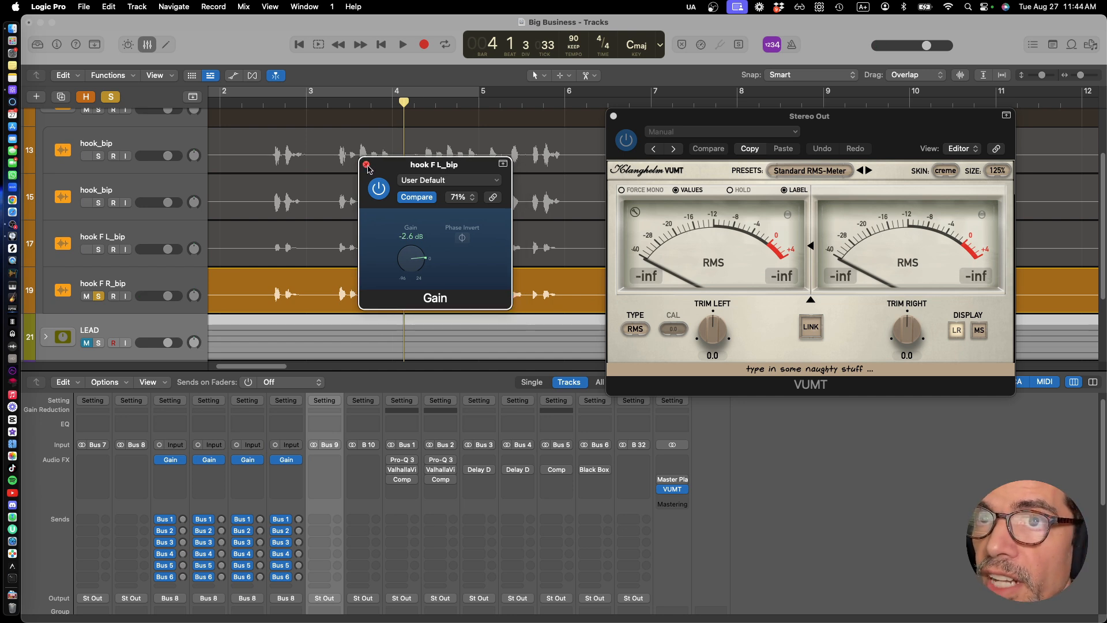
click(367, 165)
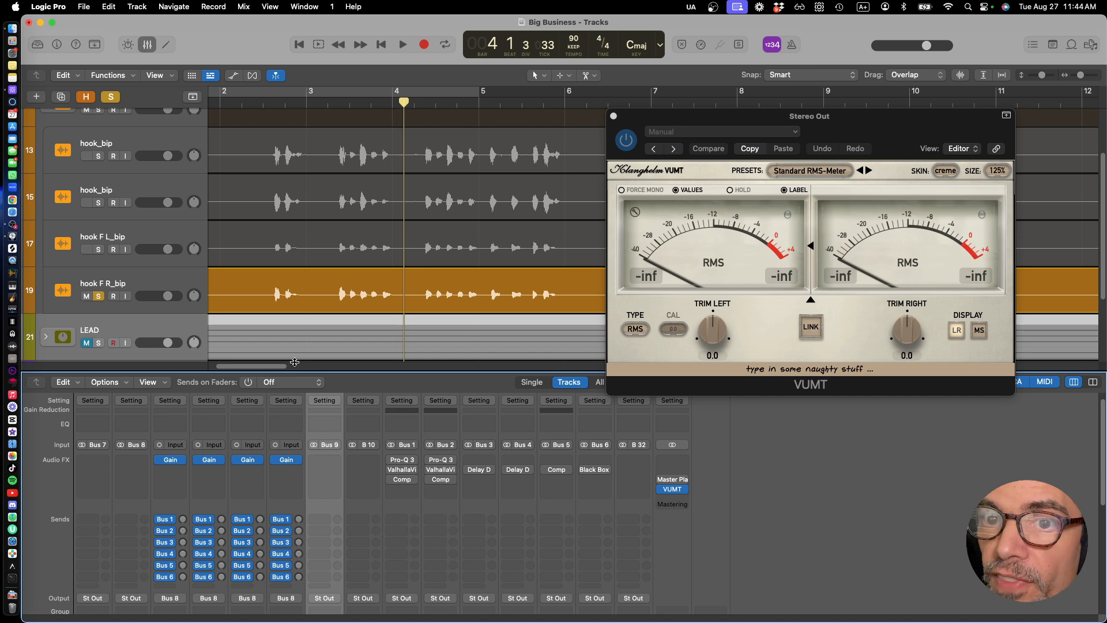
Enlarge the mixer to show the faders and solo both hook_bip channels instead of hook F R_bip
drag(337, 372, 286, 173)
scroll(207, 392, down, 2)
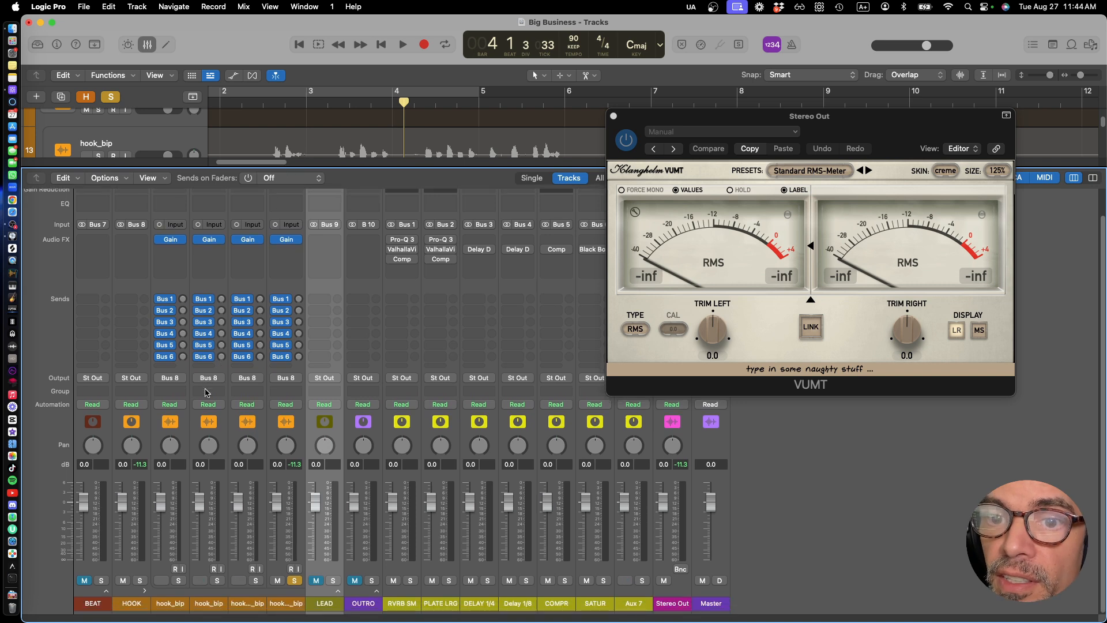
click(177, 580)
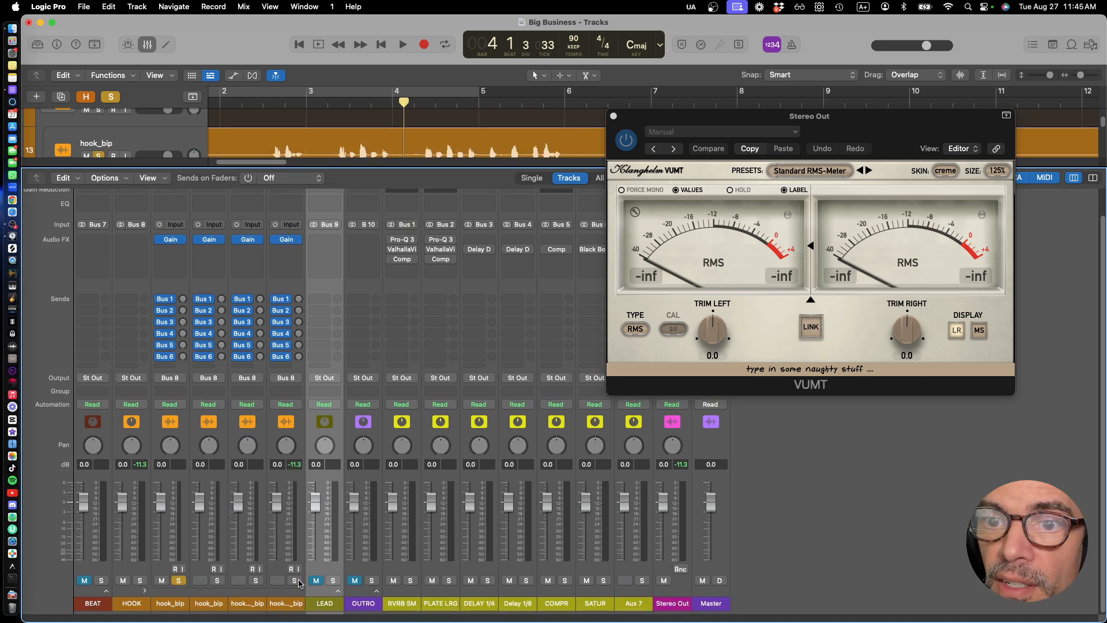
click(217, 580)
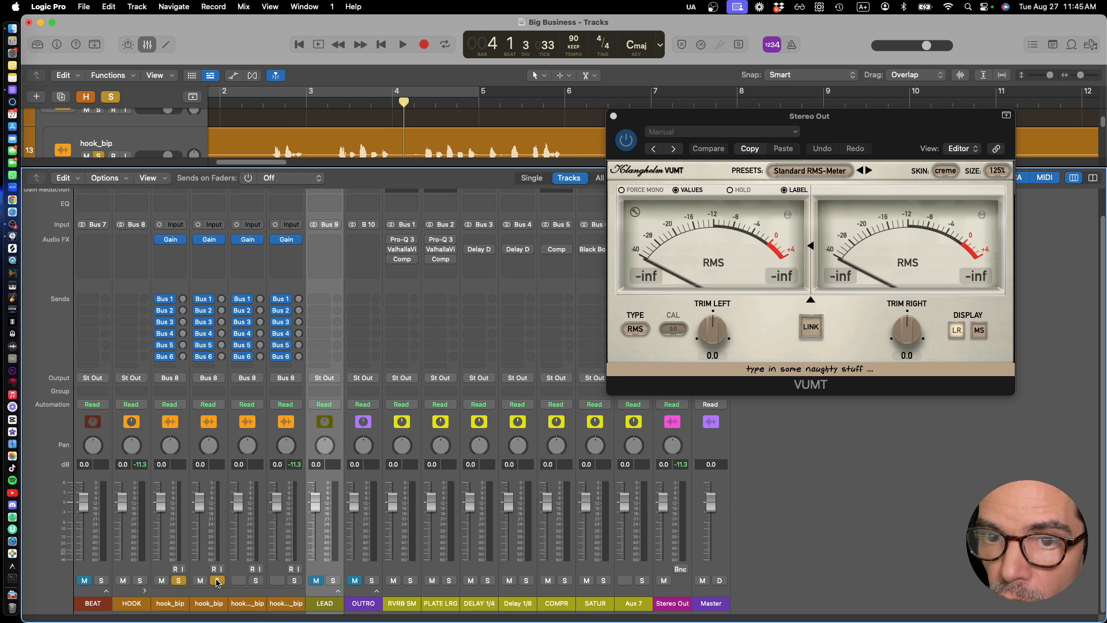
double_click(163, 464)
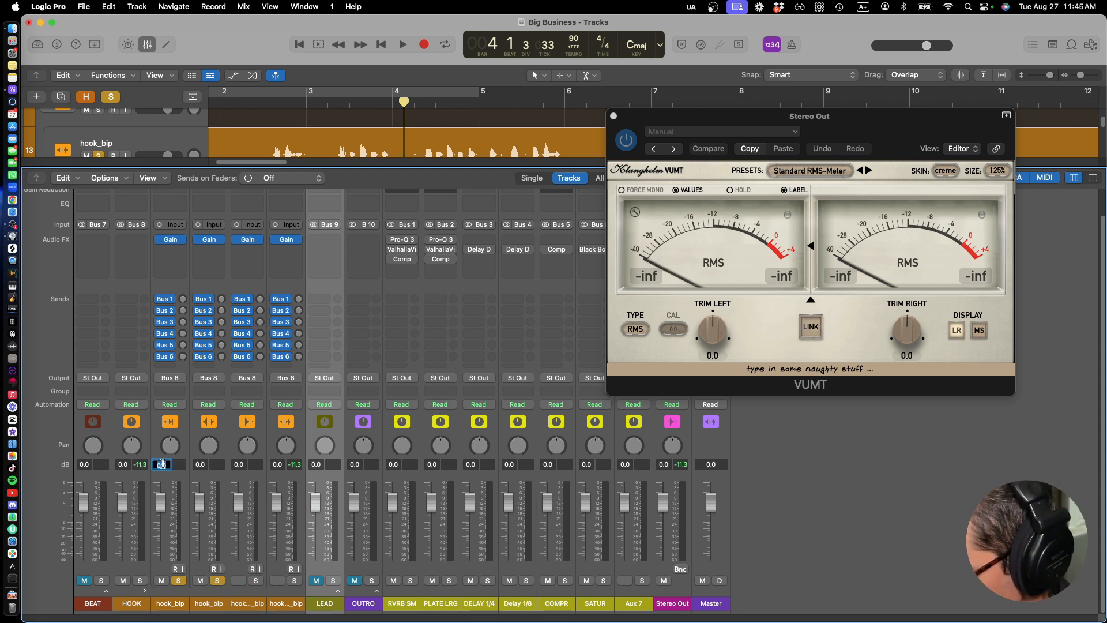
text(6)
key(Return)
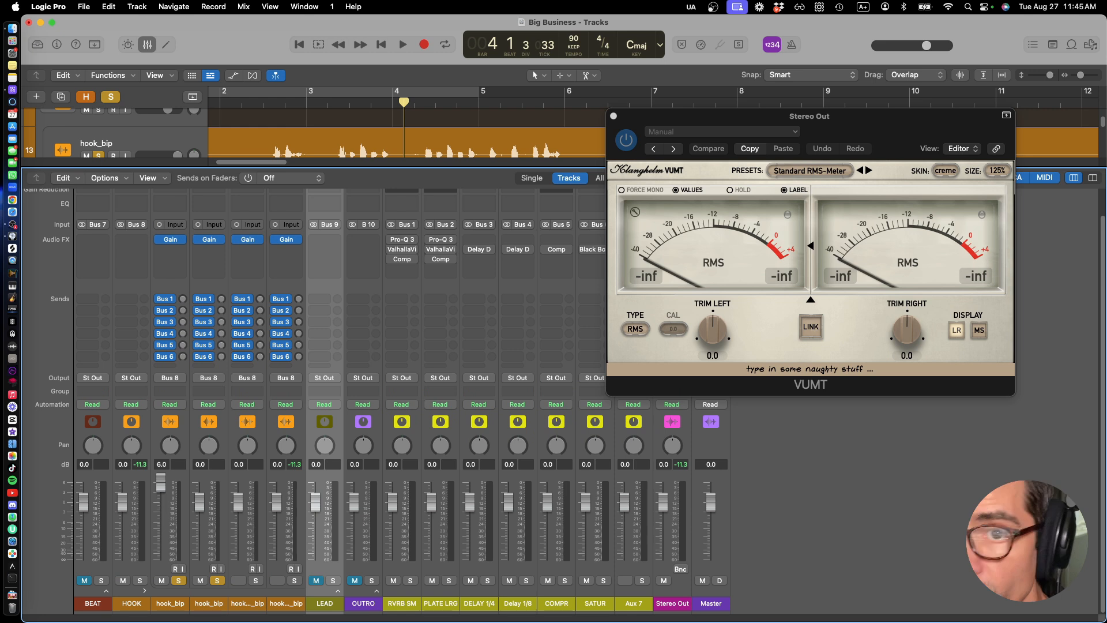
alt+click(162, 488)
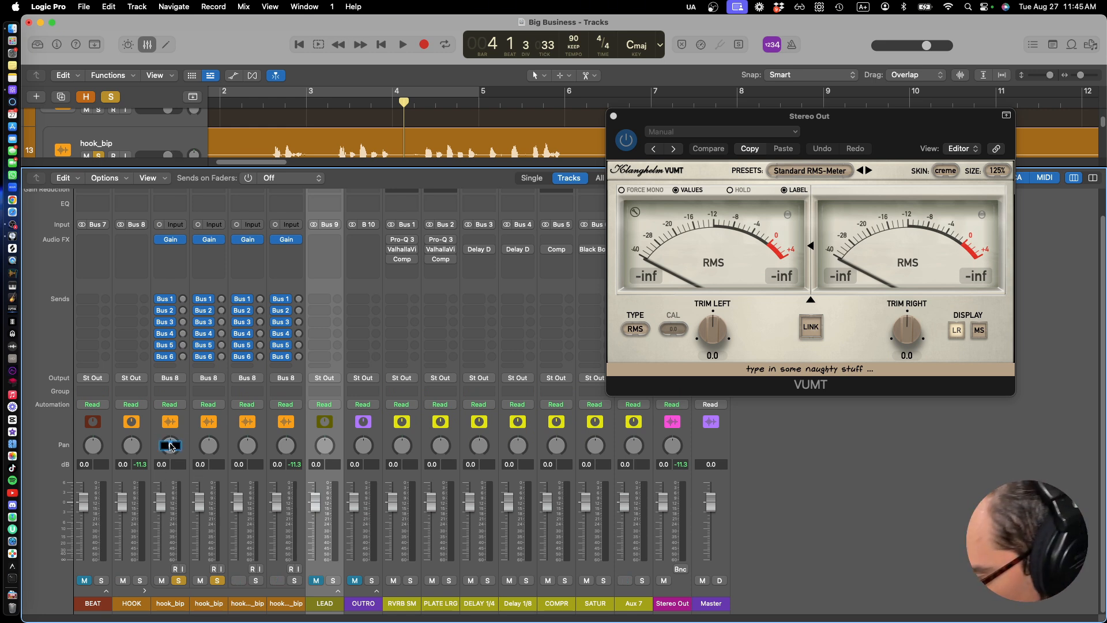
Pan the first hook_bip channel to -7 and the second hook_bip channel to +7
drag(170, 446, 170, 442)
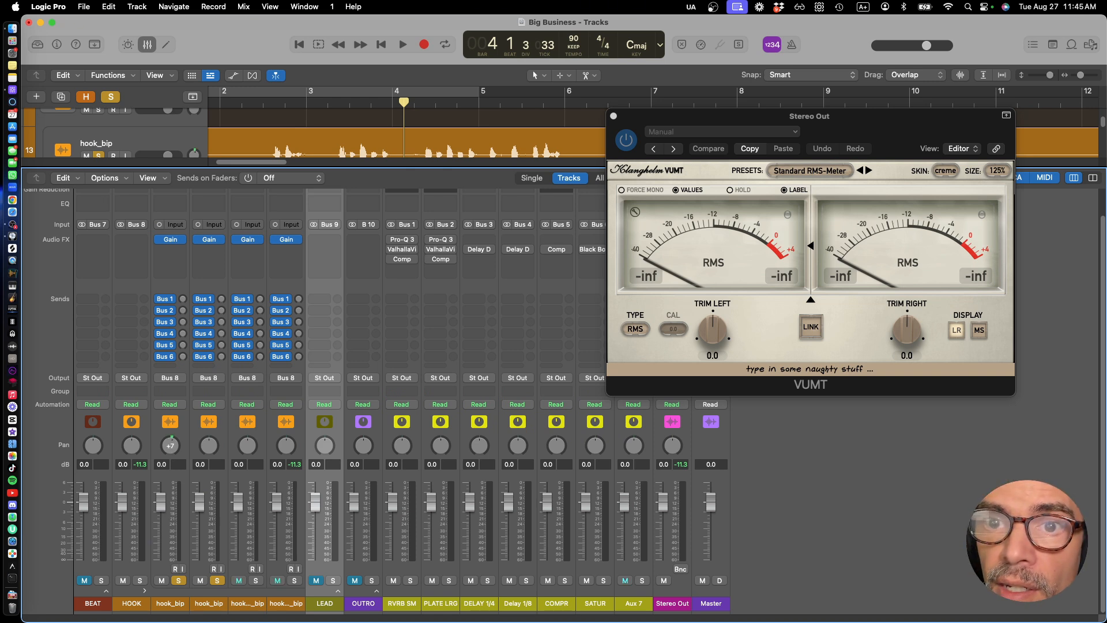
double_click(169, 447)
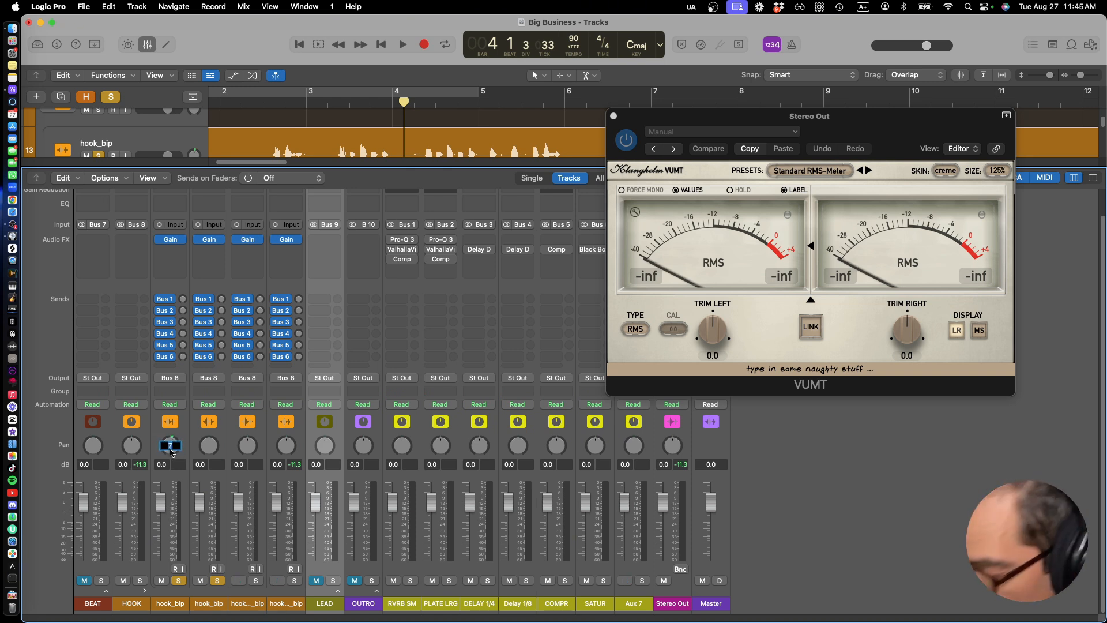
text(-7)
key(Return)
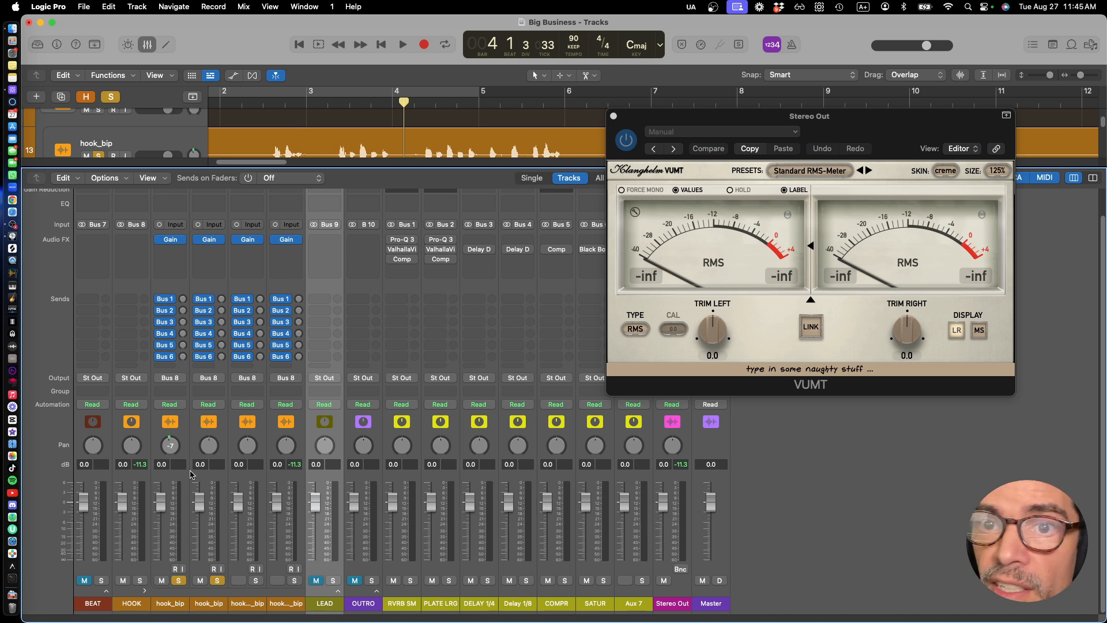
double_click(211, 449)
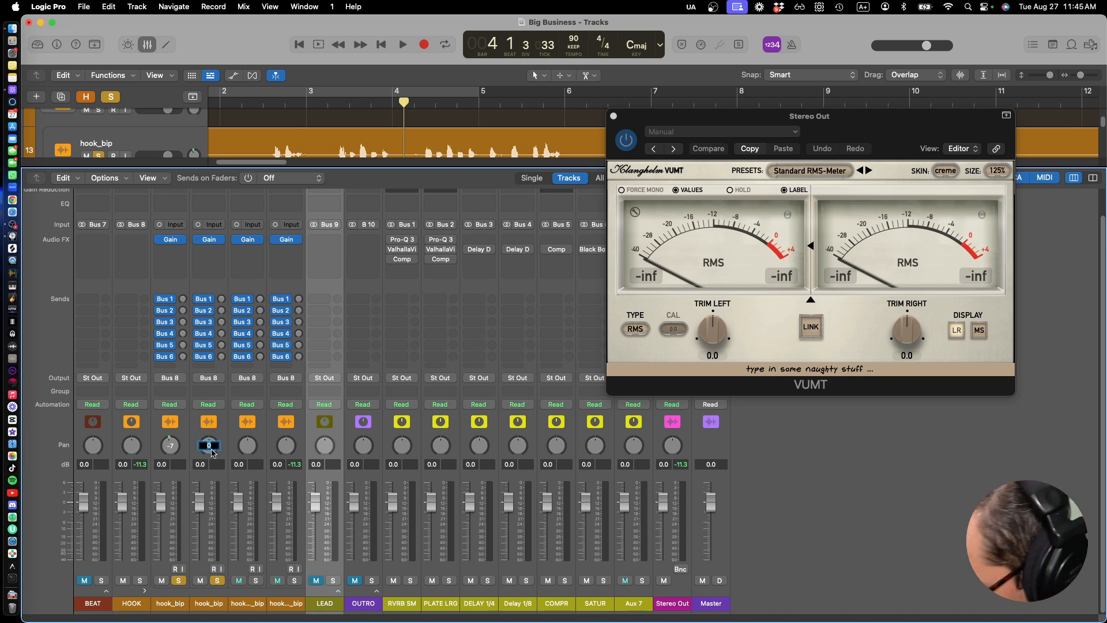
key(Return)
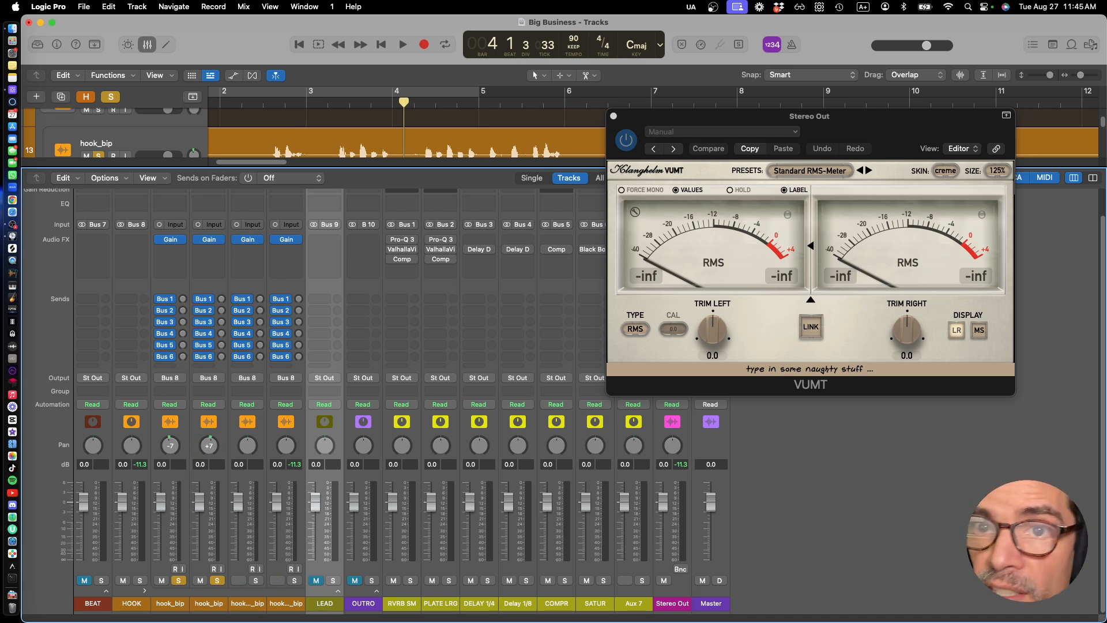
Pan the hook F L_bip channel to -9 and the hook F R_bip channel to +9
double_click(252, 446)
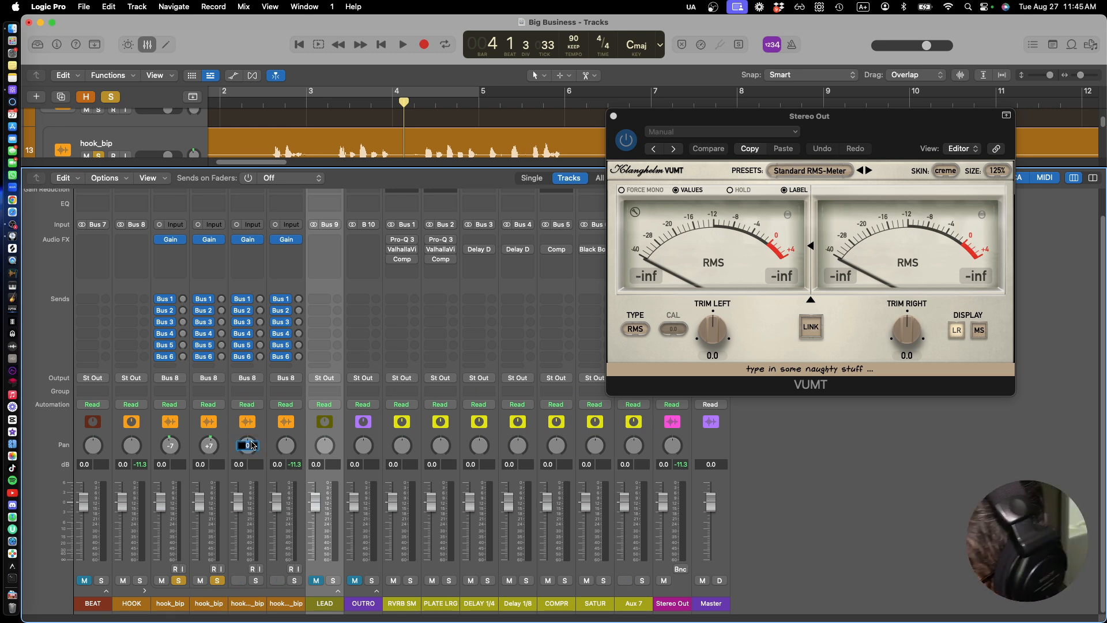
key(Return)
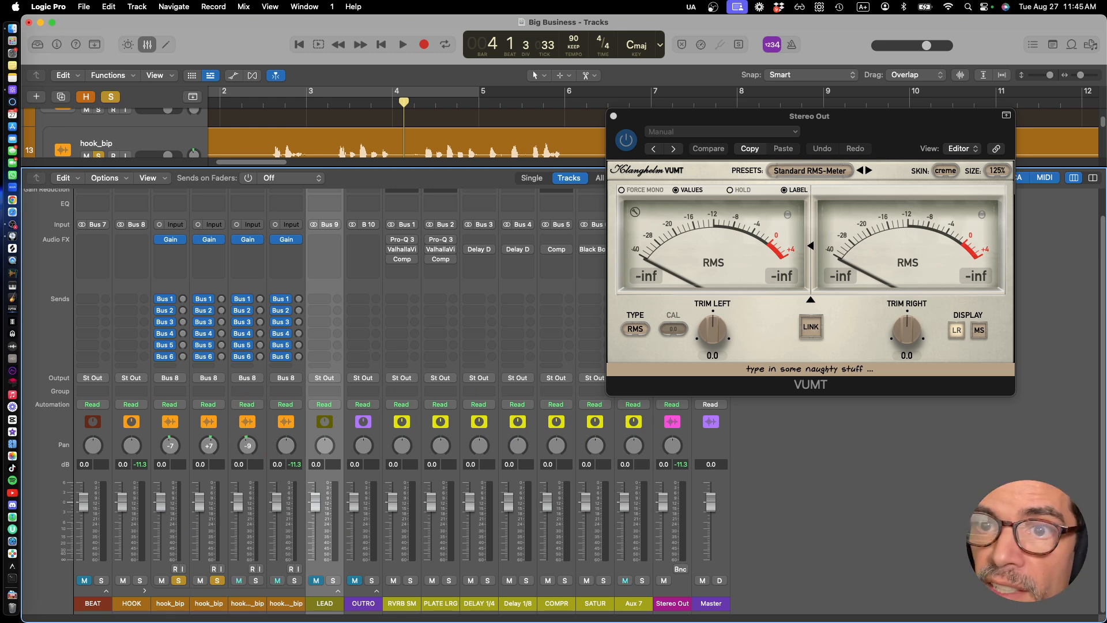
double_click(290, 447)
text(9)
key(Return)
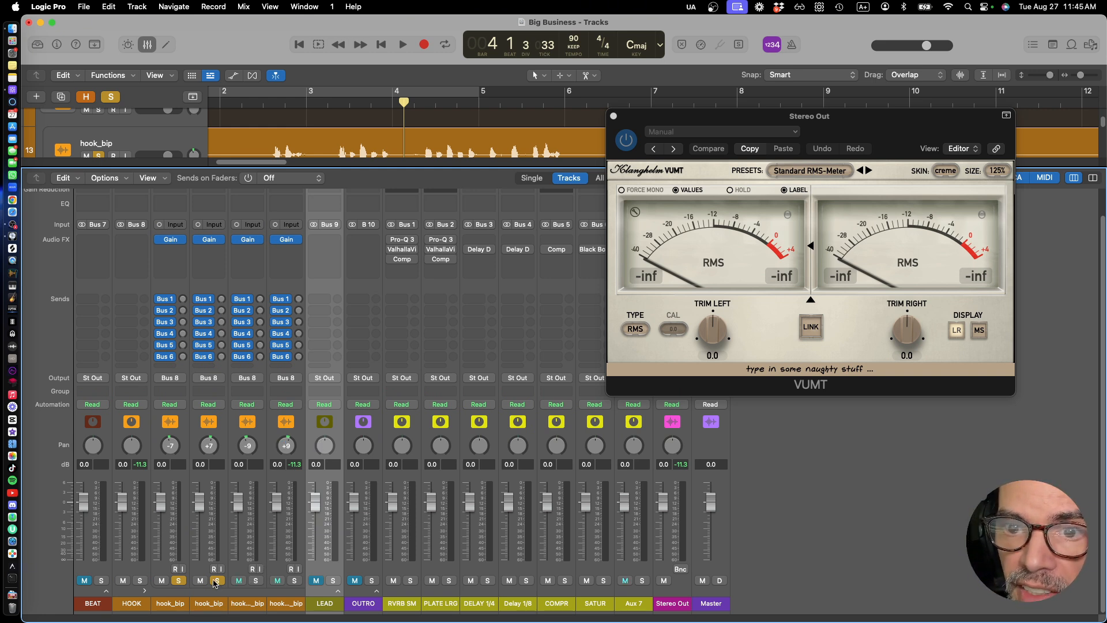
Clear the solo on both hook_bip channels and play all four hook vocals together to meter their combined RMS level
click(216, 580)
click(179, 581)
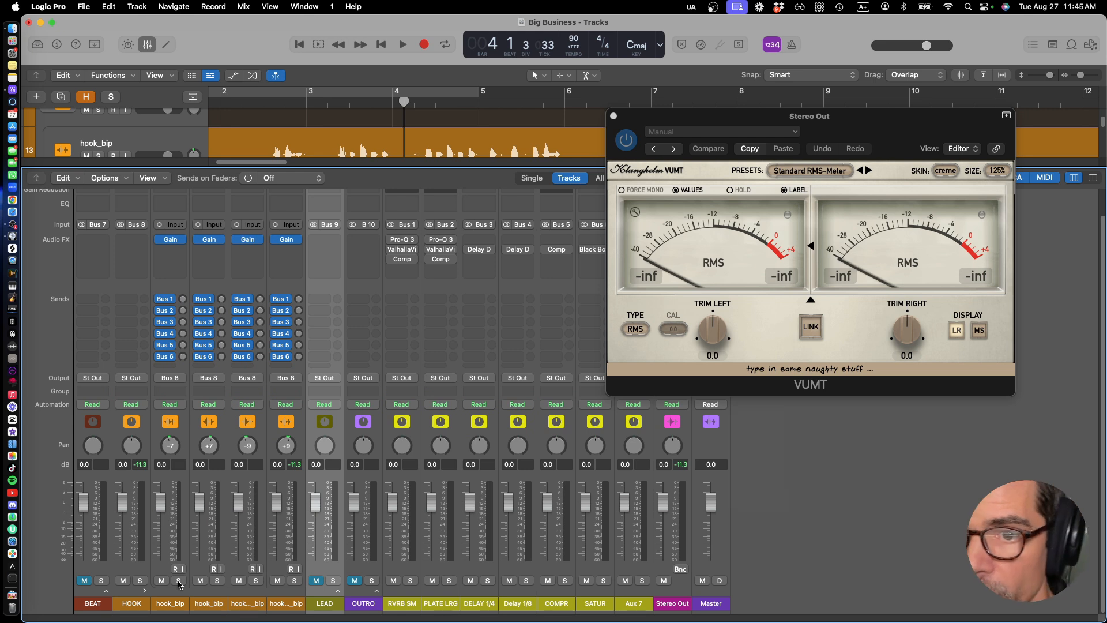
key(space)
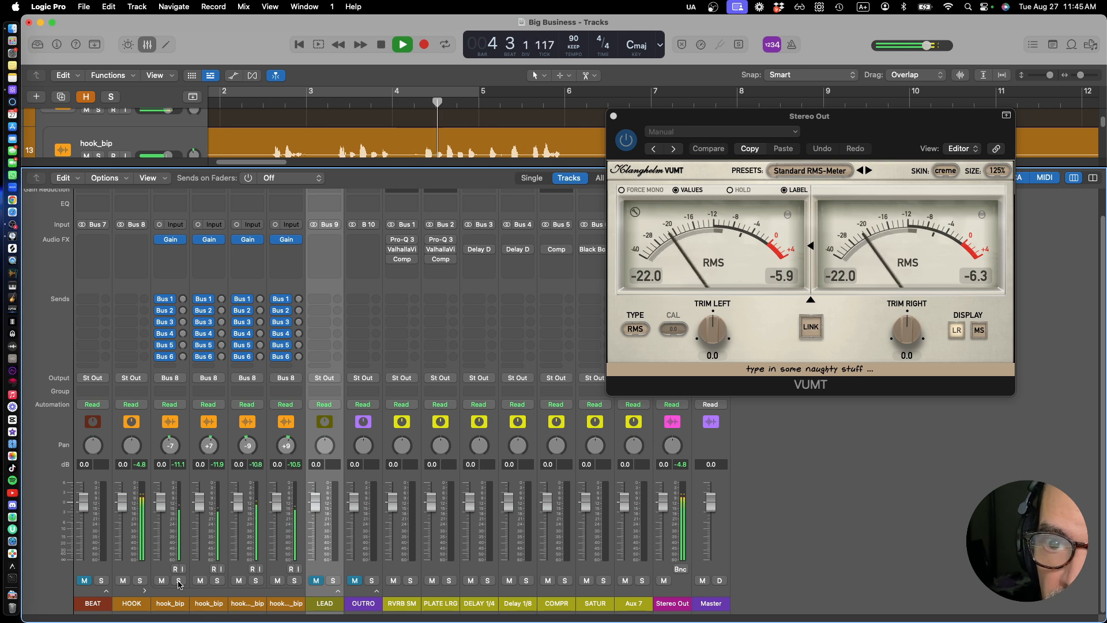
key(space)
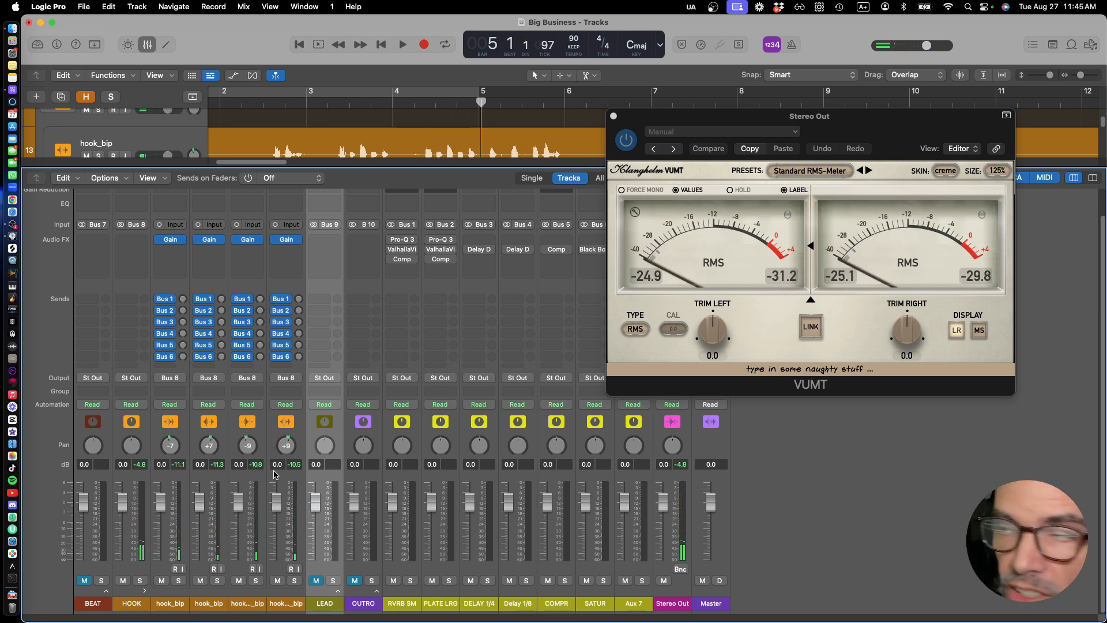
key(space)
key(space)
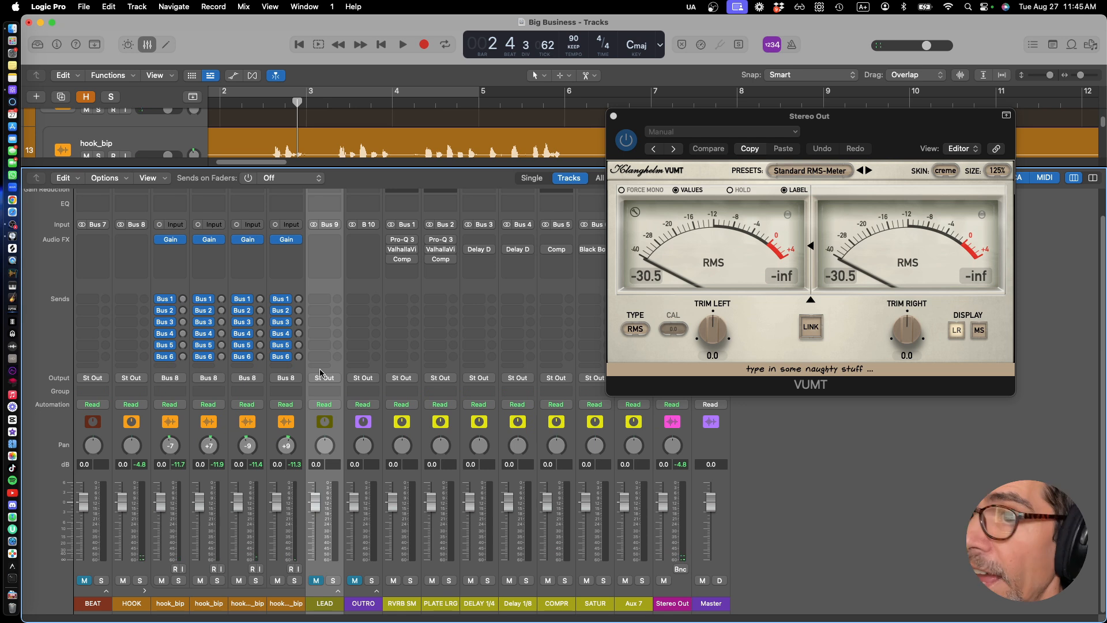
key(space)
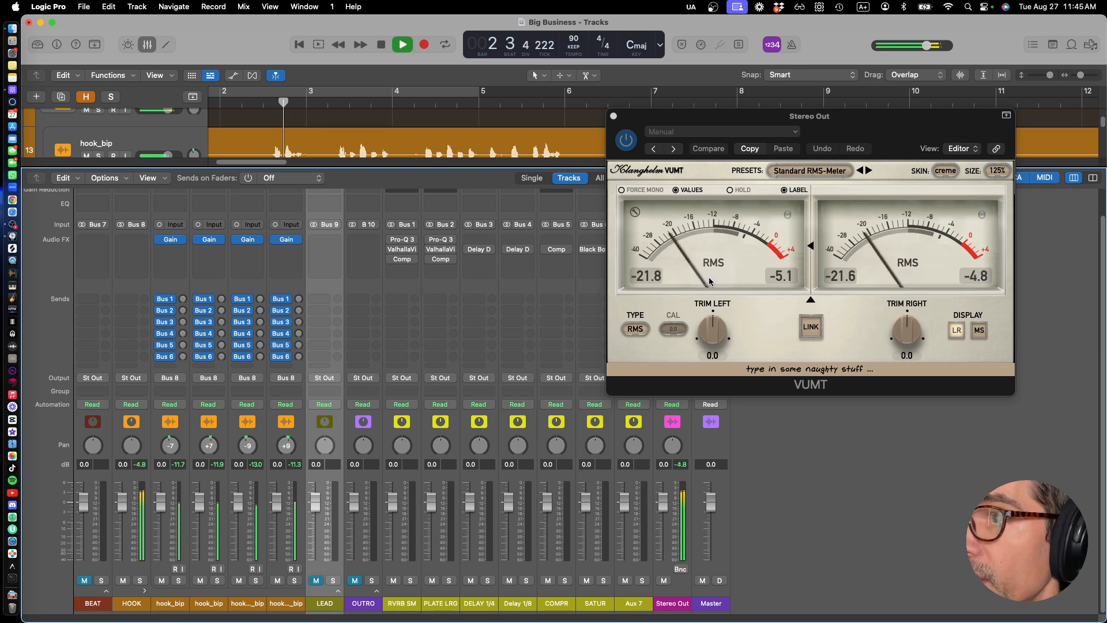
key(space)
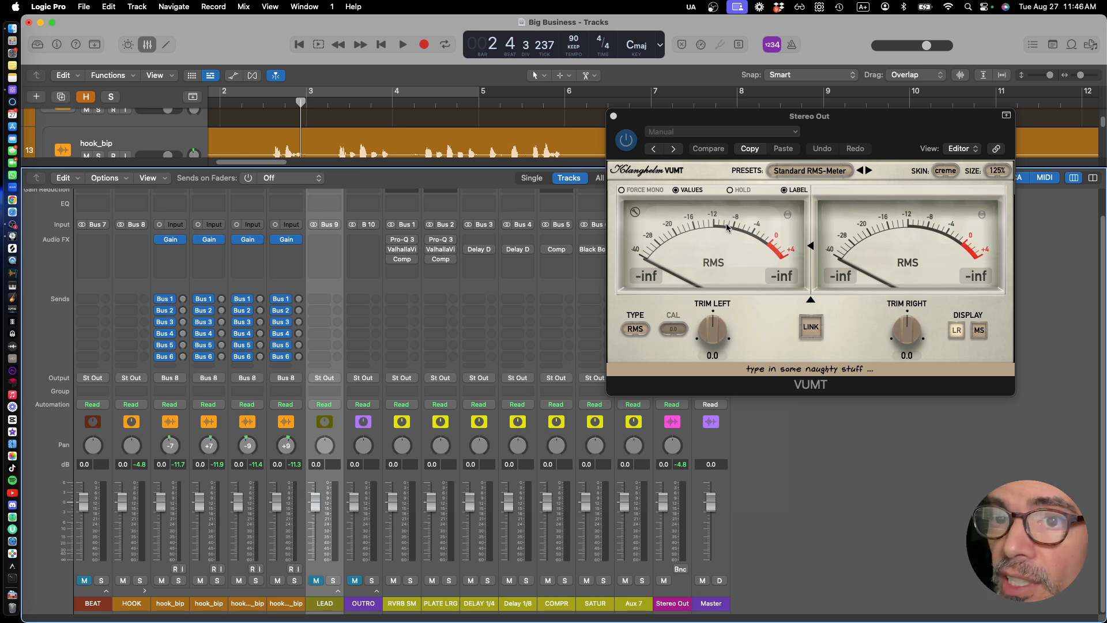
scroll(357, 396, up, 2)
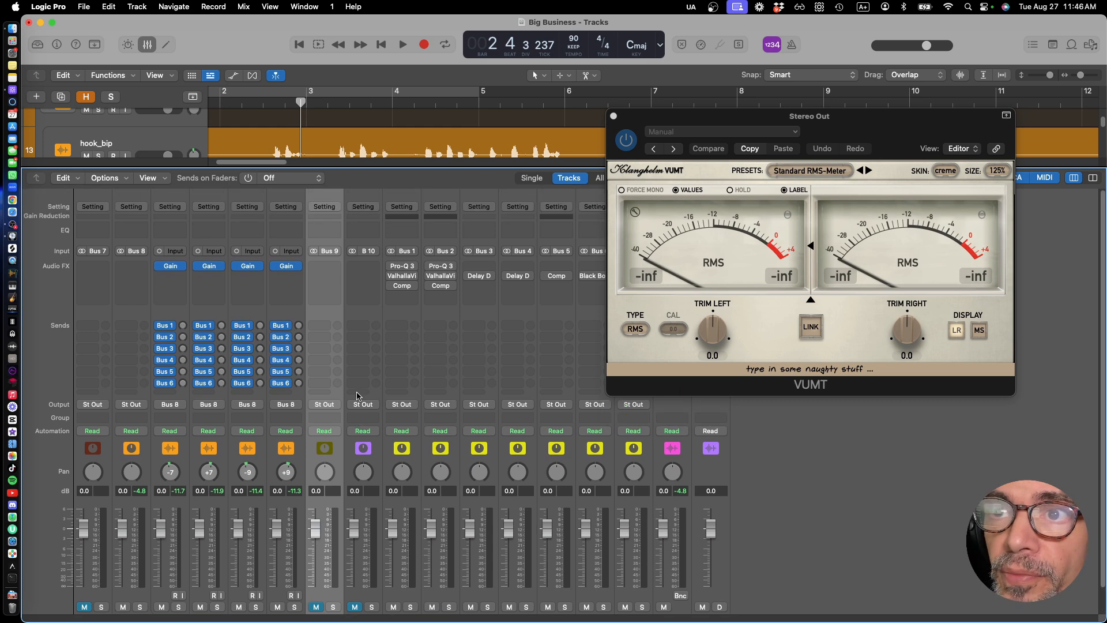
scroll(357, 396, down, 2)
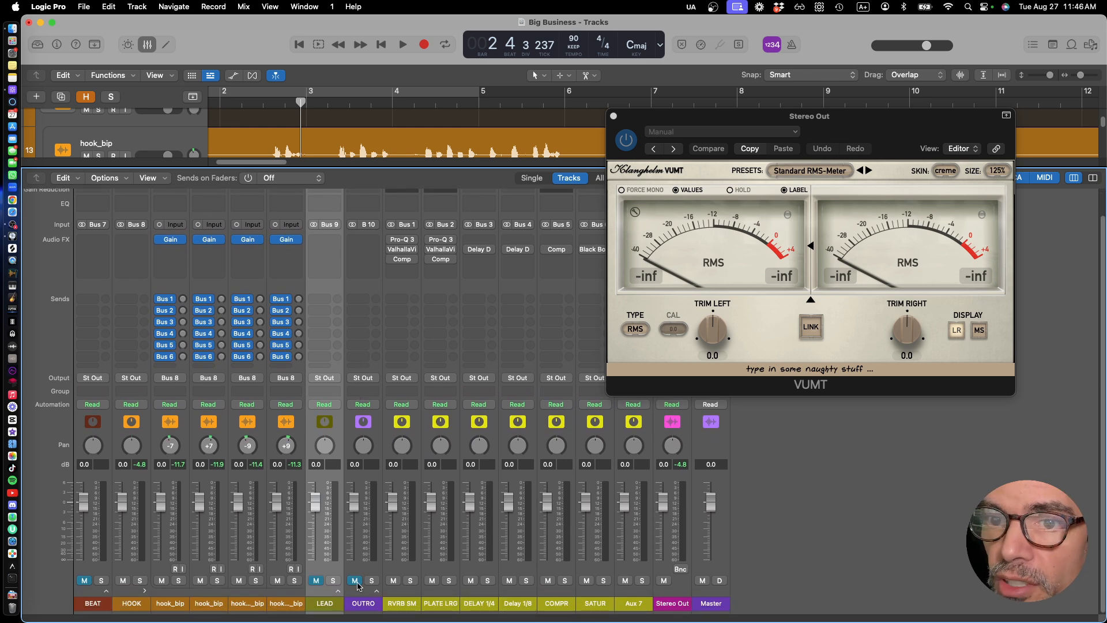
Collapse the HOOK stack, expand the LEAD stack, and inspect the bx_console SSL 9000 J plug-in on the lead ad Vrb channel
click(145, 592)
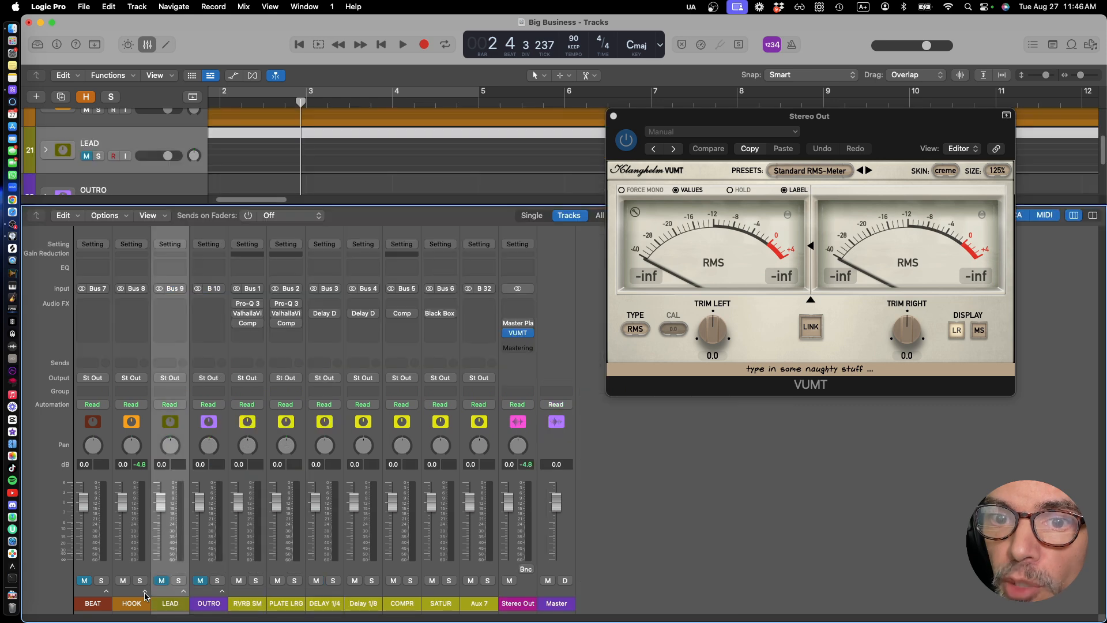
click(182, 591)
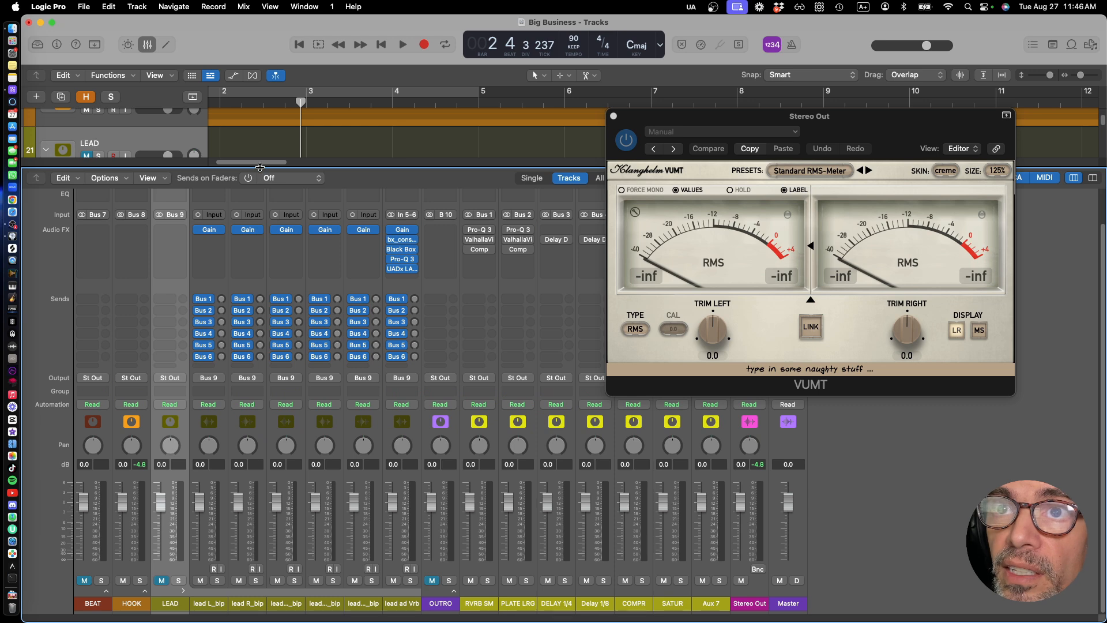
drag(262, 166, 262, 220)
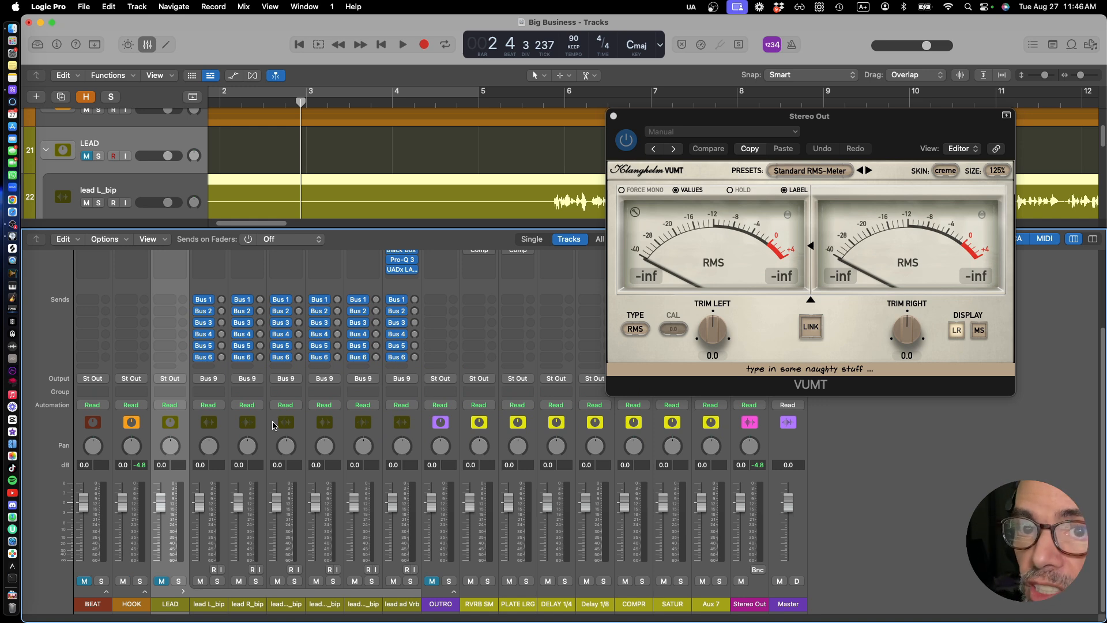
scroll(260, 420, up, 5)
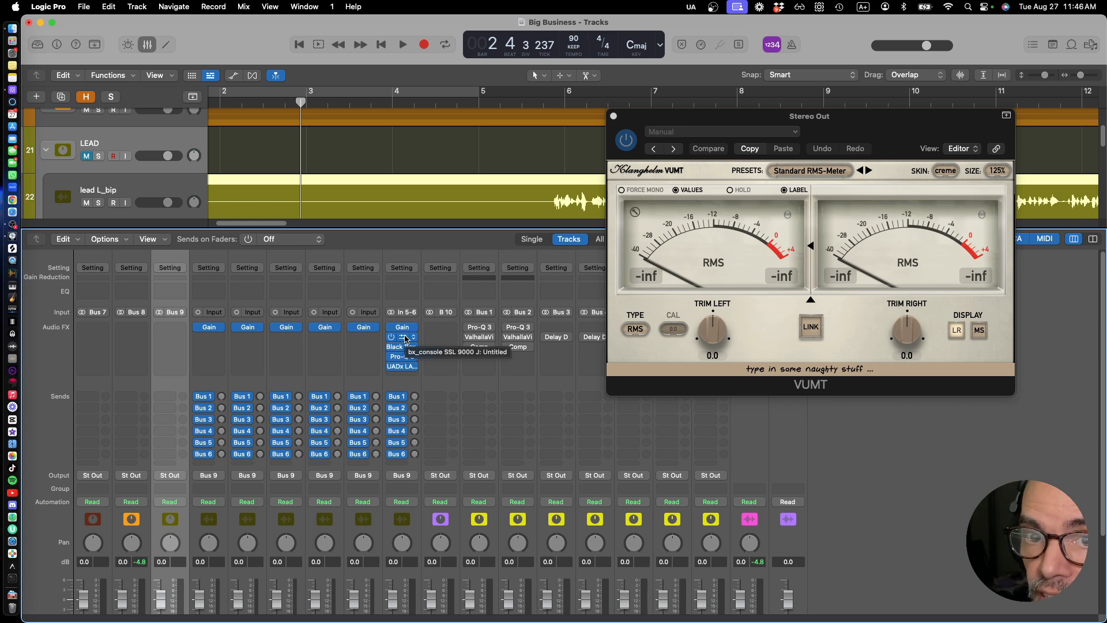
click(406, 339)
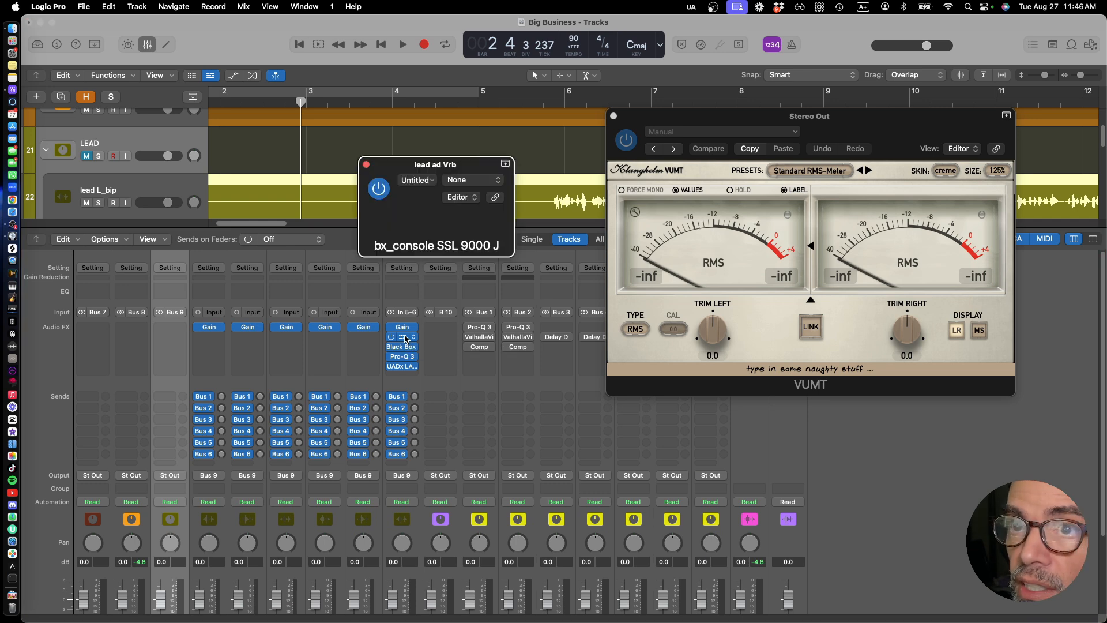
click(365, 165)
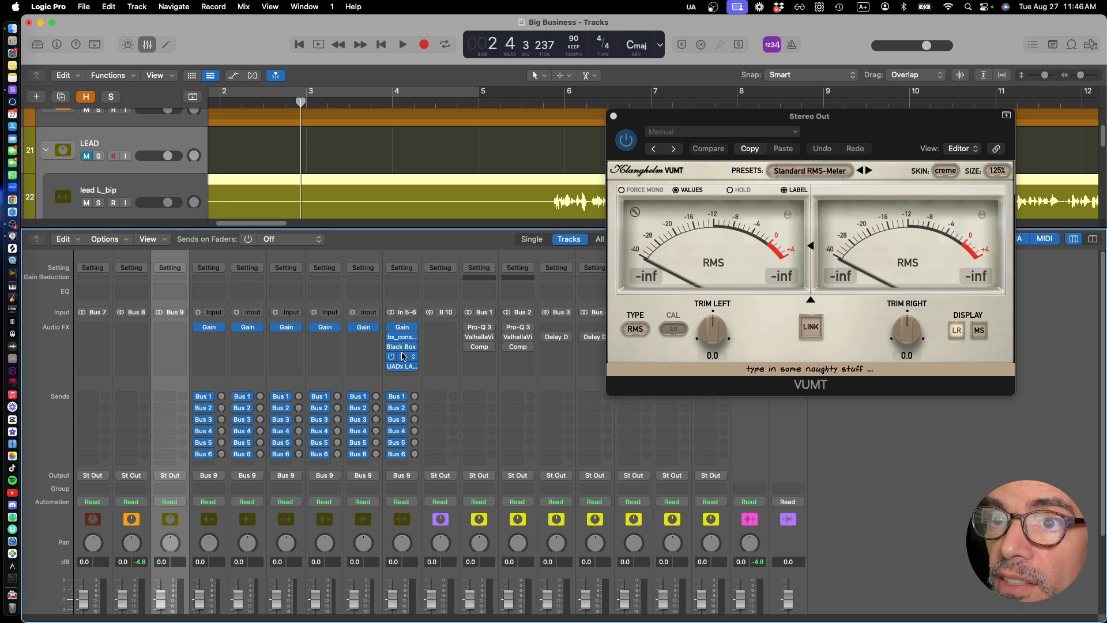
Add a 12 dB/oct low-cut band at 10 Hz in Pro-Q 3 on the lead ad Vrb channel
click(403, 357)
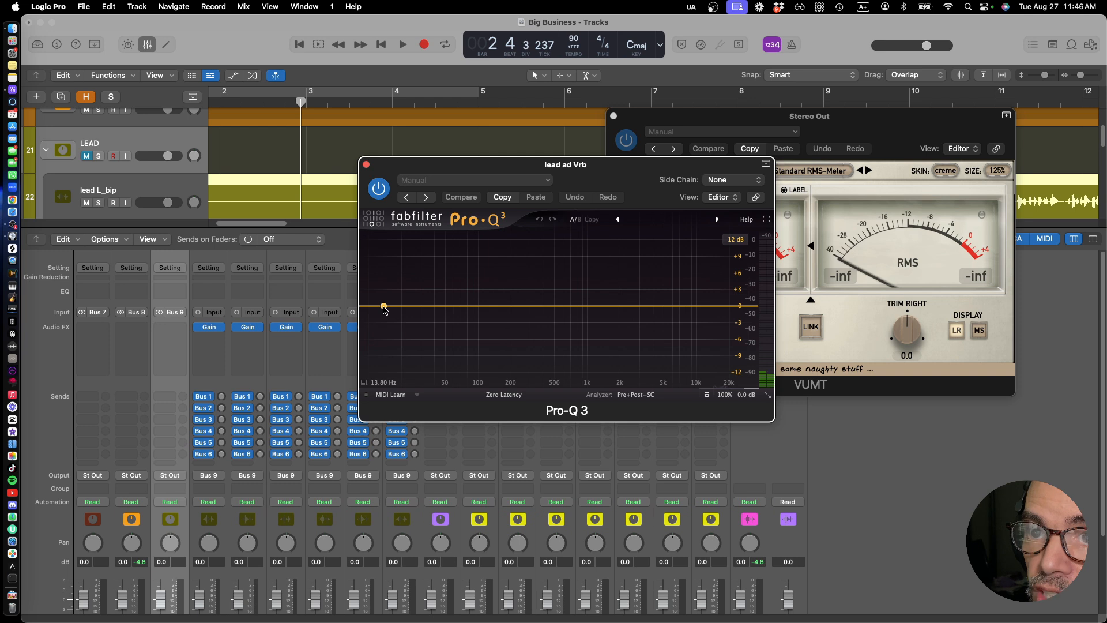
click(384, 307)
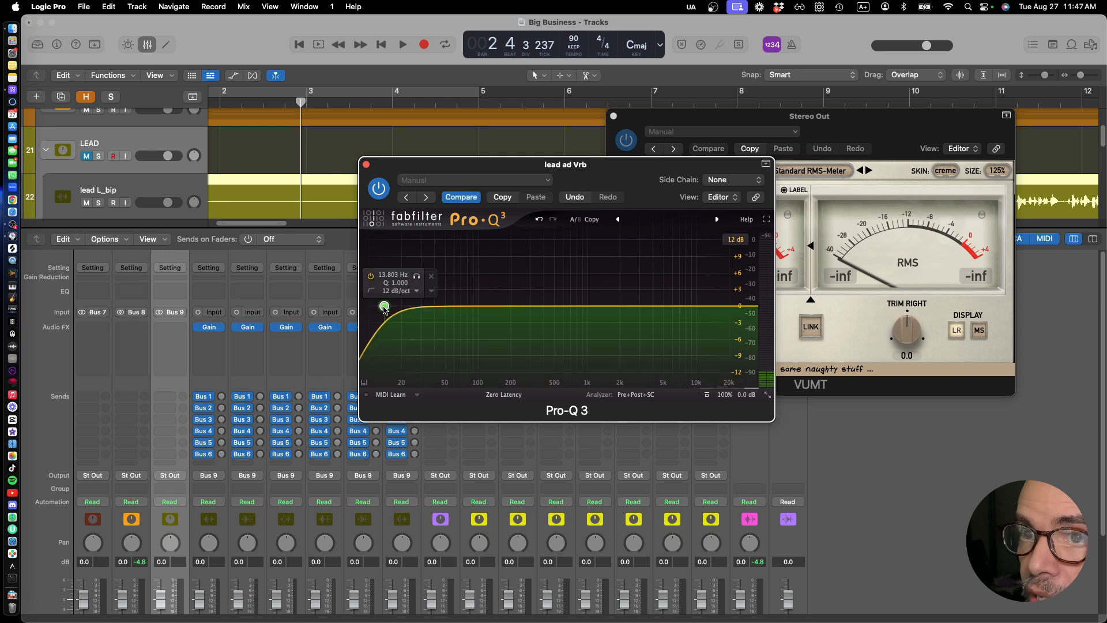
drag(385, 309, 355, 169)
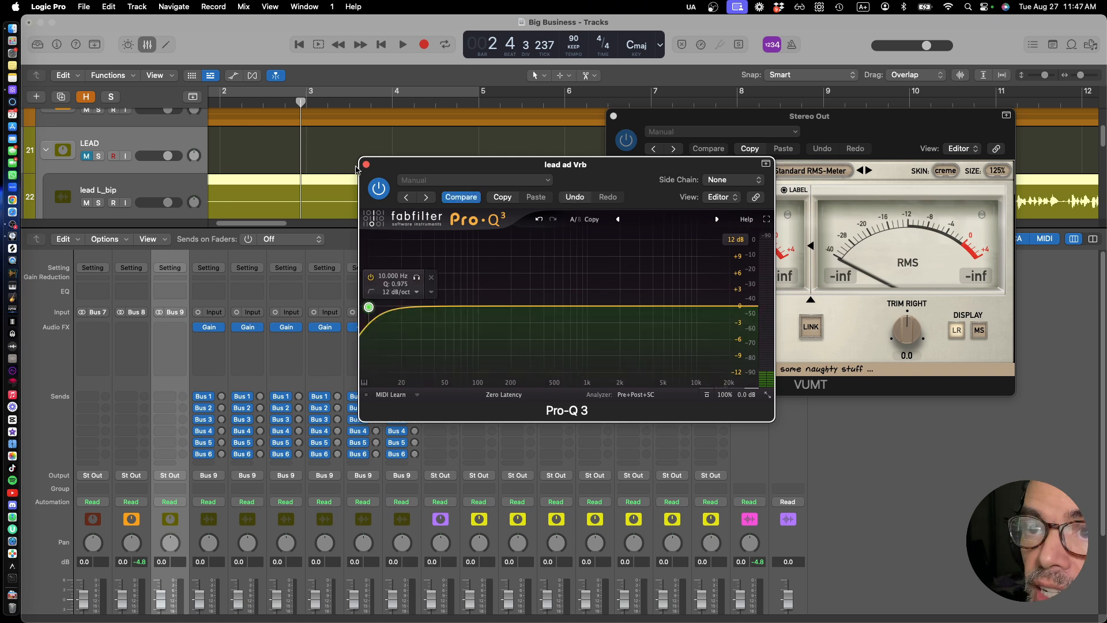
click(366, 164)
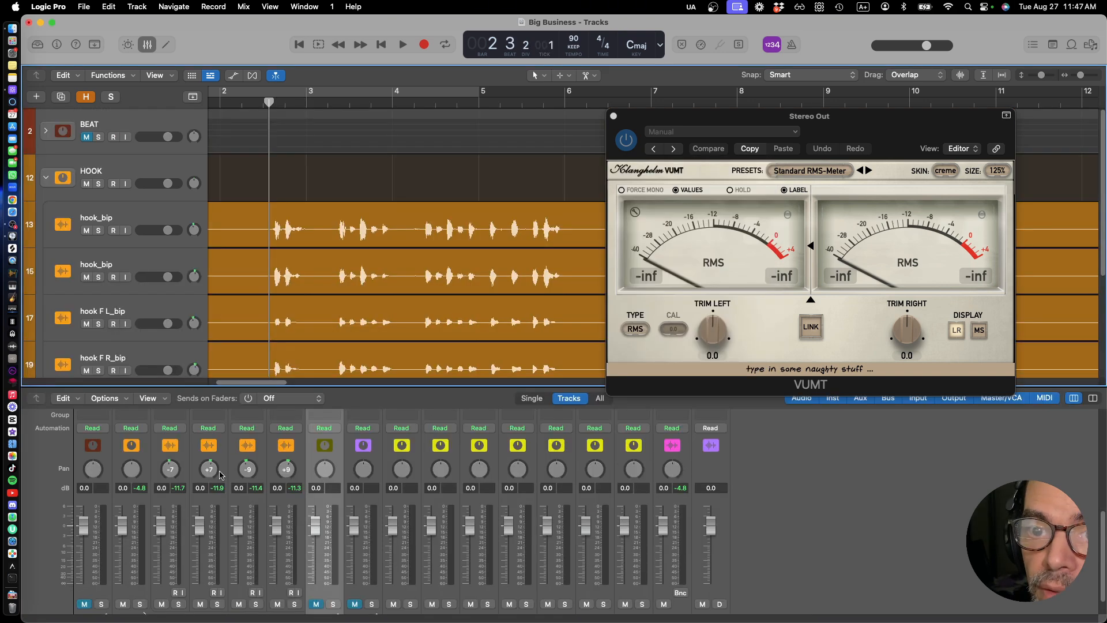
Play back the panned HOOK vocals together to check their combined RMS level
key(space)
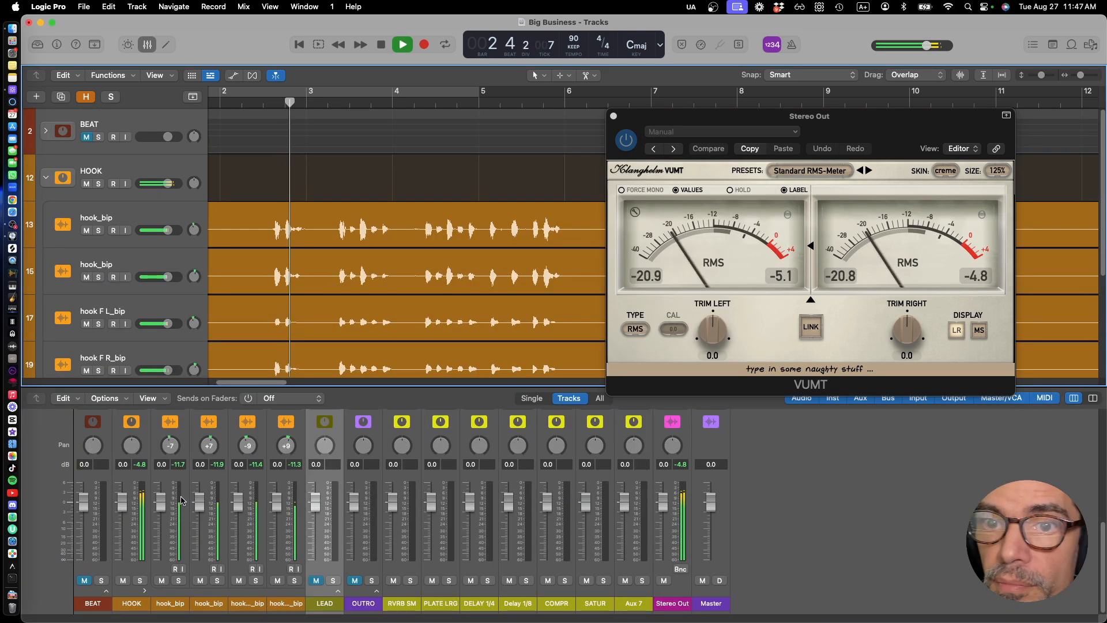
key(space)
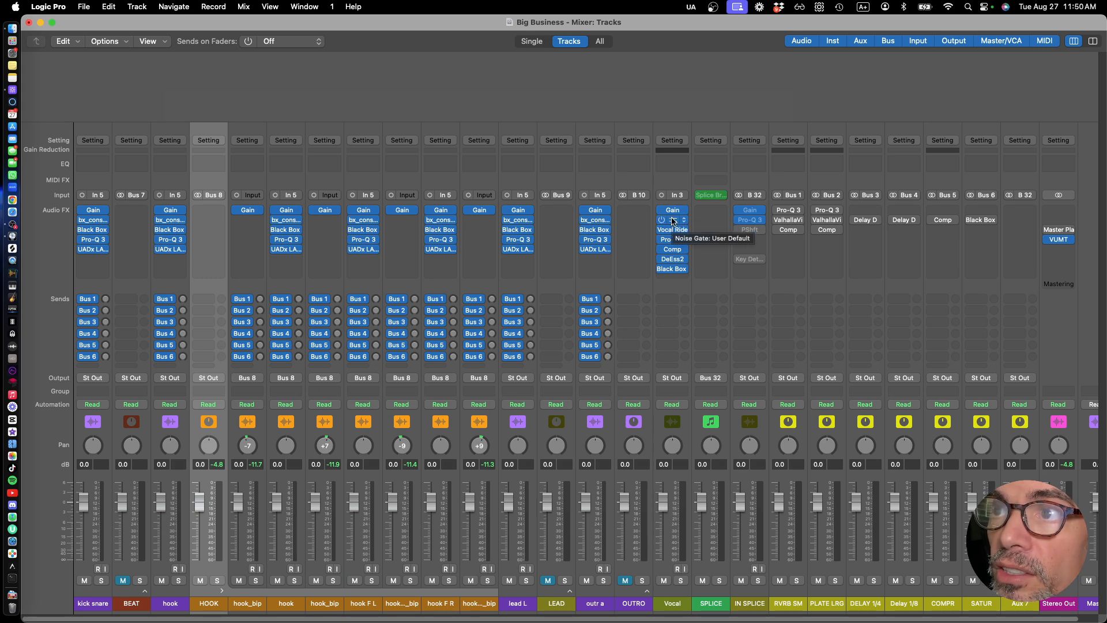
Copy the Noise Gate, Vocal Rider and Pro-Q 3 inserts from the Vocal channel to the first hook_bip channel
drag(673, 221, 248, 221)
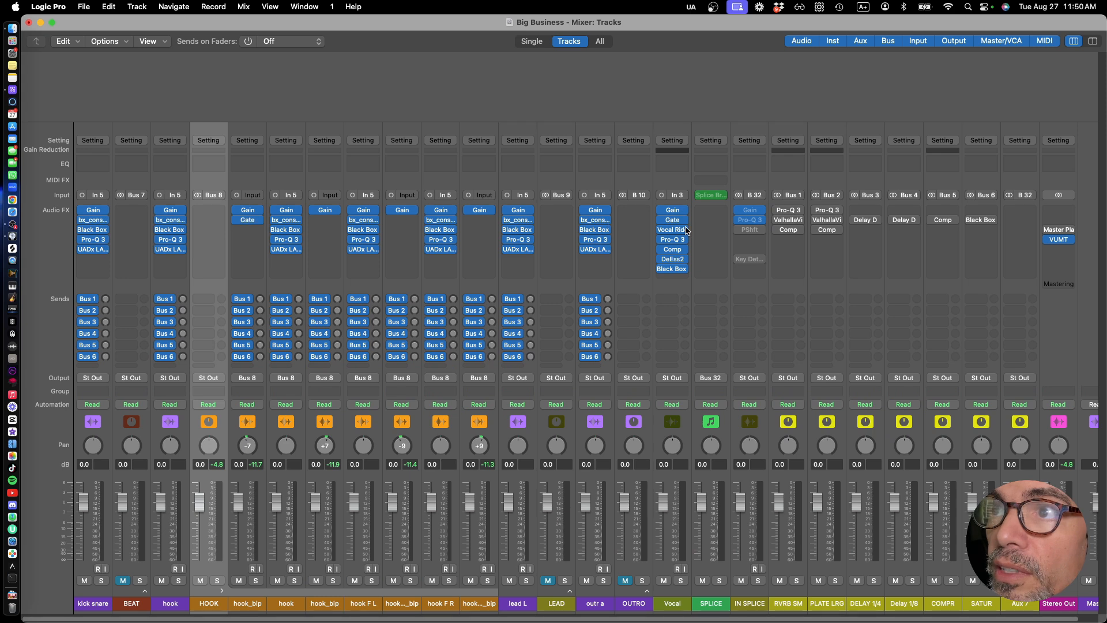
drag(673, 232, 244, 232)
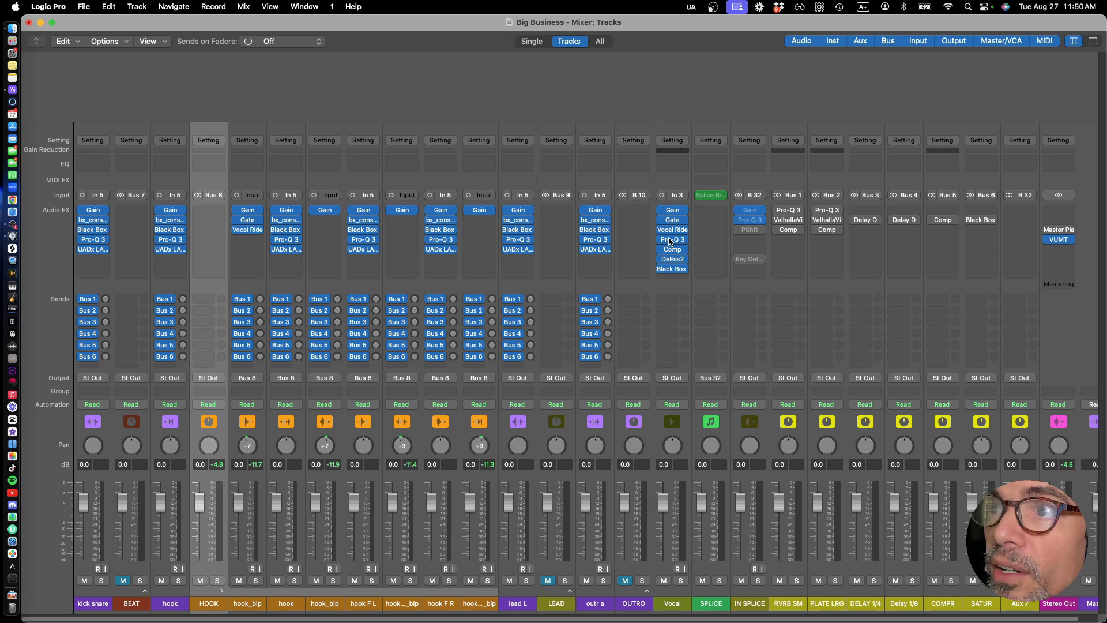
drag(669, 242, 254, 241)
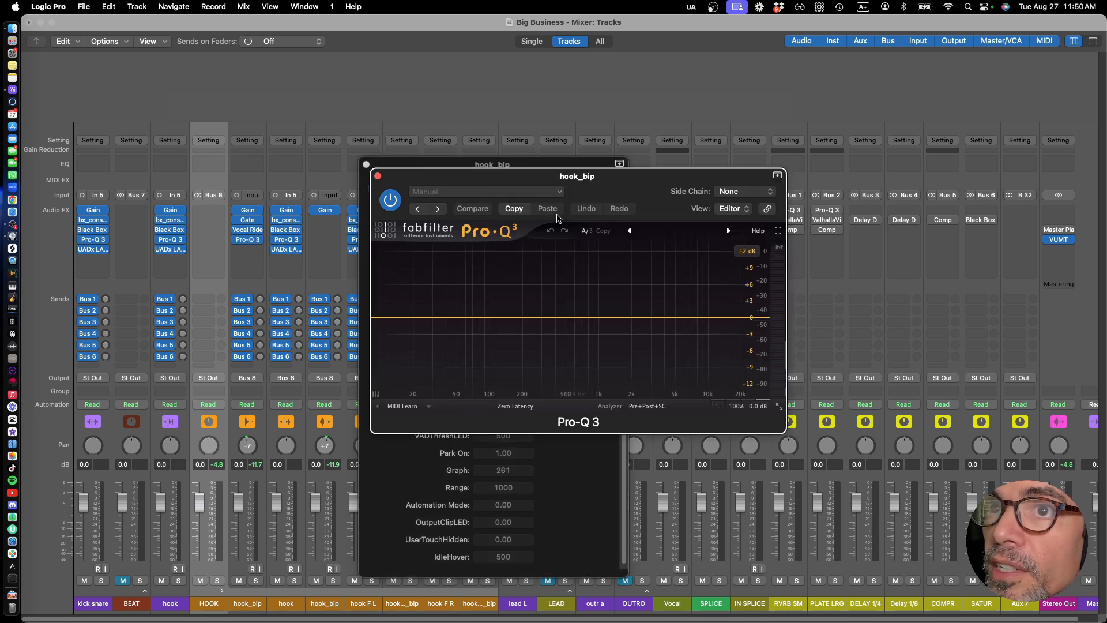
click(378, 175)
click(366, 164)
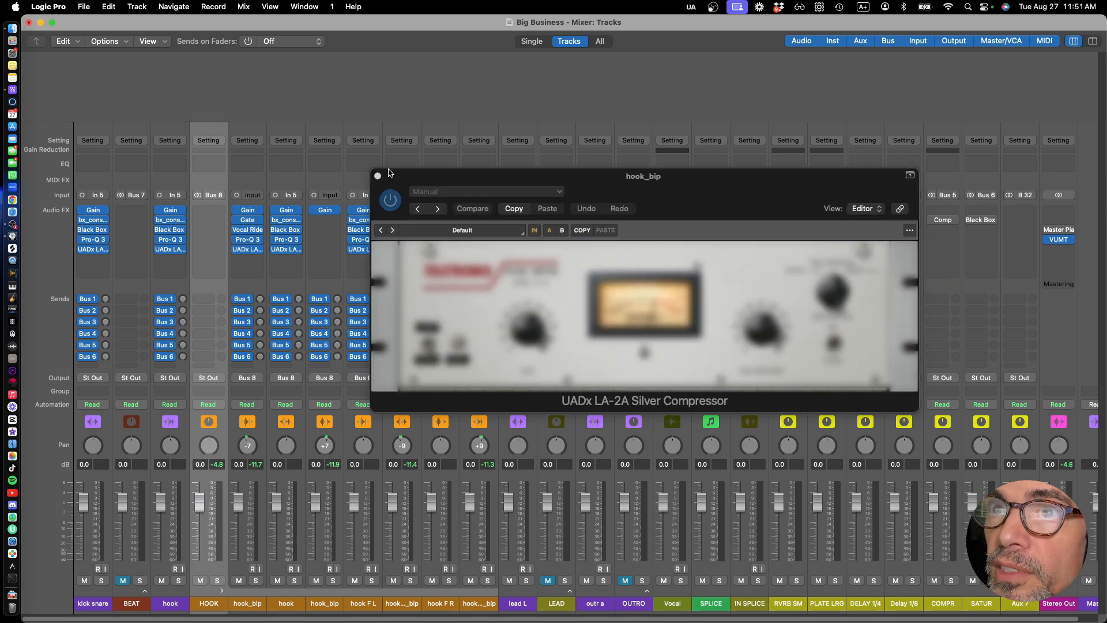
Complete the first hook_bip chain with the UADx LA-2A Silver Compressor, DeEss2 and Black Box HG-2MS
click(378, 176)
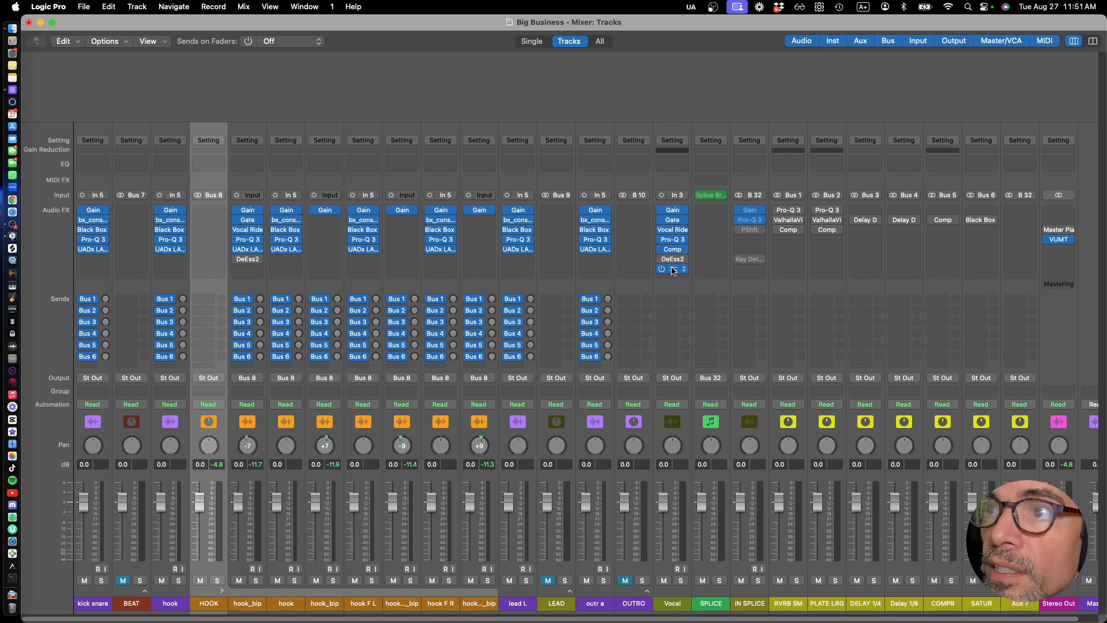
drag(673, 271, 238, 264)
click(247, 269)
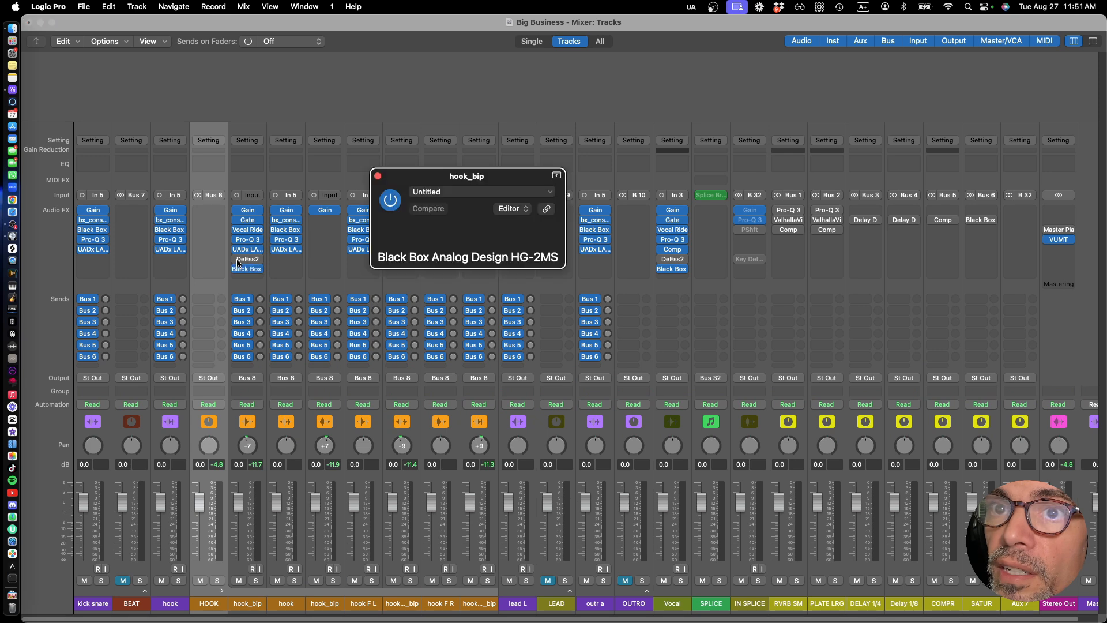
click(377, 177)
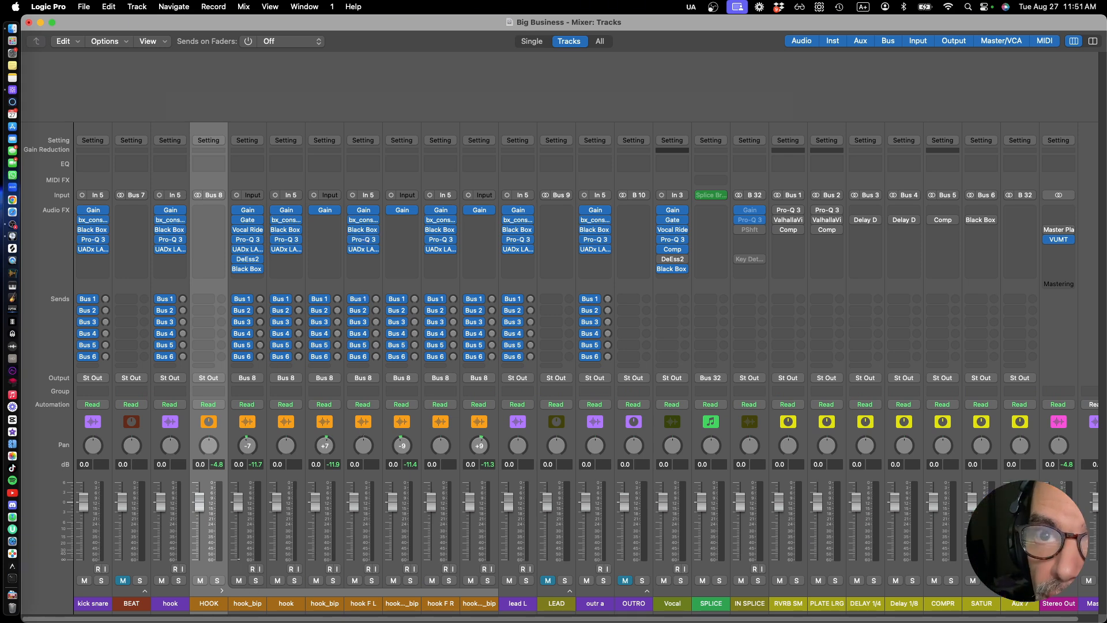
Solo the first hook_bip channel and bypass its Vocal Rider, LA-2A, DeEss2 and Black Box inserts
click(257, 580)
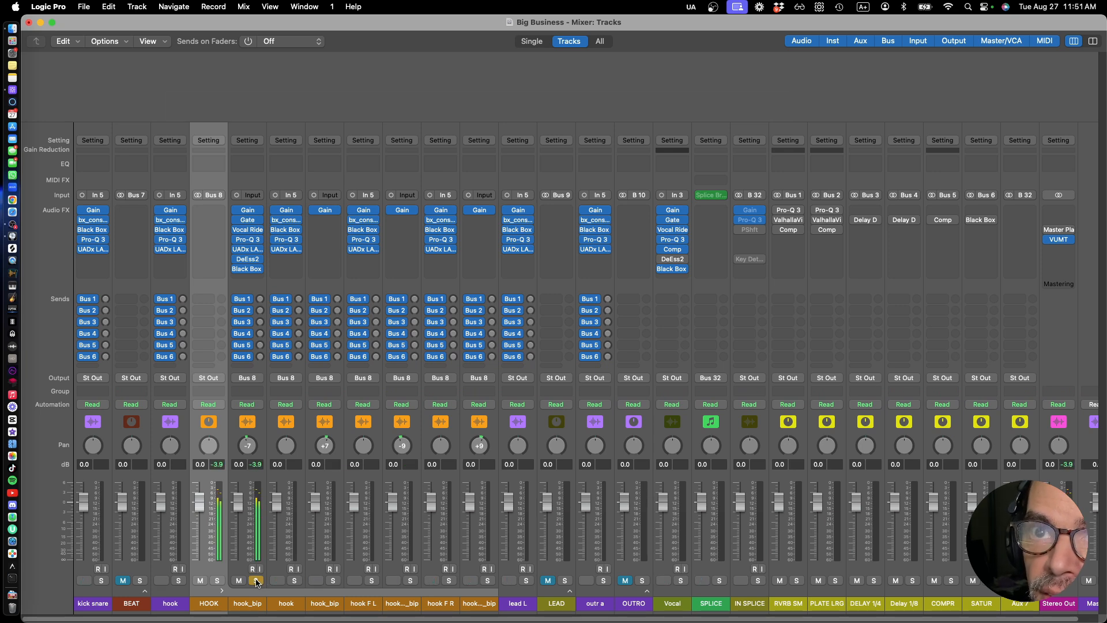
click(236, 221)
click(236, 222)
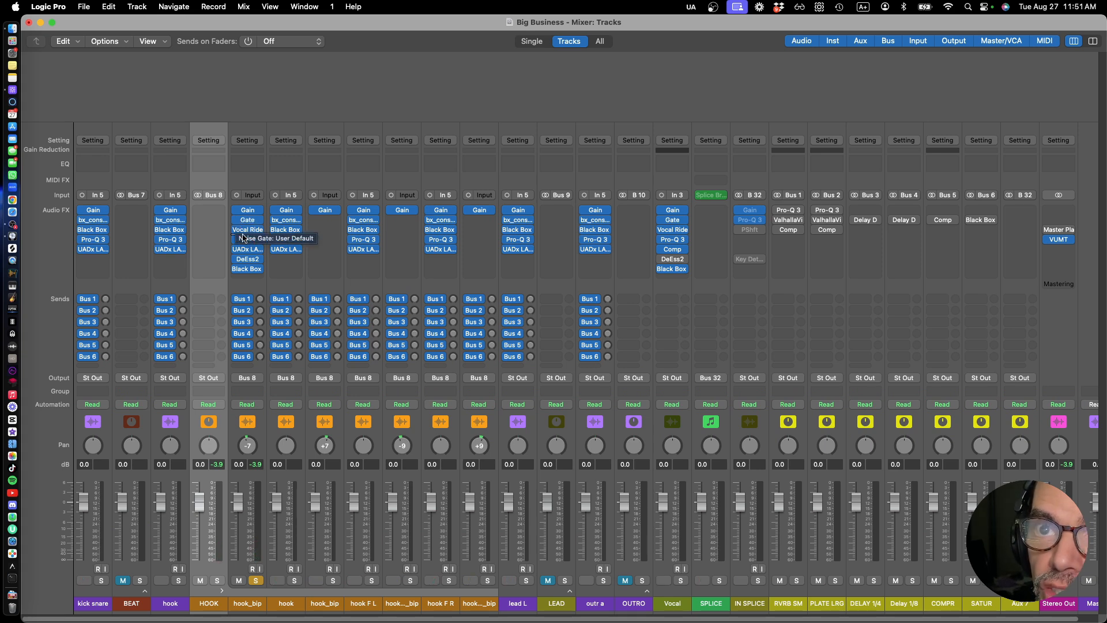
click(236, 229)
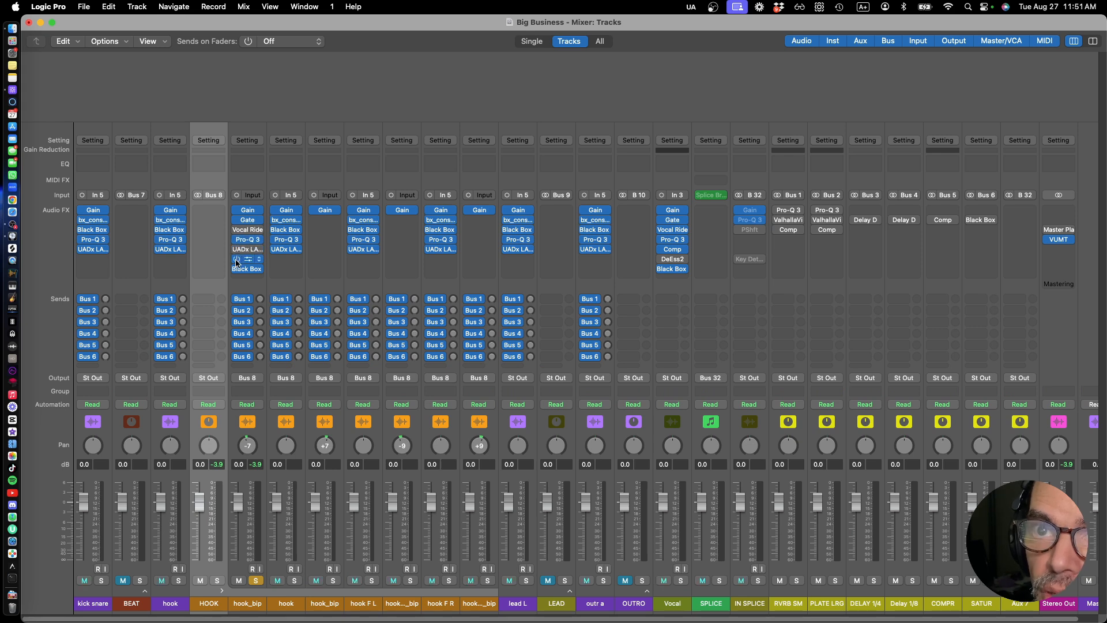
Open the Noise Gate on the first hook_bip channel and compare the sound with it bypassed and active
click(249, 219)
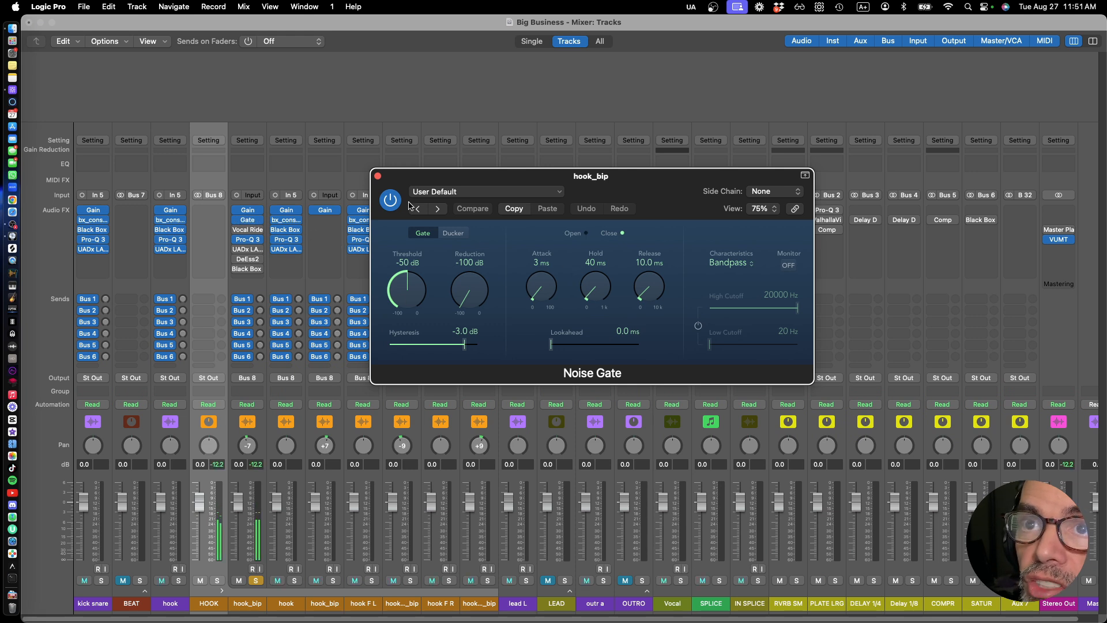
click(391, 202)
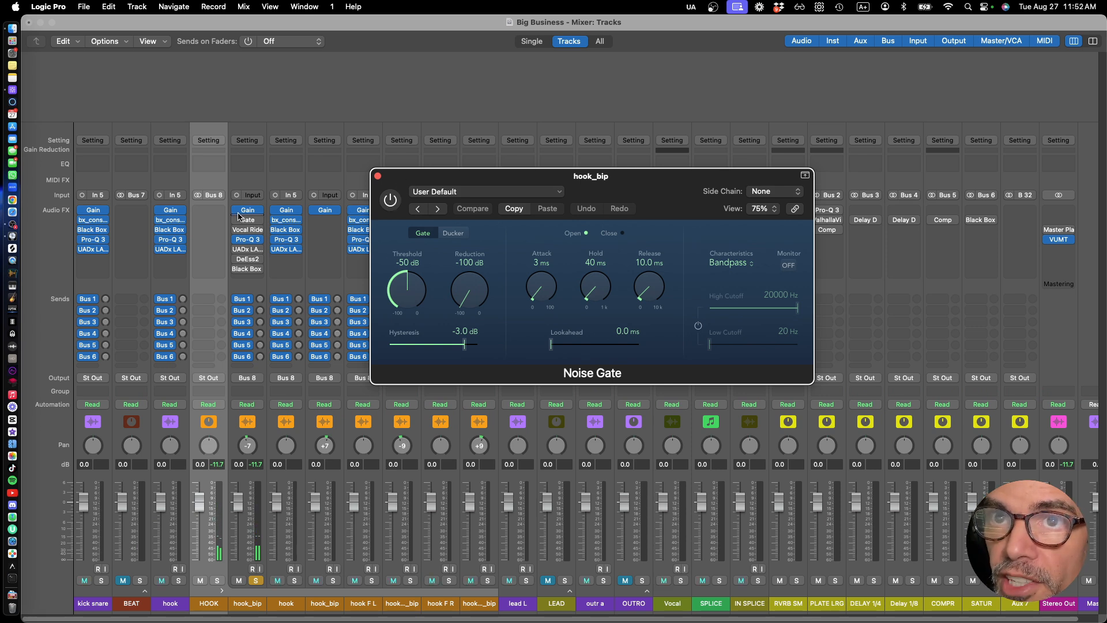
mouse_move(248, 225)
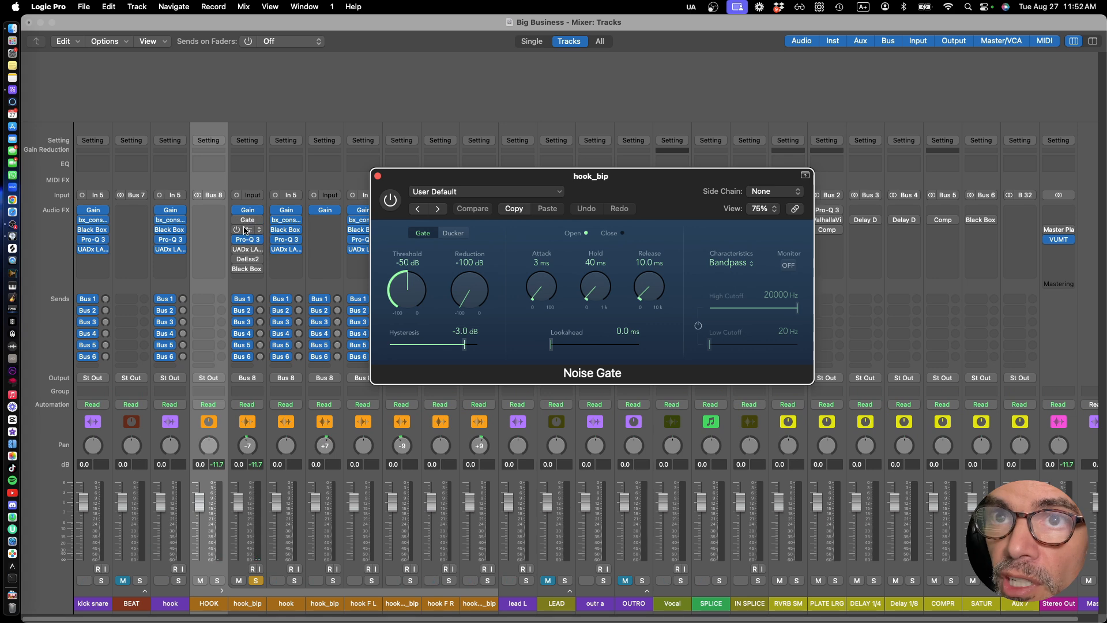
click(237, 224)
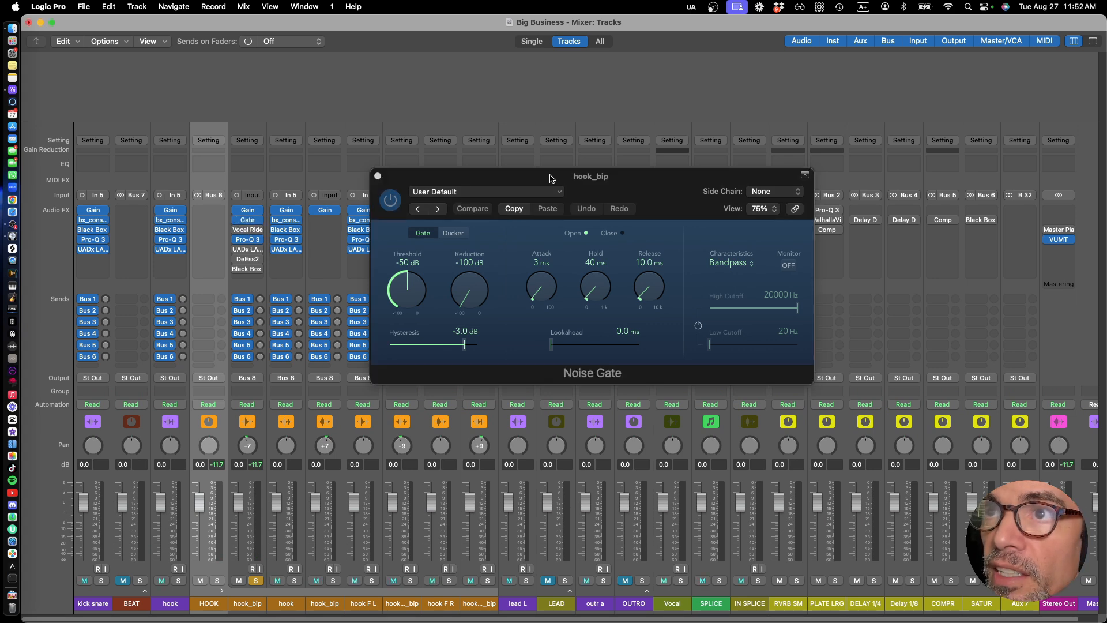
Set the Noise Gate's lookahead to 7.8 ms, threshold to -37 dB and release to 32.2 ms on the first hook_bip channel
drag(556, 183, 536, 168)
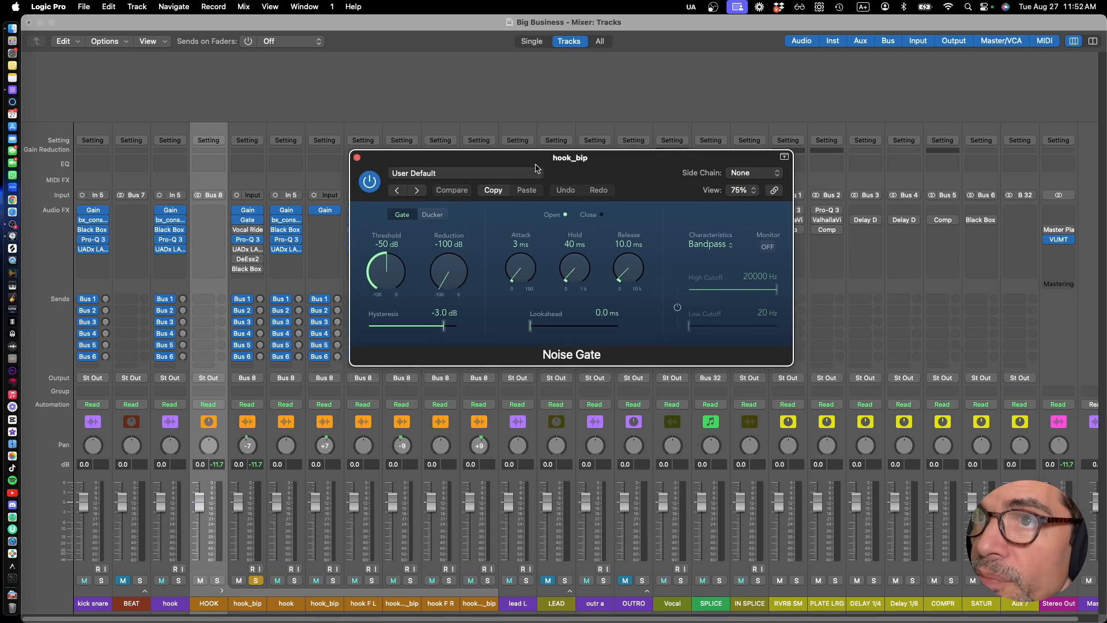
key(space)
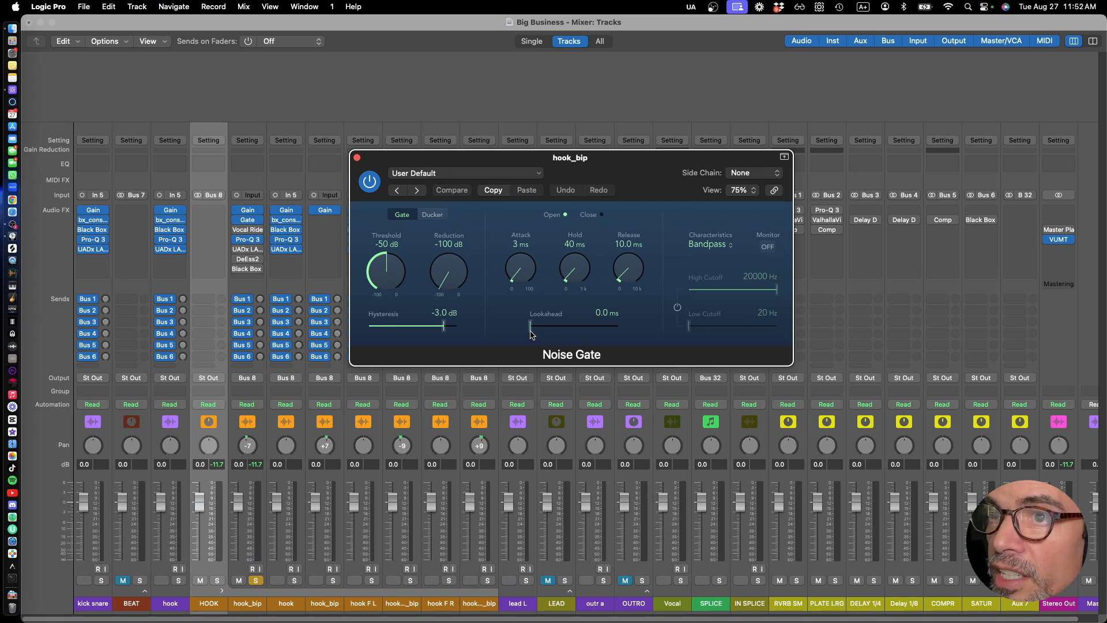
drag(530, 333, 565, 329)
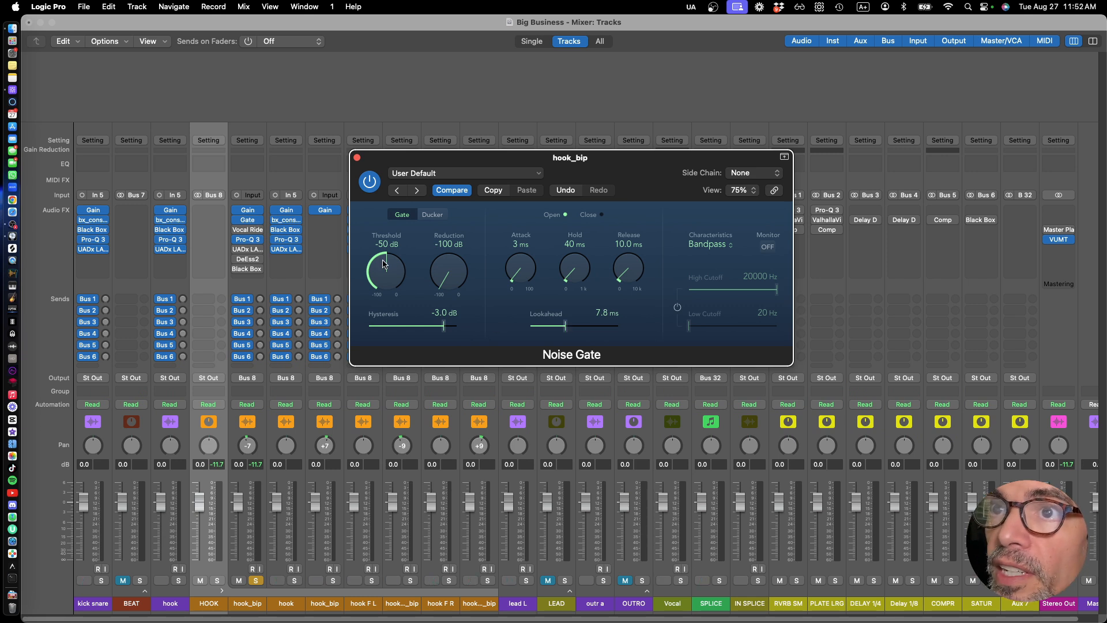
drag(385, 264, 397, 216)
drag(400, 212, 396, 259)
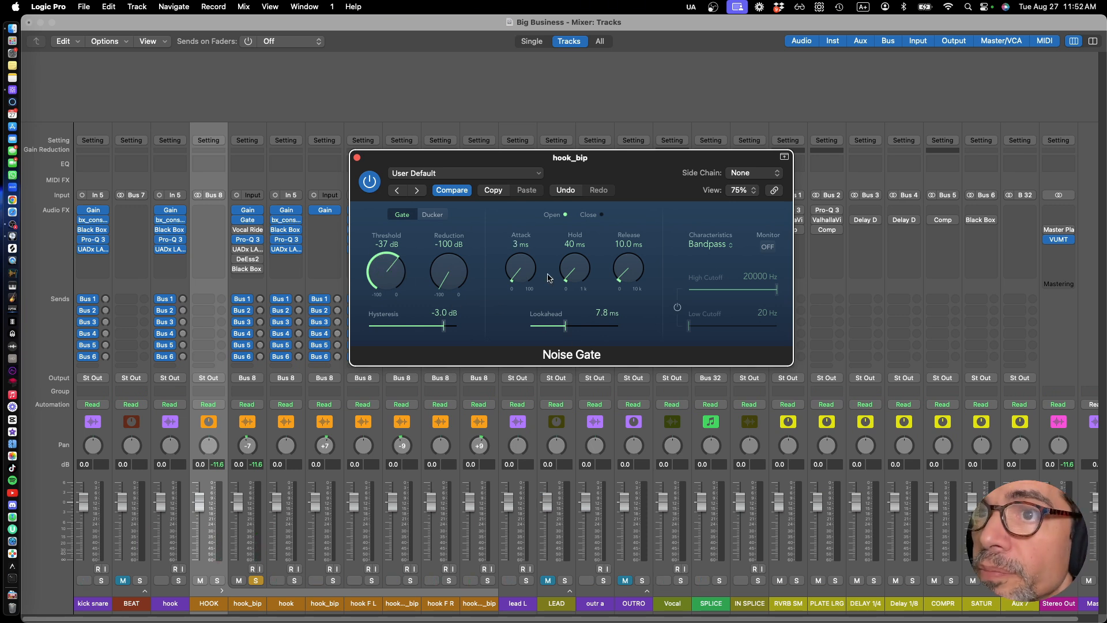
drag(616, 268, 595, 261)
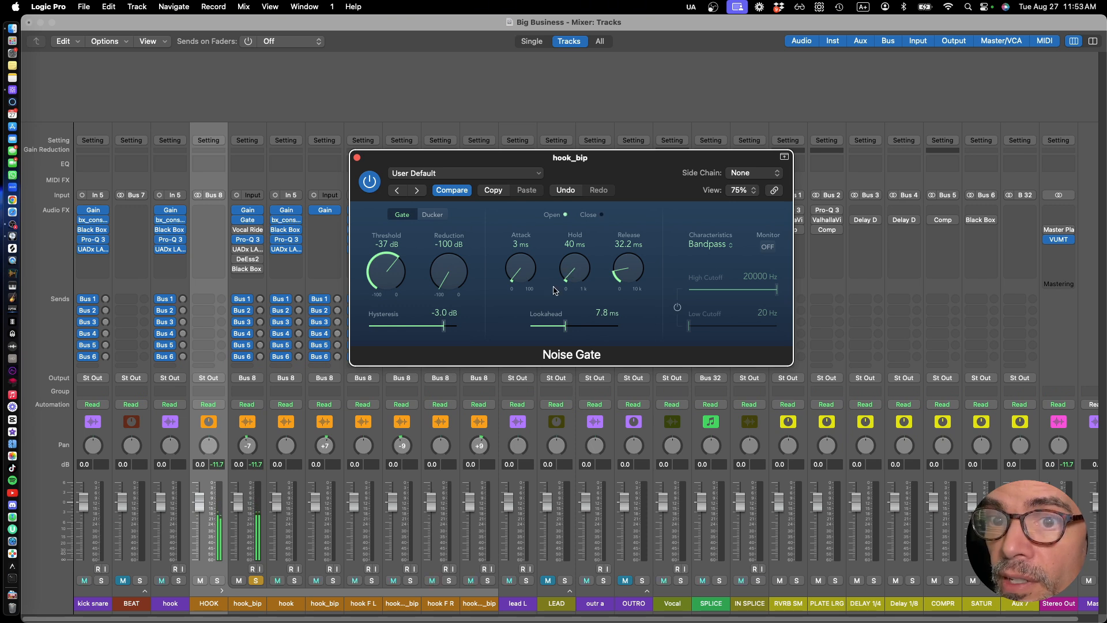
Clear the channel solo, close the Noise Gate, and re-enable Vocal Rider on the first hook_bip channel
click(257, 580)
click(294, 580)
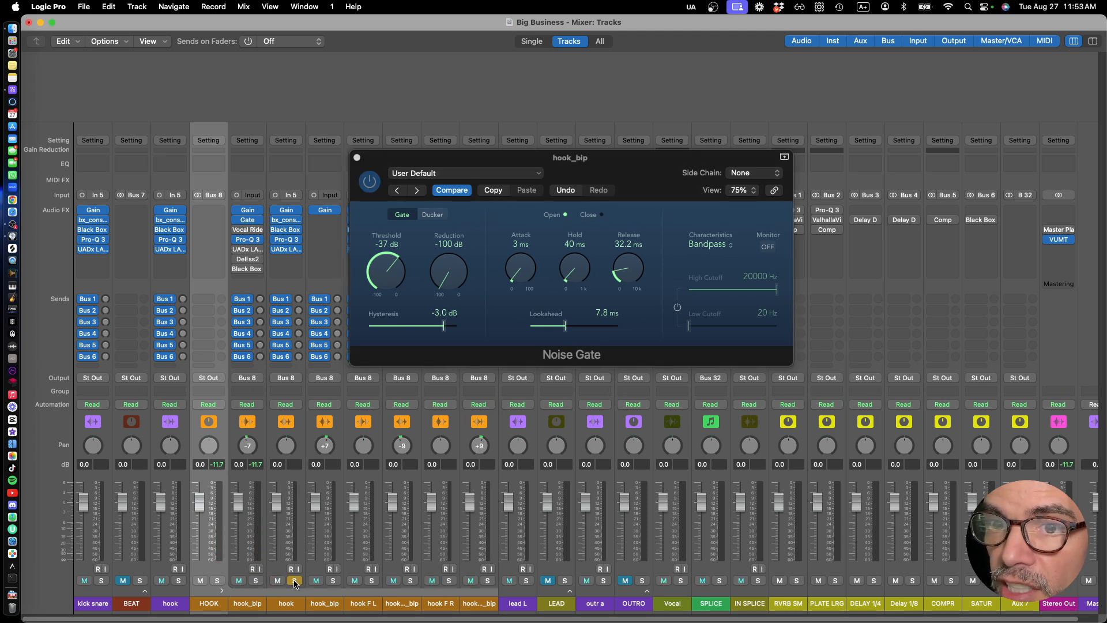
click(294, 580)
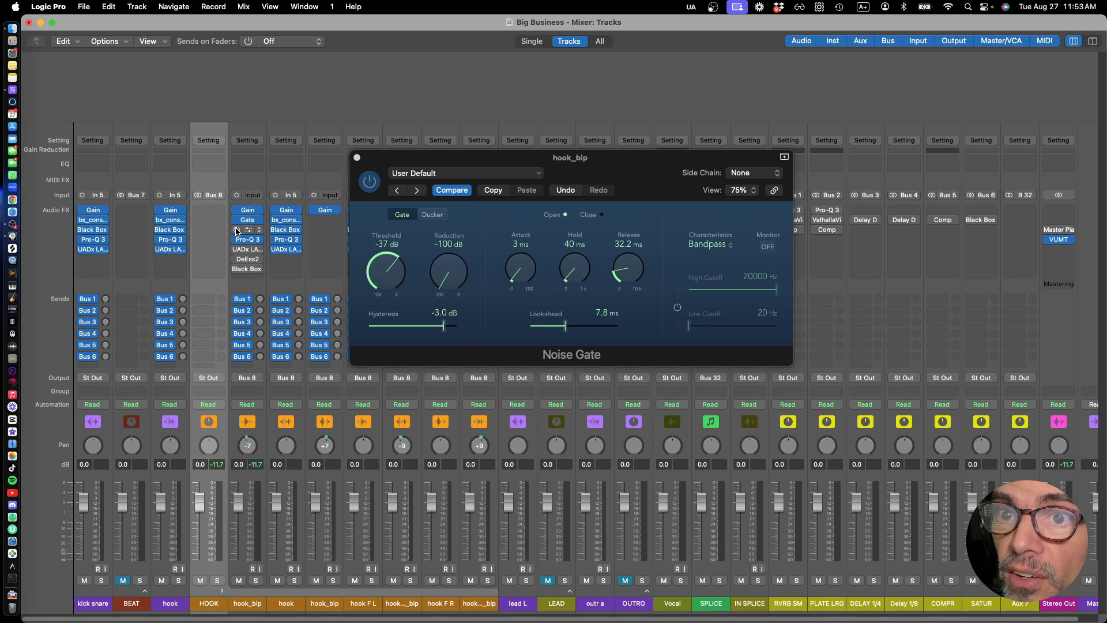
click(357, 158)
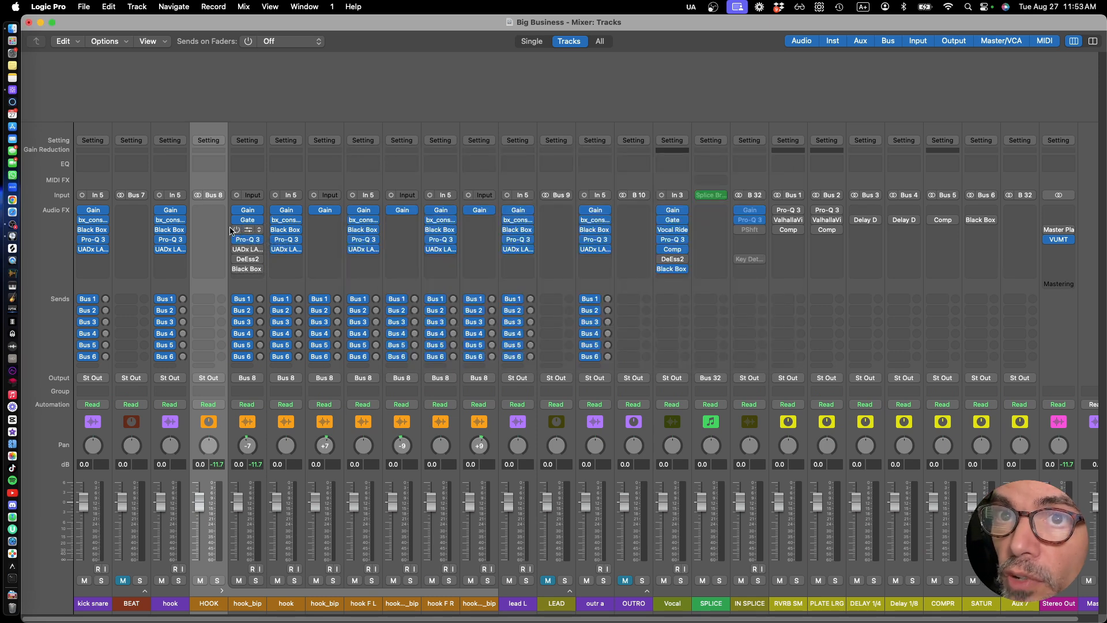
click(238, 229)
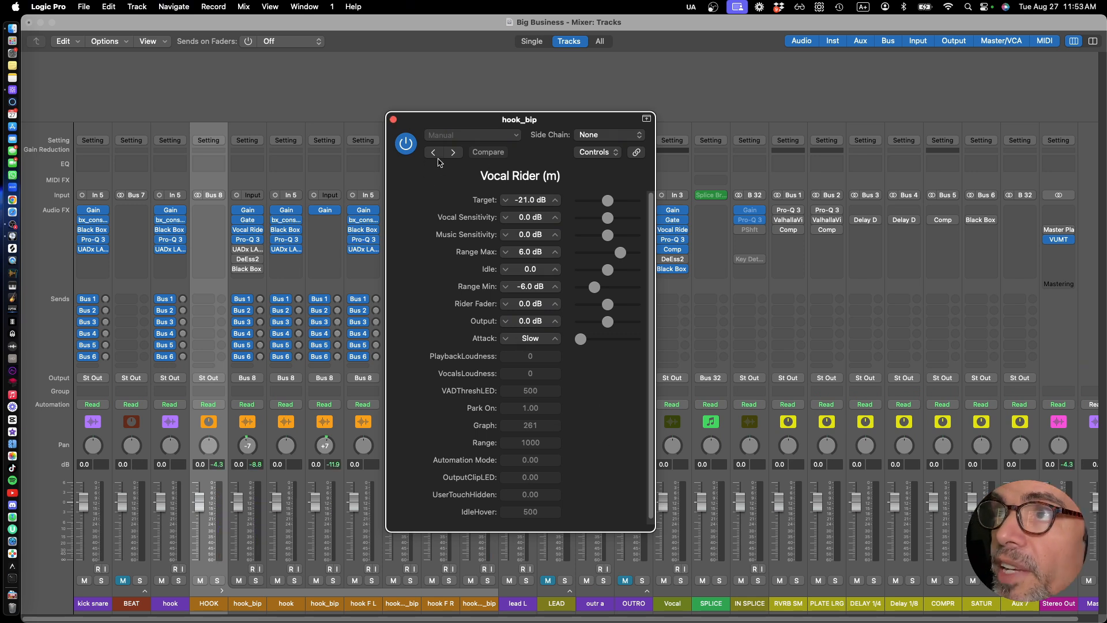
Close Vocal Rider, open Pro-Q 3 on the first hook_bip channel, and add a 12 dB/oct low-cut band at about 38 Hz
click(394, 120)
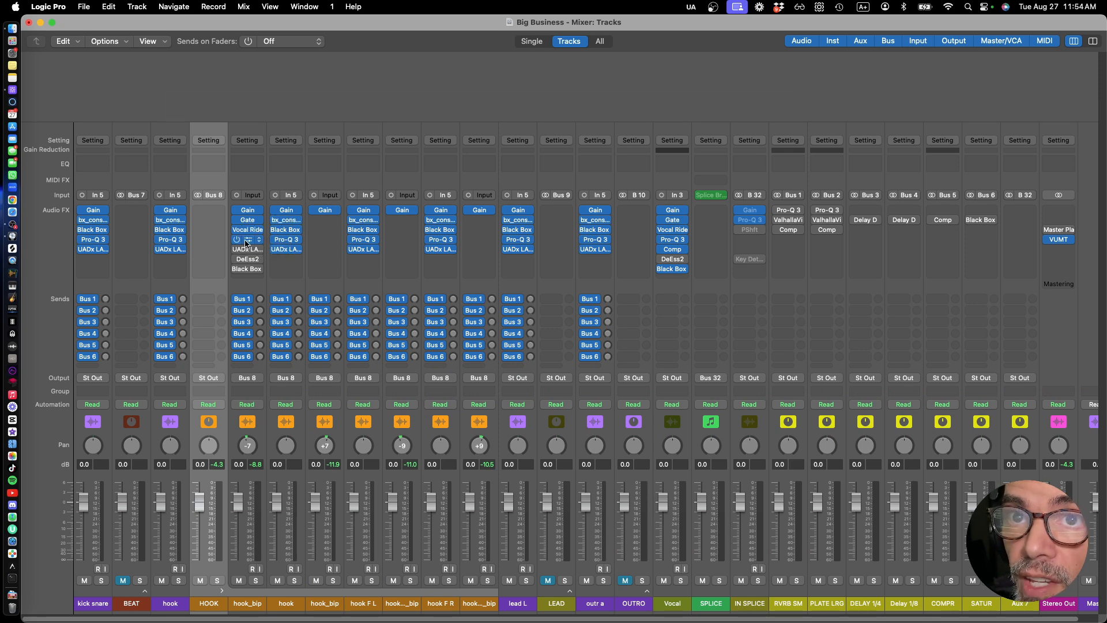
click(249, 241)
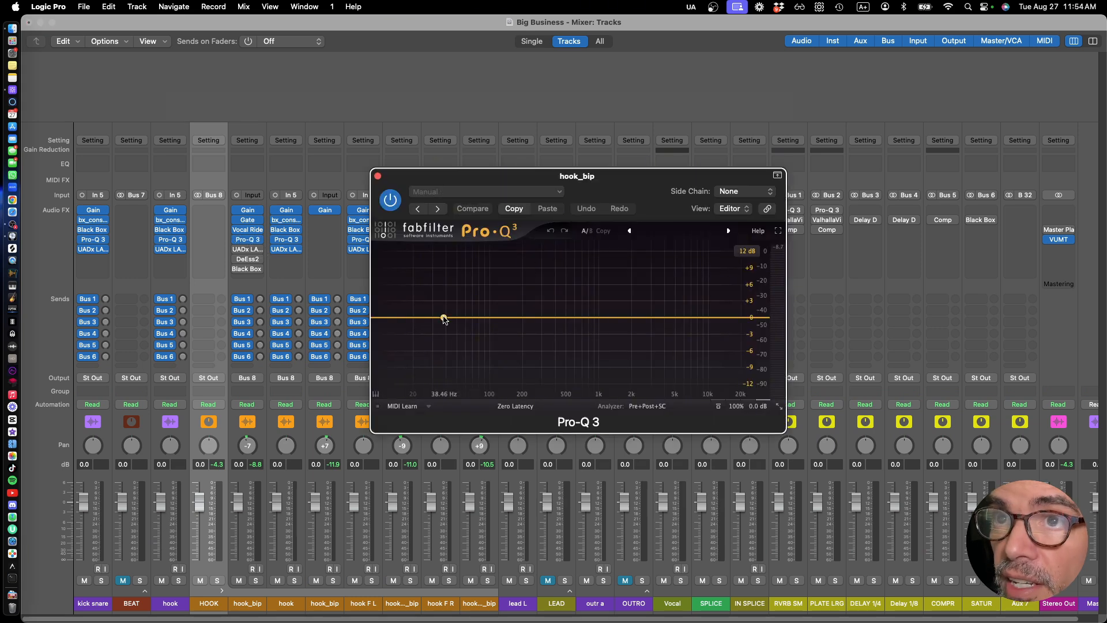
click(444, 318)
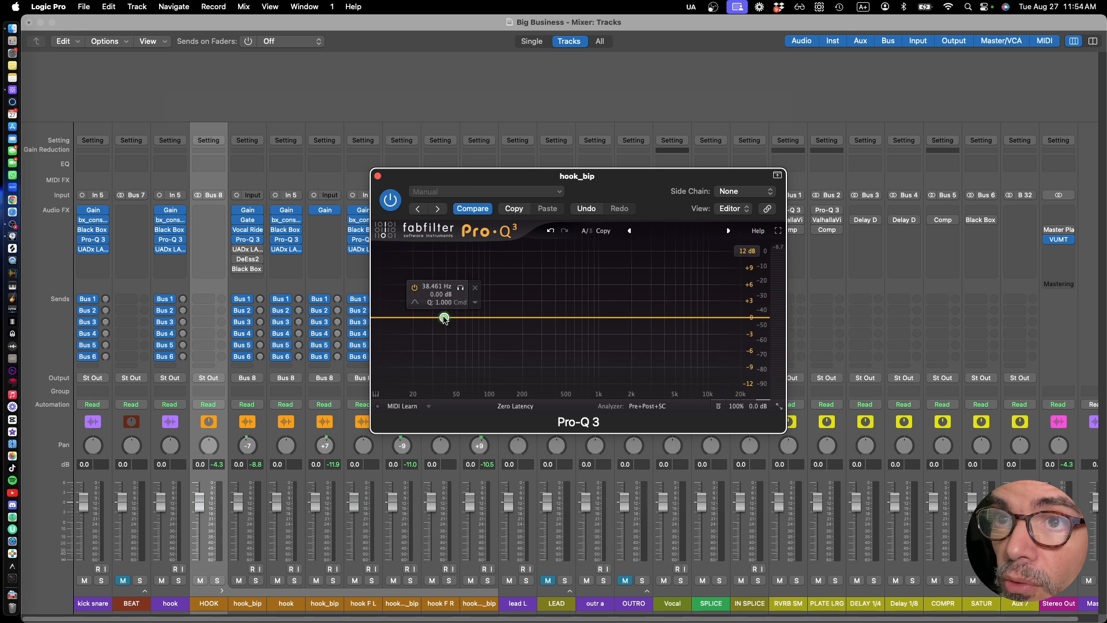
click(415, 304)
click(444, 316)
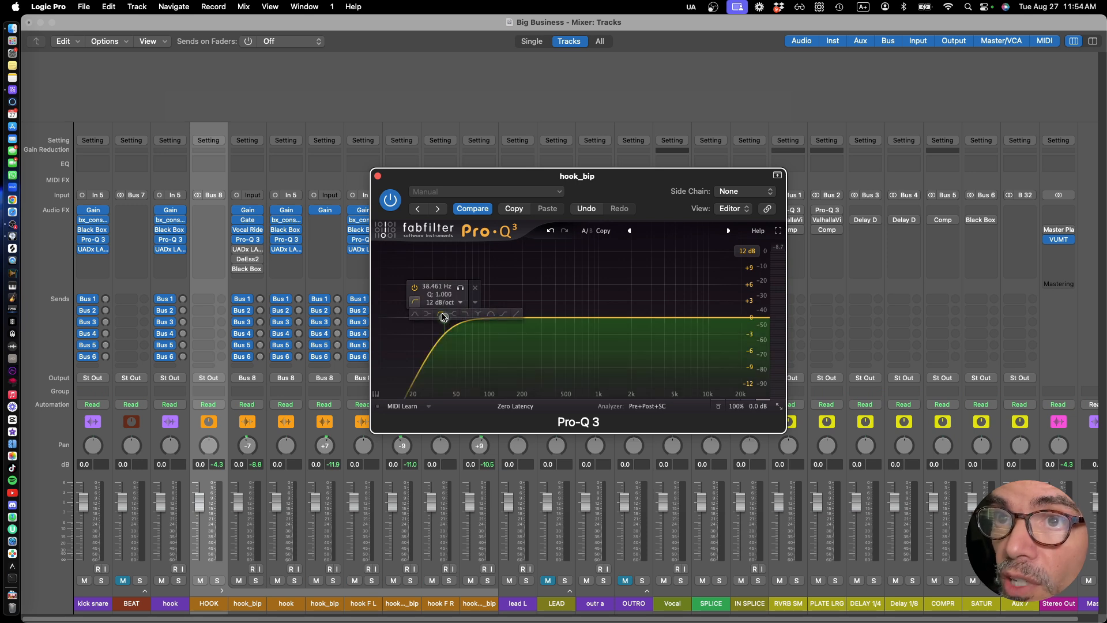
drag(444, 320, 464, 317)
Load the Hi Pass preset in Pro-Q 3 and sweep its cutoff down to 10 Hz, finishing at about 161 Hz
click(496, 193)
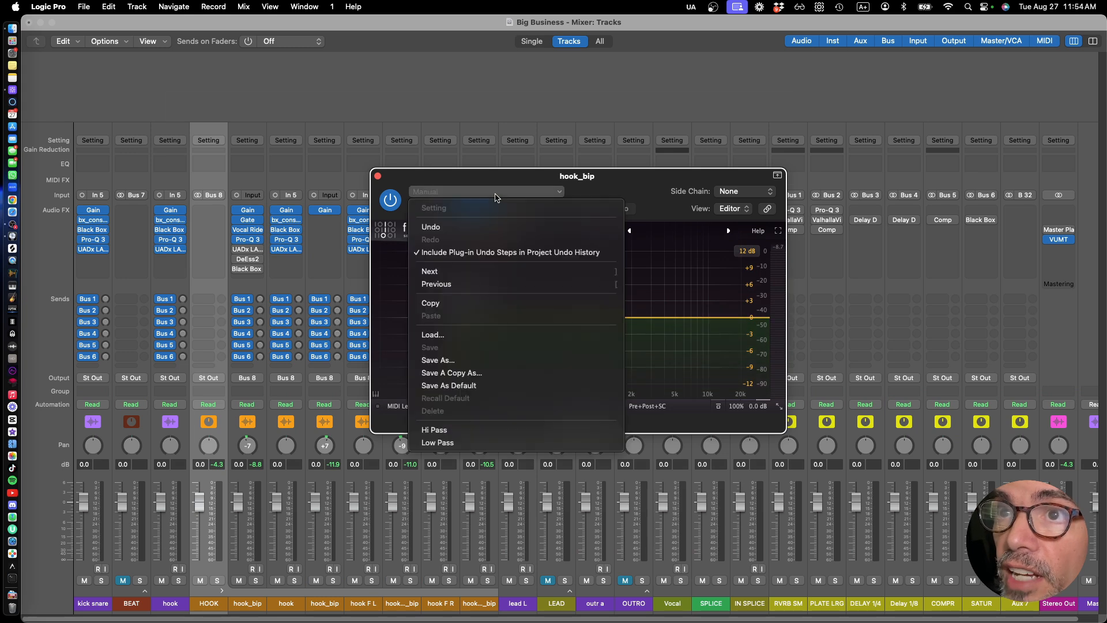
click(434, 429)
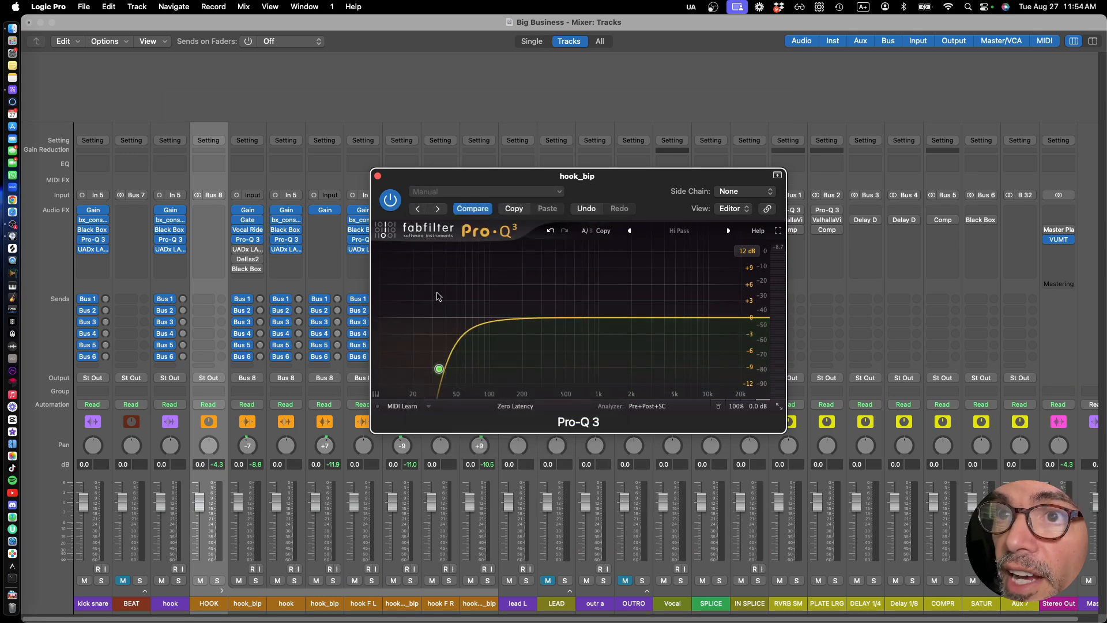
drag(441, 370, 396, 363)
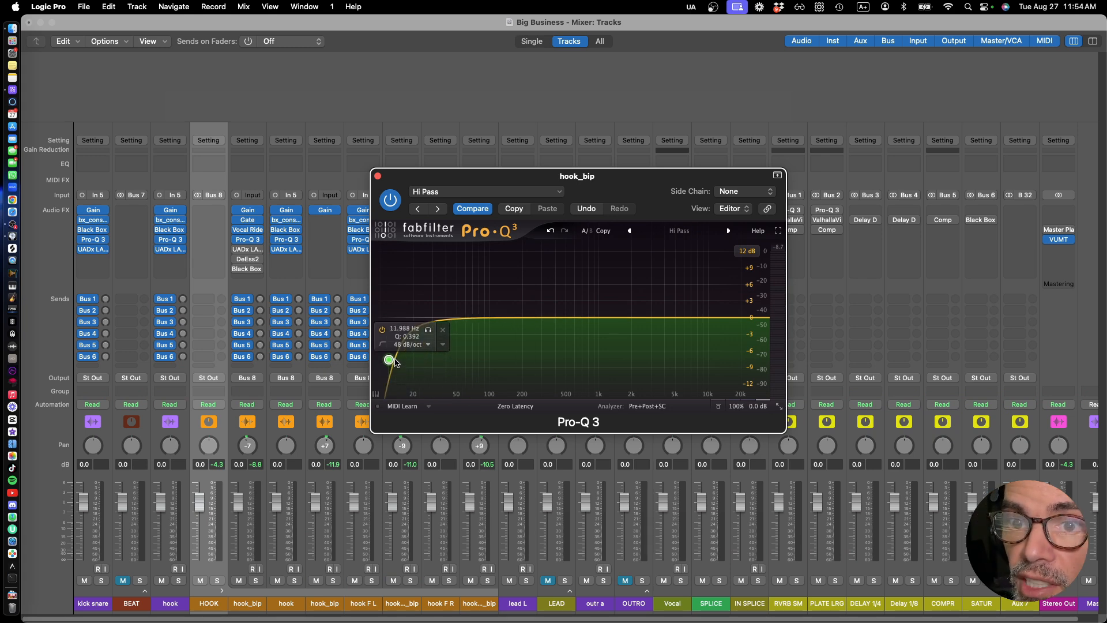
key(space)
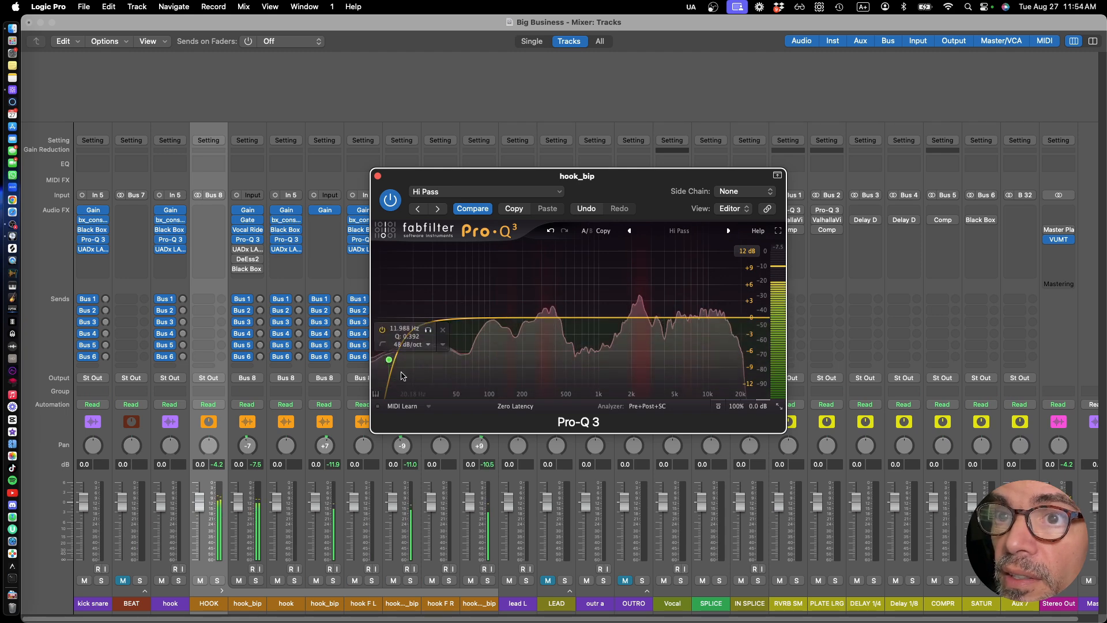
drag(390, 360, 349, 361)
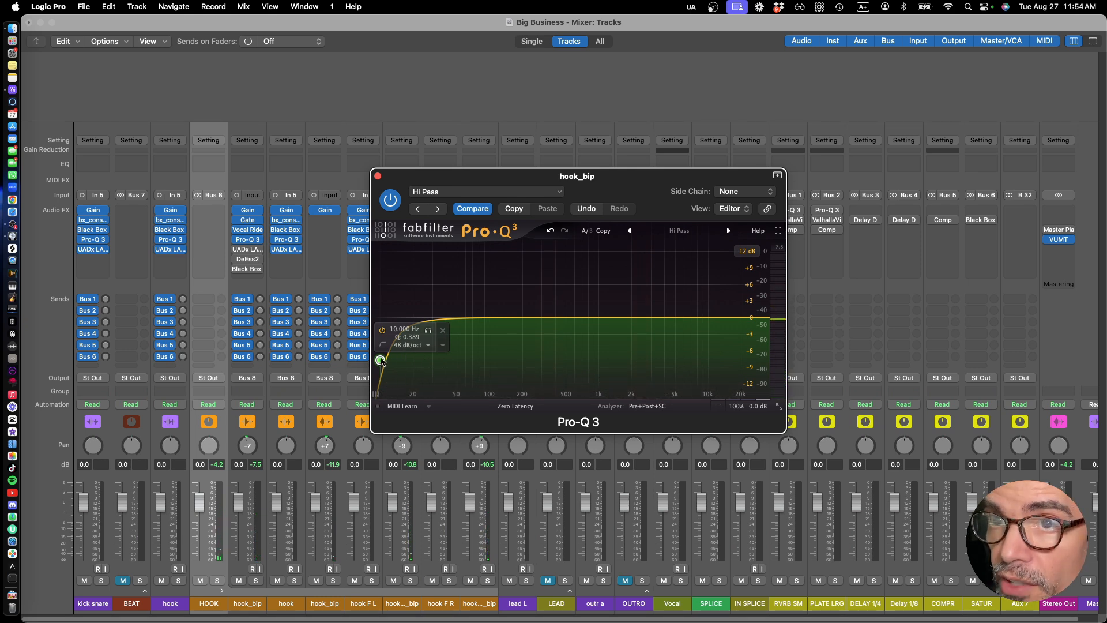
drag(381, 359, 512, 354)
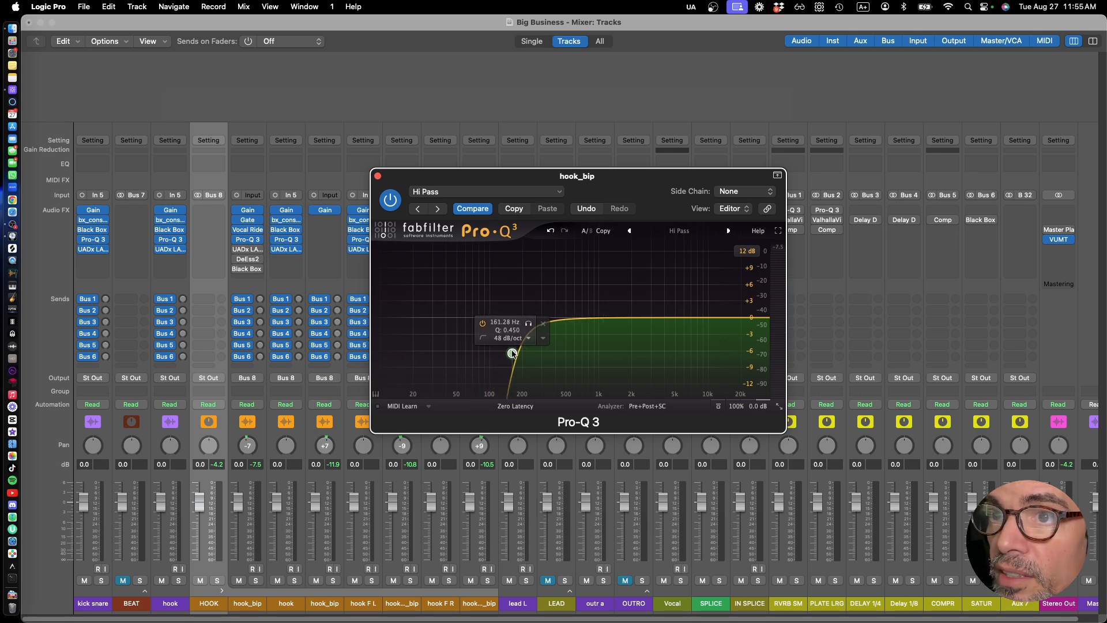
Play the song with the first hook_bip channel soloed and bypass Pro-Q 3 to compare the sound
key(space)
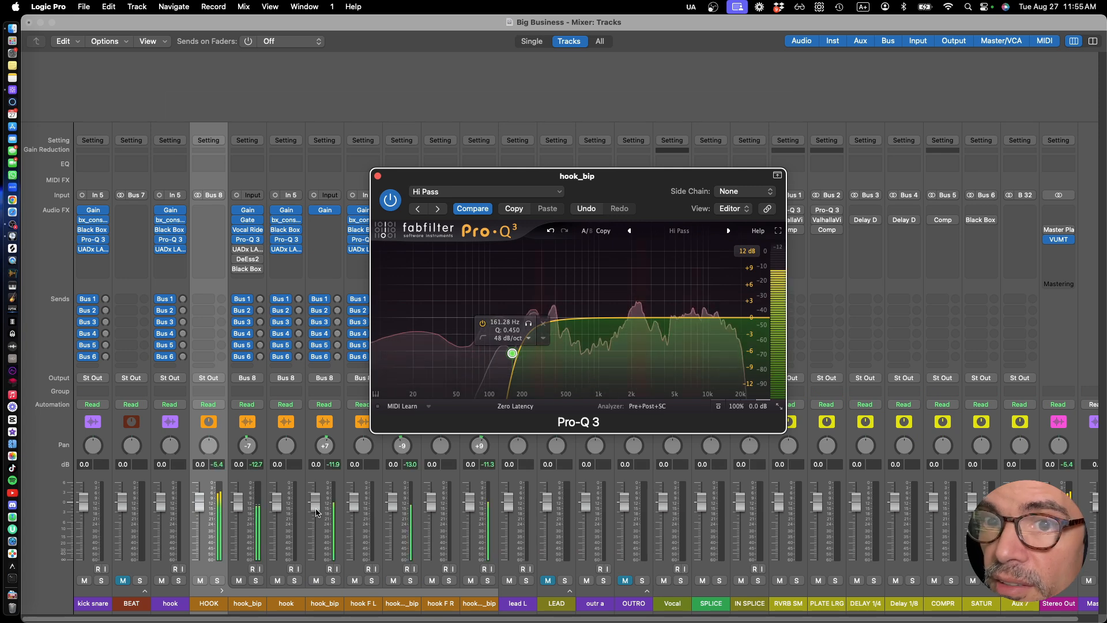
click(255, 580)
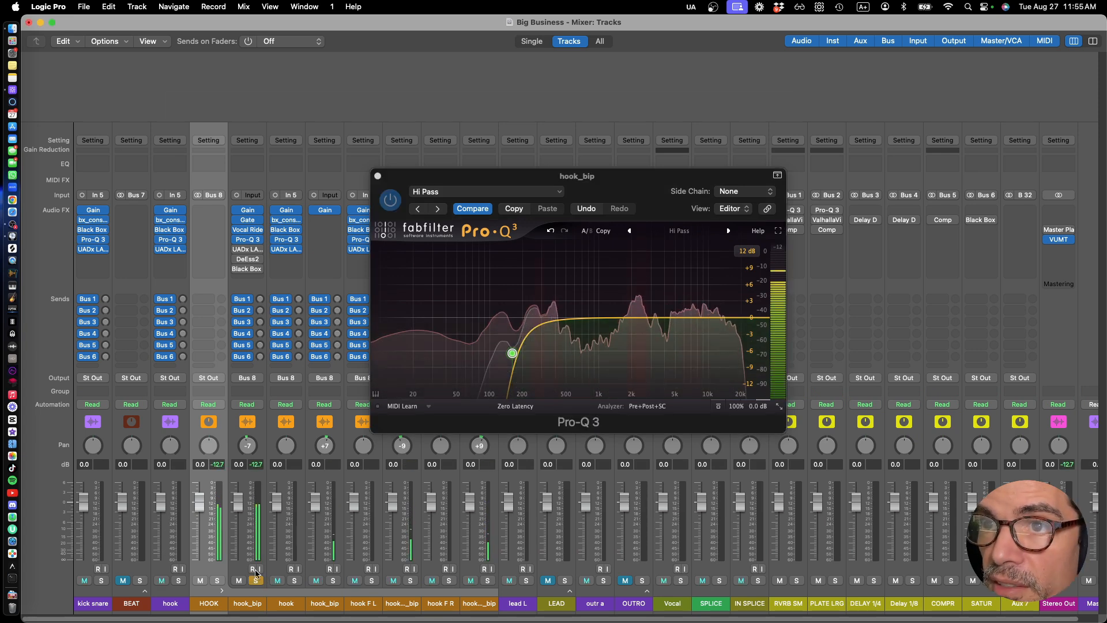
click(396, 196)
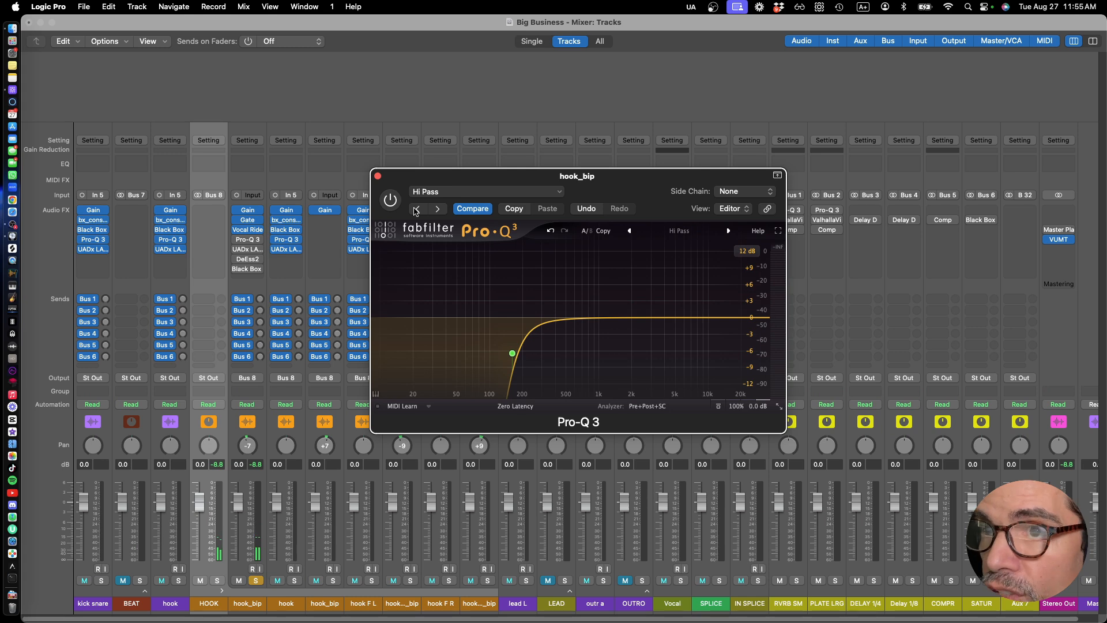
mouse_move(515, 384)
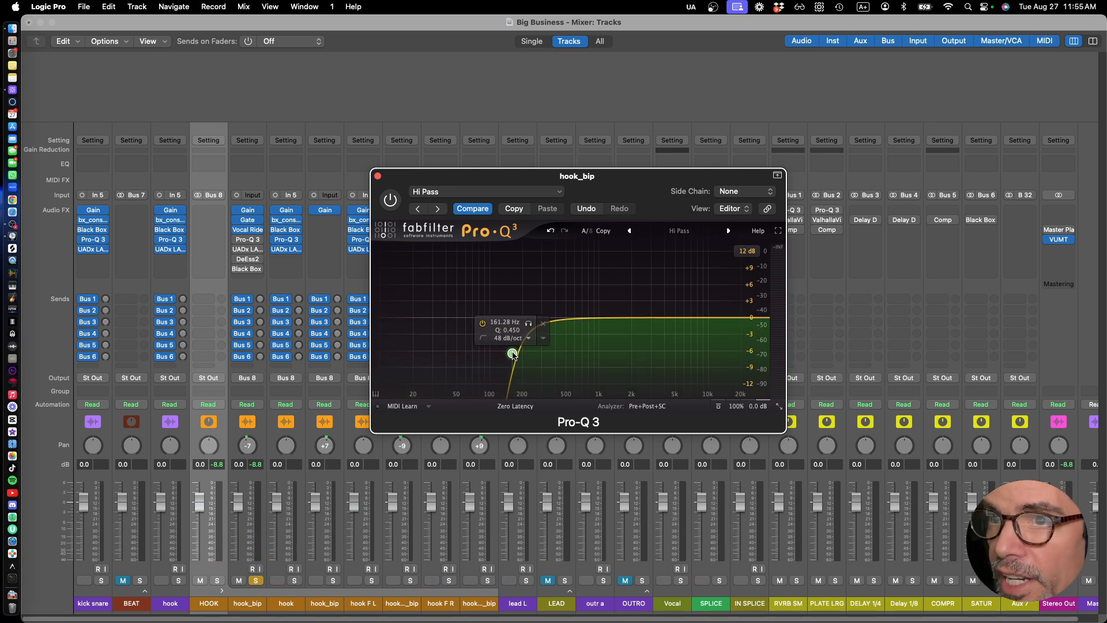
Lower the high-pass cutoff to about 99 Hz with a Q of about 0.49, re-enable Pro-Q 3 and close it
drag(512, 354, 487, 351)
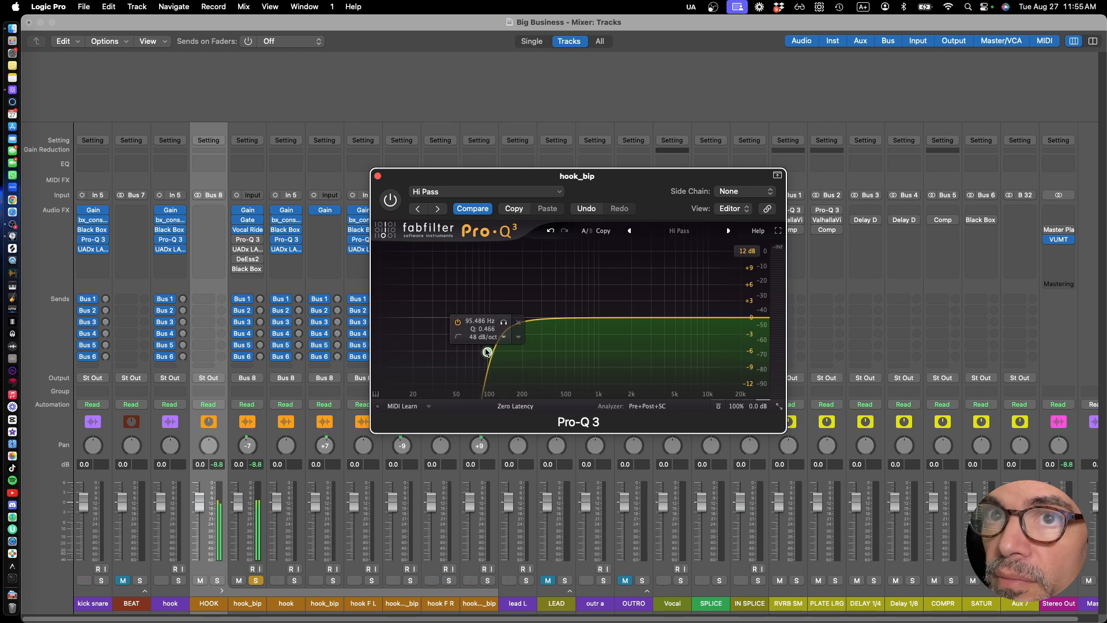
click(391, 203)
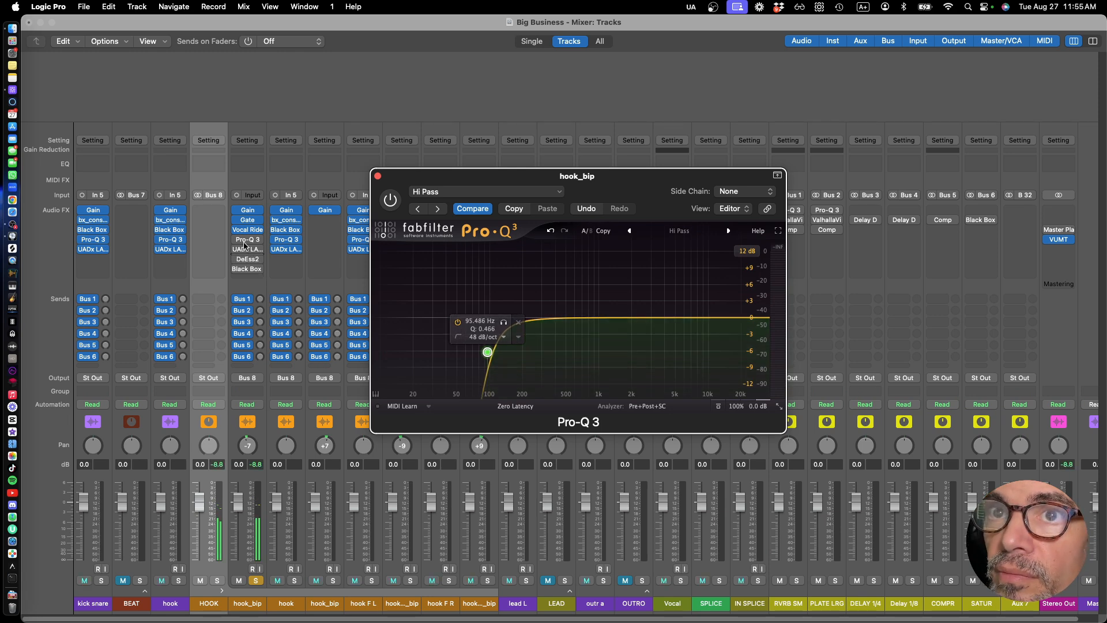
click(390, 202)
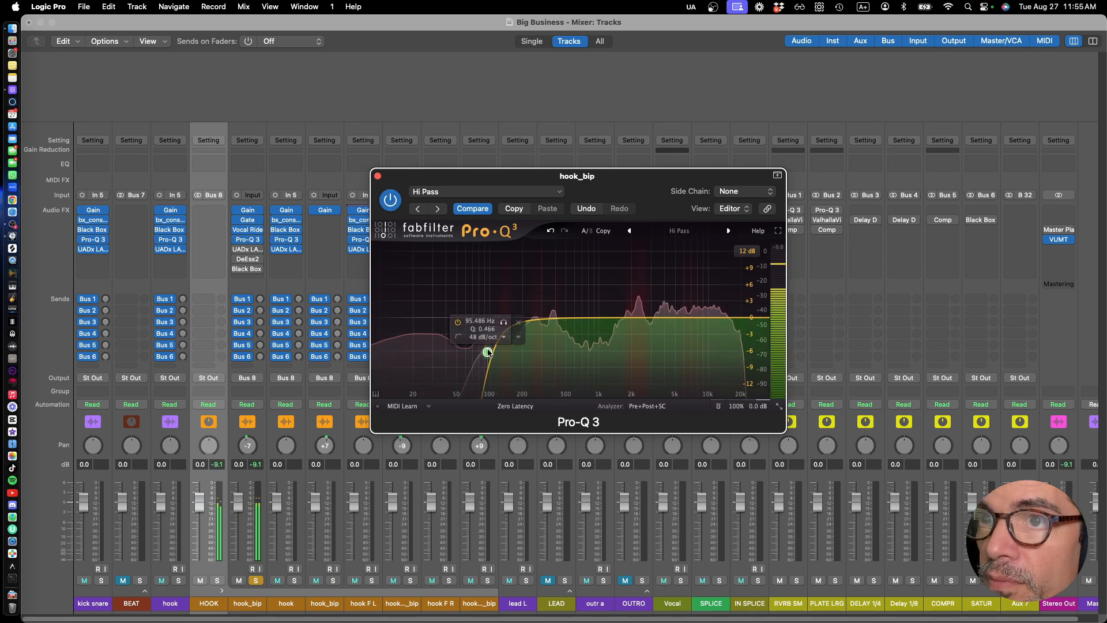
mouse_move(500, 354)
mouse_down()
mouse_move(459, 348)
mouse_move(490, 351)
mouse_up()
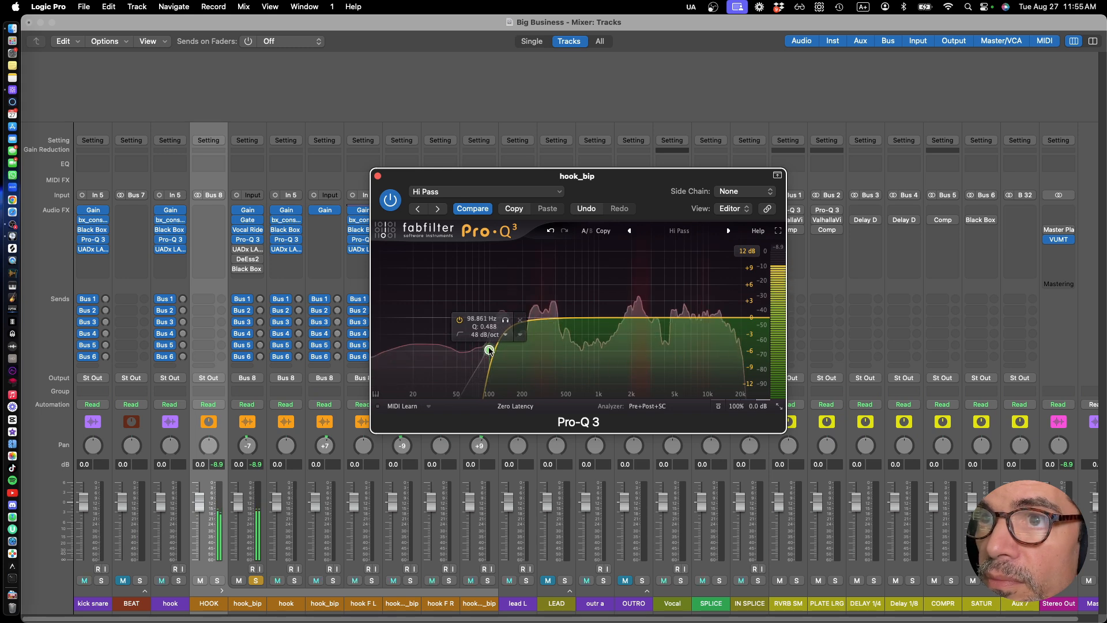
click(378, 176)
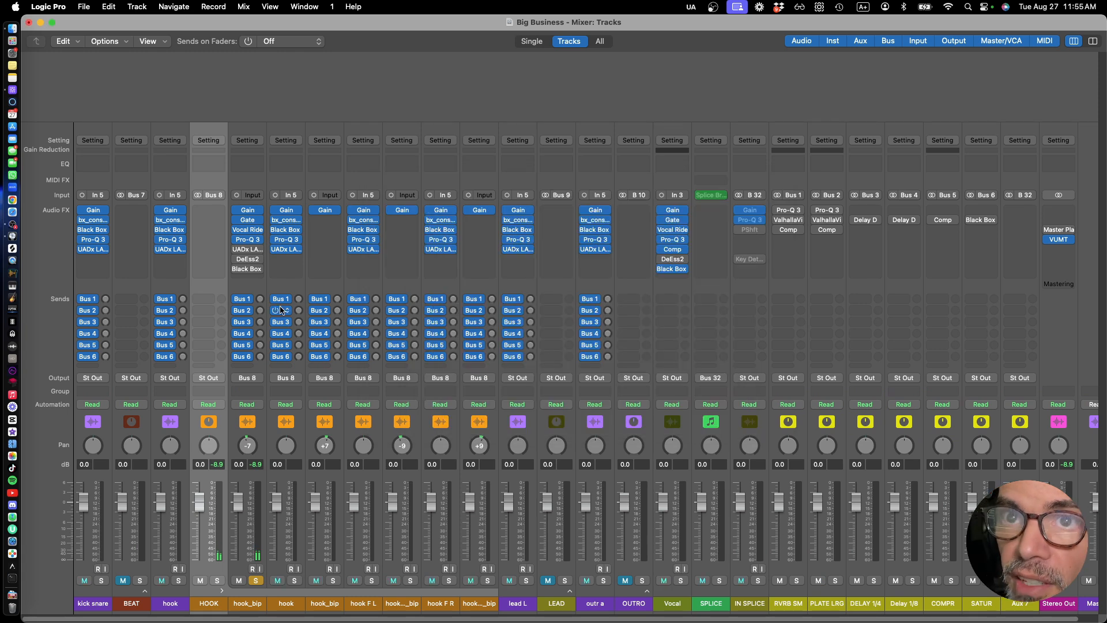
Bypass Vocal Rider on the first hook_bip channel and open its LA-2A compressor during playback
click(236, 249)
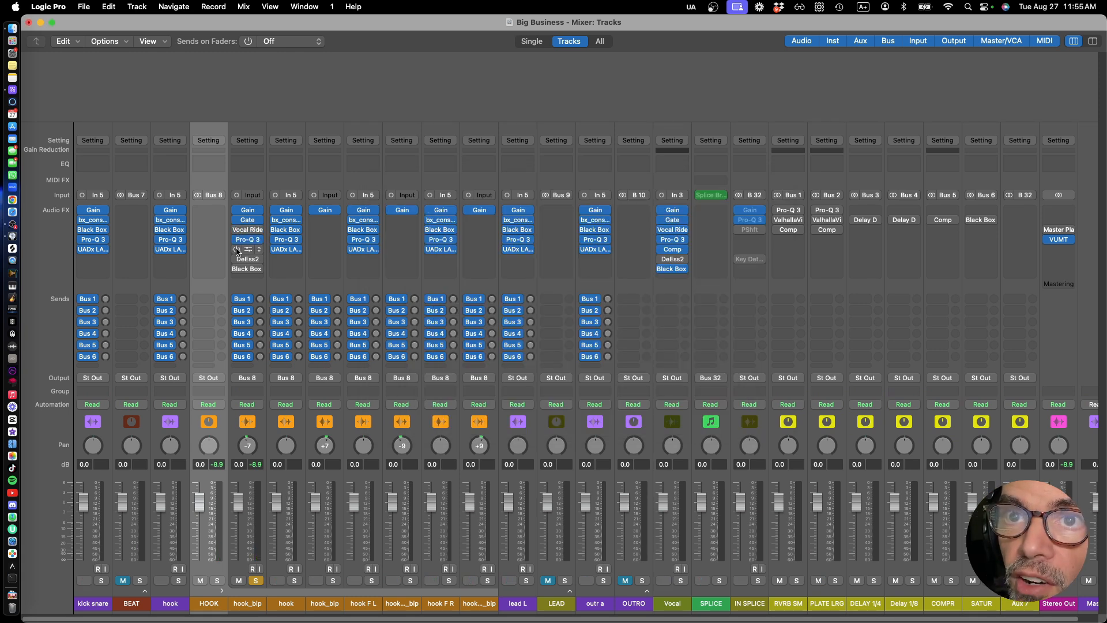
click(246, 252)
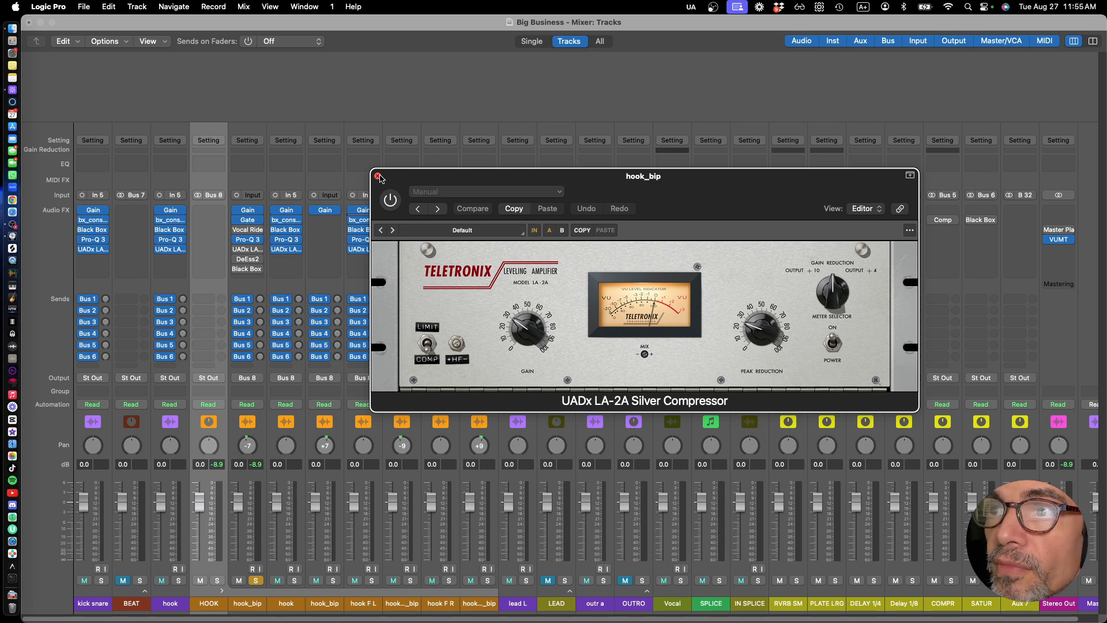
key(space)
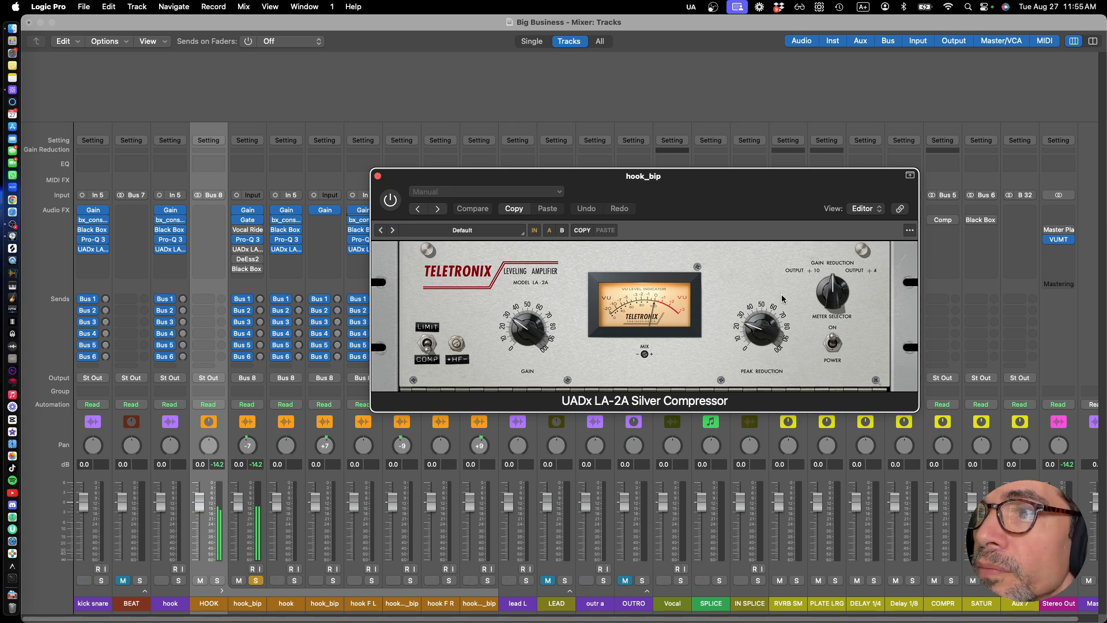
Turn on the LA-2A and dial in its Peak Reduction by ear, sweeping up to 100 and back down to about 30
click(834, 293)
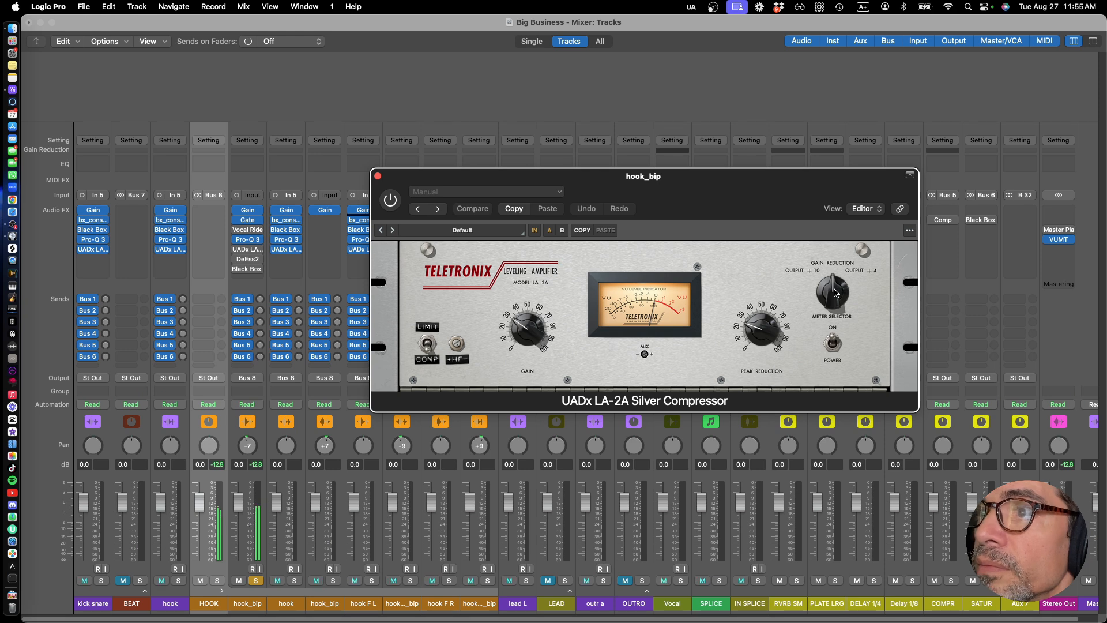
key(super+z)
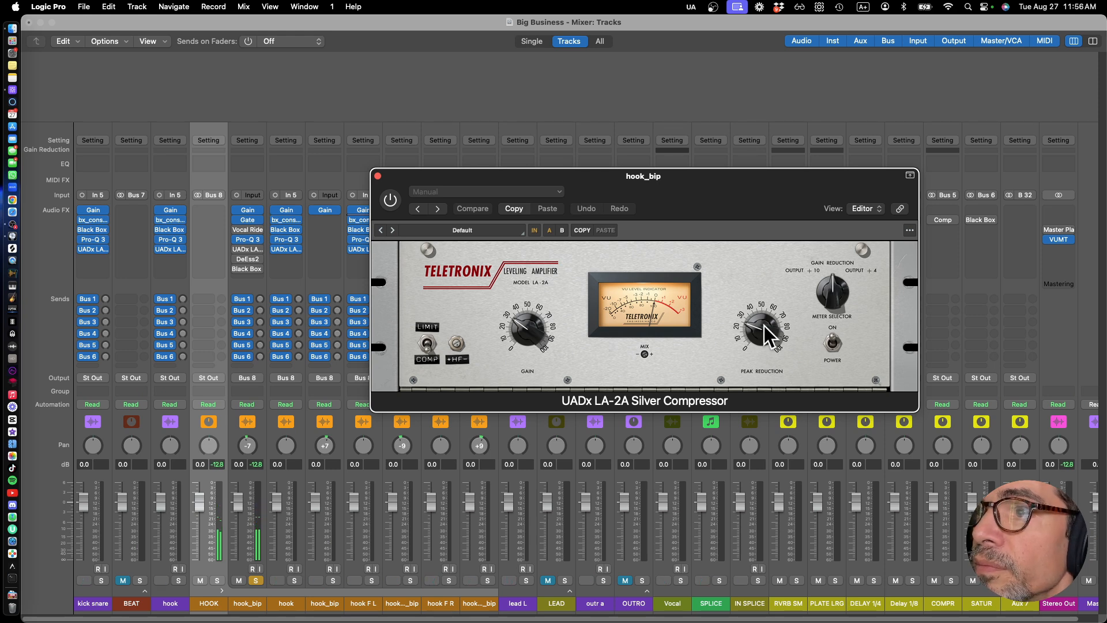
drag(761, 330, 754, 275)
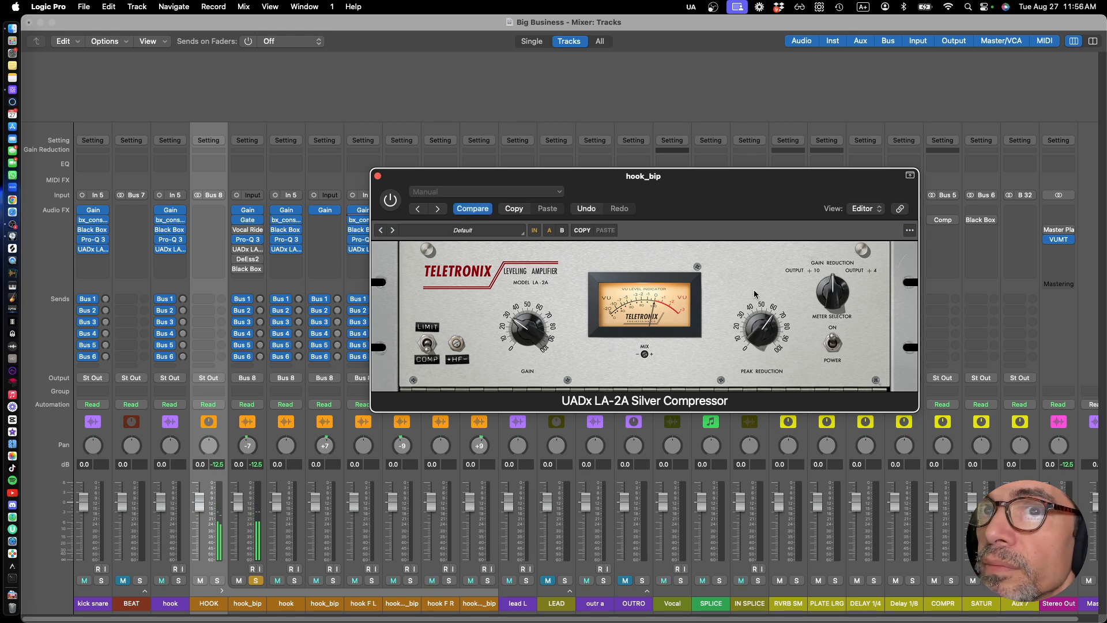
click(387, 198)
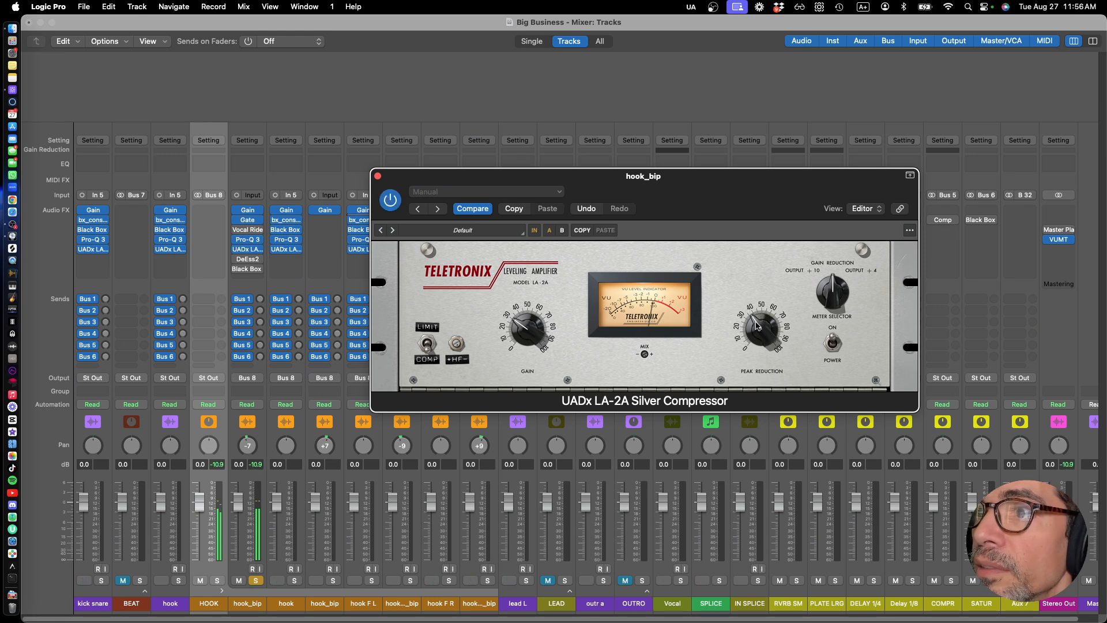
drag(757, 317, 770, 222)
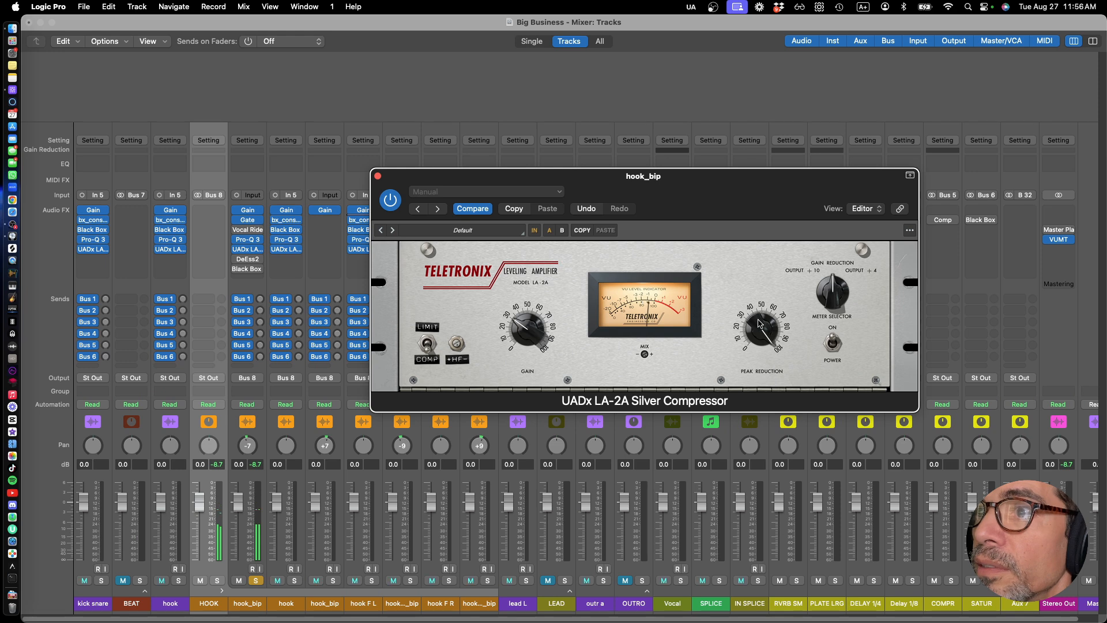
drag(759, 321, 757, 391)
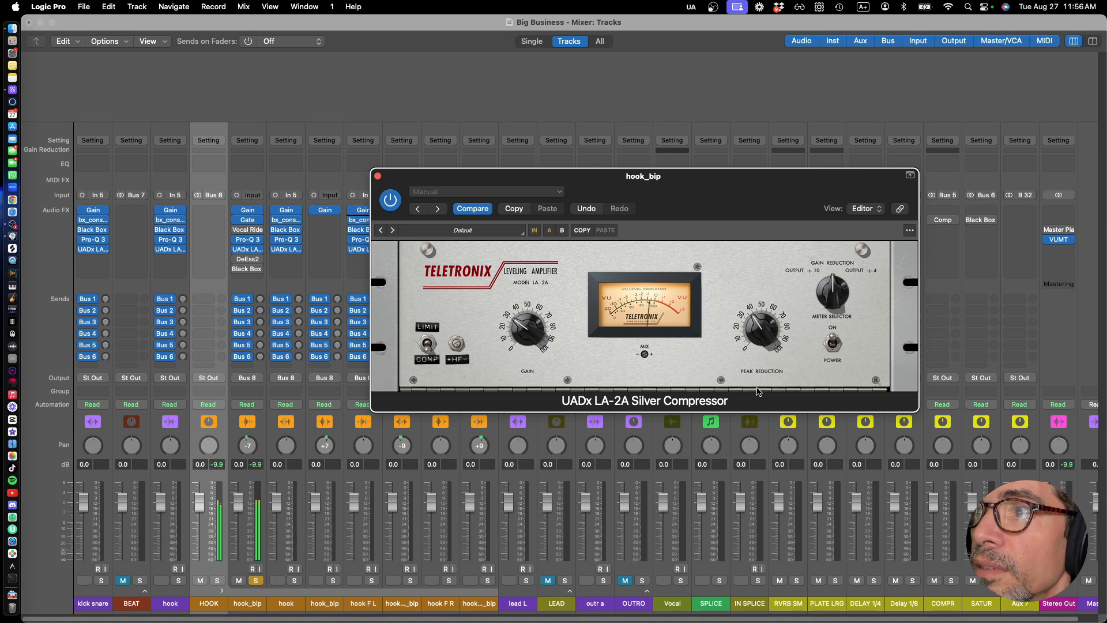
drag(757, 391, 759, 395)
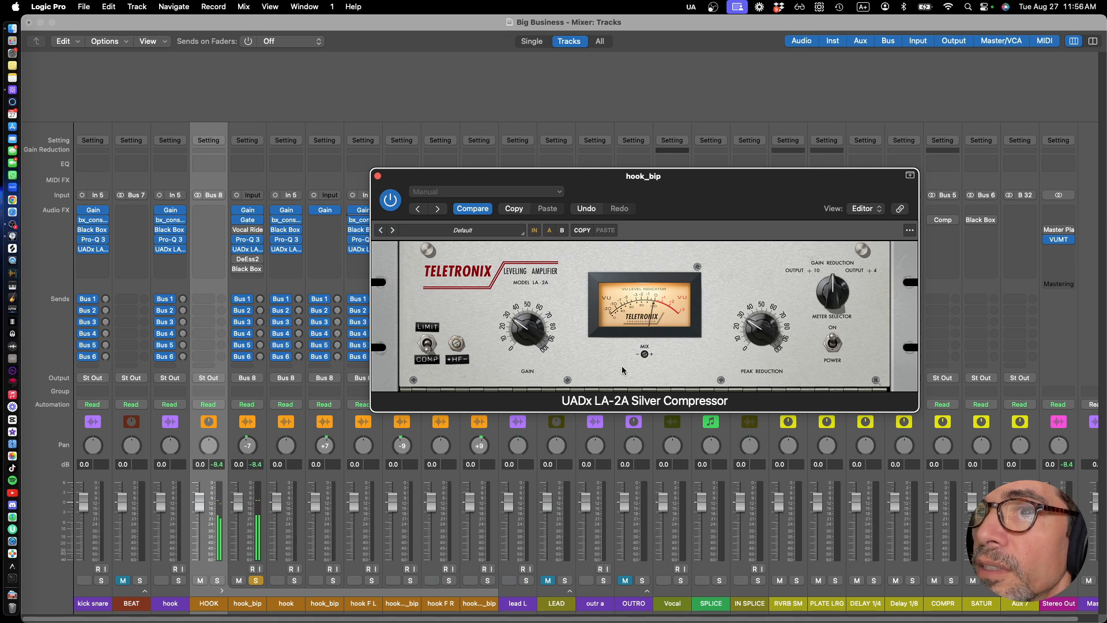
Compare the first hook_bip channel with its whole insert chain bypassed, without the LA-2A, and with the LA-2A active
click(236, 249)
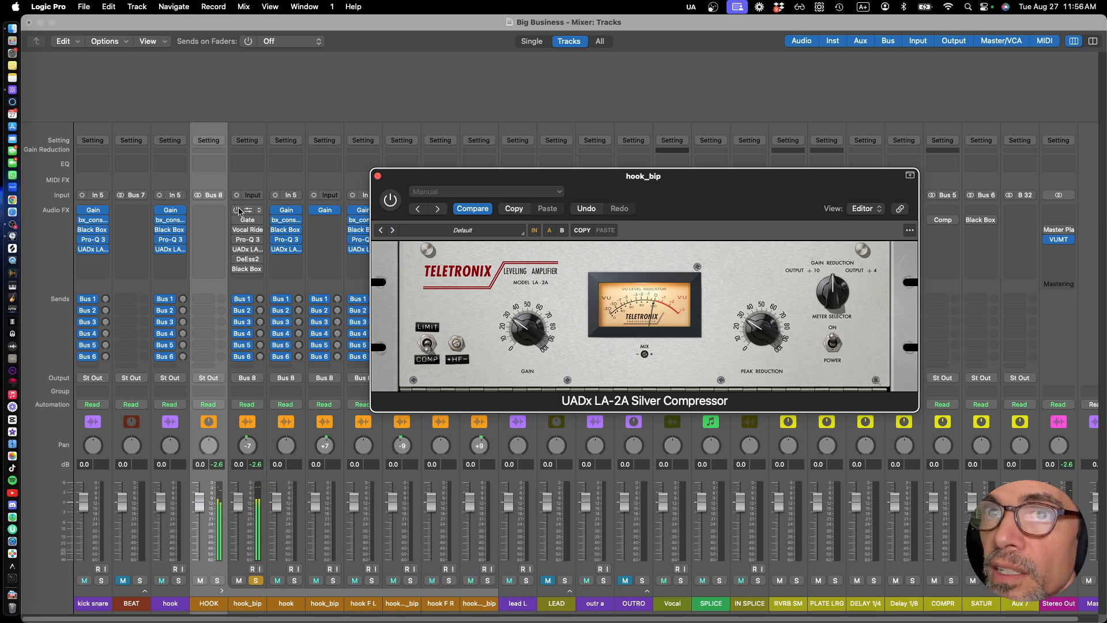
click(238, 211)
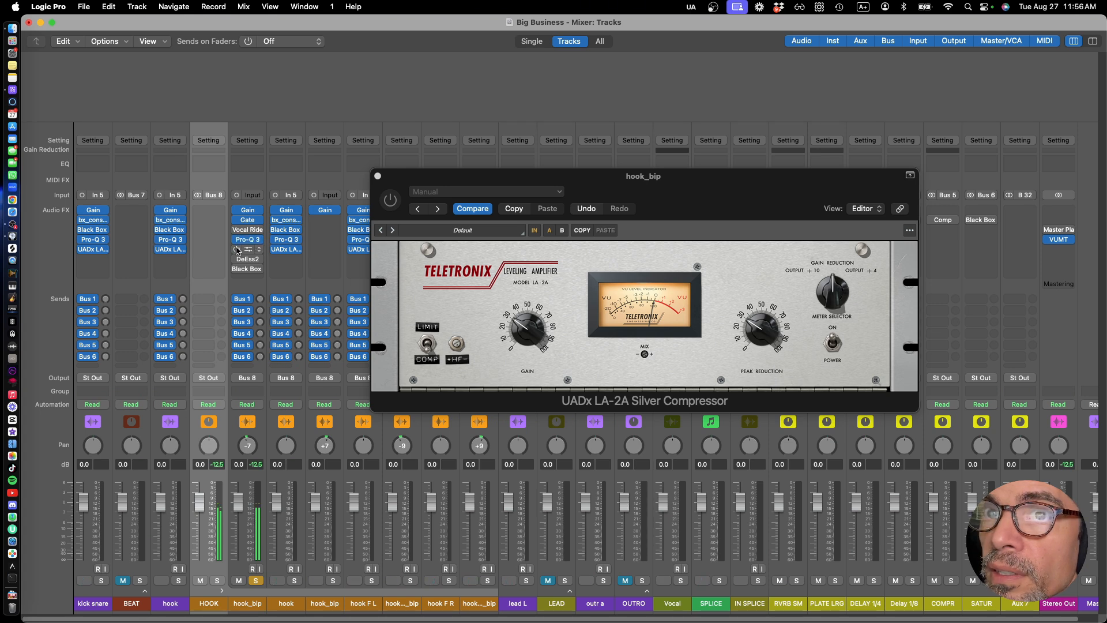
click(237, 249)
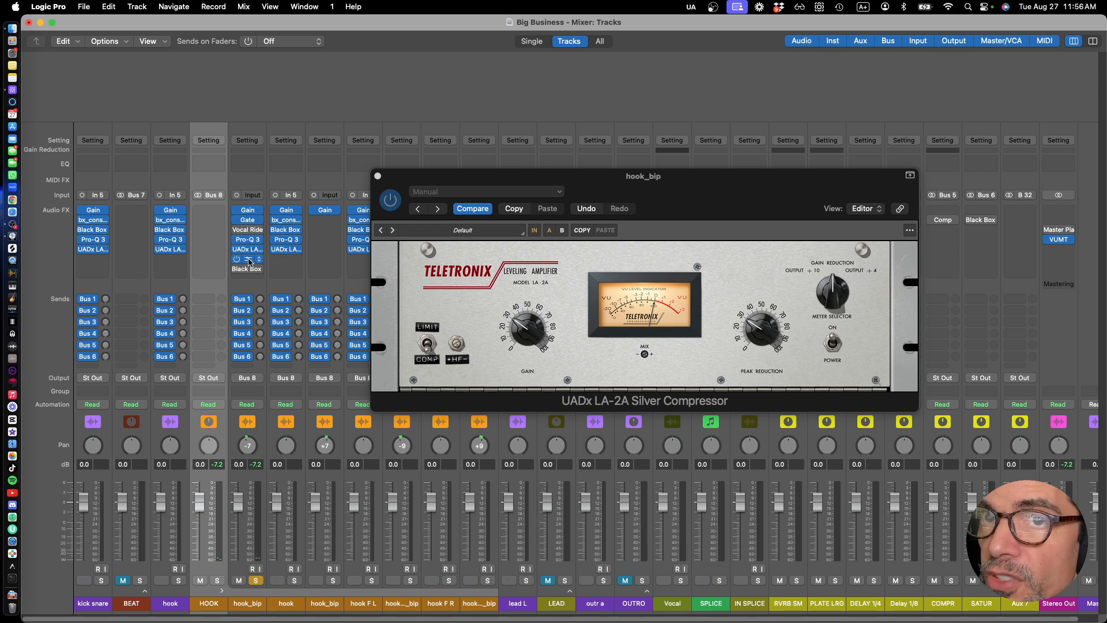
Enable and open DeEsser 2 on the first hook_bip channel and choose the Male Vocal - Wide Band preset
click(248, 261)
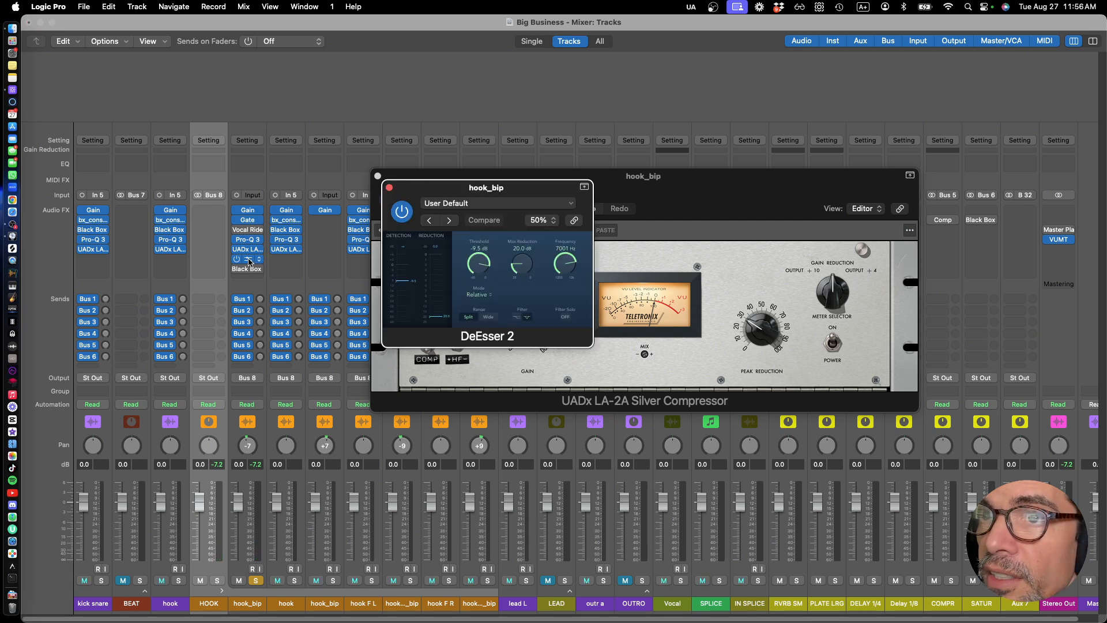
click(457, 203)
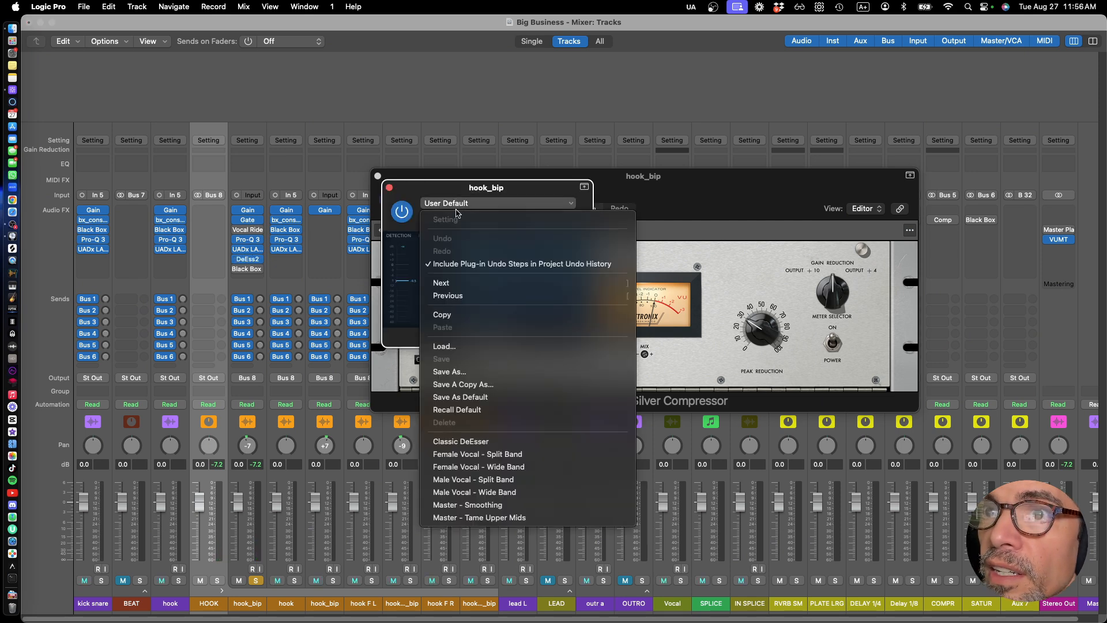
click(472, 493)
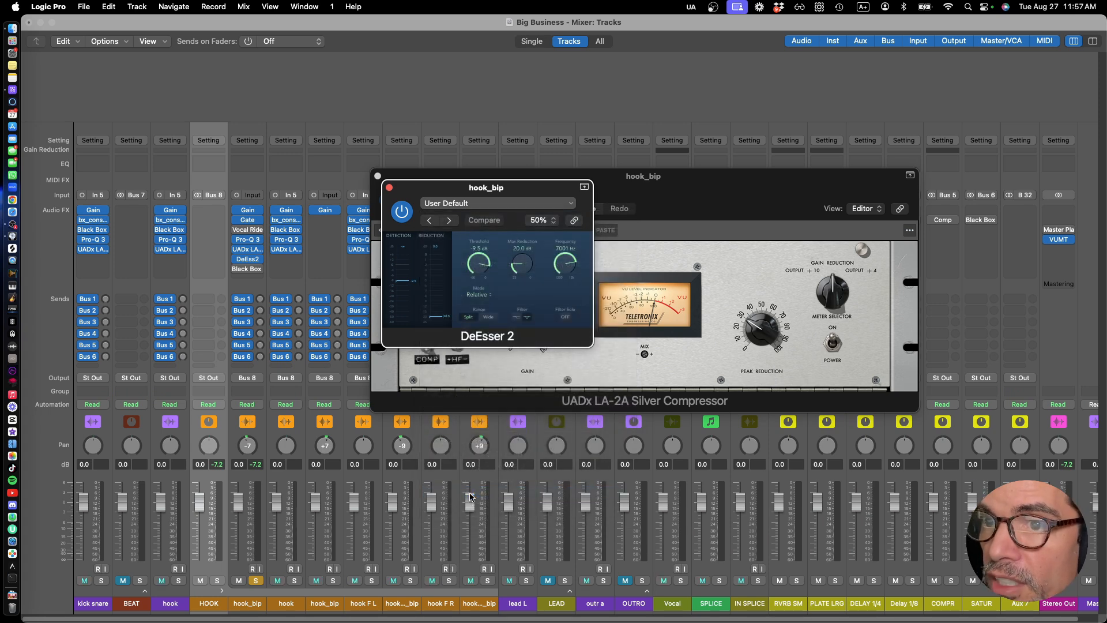
During playback, set DeEsser 2's threshold to -32.9 dB, maximum reduction to 9.2 dB and frequency to 6000 Hz, and close both plug-in windows
key(space)
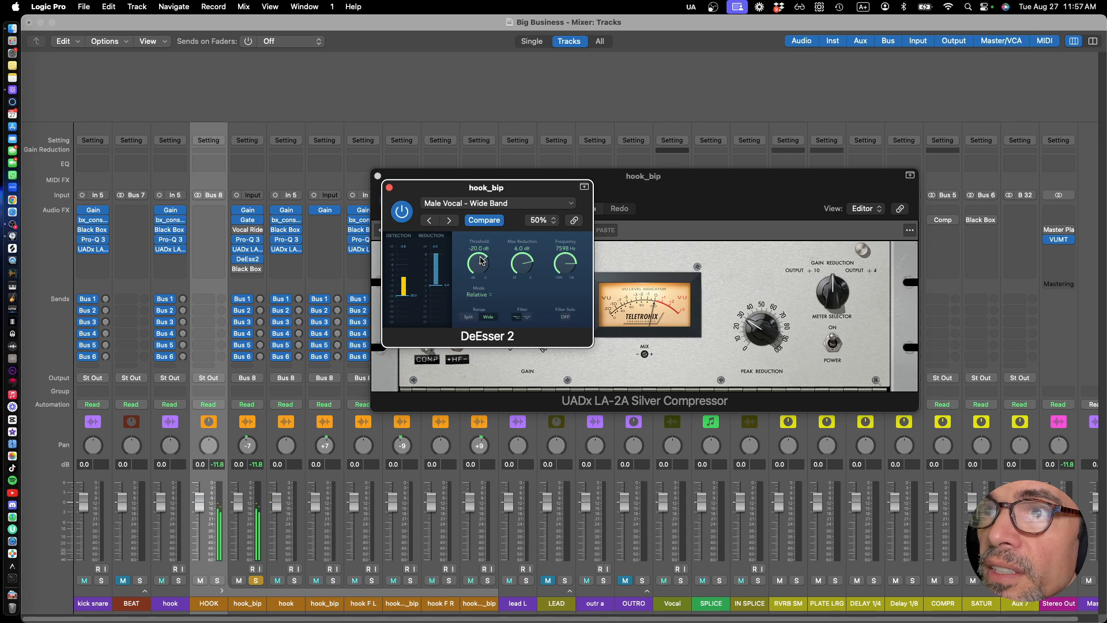
drag(481, 261, 480, 272)
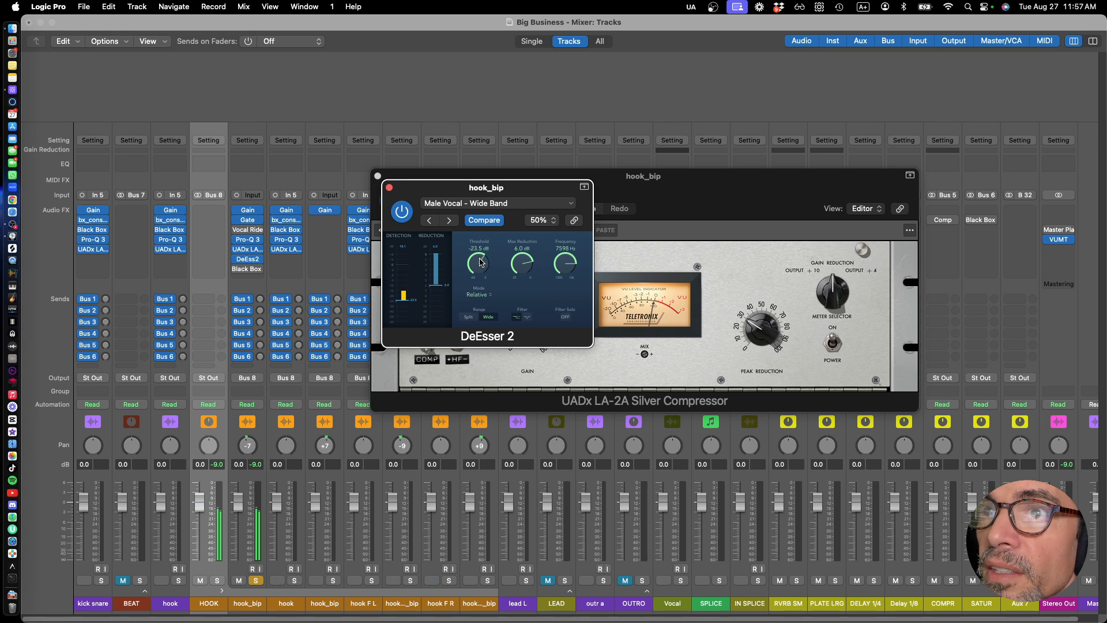
mouse_move(480, 262)
mouse_down()
mouse_move(480, 291)
mouse_move(481, 275)
mouse_up()
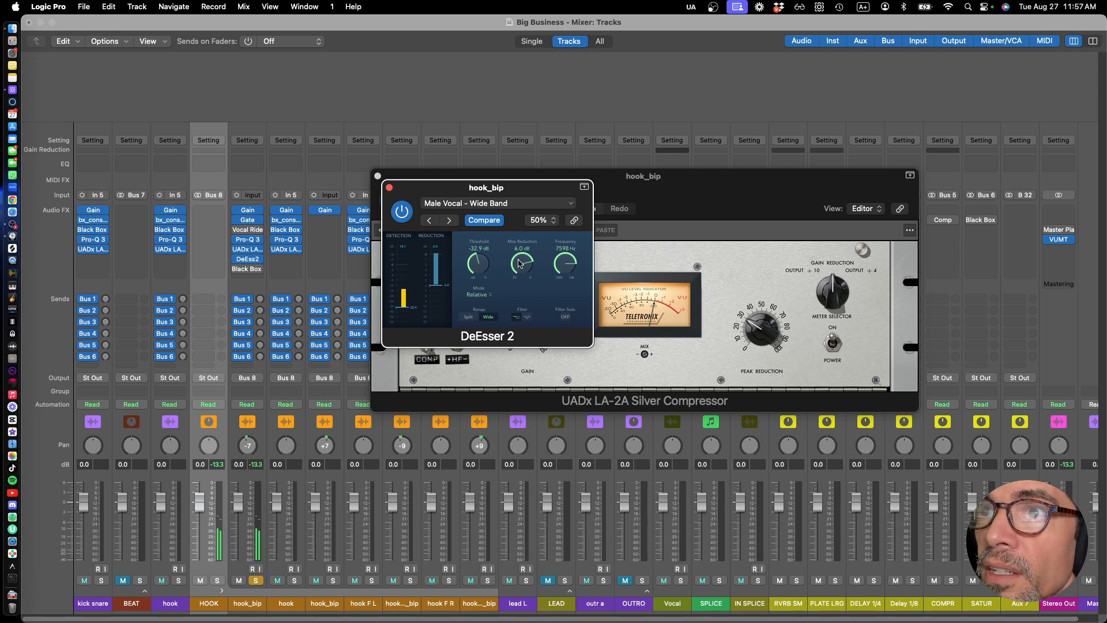
mouse_move(520, 263)
mouse_down()
mouse_move(517, 289)
mouse_move(522, 256)
mouse_move(566, 272)
mouse_move(568, 285)
mouse_move(565, 269)
mouse_up()
key(space)
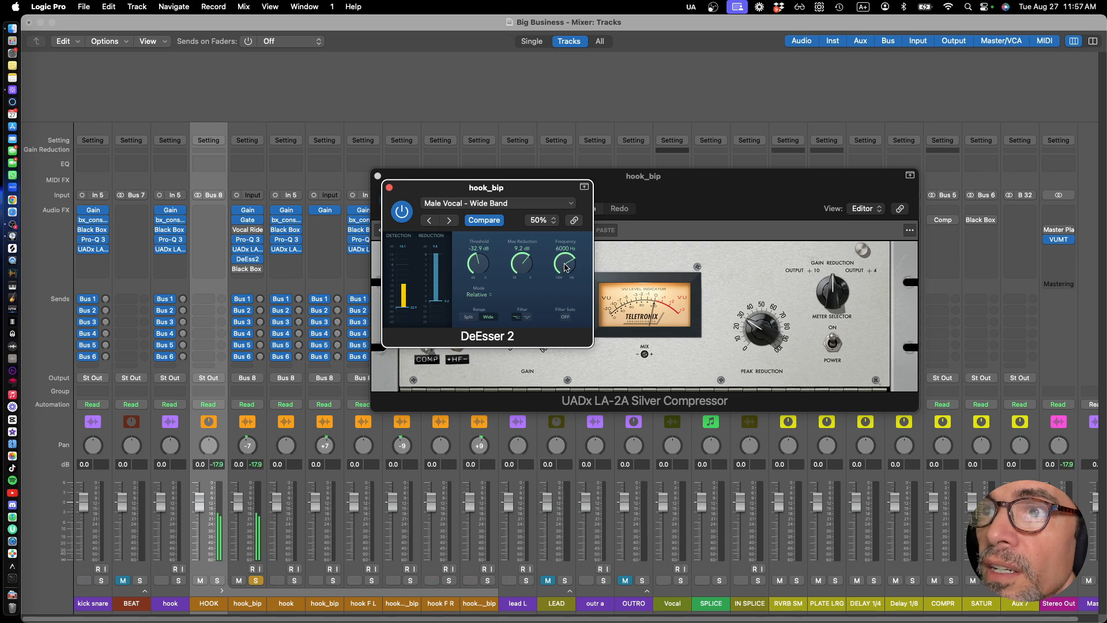
click(389, 188)
click(377, 176)
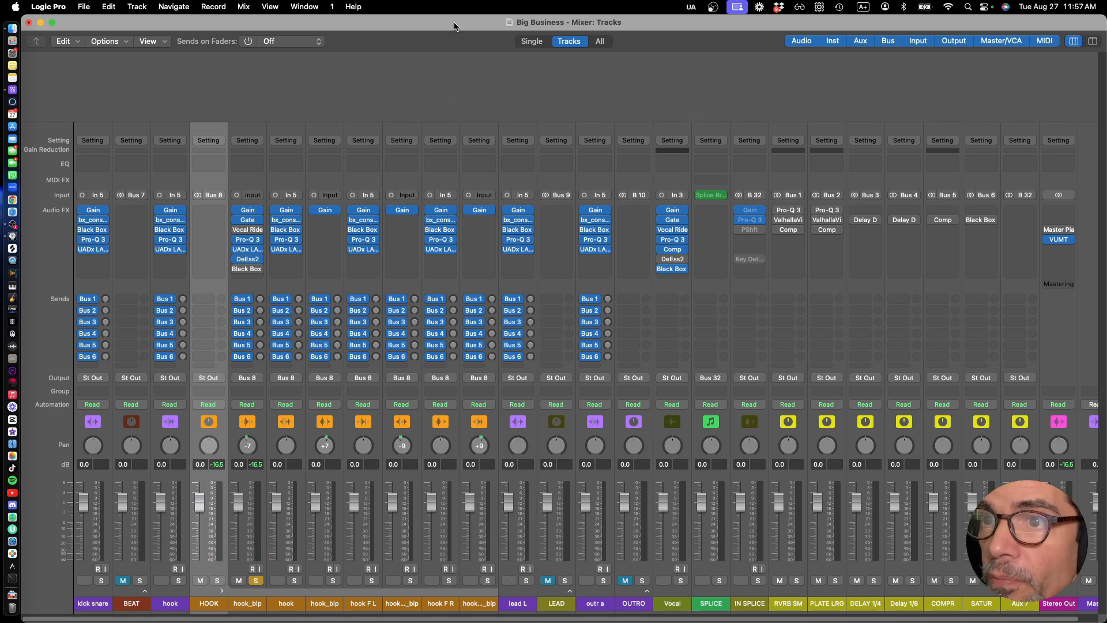
Look at the WAV files of the Big Business folder in Finder and return to Logic Pro's mixer
click(13, 31)
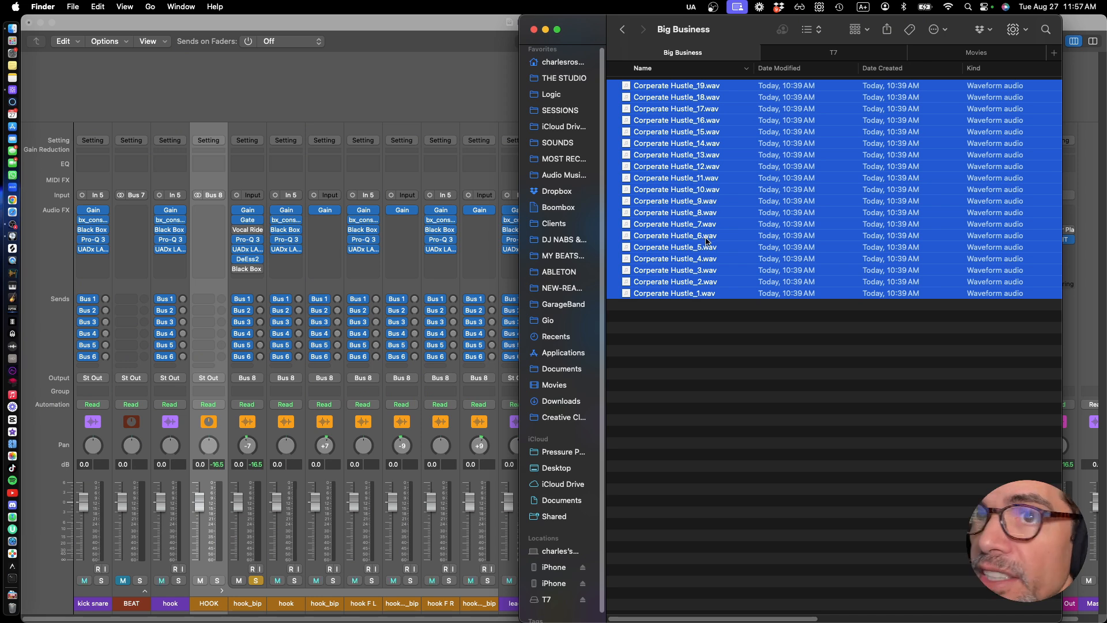
click(357, 92)
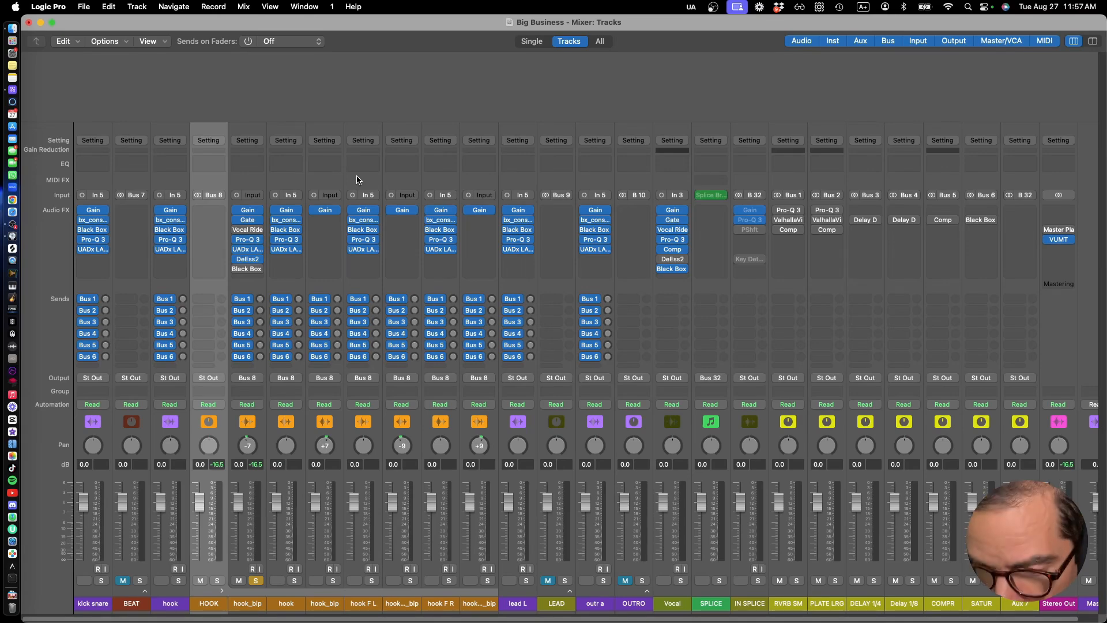
Bring up the Tracks window, fit the full song length in the timeline, and shrink the mixer pane to expose the lower tracks
key(ctrl+Up)
click(533, 215)
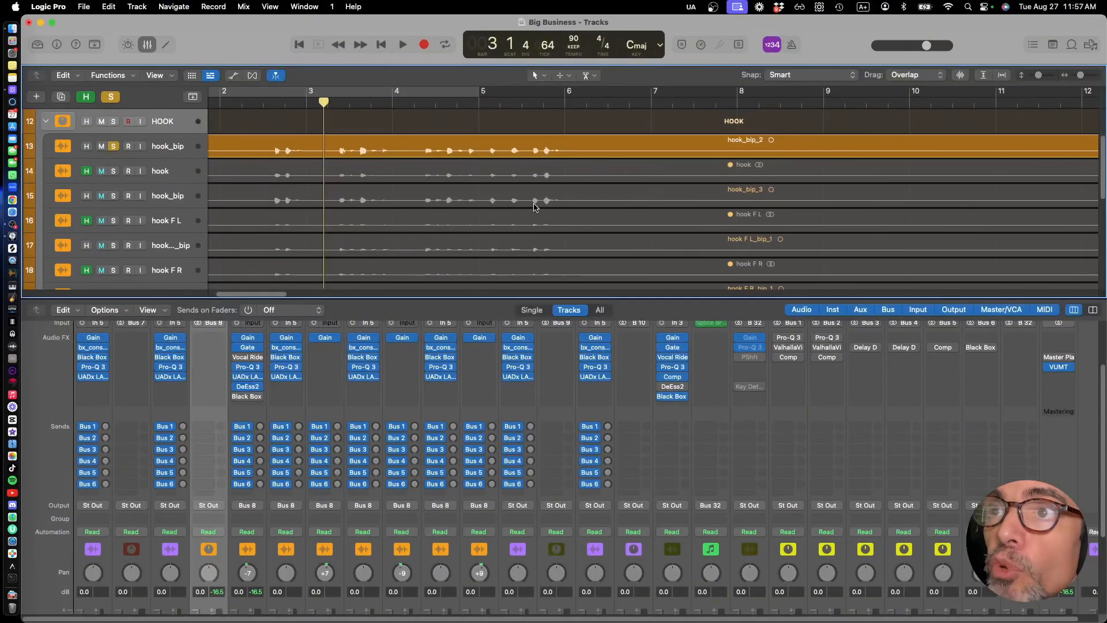
key(super+Left)
key(super+Left)
key(super+Left)
key(super+Left)
key(super+Left)
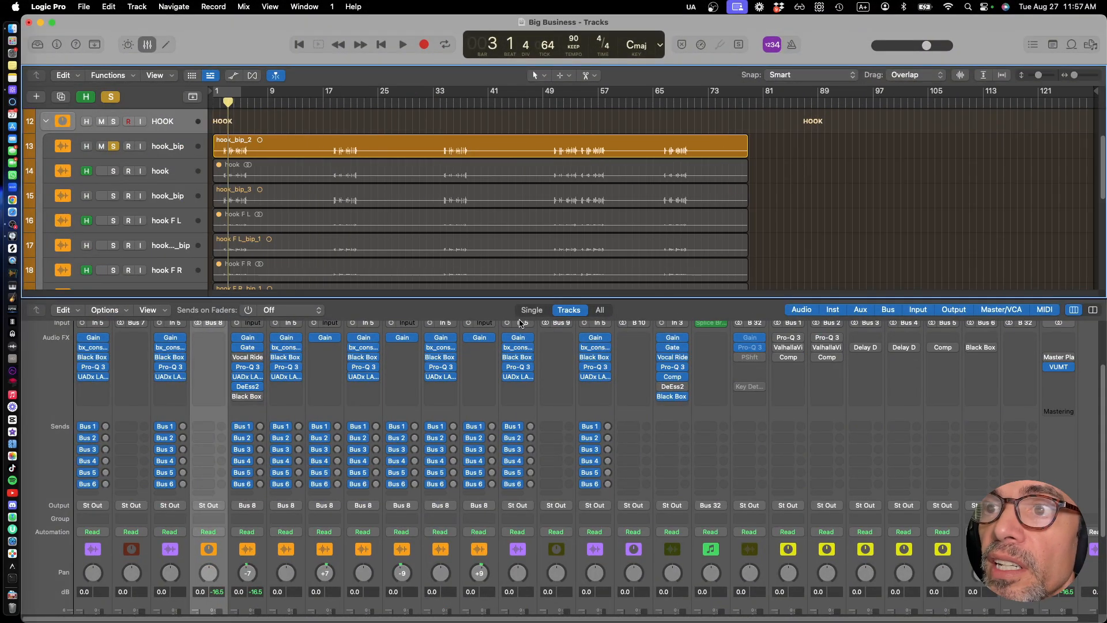
drag(521, 300, 516, 571)
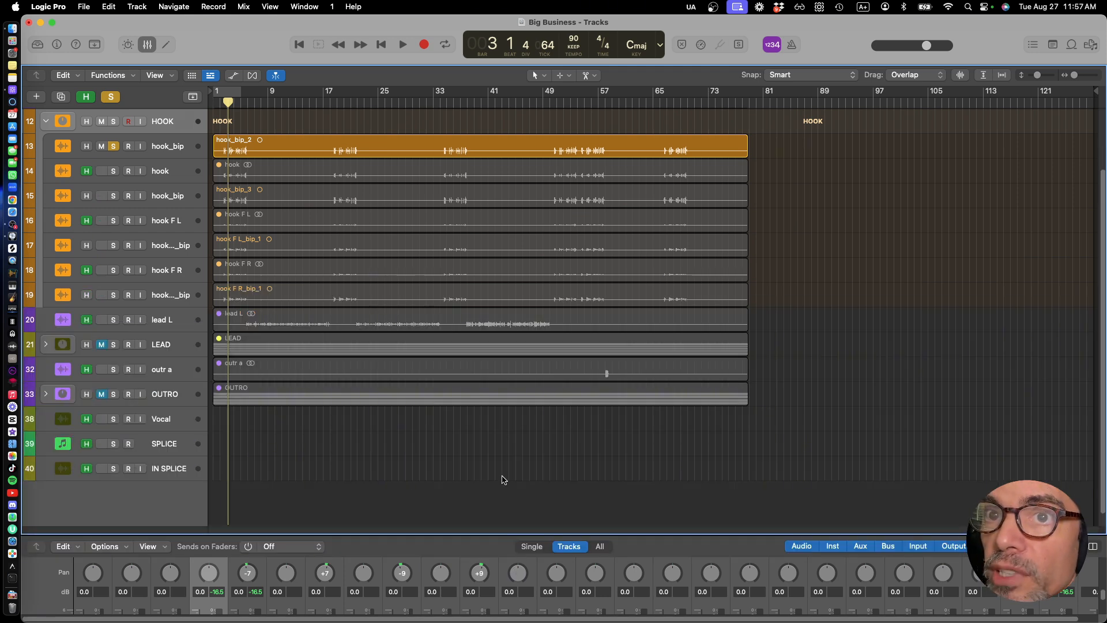